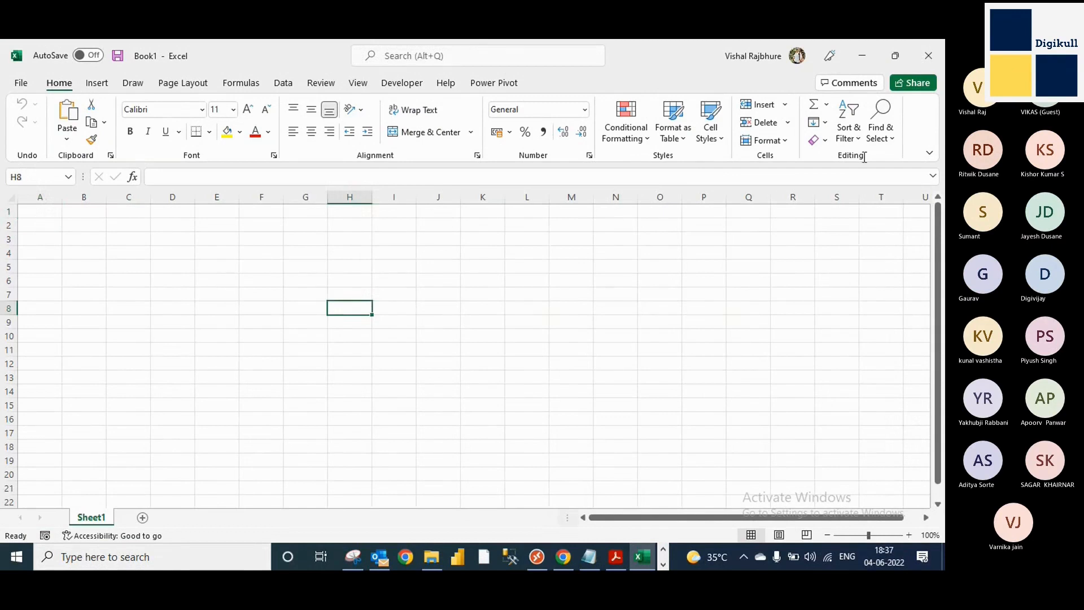
Close the open workbook and launch Excel again with the Run command excel.
left_click(929, 56)
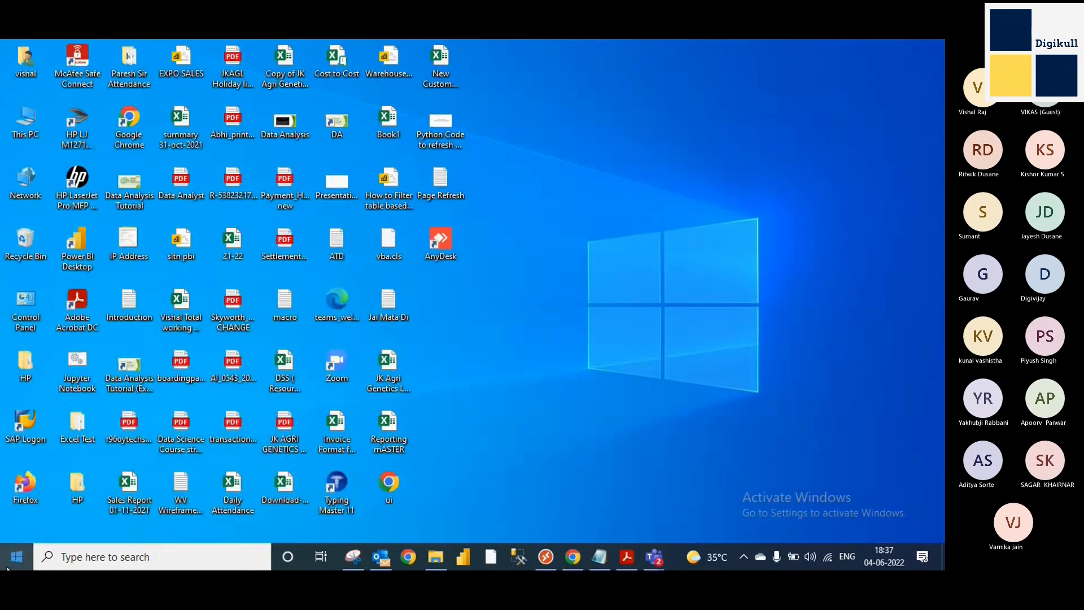
left_click(12, 561)
left_click(12, 560)
key("super+r")
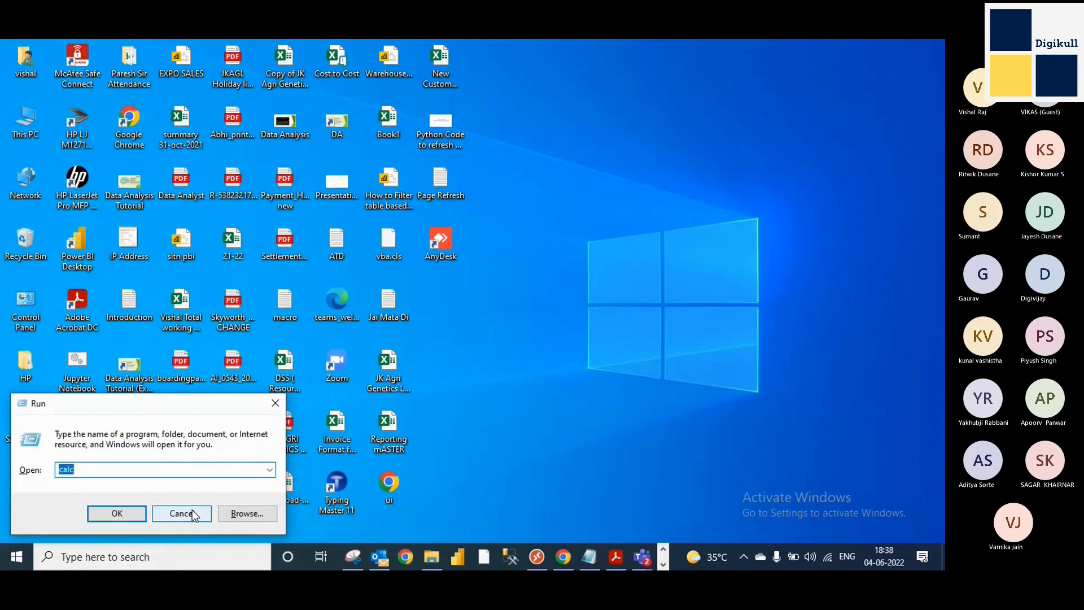
type("exce")
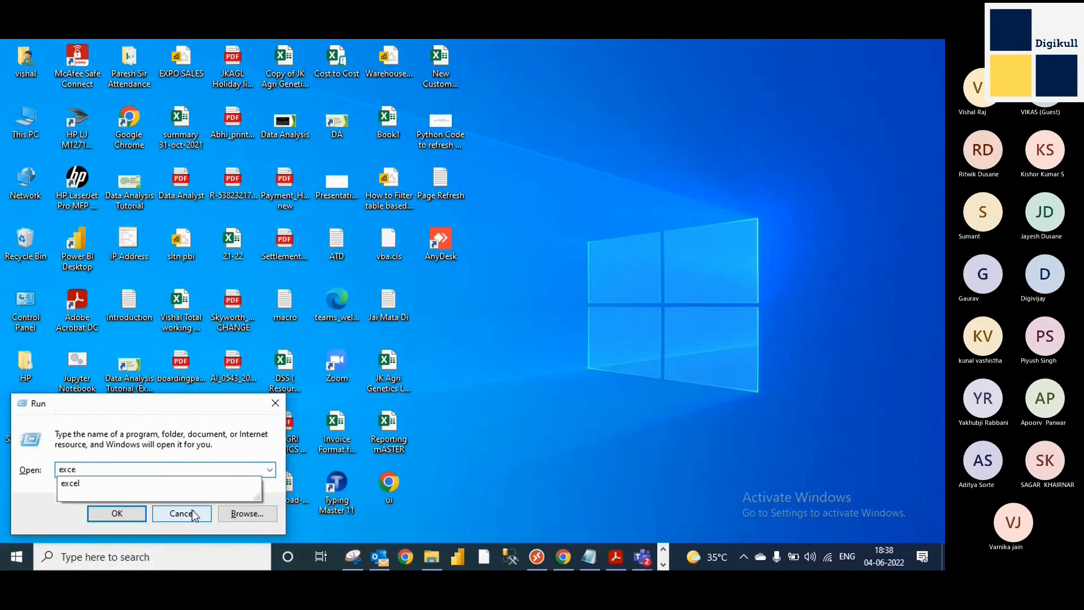
type("l")
key("Return")
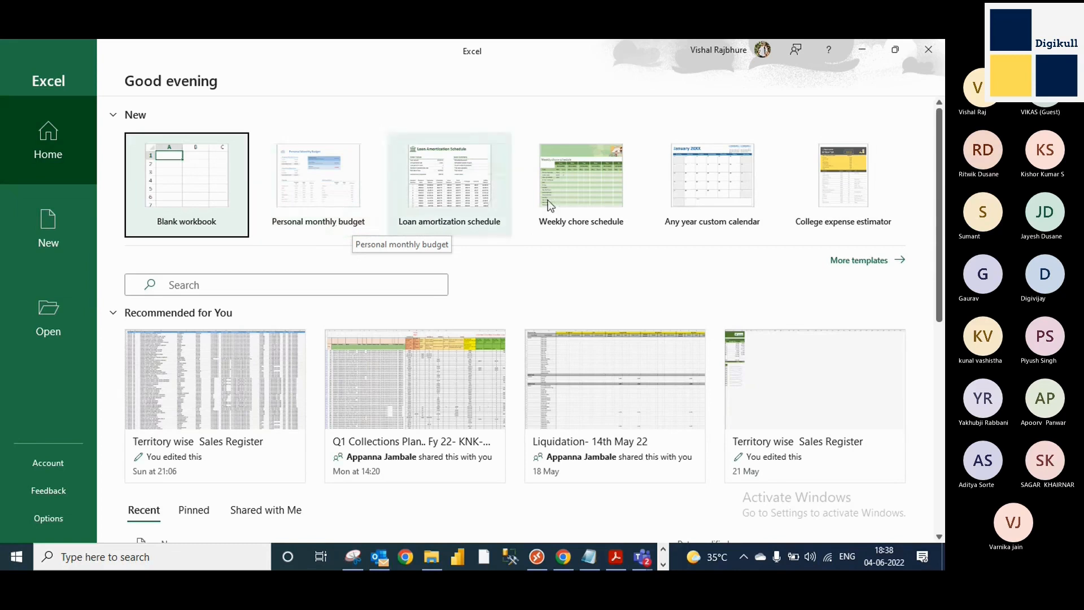
Create a new workbook from the Weekly chore schedule template.
left_click(591, 201)
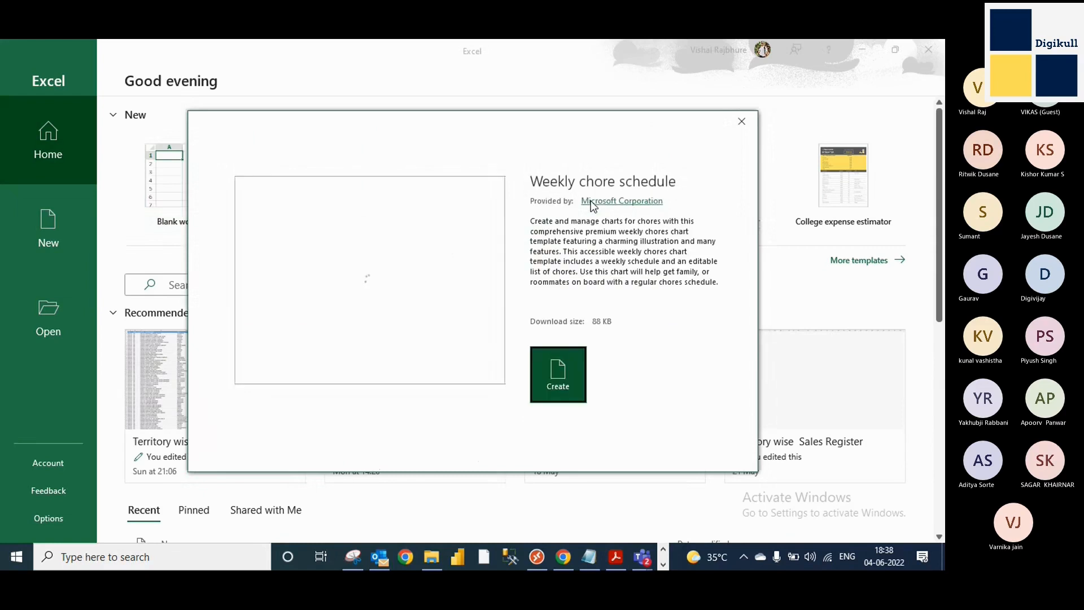
left_click(559, 395)
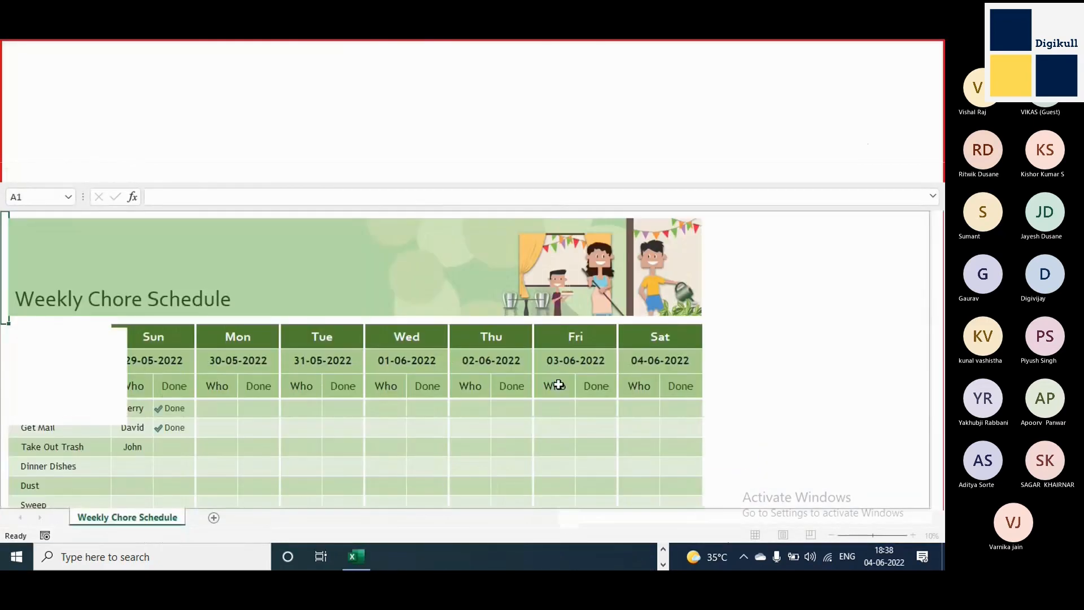
left_click(288, 170)
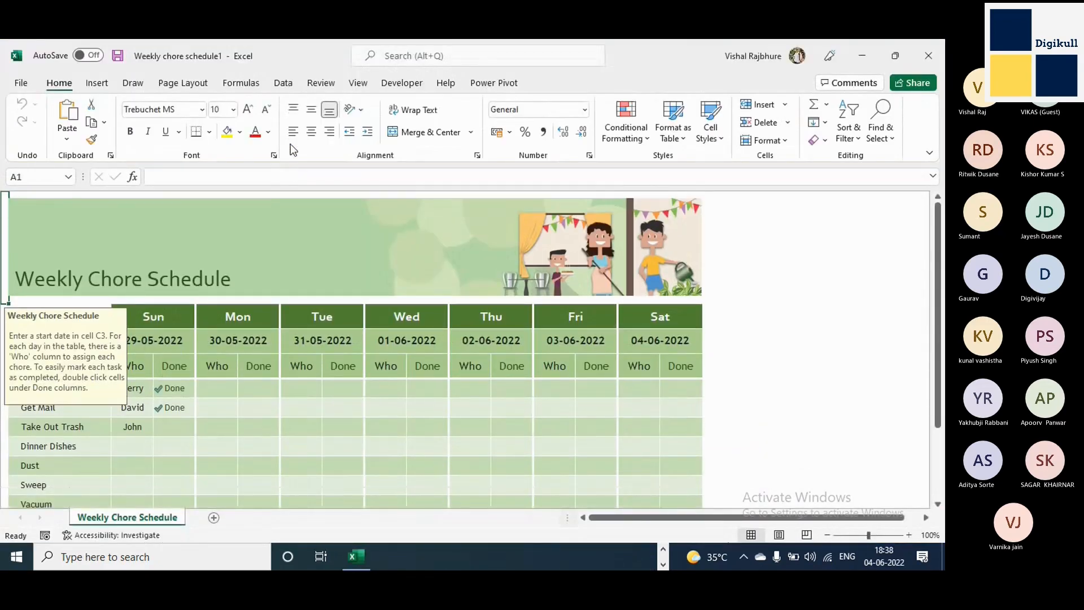
Examine the Weekly Chore Schedule table, including the Monday and Sunday Done columns and the hint on the Done header.
left_click(341, 389)
left_click(251, 424)
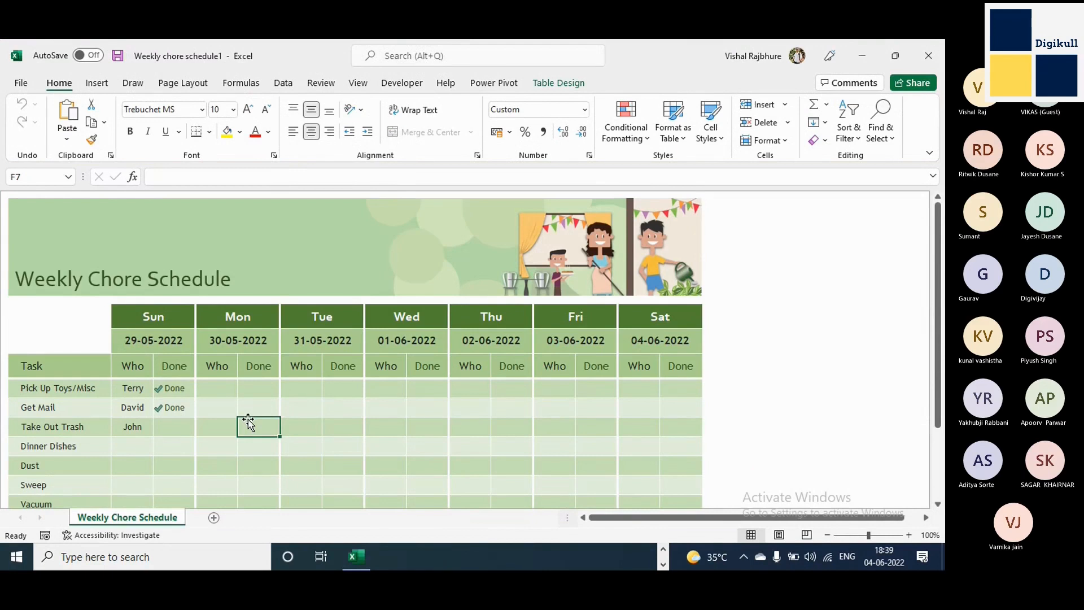
key("Down")
key("Up")
key("Up")
key("Up")
key("Up")
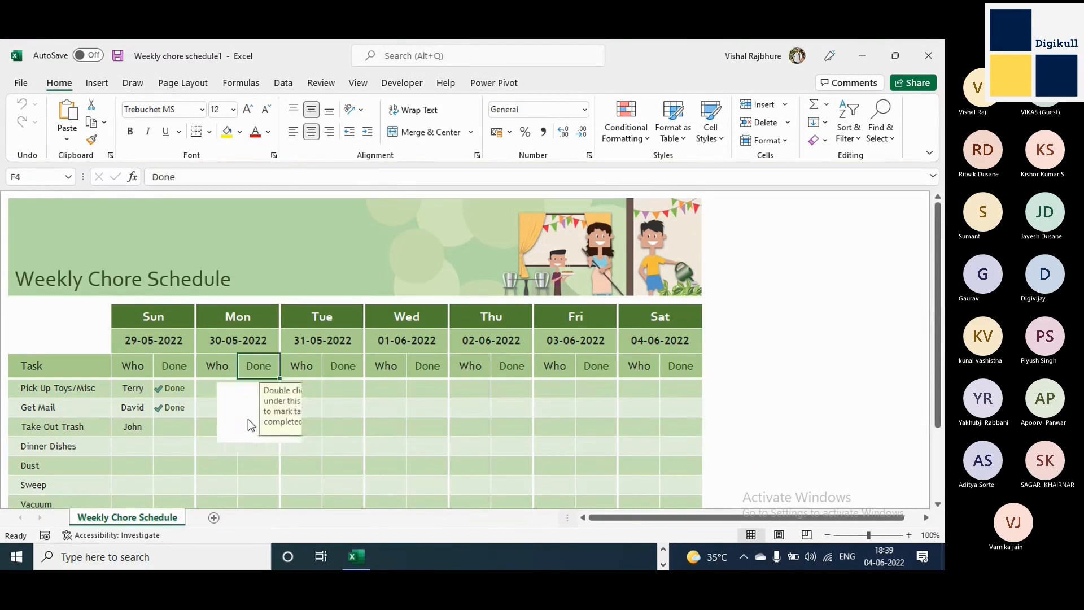
key("Down")
key("Left")
key("Left")
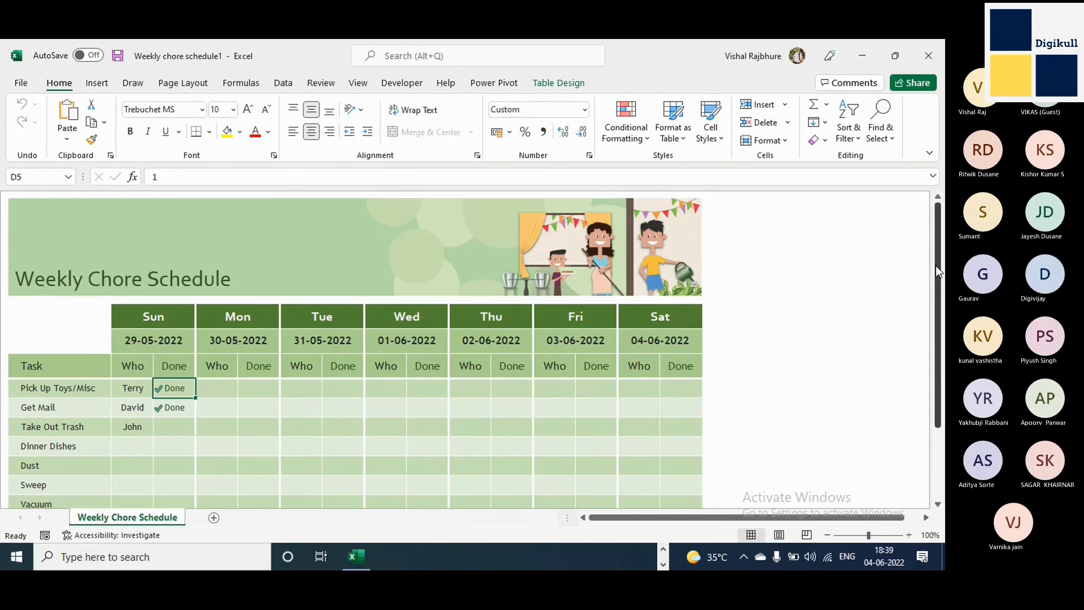
left_click_drag(937, 275, 920, 244)
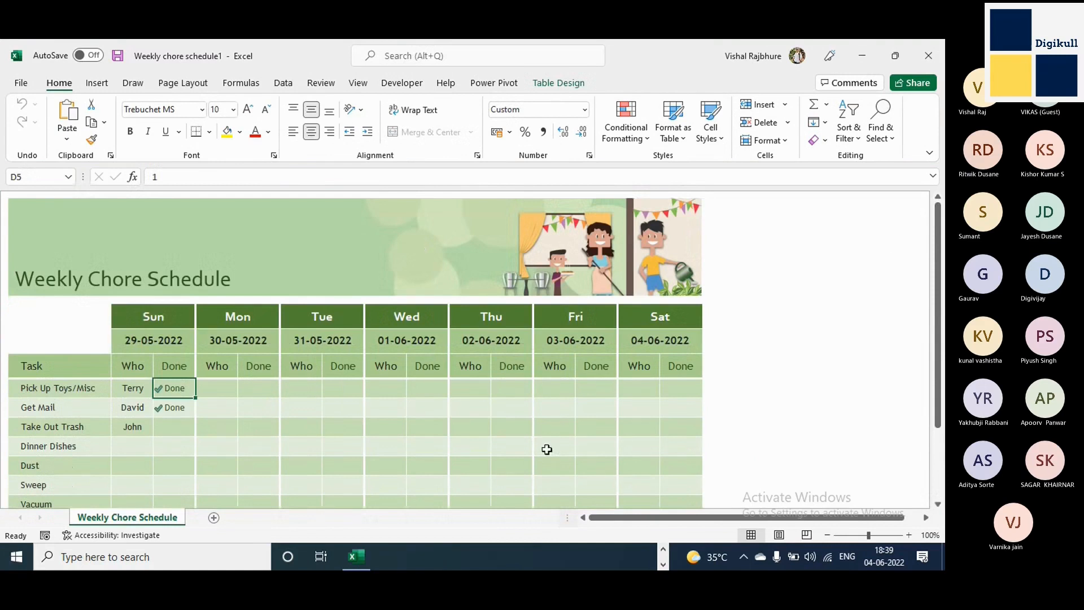
Close the weekly chore schedule workbook without saving it.
left_click(925, 65)
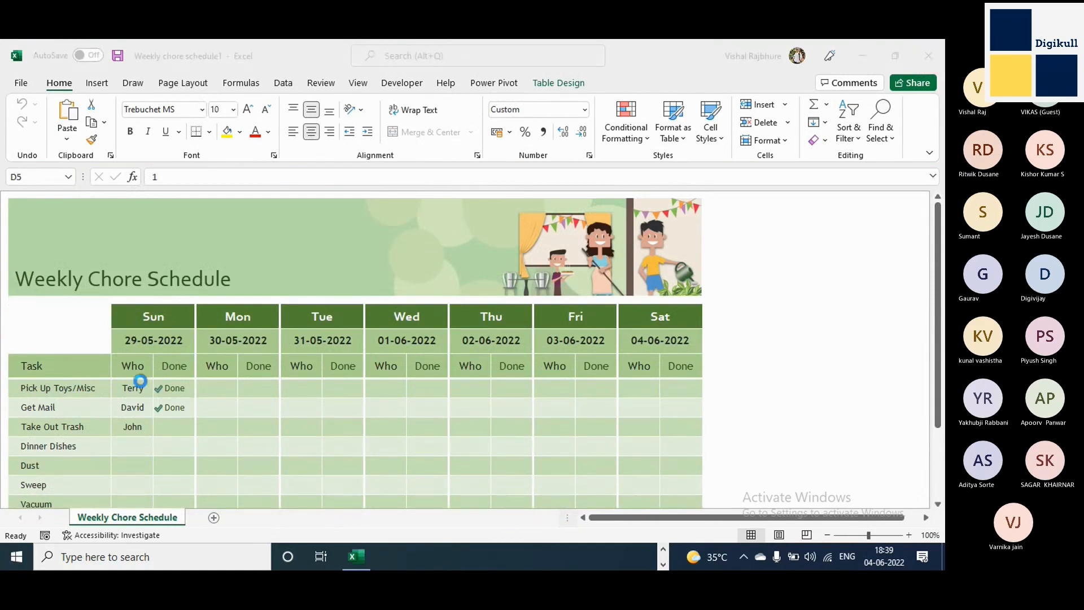
left_click(23, 560)
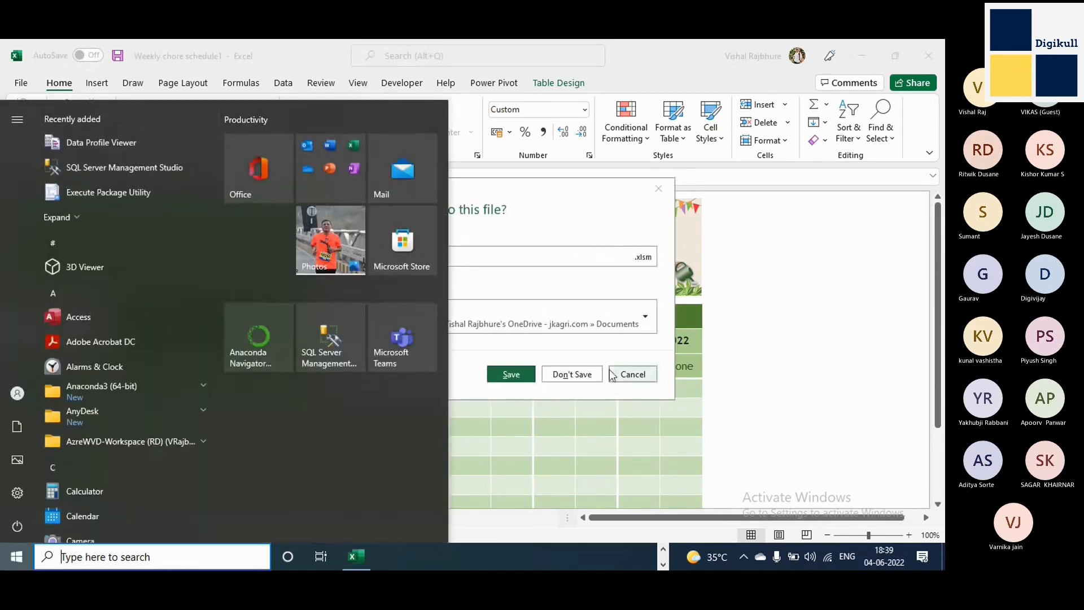
left_click(612, 355)
left_click(572, 374)
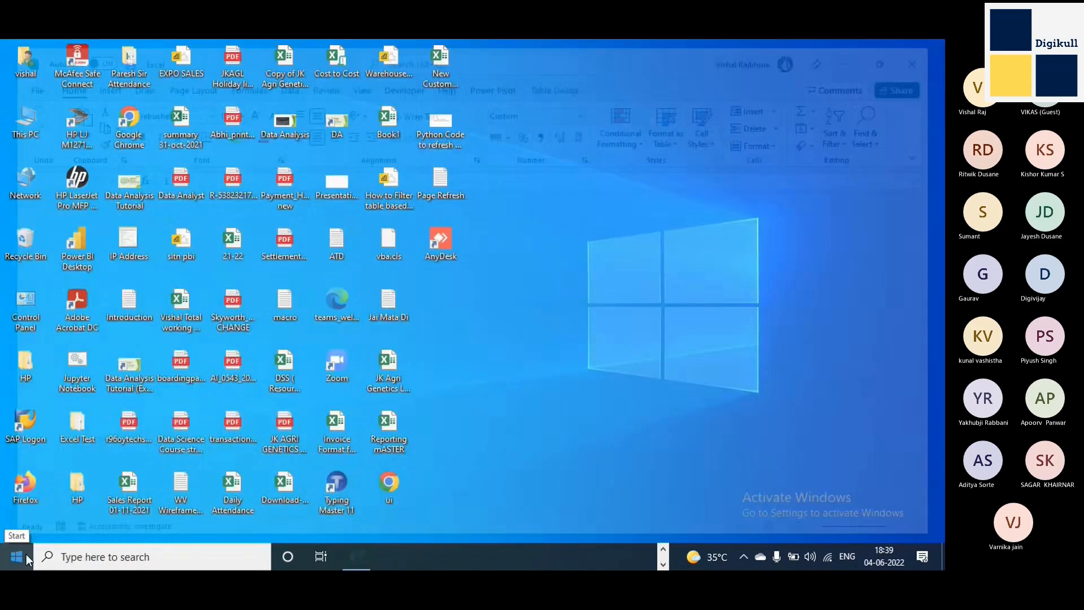
Start Excel once more from the Run dialog using the command excel.
left_click(26, 554)
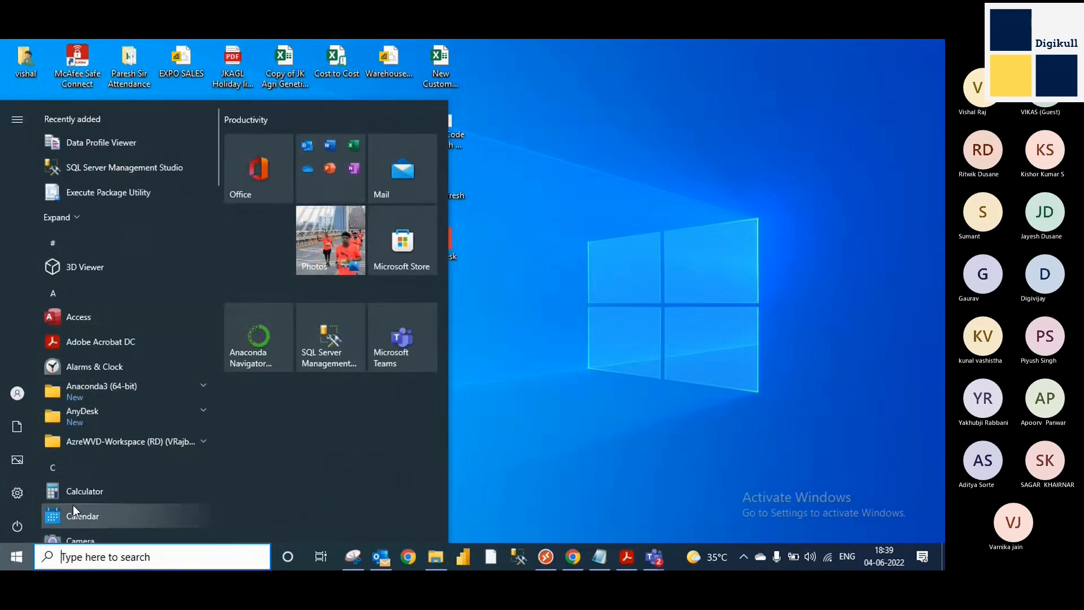
key("super+r")
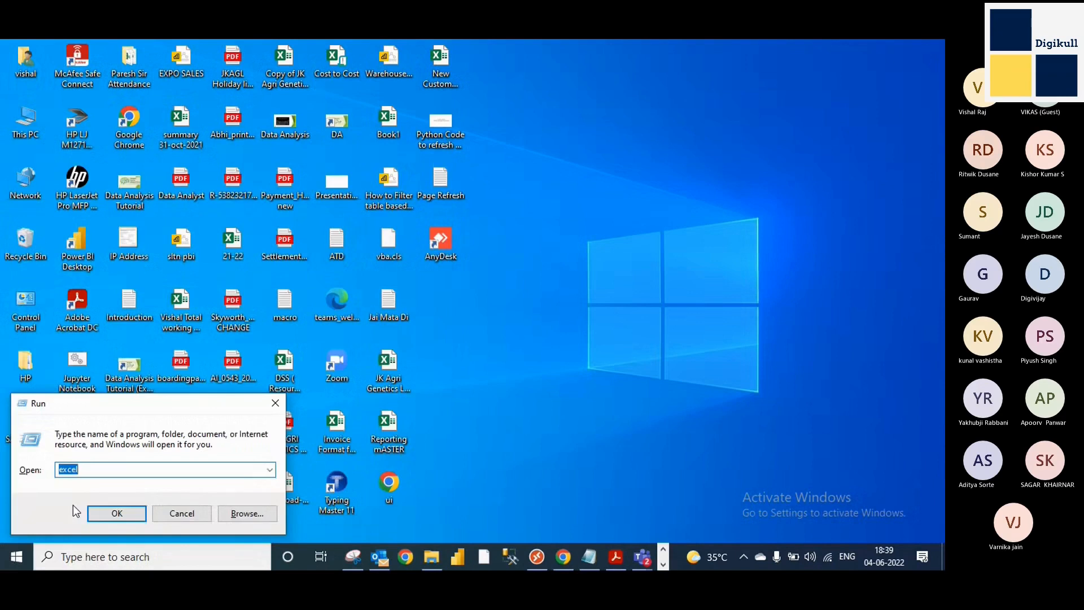
key("Return")
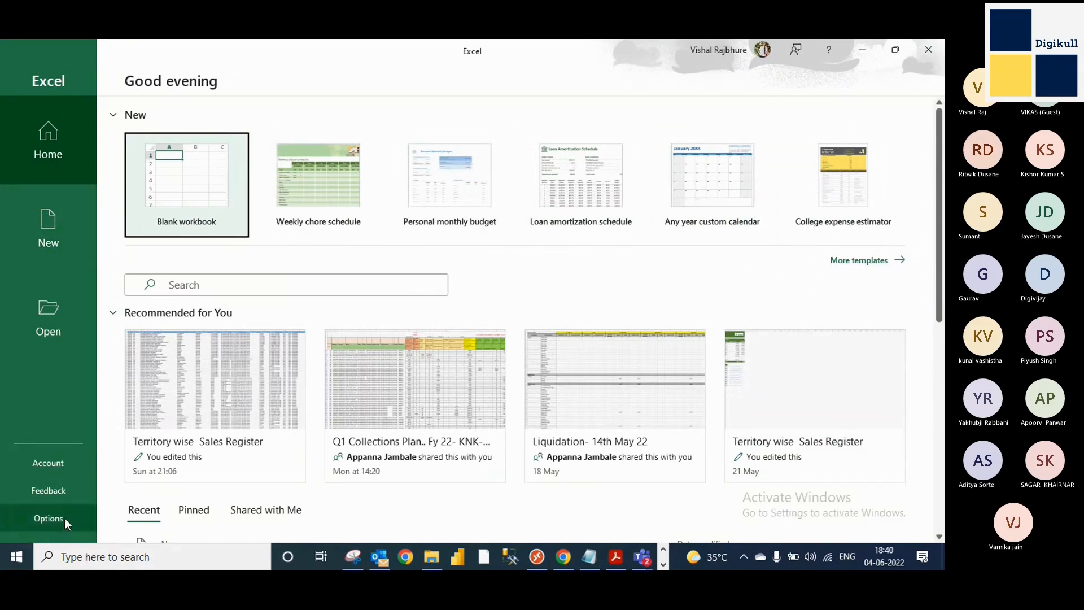
Open and dismiss Excel Options, and show the Account page with the user and product information.
key("Return")
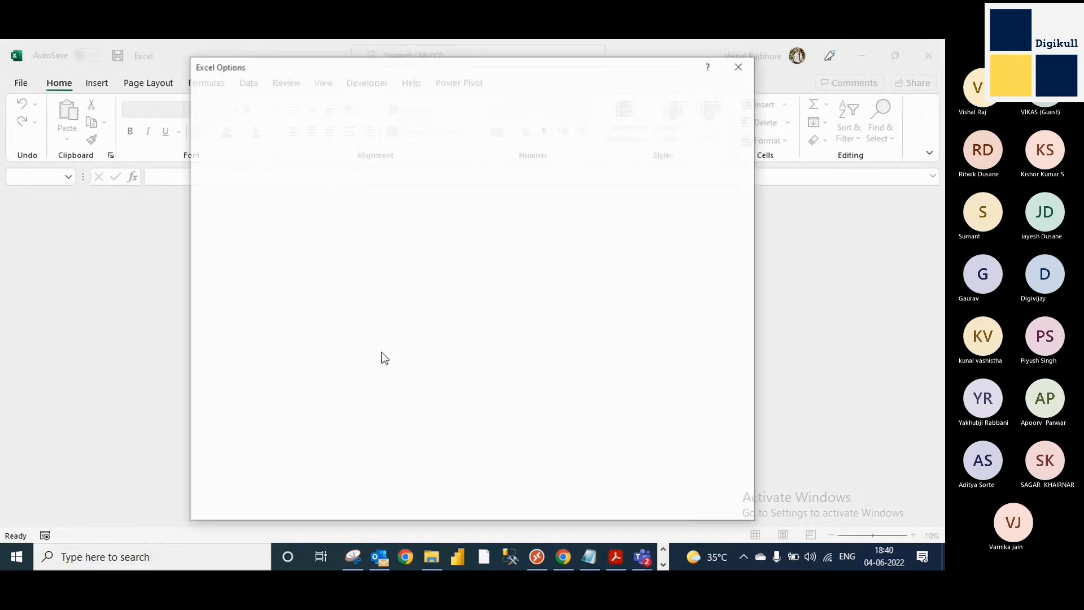
left_click(740, 67)
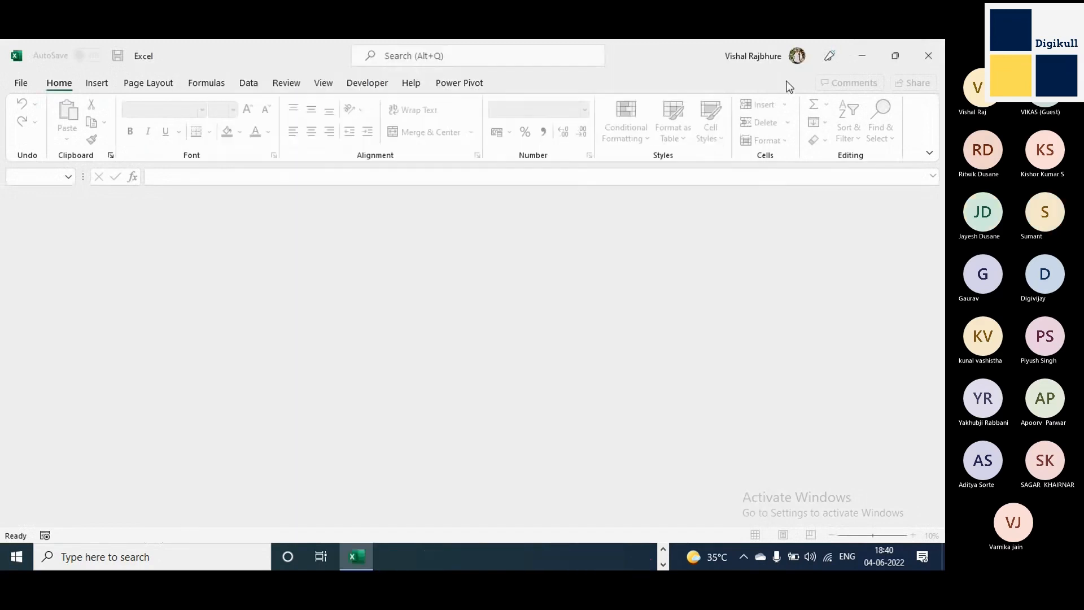
left_click(9, 84)
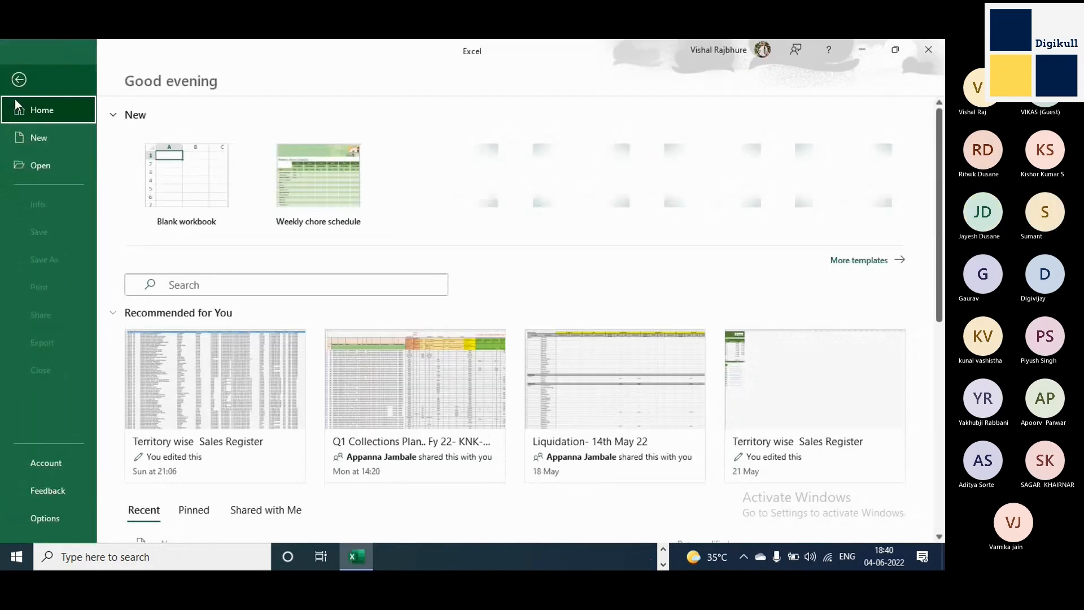
left_click(63, 466)
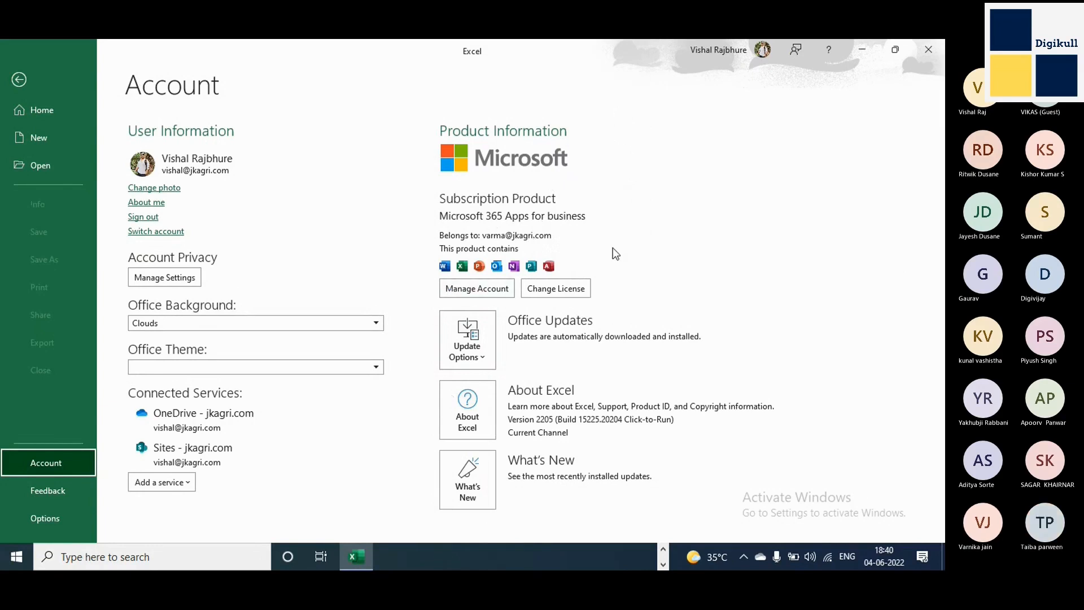
Switch to the Introduction to EXCEL meeting in Microsoft Teams, admit the guest waiting in the lobby, and minimise the meeting window.
left_click(662, 550)
mouse_move(642, 556)
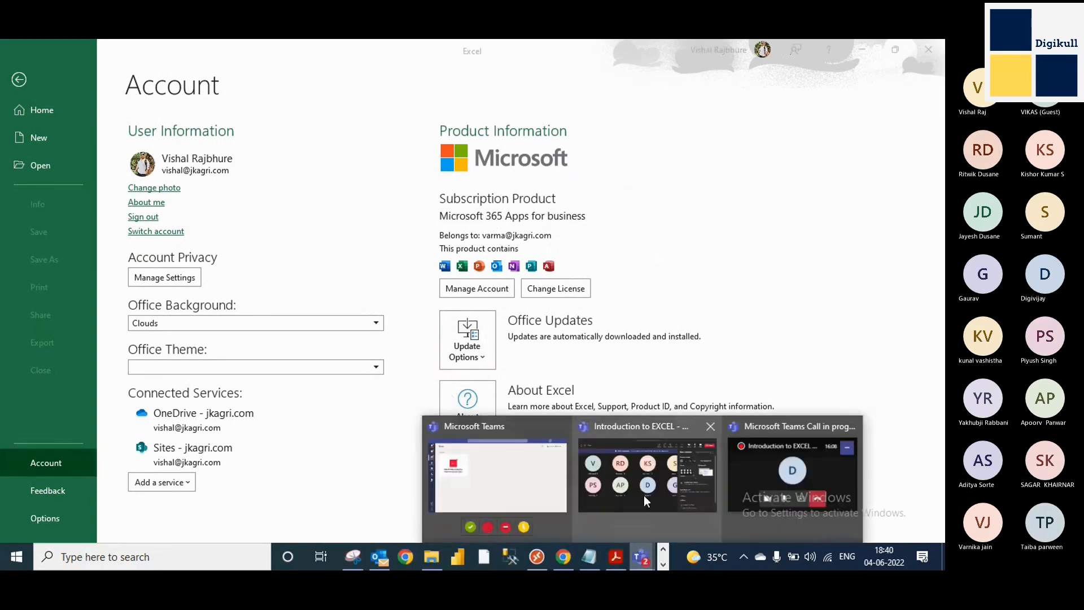
left_click(649, 508)
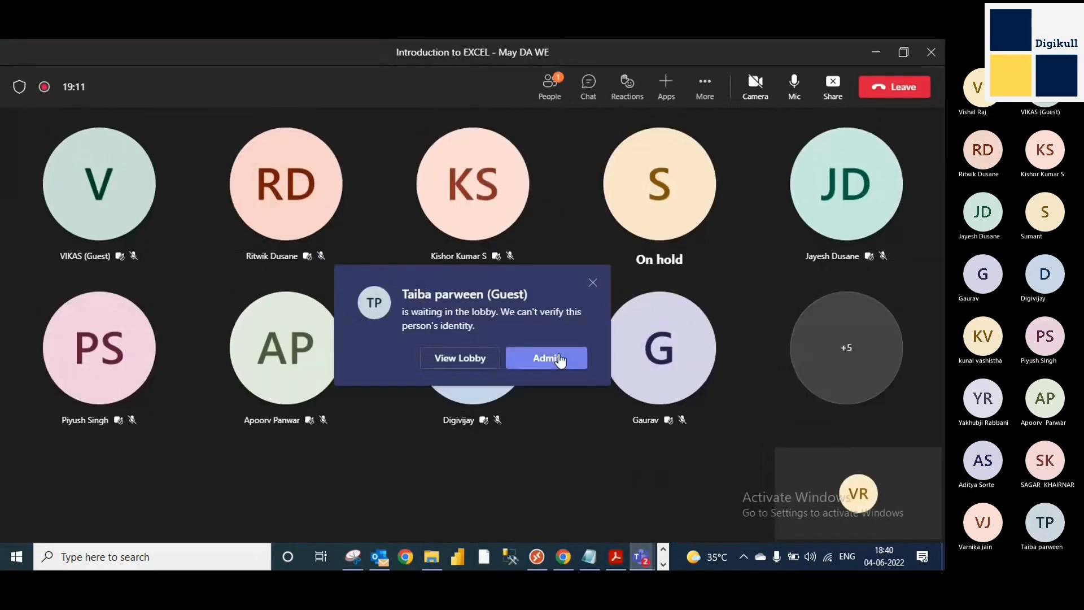
left_click(545, 358)
left_click(876, 52)
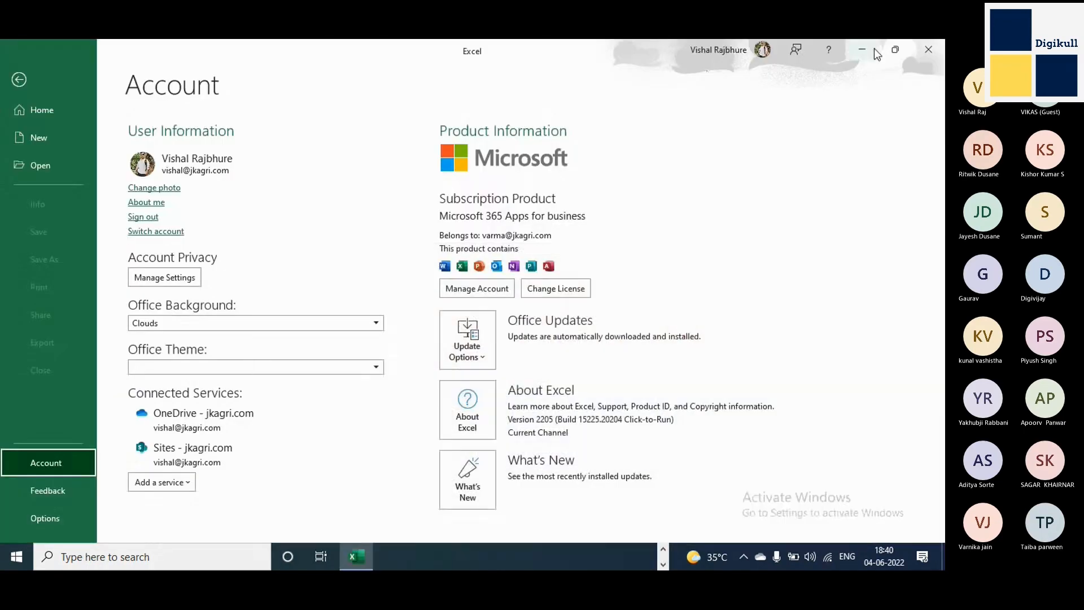
Review the available Office backgrounds without choosing one, and set the Office theme to White.
left_click(318, 327)
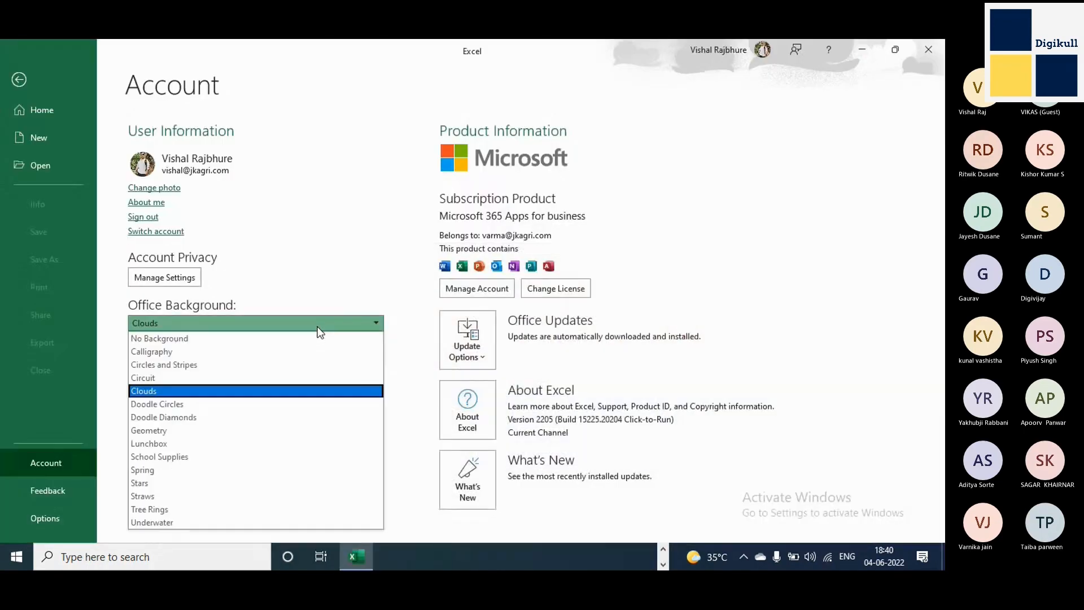
left_click(770, 241)
left_click(310, 364)
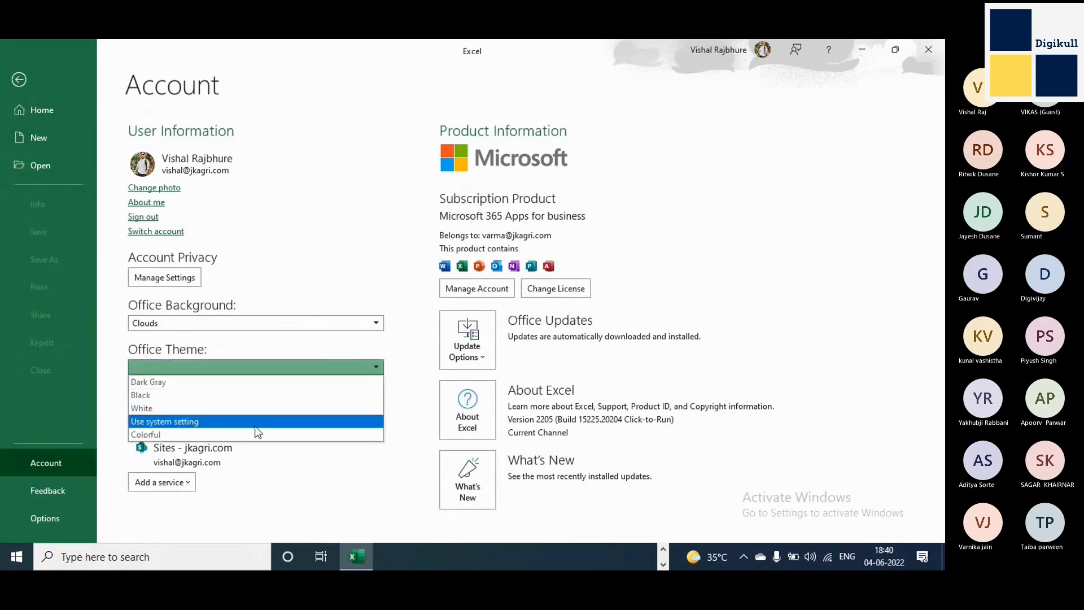
left_click(247, 408)
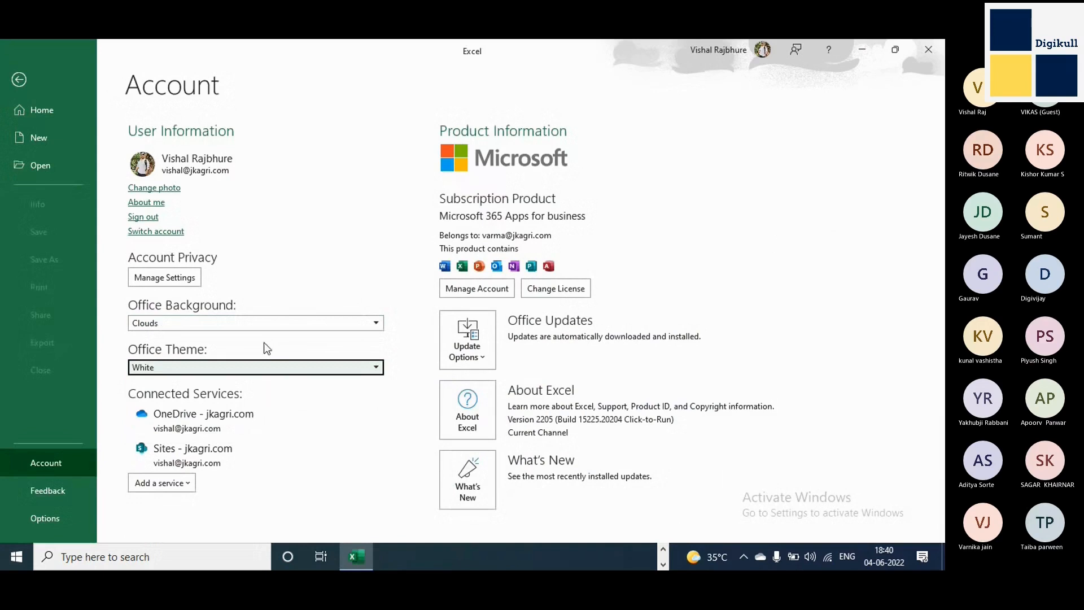
Set the Office background to Spring, and preview the Calligraphy background without applying it.
left_click(263, 328)
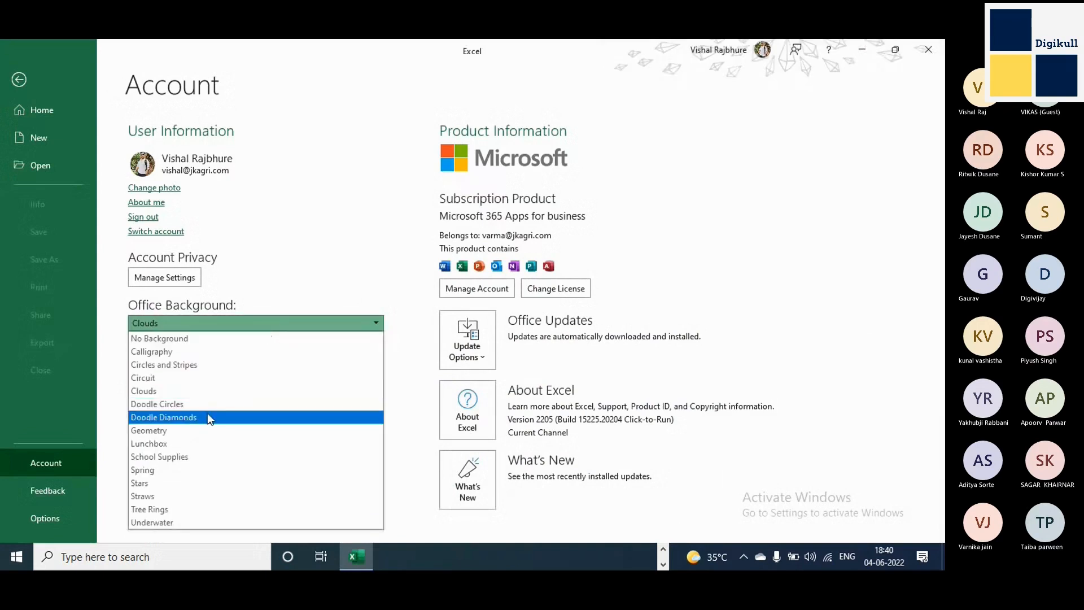
left_click(182, 473)
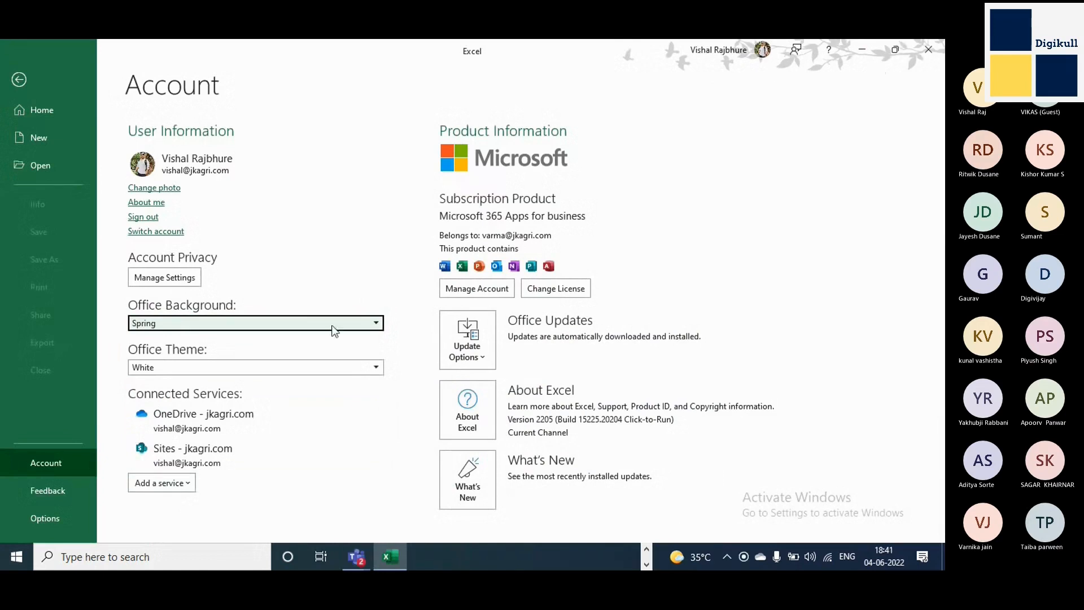
left_click(234, 325)
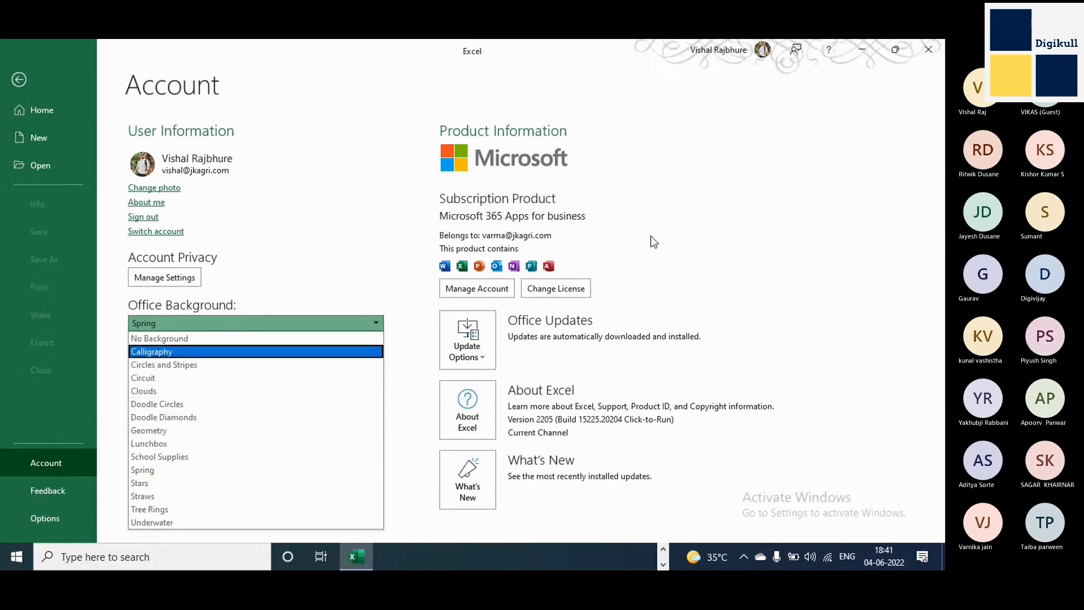
key("Escape")
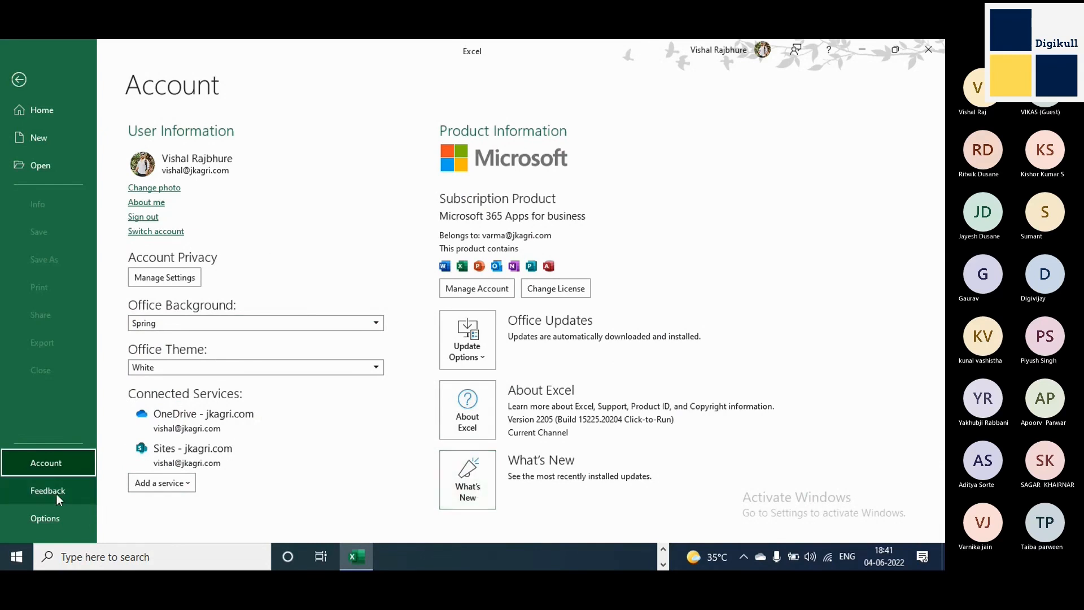
Create a new blank workbook.
left_click(42, 142)
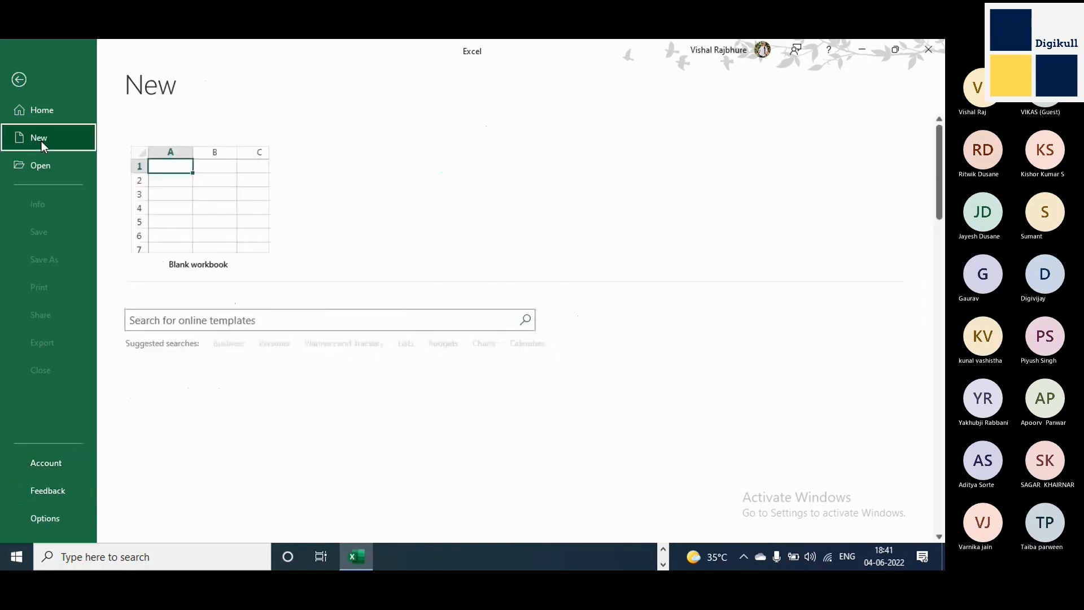
left_click(235, 199)
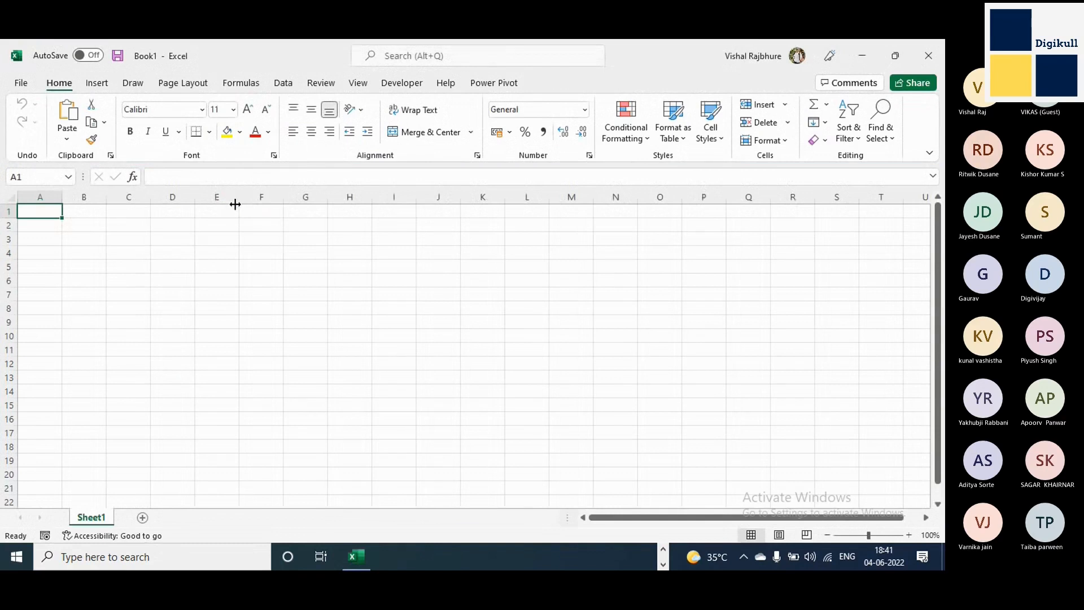
Switch to the Introduction to EXCEL meeting window in Microsoft Teams.
left_click(664, 547)
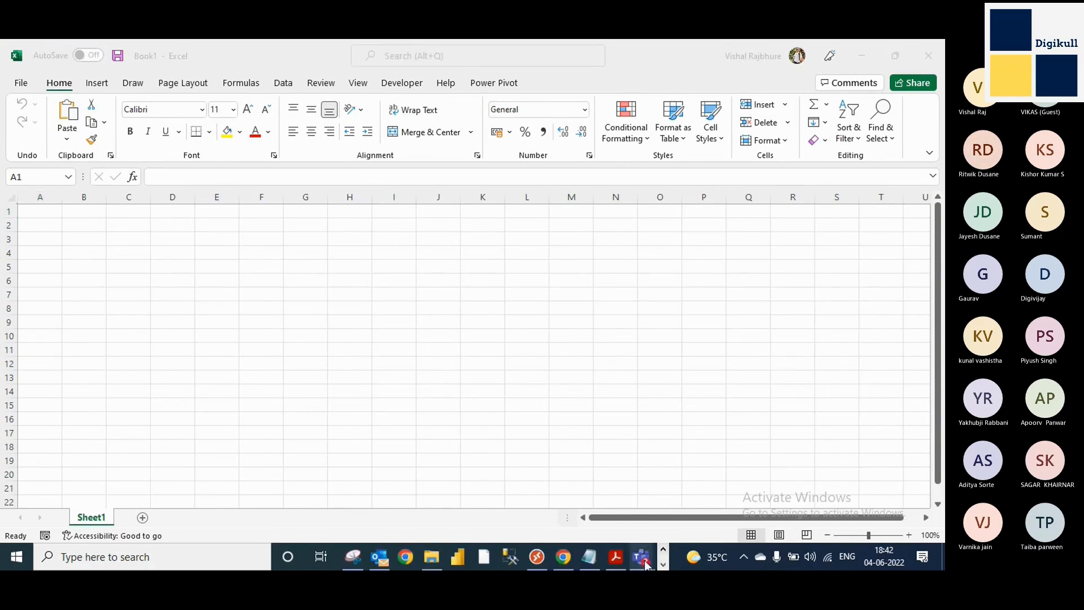
mouse_move(642, 557)
left_click(638, 485)
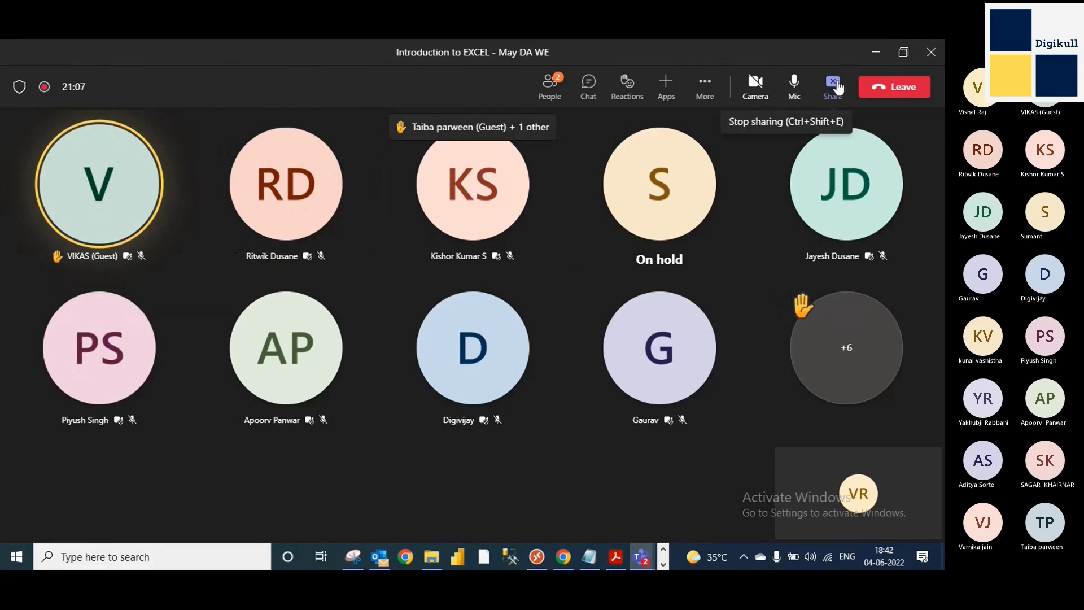
Return from the Teams meeting to the blank Excel workbook and select the whole of row 1.
left_click(838, 87)
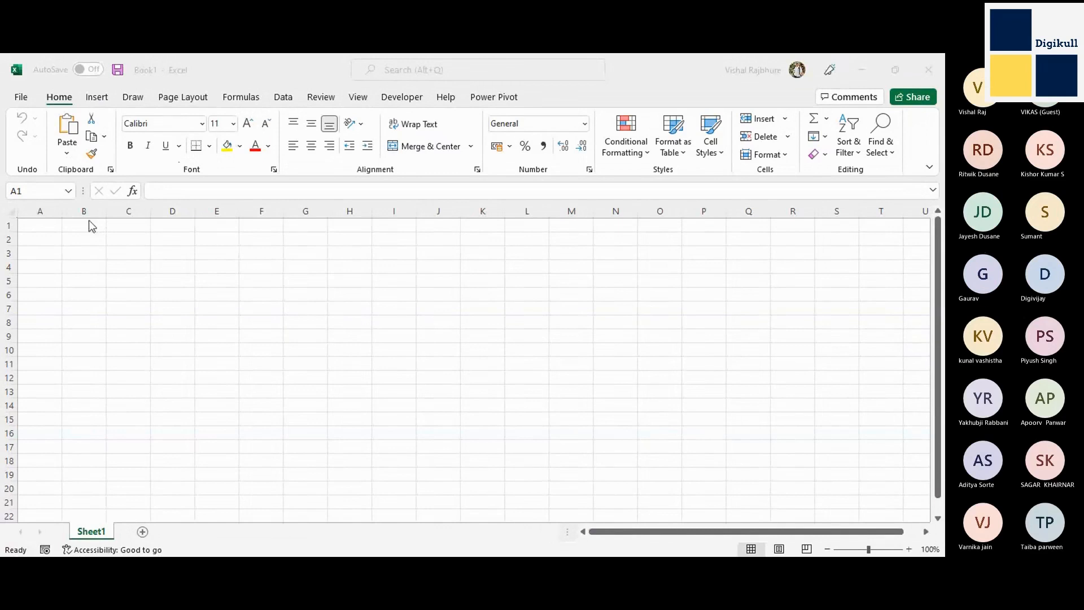
left_click(50, 227)
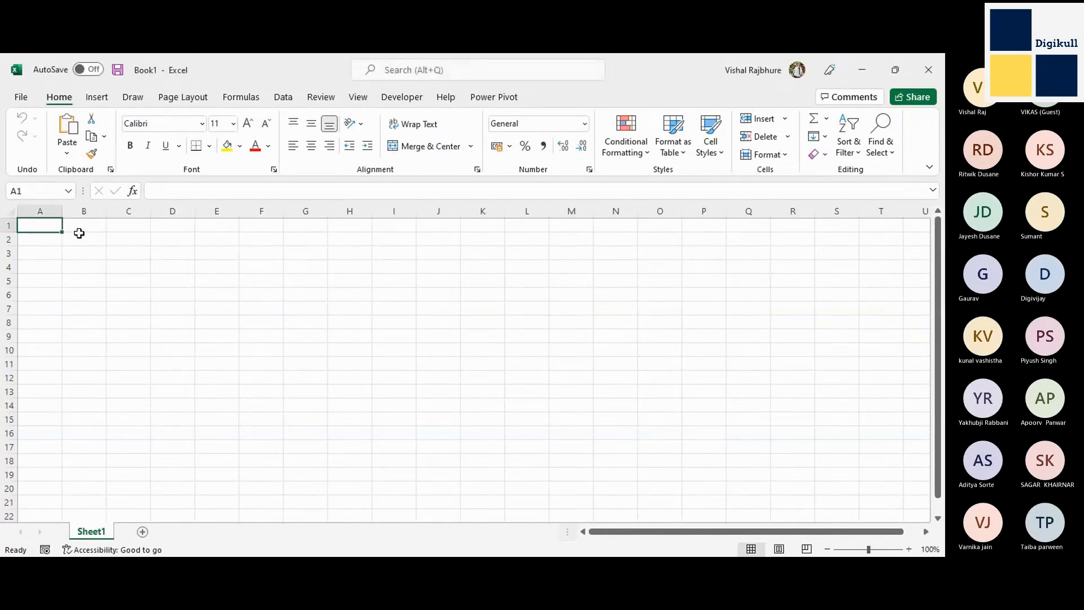
key("shift+space")
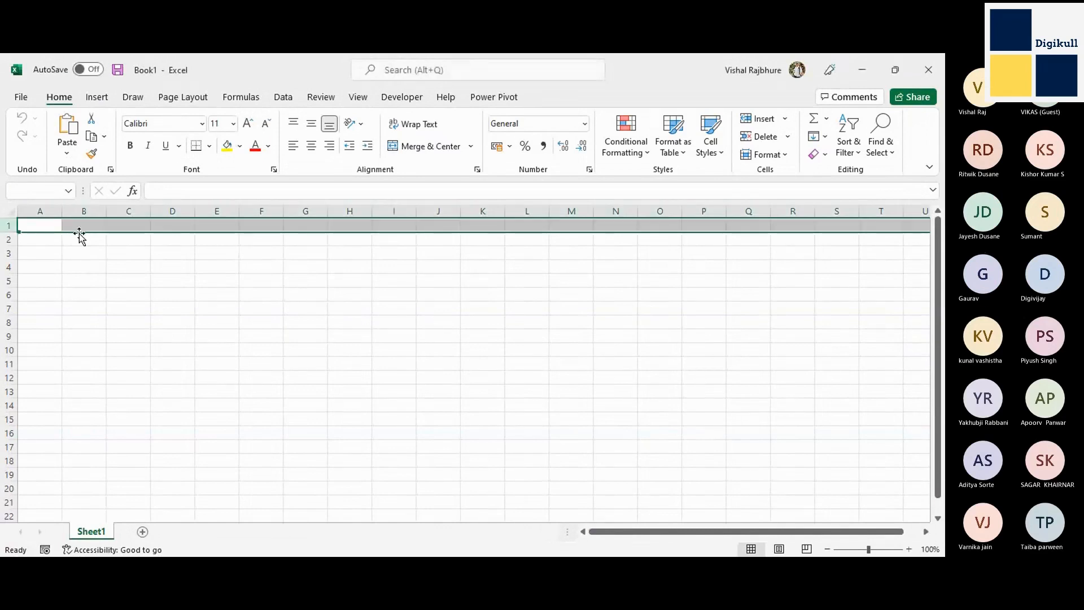
key("Left")
key("shift+space")
Enter the label "Columns" in cell D2 and the value 16000 in cell E2.
key("Right")
key("Down")
key("Right")
key("Right")
type("W")
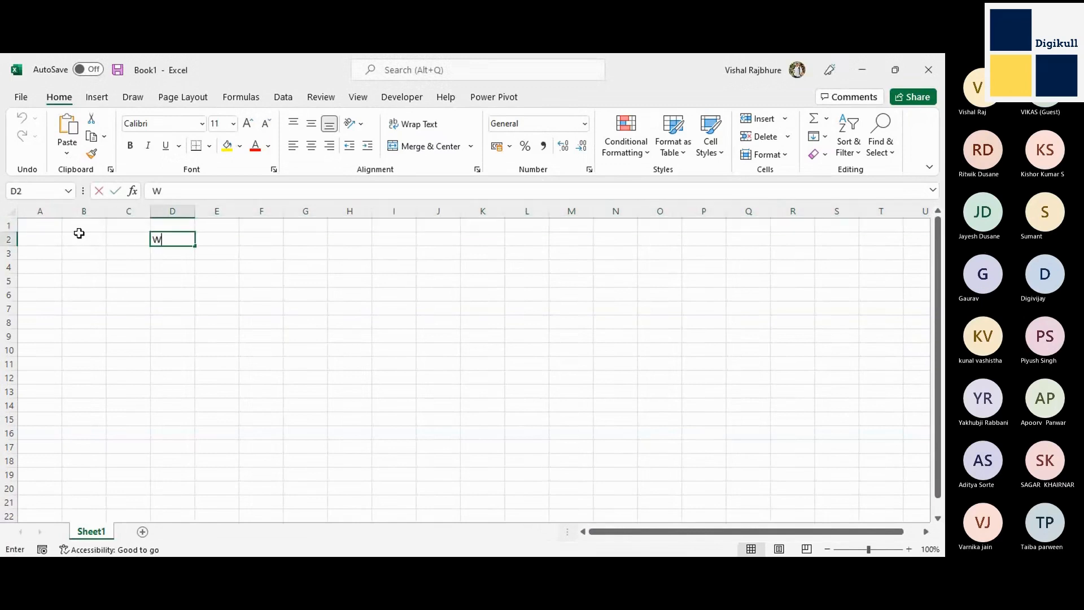
key("BackSpace")
type("Columns")
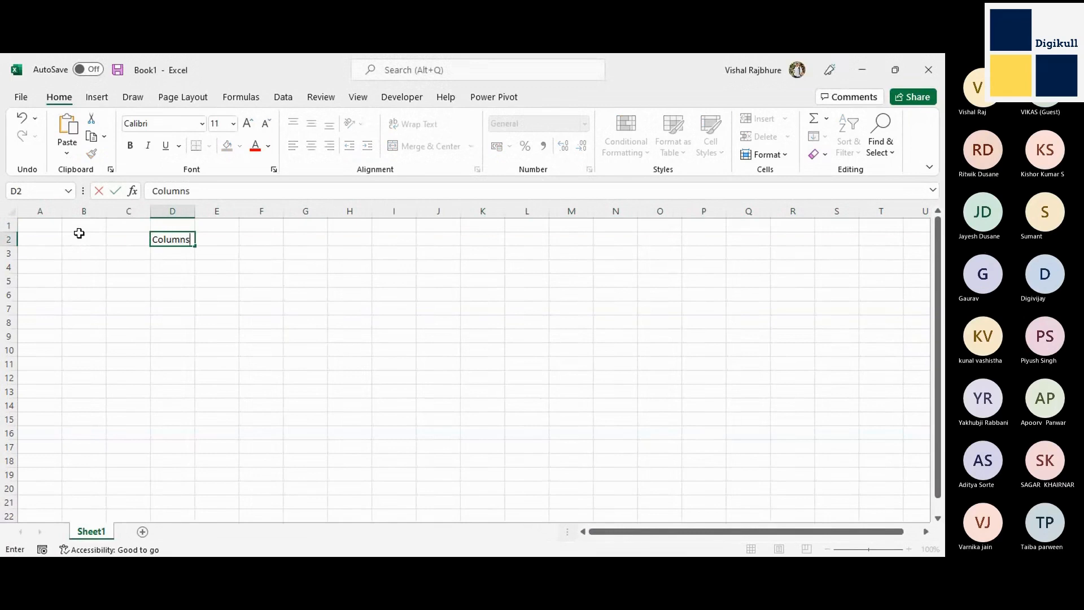
key("Tab")
type("16000")
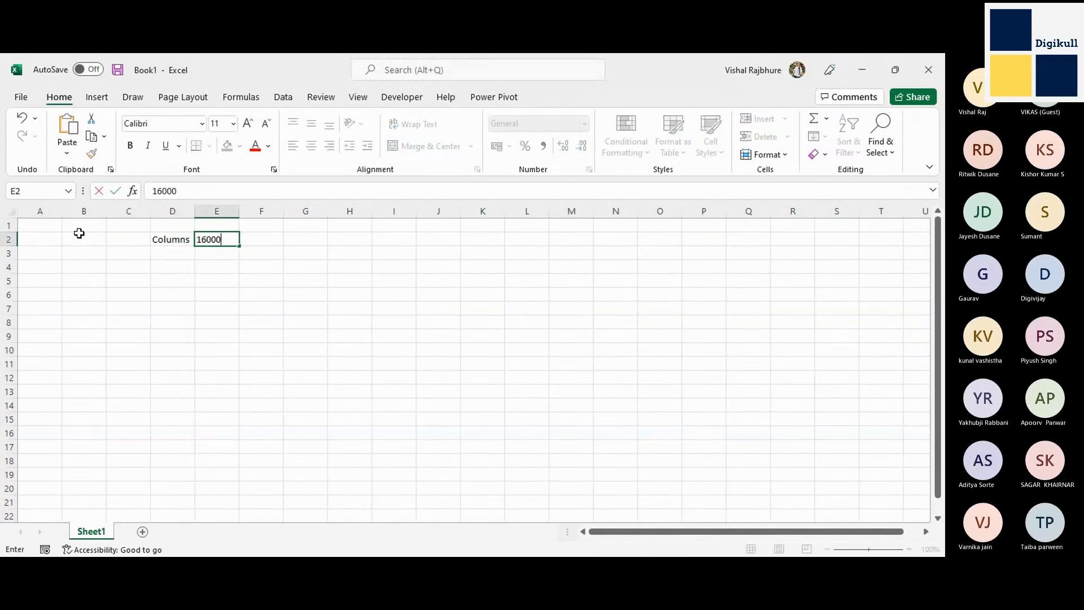
key("Tab")
Jump to the last row of column A to check the worksheet's row limit, and return to the first row.
key("Up")
key("ctrl+Home")
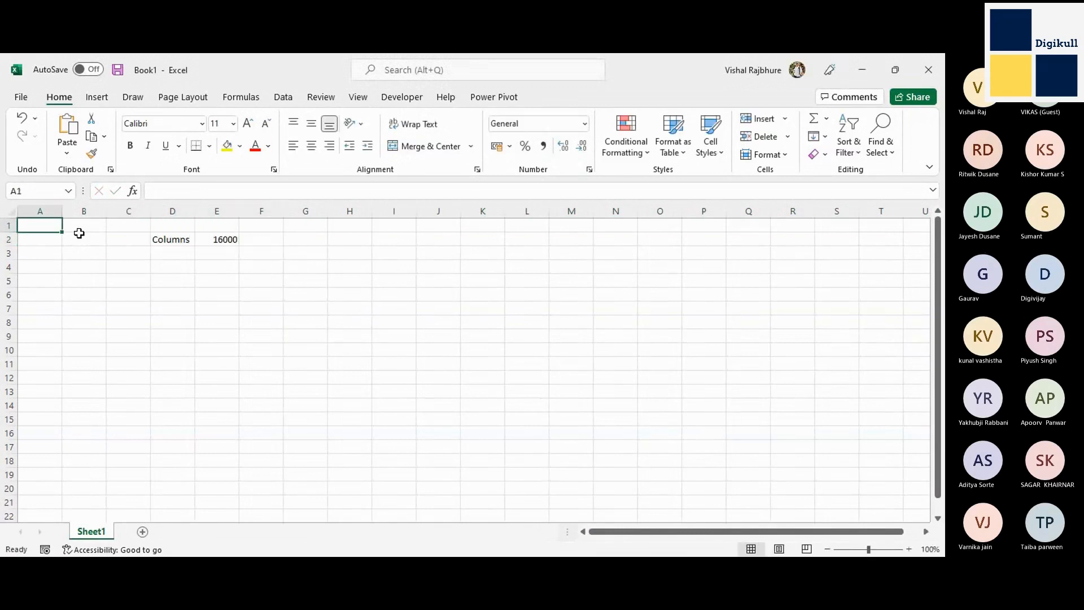
key("Right")
key("Right")
key("Down")
key("Right")
key("Down")
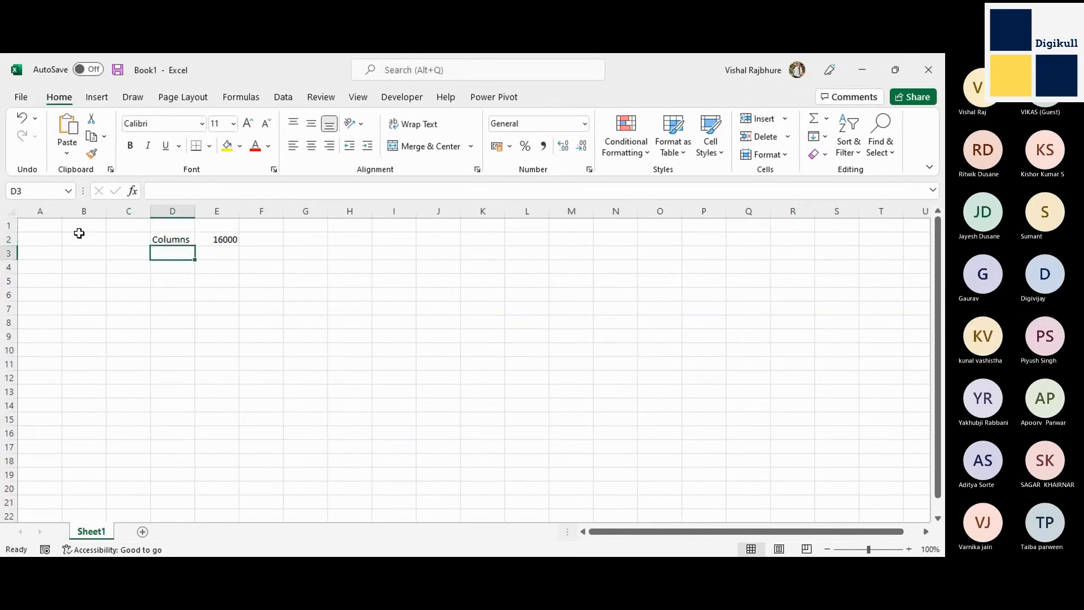
key("Left")
key("Up")
key("Up")
key("Left")
key("Left")
key("ctrl+Down")
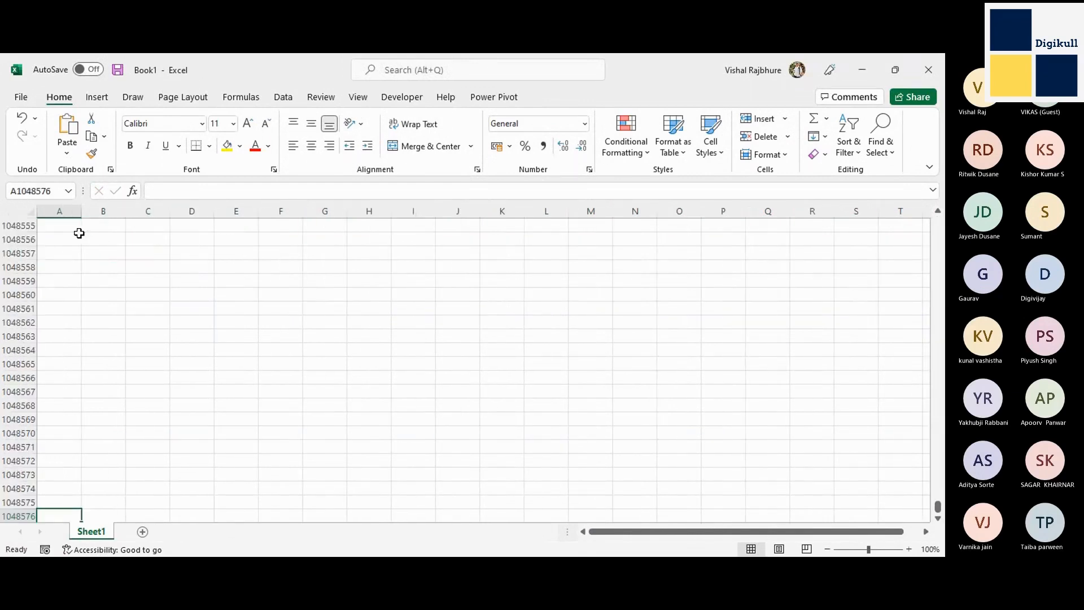
key("ctrl+Up")
Enter the label "Rows" in cell D3 and the value 1048576 in cell E3.
key("Right")
key("Down")
key("Down")
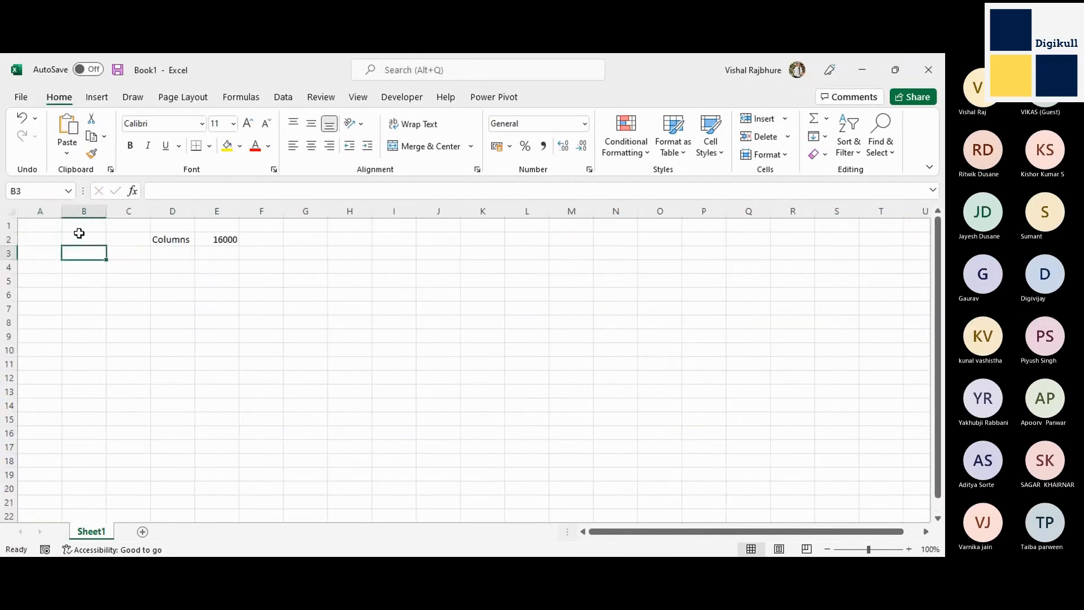
key("Right")
key("Right")
type("Rw")
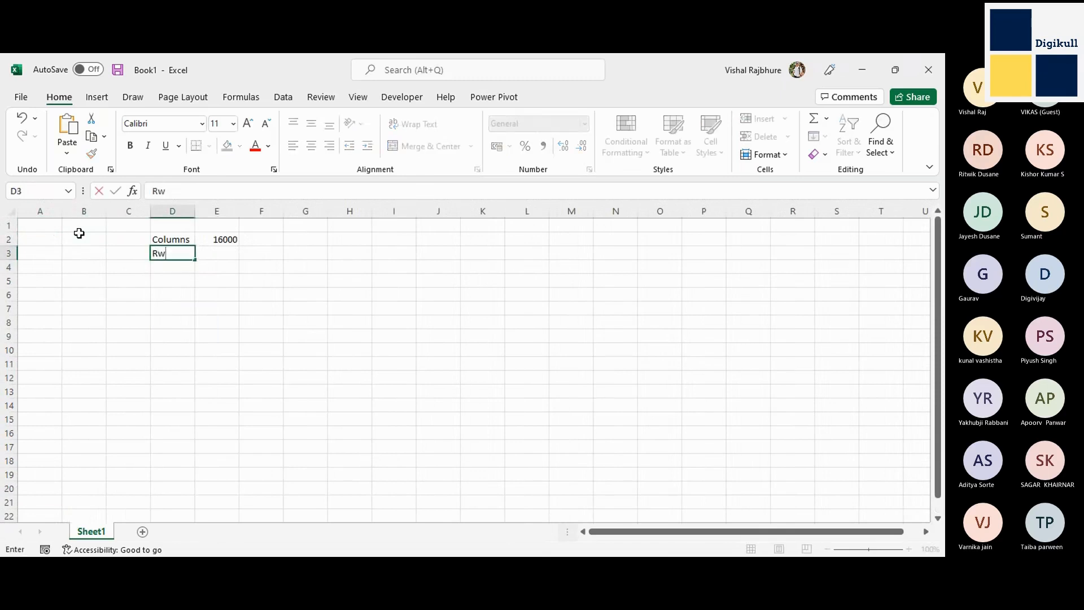
key("BackSpace")
type("ows")
key("Tab")
type("10")
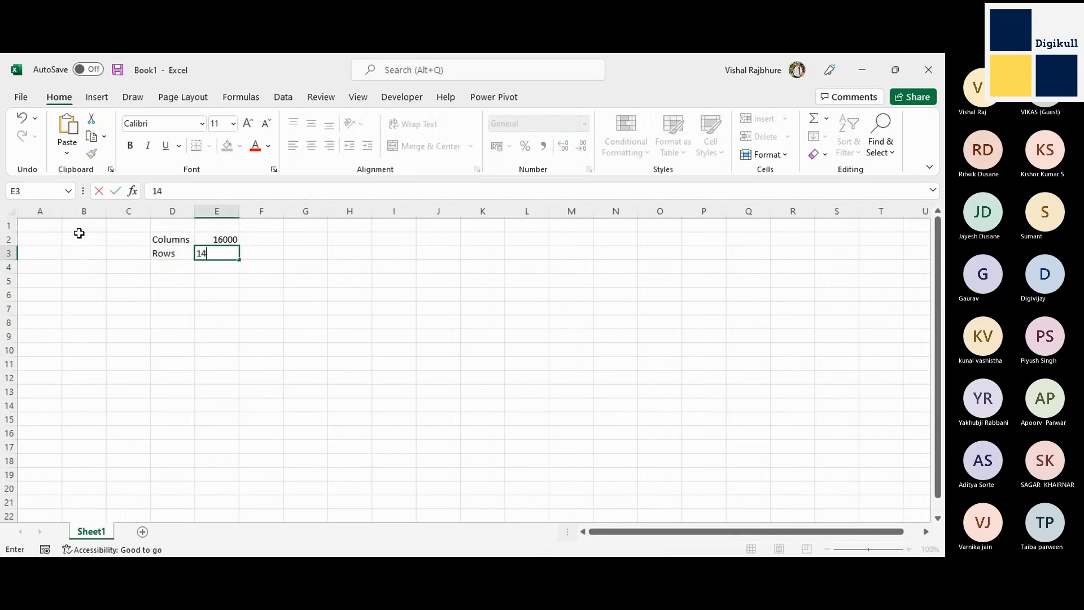
type("48576")
key("Tab")
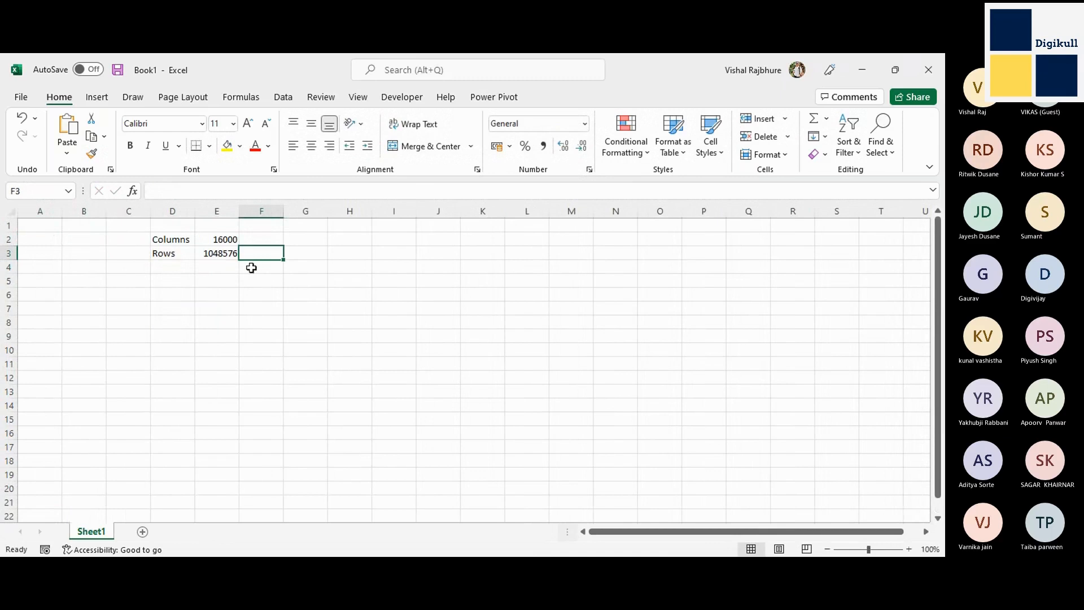
Highlight whole rows downward from row 1, highlight whole columns A through AB, and return to cell A1.
left_click(279, 276)
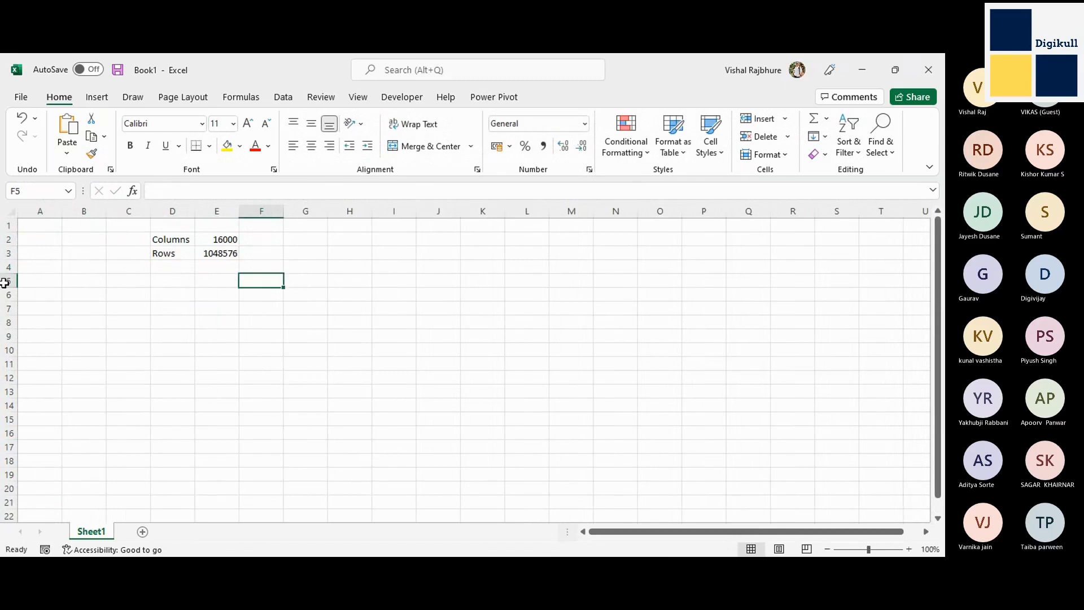
left_click_drag(4, 225, 2, 504)
left_click(45, 374)
key("ctrl+Up")
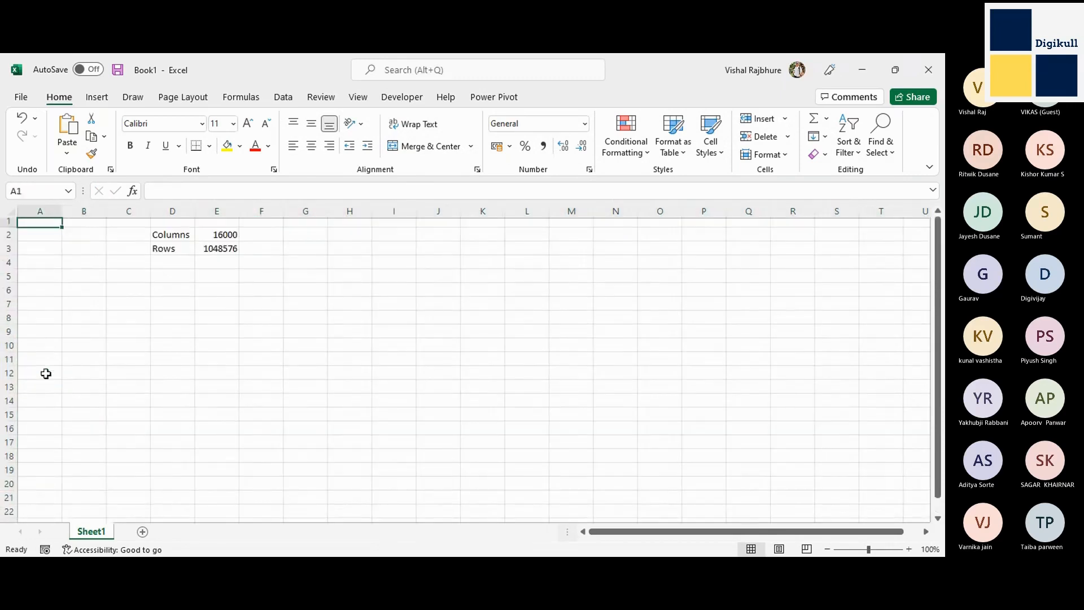
left_click_drag(35, 212, 522, 265)
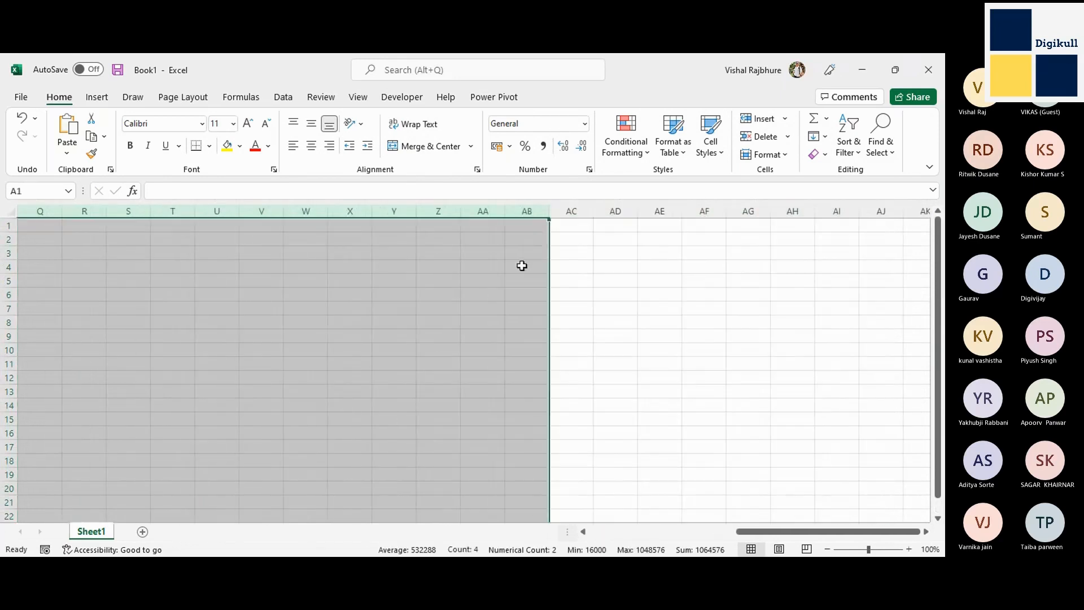
key("ctrl+Home")
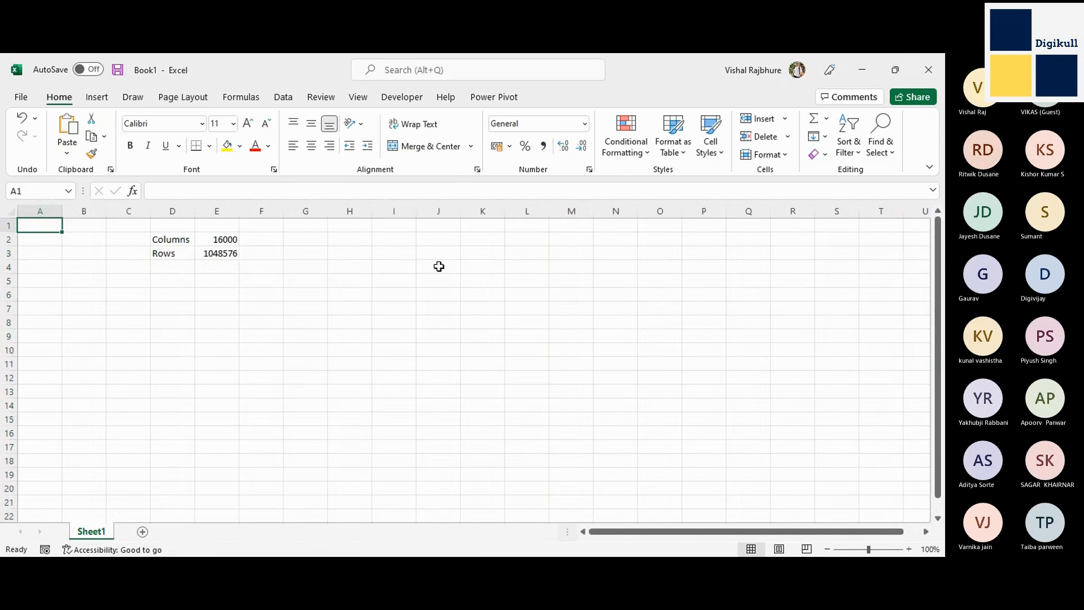
Select cell B1 and highlight its address in the Name Box, and finish with cell D7 selected.
left_click(82, 226)
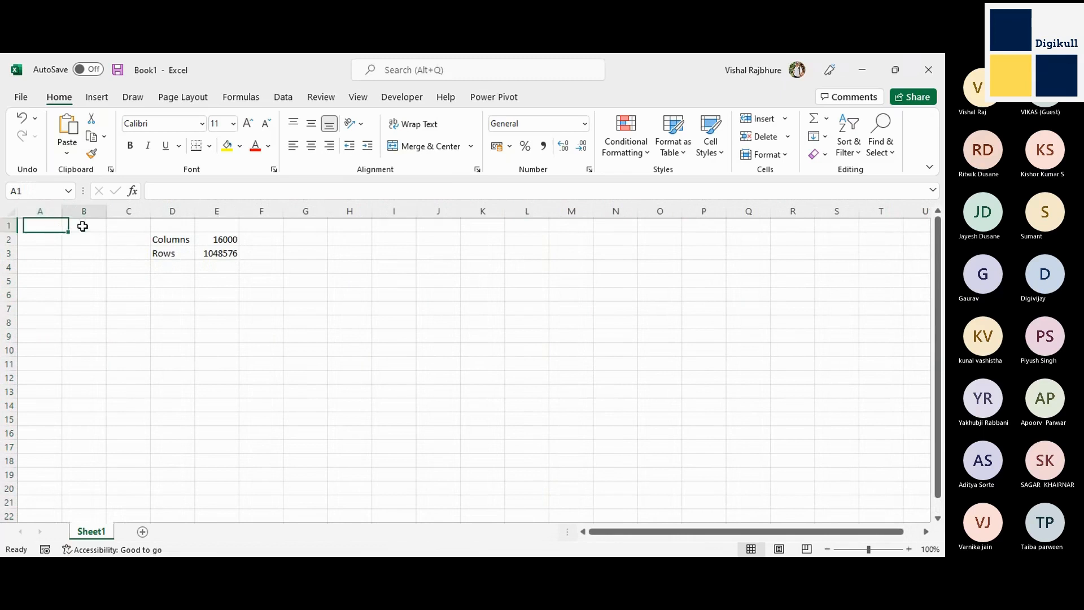
left_click(36, 191)
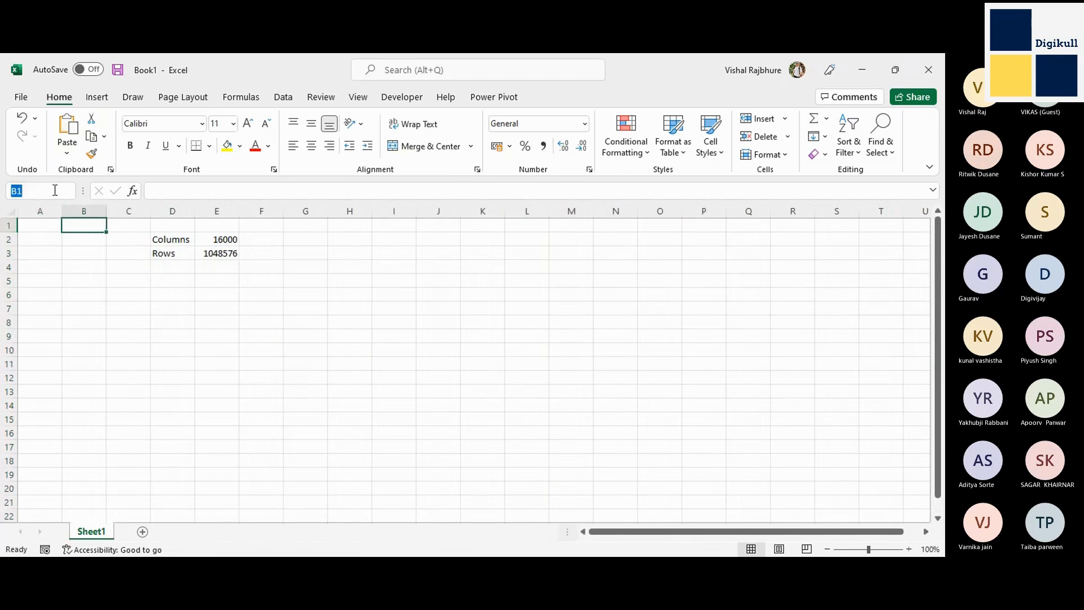
left_click(195, 313)
left_click(195, 313)
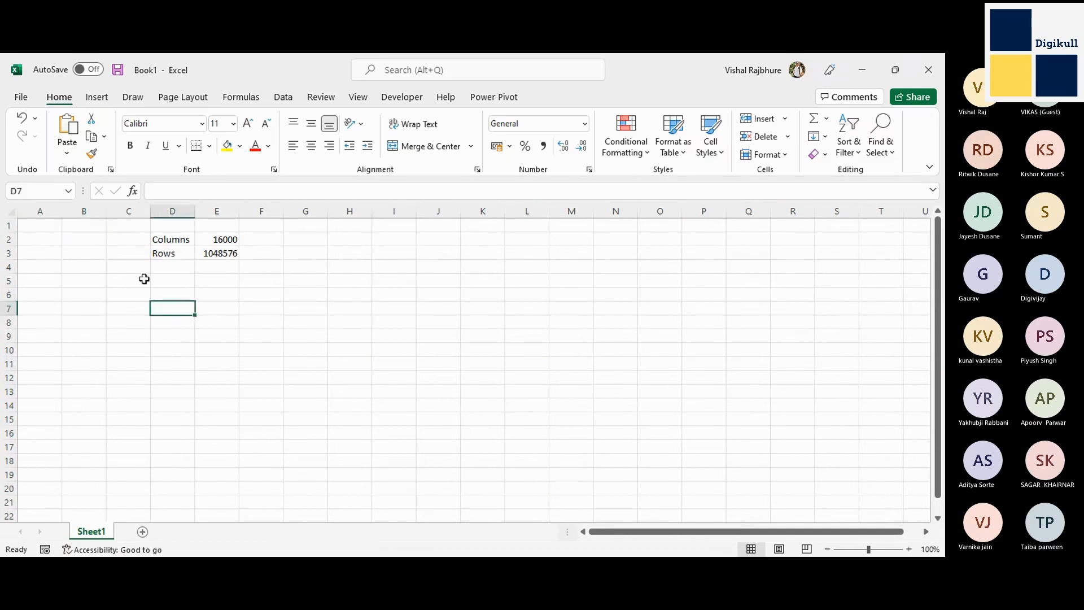
Enter the text "Cell" in cell A1, reopen it for editing and leave its content as entered.
left_click(41, 226)
type("C")
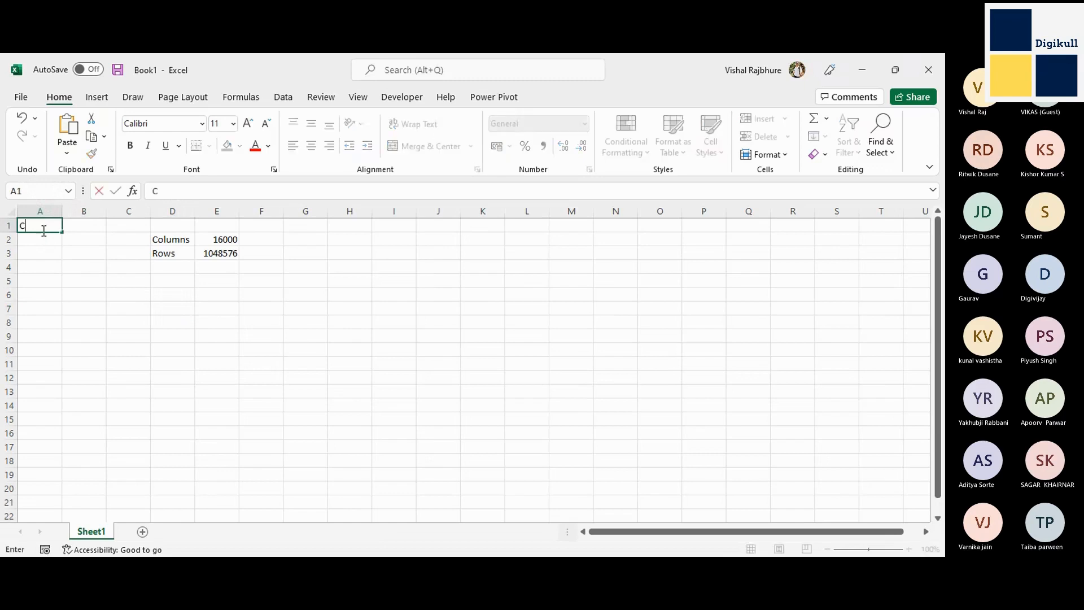
type("elll")
key("Return")
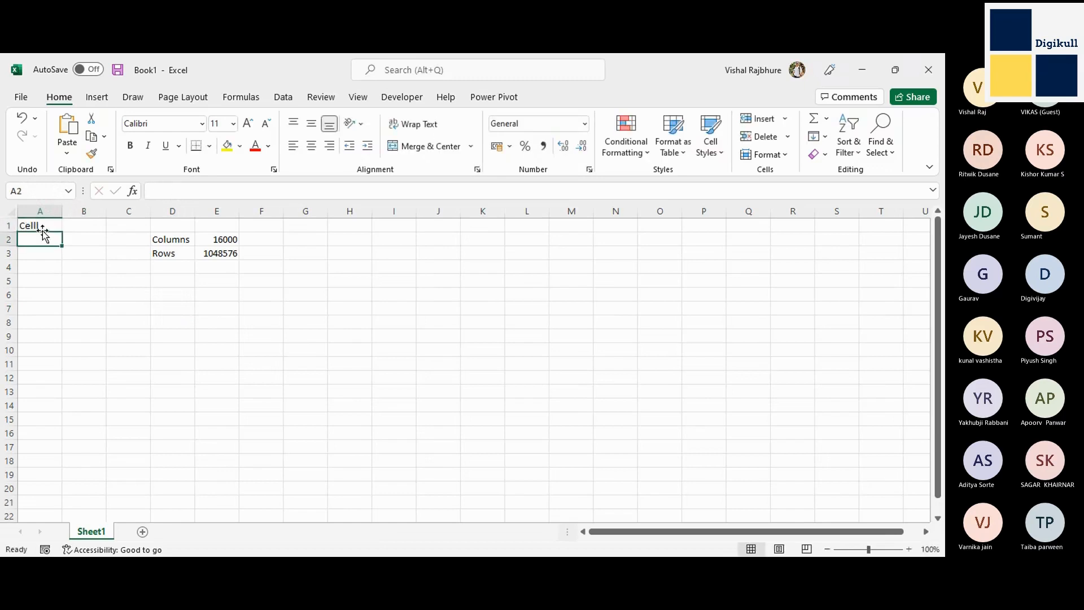
double_click(43, 229)
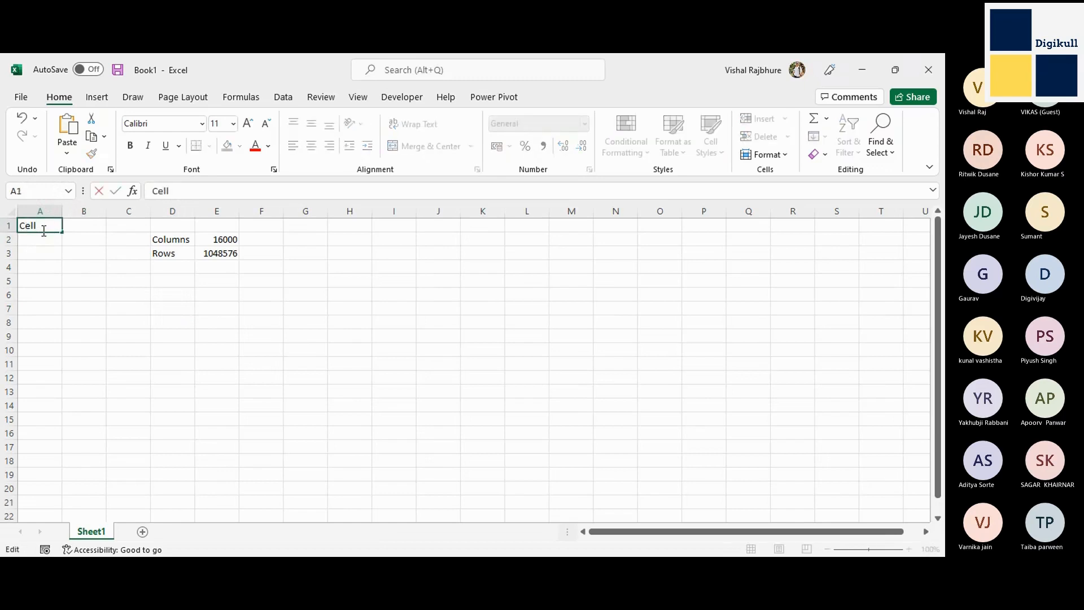
key("Tab")
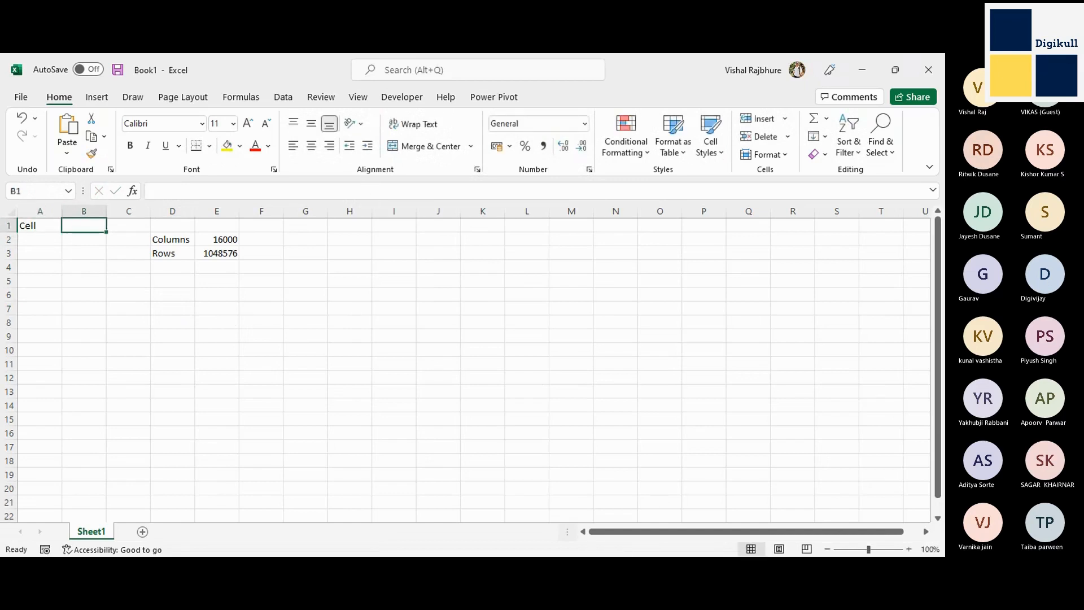
Leave and return to the workbook window, and select the cell range H1:K15 as an example of a range.
key("alt+Tab")
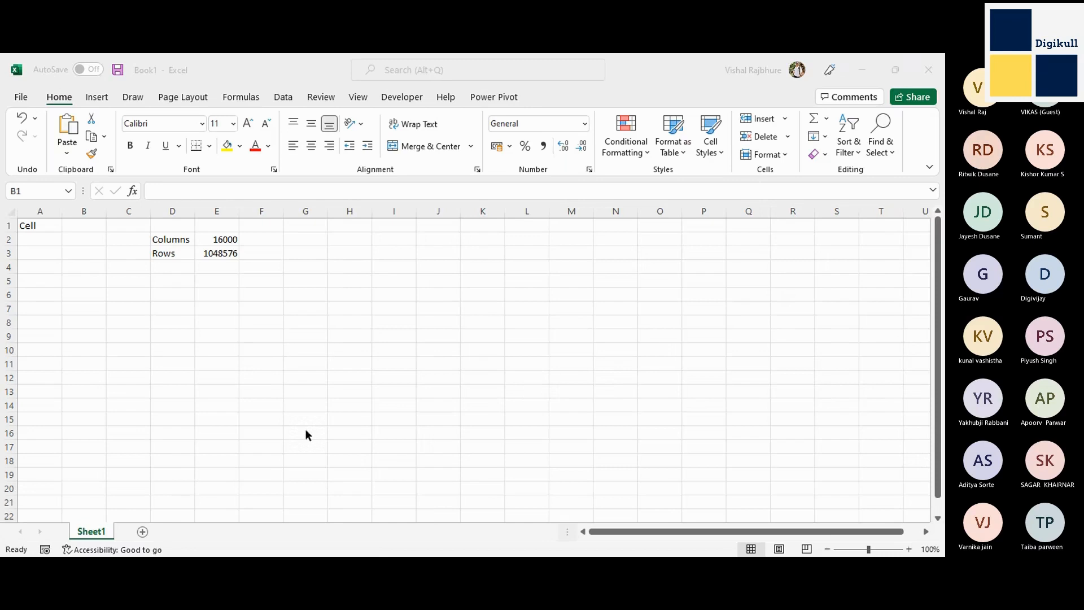
left_click(394, 333)
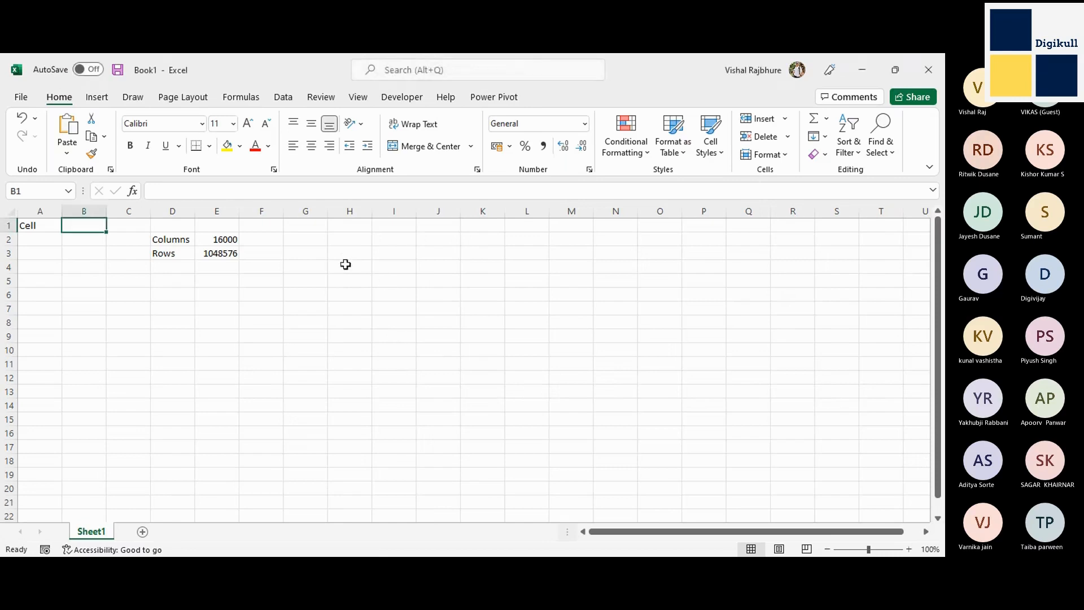
mouse_move(349, 224)
left_mouse_down()
mouse_move(399, 235)
mouse_move(496, 329)
mouse_move(502, 411)
left_mouse_up()
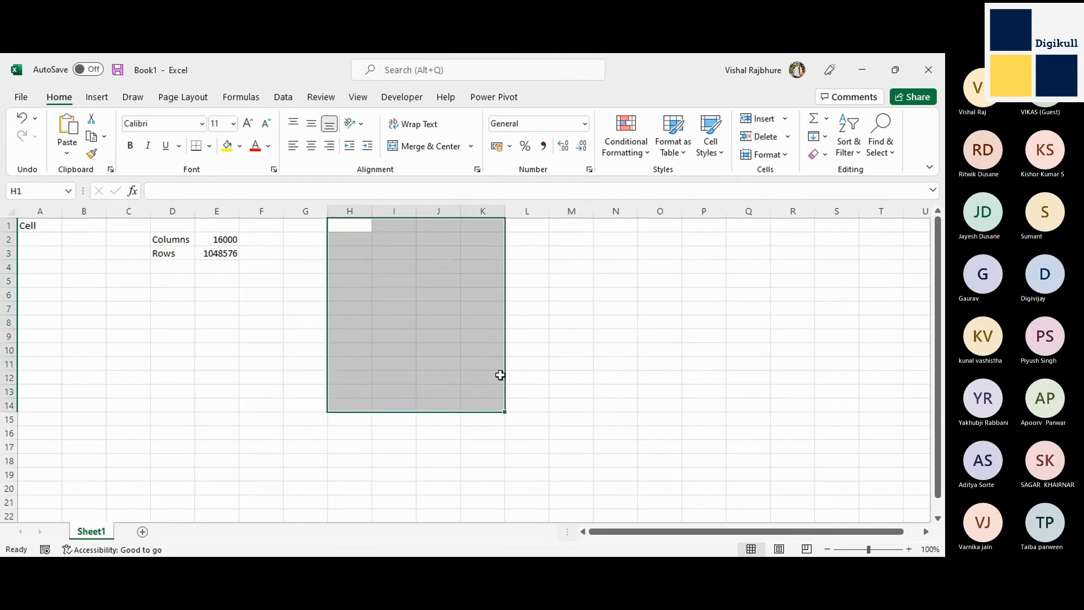
left_click_drag(353, 227, 398, 237)
left_click(347, 230)
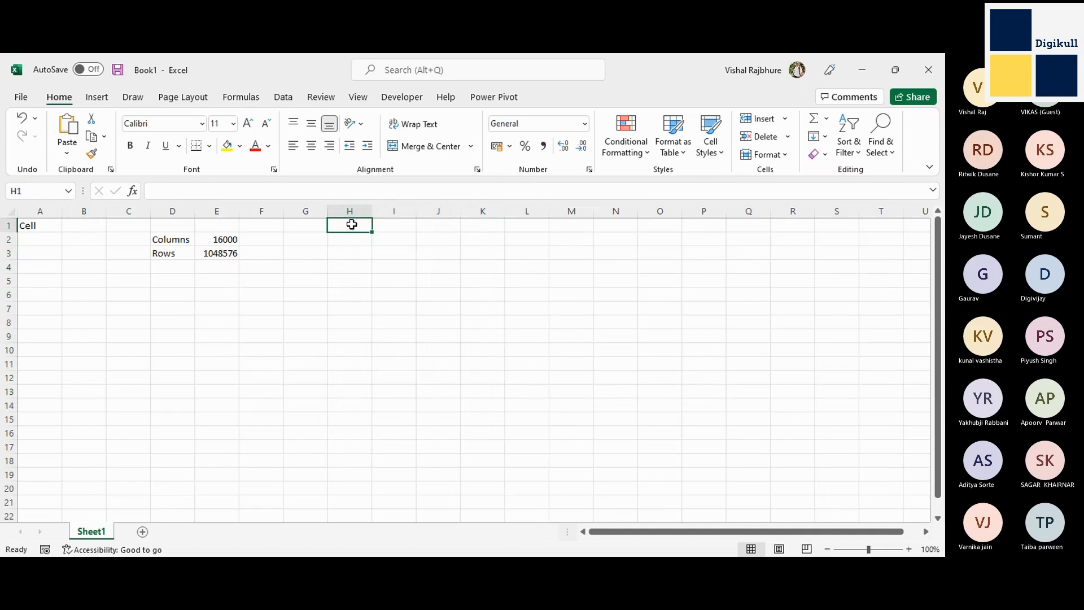
left_click_drag(353, 225, 477, 392)
left_click(344, 228)
left_click_drag(345, 226, 488, 418)
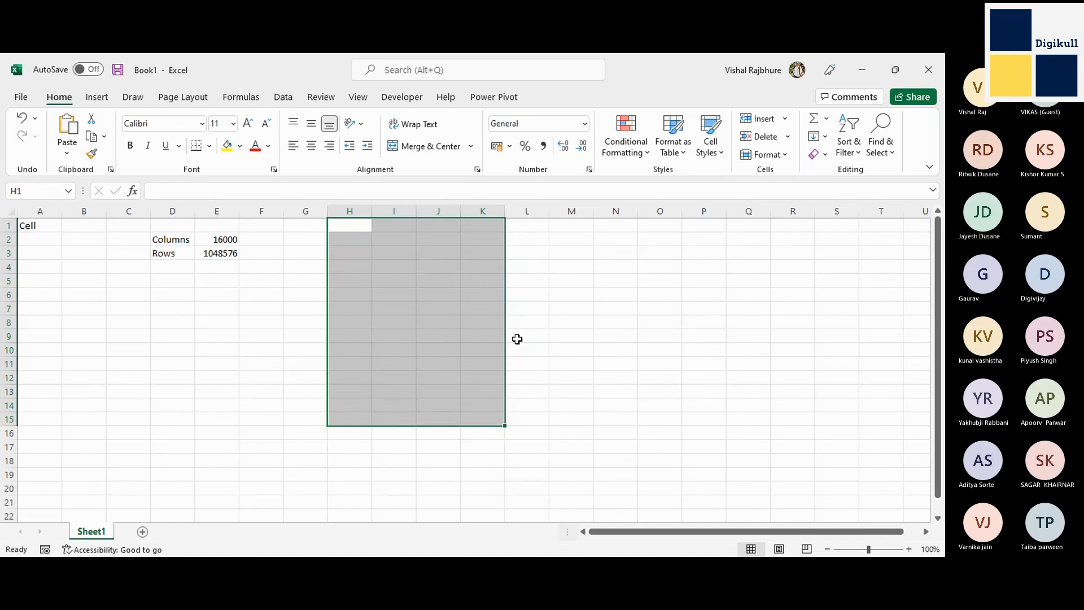
Move the active cell row by row through the selected range from H1 to H15, keeping the range selected.
key("Tab")
key("Tab")
key("Tab")
key("Tab")
key("Tab")
key("Tab")
key("Tab")
key("Tab")
key("Tab")
key("Tab")
key("Tab")
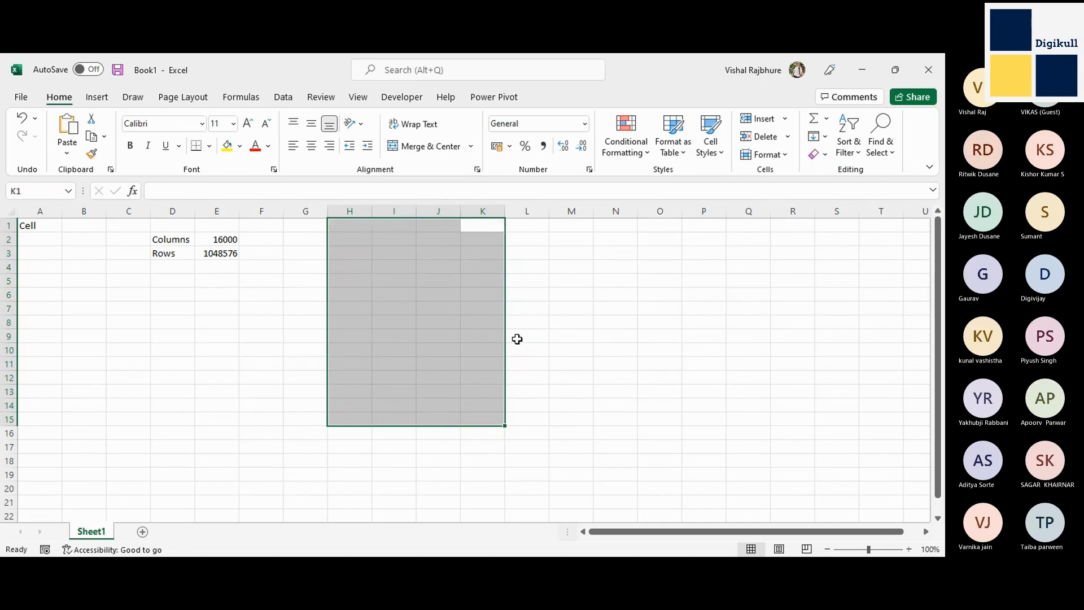
key("Tab")
key("Tab")
key("Tab")
key("Tab")
key("Tab")
key("Tab")
key("Tab")
key("Tab")
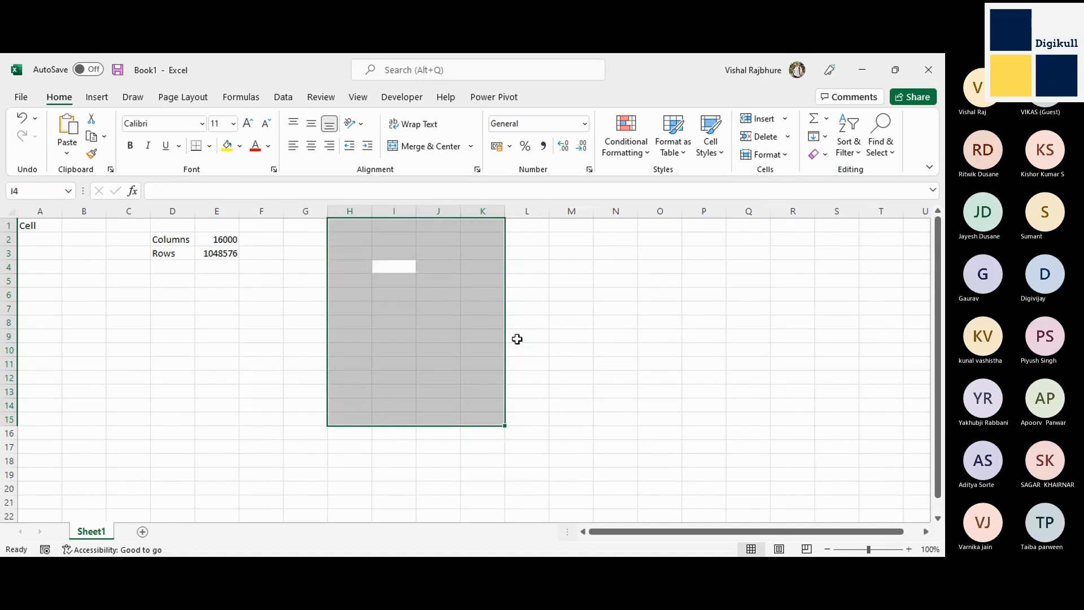
key("Tab")
key("Tab")
key("Tab")
key("Tab")
key("Tab")
key("Tab")
key("Tab")
key("Tab")
key("Tab")
key("Tab")
key("Tab")
key("Tab")
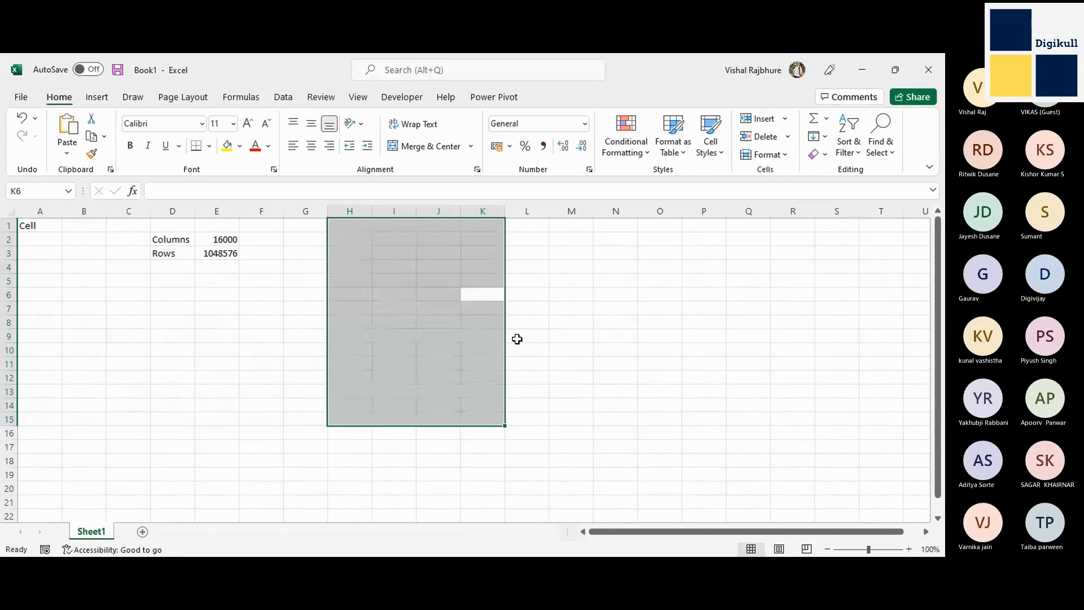
key("Tab")
key("Tab")
key("Tab")
key("Tab")
key("Tab")
key("Tab")
key("Tab")
key("Tab")
key("Tab")
key("Tab")
key("Tab")
key("Tab")
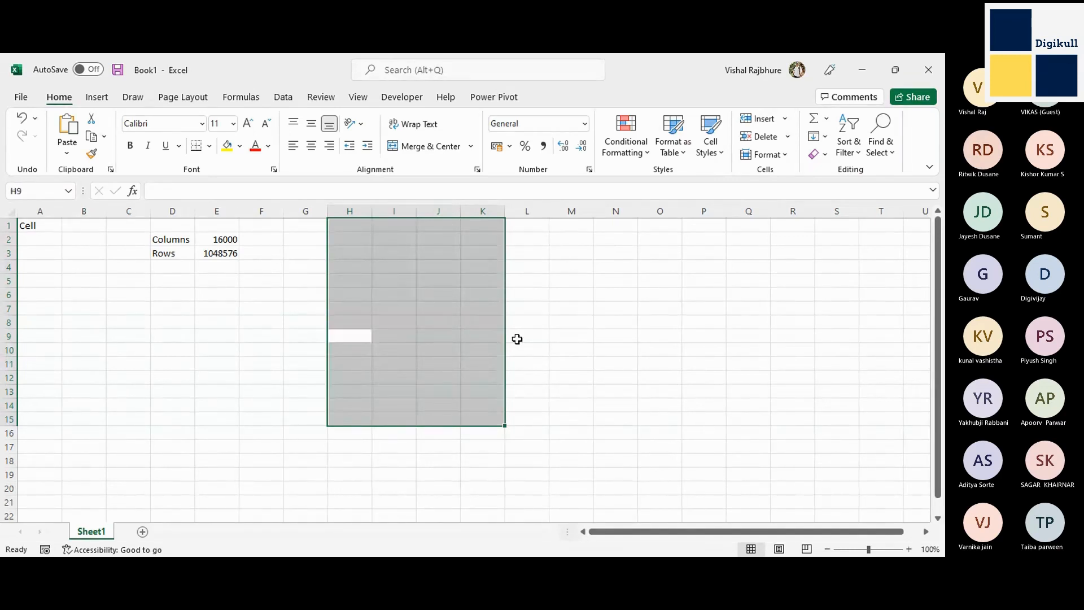
key("Tab")
key("Tab")
key("Tab")
key("Tab")
key("Tab")
key("Tab")
key("Tab")
key("Tab")
key("Tab")
key("Tab")
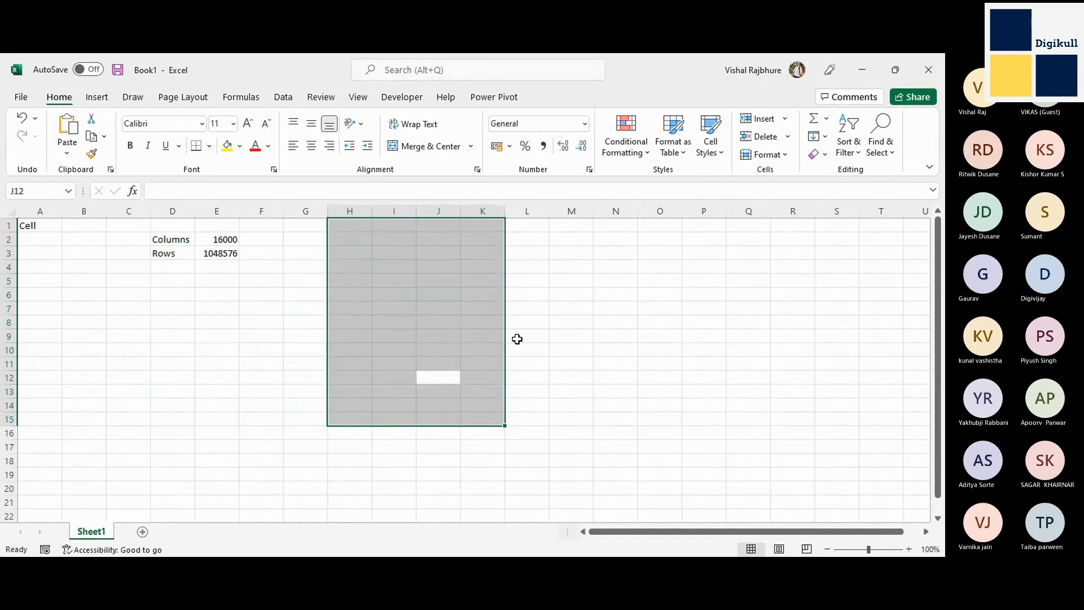
Move the active cell forward column by column through the selected range H1:K15, continuing to H5.
key("Tab")
key("Tab")
key("Tab")
key("Tab")
key("Tab")
key("Tab")
key("Tab")
key("Tab")
key("Tab")
key("Tab")
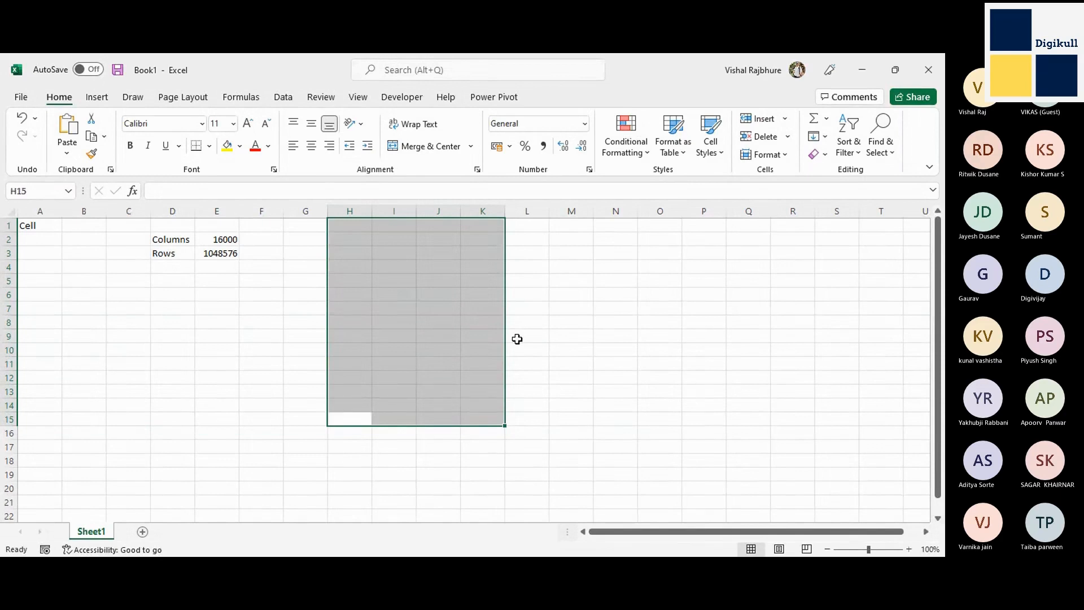
key("Tab")
key("Tab")
key("Tab")
key("Tab")
key("Tab")
key("Tab")
key("Tab")
key("Tab")
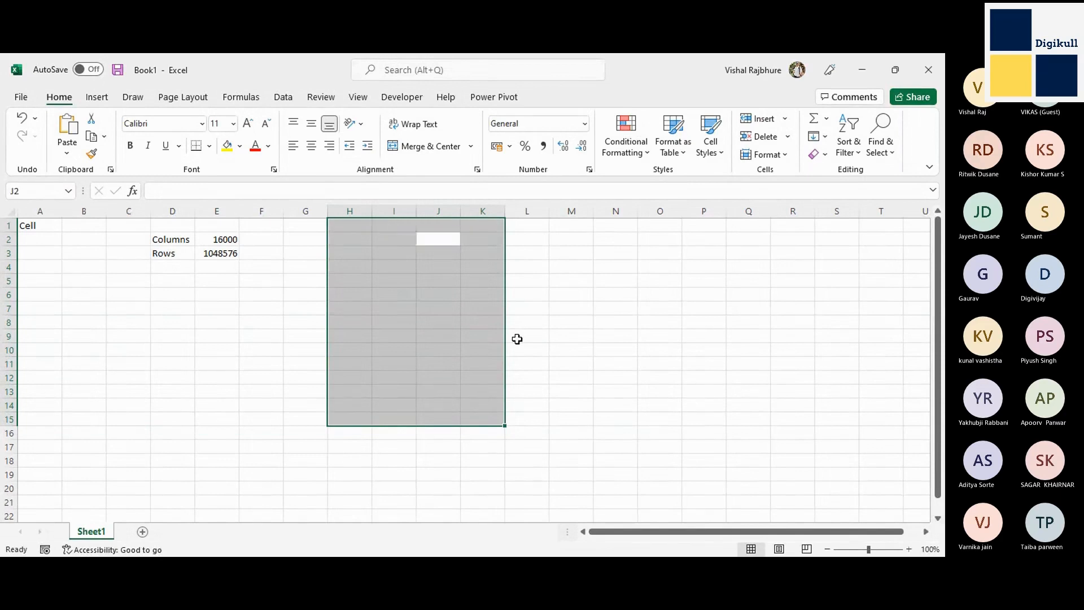
key("Tab")
key("Tab")
key("Tab")
key("Tab")
key("Tab")
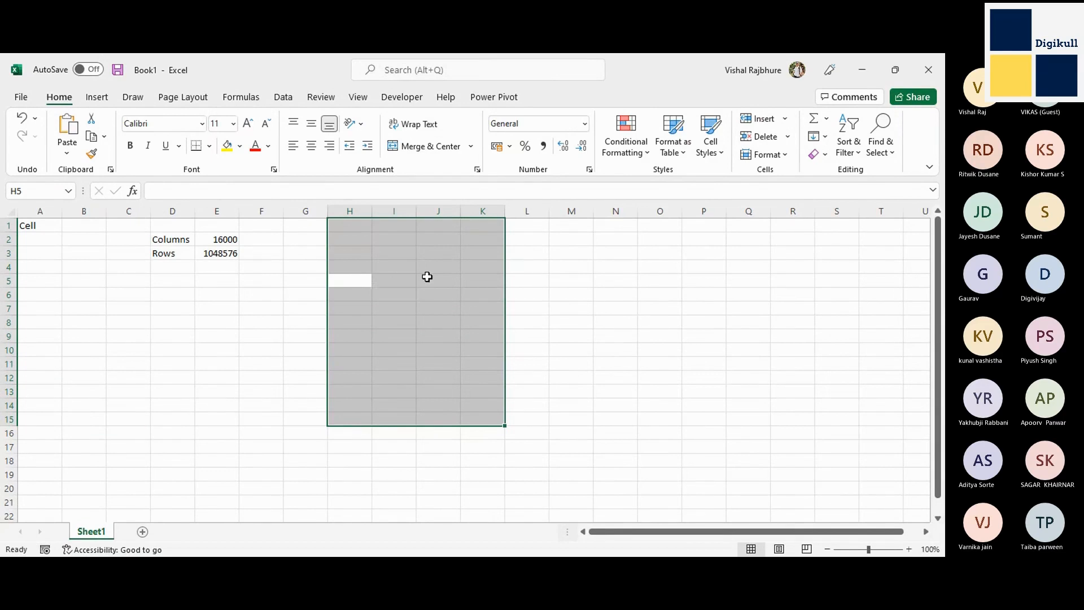
Move the active cell backward through the selected range from H5 up to the first row.
key("shift+Tab")
key("shift+Tab")
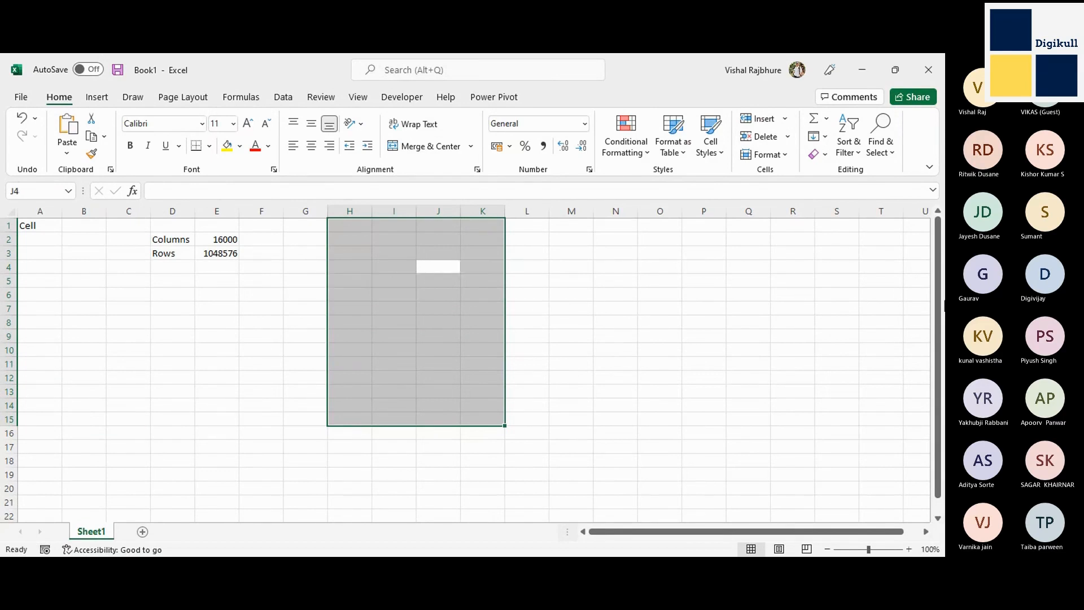
key("shift+Tab")
key("shift+Tab")
key("shift+Tab")
key("shift+Tab")
key("shift+Tab")
key("shift+Tab")
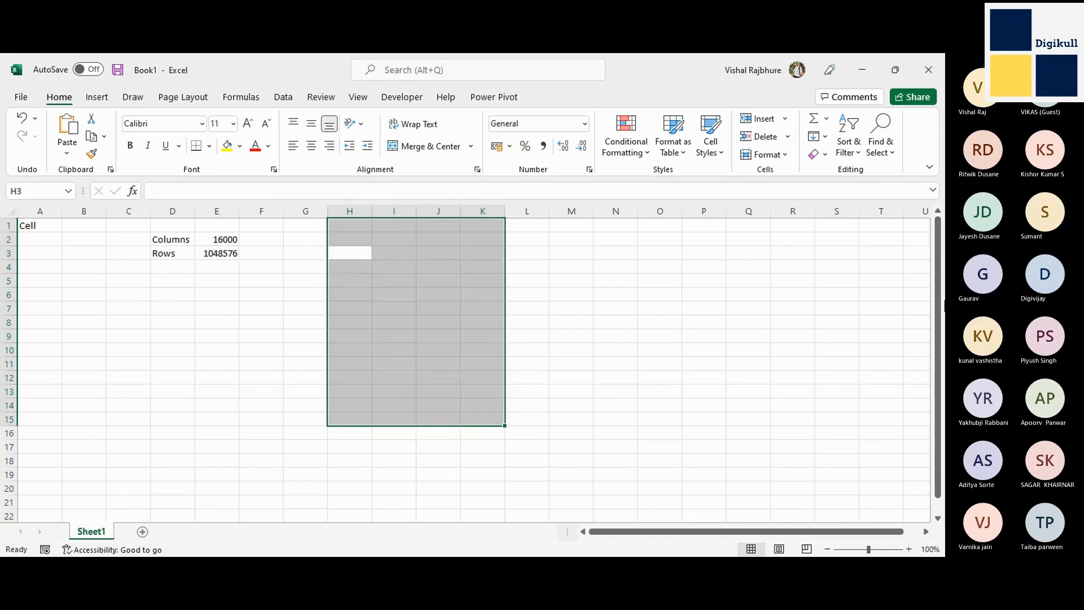
key("shift+Tab")
key("shift+Tab")
key("shift+Tab")
key("shift+Tab")
key("shift+Tab")
key("shift+Tab")
Step the active cell forward three cells and back again inside the selected range, finishing on H1.
key("shift+Tab")
key("shift+Tab")
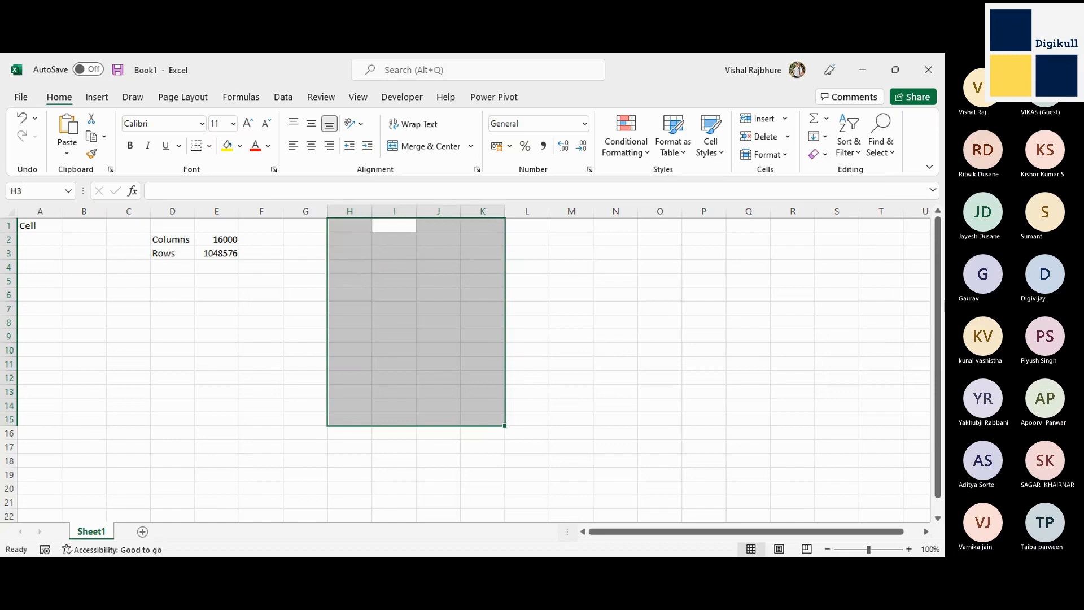
key("Tab")
key("Tab")
key("Tab")
key("Tab")
key("Tab")
key("shift+Tab")
key("shift+Tab")
key("shift+Tab")
key("shift+Tab")
key("shift+Tab")
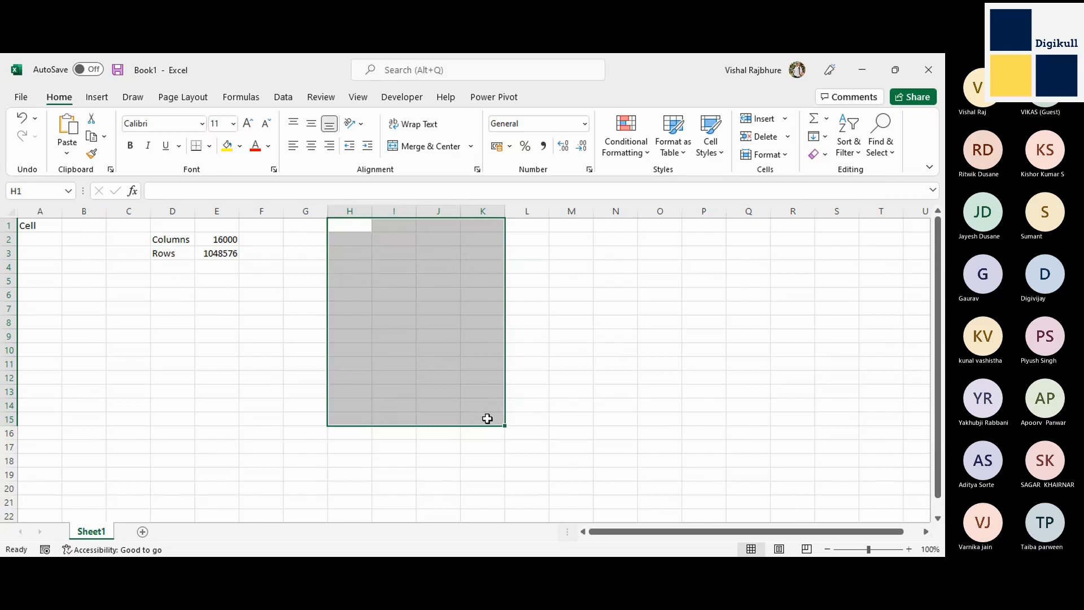
Wrap the active cell between the range's first cell H1 and last cell K15 in both directions, finishing on H1.
key("shift+Tab")
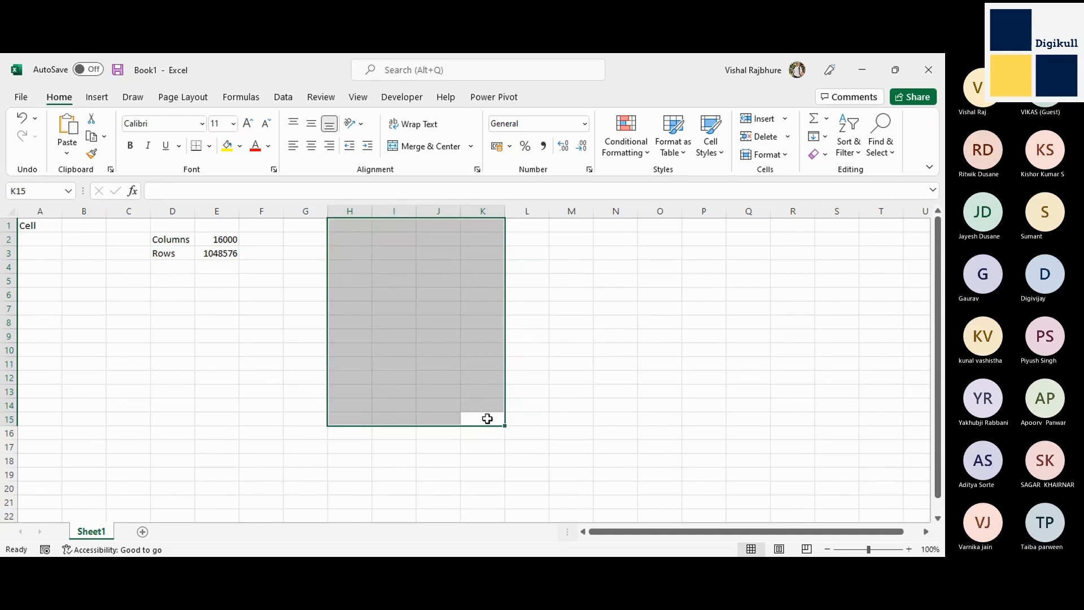
key("shift+Tab")
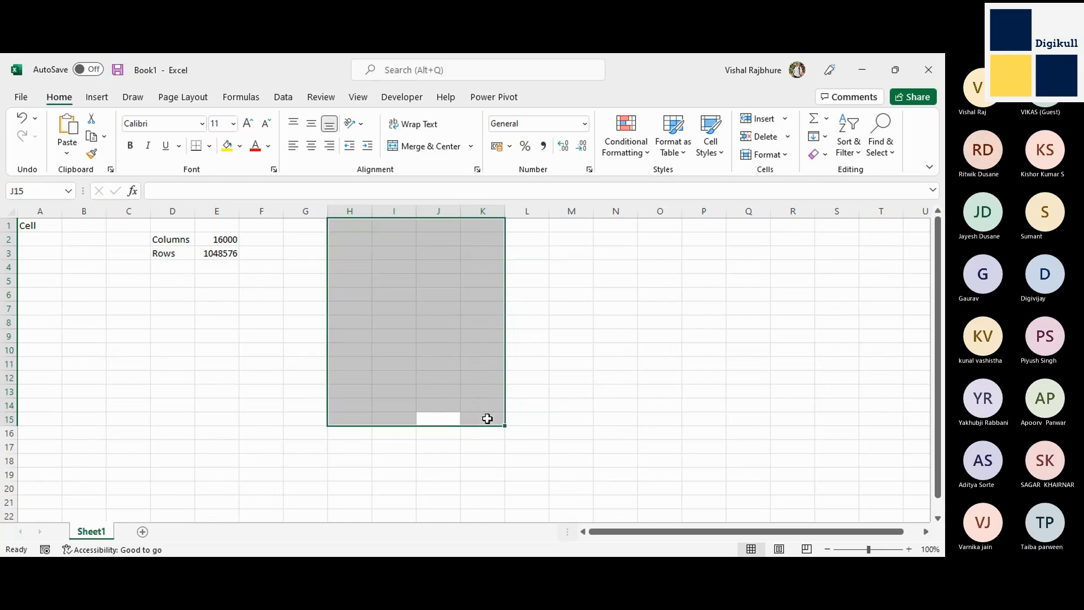
key("Tab")
key("Tab")
key("shift+Tab")
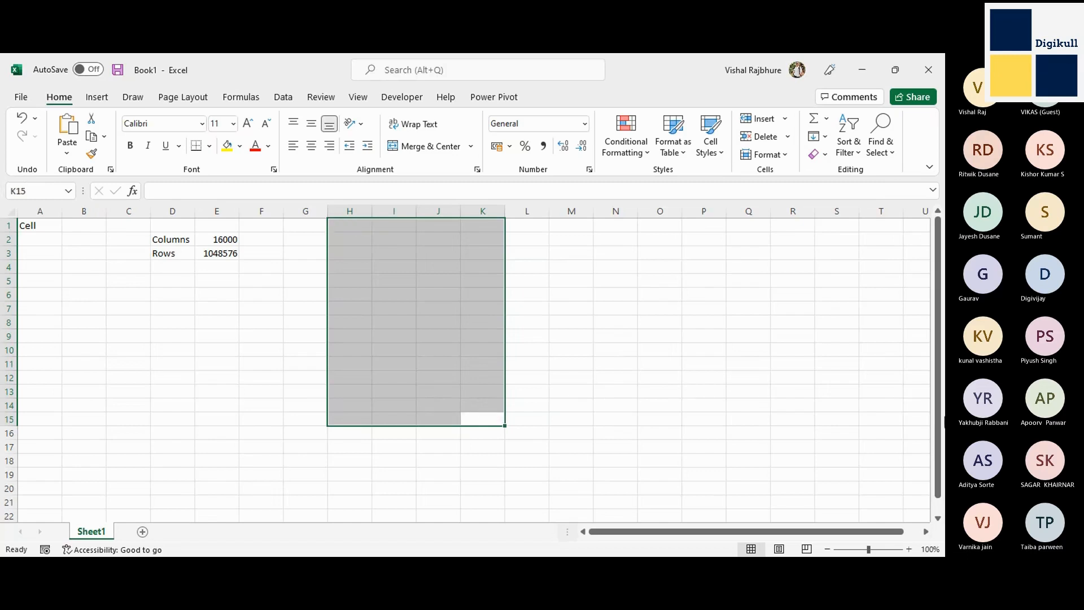
key("Tab")
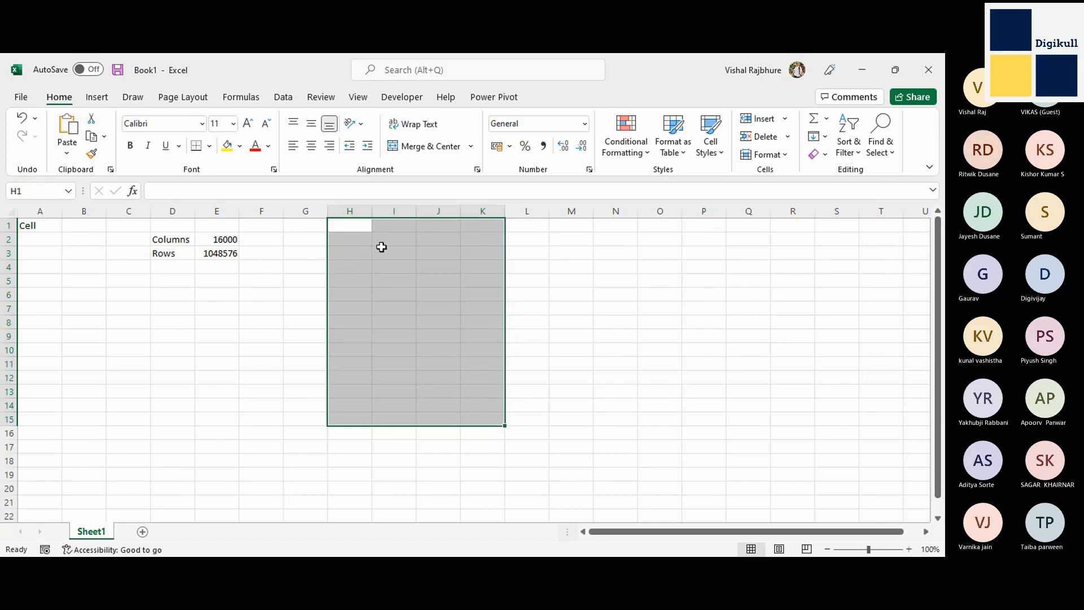
key("shift+Tab")
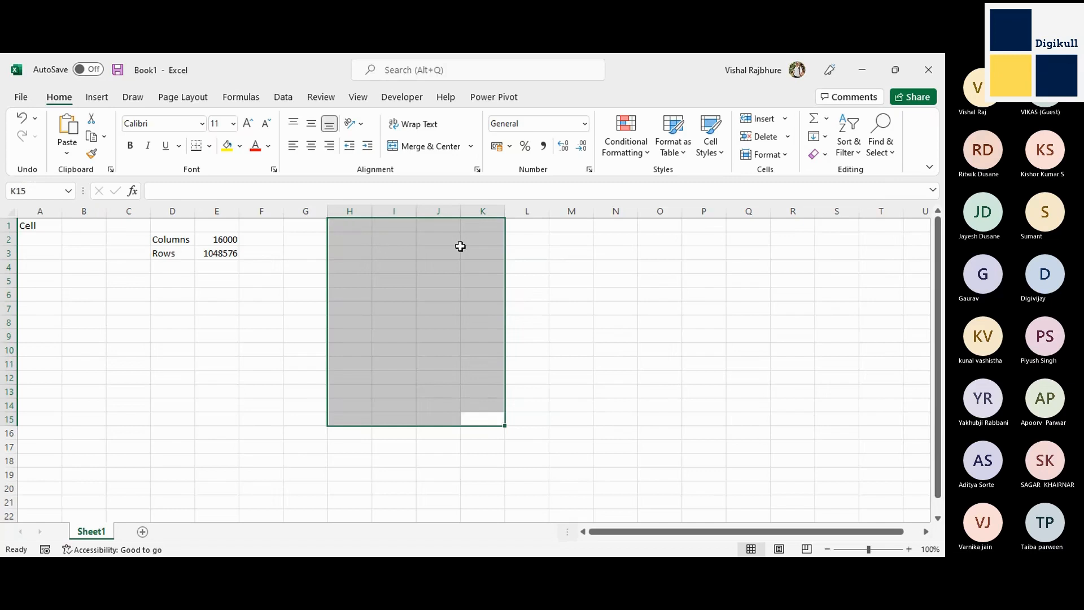
key("Tab")
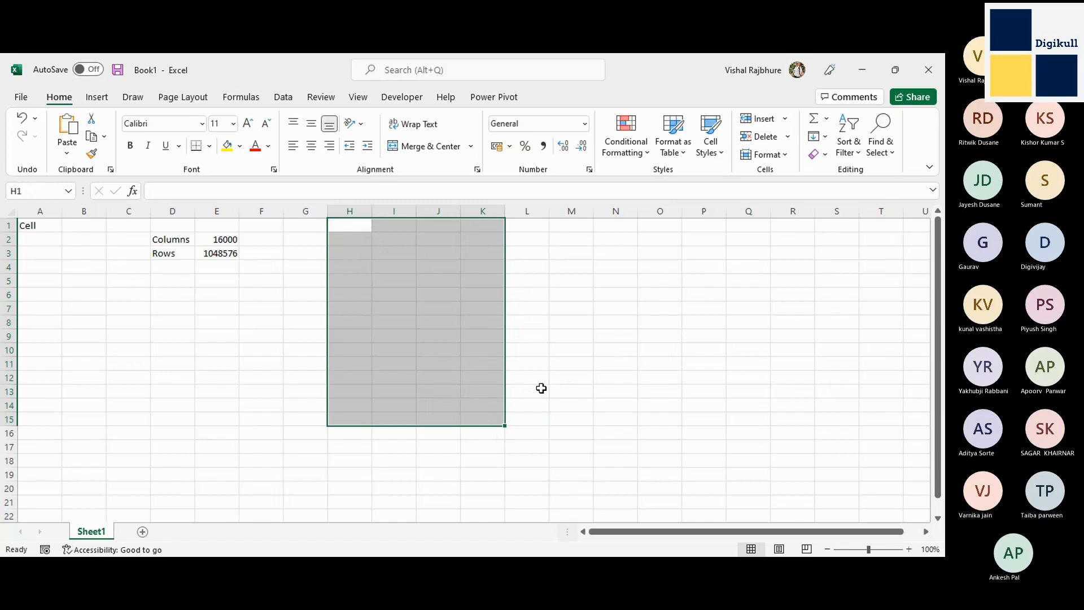
Jump to the last used cell, E3, and select example ranges starting at G3, such as G3:J19 and G3:J18.
key("ctrl+End")
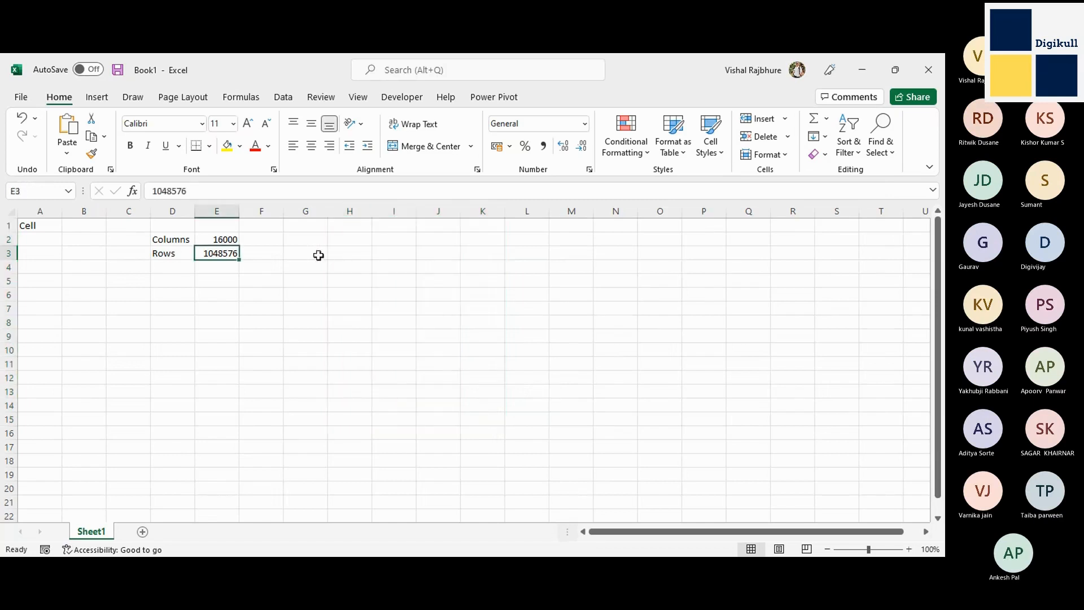
left_click_drag(317, 254, 428, 473)
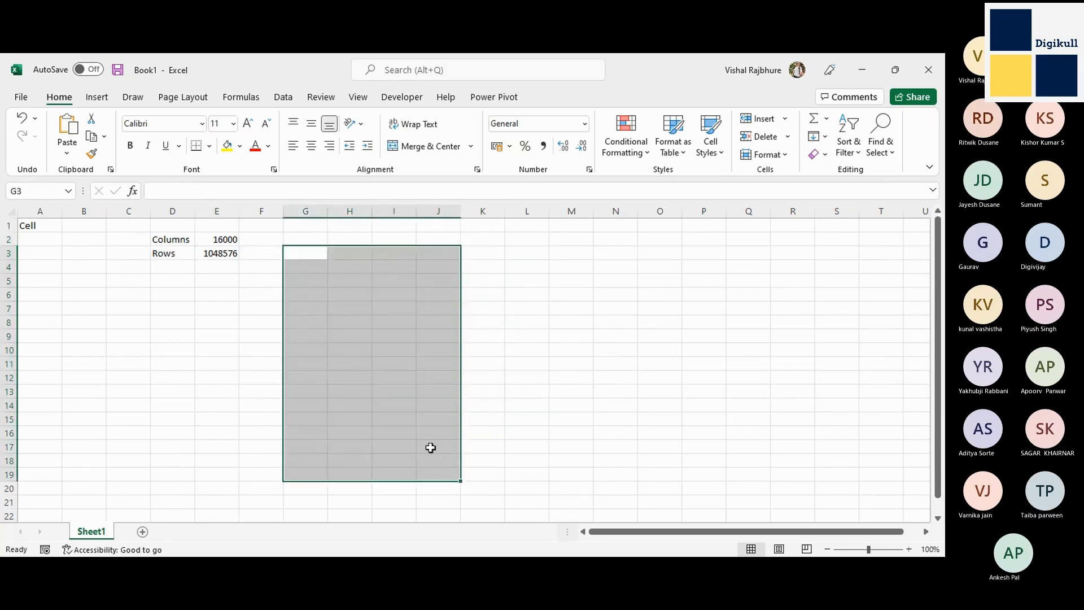
left_click_drag(315, 256, 435, 463)
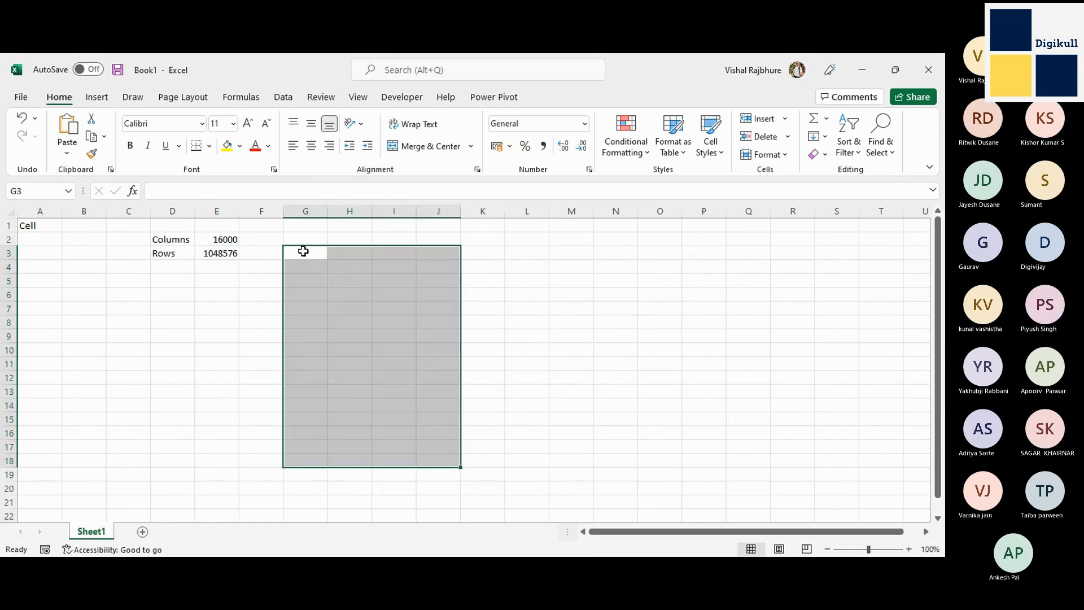
left_click_drag(302, 251, 416, 438)
Enter the text "Last" in cell J16.
left_click(446, 435)
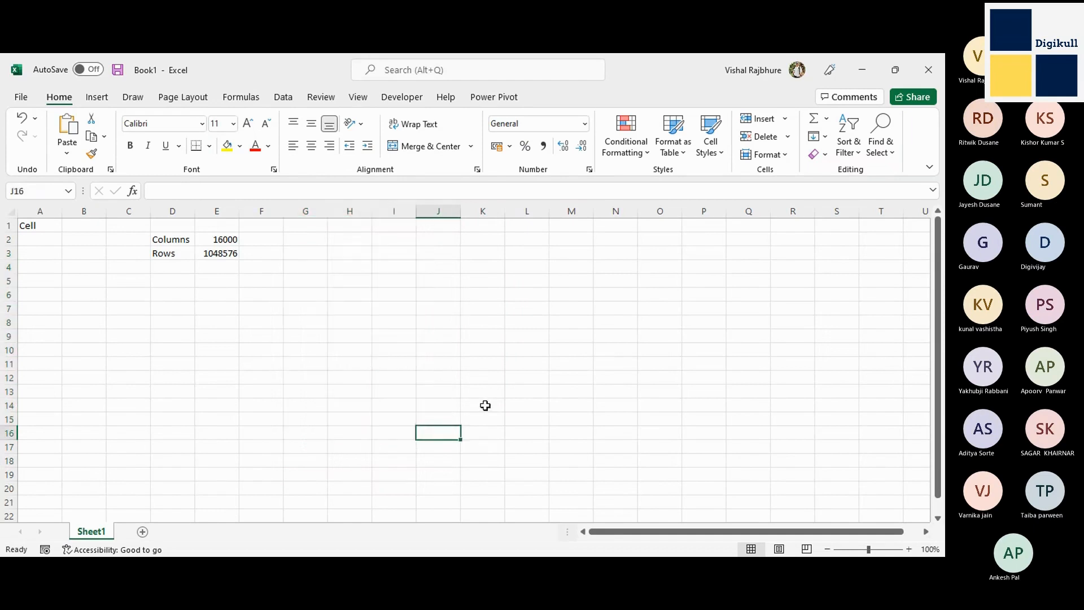
type("Last")
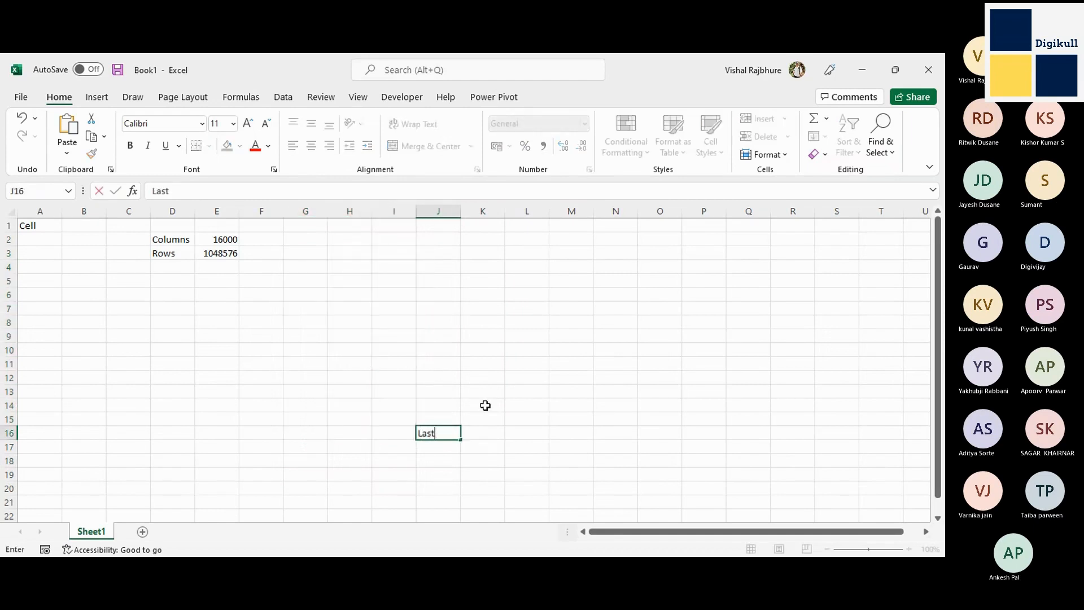
key("Tab")
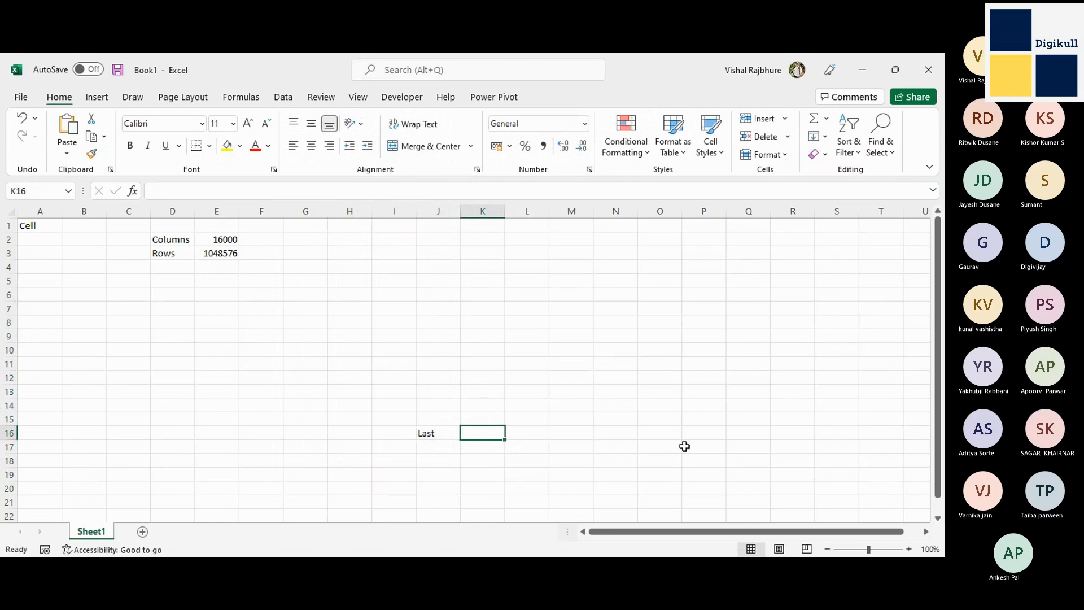
Move up to cell K8, jump to the sheet's first cell A1, and jump to the last used cell J16.
key("Up")
key("Up")
key("Up")
key("Up")
key("Up")
key("Up")
key("Up")
key("Up")
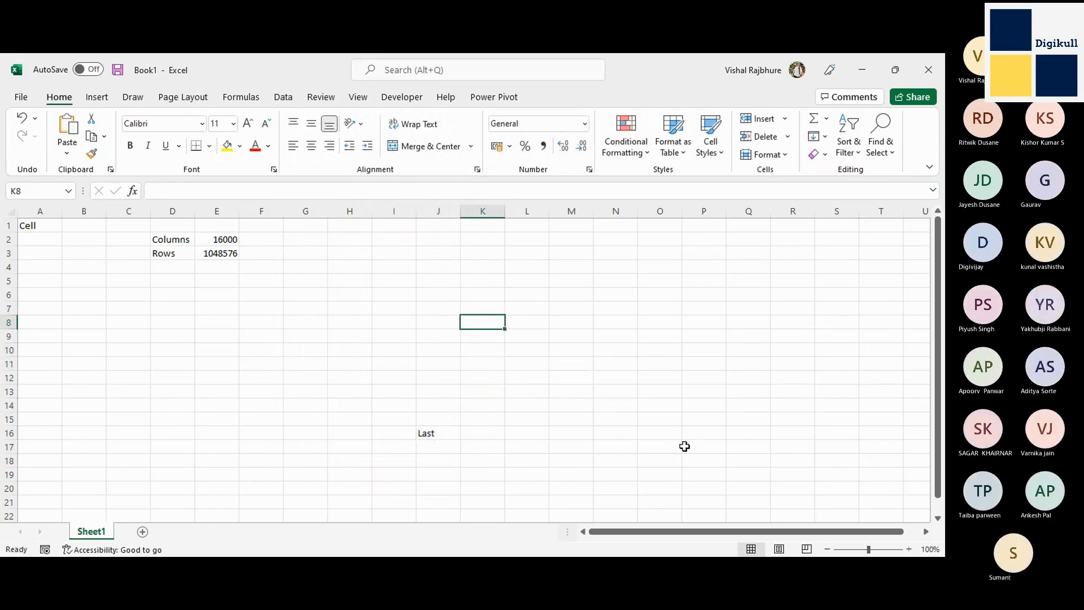
key("ctrl+Home")
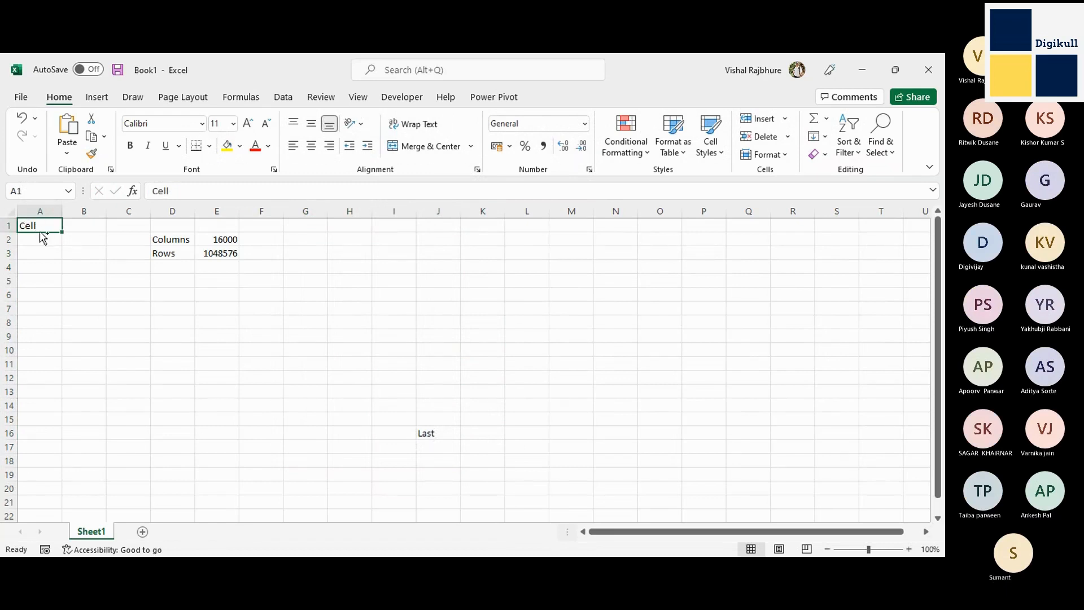
key("ctrl+End")
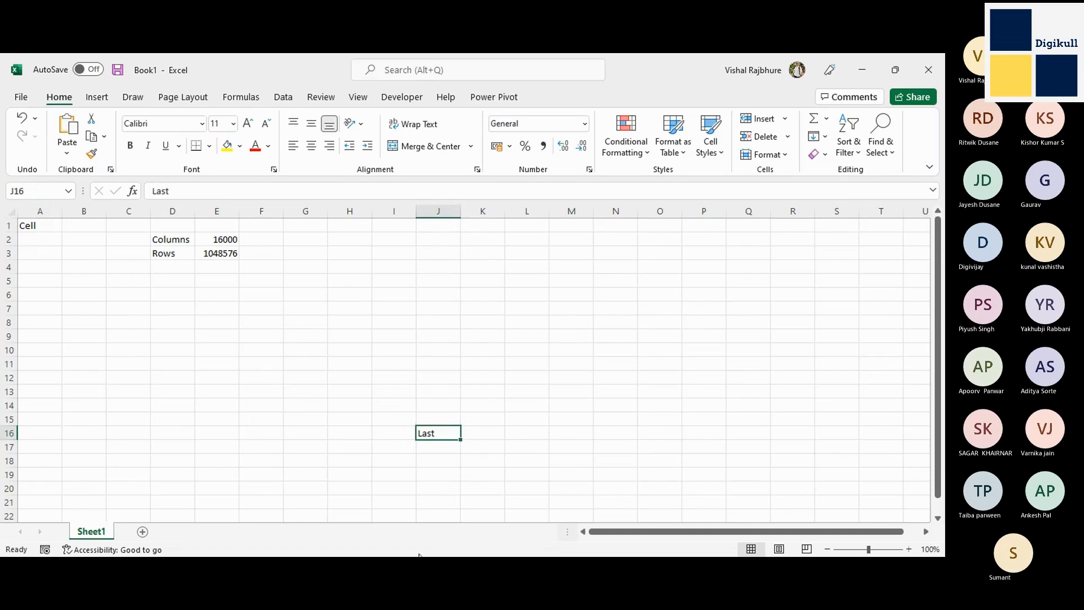
Leave and return to the workbook window, look over the start page's templates and recommended files, and return to the sheet.
key("alt+Tab")
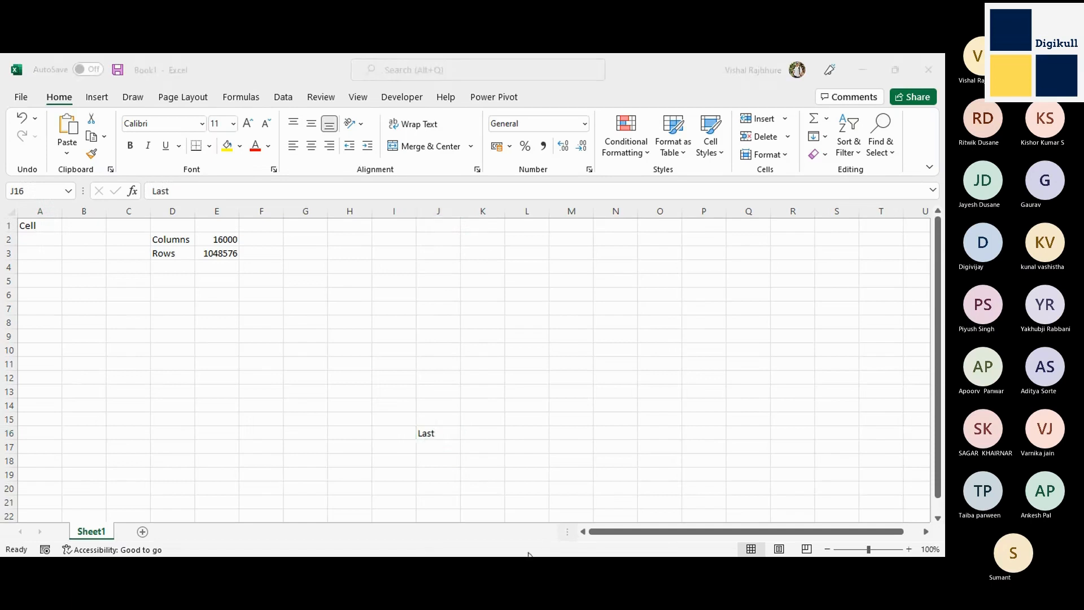
key("alt+Tab")
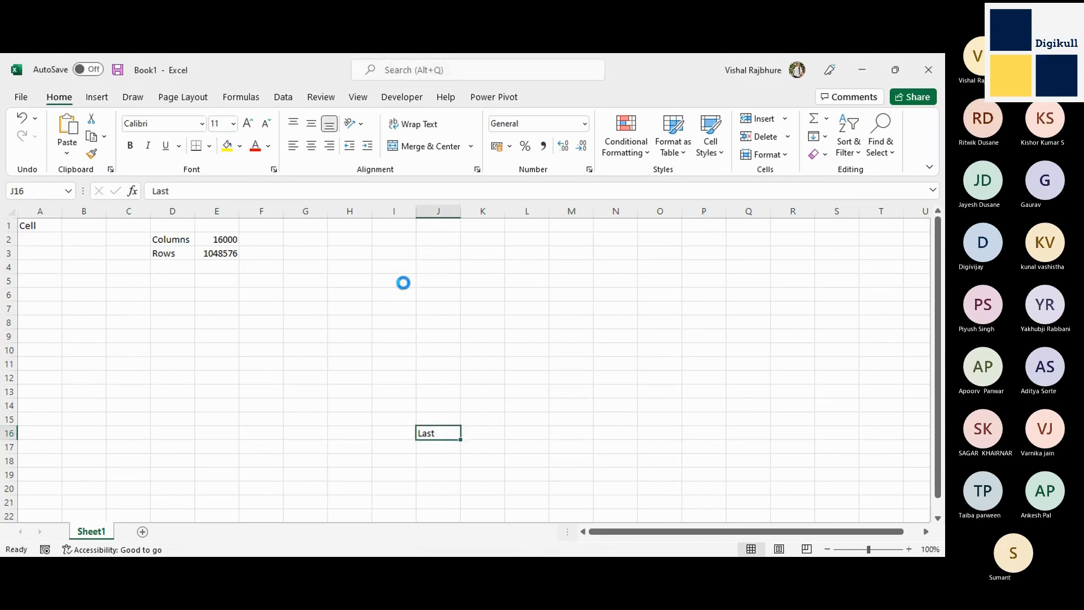
key("ctrl+o")
key("Escape")
left_click(29, 98)
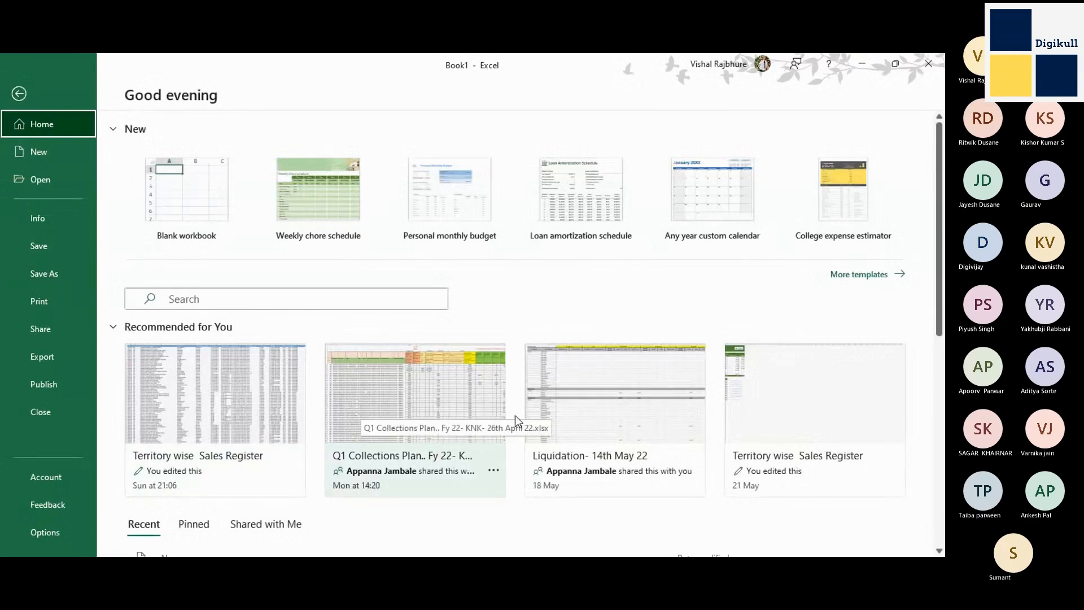
scroll(515, 415, "down", 10)
scroll(517, 415, "up", 10)
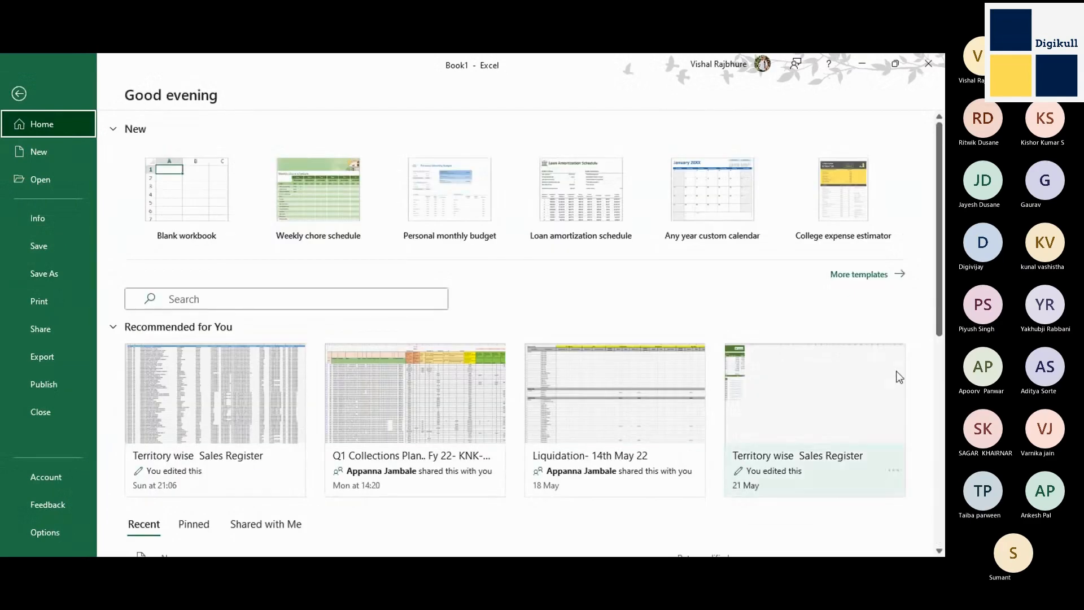
left_click(60, 104)
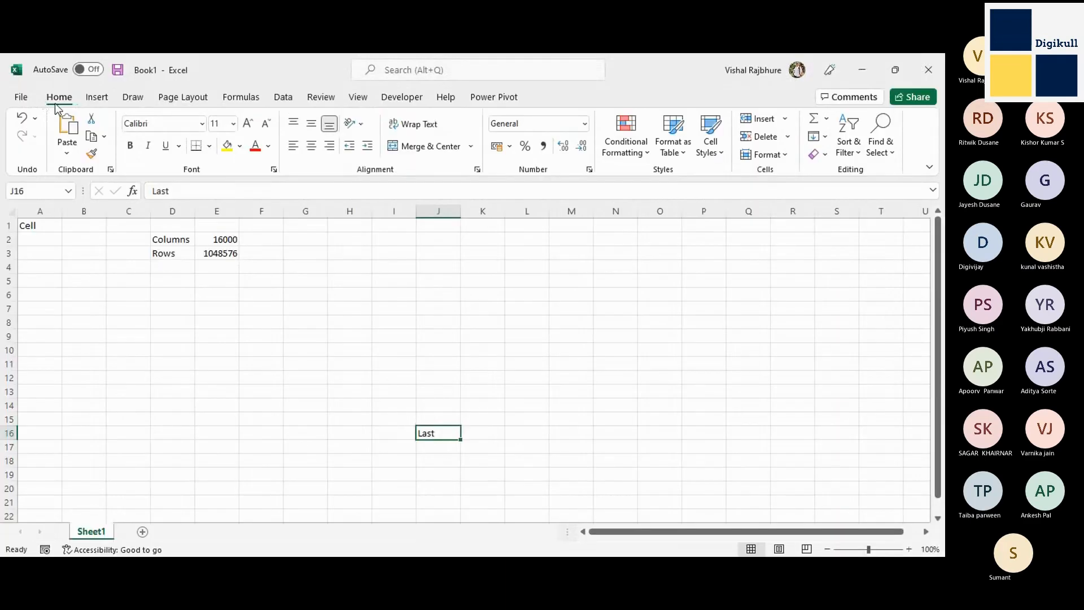
Show the Open page and look through the list of recent workbooks.
left_click(21, 98)
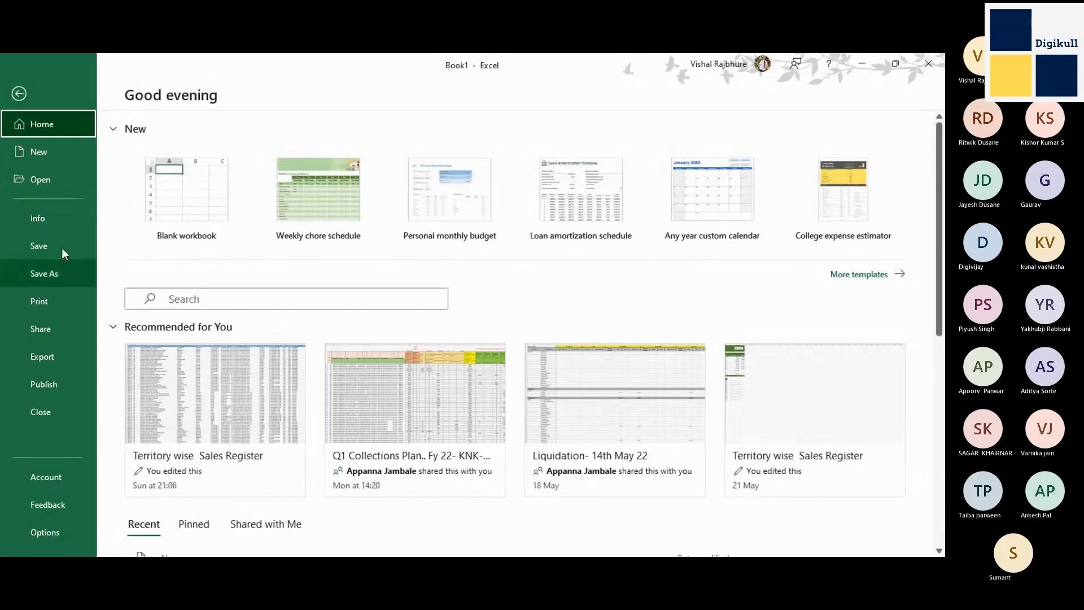
left_click(41, 179)
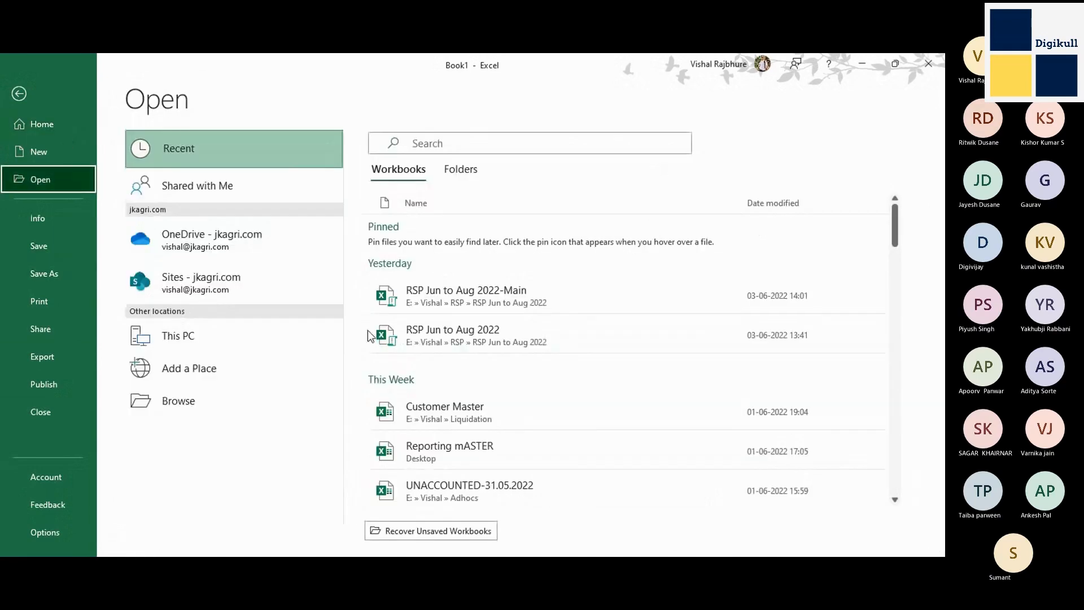
scroll(553, 463, "down", 5)
scroll(539, 452, "down", 15)
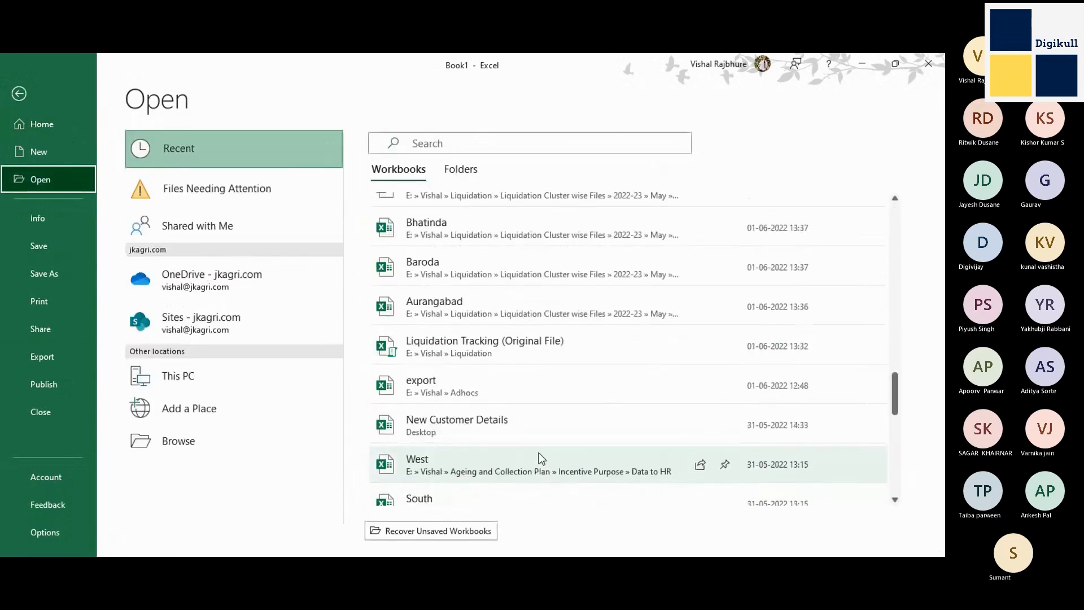
scroll(539, 453, "up", 10)
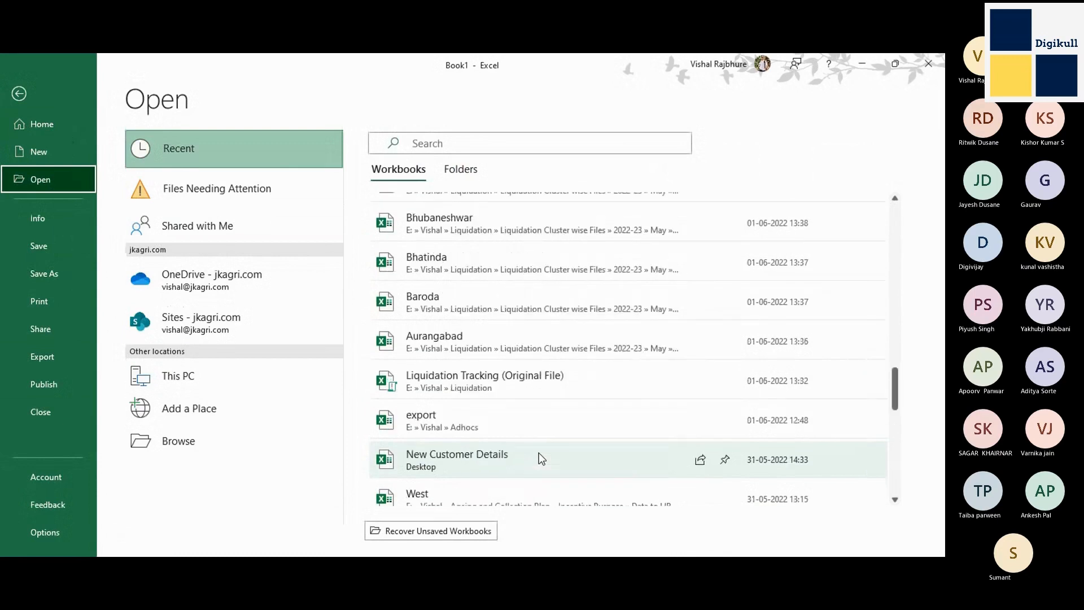
Browse the computer for a workbook and open the datasets-master folder inside Downloads on Local Disk (E:).
left_click(198, 442)
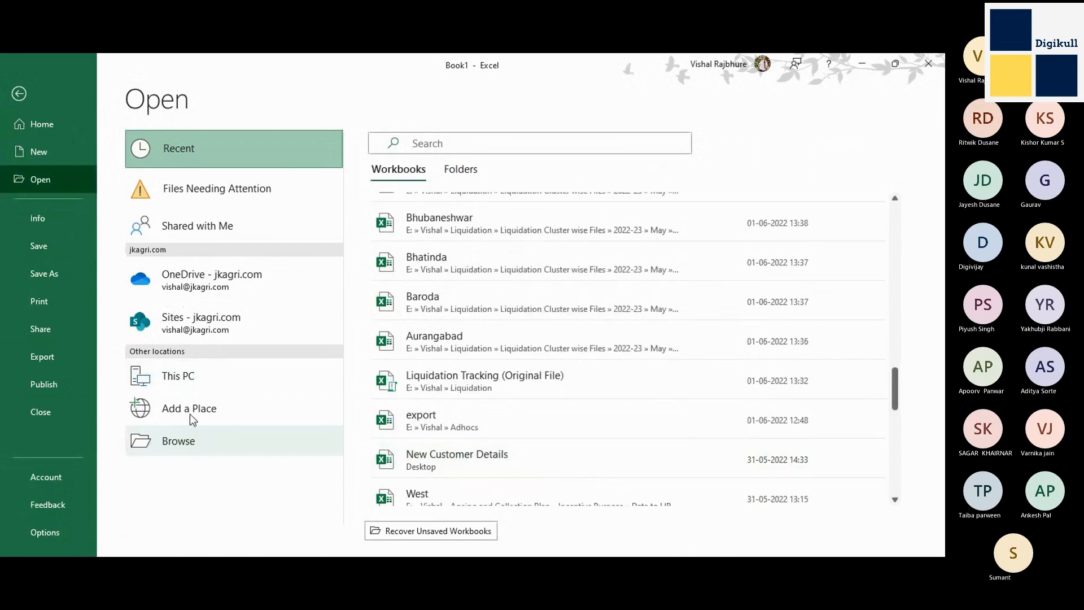
left_click(229, 441)
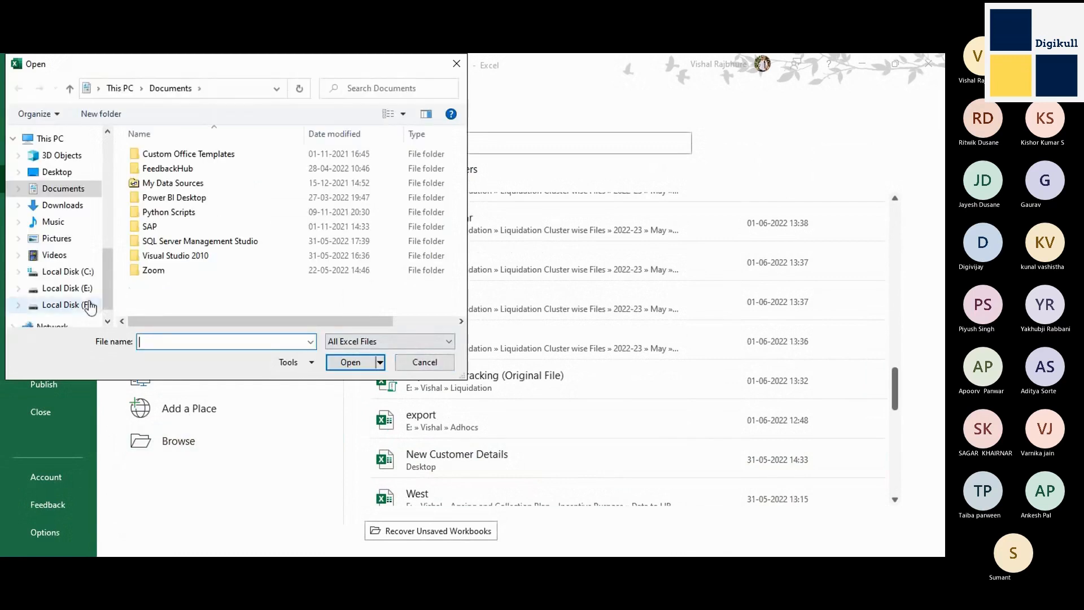
left_click(83, 290)
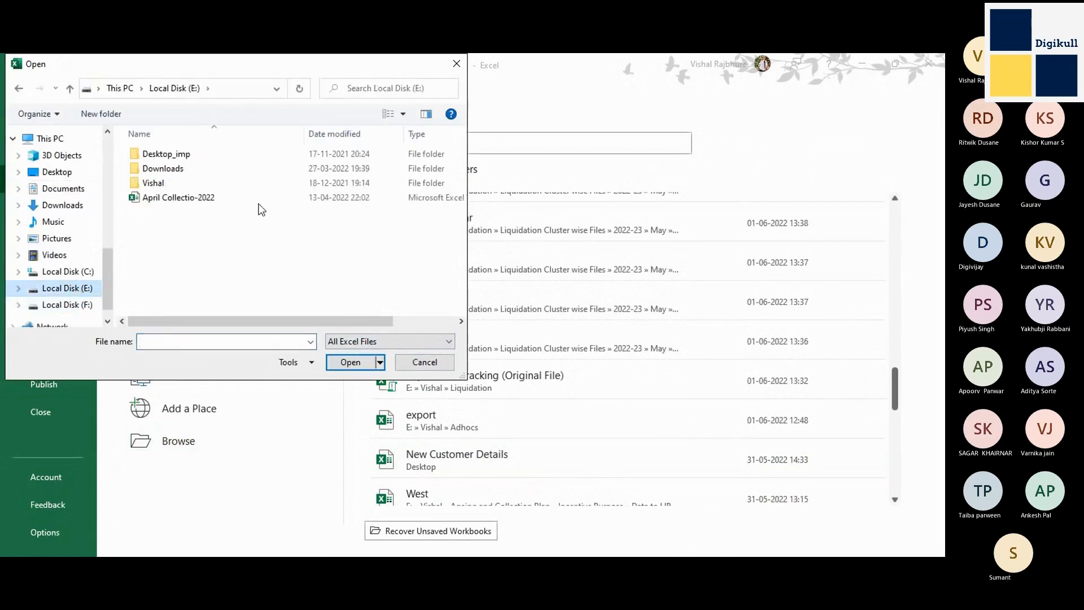
double_click(179, 172)
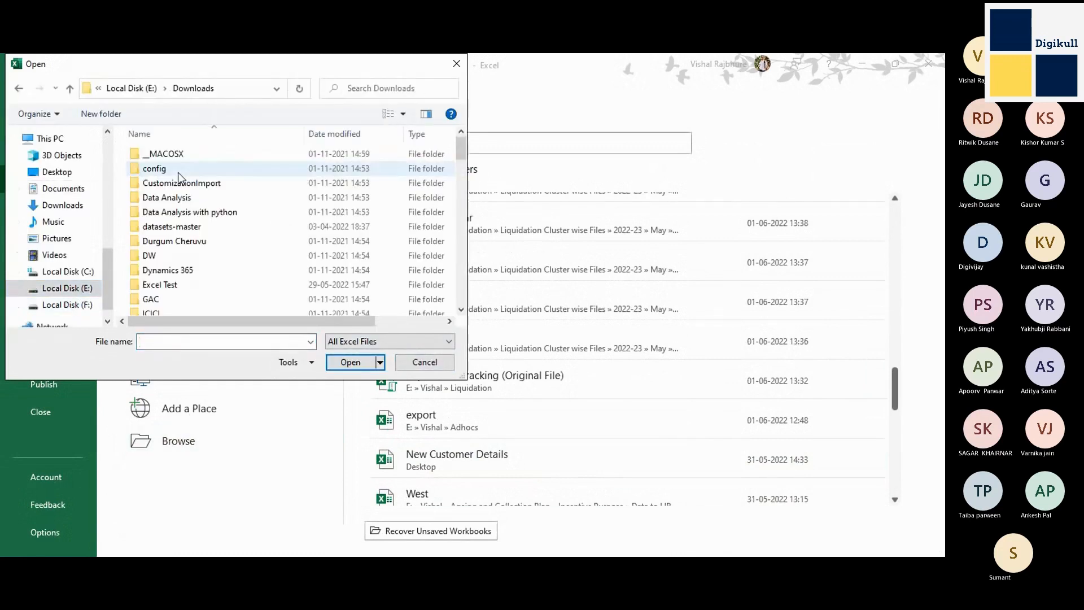
key("Down")
key("Down")
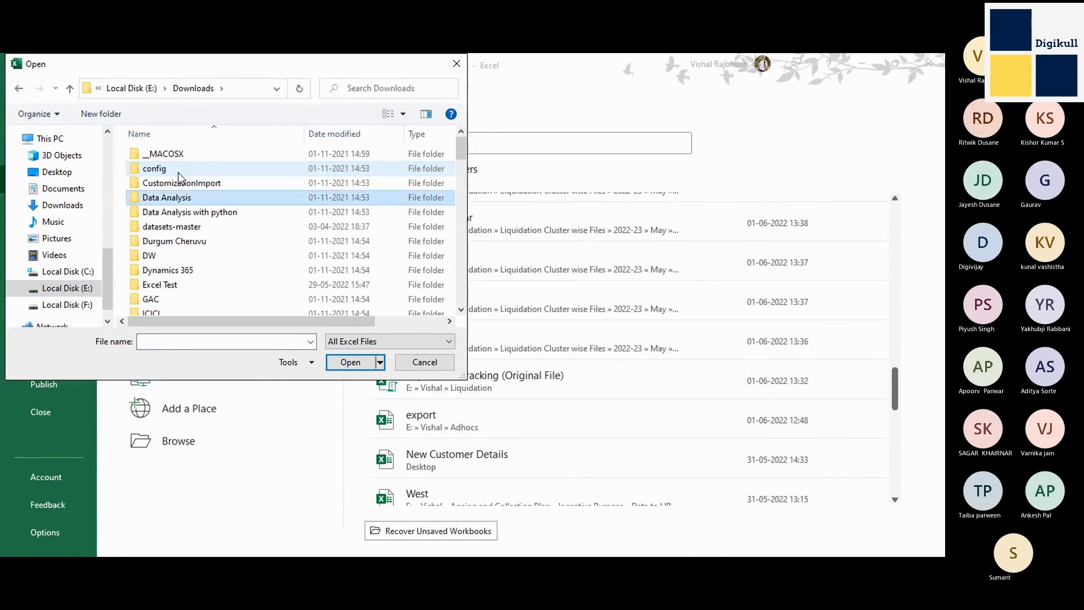
key("Down")
key("Down")
key("Return")
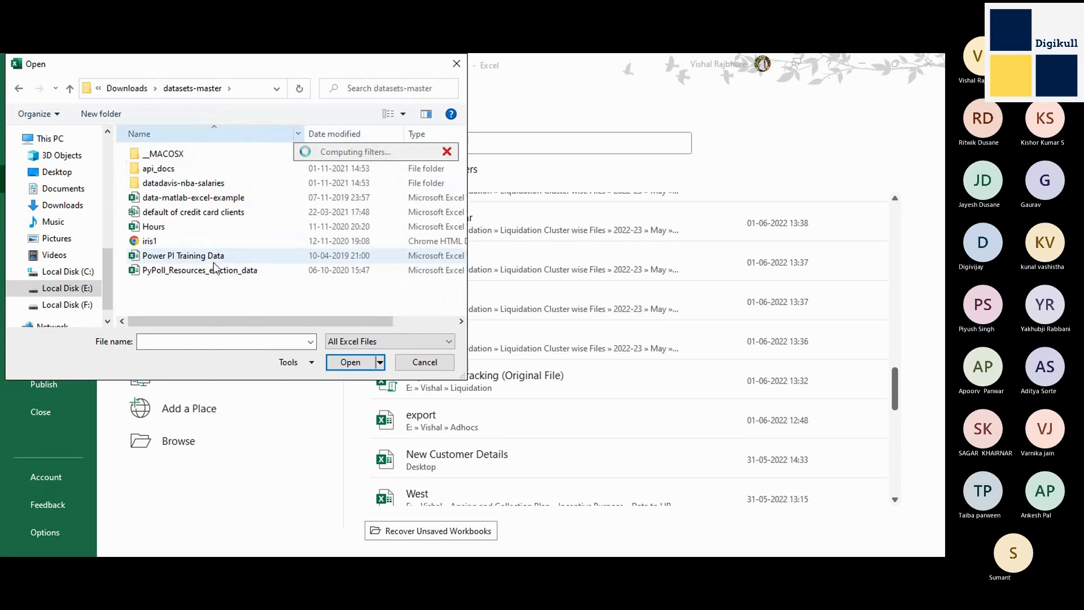
List all file types in the folder, open the hello-world-stock file and switch to its window.
left_click(165, 228)
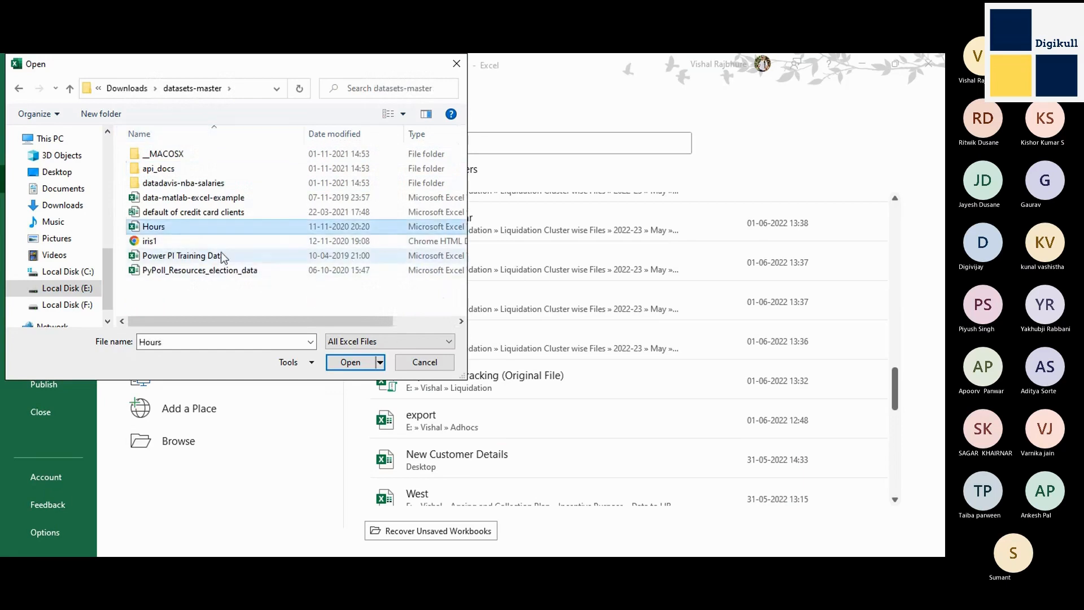
left_click(380, 339)
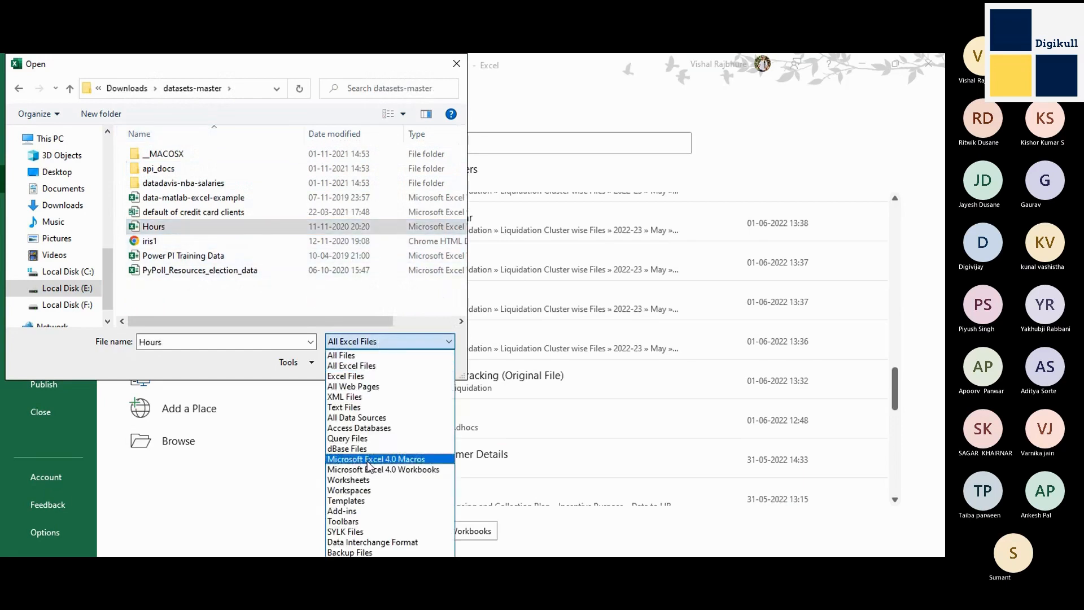
left_click(360, 354)
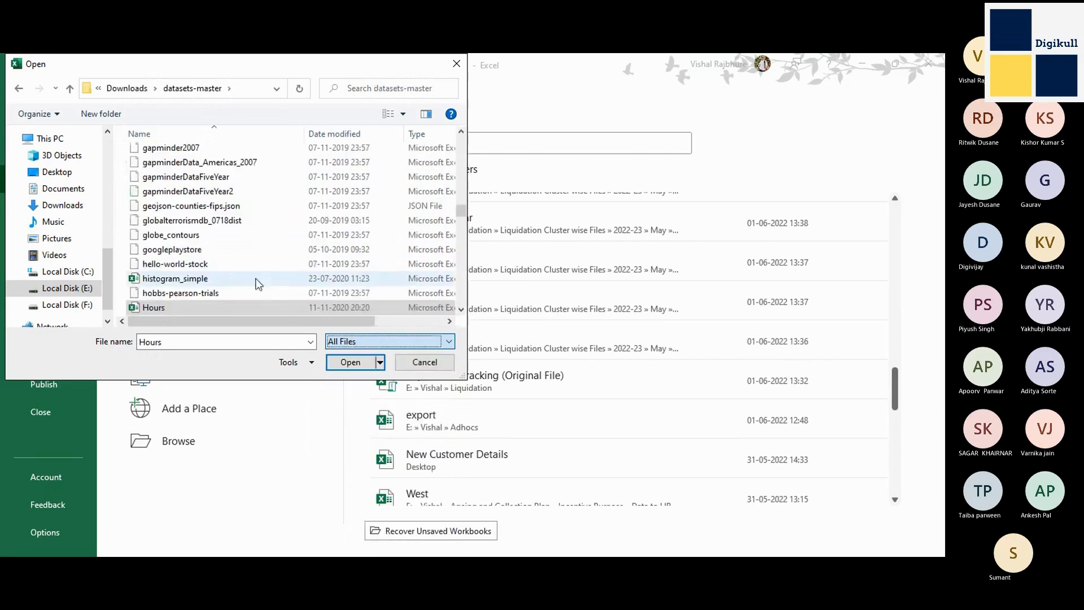
left_click(194, 265)
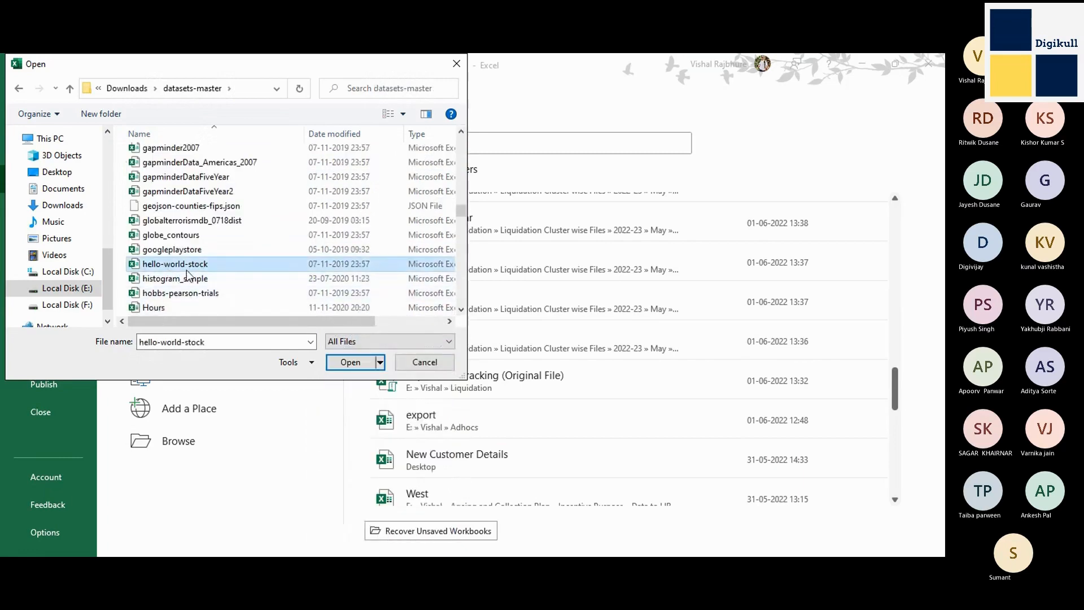
key("Escape")
key("Escape")
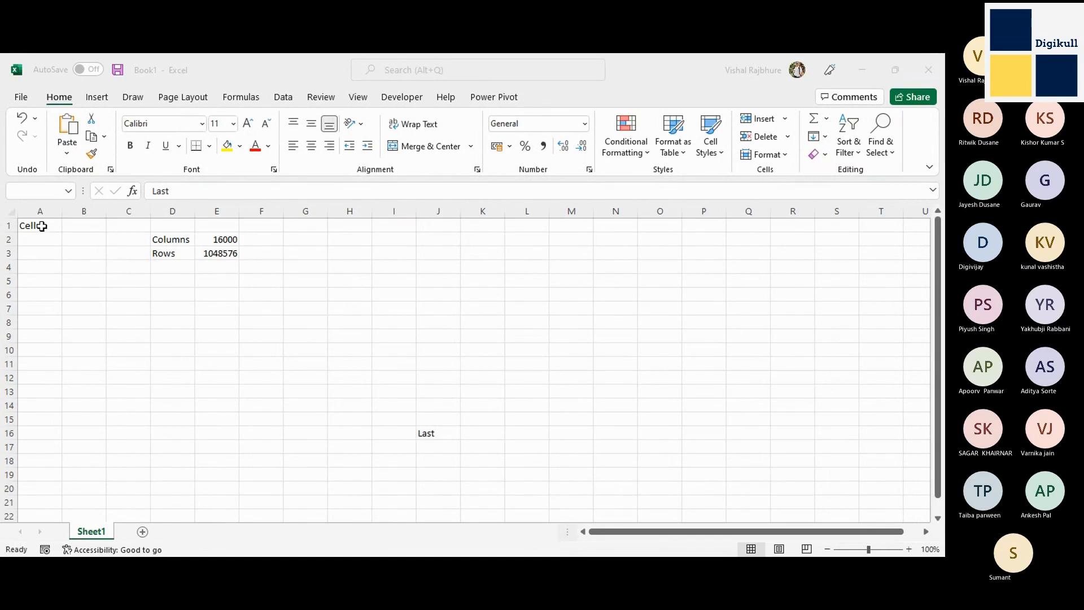
left_click(352, 288)
key("alt+Tab")
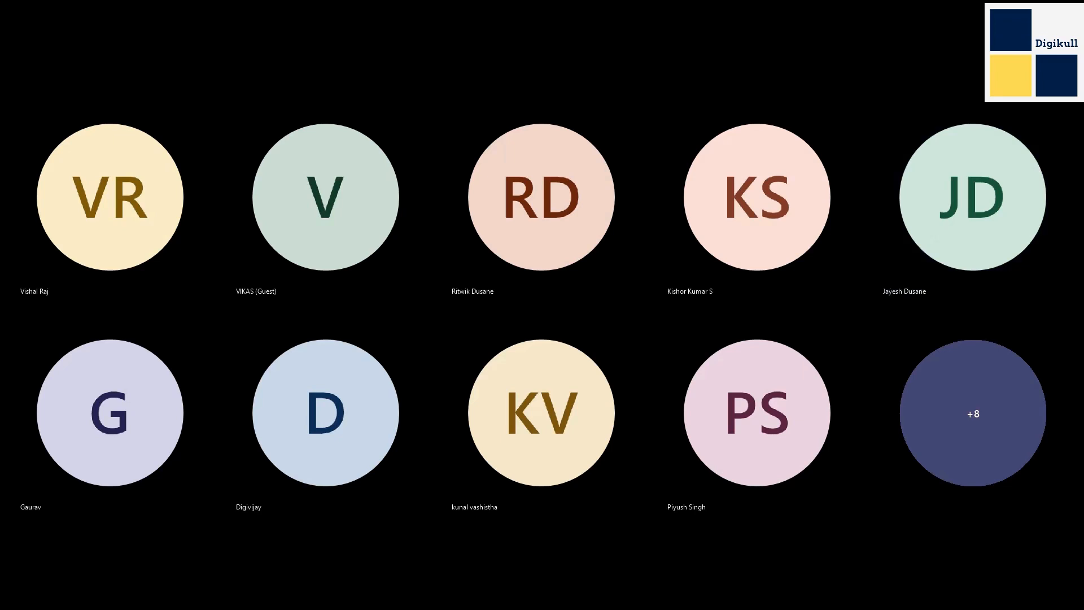
Replace the content of cell A1 with the header "S.No".
key("ctrl+Home")
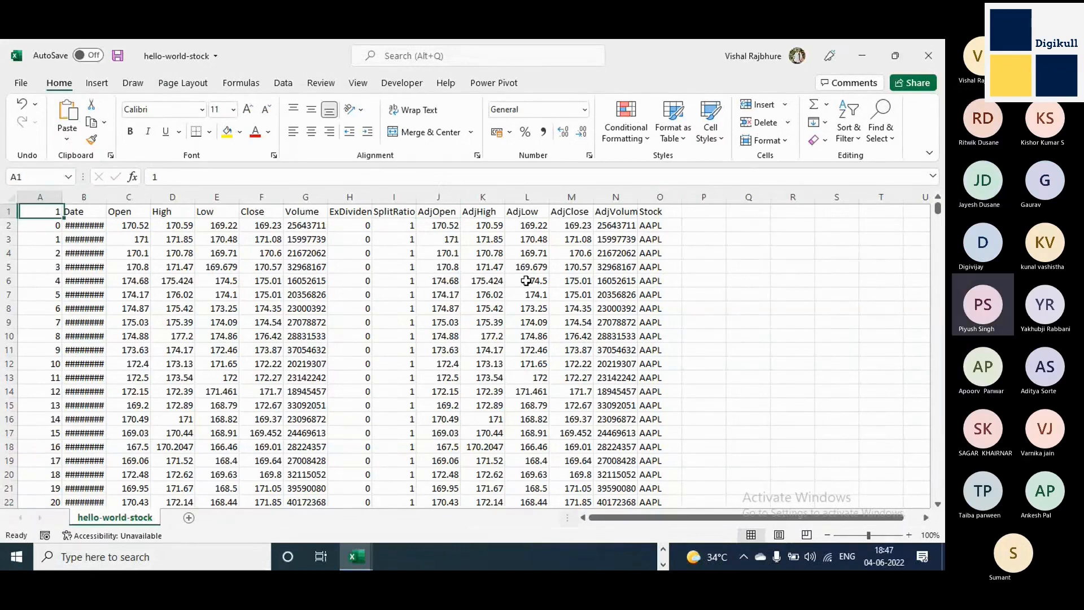
type("S")
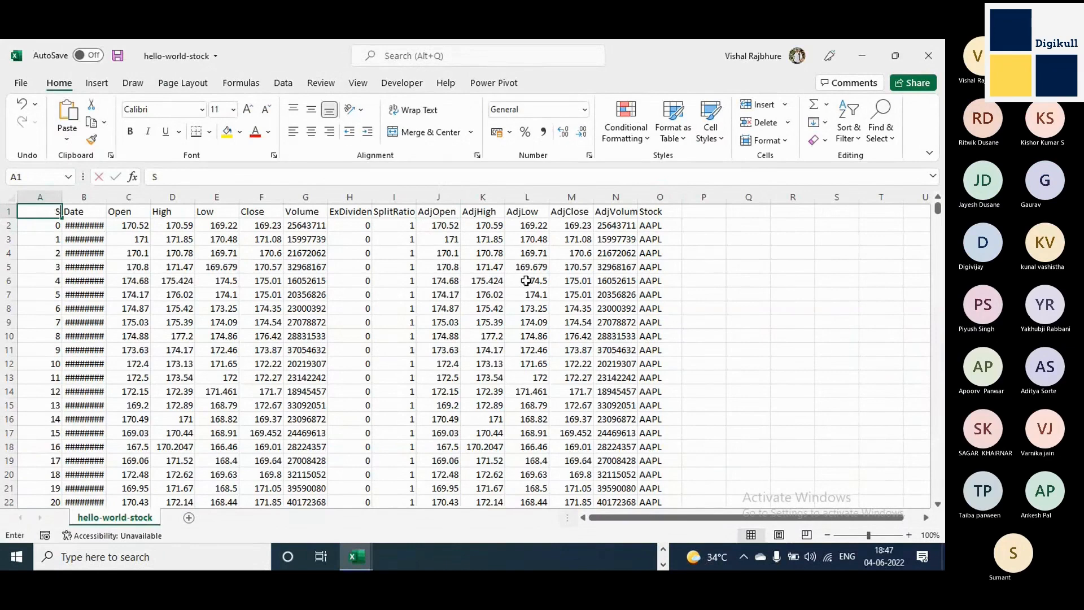
type(".No")
key("Return")
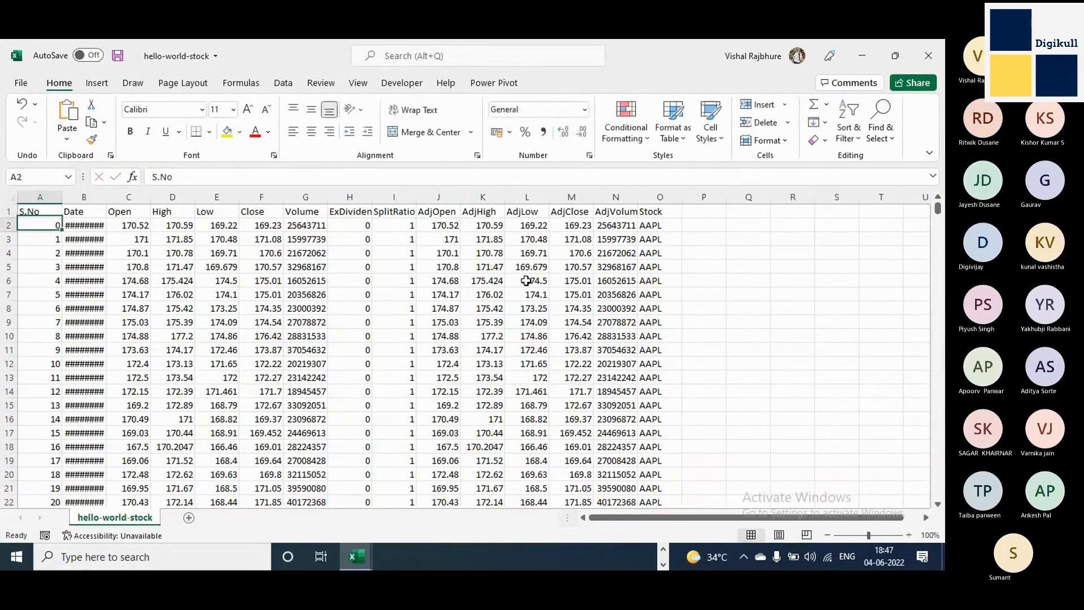
key("Up")
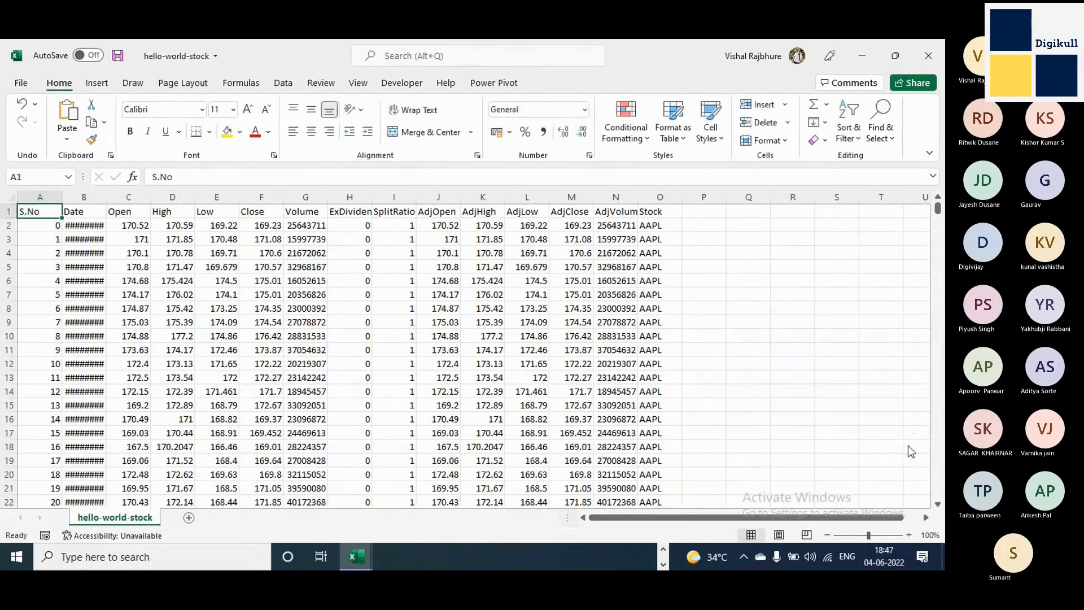
left_click(633, 266)
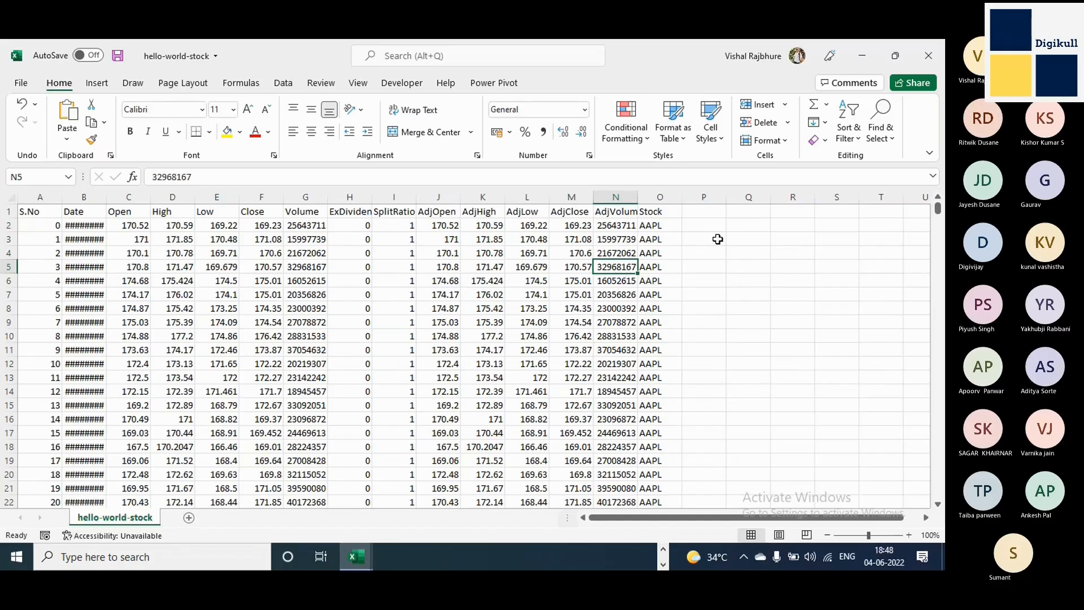
left_click(182, 211)
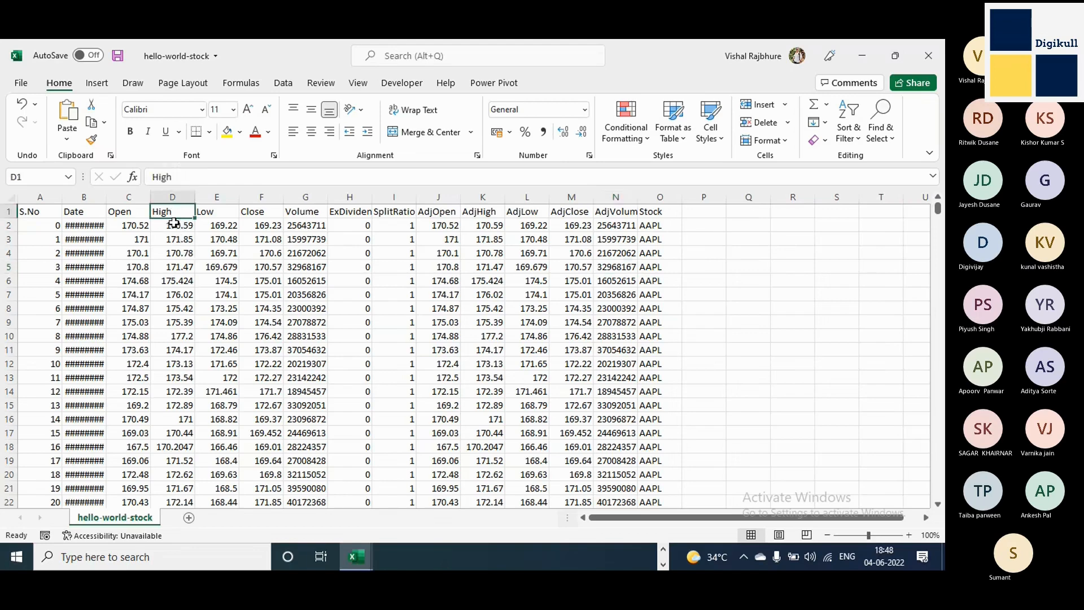
left_click(758, 295)
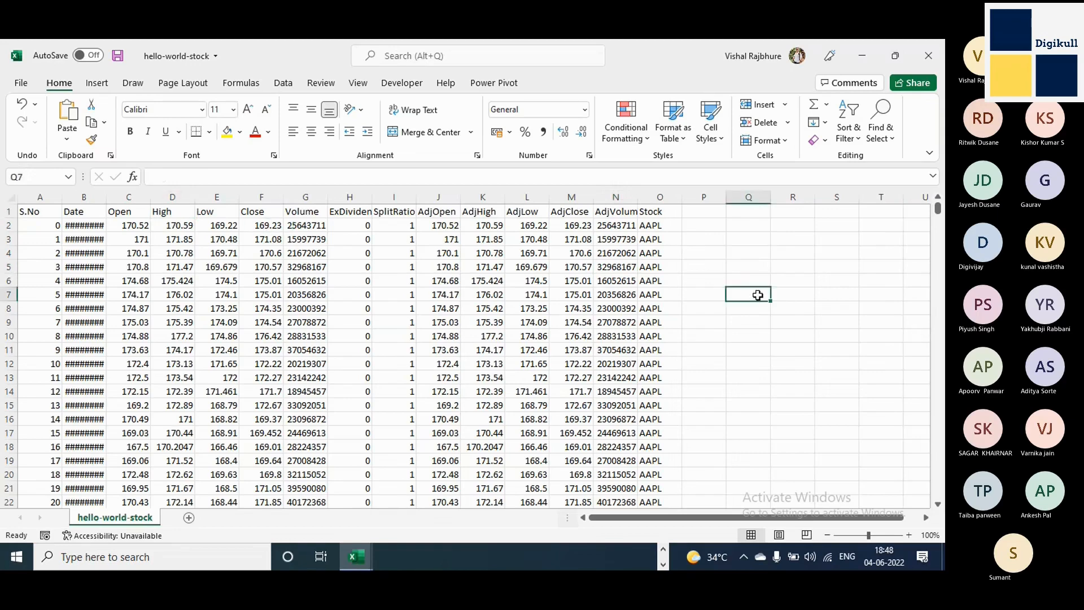
Enter 150-190 in cell R6 and 1900 in cell S6, beside the stock data.
left_click(787, 282)
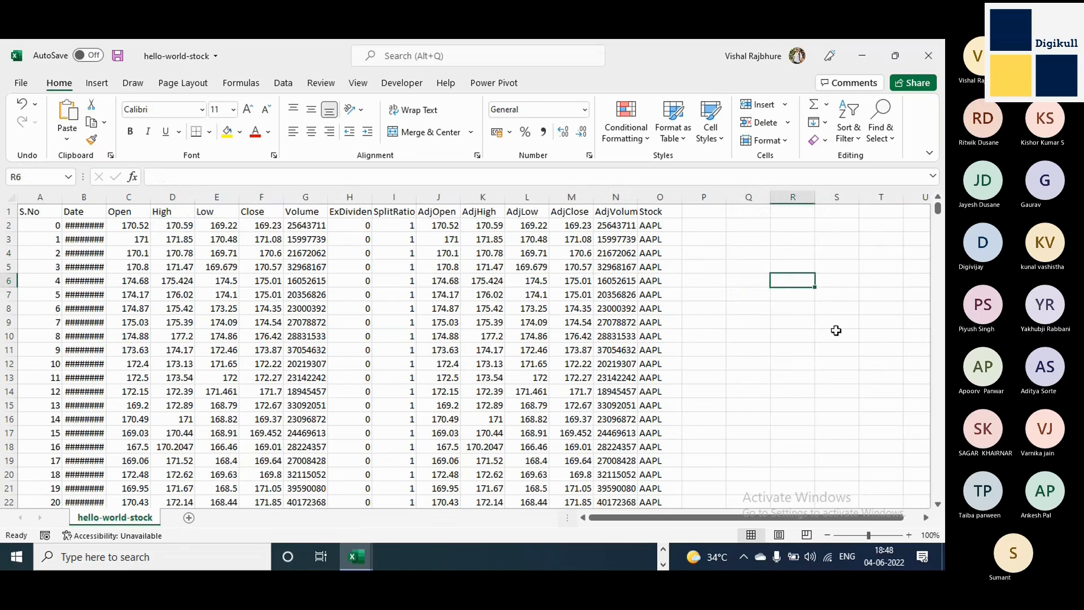
type("1")
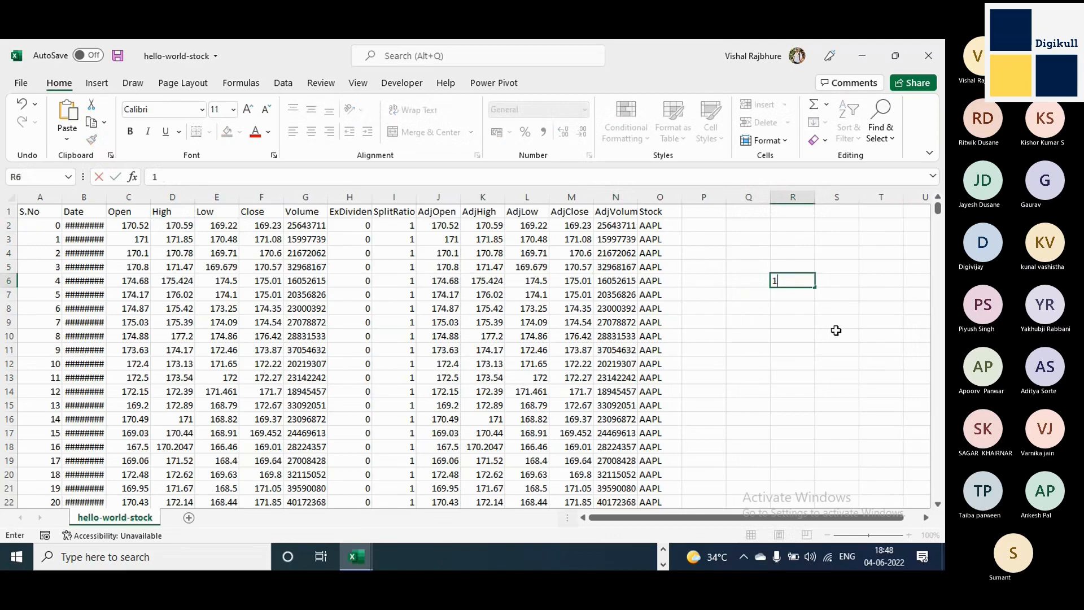
type("50-190")
key("Tab")
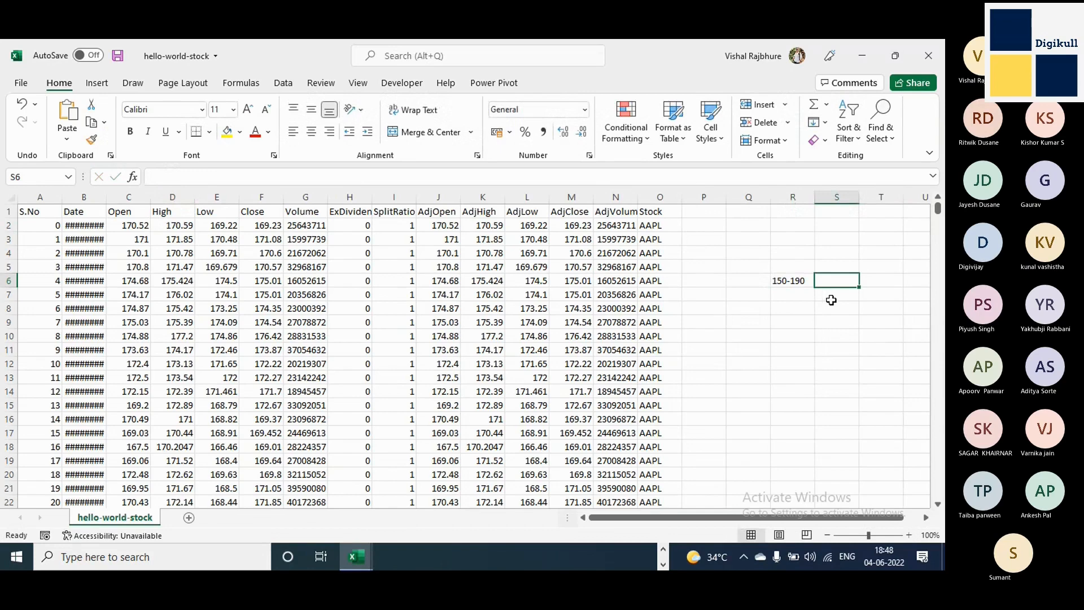
type("1900")
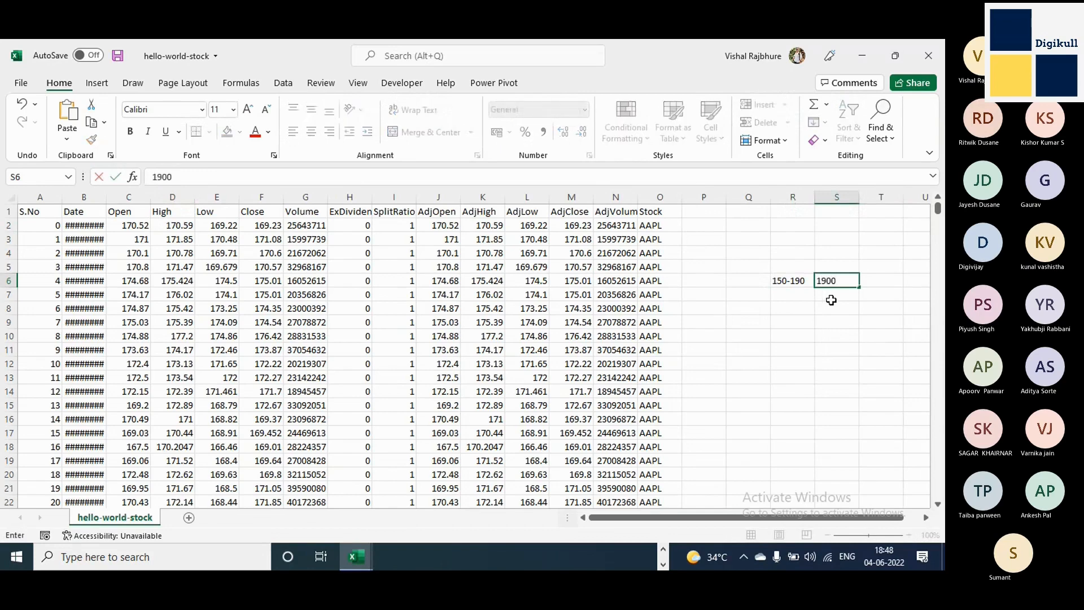
key("Return")
left_click(837, 282)
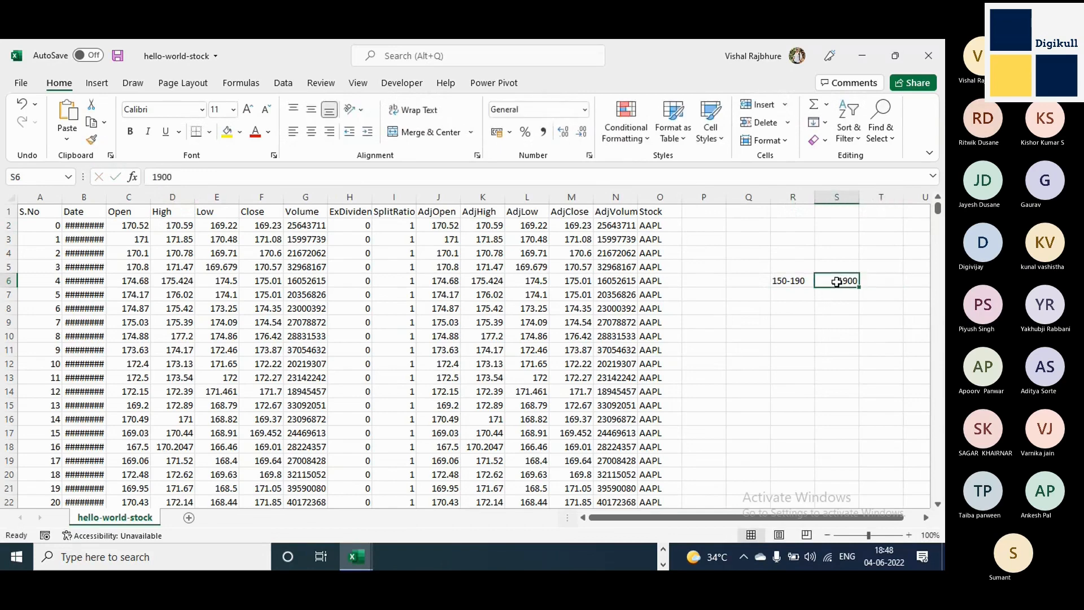
Add the heading "Alarm" in cell S5 and the heading "Range" in cell R5.
left_click(844, 264)
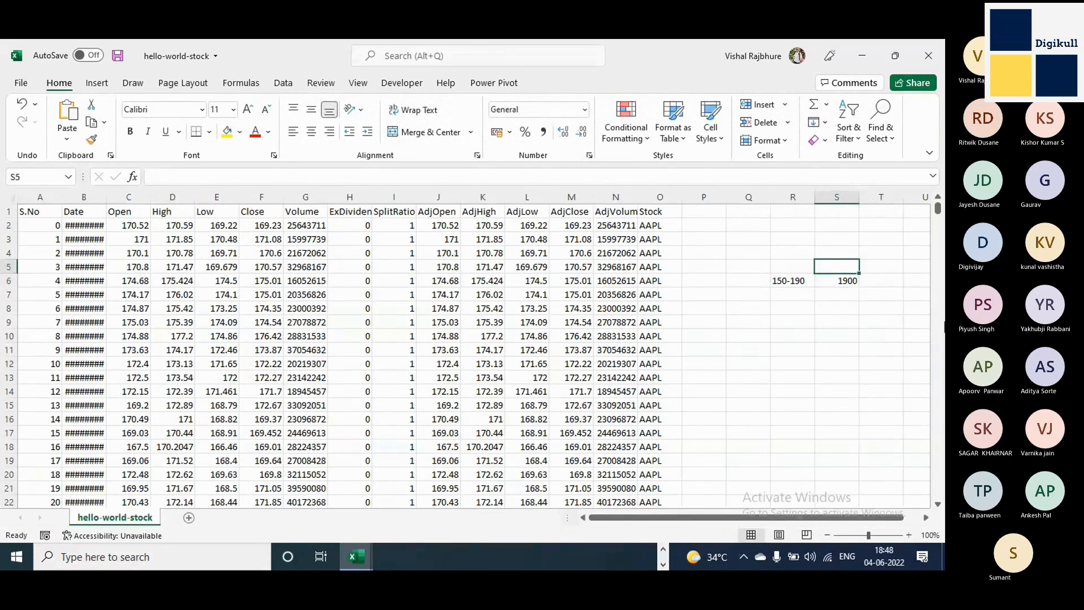
type("Alarm")
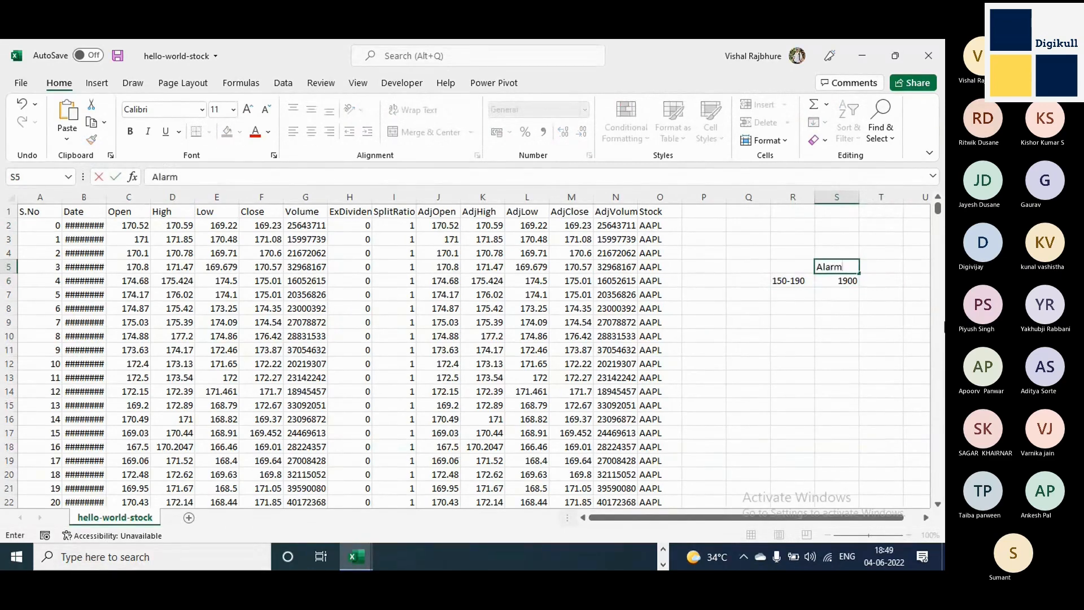
key("Return")
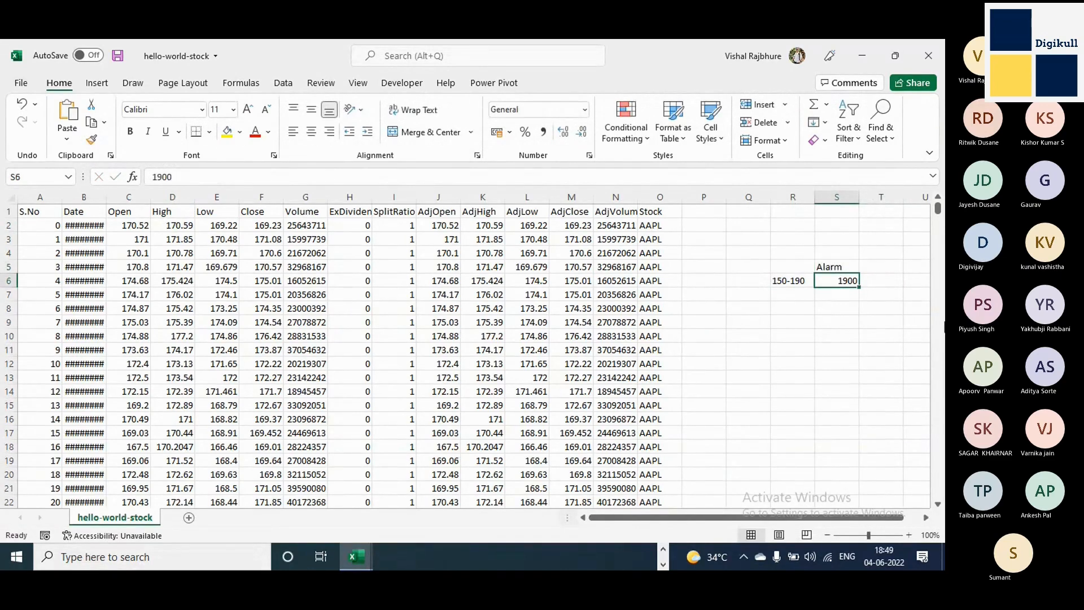
key("Up")
key("Left")
type("Ra")
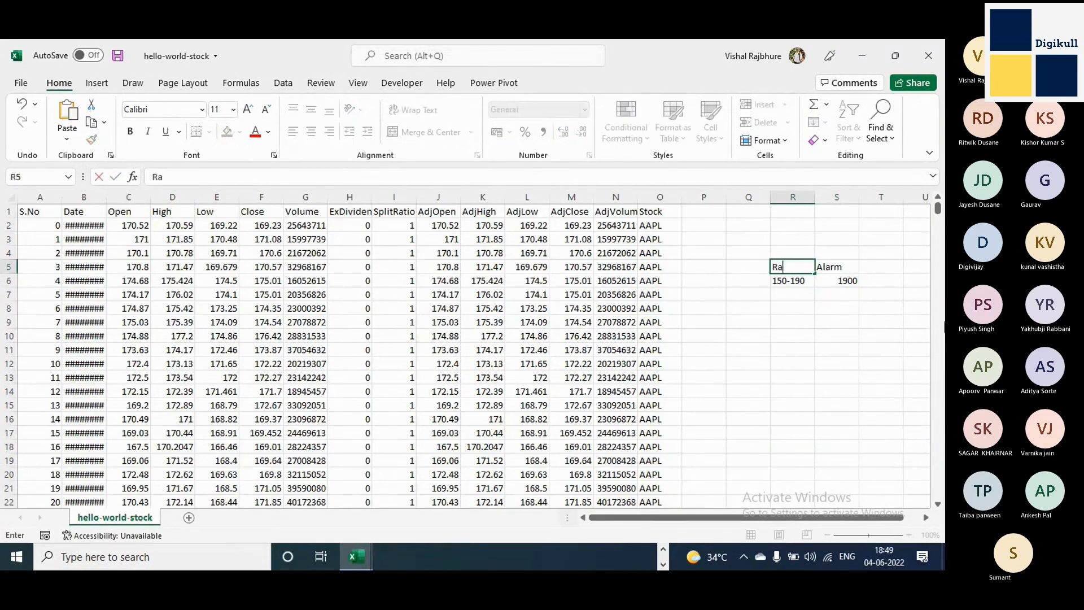
type("neg")
key("BackSpace")
key("BackSpace")
type("ge")
key("Return")
Make the value in cell S6 bold and fill the cell with yellow.
key("Right")
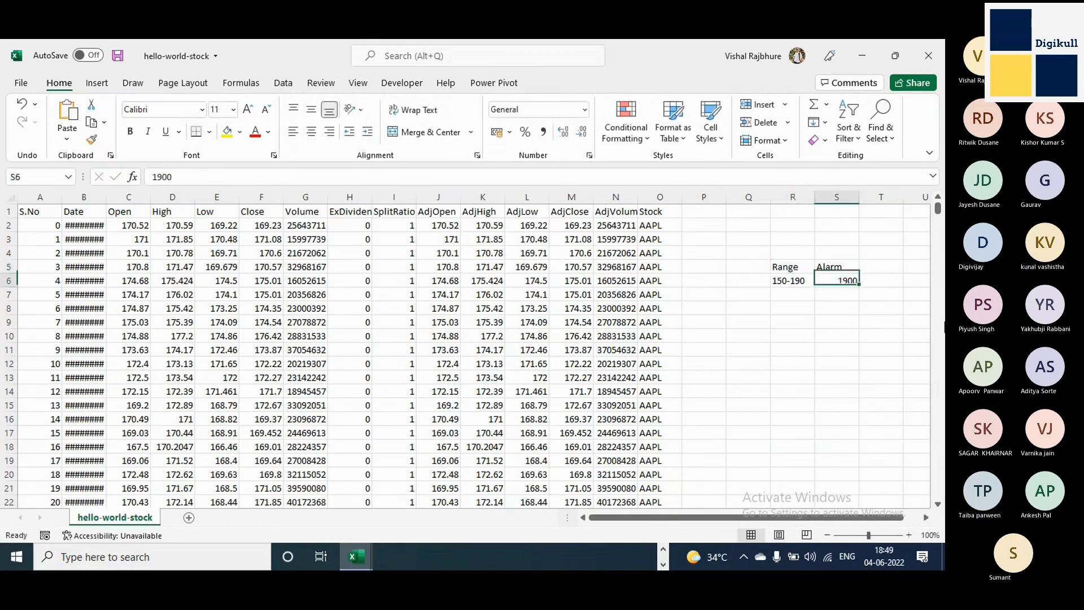
key("ctrl+b")
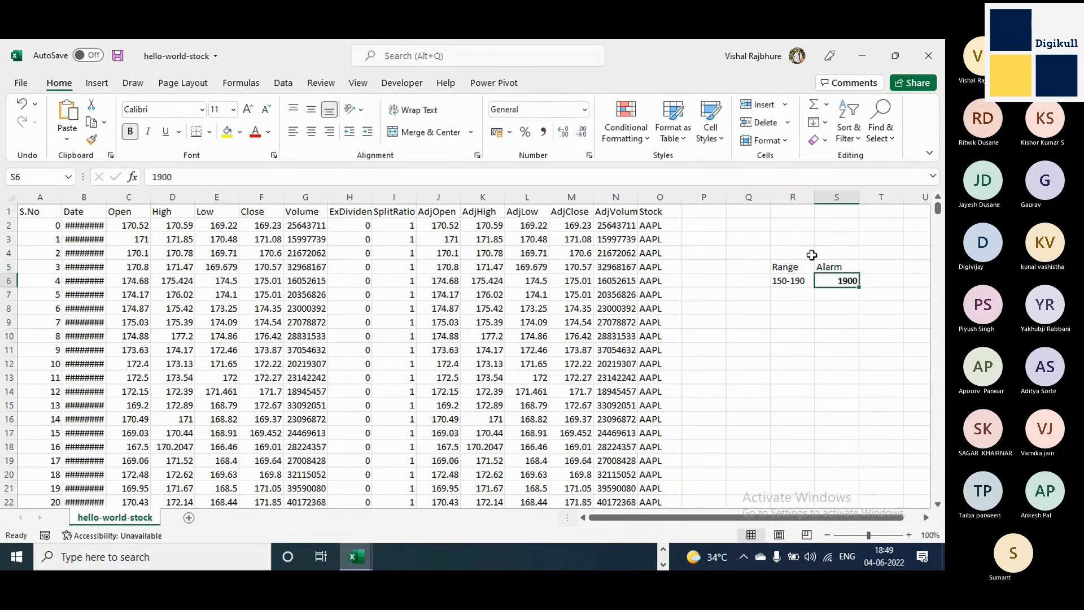
left_click(228, 134)
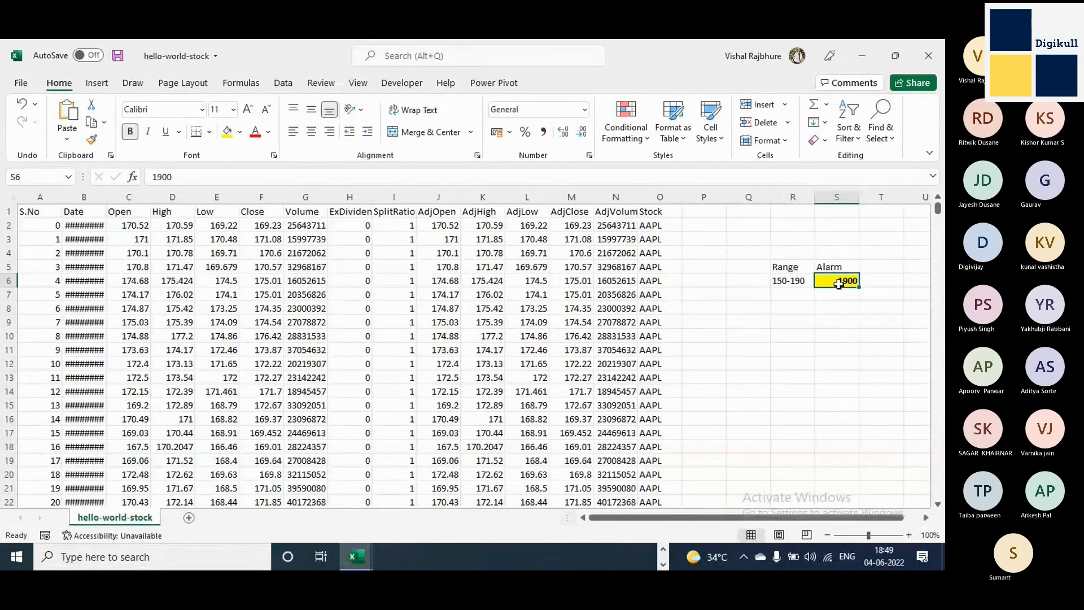
Set the Alarm value in cell S6 to 190.
left_click(194, 181)
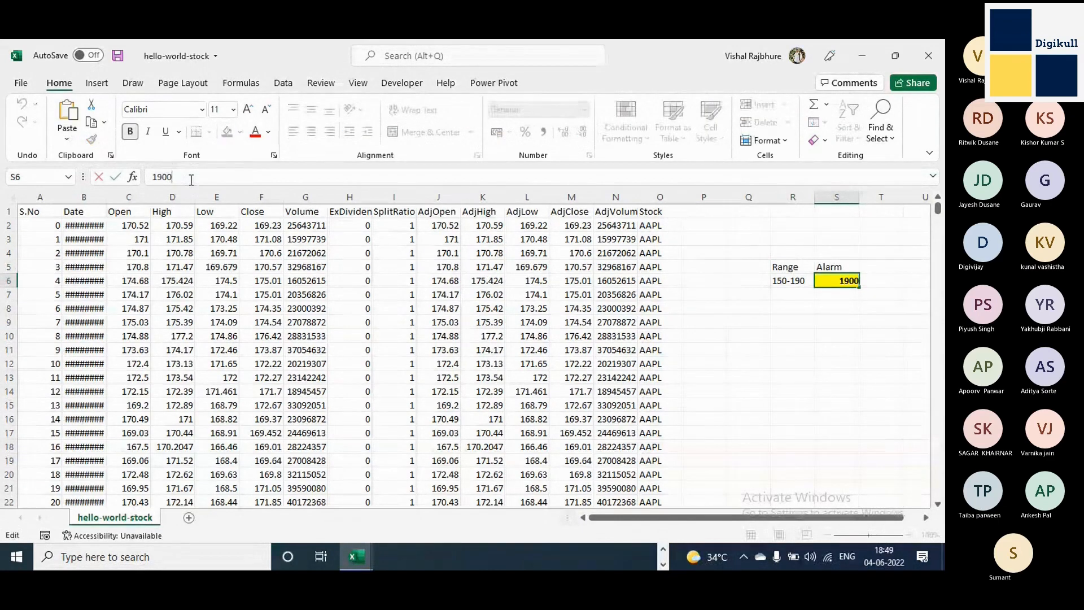
key("BackSpace")
key("Return")
key("Up")
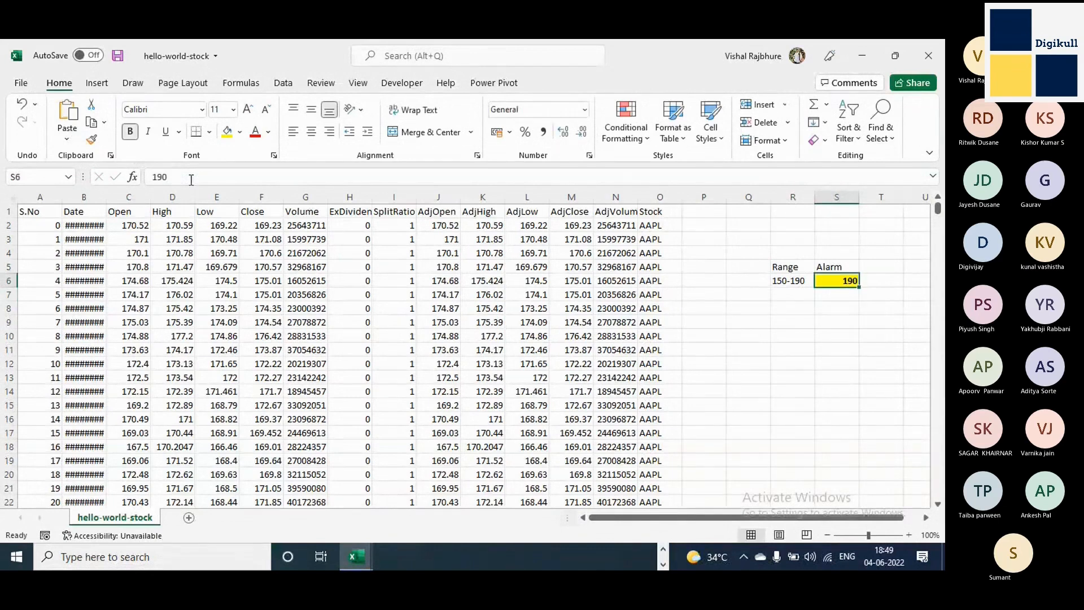
Change the Alarm value in cell S6 to 1900, keeping the cell selected.
left_click(192, 178)
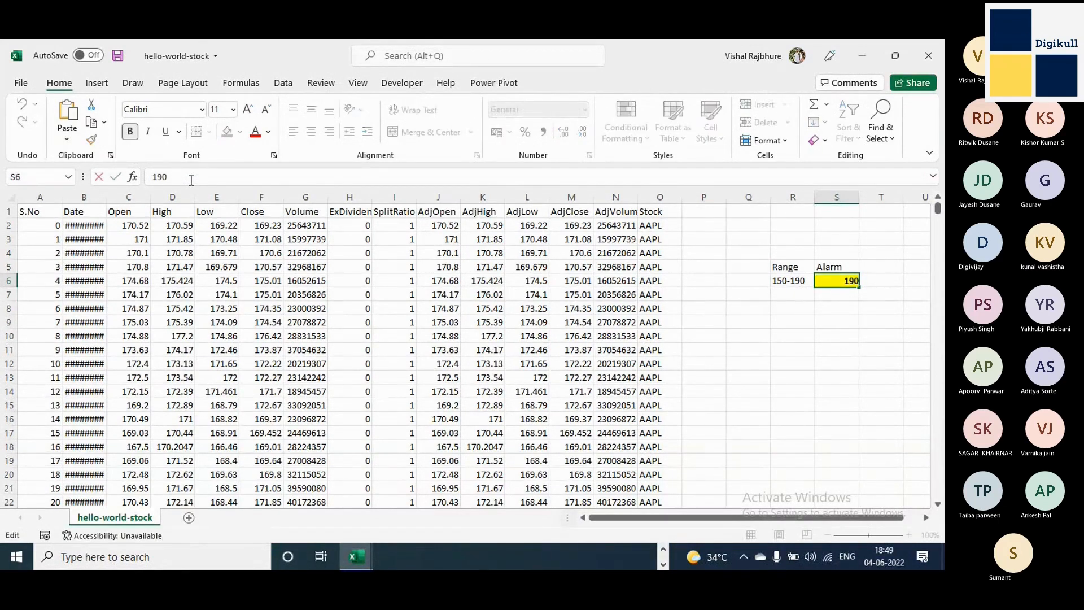
type("0")
key("ctrl+Return")
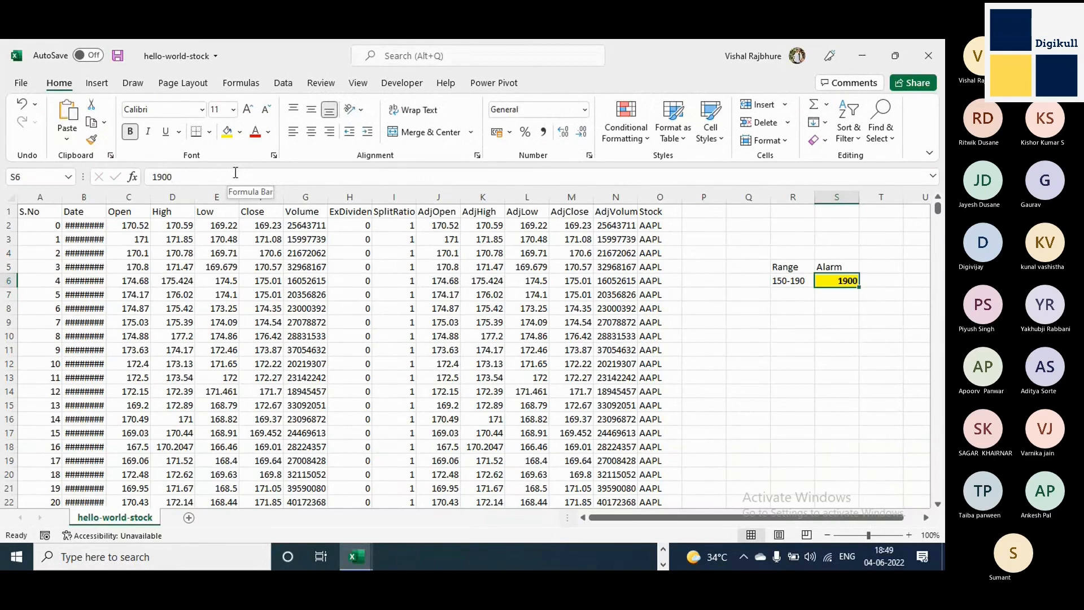
Check the Microsoft Teams meeting window and return to the hello-world-stock workbook in Excel.
left_click(664, 549)
left_click(640, 561)
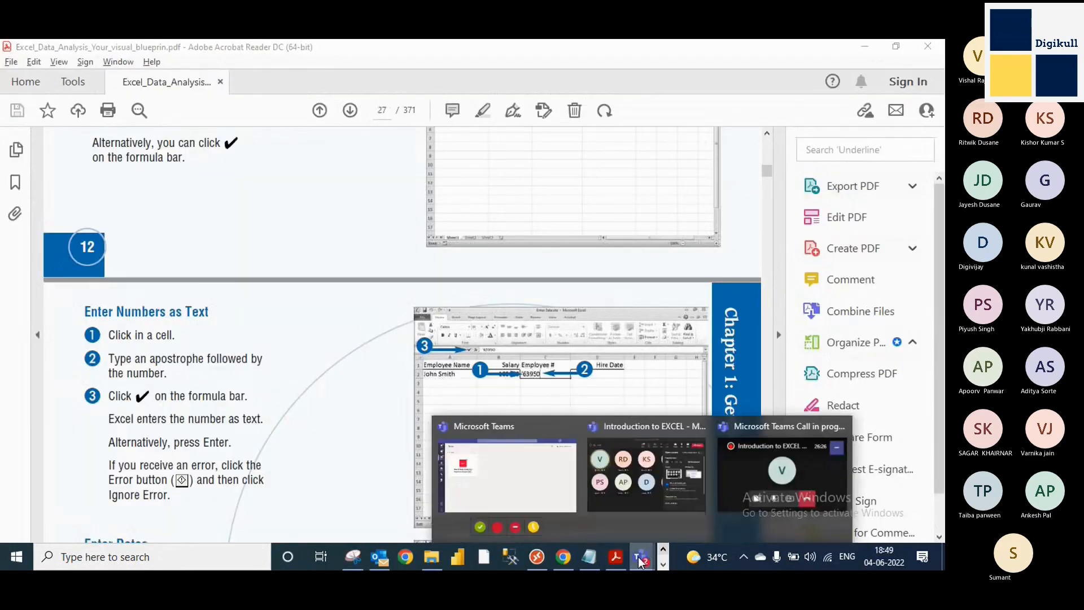
left_click(641, 474)
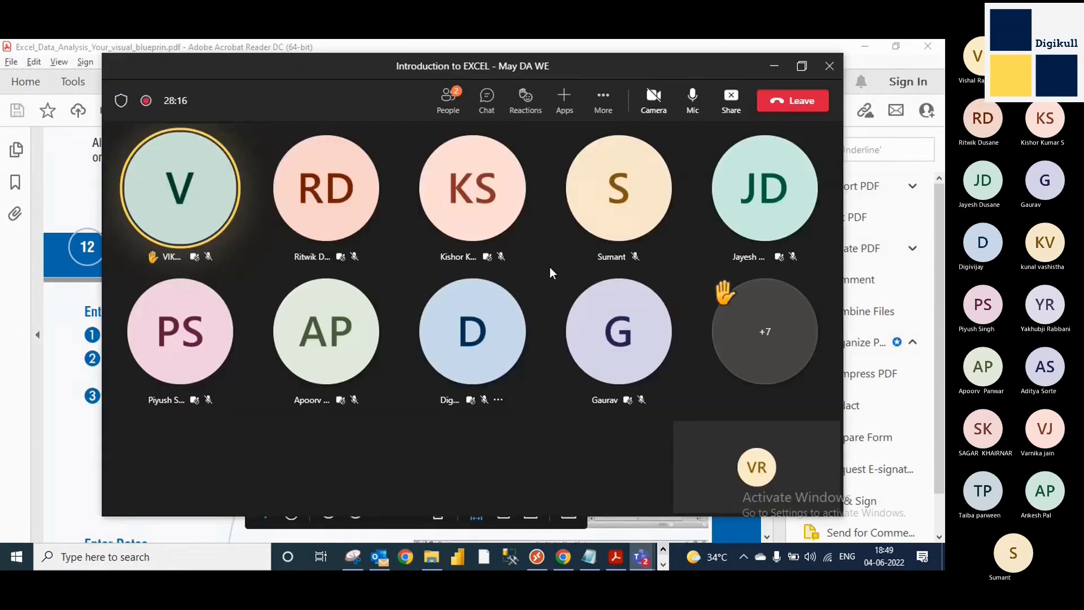
left_click(774, 66)
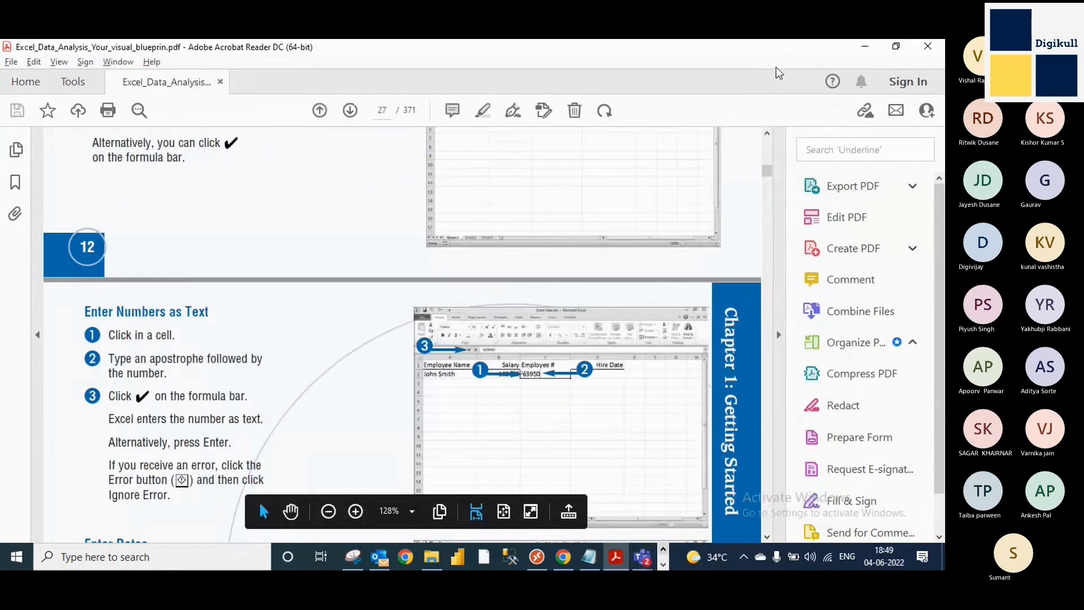
left_click(864, 47)
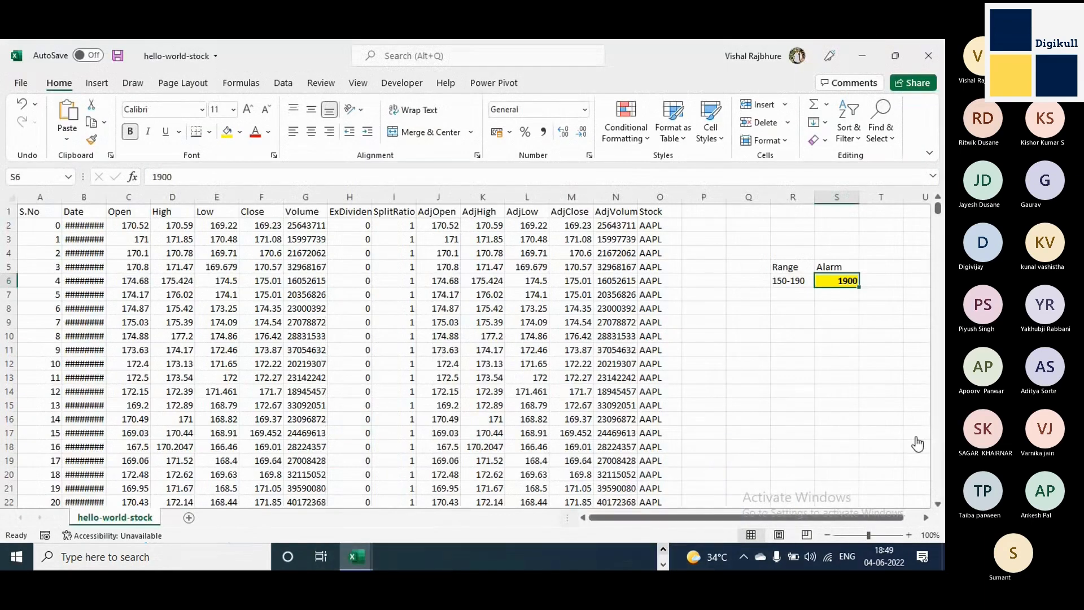
Widen the Date column so that its dates fit in the cells.
left_click(460, 293)
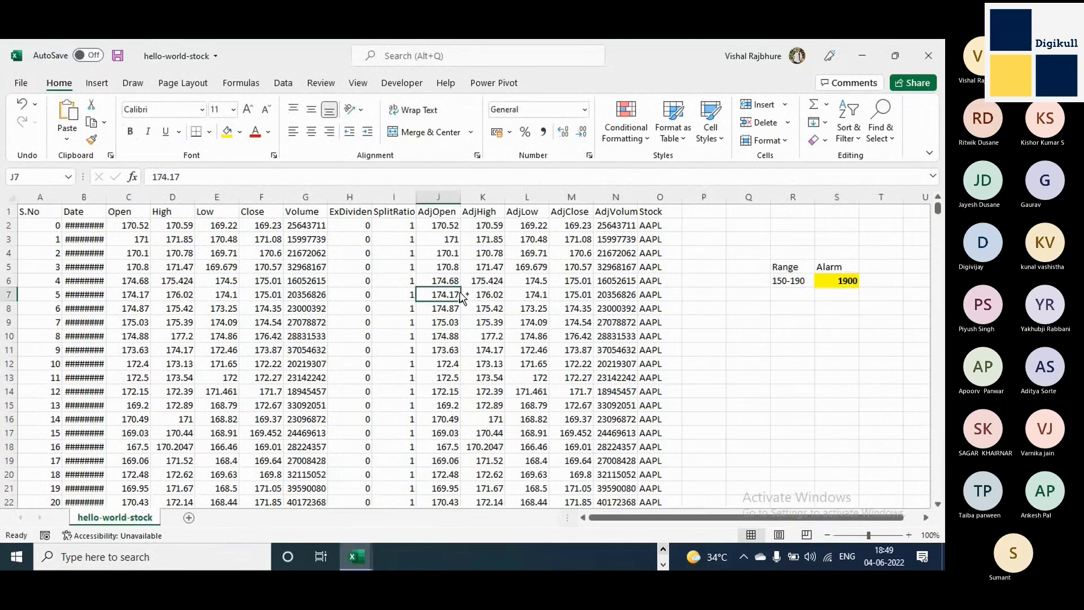
key("ctrl+Home")
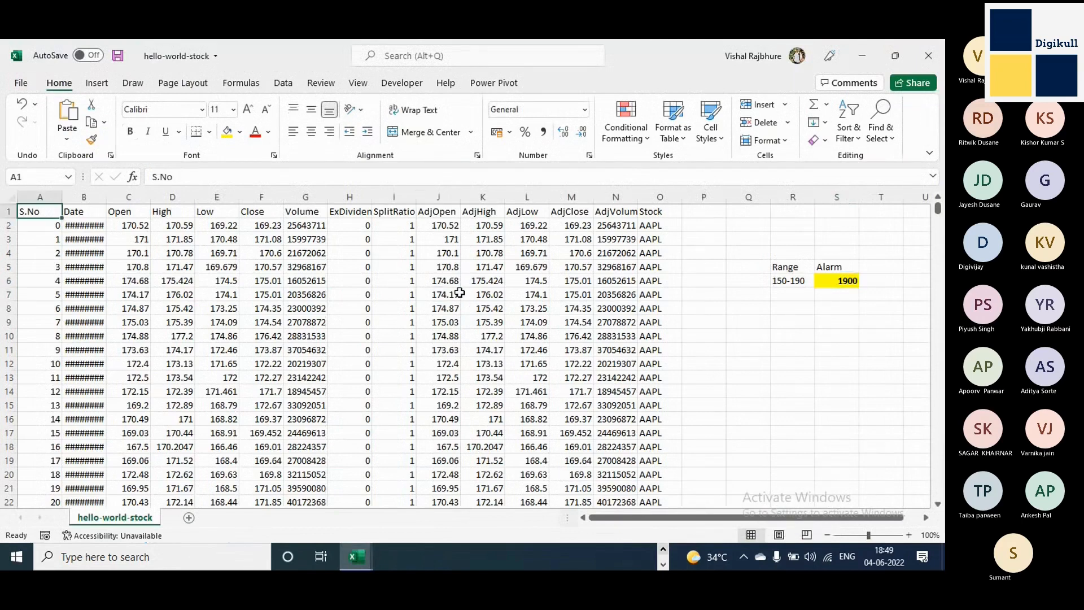
left_click(94, 197)
left_click_drag(103, 202, 108, 202)
left_click(129, 253)
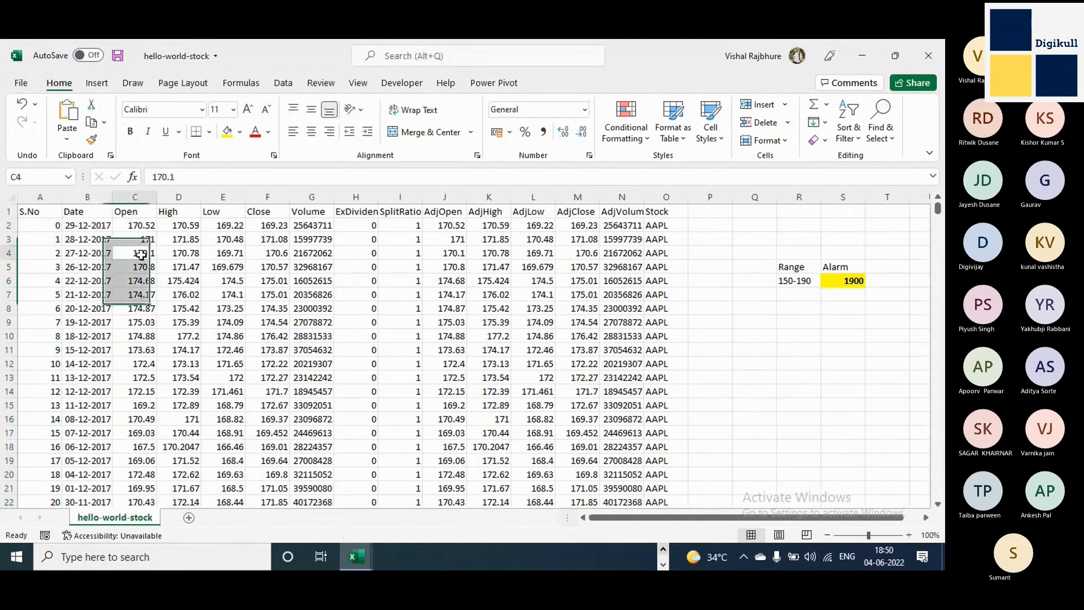
Try replacing the date in cell B4 with 170.1, and undo both this entry and the column widening.
left_click(100, 254)
type("170.1")
key("Tab")
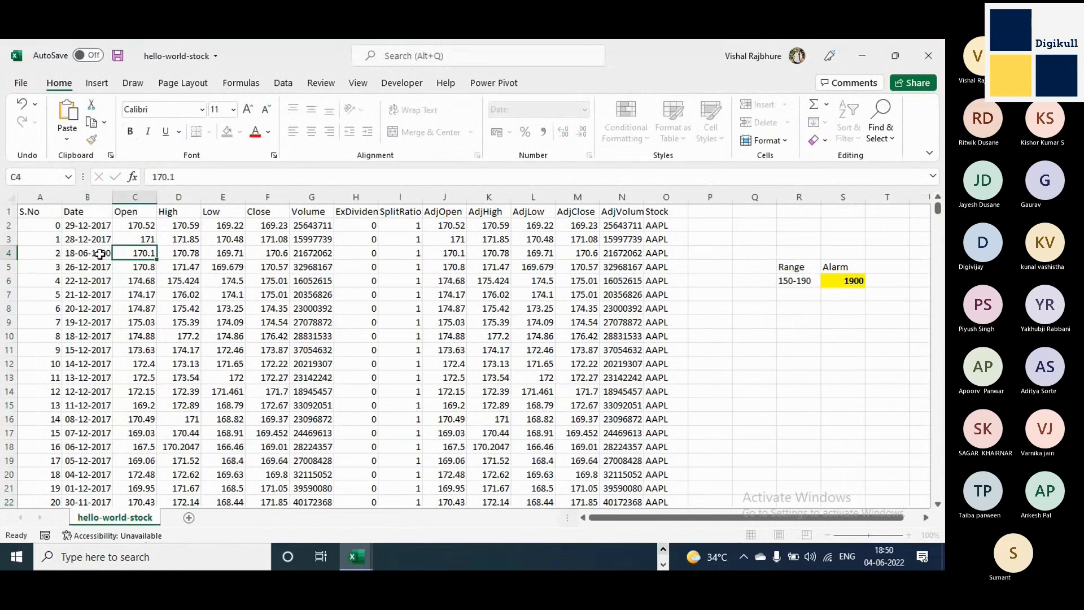
left_click(82, 255)
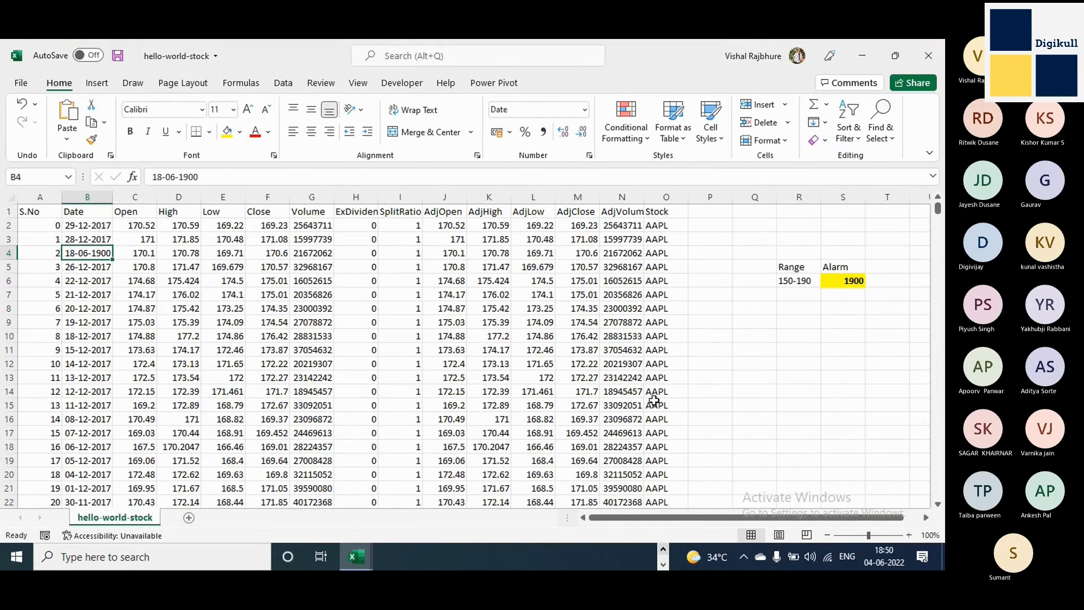
key("ctrl+z")
key("ctrl+z")
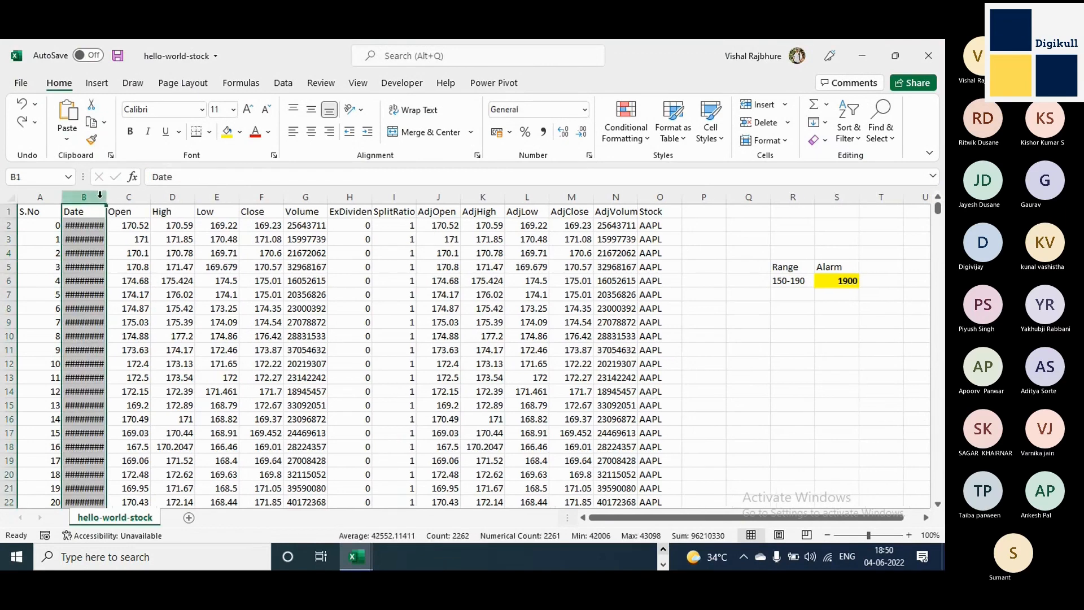
Autofit the width of the Date column to its contents.
double_click(105, 196)
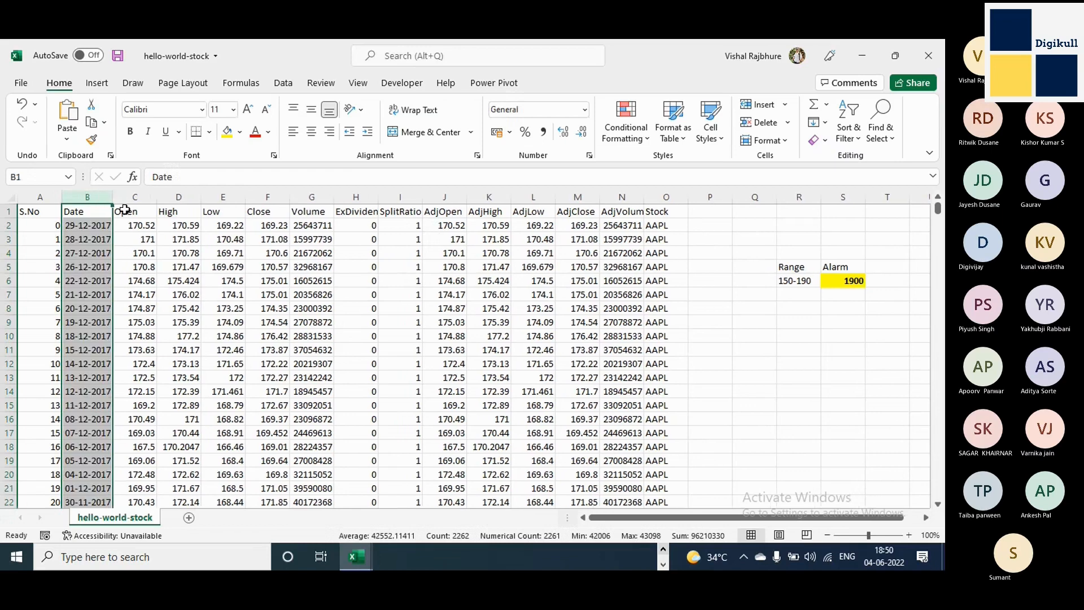
left_click(102, 294)
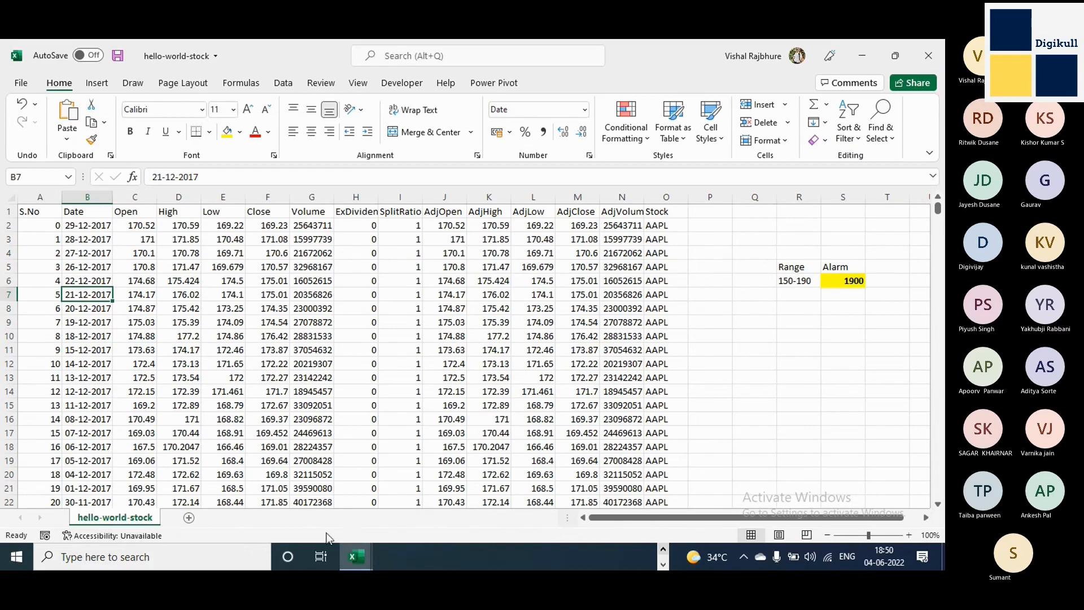
Review the summary statistics available for the status bar and select the whole Date column to view them.
right_click(692, 538)
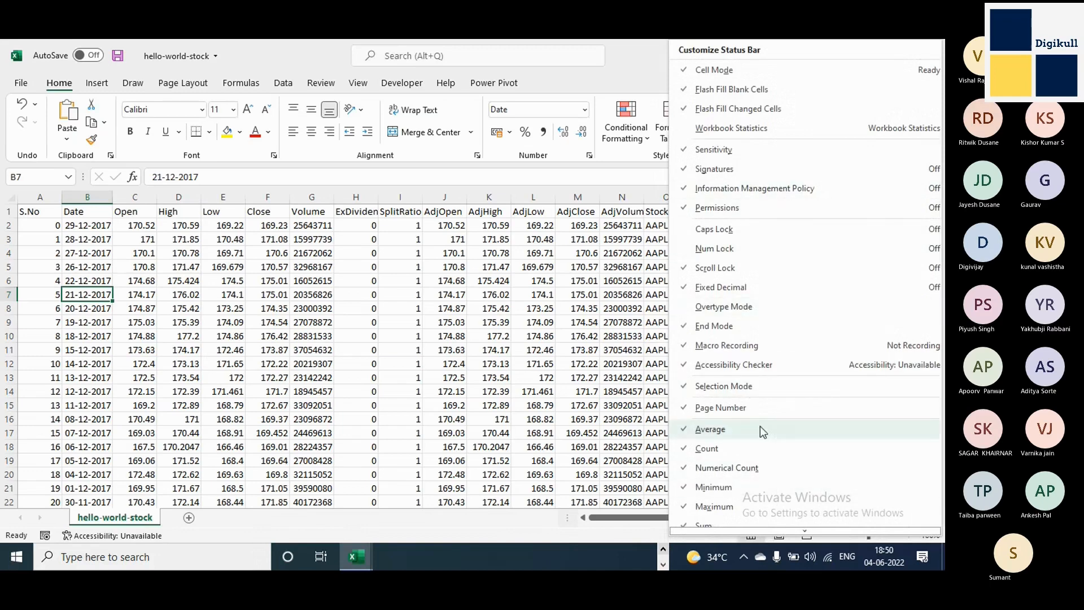
scroll(760, 429, "down", 3)
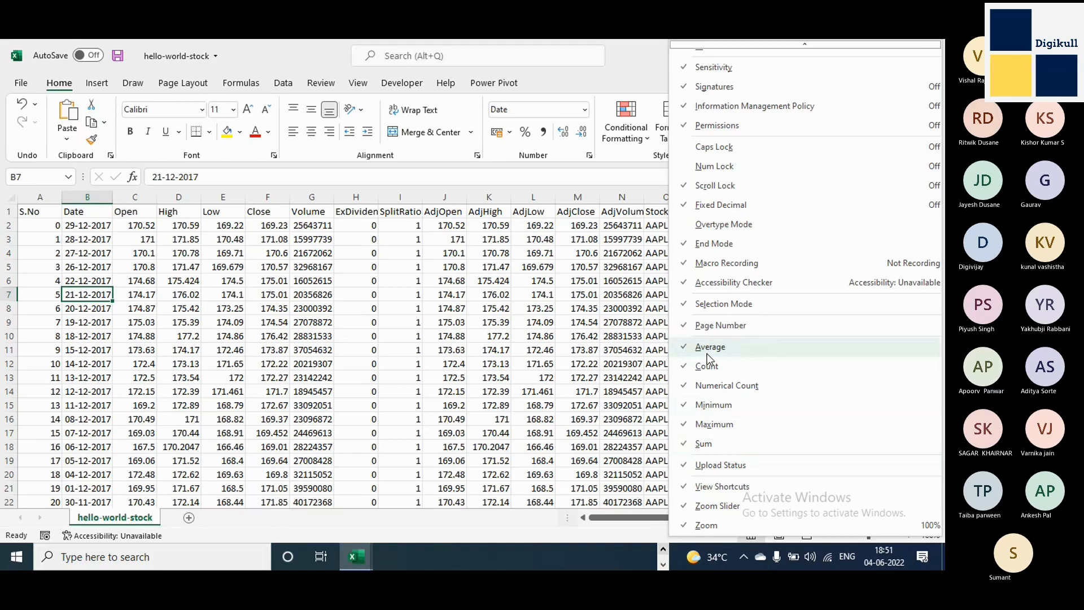
left_click(556, 372)
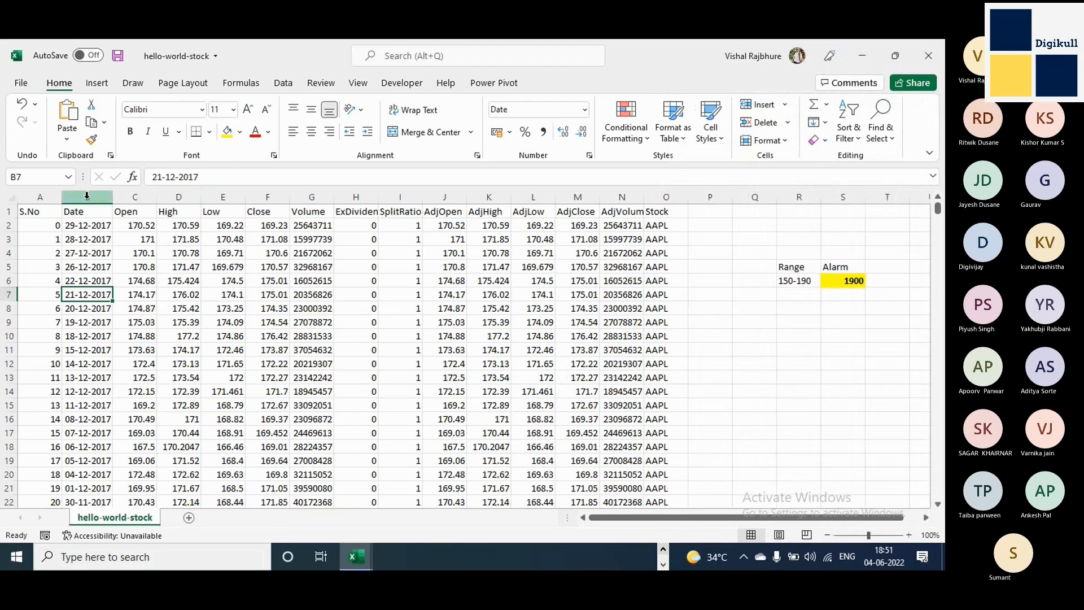
left_click(87, 195)
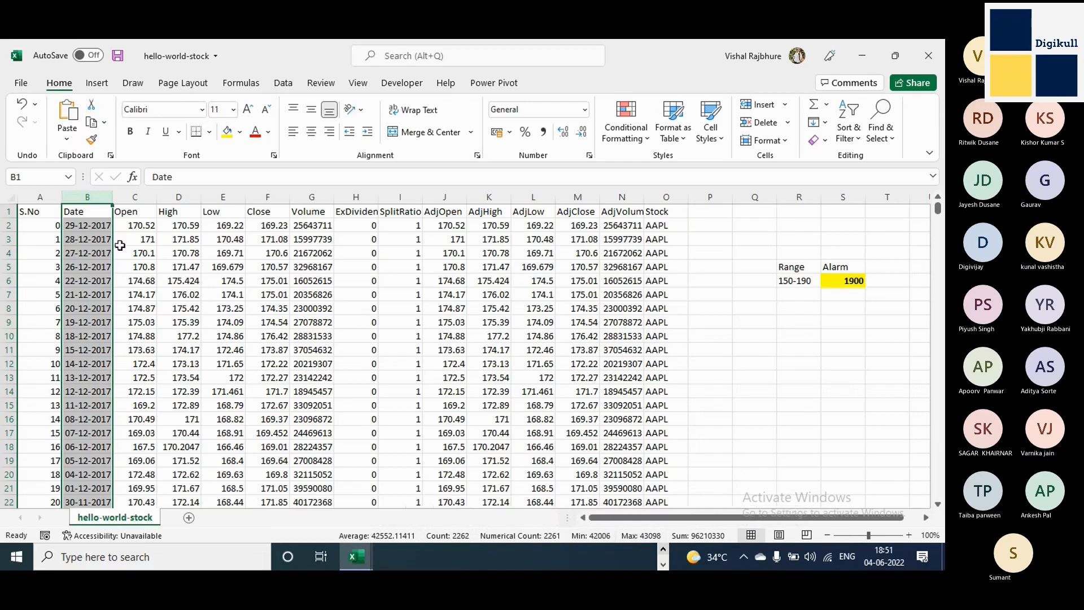
Expand the formula bar and highlight the date of cell B2 in it, leaving the cell unedited.
left_click(90, 231)
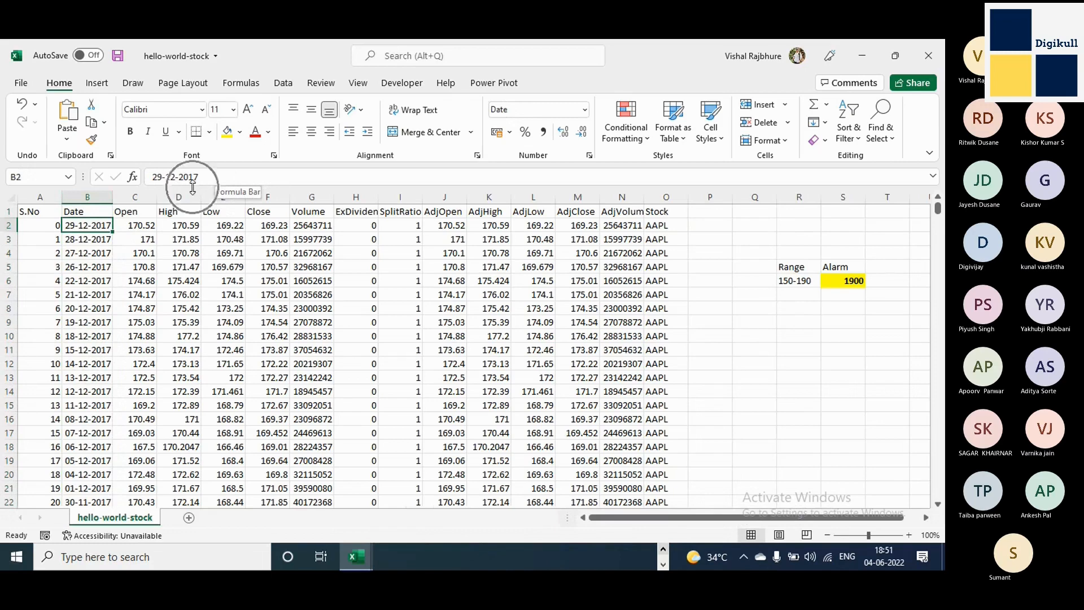
key("ctrl+shift+u")
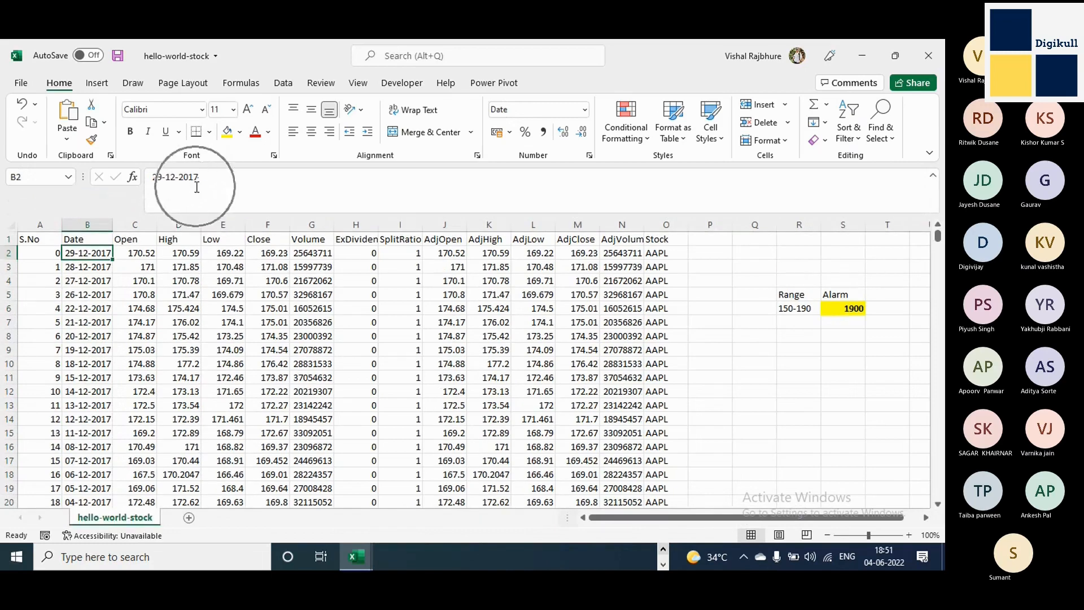
left_click_drag(201, 179, 155, 177)
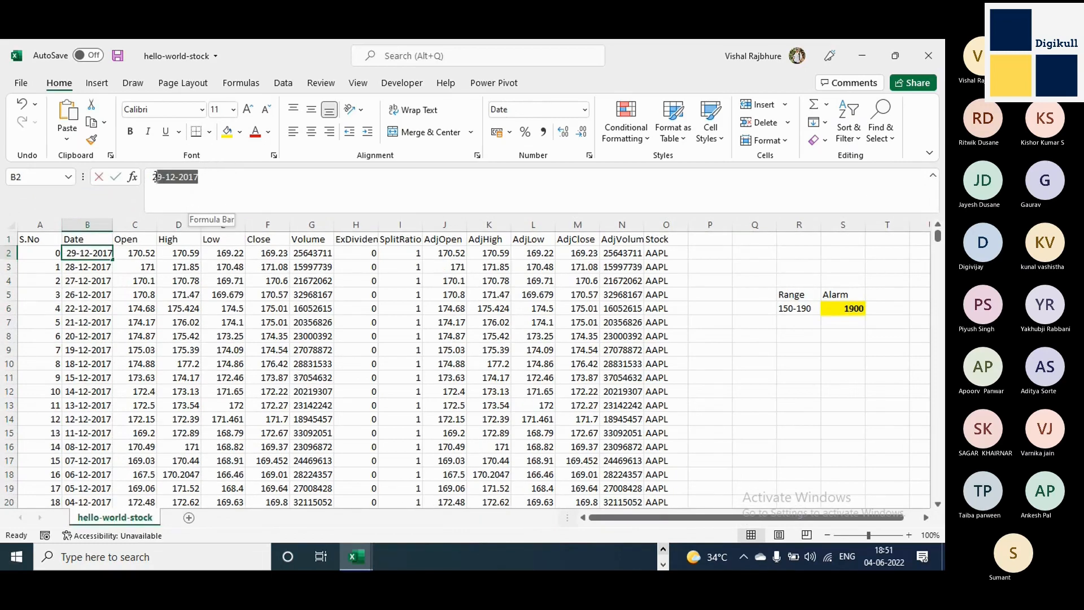
key("Escape")
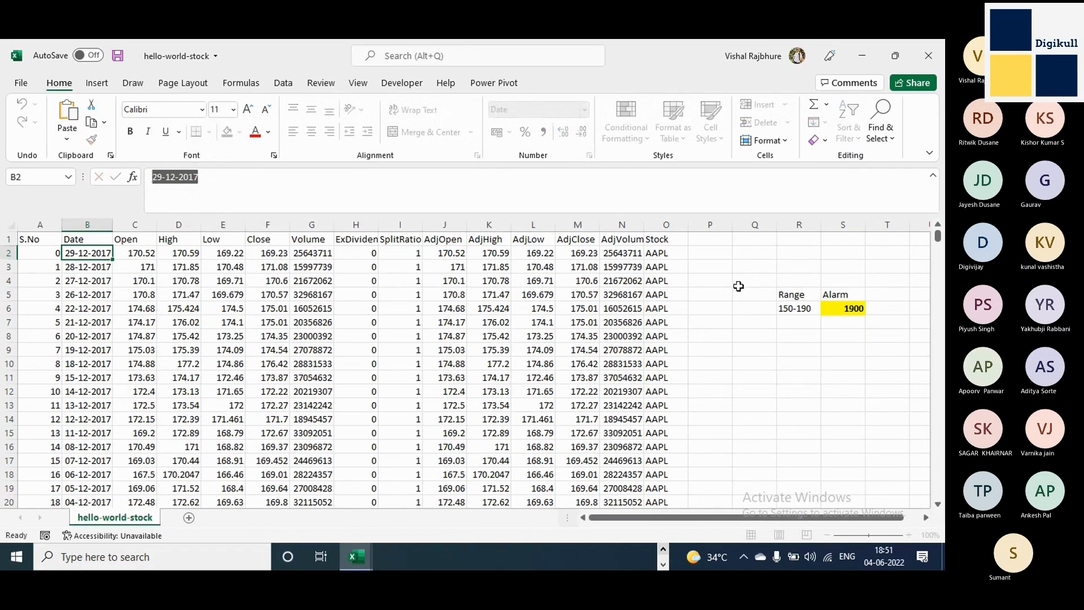
Enter 1 in cell Q3 and undo the entry.
left_click(765, 264)
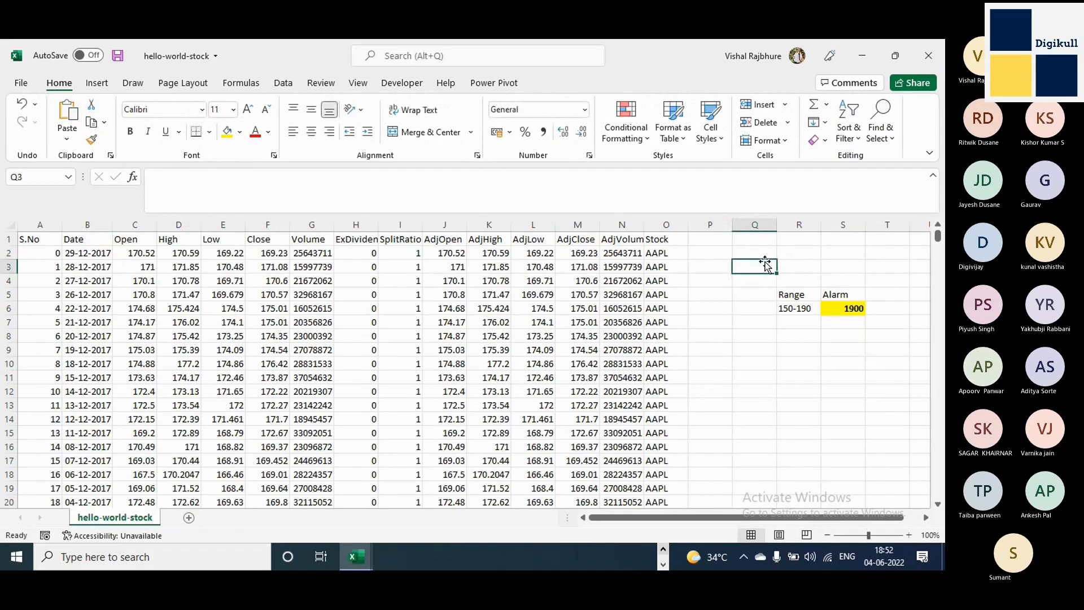
type("1")
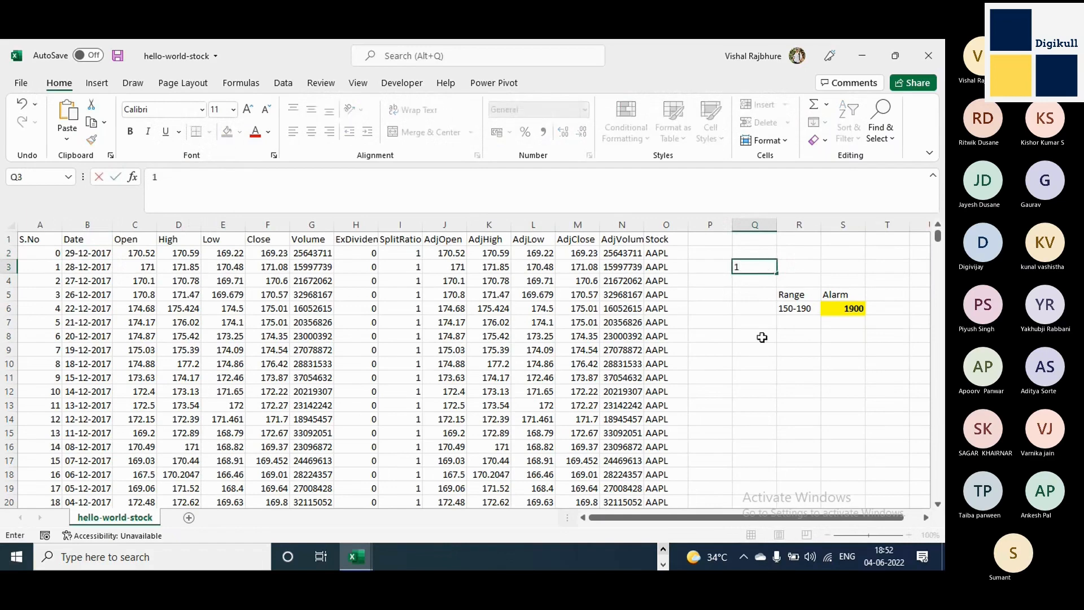
key("Tab")
key("ctrl+z")
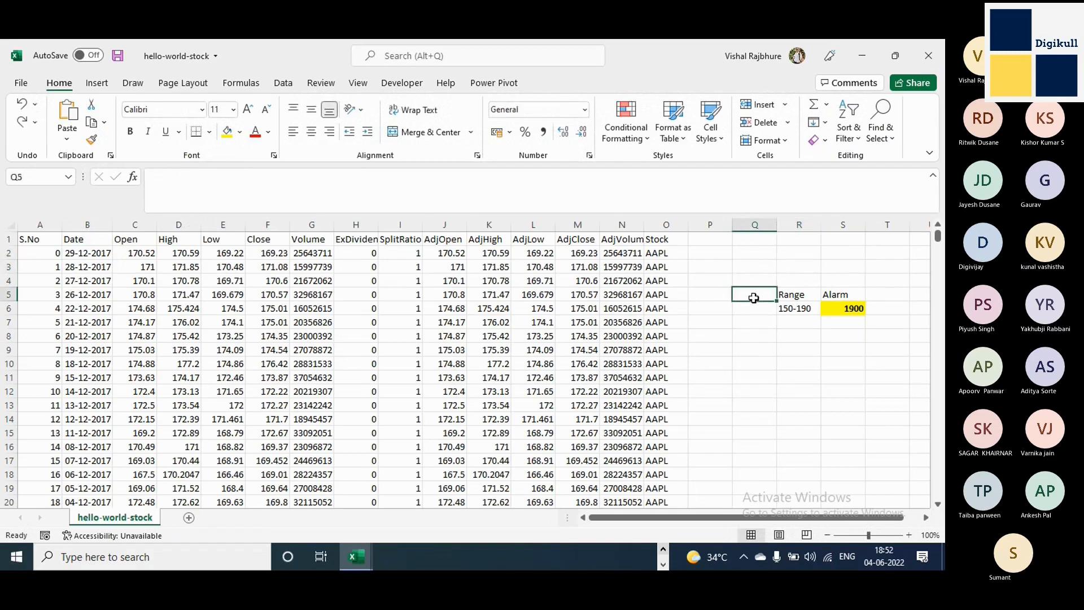
Copy the date from cell B2 into cell Q3.
left_click(86, 252)
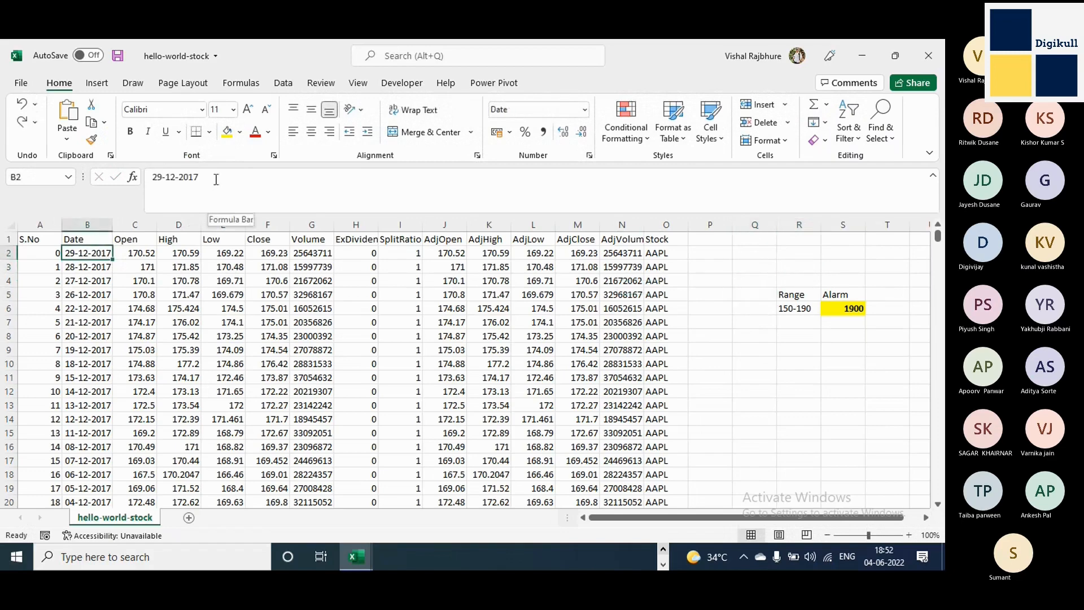
left_click_drag(216, 178, 148, 178)
key("ctrl+c")
key("Escape")
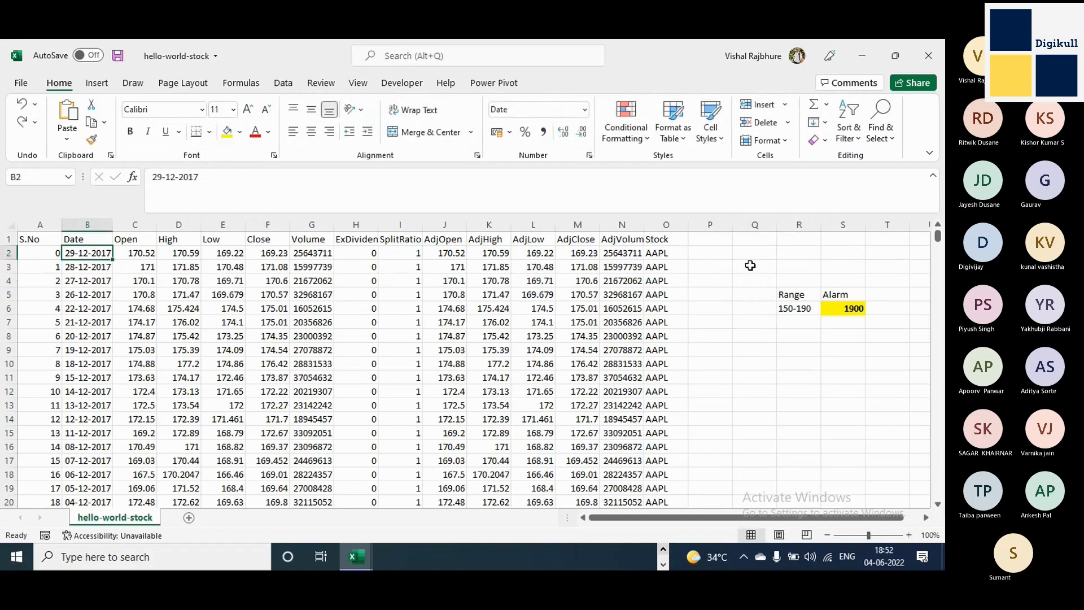
left_click(750, 265)
key("ctrl+v")
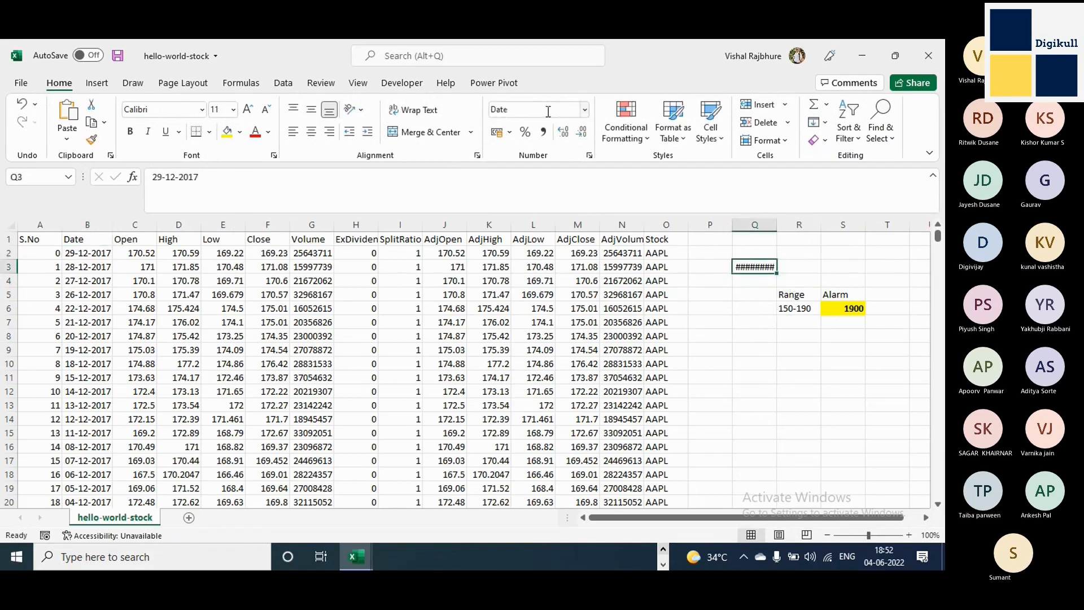
Format cell Q3 as Number and remove its two decimal places.
left_click(585, 110)
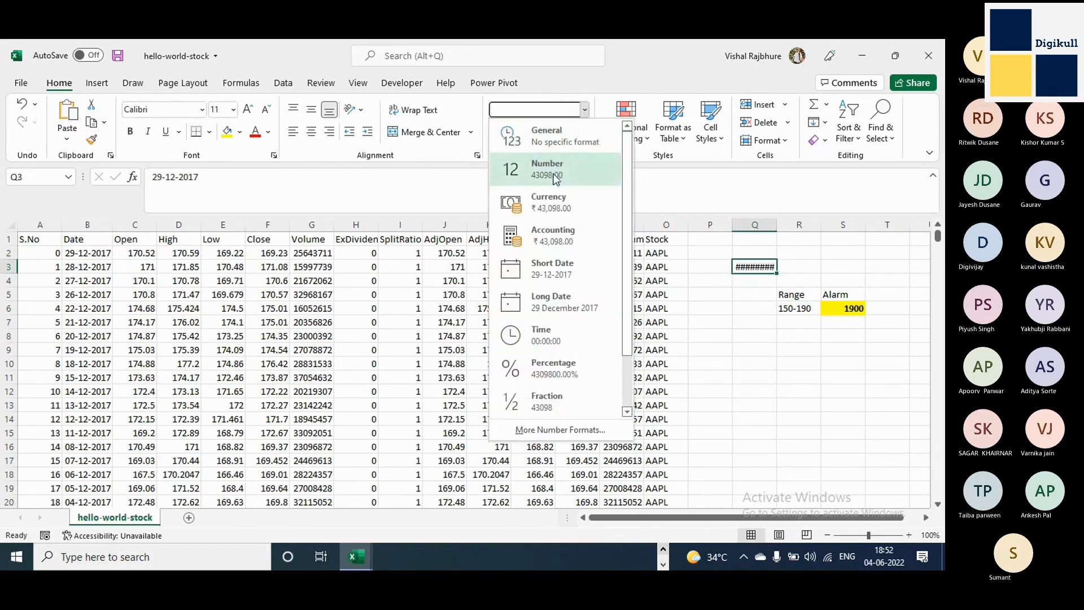
left_click(557, 169)
double_click(583, 133)
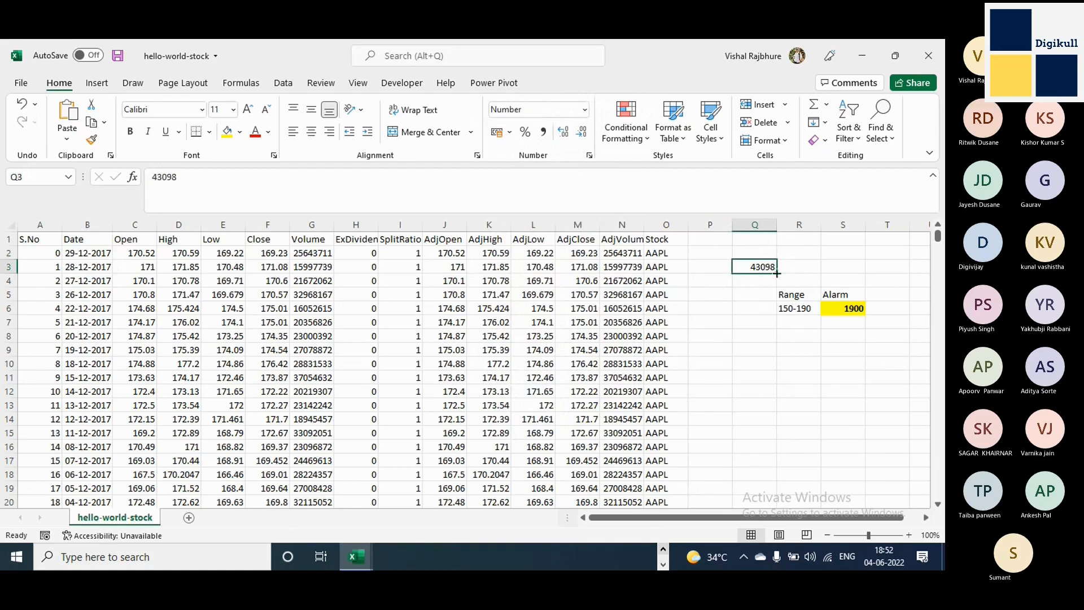
Fill the number in cell Q3 down through cell Q12.
left_click_drag(777, 274, 780, 317)
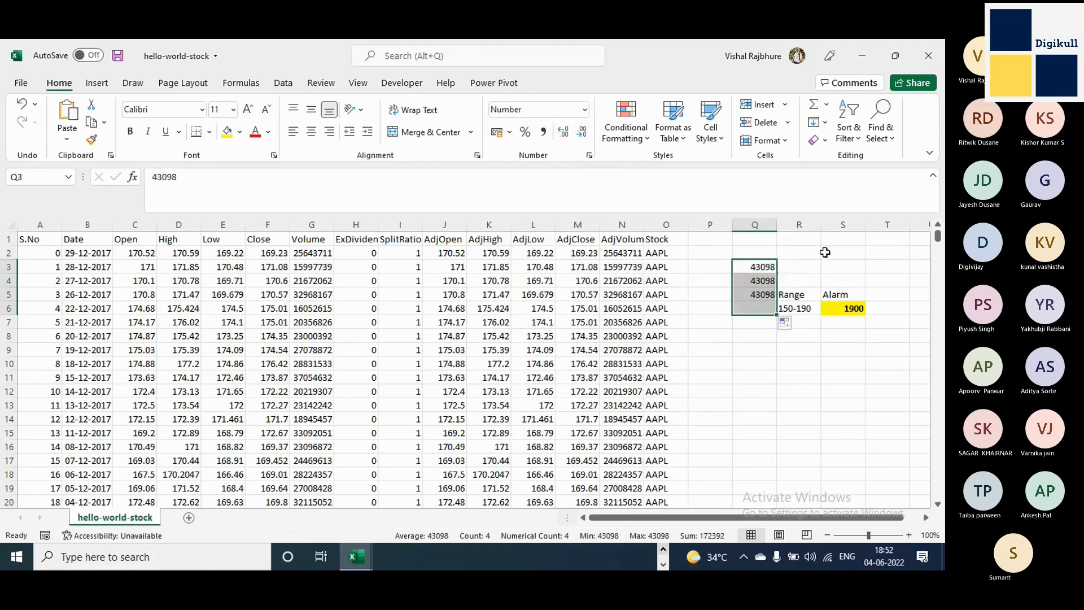
left_click(762, 266)
key("ctrl+z")
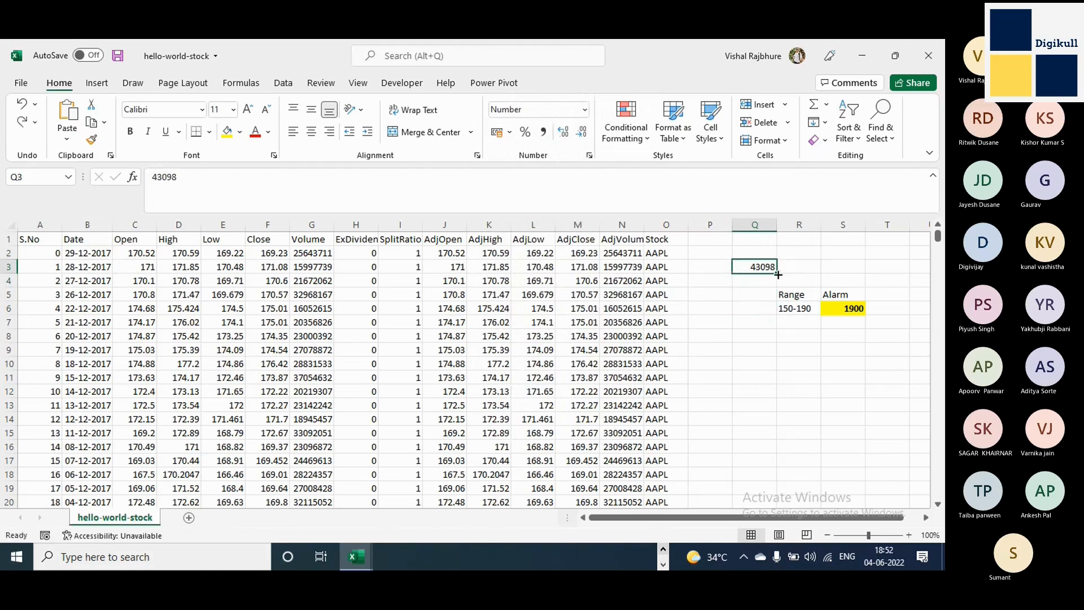
left_click_drag(778, 274, 778, 399)
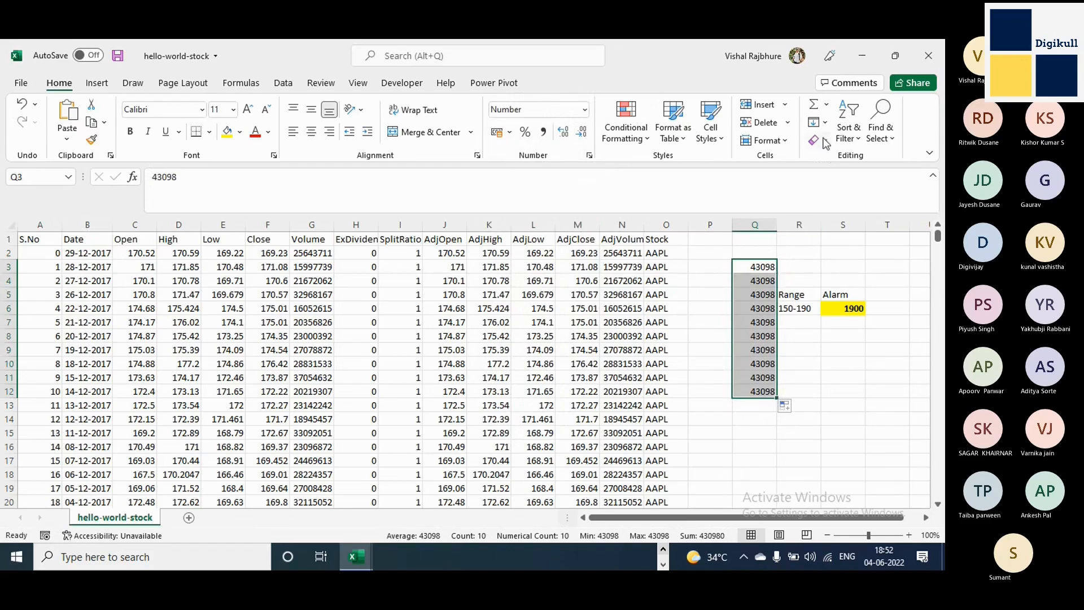
Turn the repeated numbers in cells Q3:Q12 into a consecutive series with the Fill Series command.
left_click(826, 106)
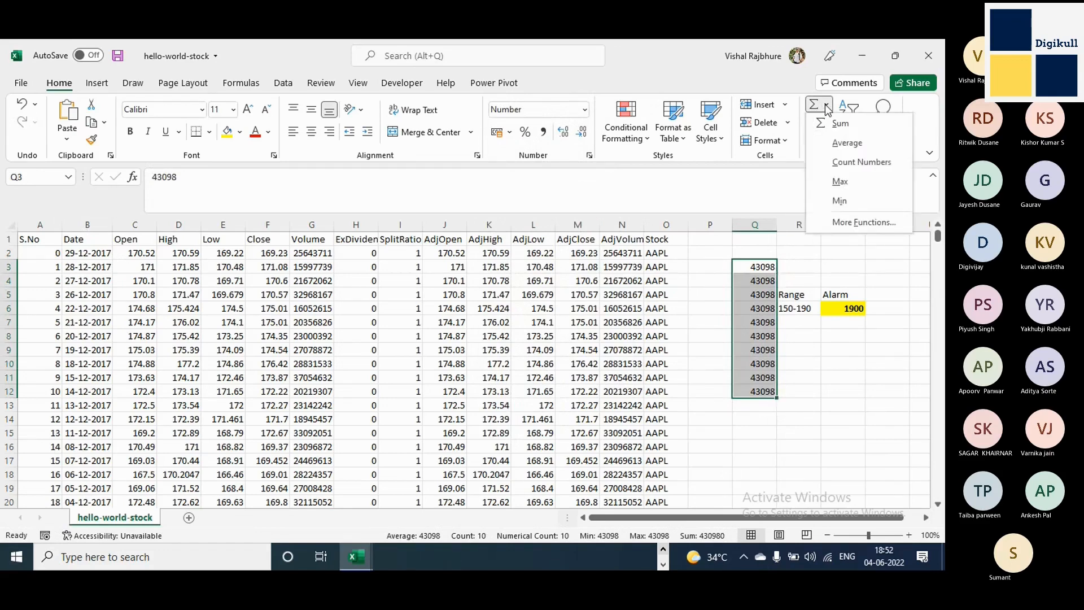
left_click(764, 88)
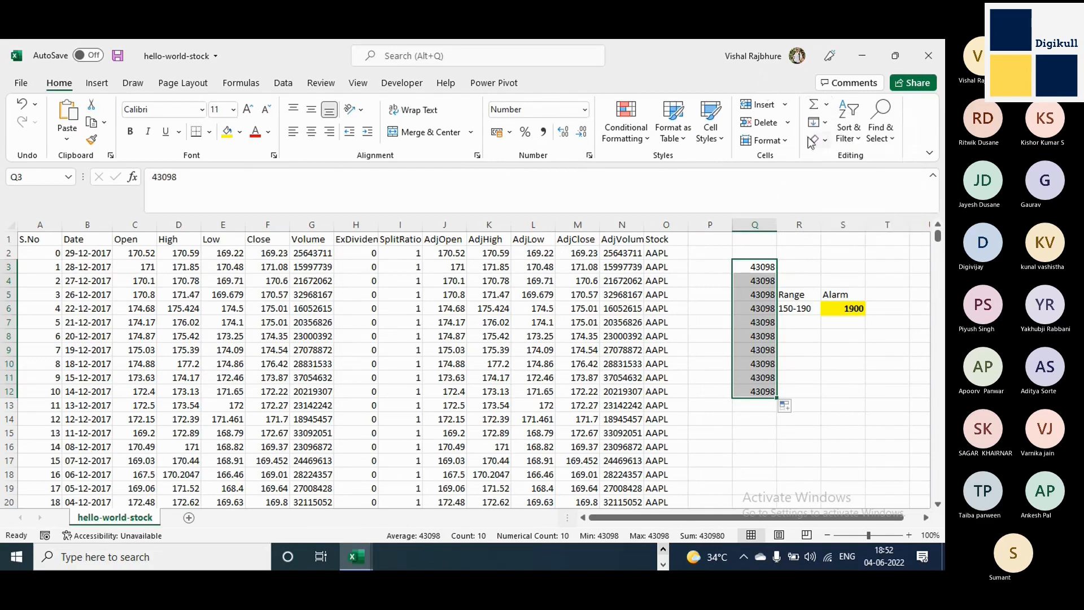
left_click(826, 123)
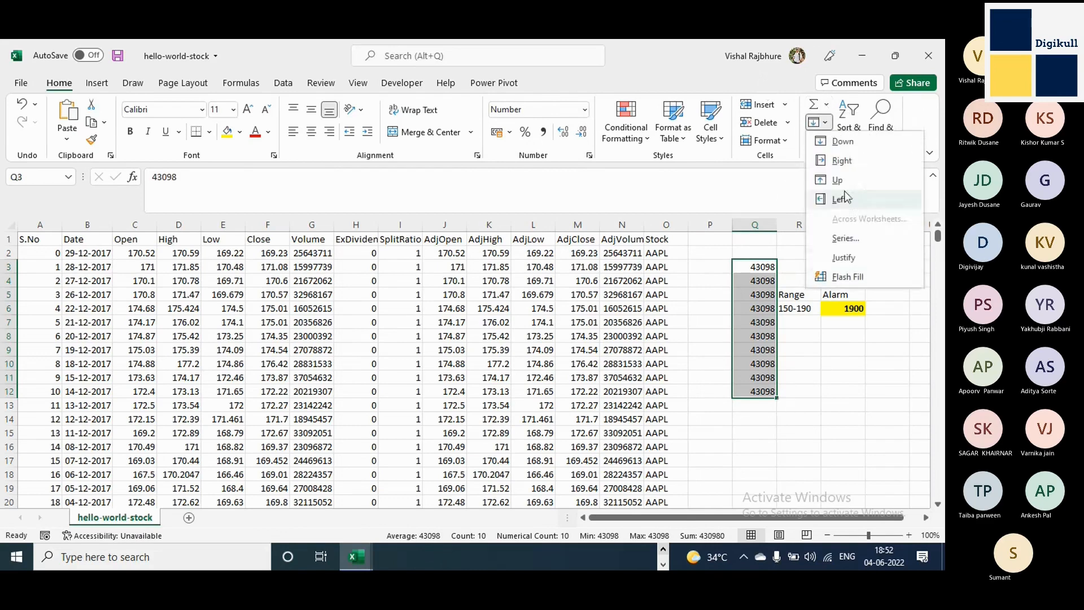
left_click(848, 241)
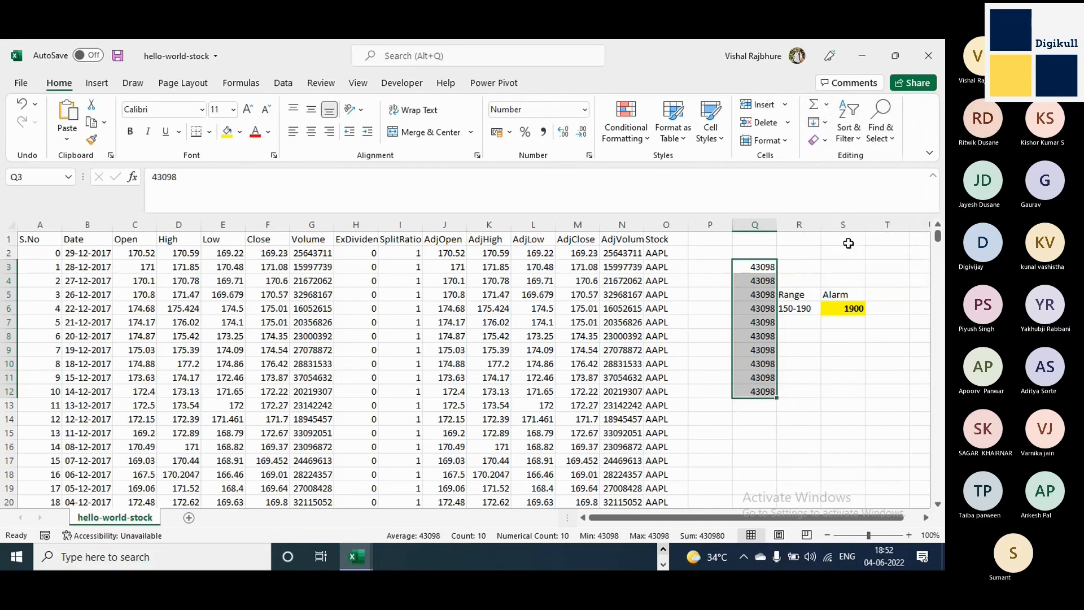
left_click(301, 364)
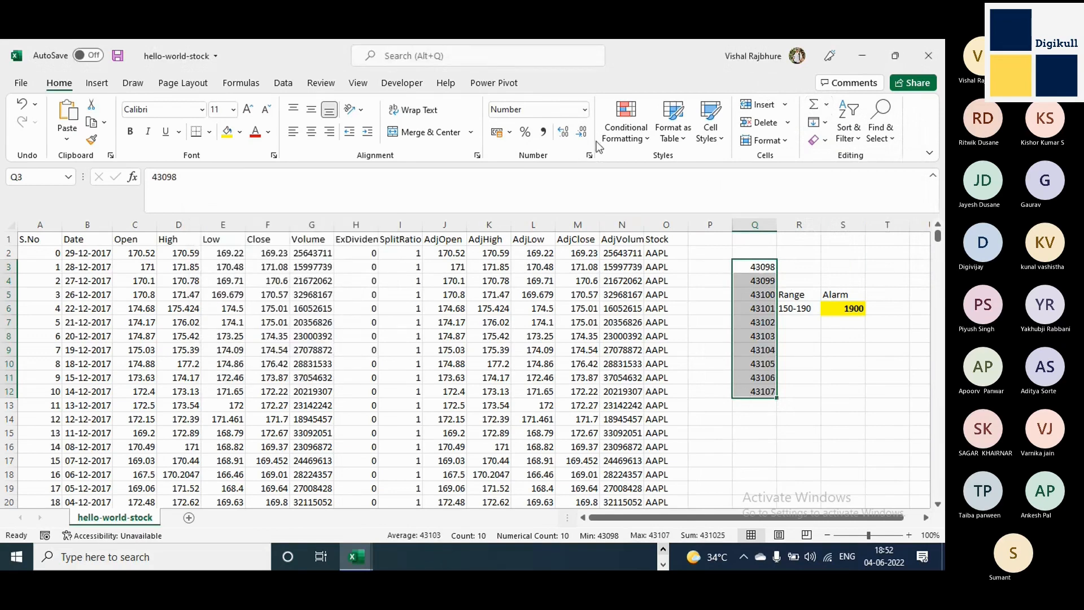
Switch cells Q3:Q12 to the Short Date format and back to Number without decimal places.
left_click(585, 110)
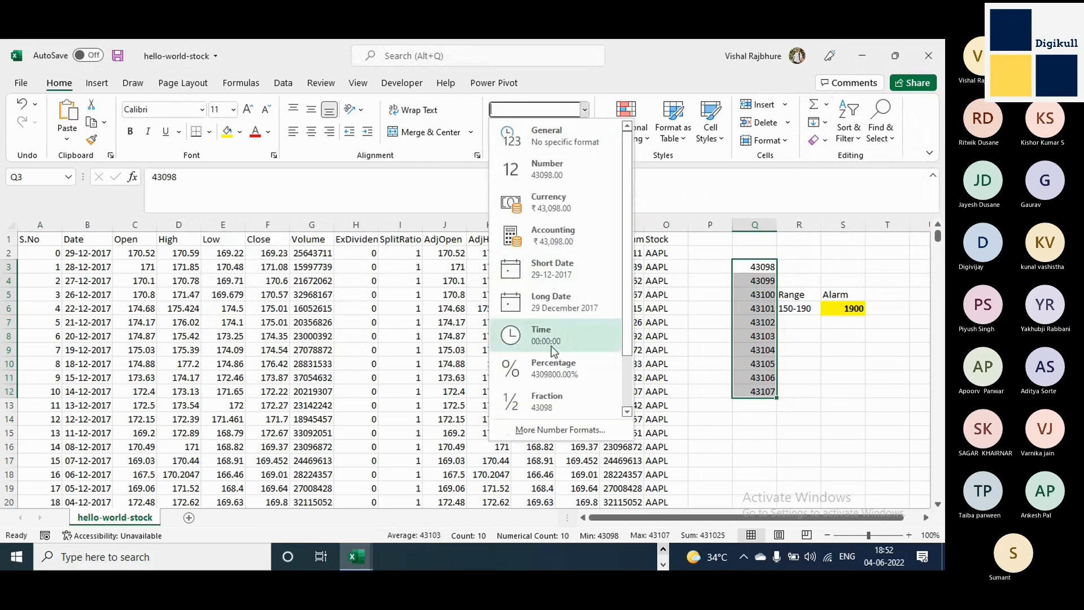
left_click(557, 271)
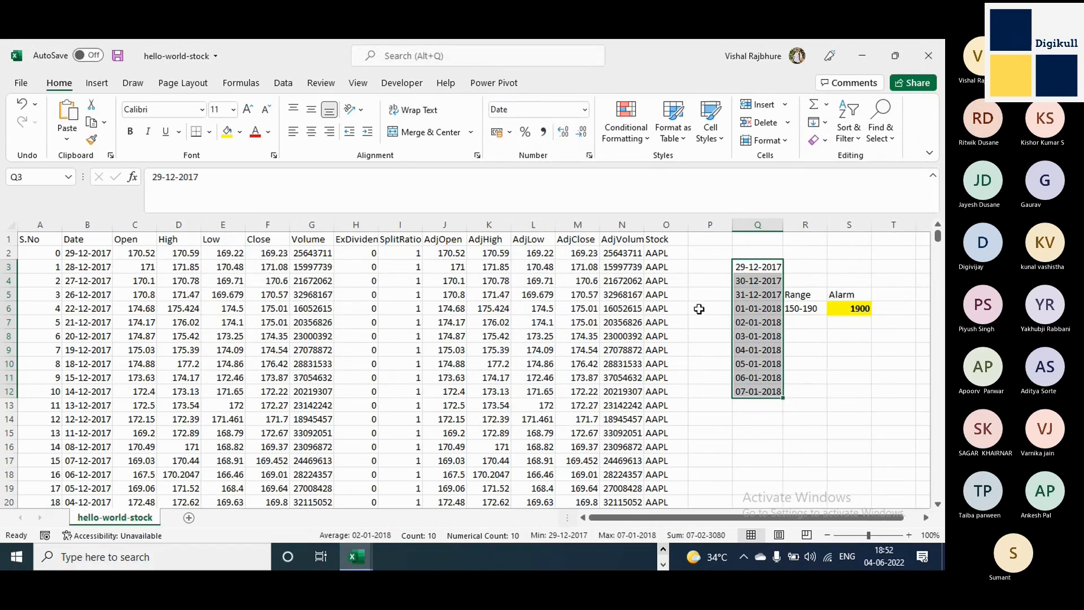
left_click(546, 110)
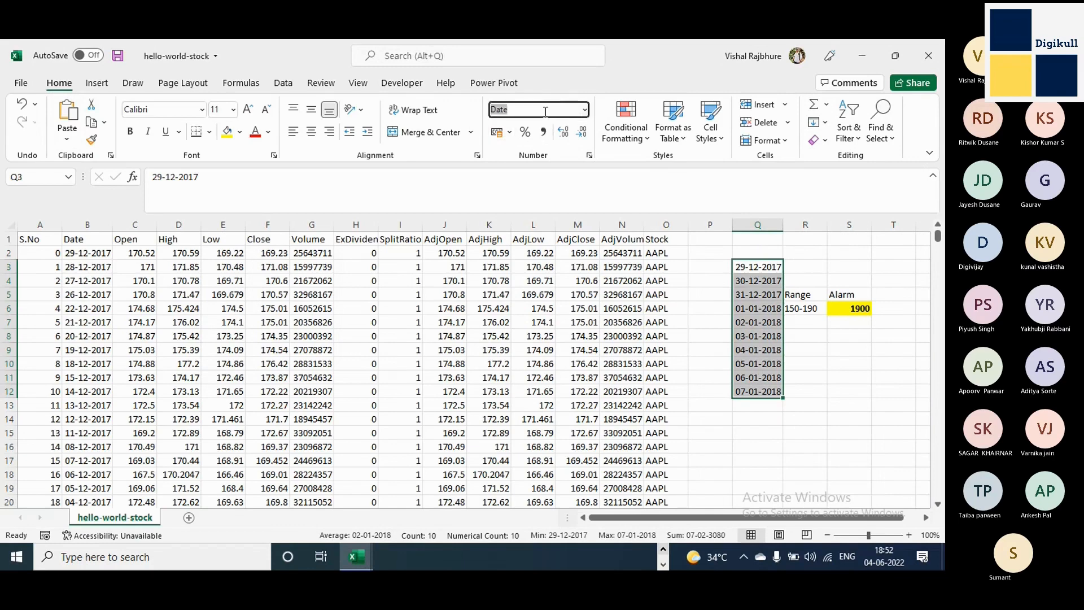
type("Number")
key("Return")
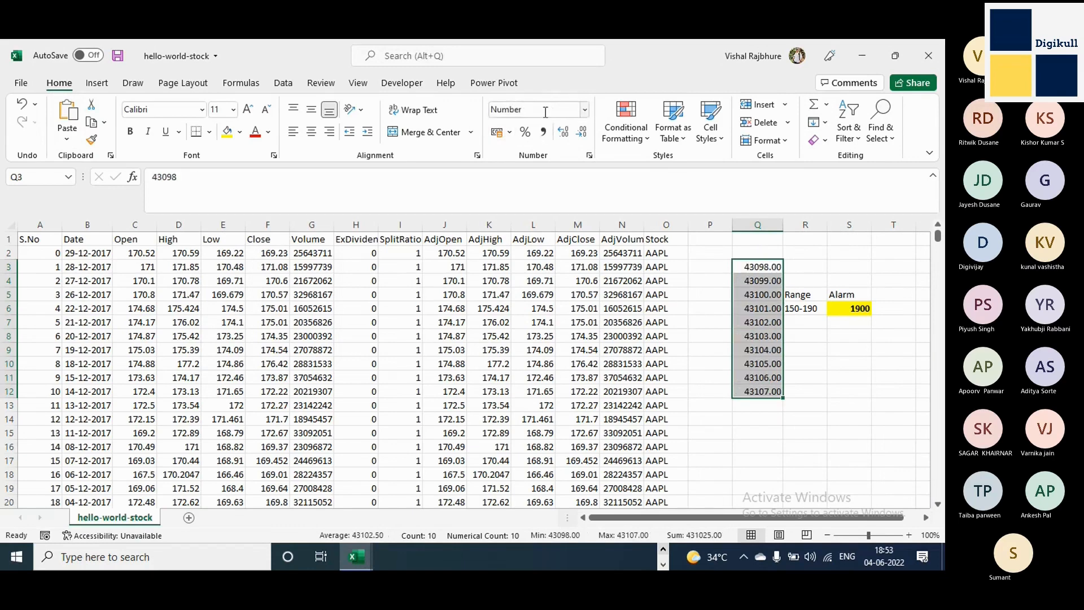
left_click(581, 132)
left_click(581, 133)
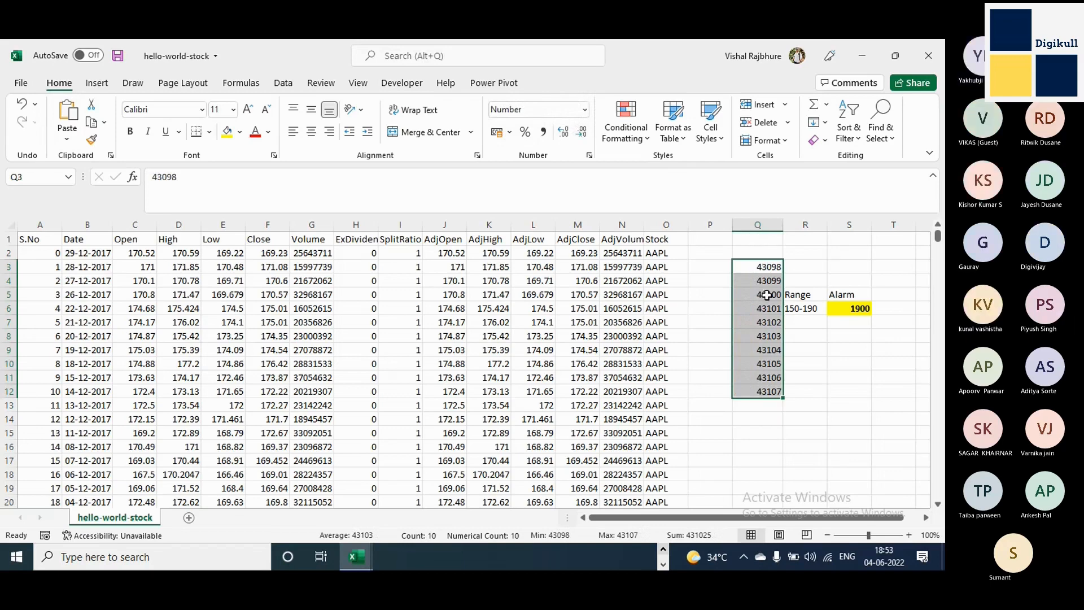
Compare the date in cell B2 with the numbers in cells Q3 and Q4 and their number formats.
left_click(95, 254)
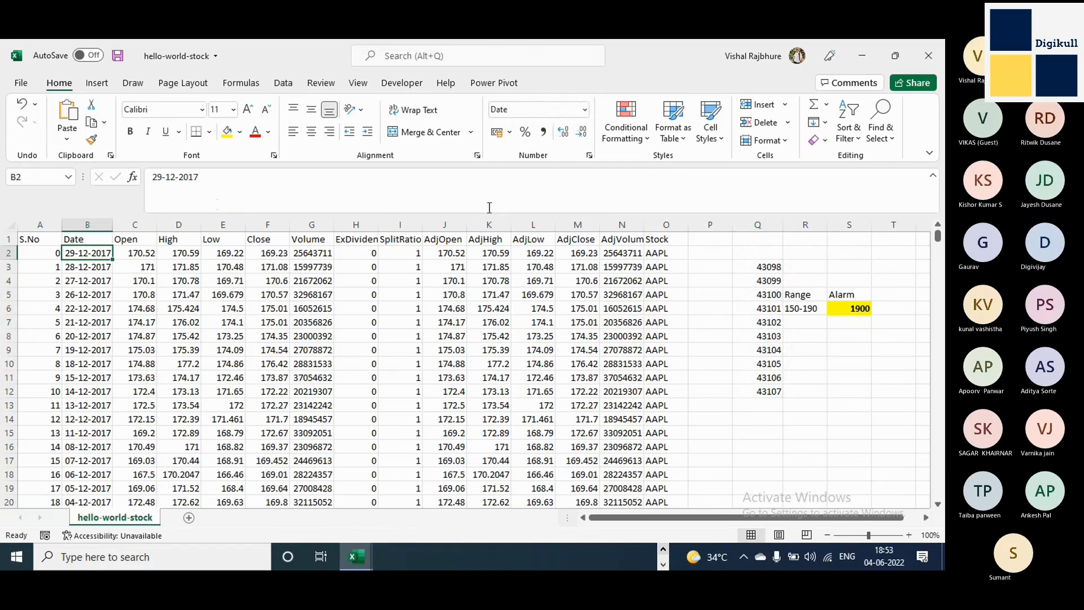
left_click(758, 270)
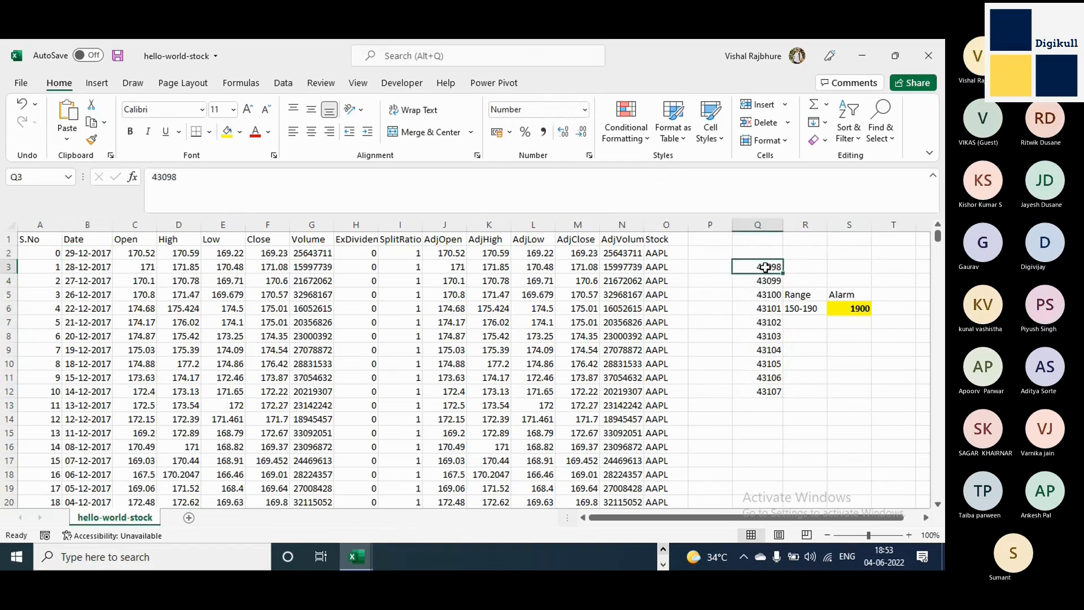
left_click(76, 253)
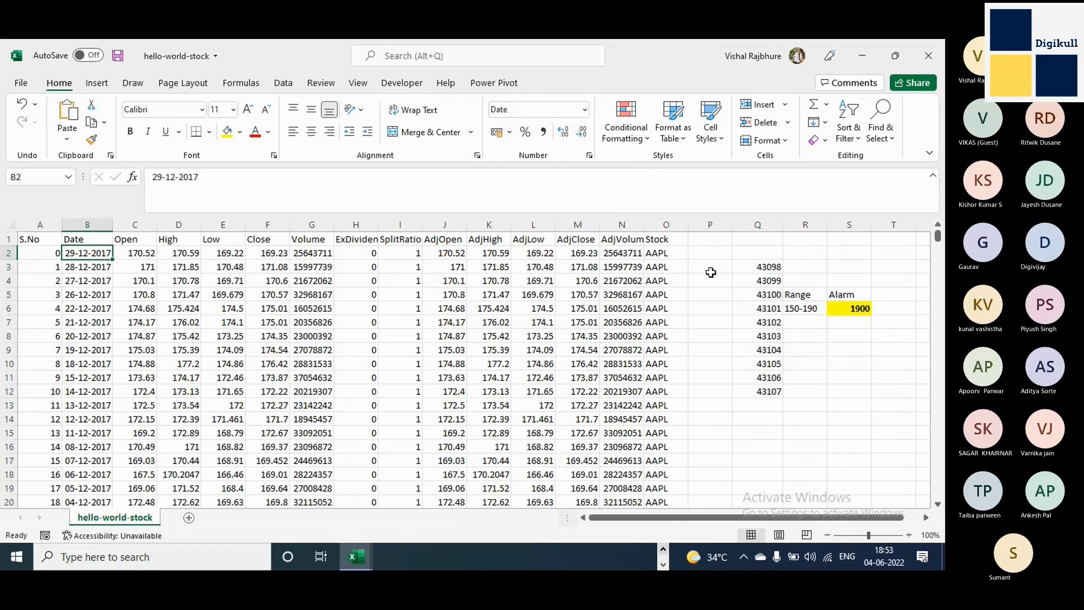
left_click(756, 267)
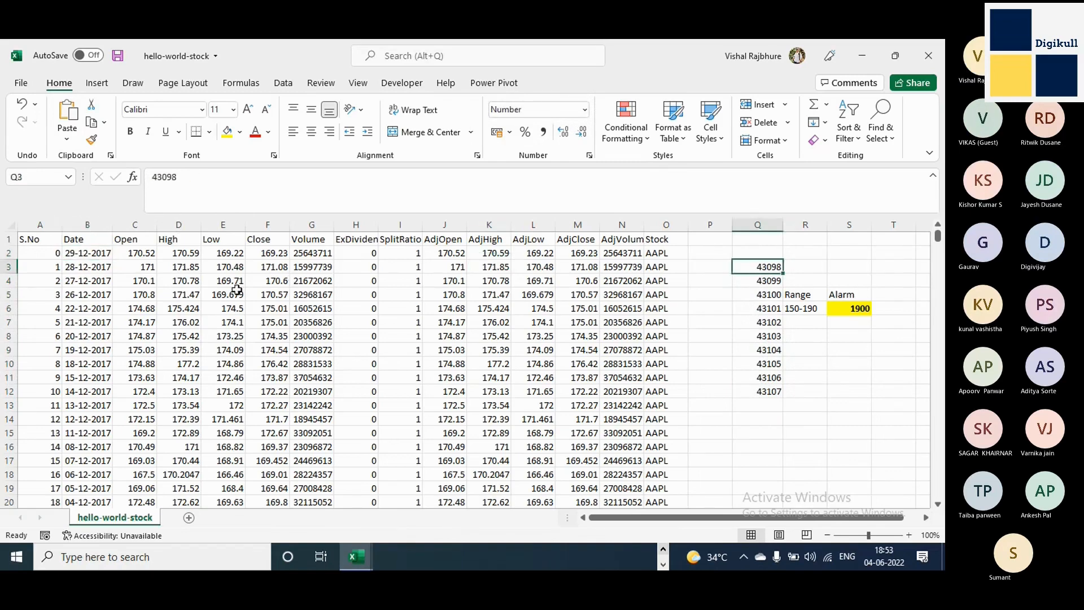
left_click(79, 254)
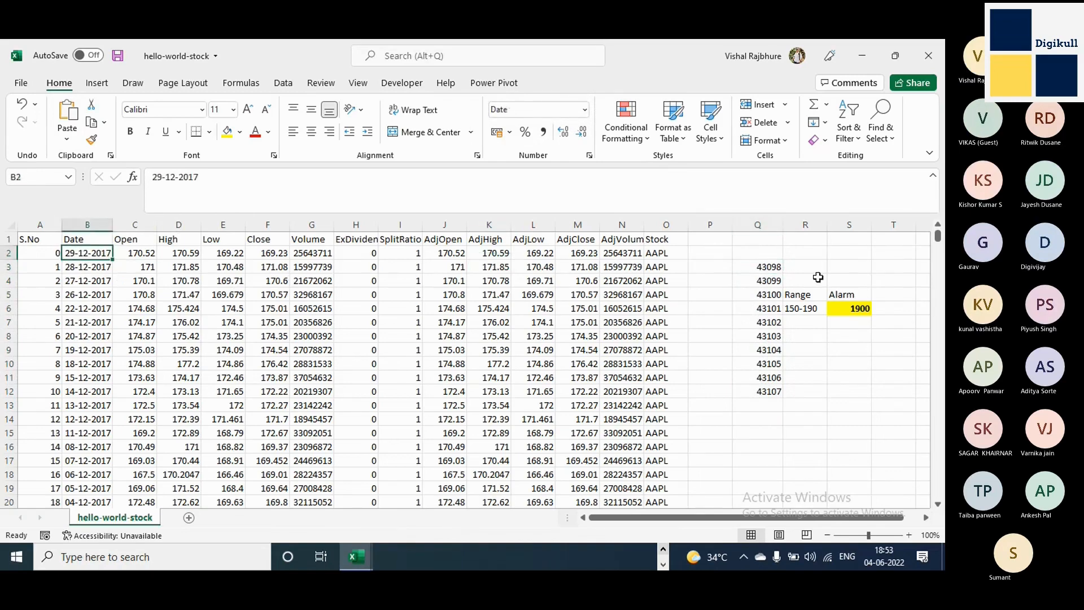
left_click(754, 269)
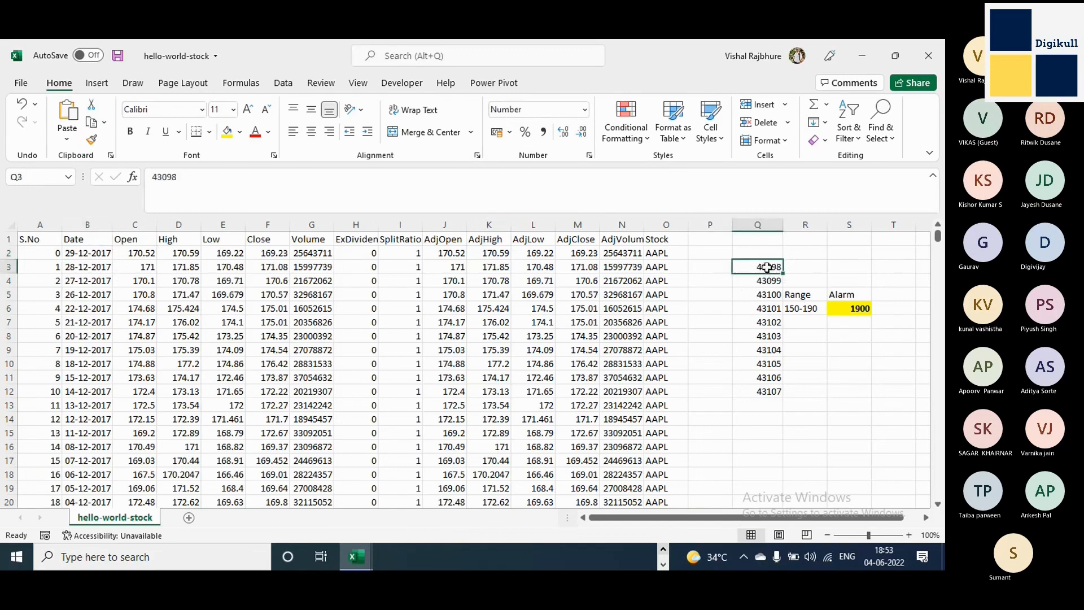
left_click_drag(784, 274, 782, 278)
left_click(778, 283)
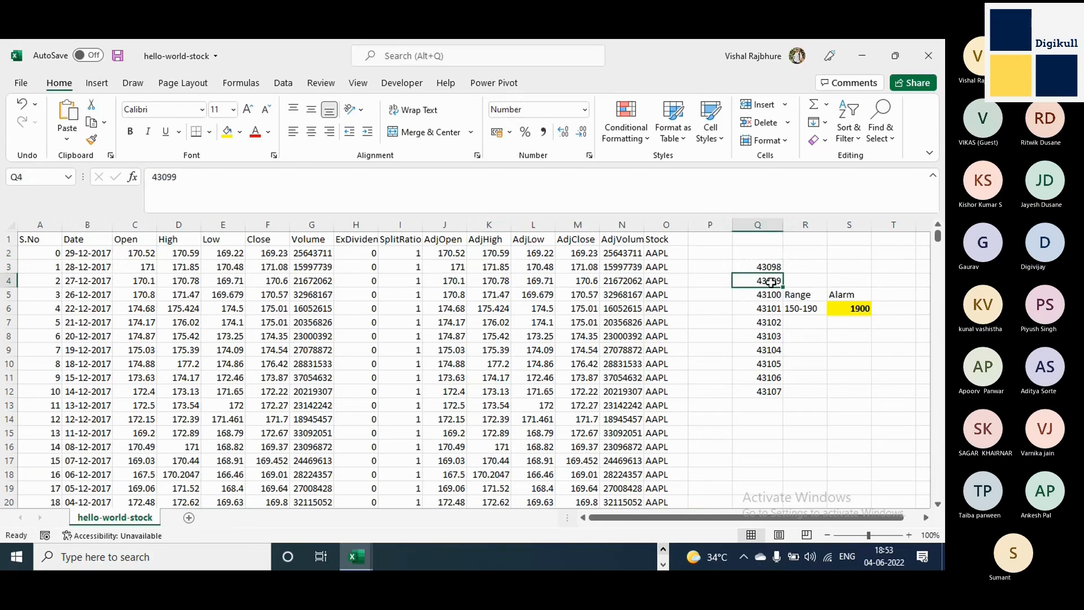
Format the numbers in cells Q3:Q12 as Short Date.
left_click_drag(769, 267, 775, 391)
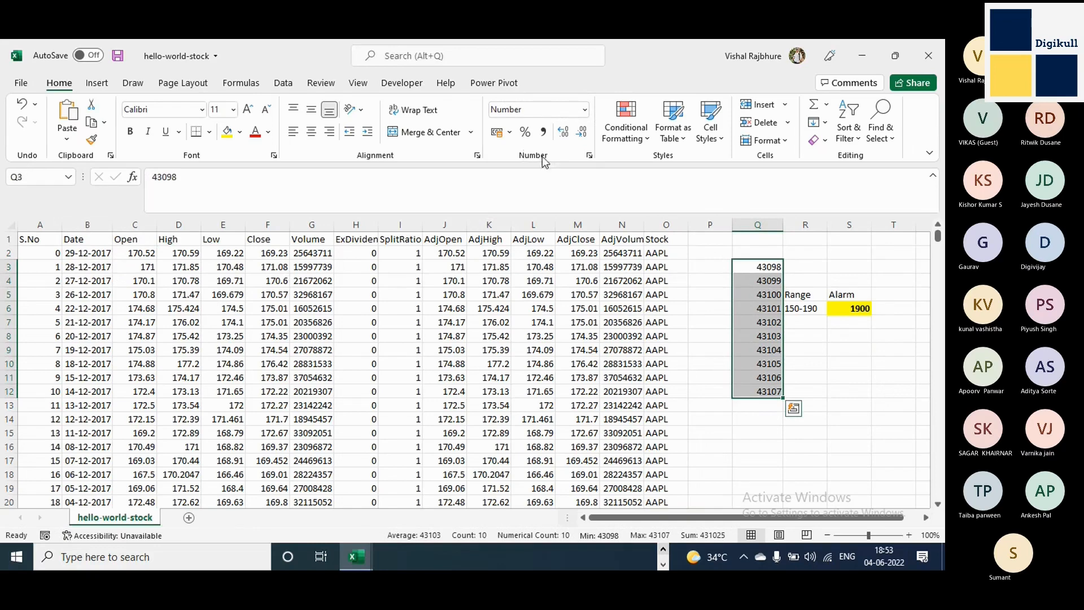
key("ctrl+q")
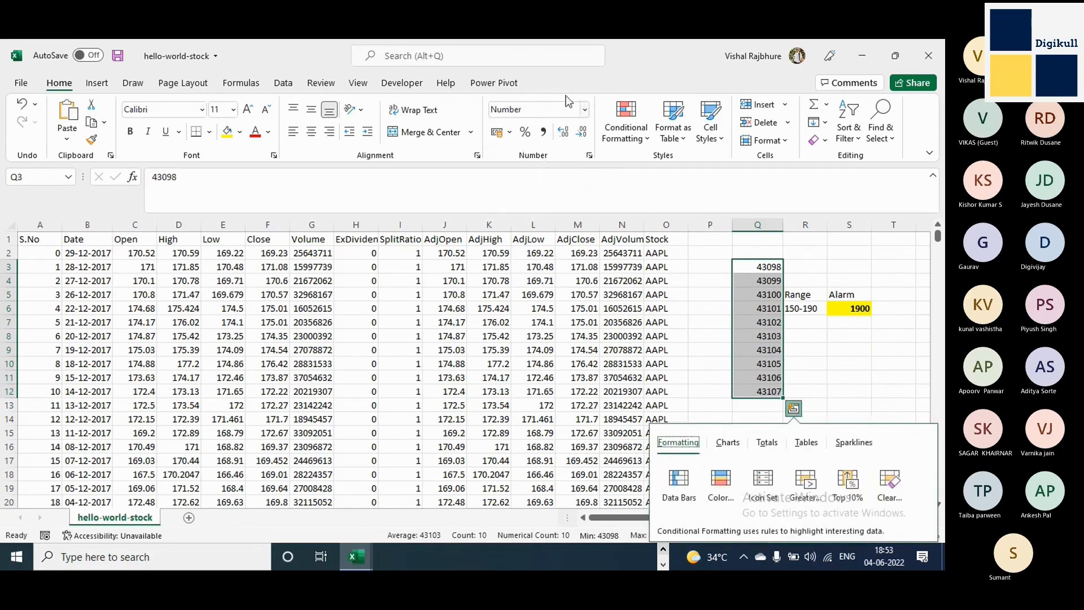
left_click(585, 110)
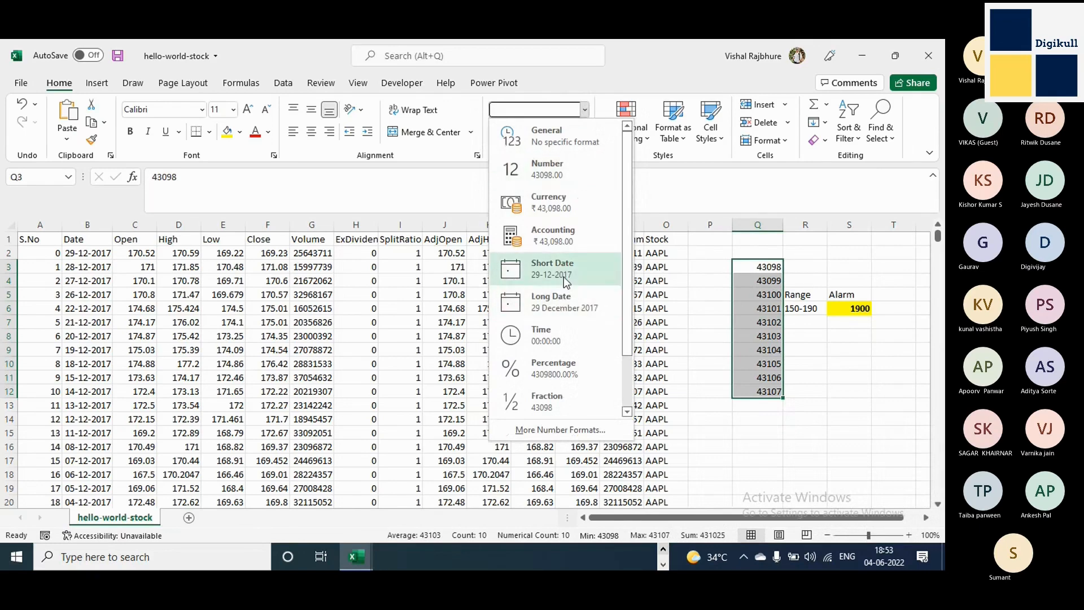
left_click(567, 282)
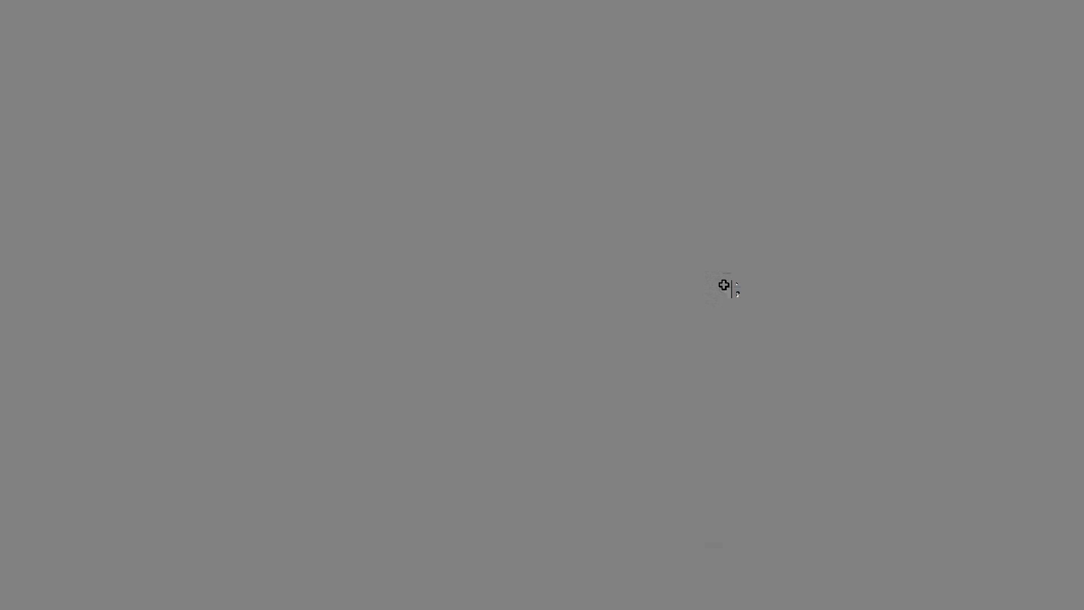
key("ctrl+q")
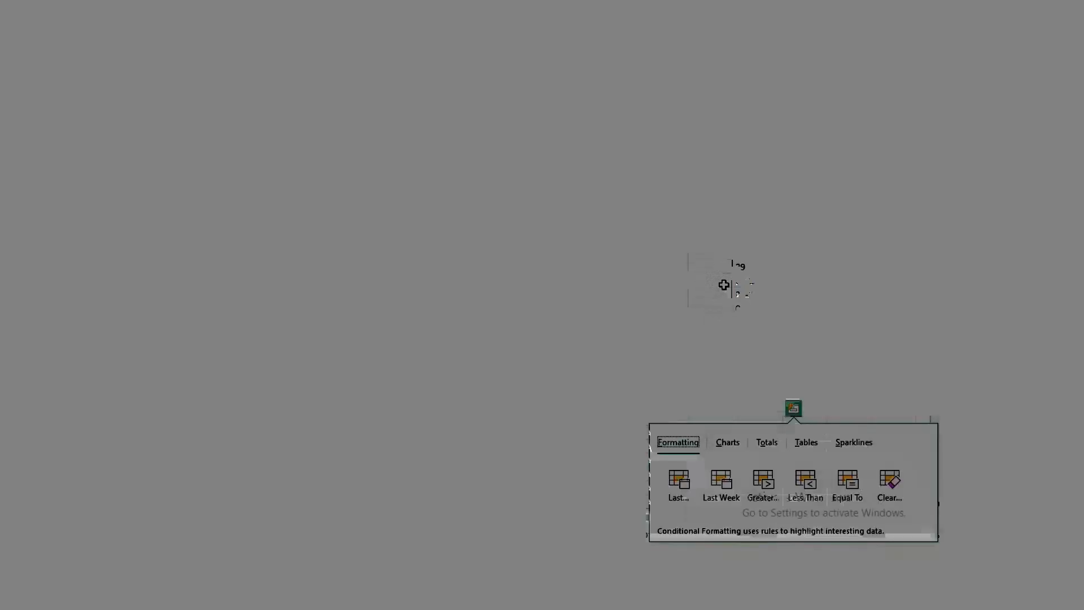
key("Escape")
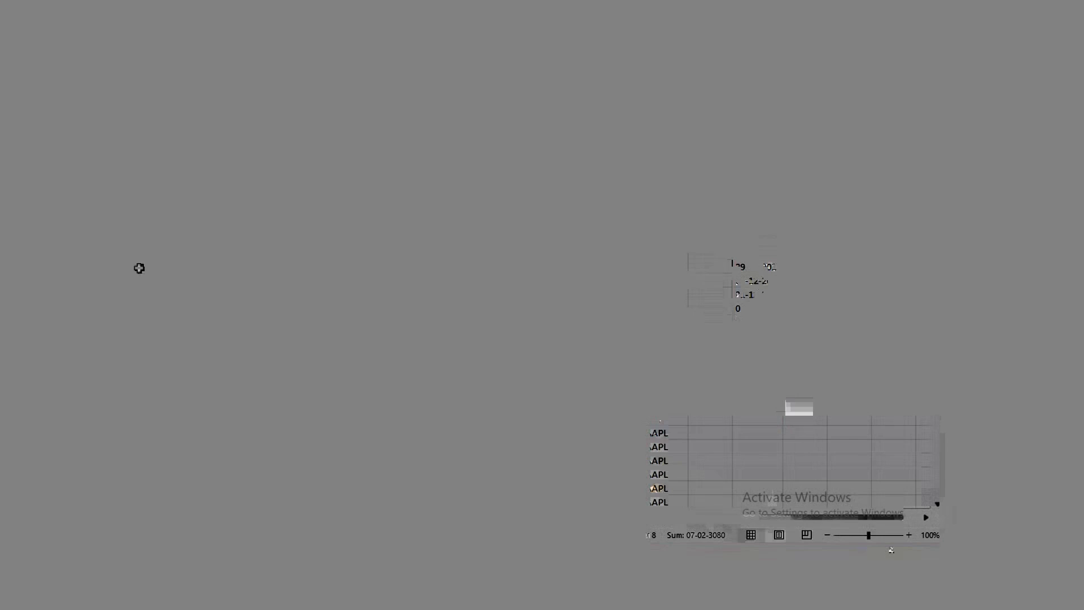
Format the whole Date column B as Short Date.
left_click(94, 224)
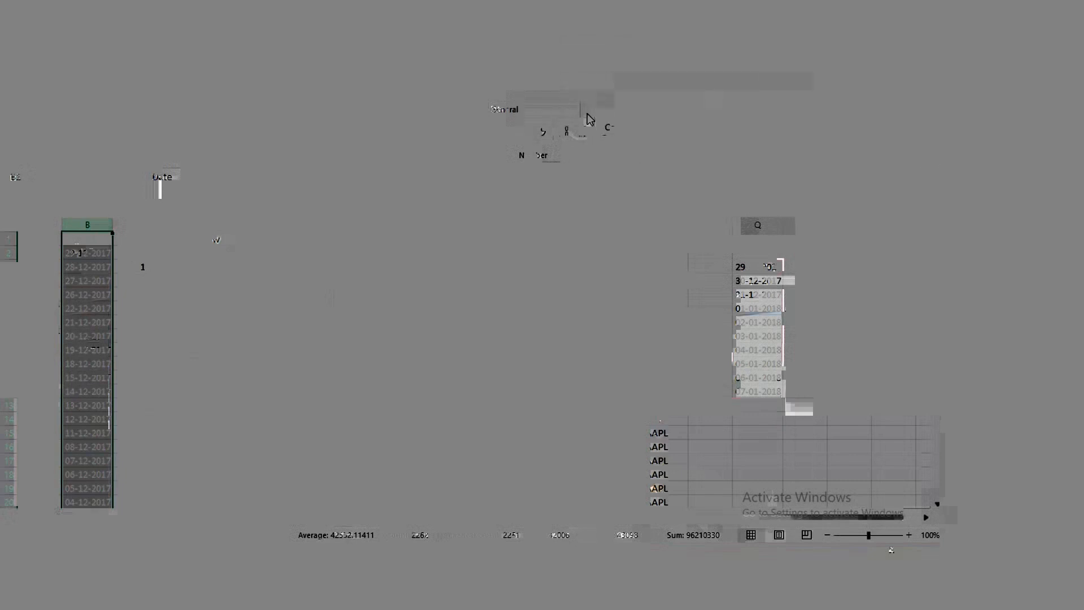
left_click(589, 119)
left_click(582, 274)
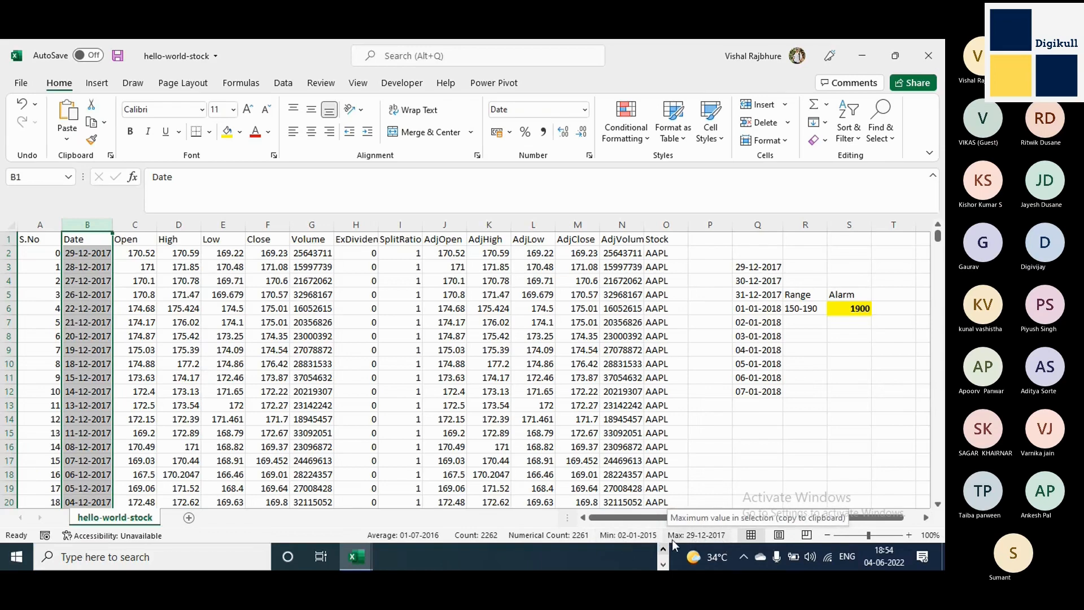
View the Book1 workbook briefly, return to hello-world-stock and shrink the formula bar to one line.
key("alt+Tab")
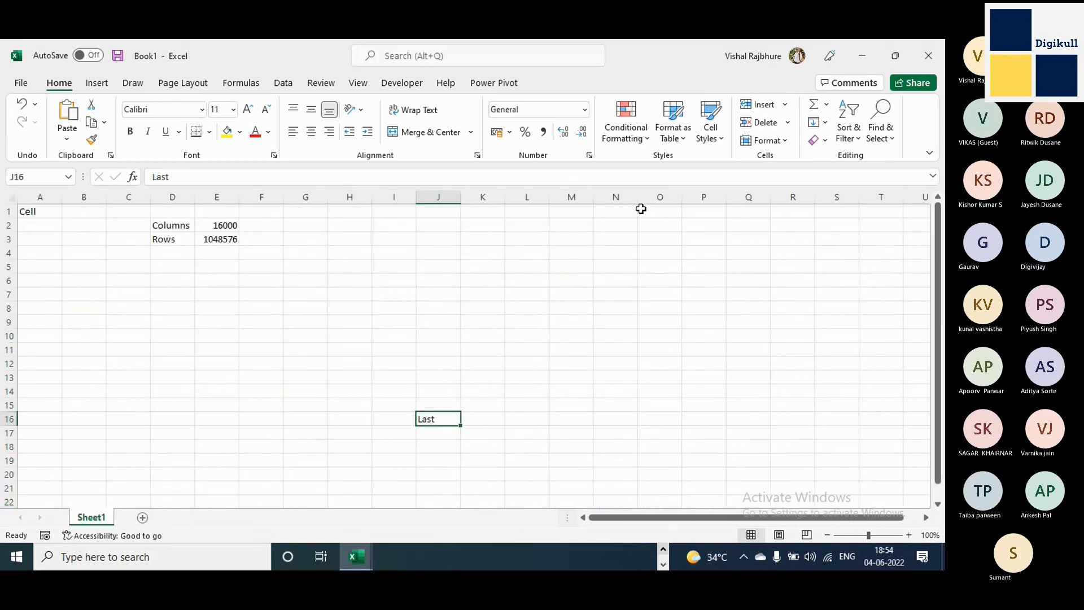
key("alt+Tab")
left_click_drag(623, 204, 616, 182)
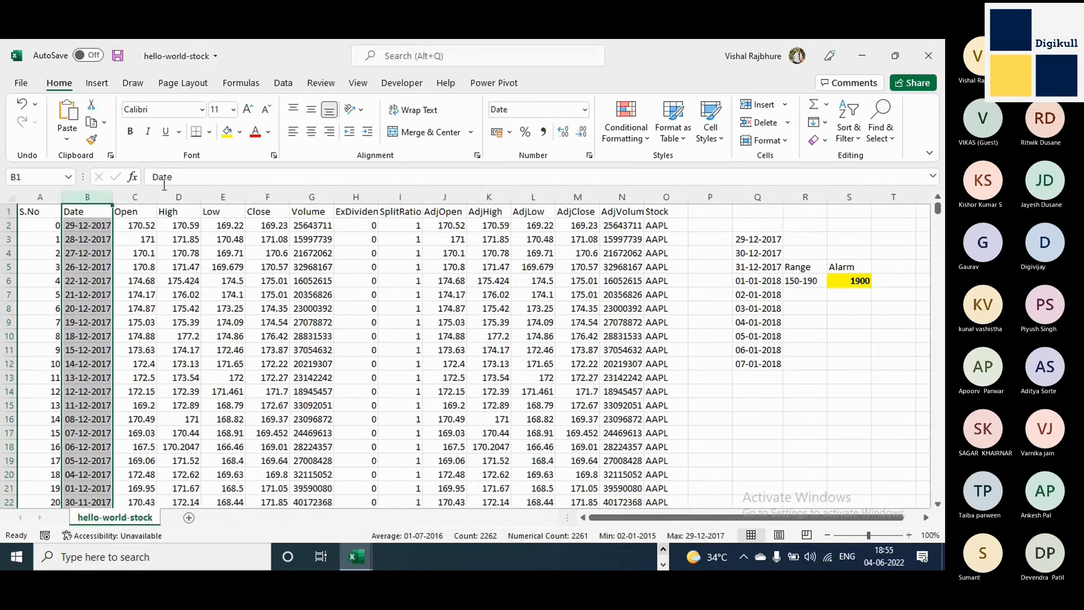
Clear the sample dates from cells Q3:Q12.
left_click_drag(798, 268, 801, 277)
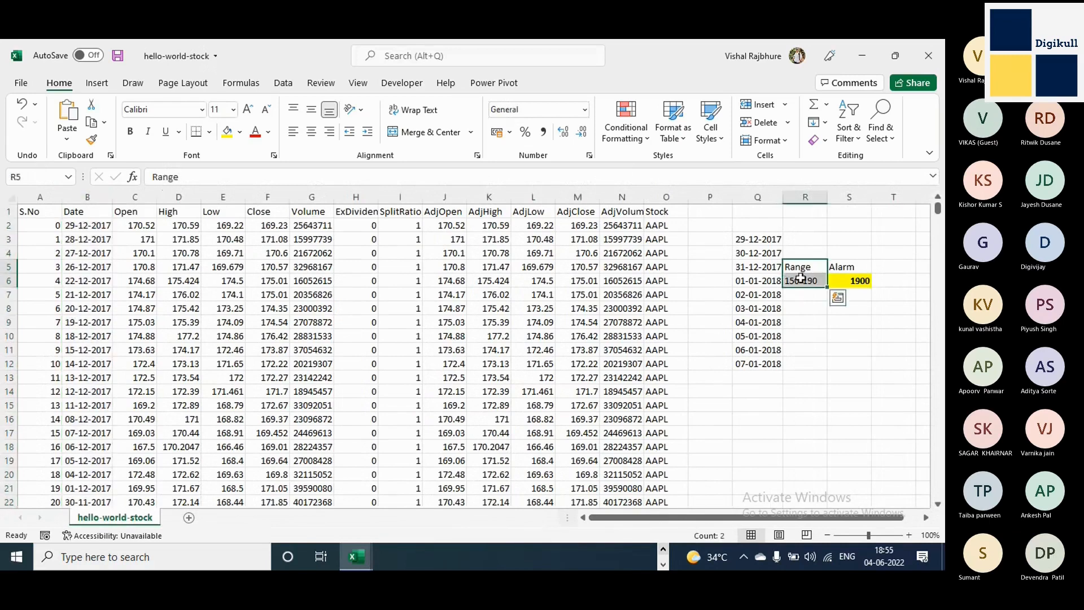
left_click_drag(768, 228, 766, 387)
key("Delete")
Review the Range label and value in R5:R6, the Alarm value in S6 and the Open column's statistics.
left_click(801, 270)
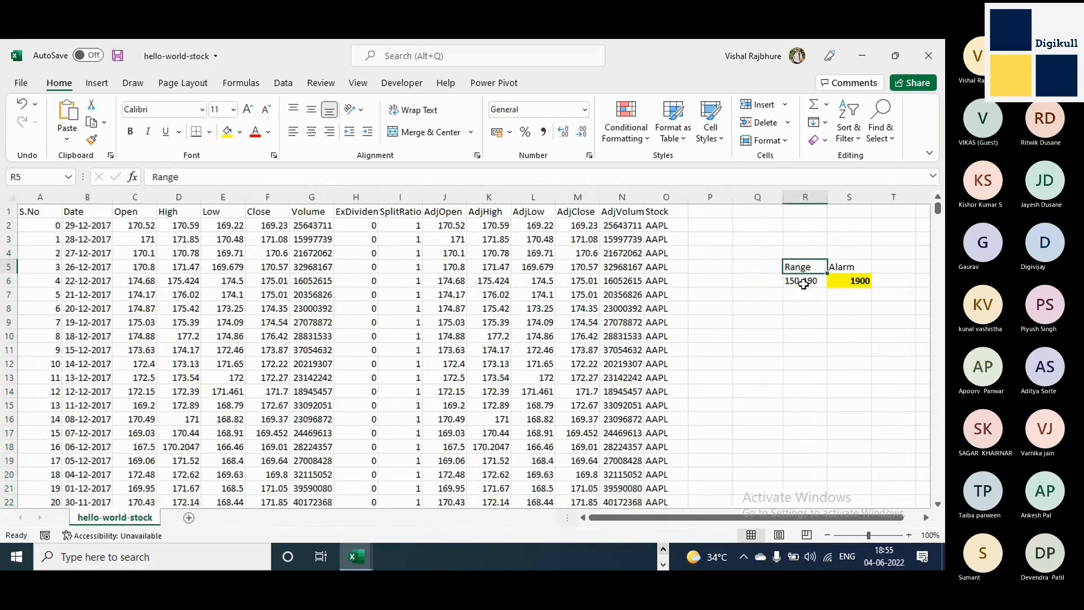
left_click(803, 284)
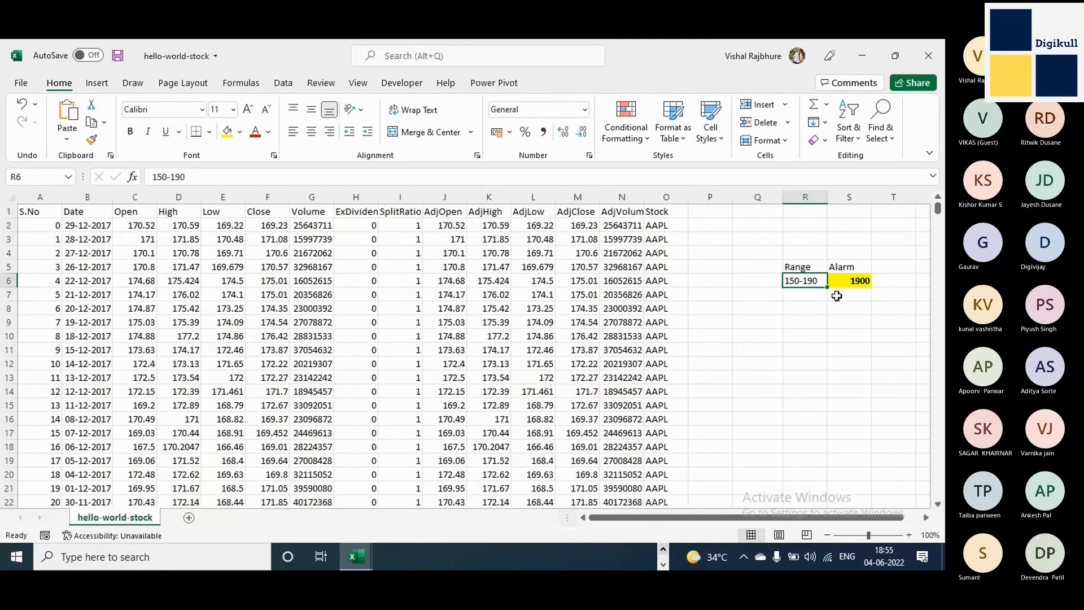
left_click(856, 281)
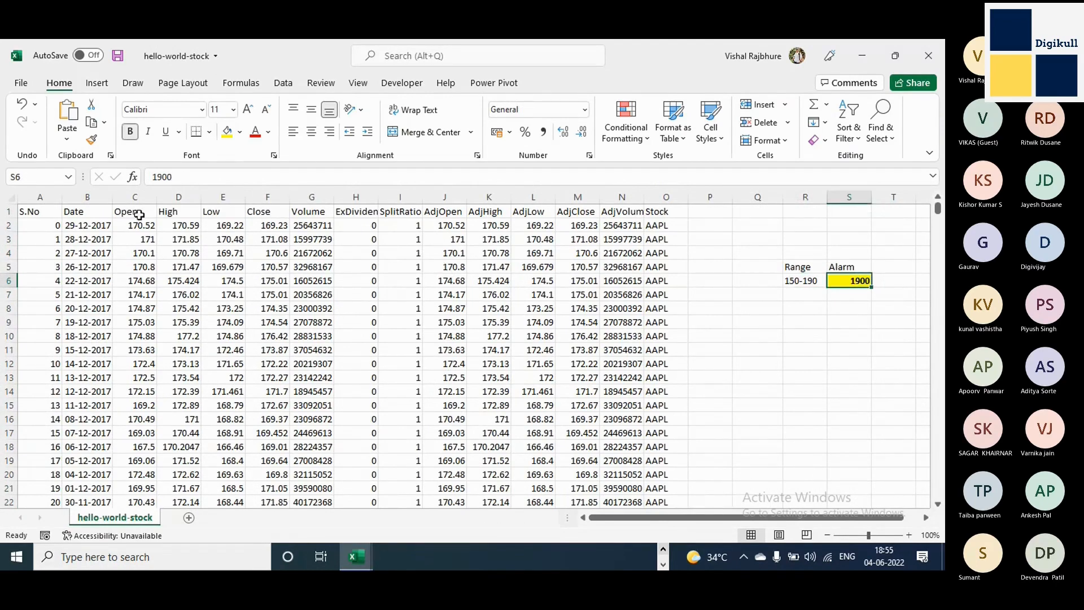
left_click(135, 195)
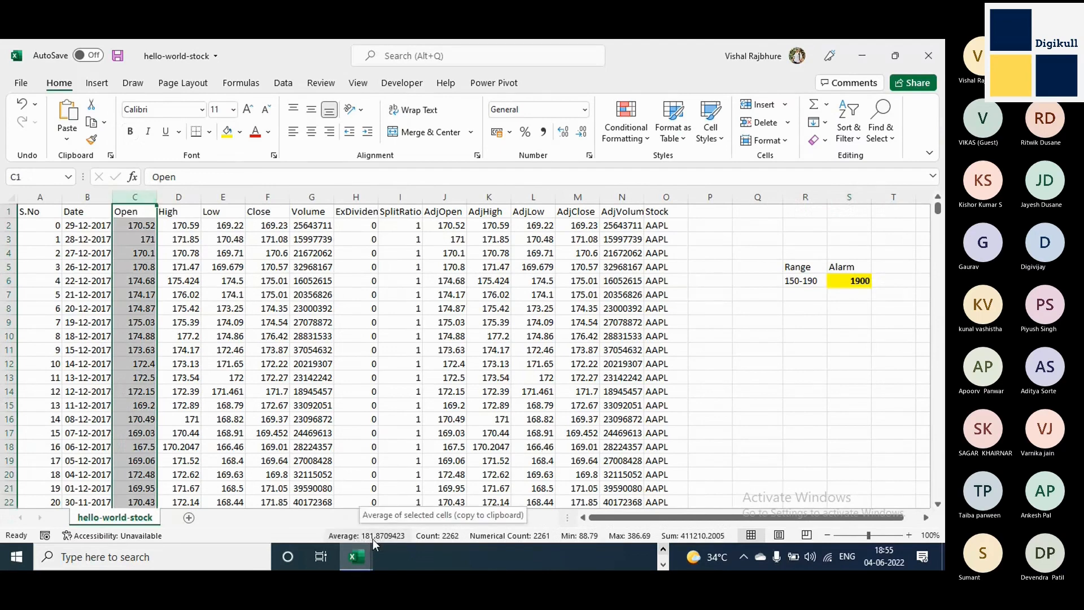
Enter the label Company in cell R4 above the Range label.
left_click(805, 252)
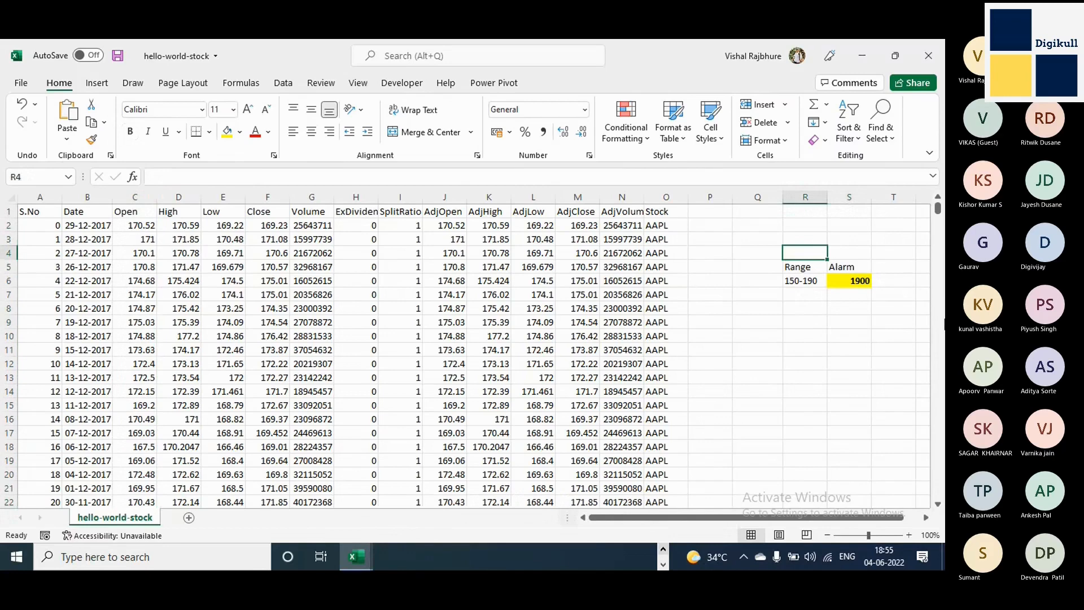
type("Company")
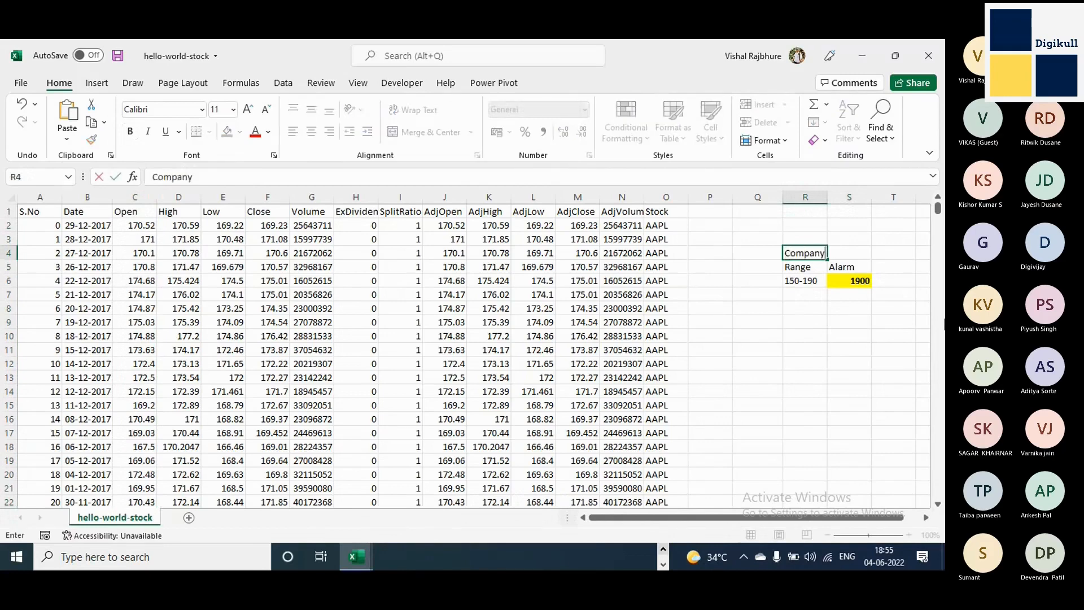
key("Right")
key("Up")
key("Left")
key("Left")
key("Right")
key("Down")
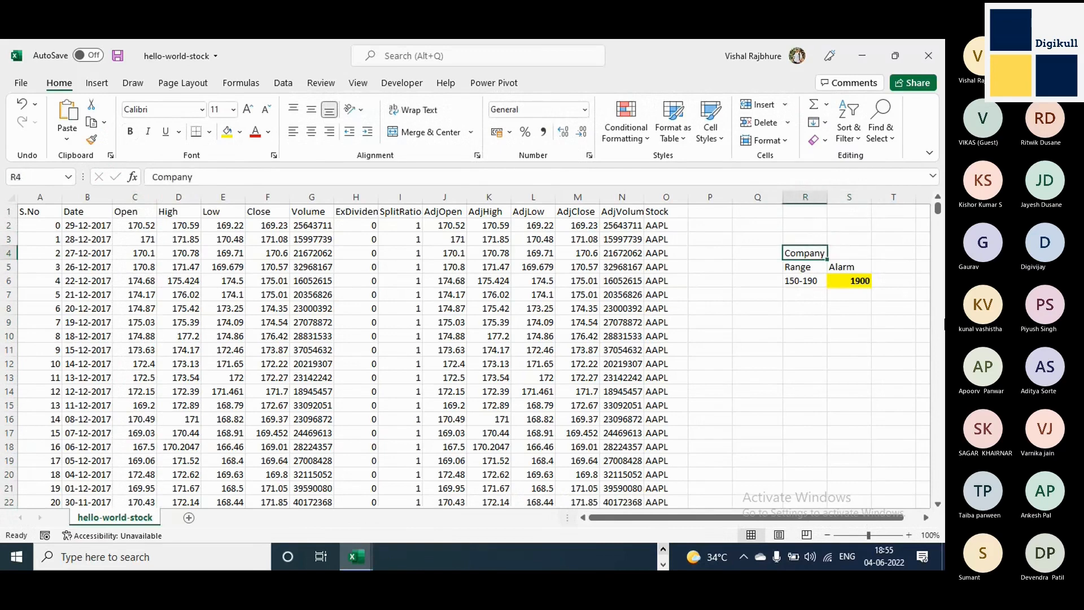
Review the Range label and its value in cells R5:R6 below the Company label.
key("Down")
key("shift+Down")
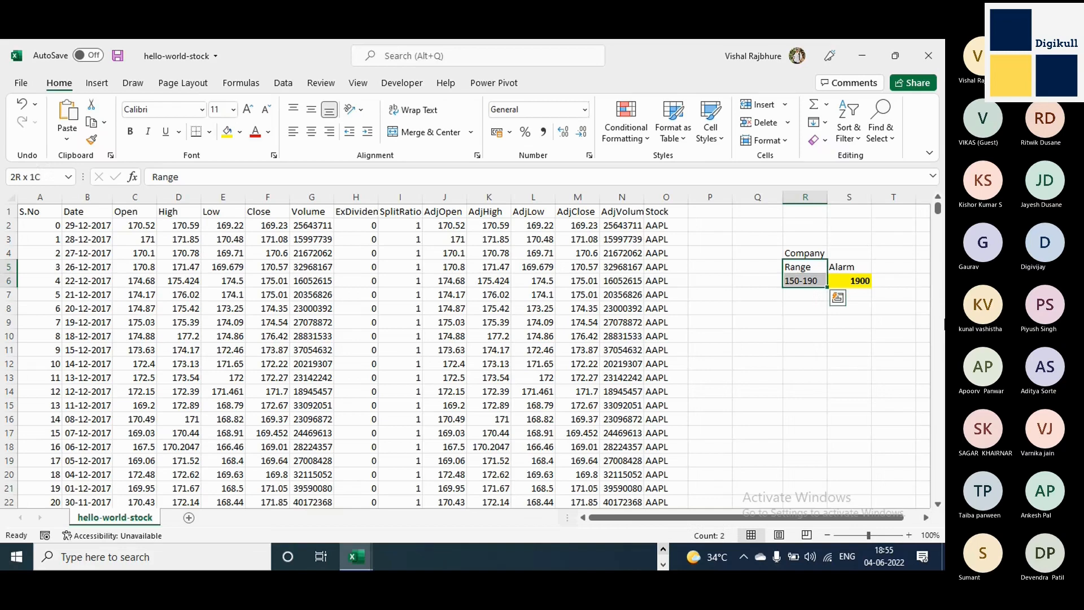
key("Down")
key("Up")
key("Up")
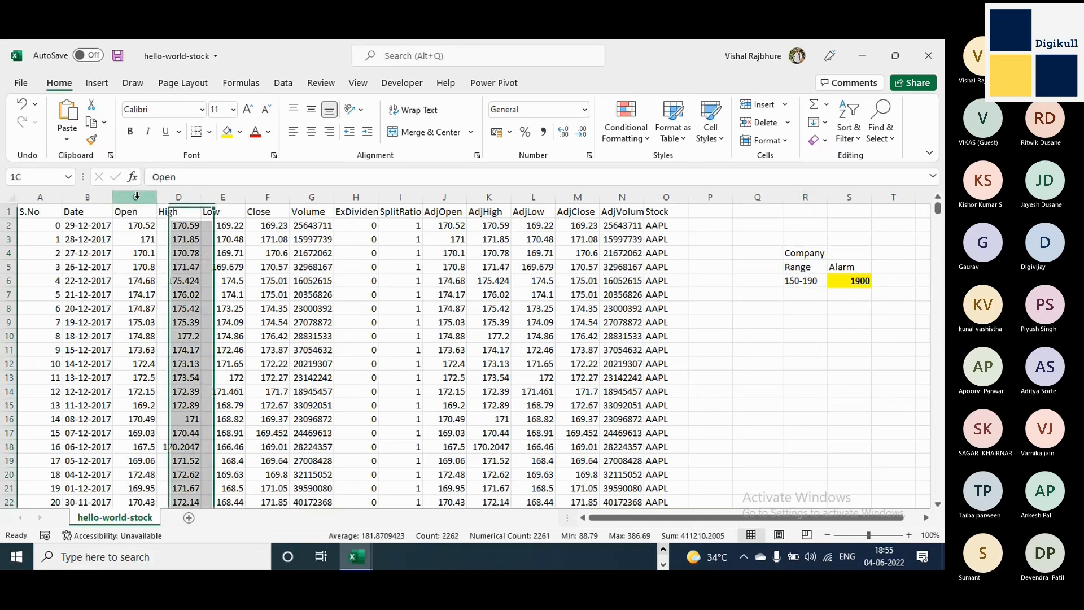
Examine the columns from Open through ExDividend one by one, the Date to Stock columns together, and the block A1:O12.
left_click(136, 196)
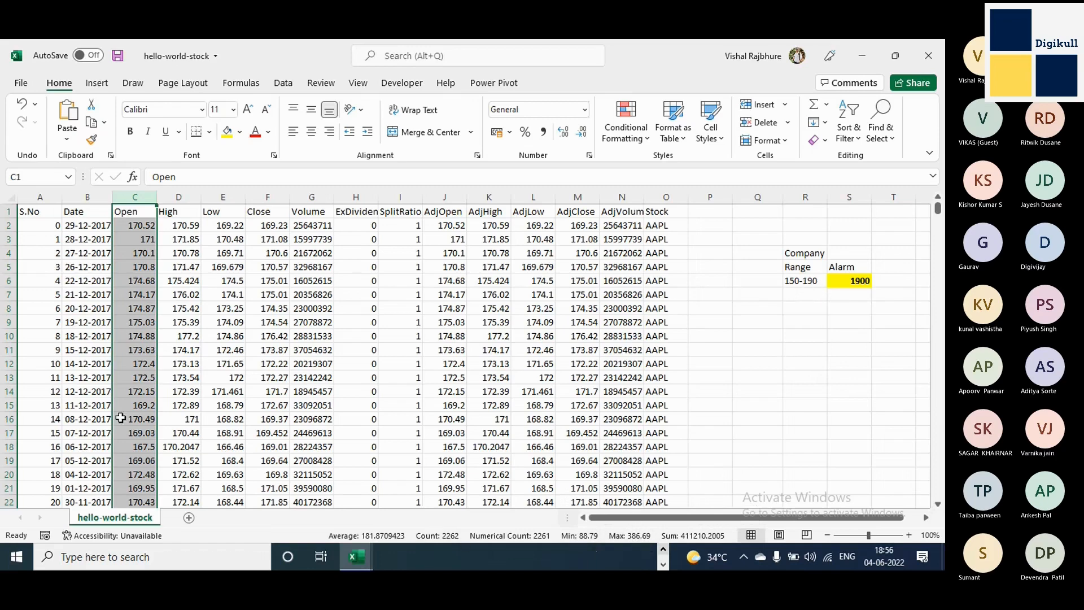
left_click(170, 198)
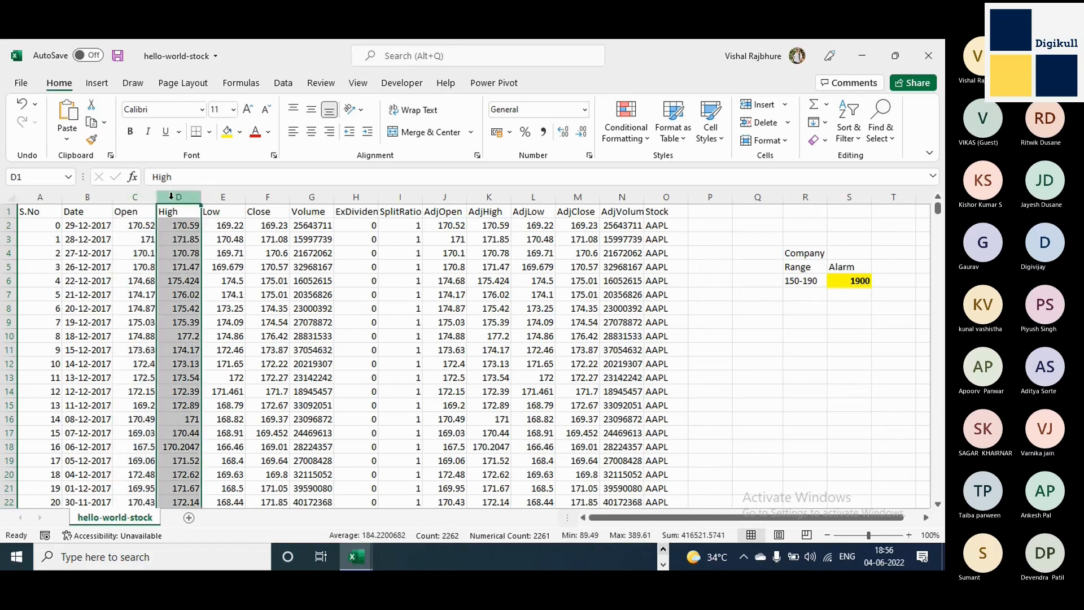
left_click(231, 196)
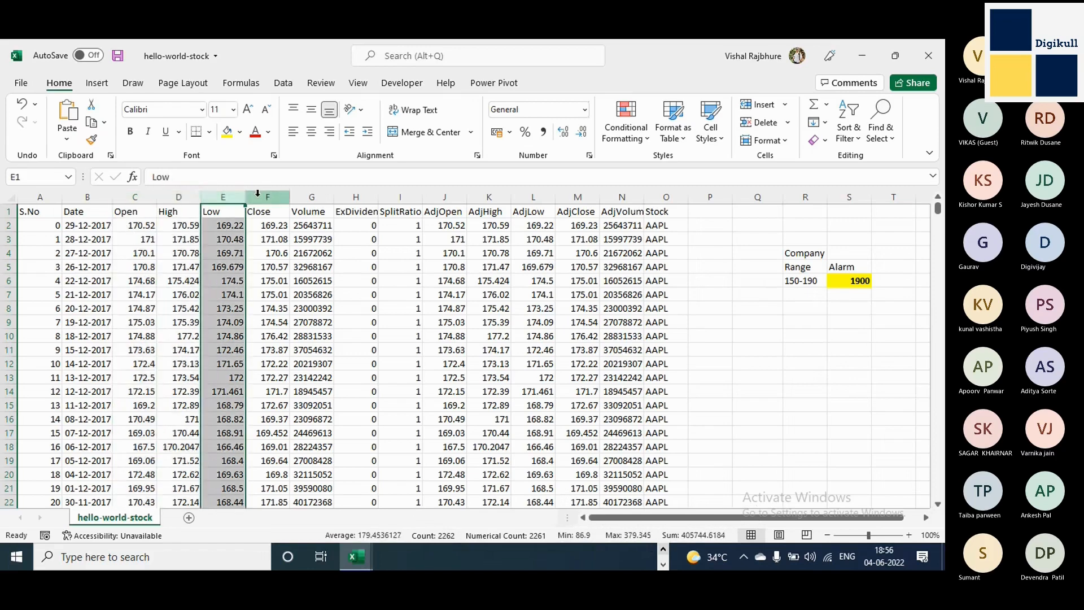
left_click(257, 196)
left_click(312, 196)
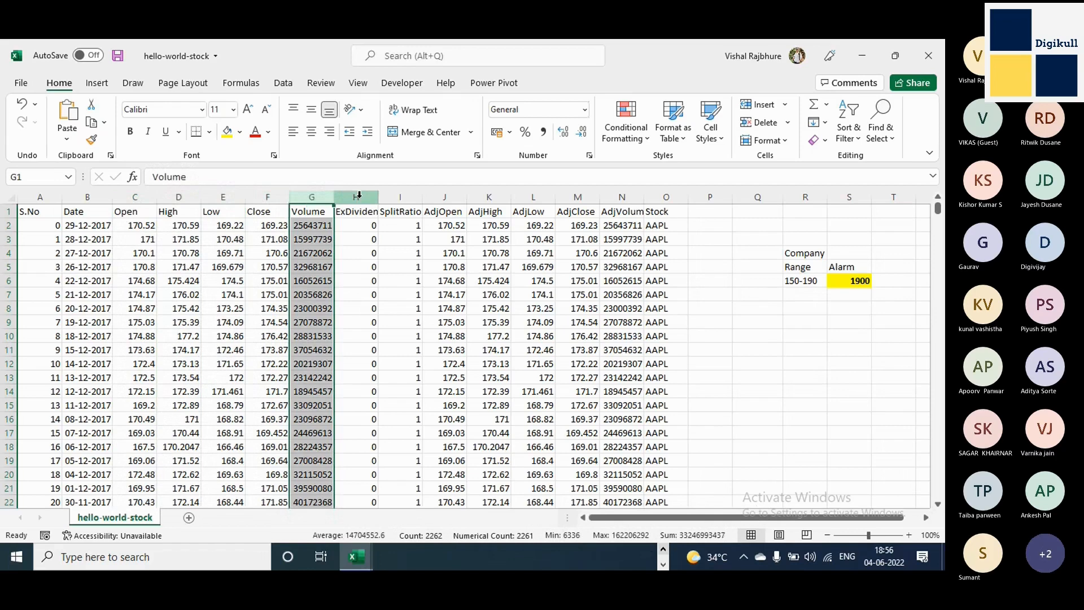
left_click(358, 196)
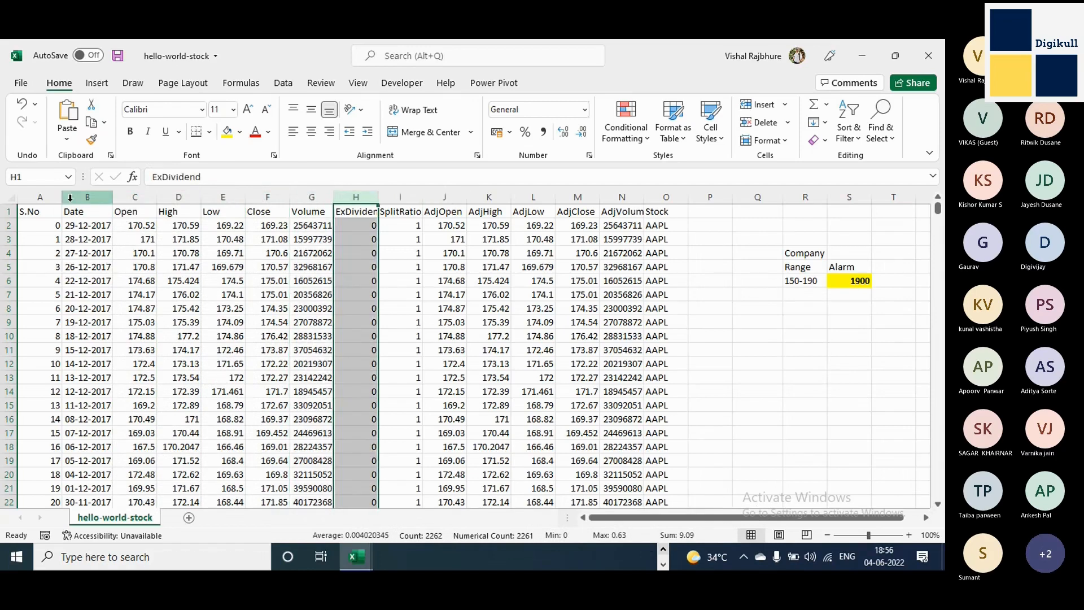
left_click_drag(70, 197, 650, 215)
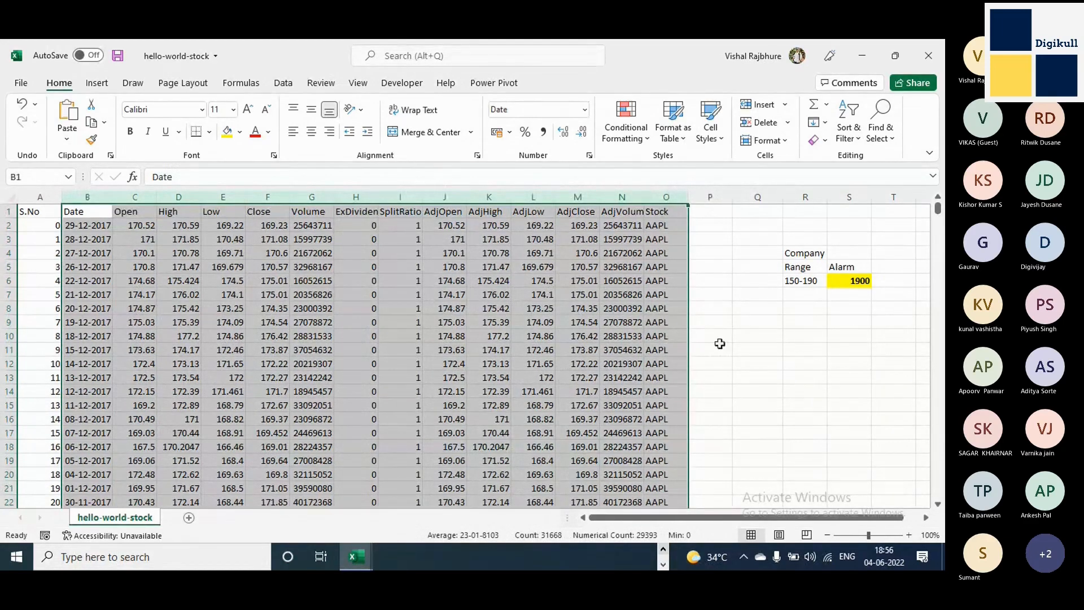
left_click(24, 211)
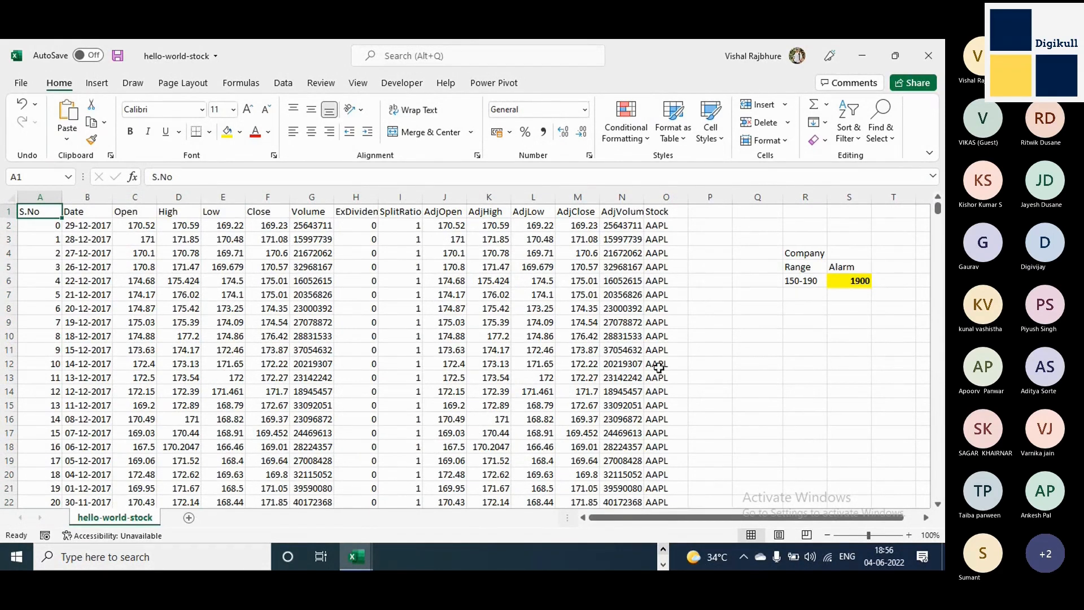
left_click(657, 367, "shift")
Add a new worksheet to the workbook and enter 7 in cell C3.
left_click(189, 518)
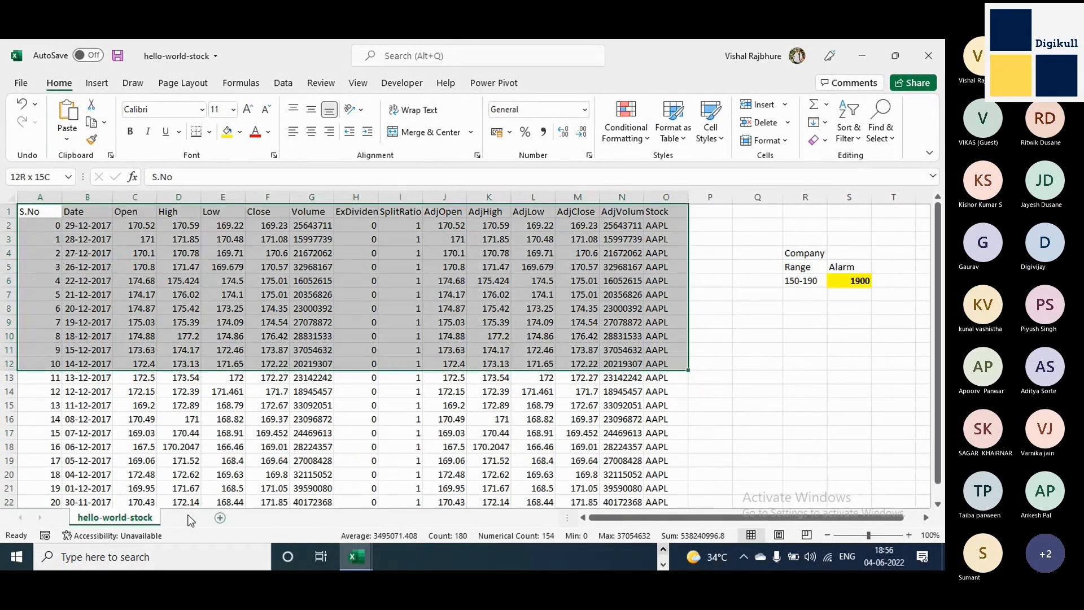
left_click(146, 235)
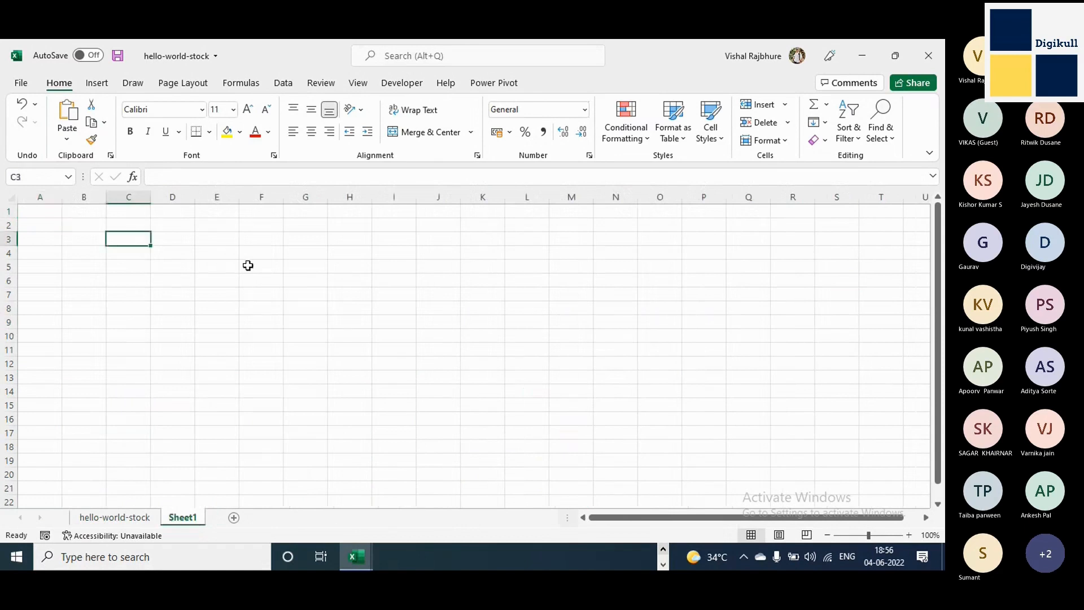
type("7")
key("Return")
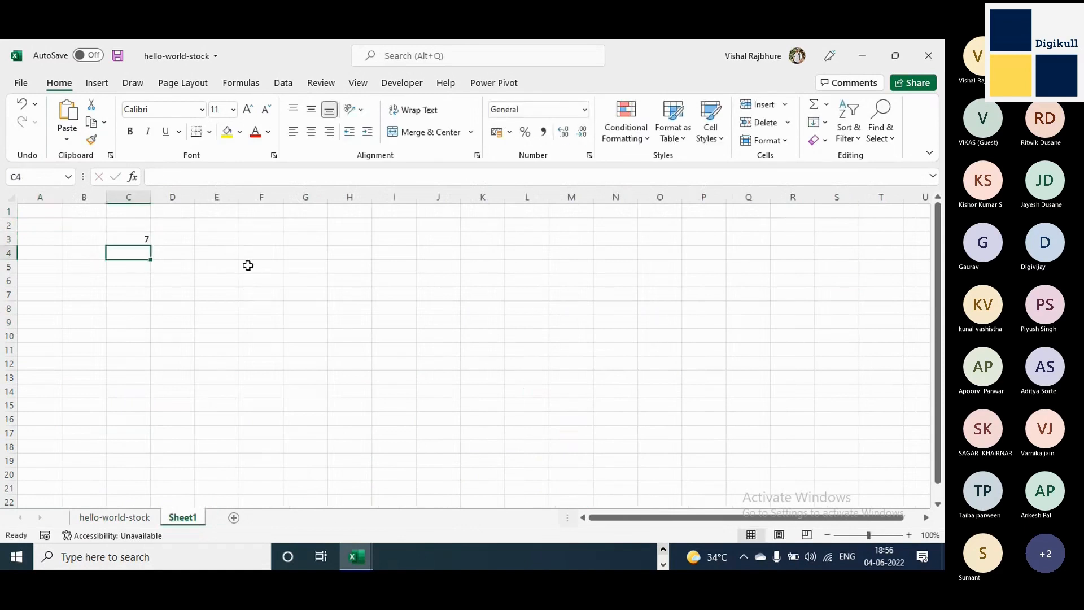
Enter the text Data Analyst in cell E5.
key("Right")
key("Right")
key("Down")
type("Data ")
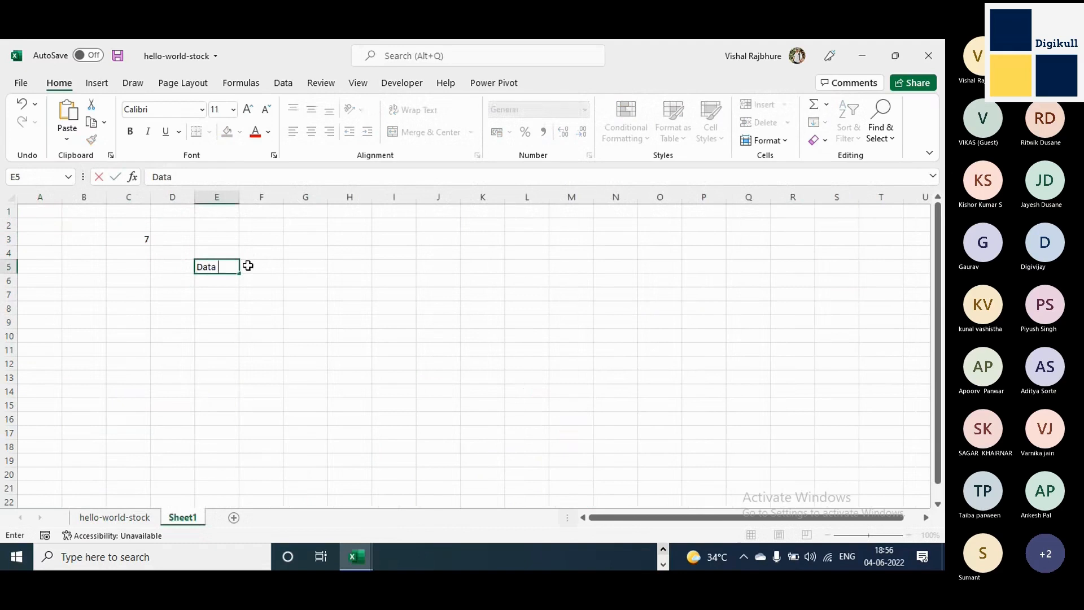
type("Analy")
key("Return")
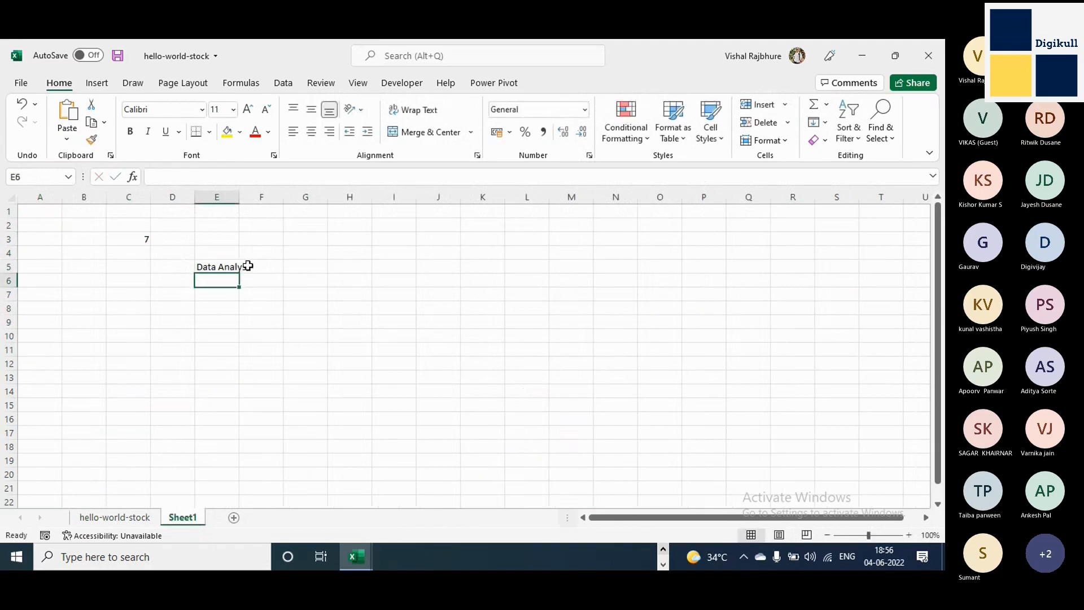
Enter the numbers 1 to 7 down cells C7:C13.
key("Up")
key("Up")
key("Left")
key("Down")
key("Down")
key("Down")
key("Up")
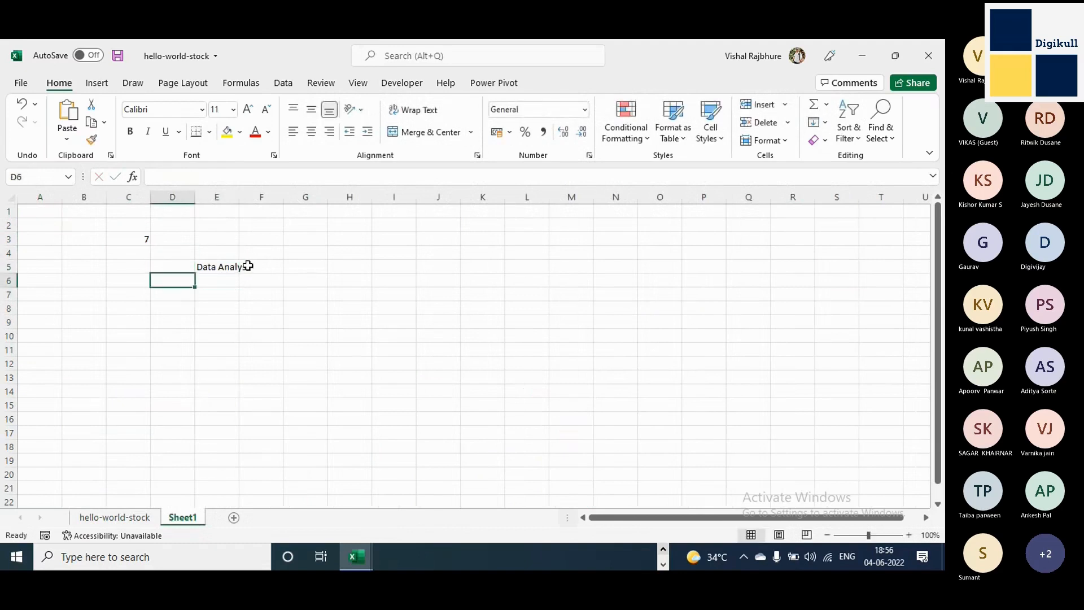
key("Down")
key("Left")
type("1")
key("Return")
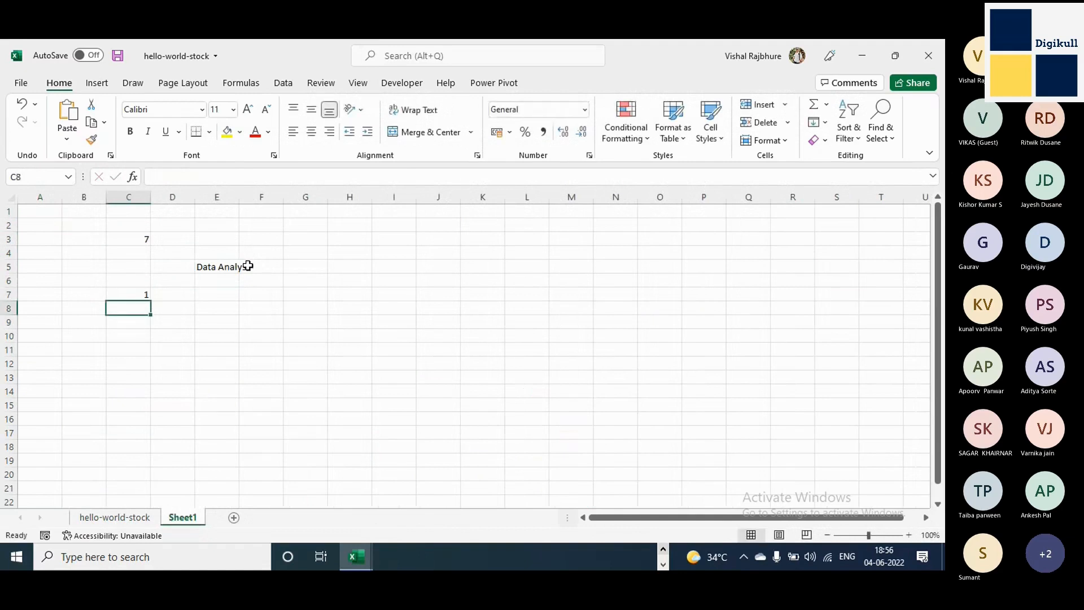
type("2")
key("Return")
type("3")
key("Return")
type("4")
key("Return")
type("5")
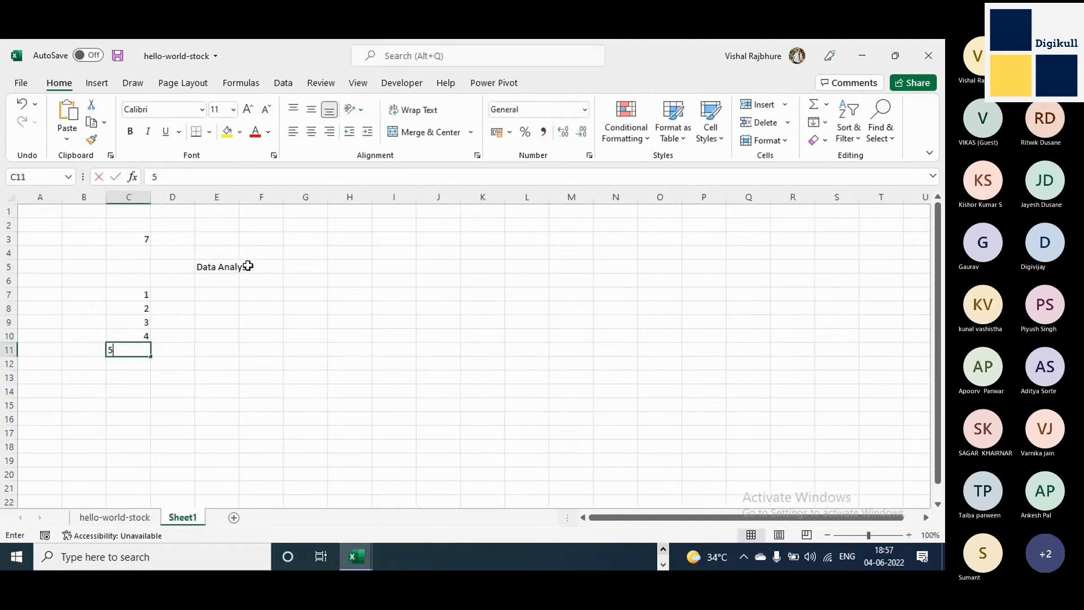
key("Return")
type("6")
key("Return")
type("7")
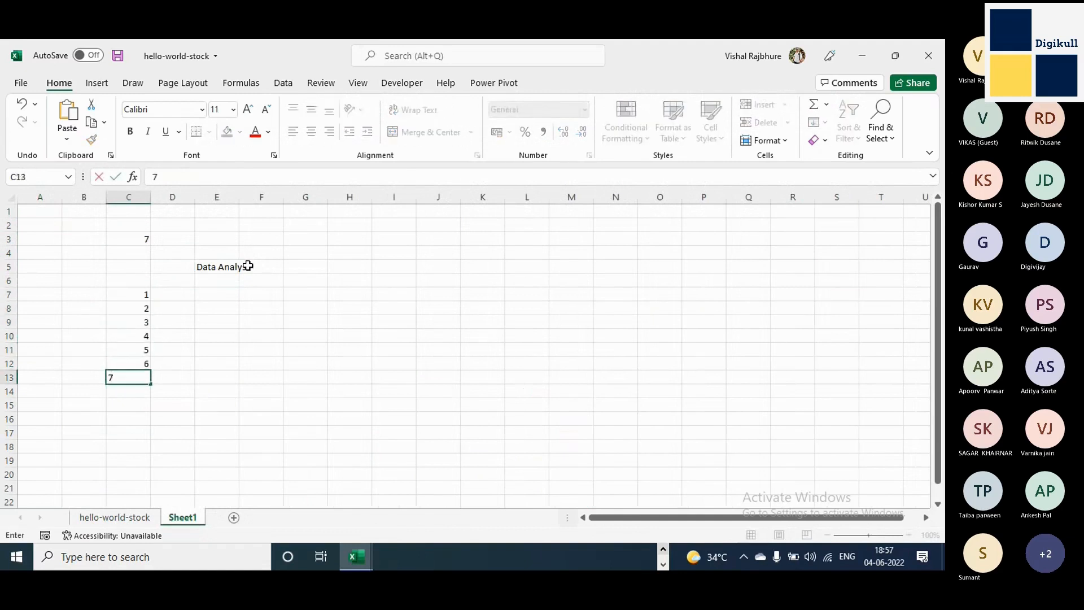
key("Right")
Review the serial numbers in cells A2:A12 on the hello-world-stock sheet.
key("Up")
key("Up")
key("Up")
key("Up")
key("Up")
key("Up")
key("Up")
key("Up")
key("Up")
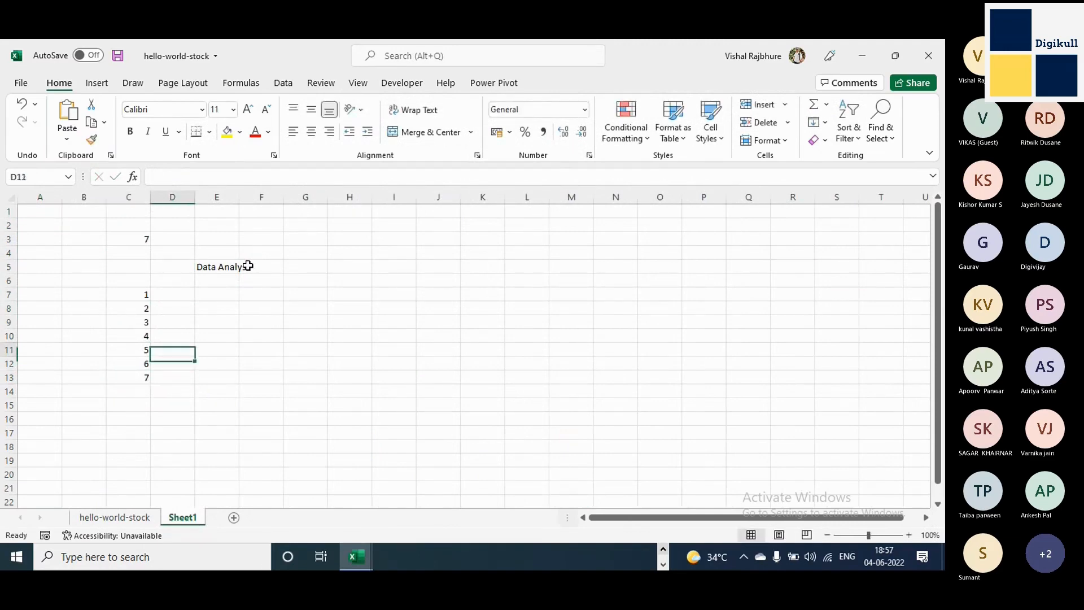
key("Down")
key("Down")
key("Down")
key("Right")
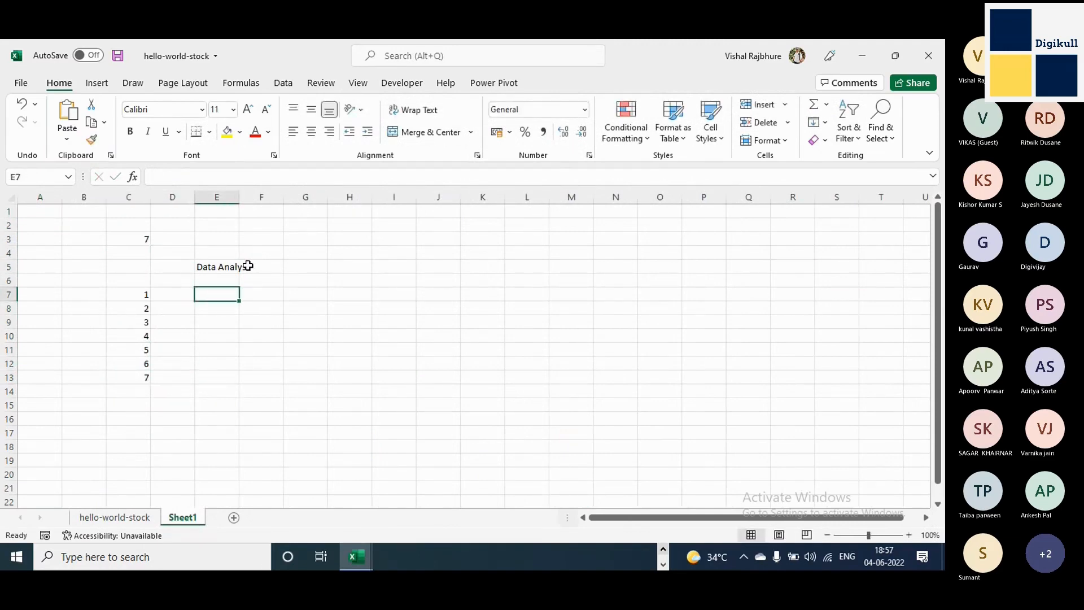
key("ctrl+Page_Up")
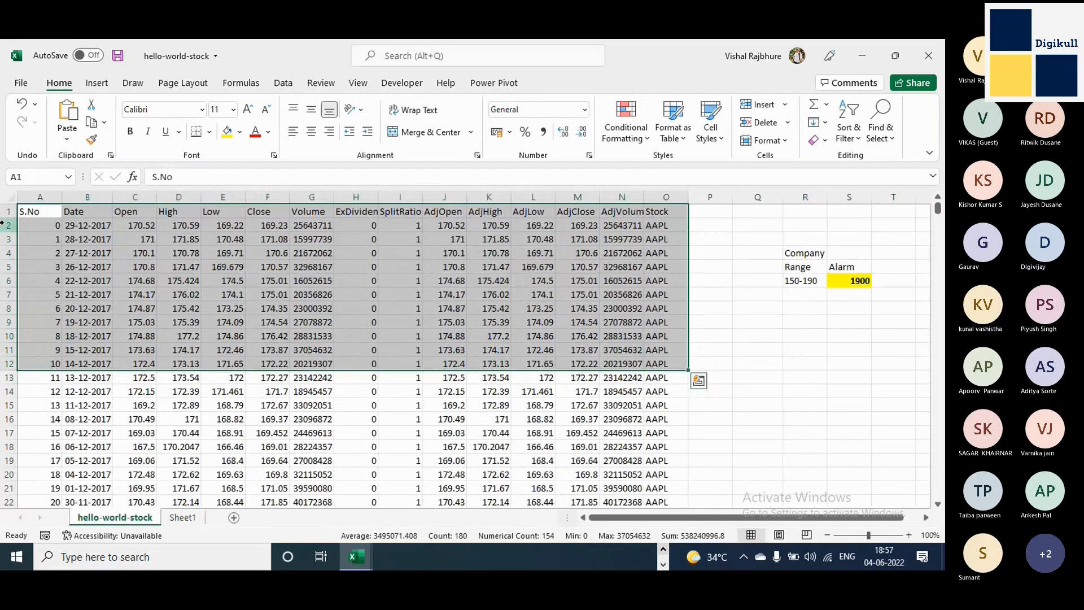
left_click_drag(52, 227, 48, 366)
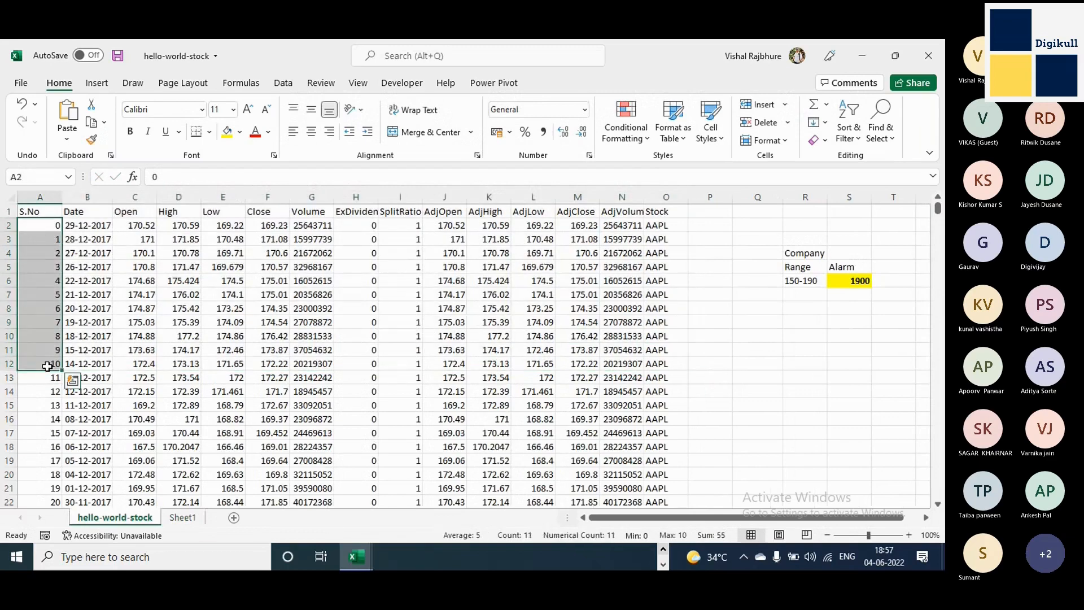
On Sheet1, enter the ranges 0-29 in cell E7 and 30-40 in cell E8.
left_click(198, 518)
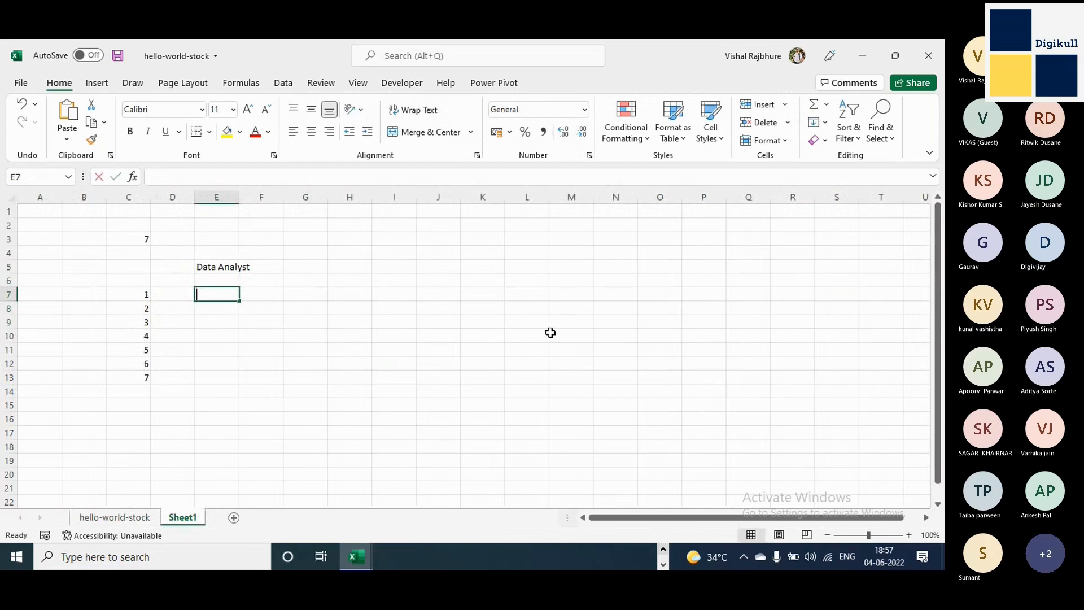
type("0-")
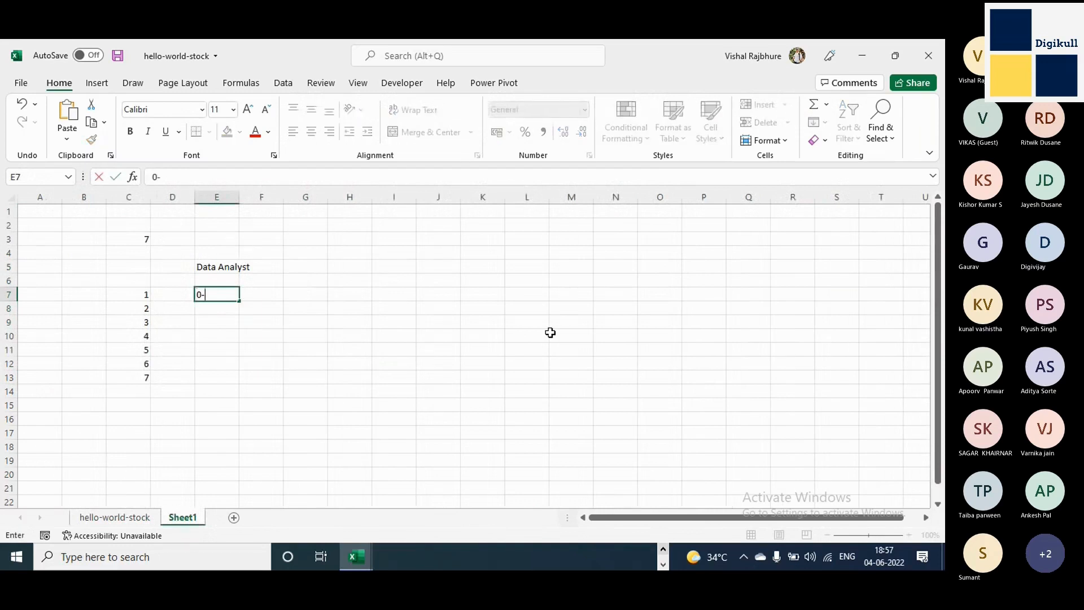
type("29")
key("Return")
key("Up")
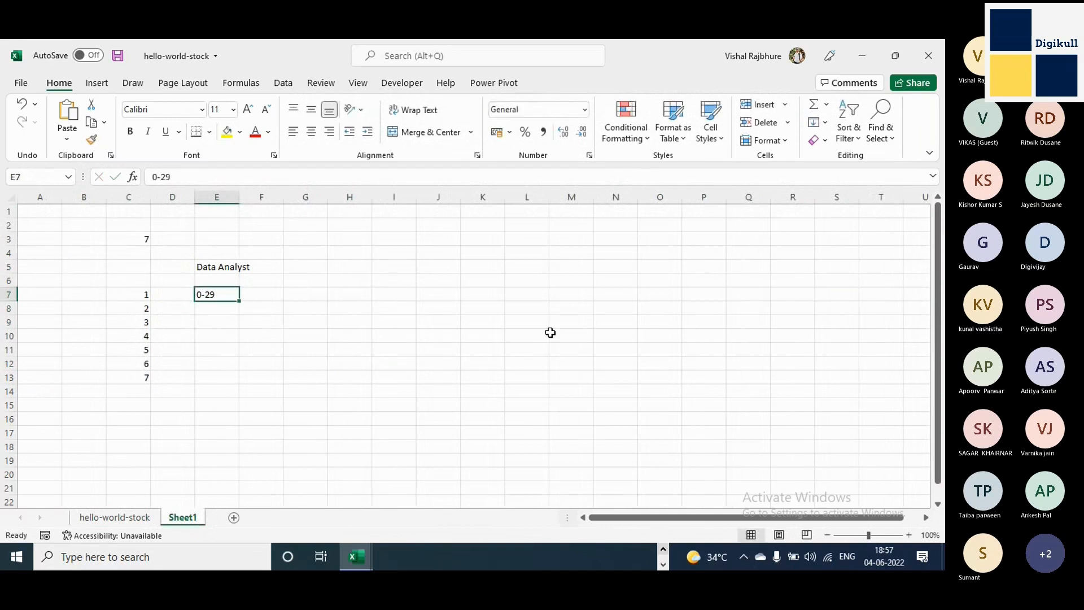
key("Down")
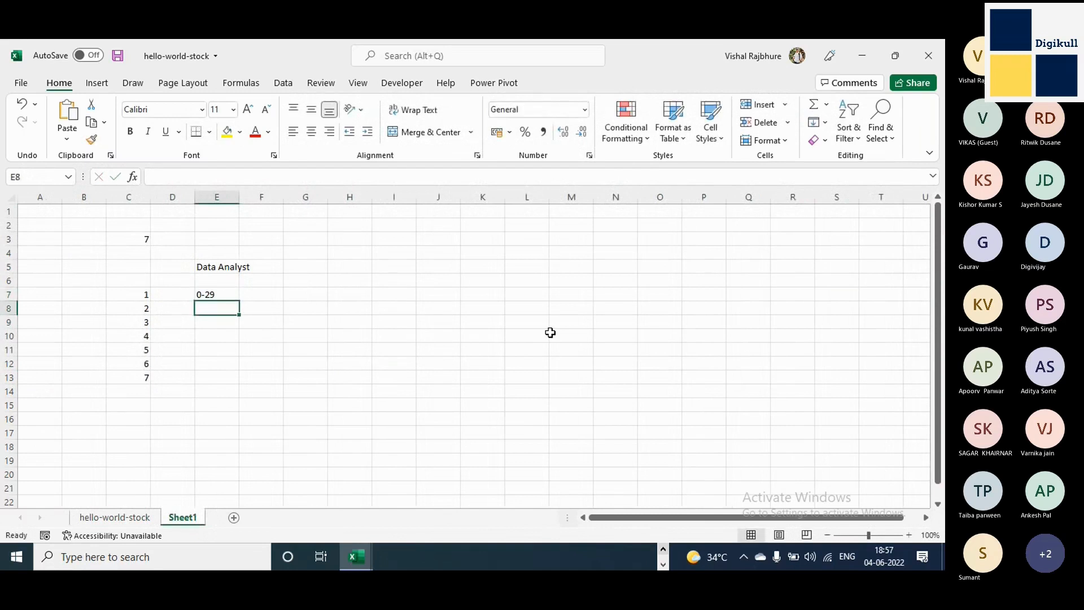
type("30-")
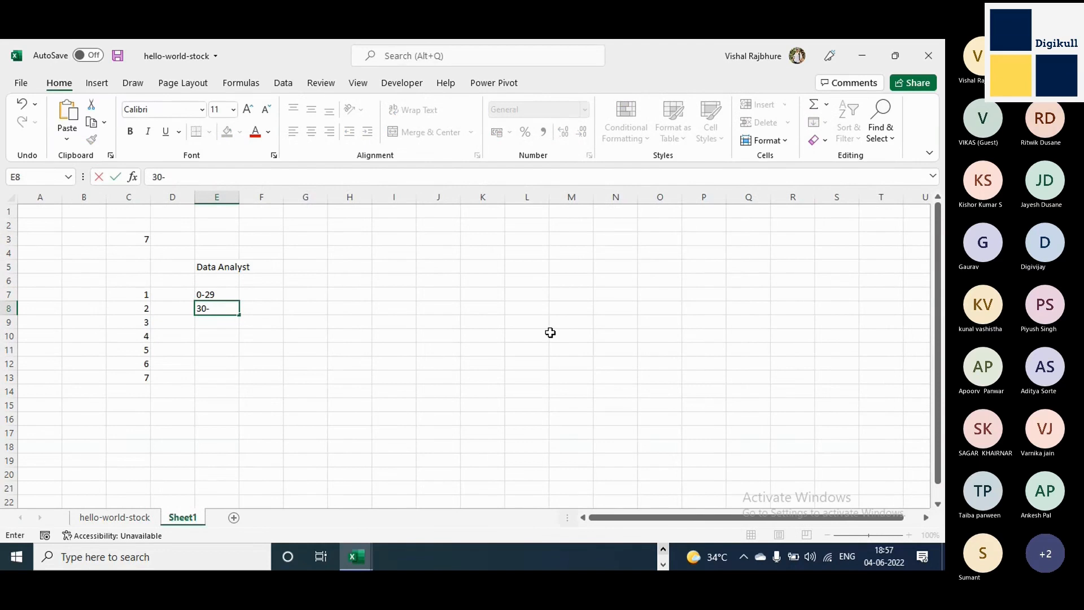
type("40")
key("Return")
Enter 29 in cell G7 and 10 in cell G8, beside the 0-29 and 30-40 ranges.
left_click(228, 271)
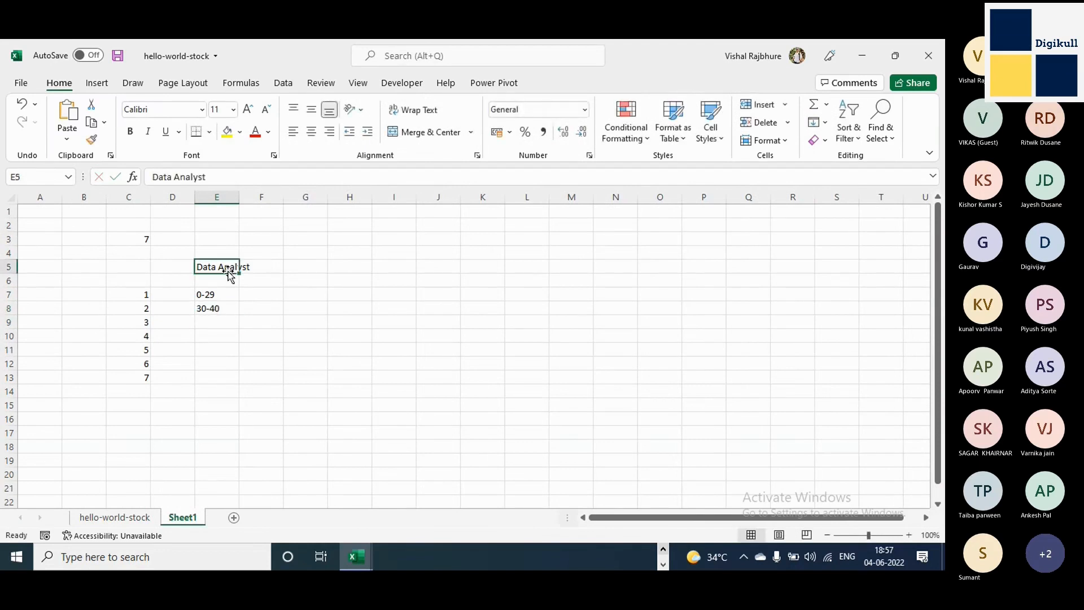
left_click(227, 297)
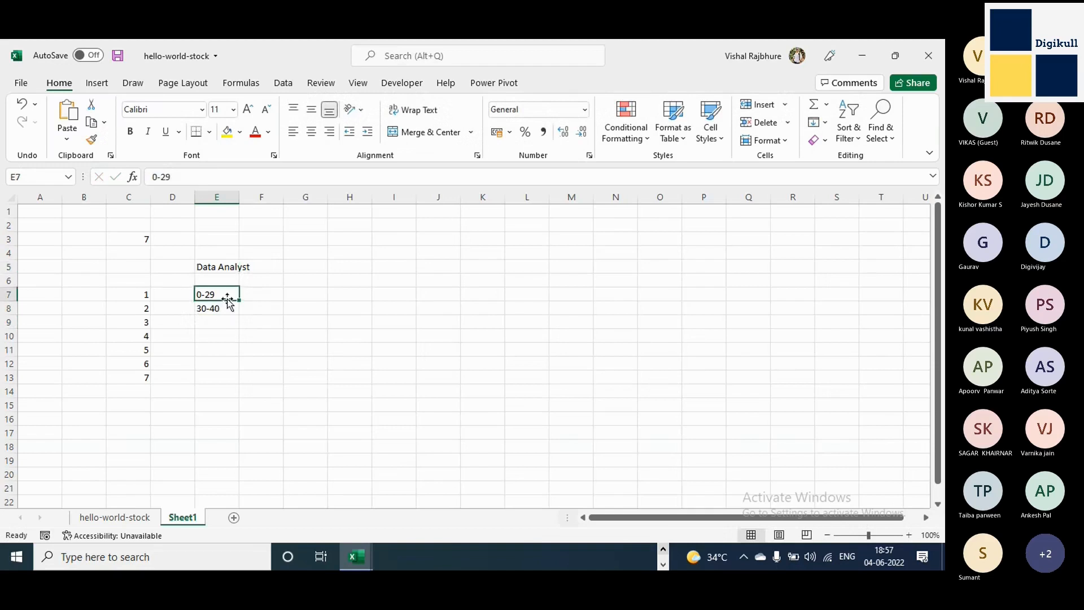
left_click(327, 294)
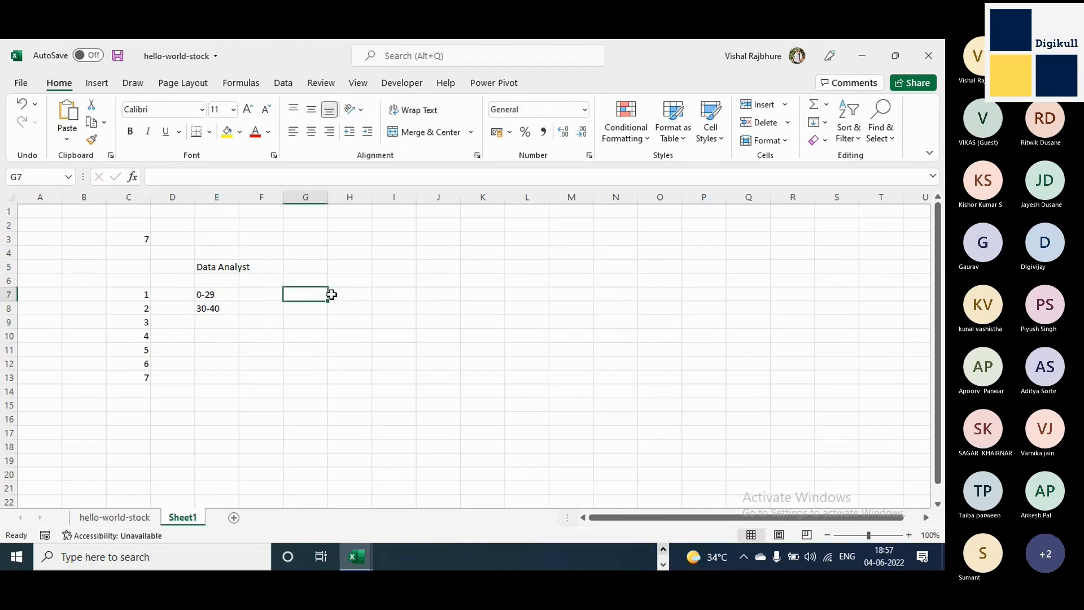
type("29")
key("Return")
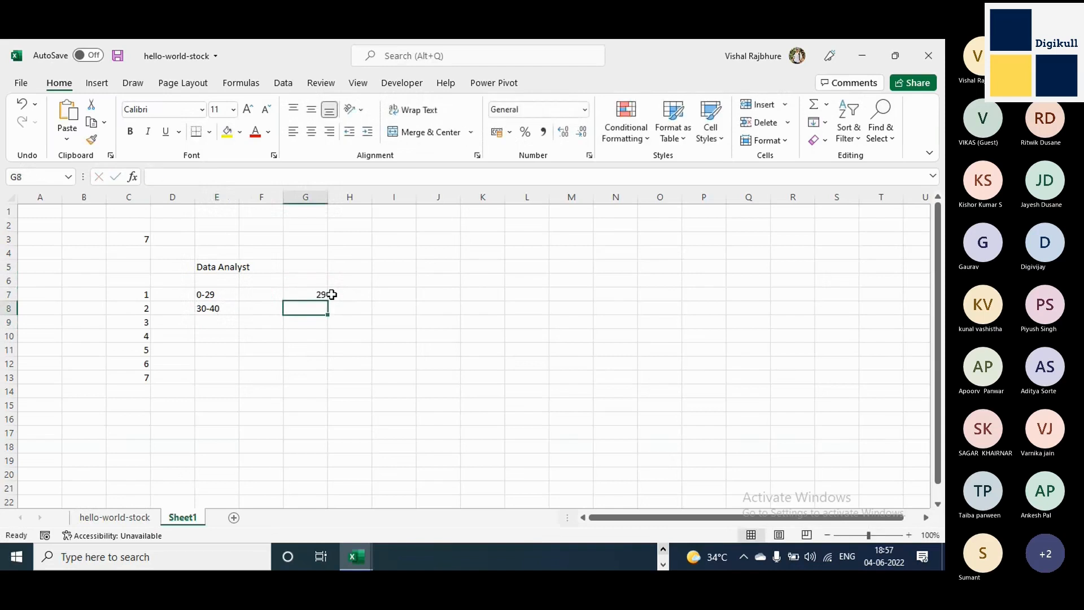
type("10")
key("Return")
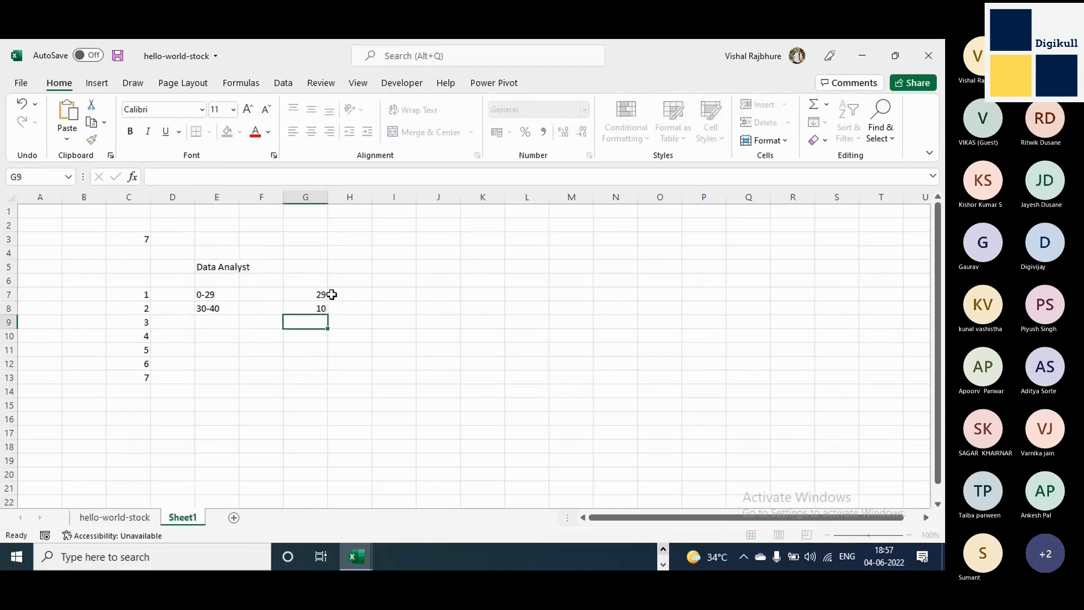
Enter the label excecutive in cell C6 above the numbers 1 to 7.
key("Up")
key("Up")
key("Left")
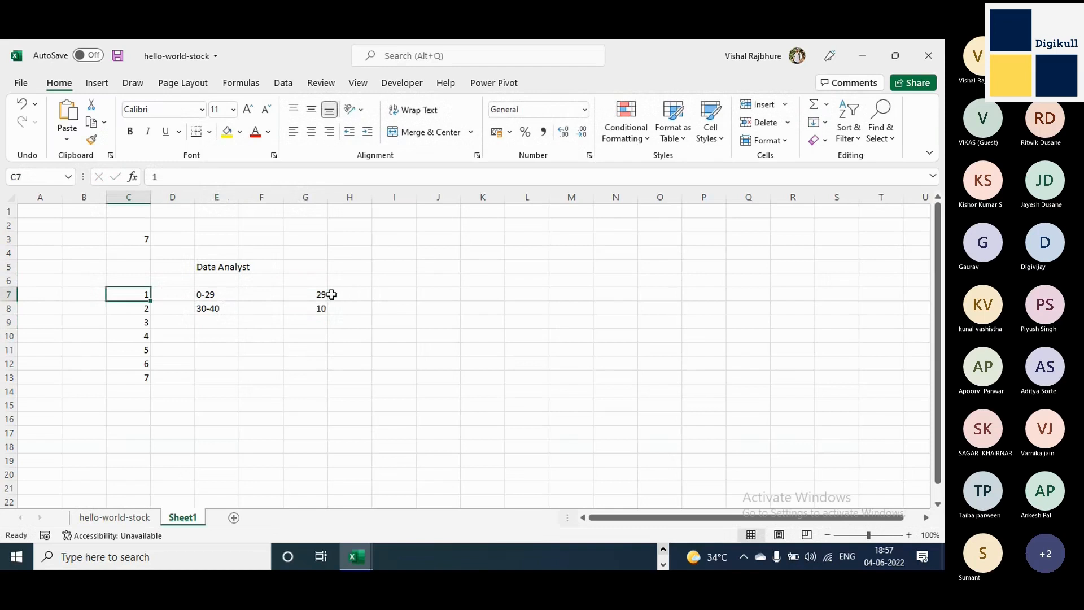
key("ctrl+shift+Down")
key("Up")
type("exce")
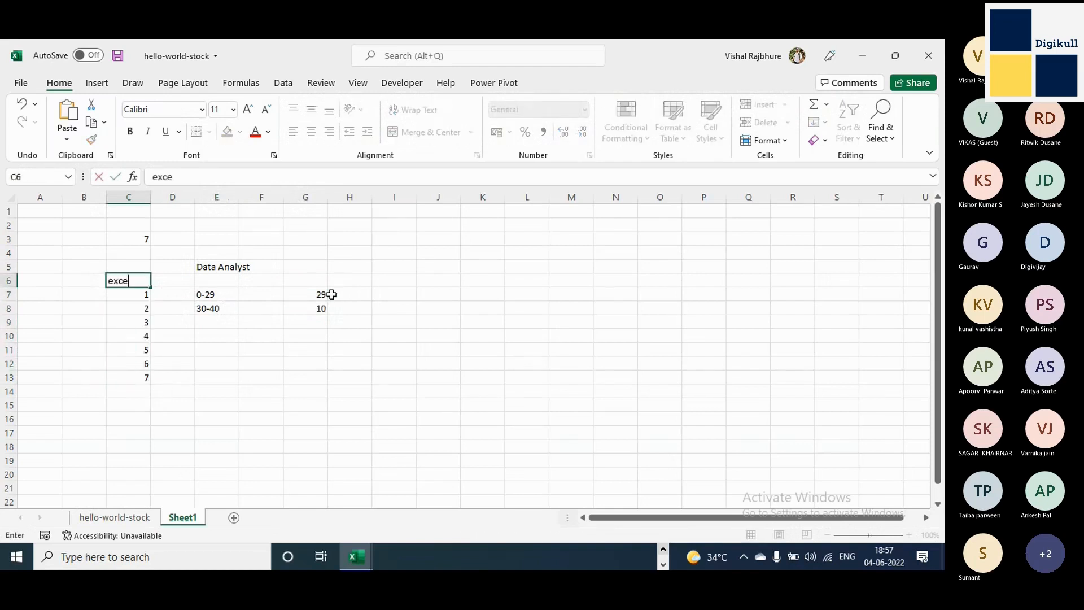
type("tuv")
key("BackSpace")
key("BackSpace")
key("Tab")
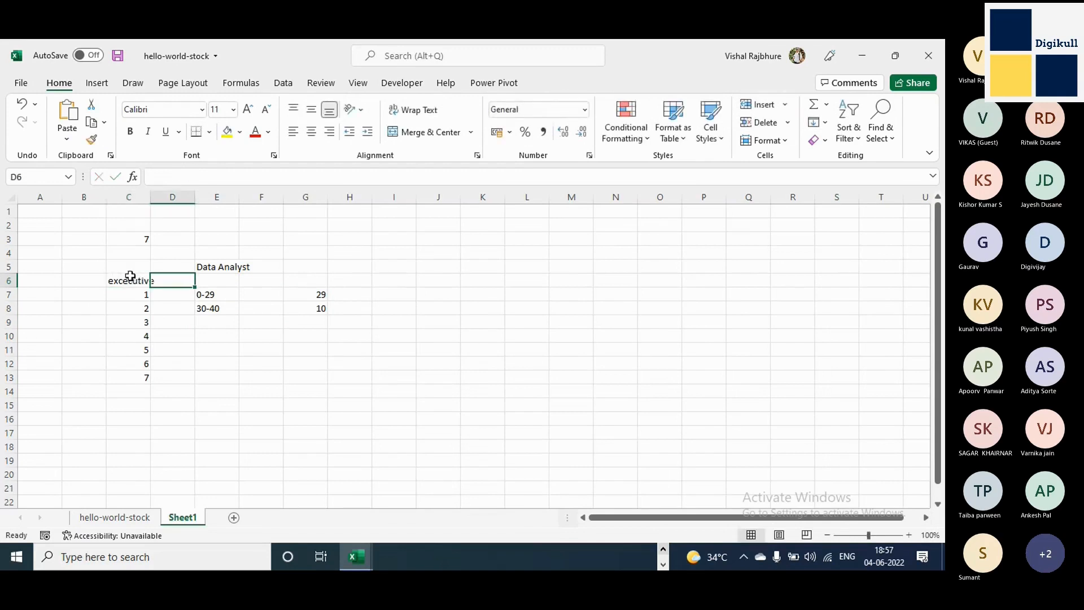
Enter One Place in cell H5 and Analysis in cell I5, in the Data Analyst row.
left_click(131, 281)
left_click_drag(130, 281, 130, 374)
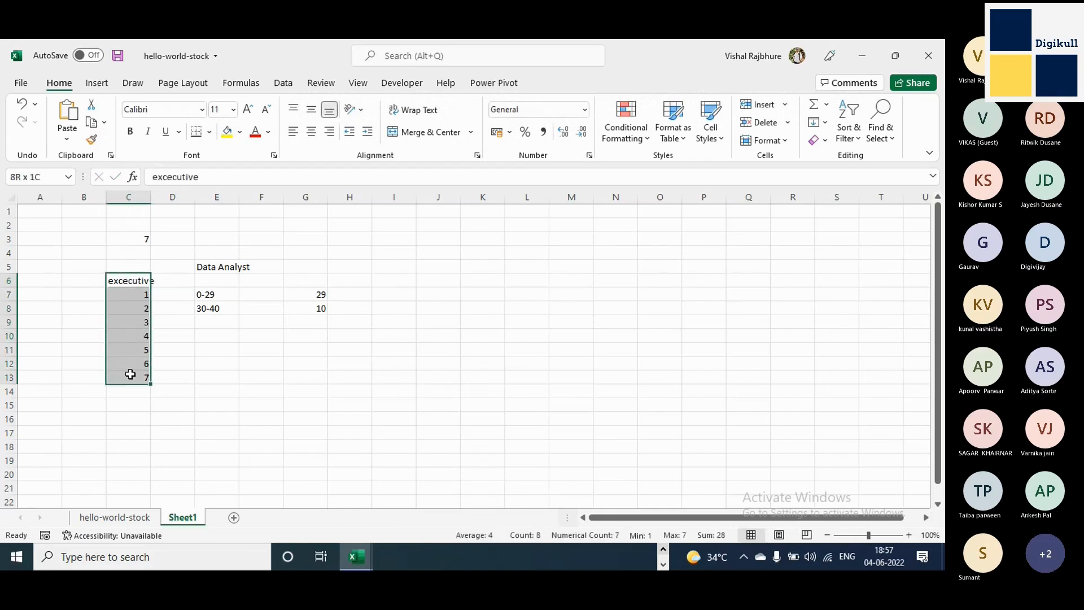
left_click(365, 265)
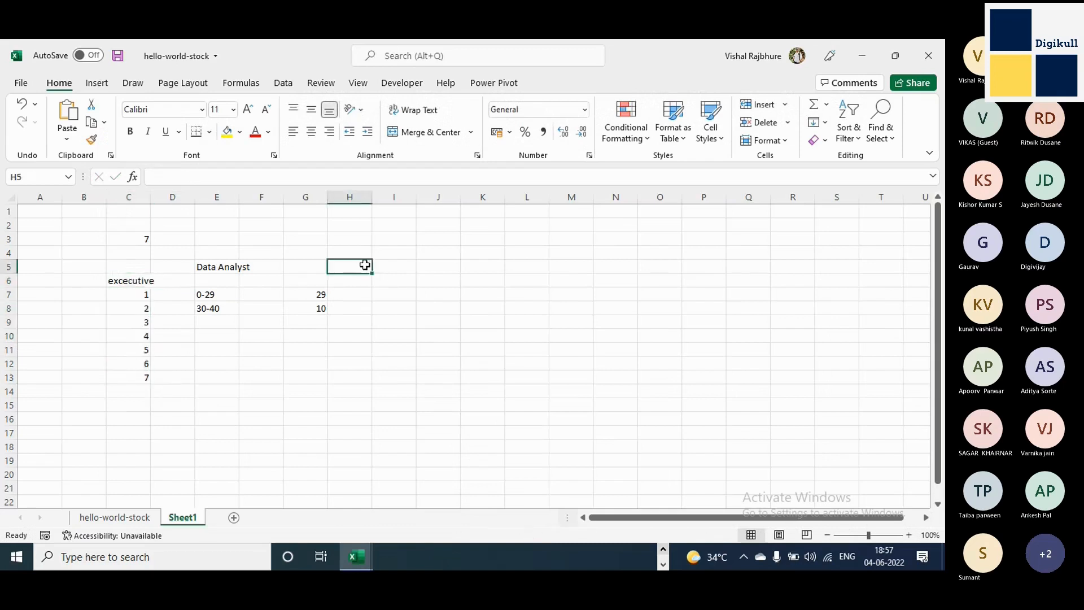
type("1")
key("Escape")
type("One Place")
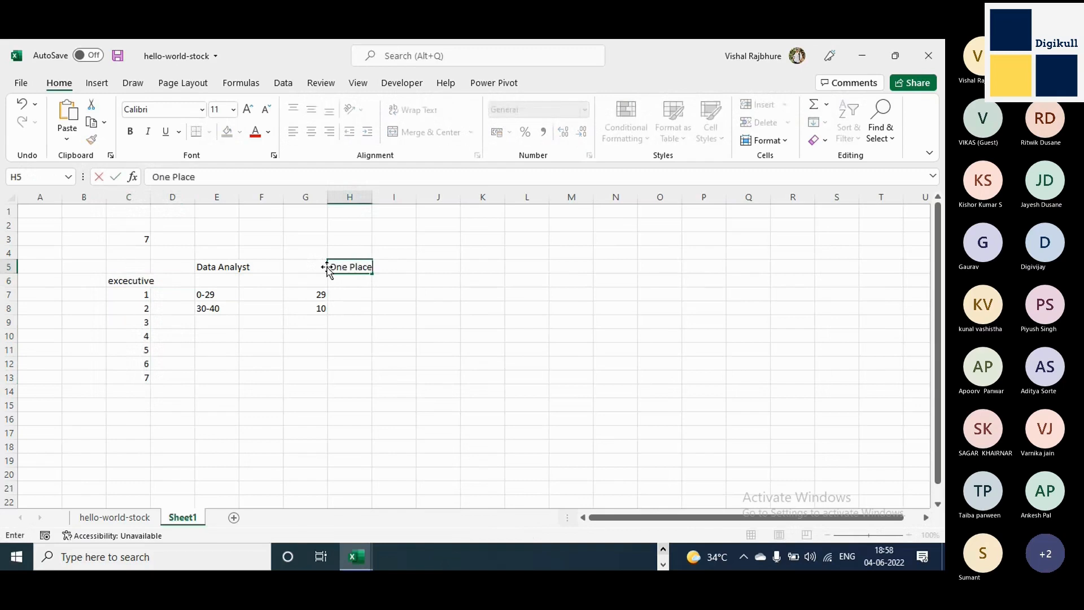
left_click(395, 267)
type("Analys")
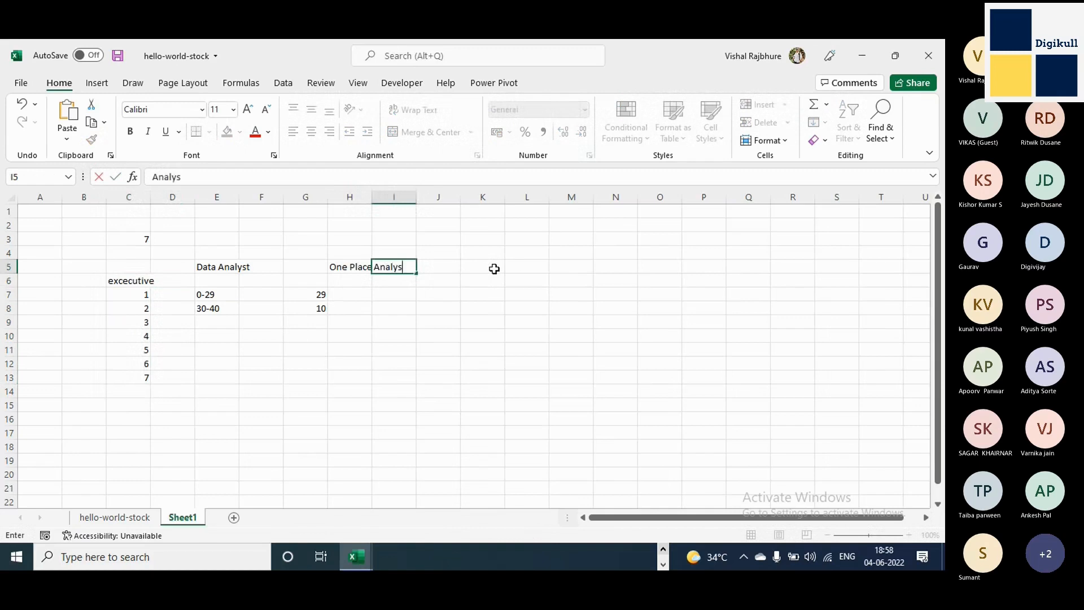
type("is")
key("Return")
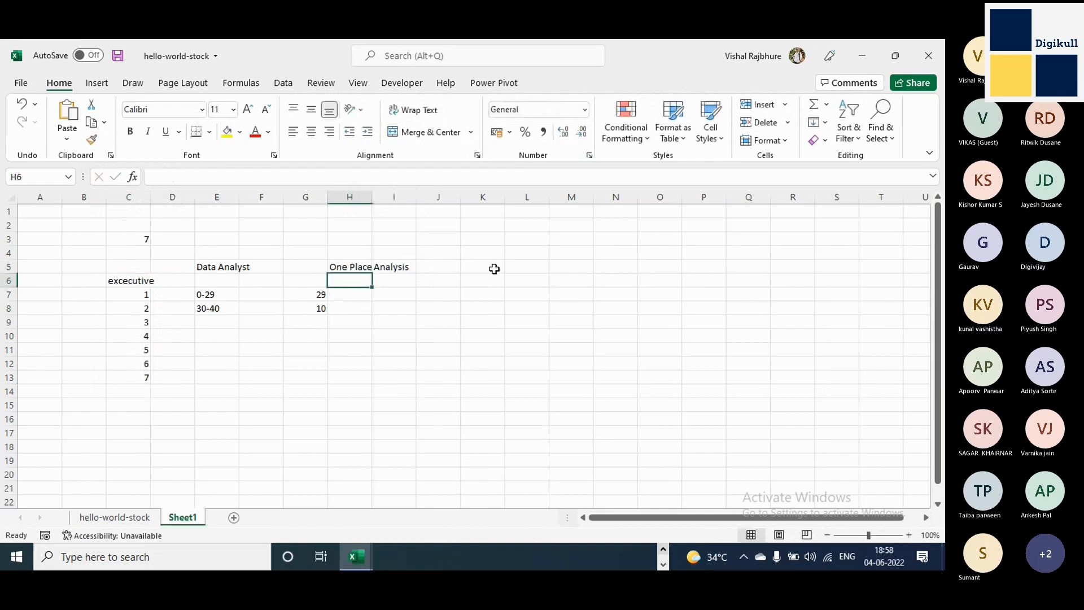
Enter Raw in cell H4 and Data Analysis in cell I4, above the One Place and Analysis entries.
left_click(367, 255)
type("Raw")
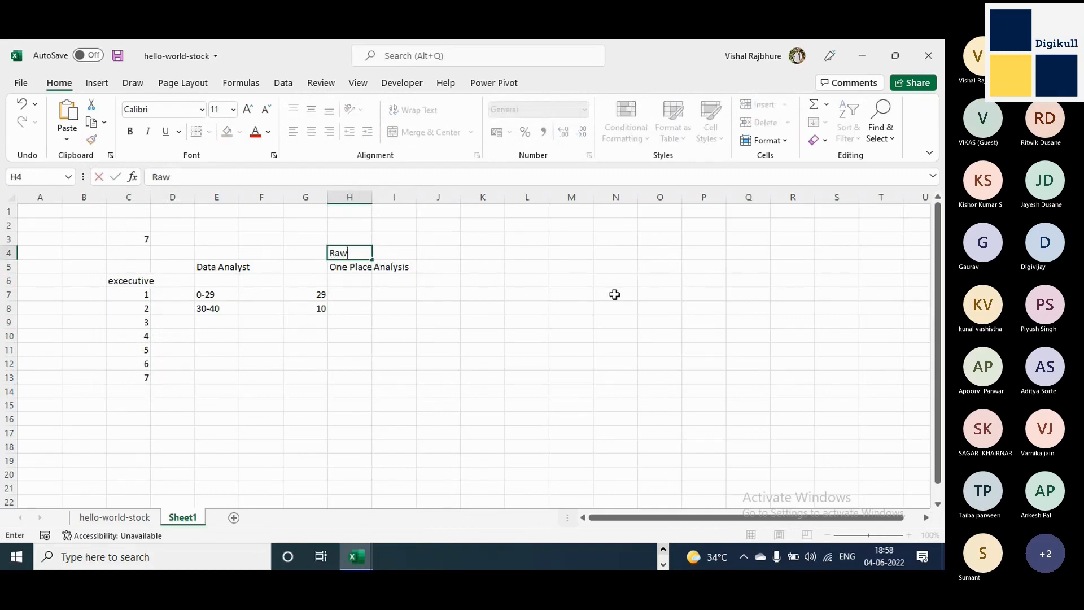
key("Tab")
type("D")
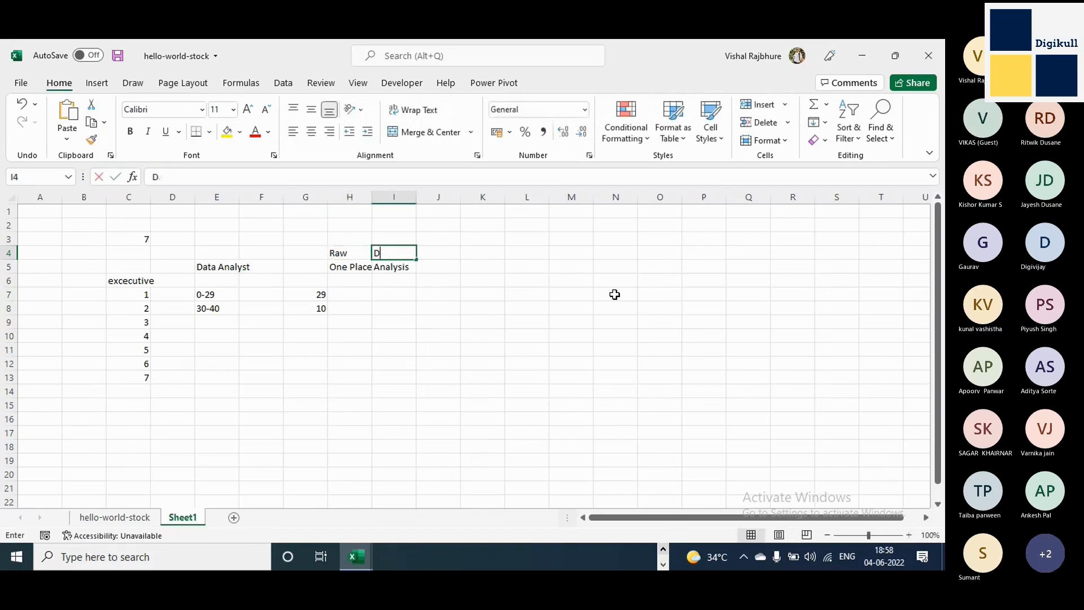
type("ata Anlysis")
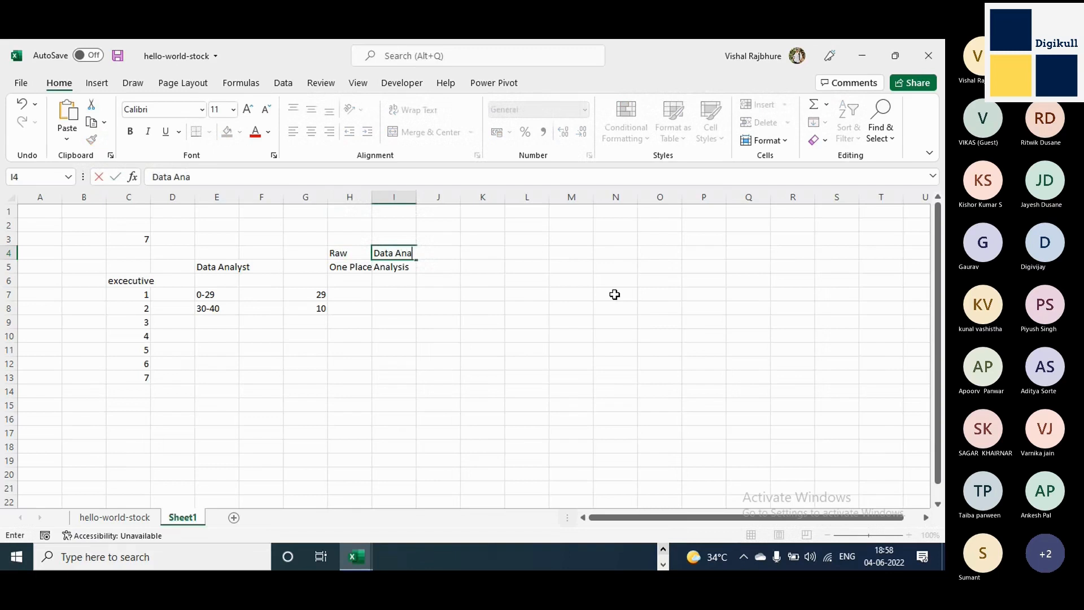
type("ysis")
key("Return")
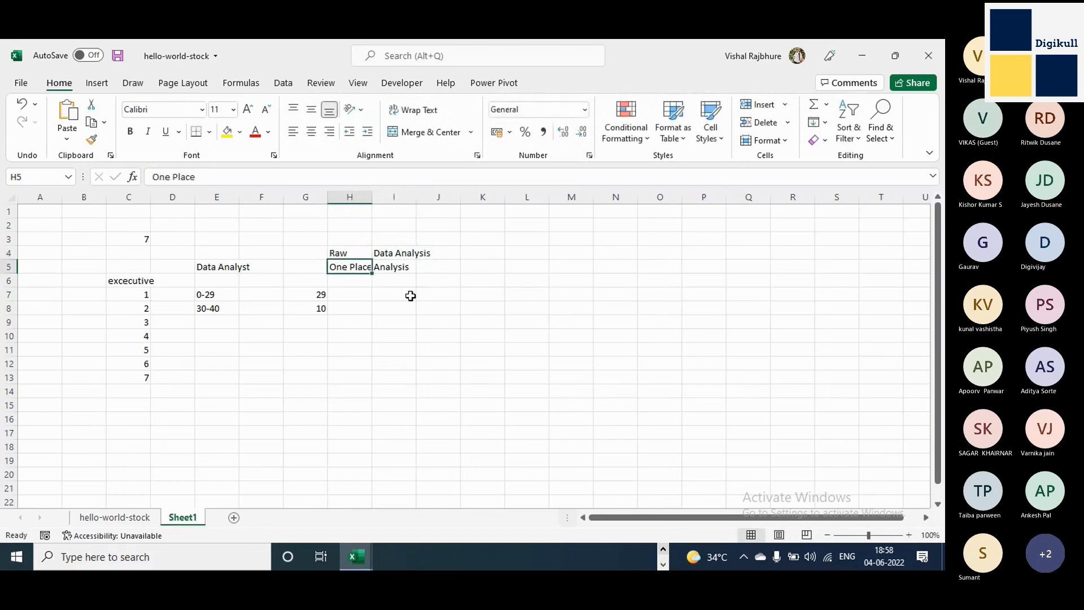
Enter the heading Data Collection in cell H2, two rows above Raw.
key("Up")
key("Up")
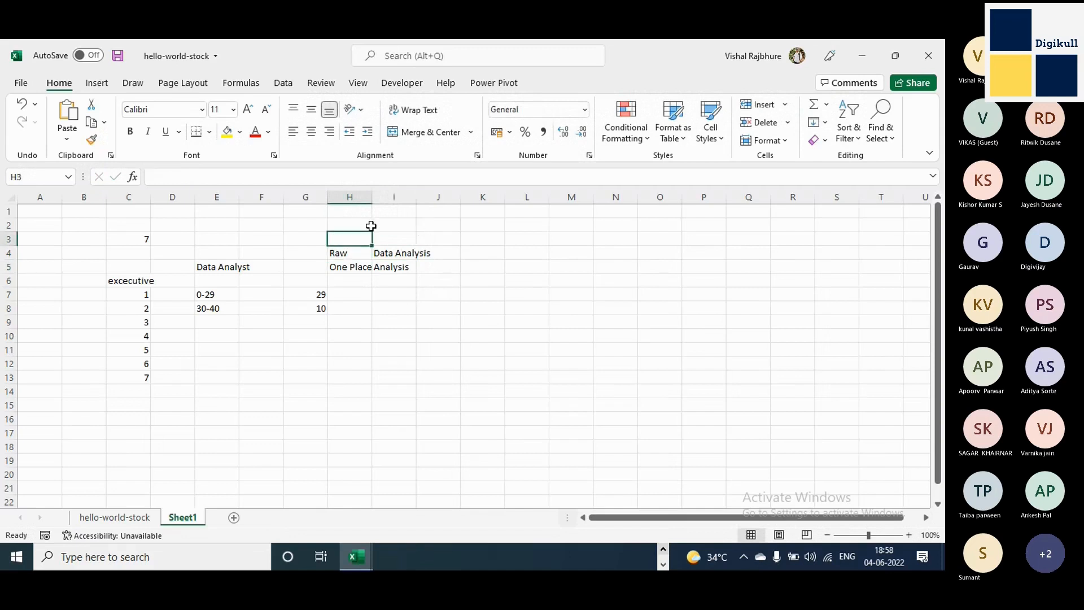
key("Up")
type("Data")
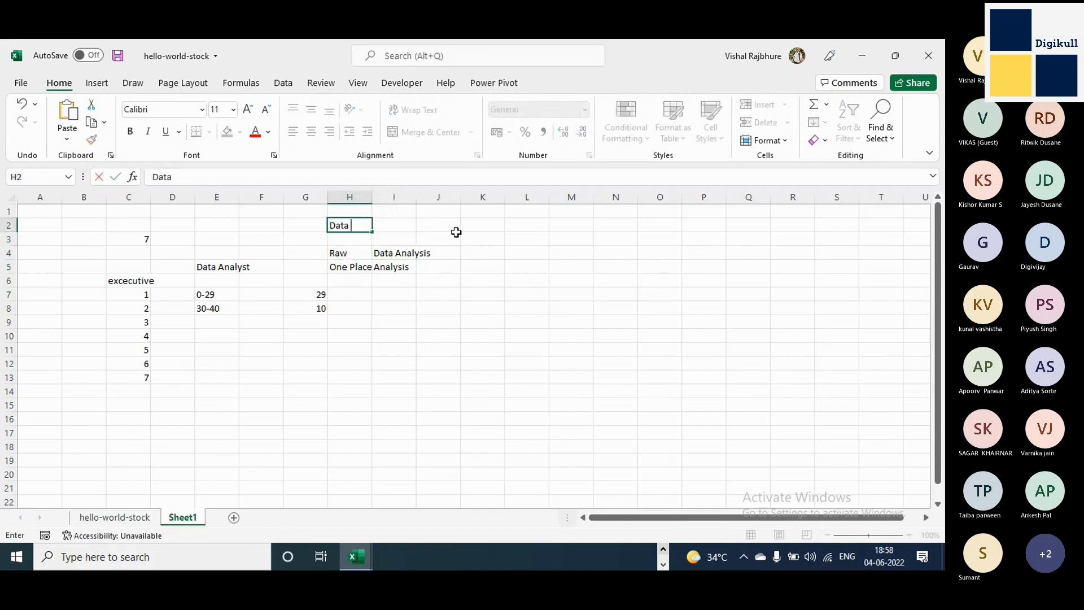
type(" Collection")
key("Return")
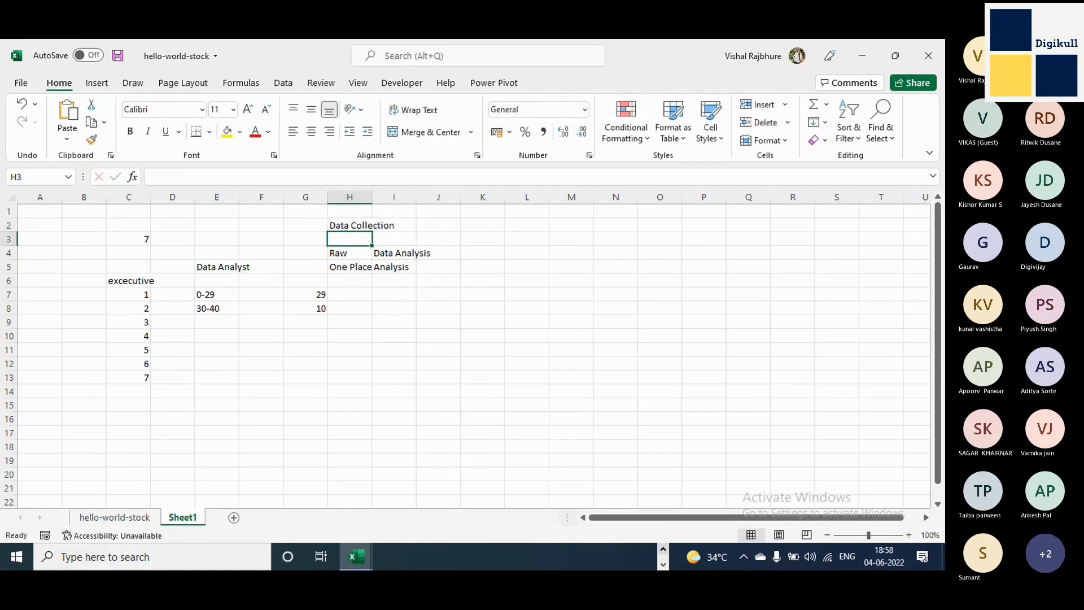
Autofit column C to the excecutive label and highlight the list in cells C6:C13.
left_click(126, 284)
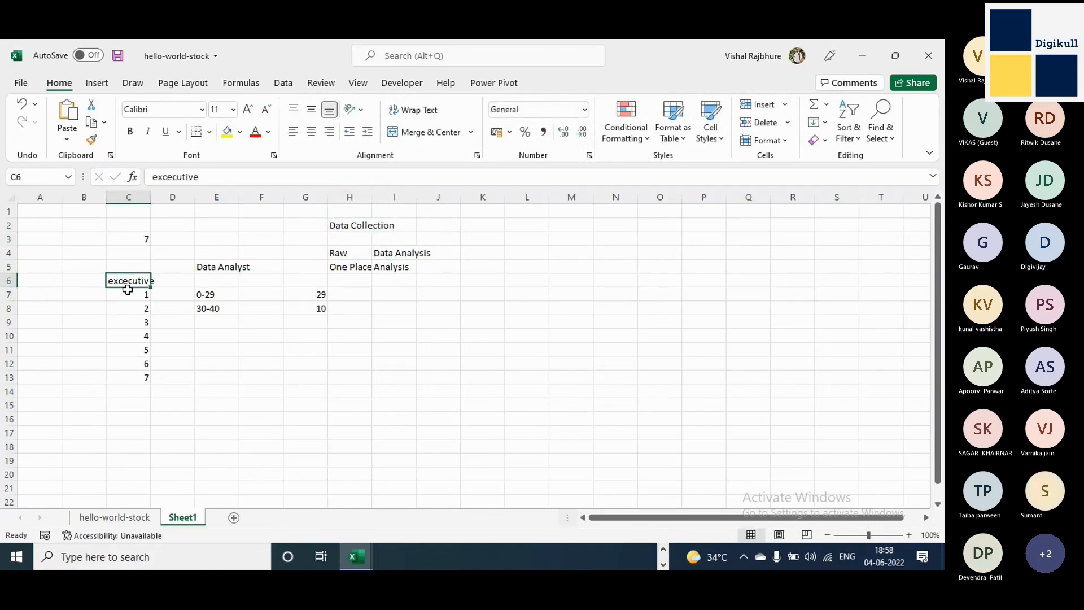
left_click_drag(128, 289, 130, 462)
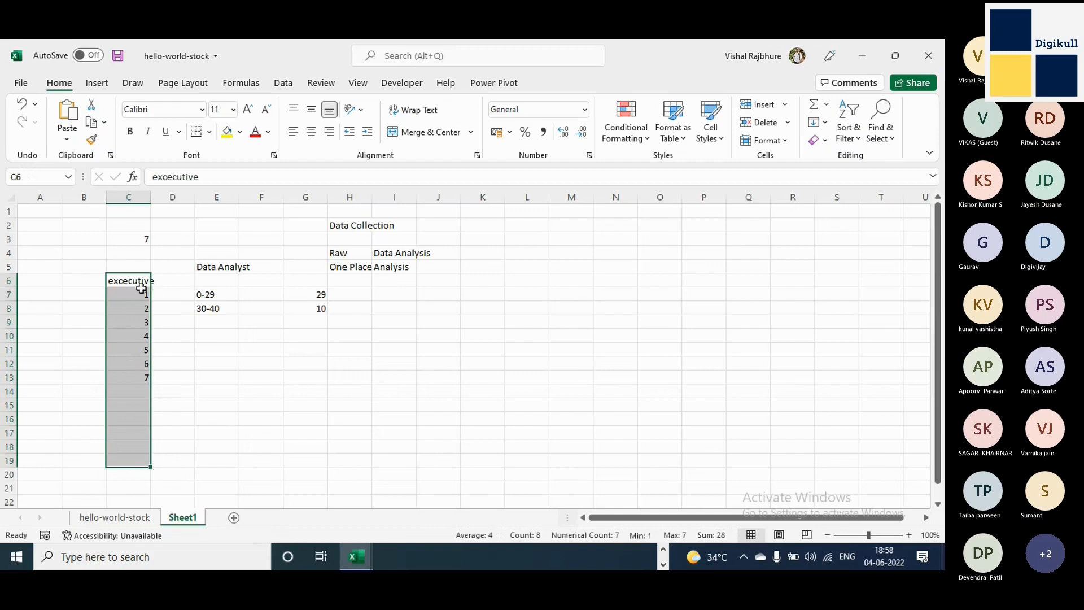
double_click(150, 195)
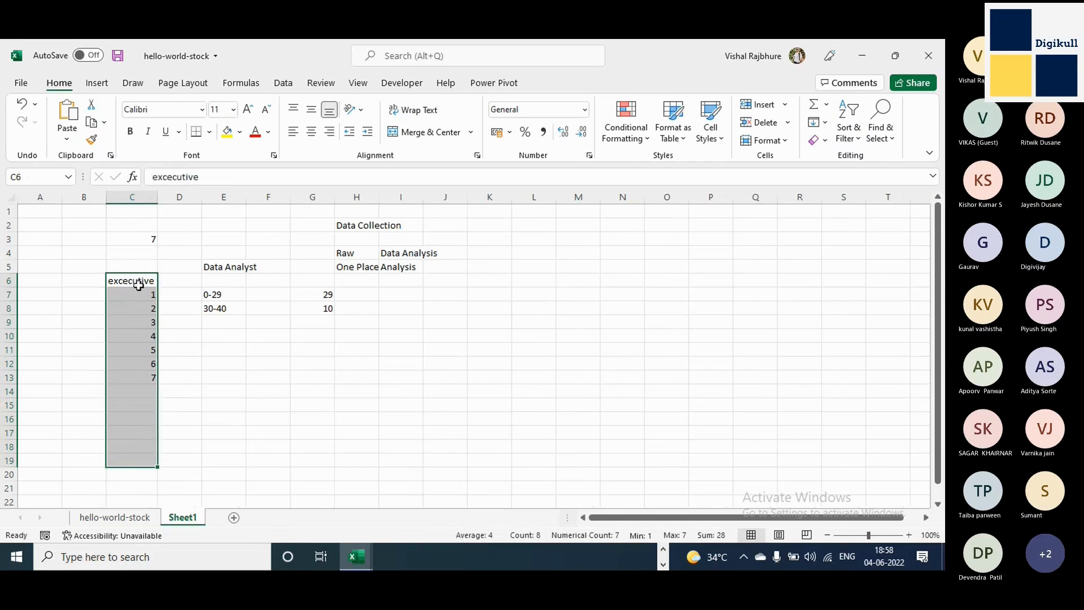
left_click_drag(138, 285, 140, 372)
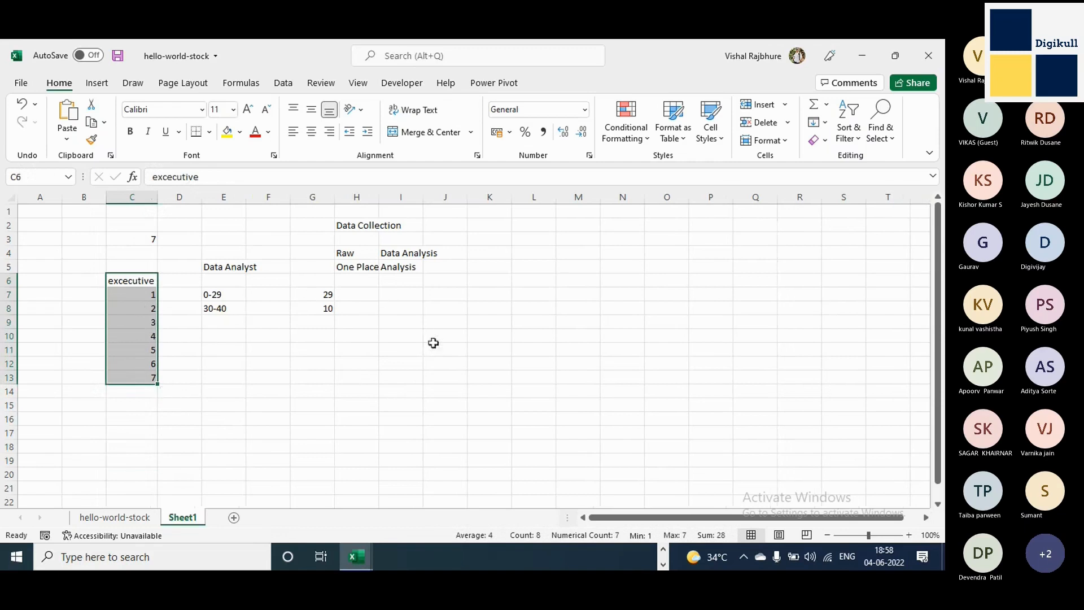
left_click(464, 363)
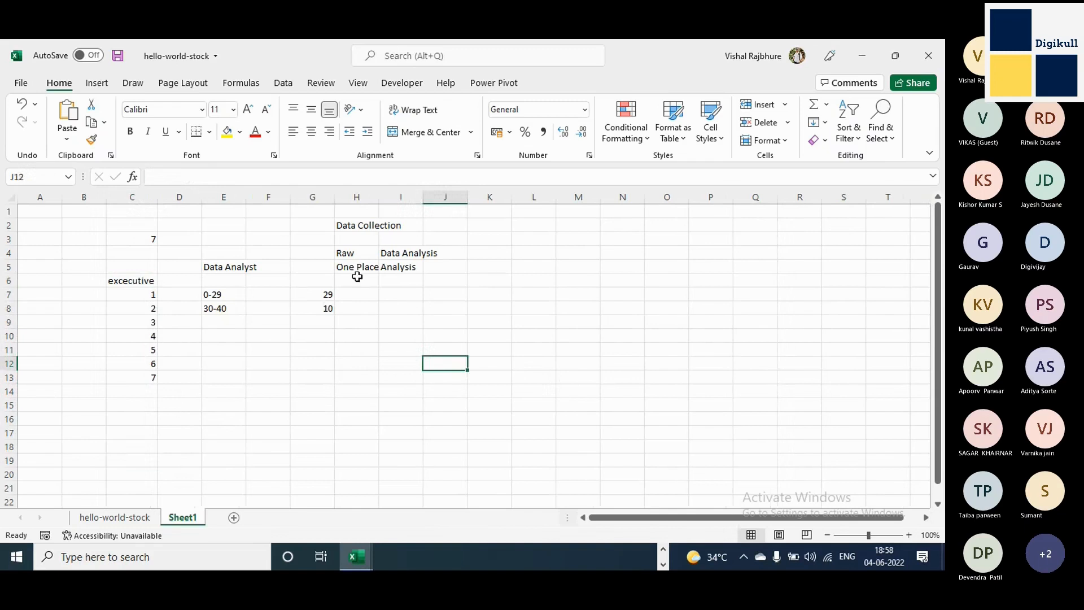
Point out the Raw and Data Analysis cells and return to the hello-world-stock sheet.
left_click(374, 250)
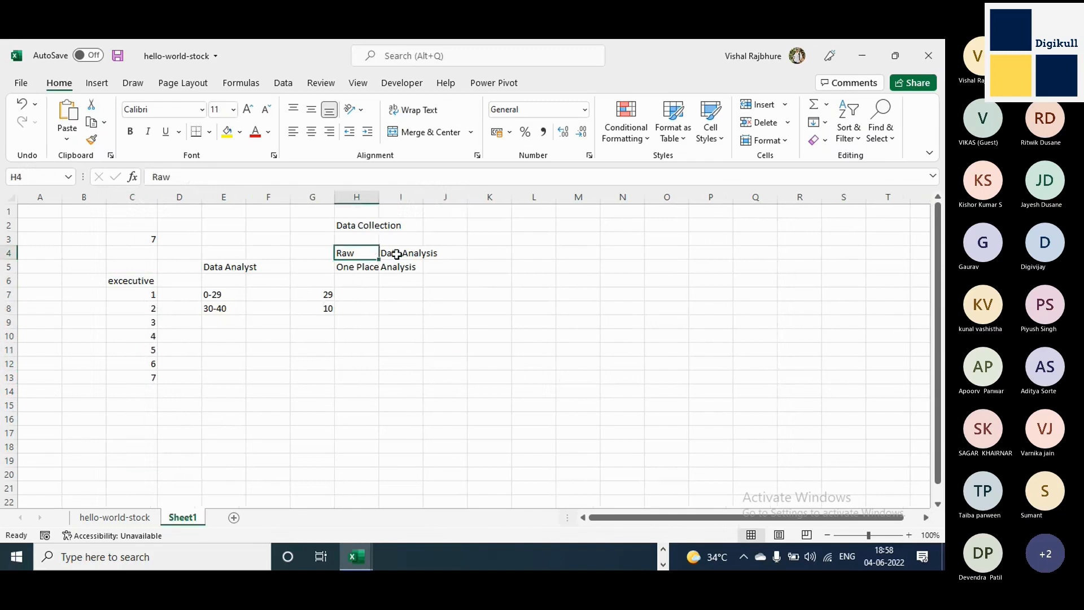
left_click(396, 254)
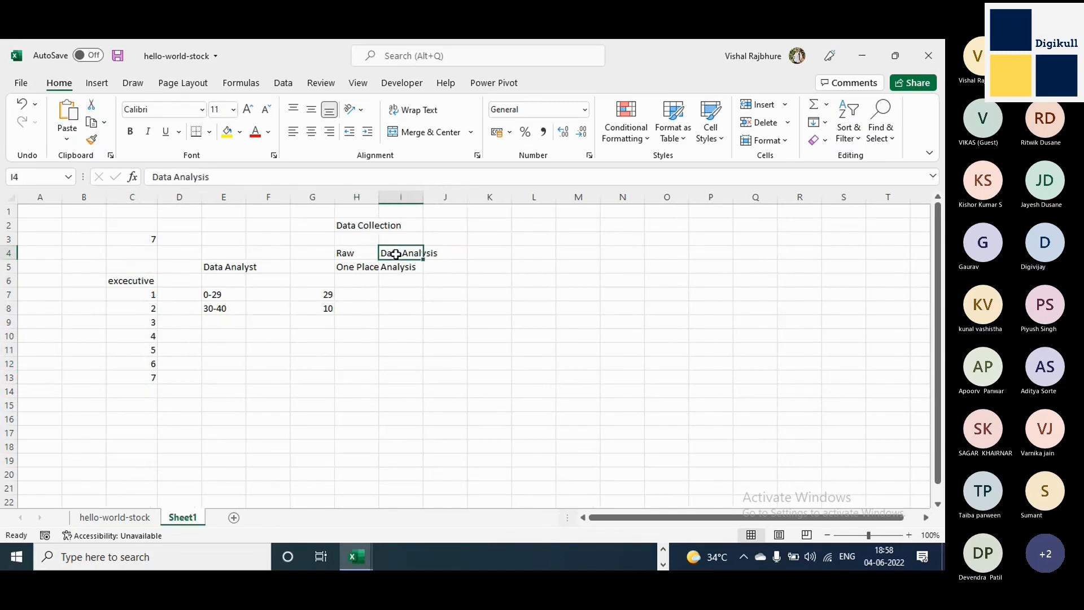
left_click(131, 519)
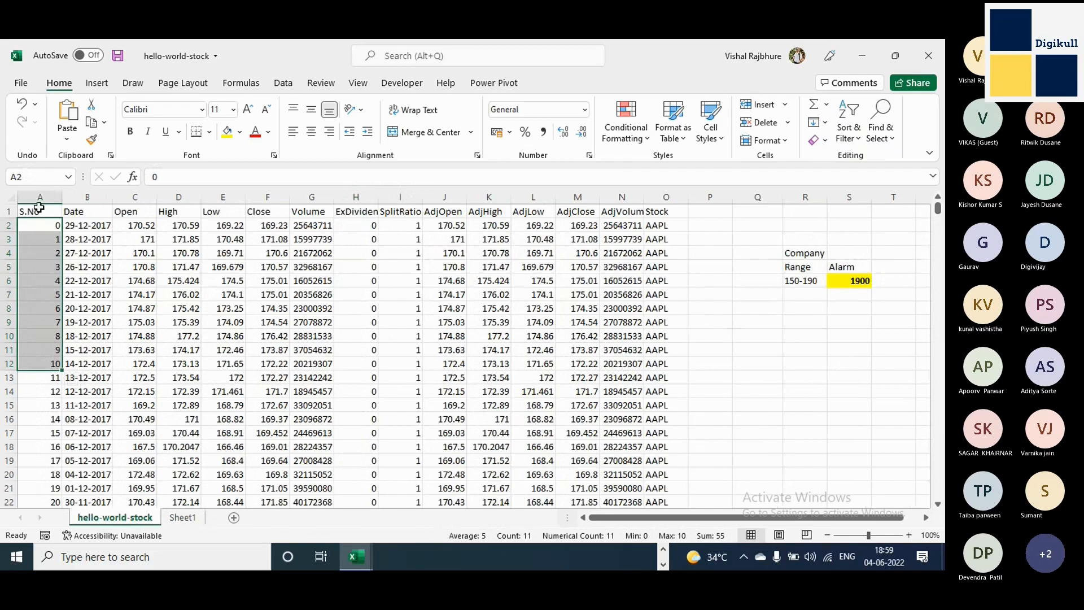
Copy the stock data in cells A1:O31 and paste it into a new blank workbook.
left_click_drag(37, 211, 652, 379)
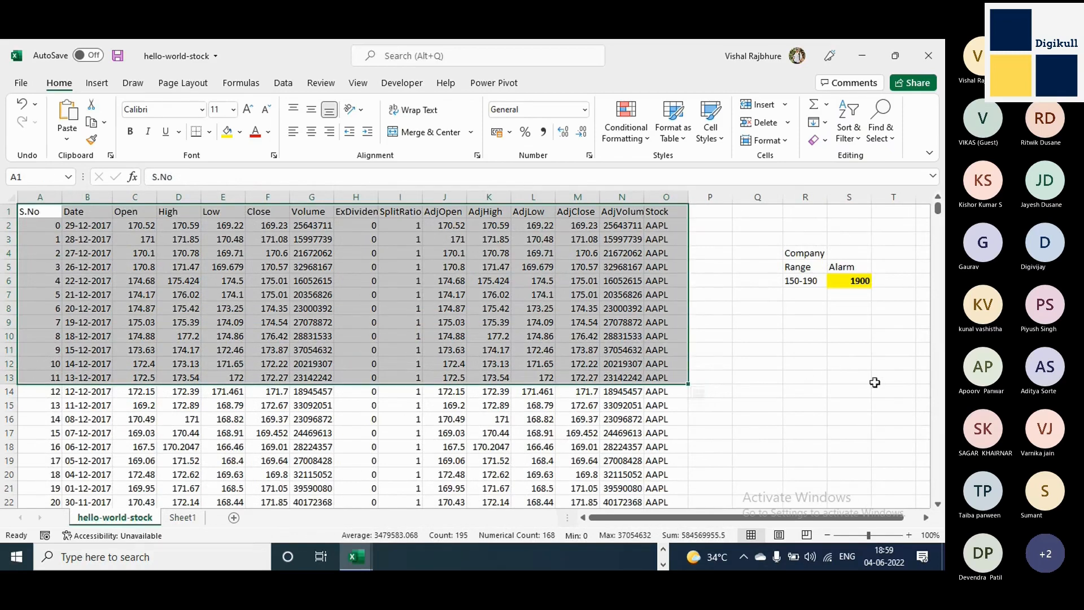
scroll(93, 349, "down", 4)
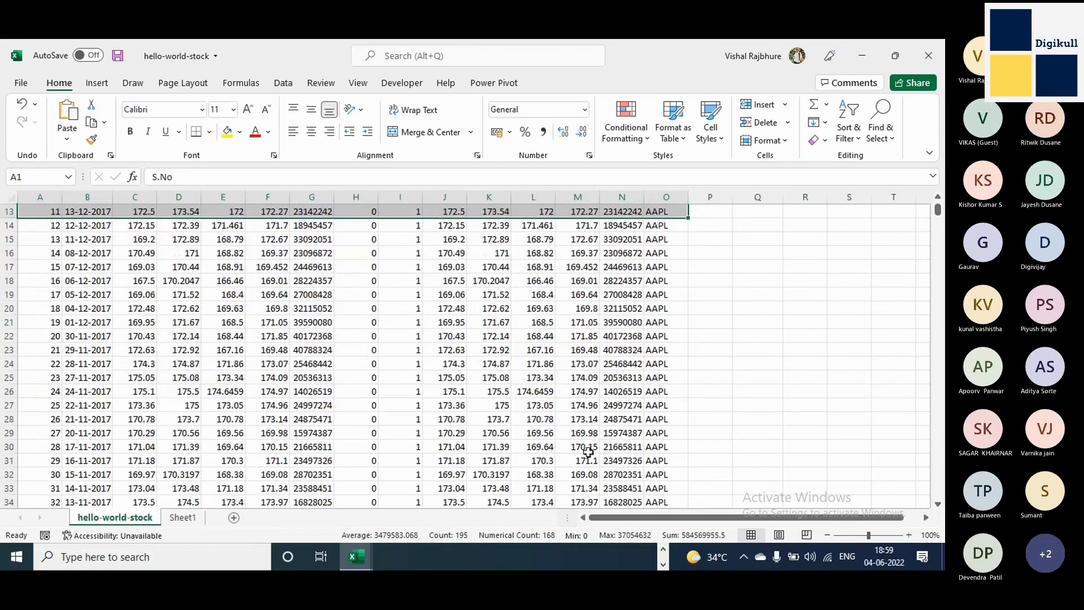
left_click(656, 463, "shift")
key("ctrl+c")
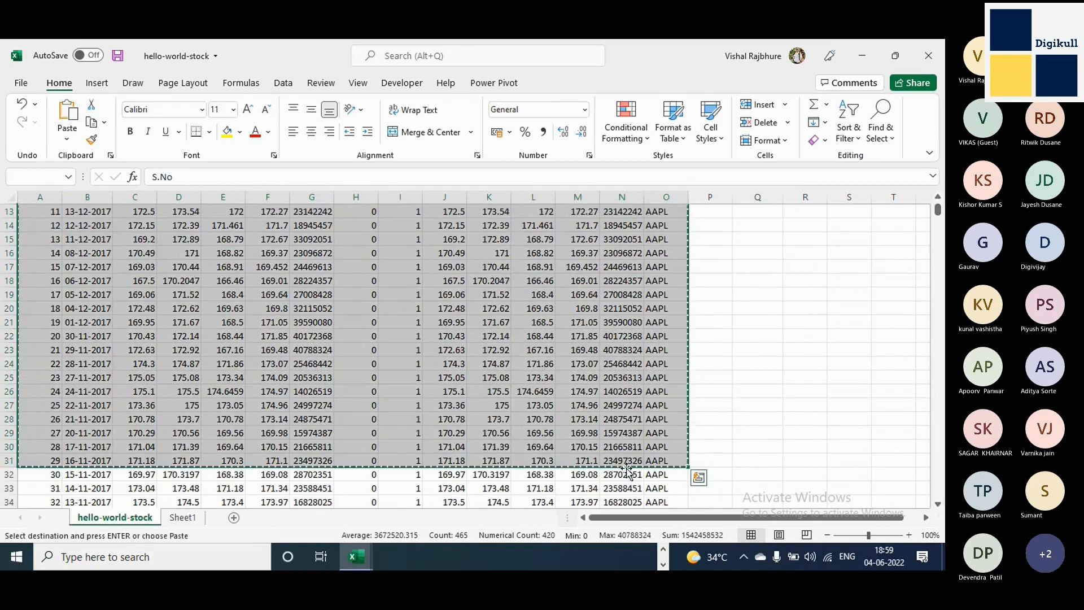
key("ctrl+n")
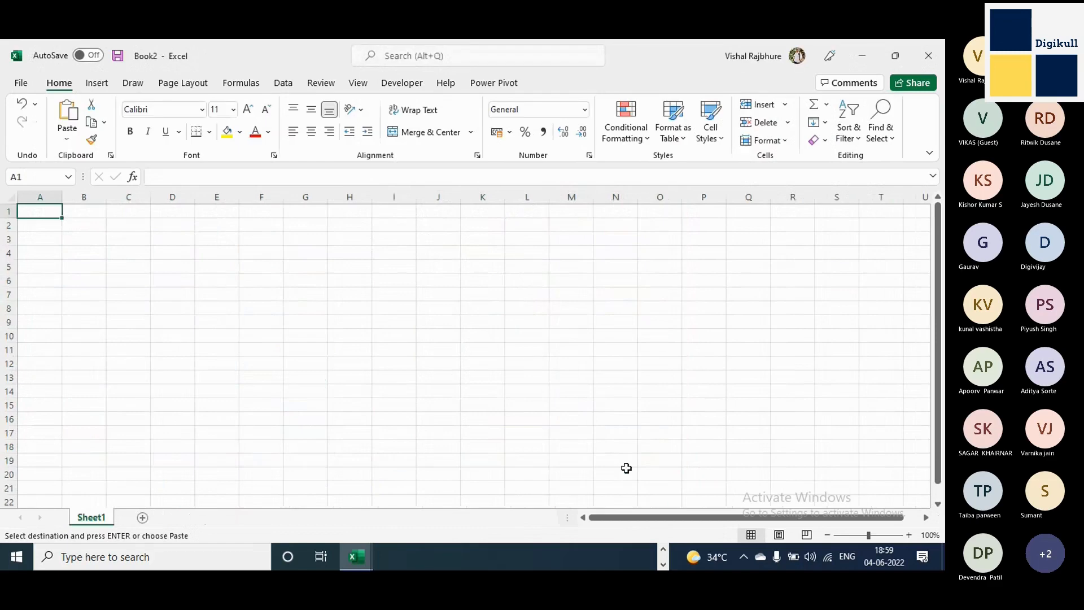
key("ctrl+v")
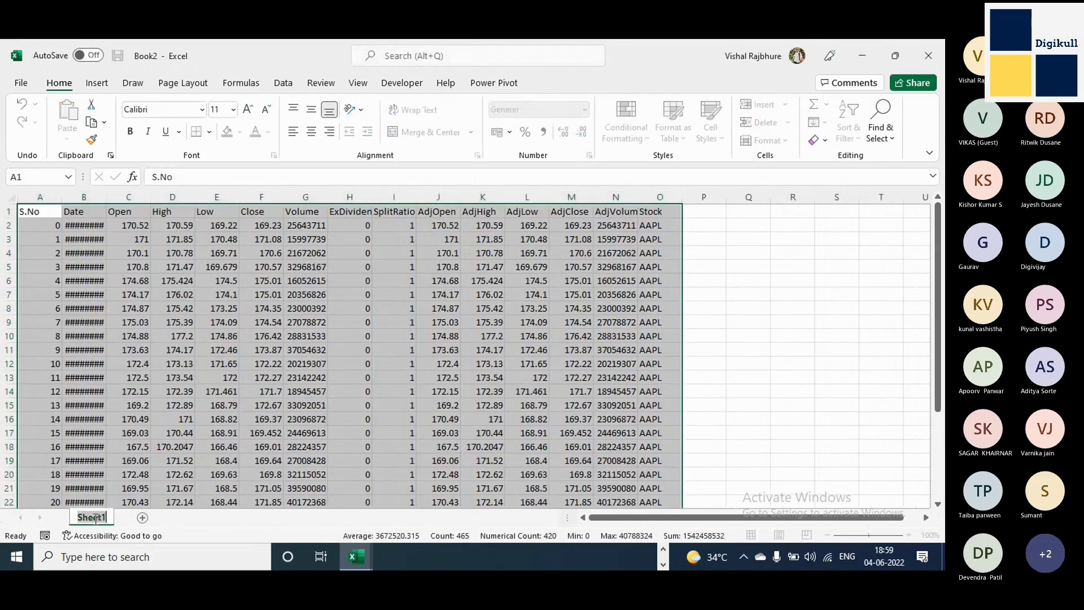
Rename the sheet as 1 and add a second sheet after it.
double_click(91, 518)
type("1")
key("Return")
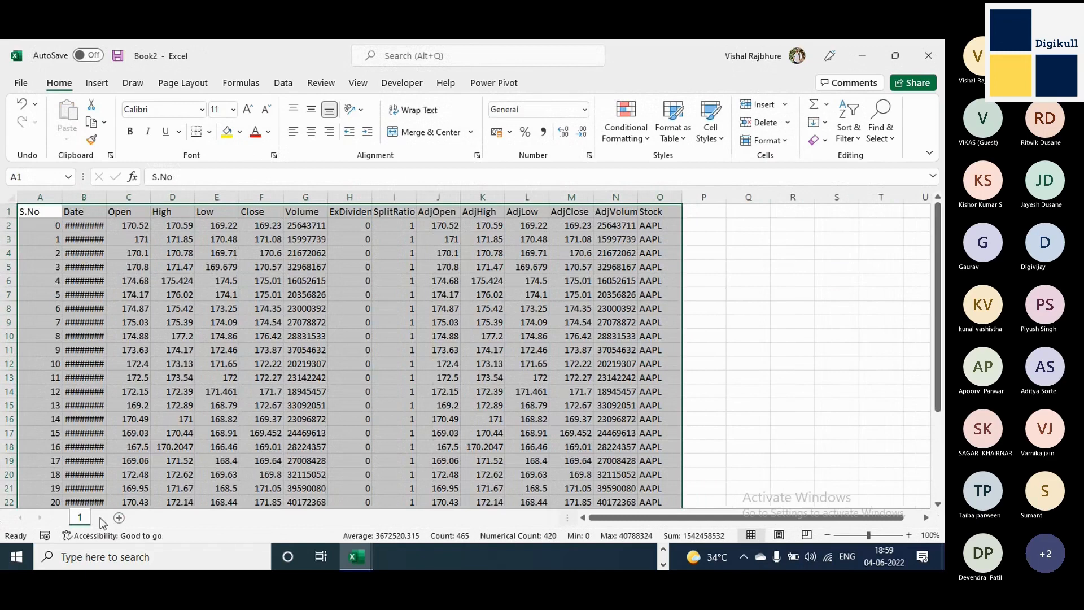
left_click(120, 518)
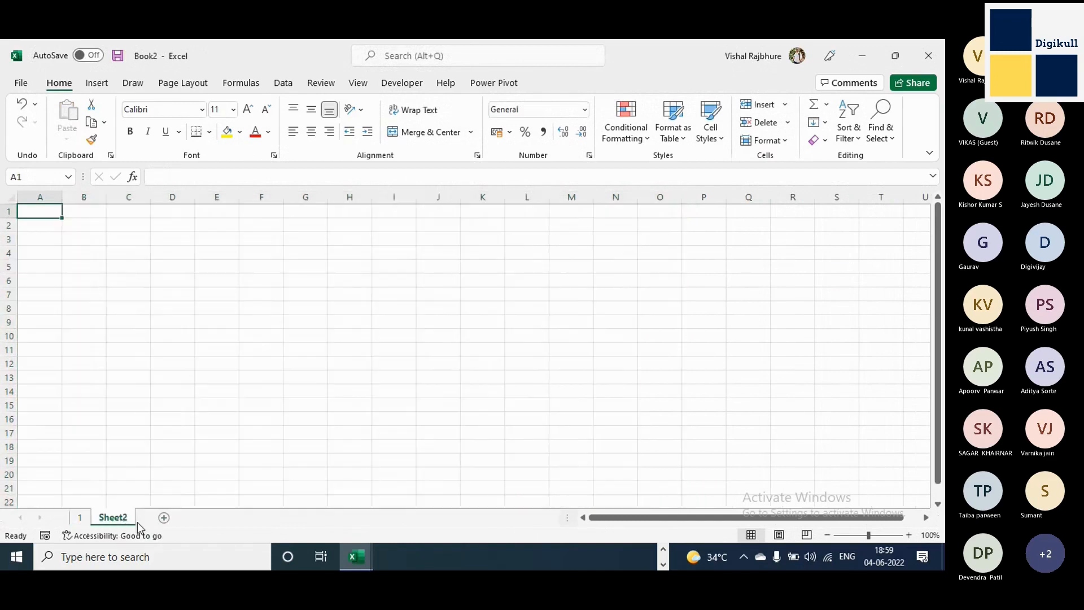
Copy the hello-world-stock rows with S.No 30 to 40 and paste them into the new second sheet from cell A2.
key("alt+Tab")
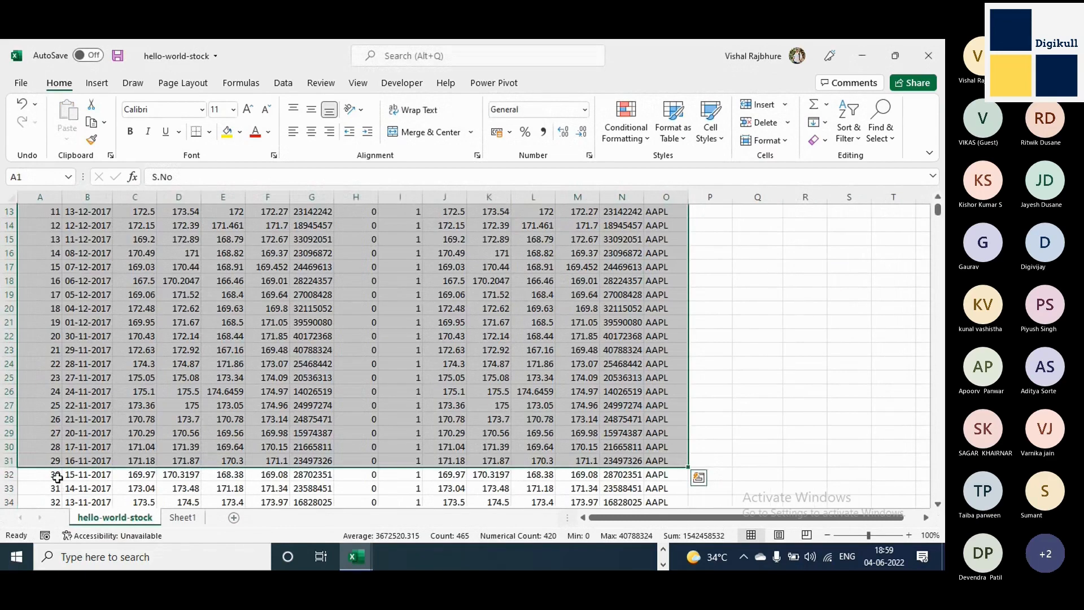
left_click(56, 477)
scroll(617, 396, "down", 7)
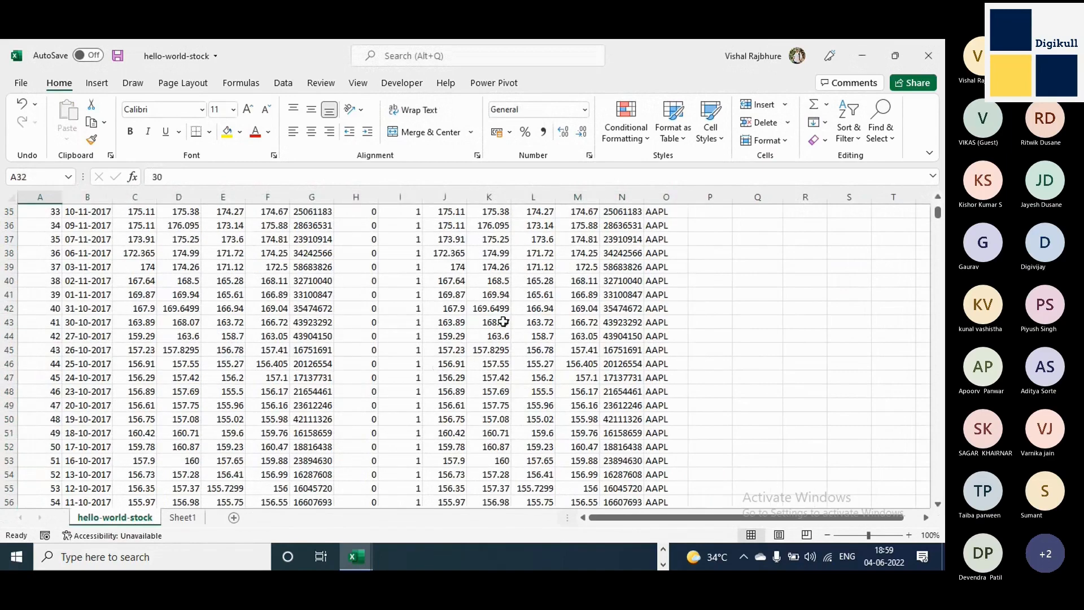
left_click(655, 326, "shift")
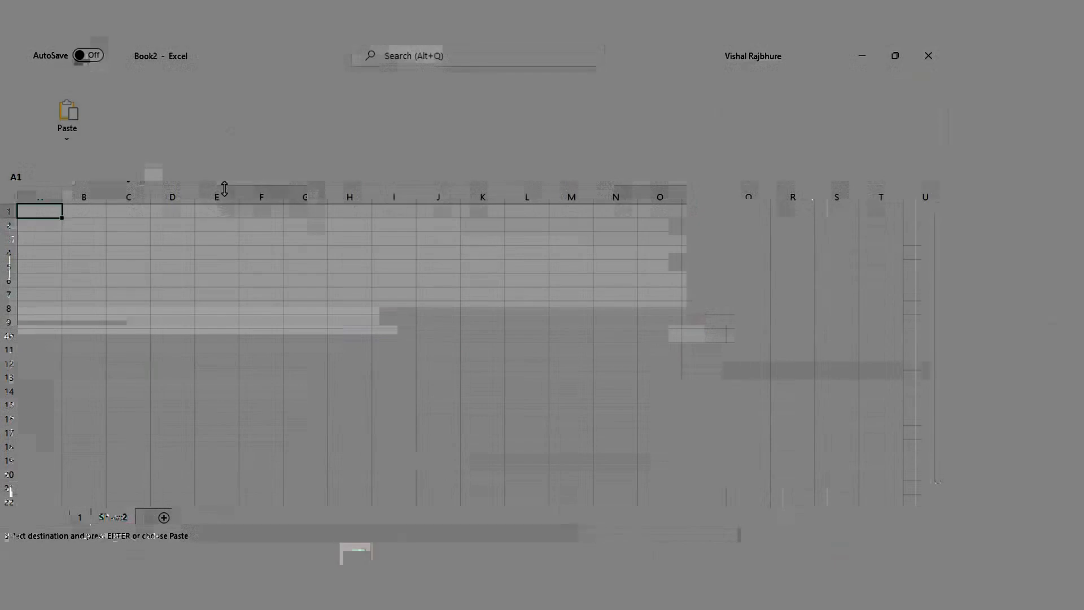
left_click(53, 225)
key("ctrl+v")
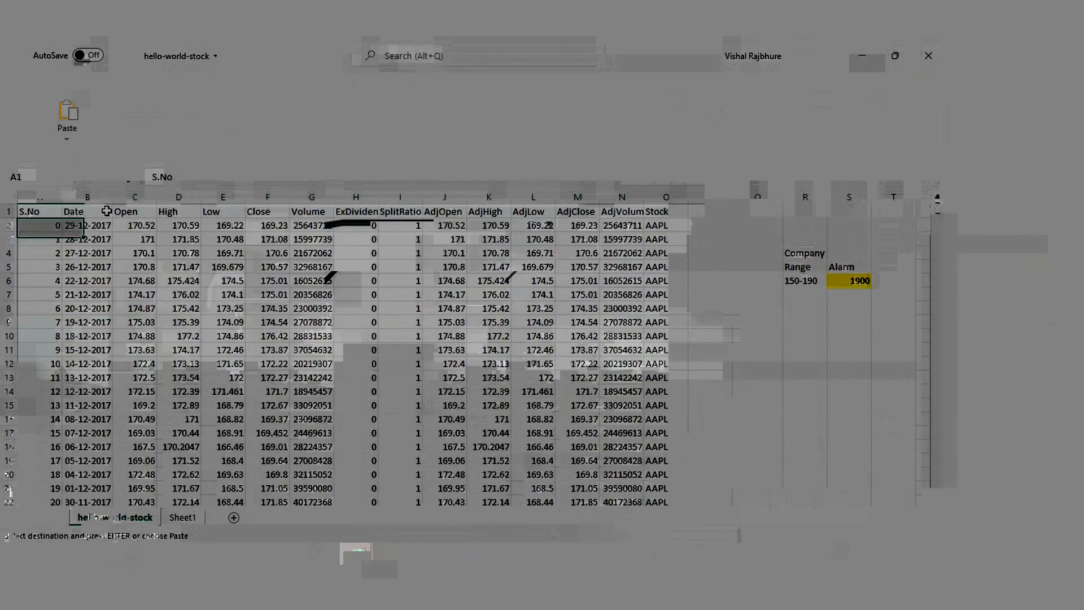
Copy the header row from S.No to Stock in hello-world-stock and paste it into row 1 of the second sheet.
left_click_drag(106, 211, 675, 212)
key("ctrl+c")
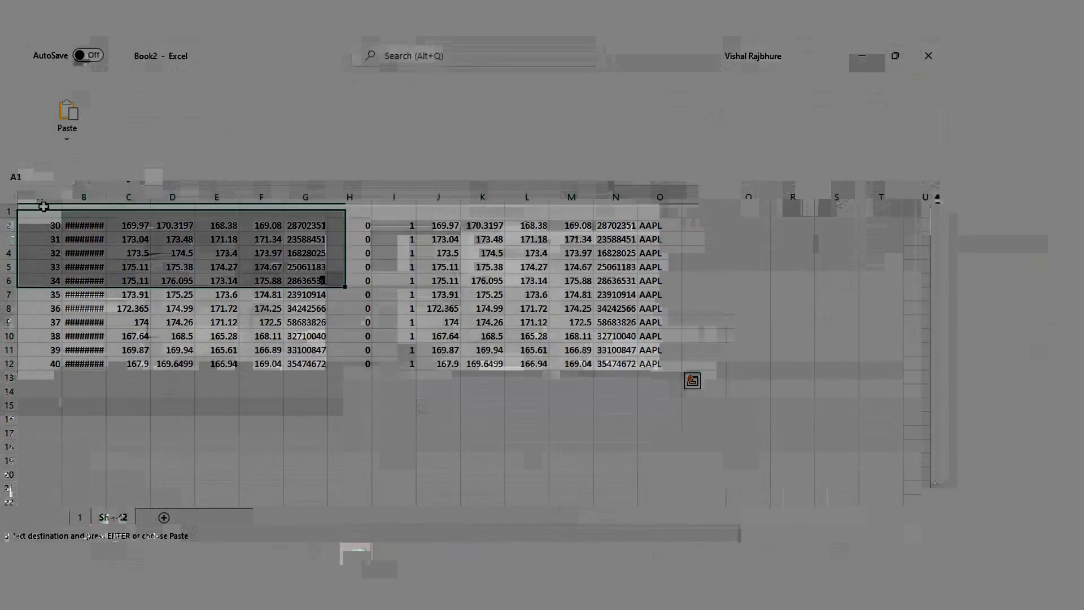
left_click(39, 212)
key("ctrl+v")
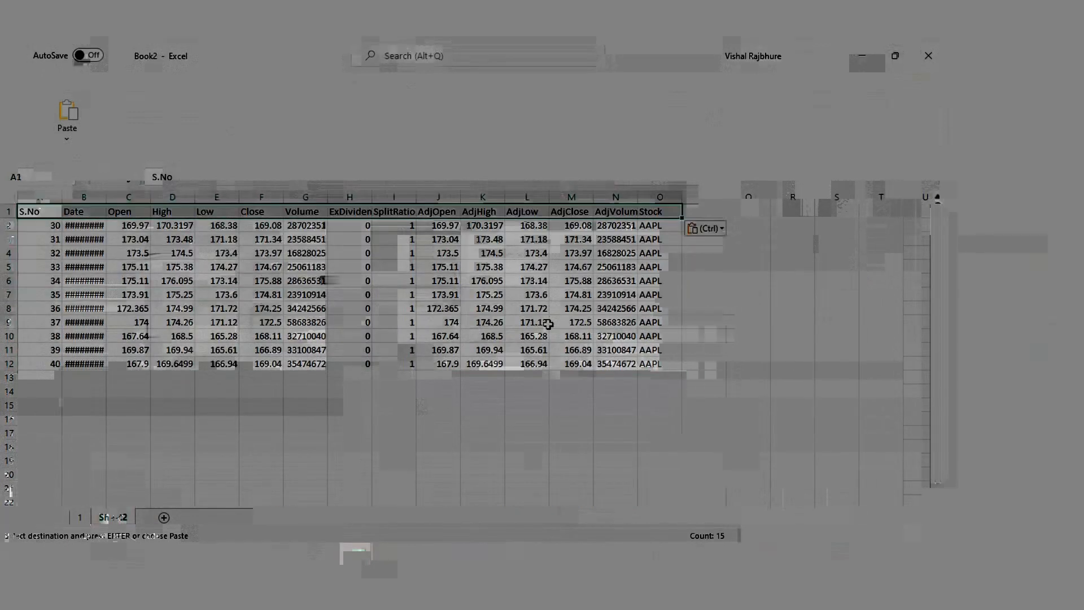
Rename the second sheet as 2 and go back to sheet 1.
double_click(114, 517)
type("2")
key("Return")
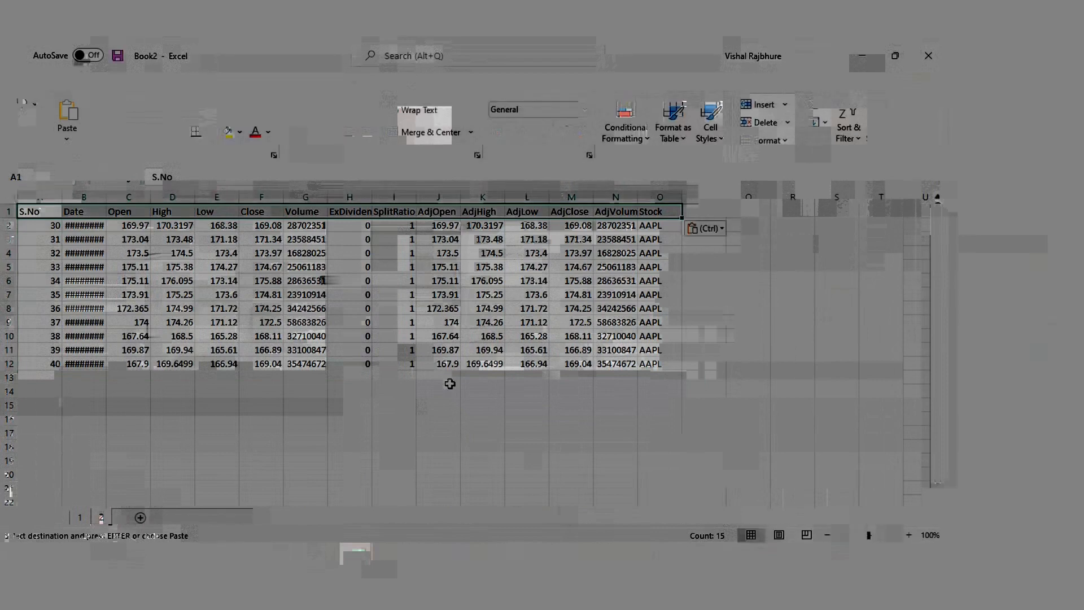
left_click(77, 520)
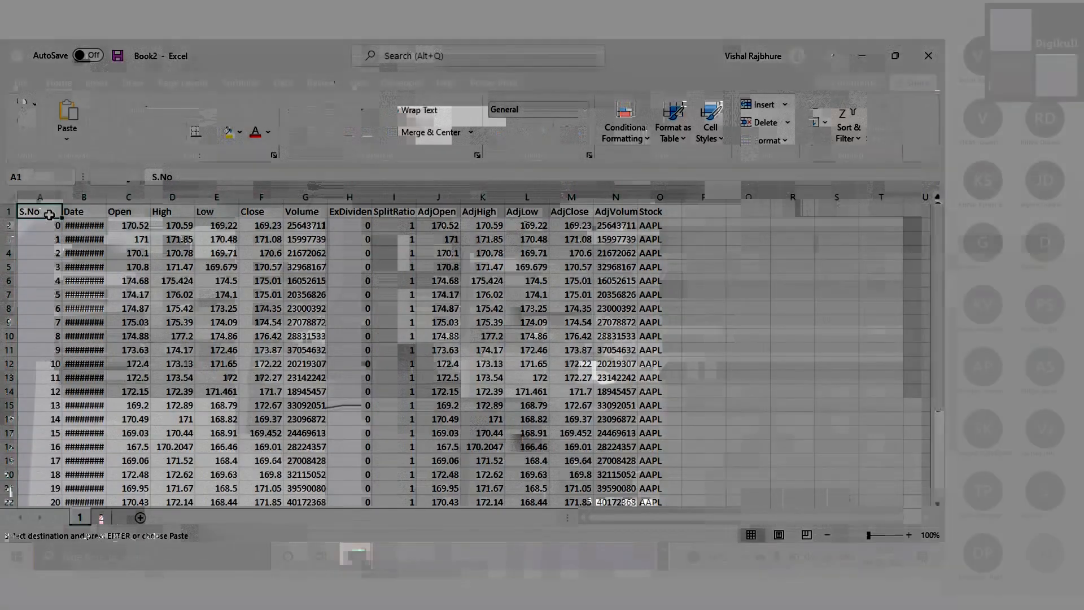
scroll(870, 395, "down", 3)
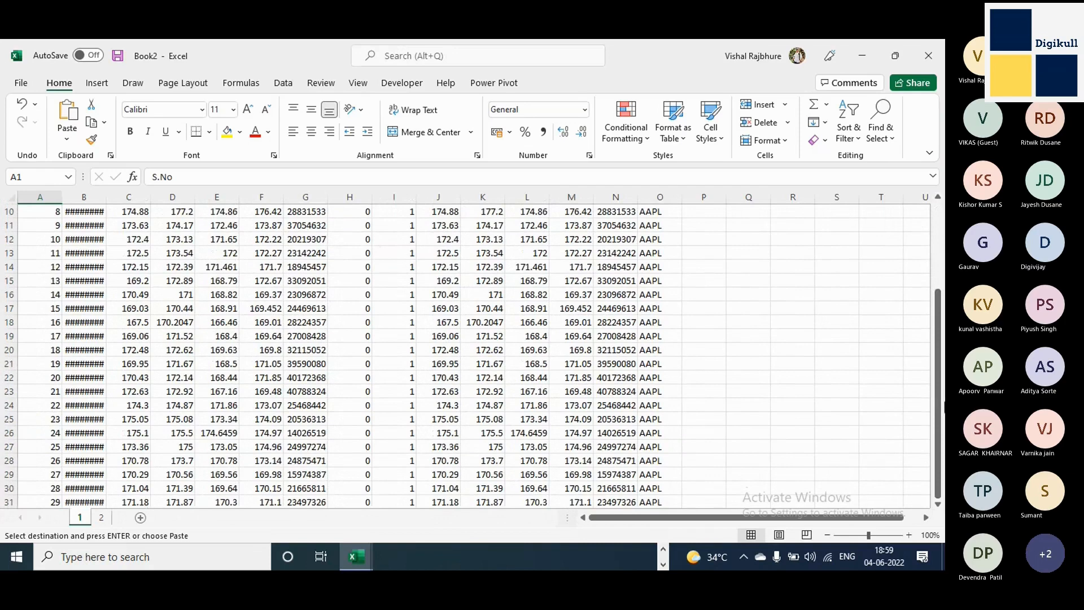
left_click(649, 502)
scroll(650, 502, "down", 8)
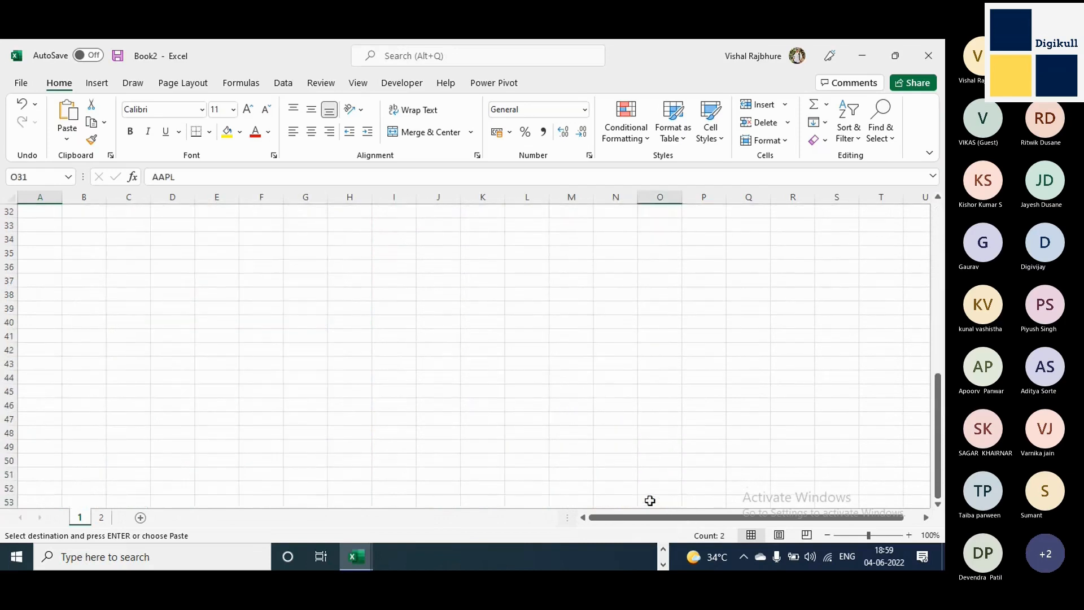
scroll(652, 497, "up", 8)
scroll(55, 223, "up", 3)
left_click(53, 213)
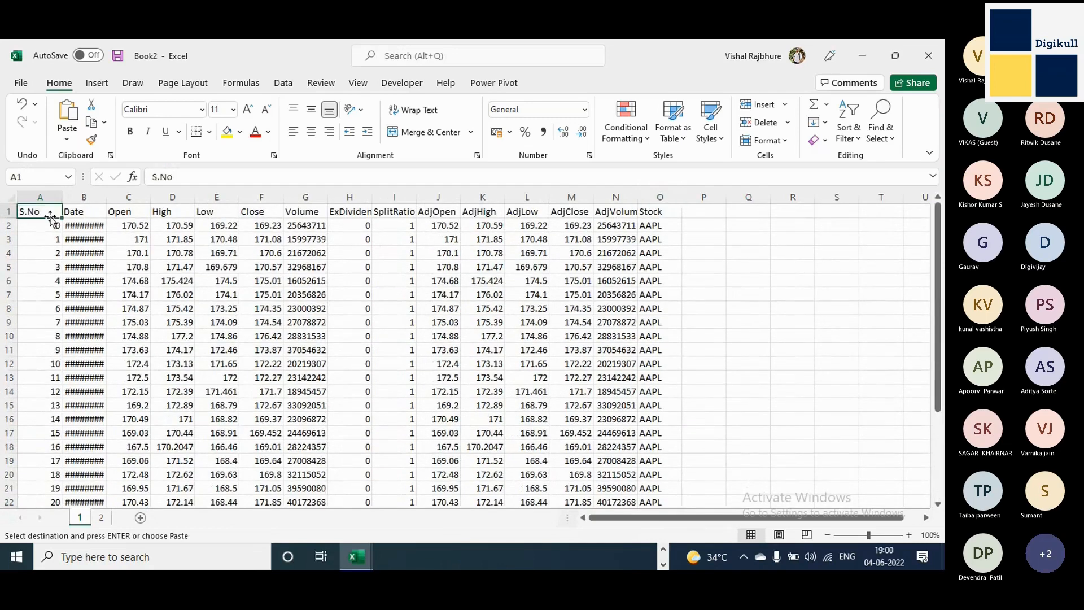
scroll(763, 410, "down", 7)
left_click(659, 327)
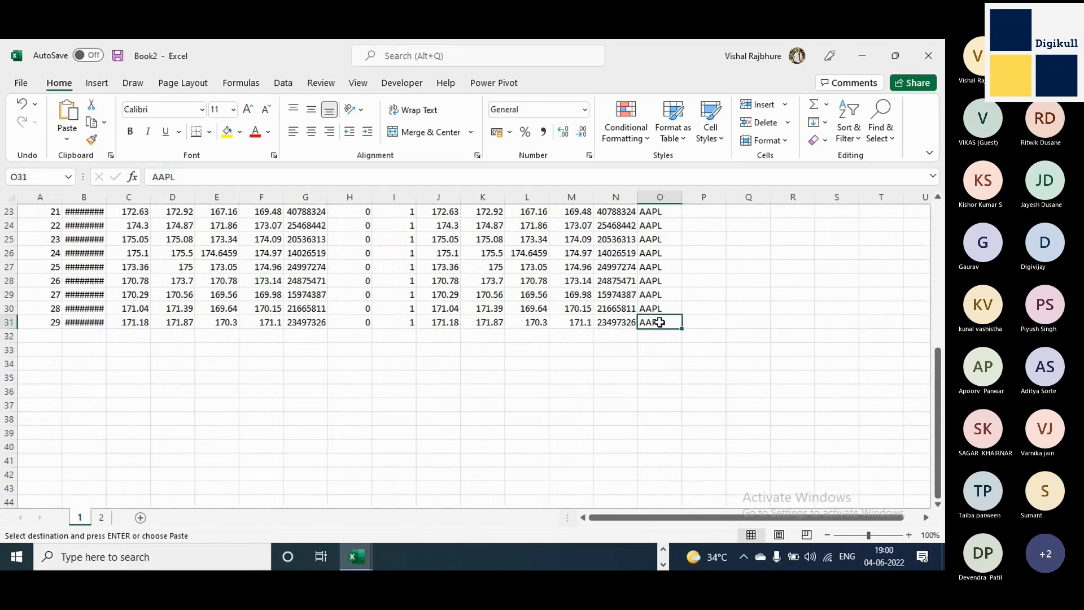
scroll(659, 321, "up", 7)
Select the entire stock table in cells A1:O31 of sheet 1.
left_click(44, 210)
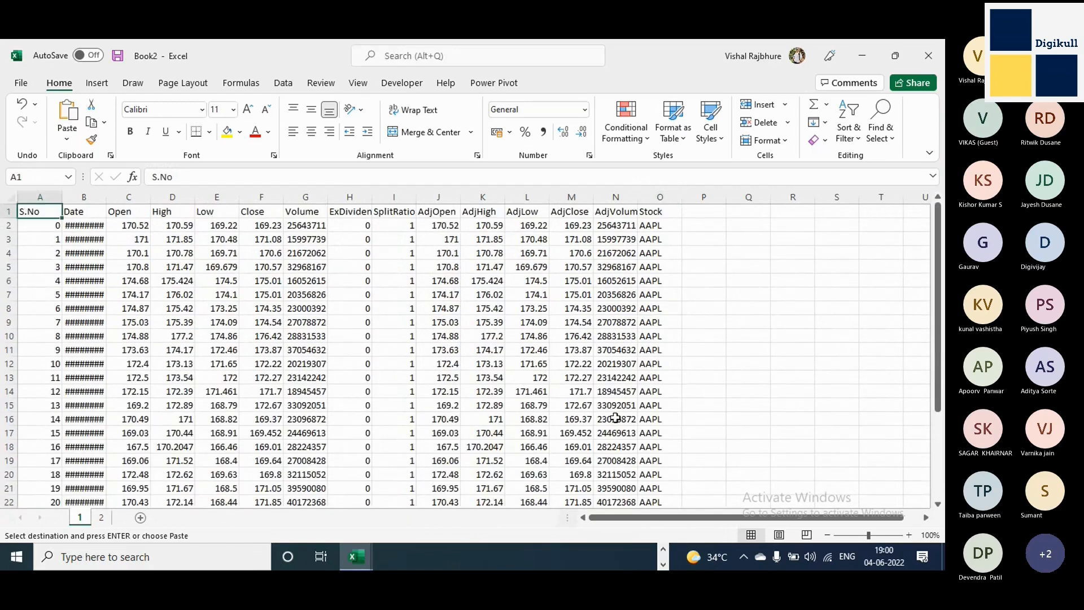
scroll(616, 418, "down", 7)
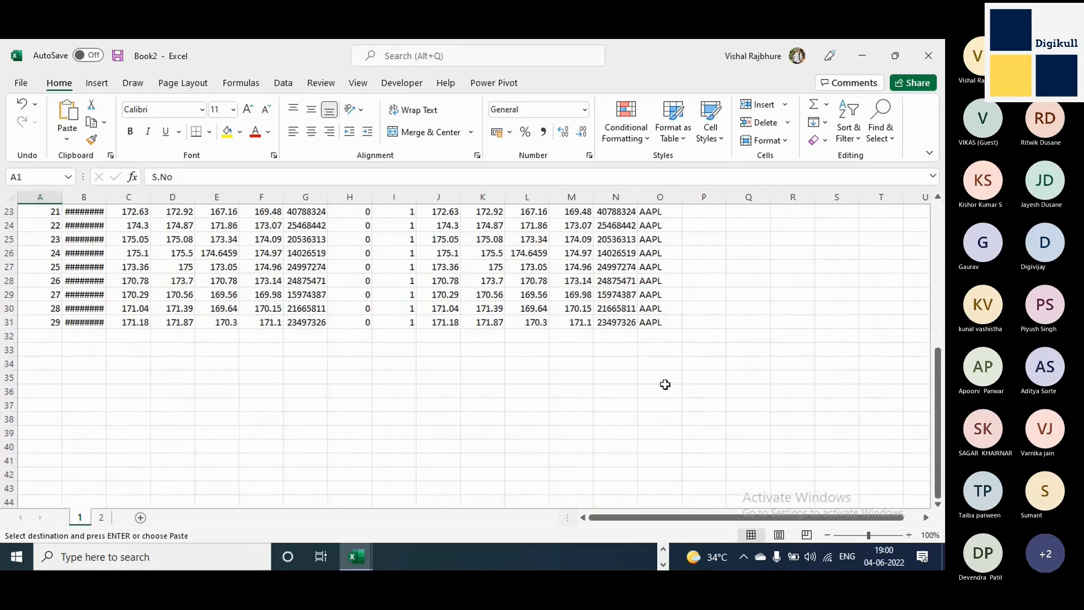
left_click(665, 326, "shift")
scroll(354, 282, "up", 7)
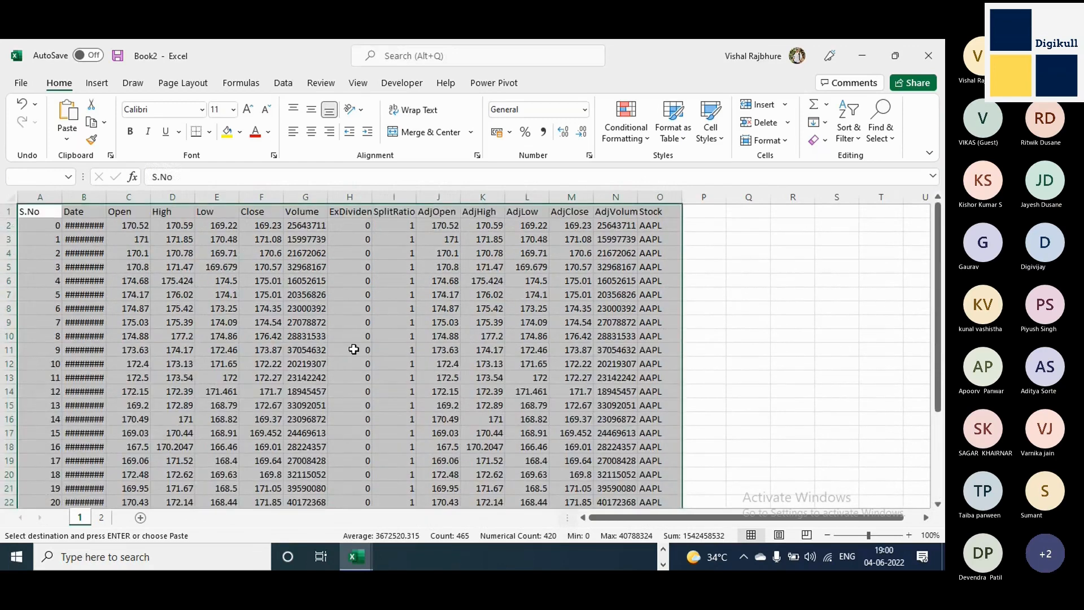
scroll(354, 349, "down", 7)
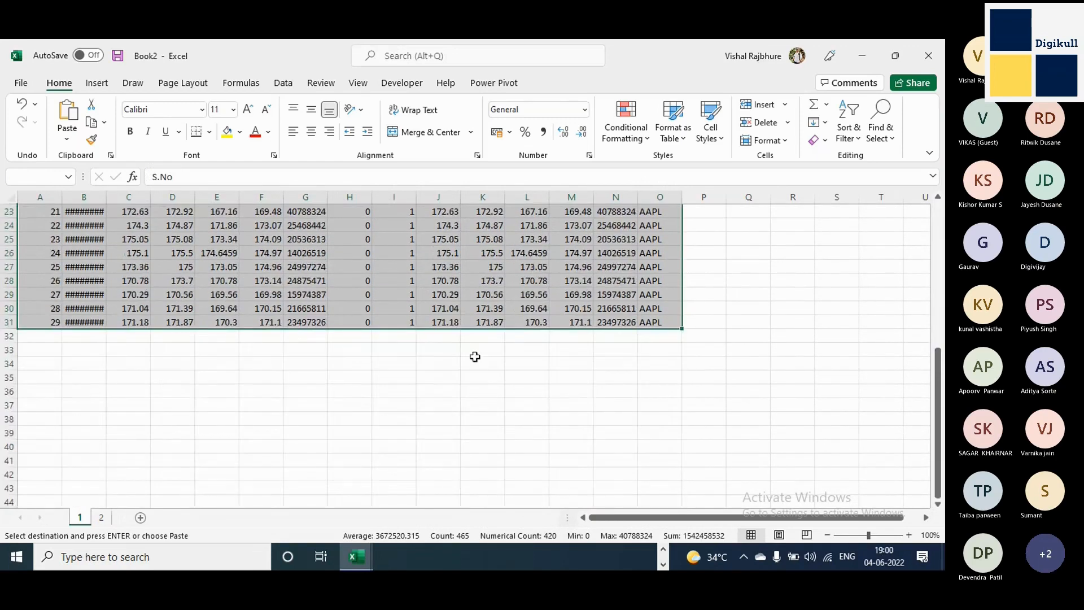
key("ctrl+q")
key("Escape")
Insert a new worksheet before sheet 1 and rename it as Main.
right_click(82, 520)
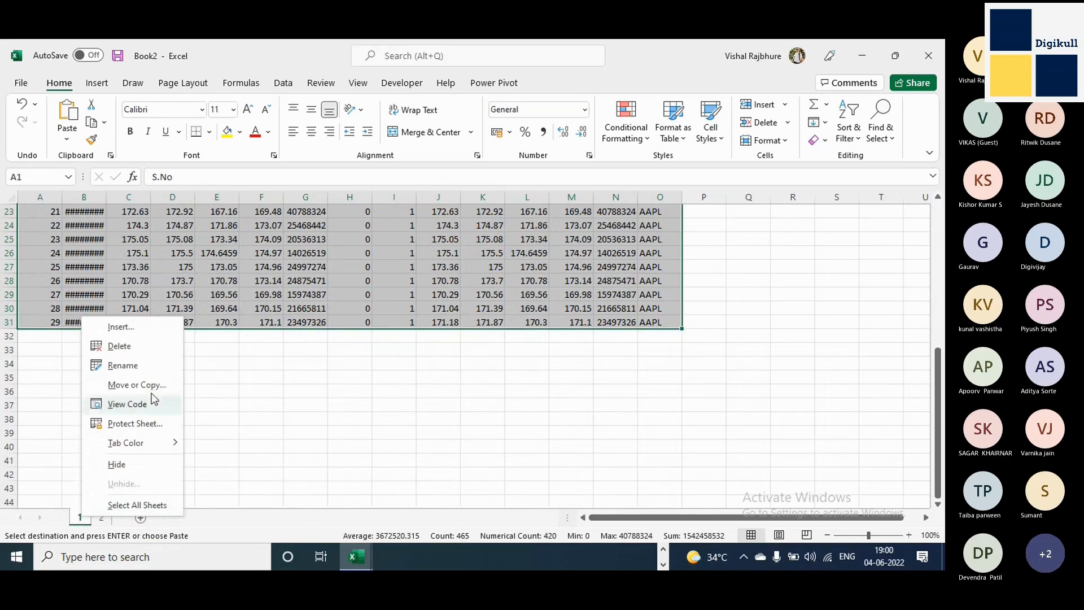
left_click(147, 331)
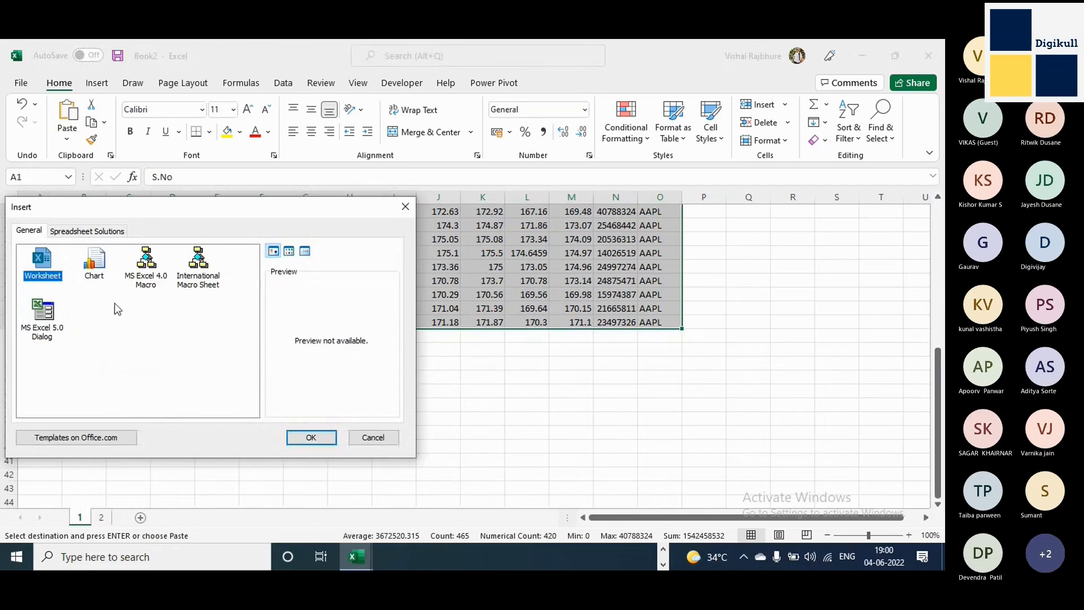
left_click(312, 438)
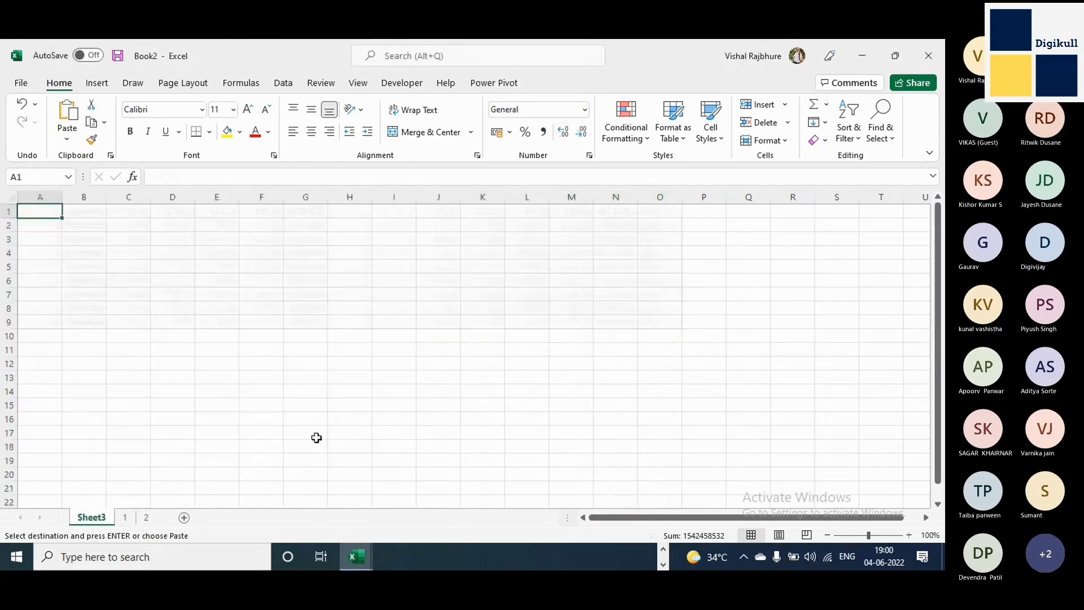
double_click(89, 520)
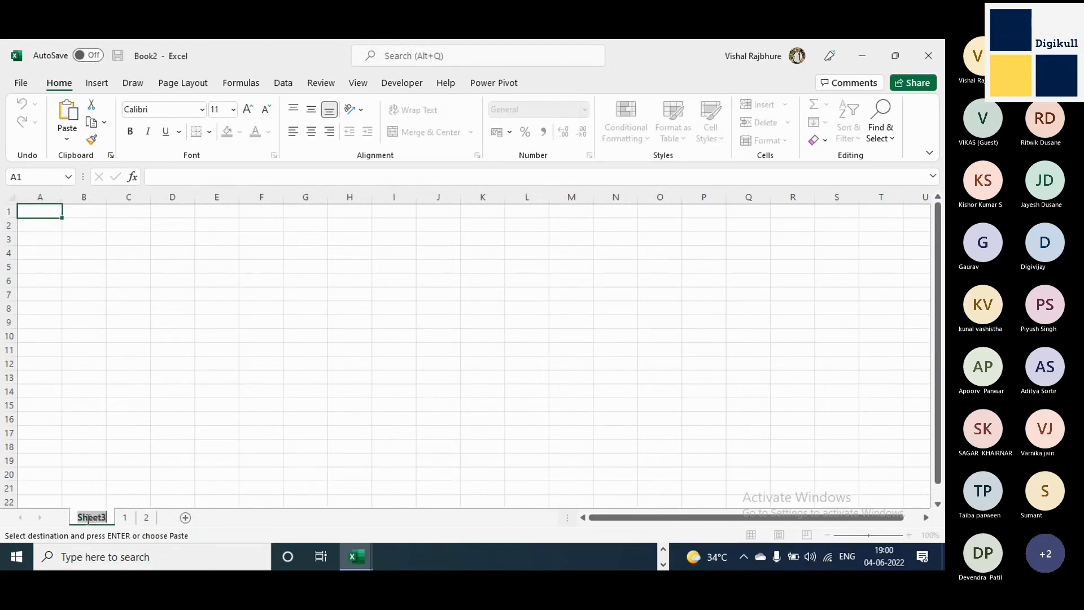
type("Main")
key("Return")
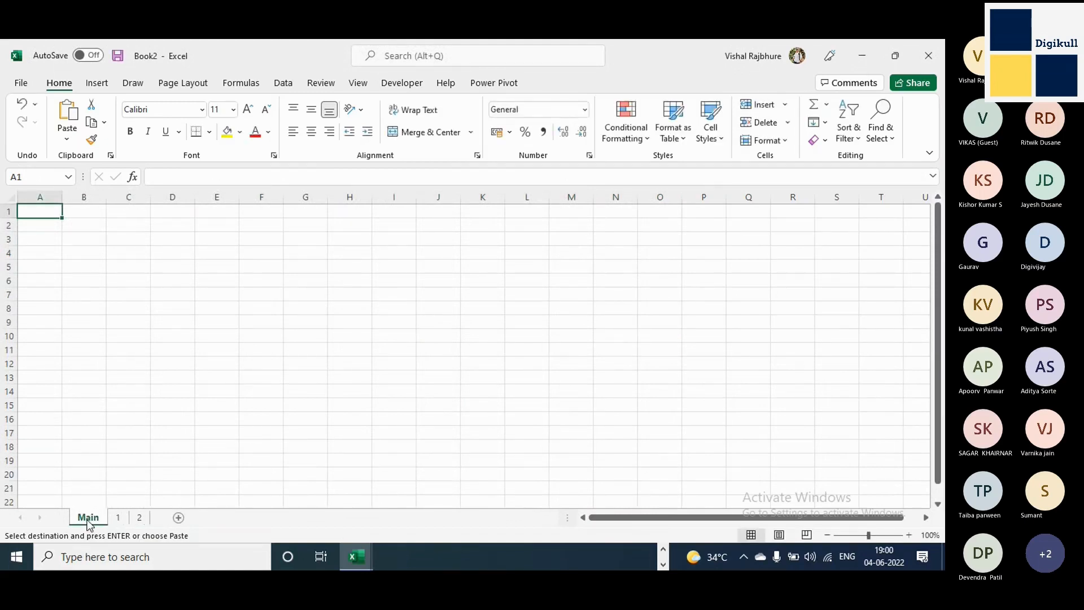
Copy the selected table from sheet 1 and paste it into the Main sheet at cell A1.
left_click(119, 518)
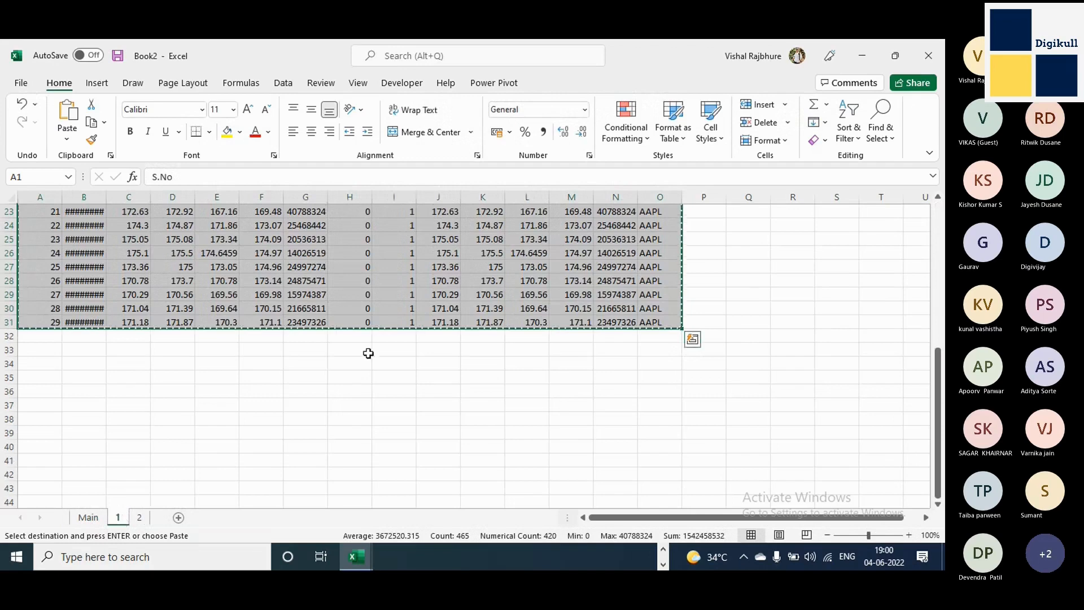
left_click(88, 517)
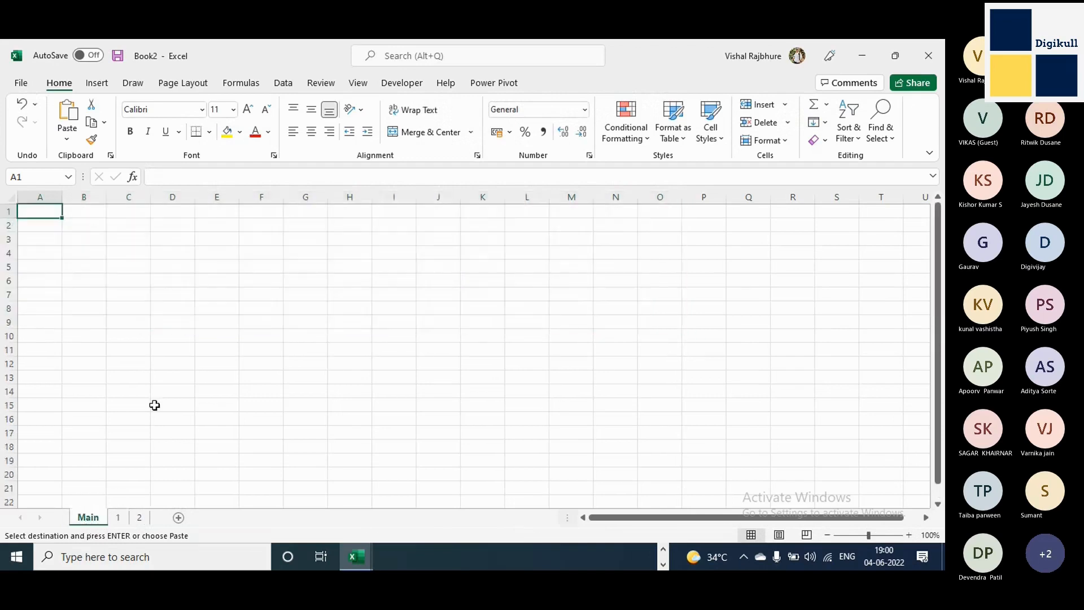
key("ctrl+v")
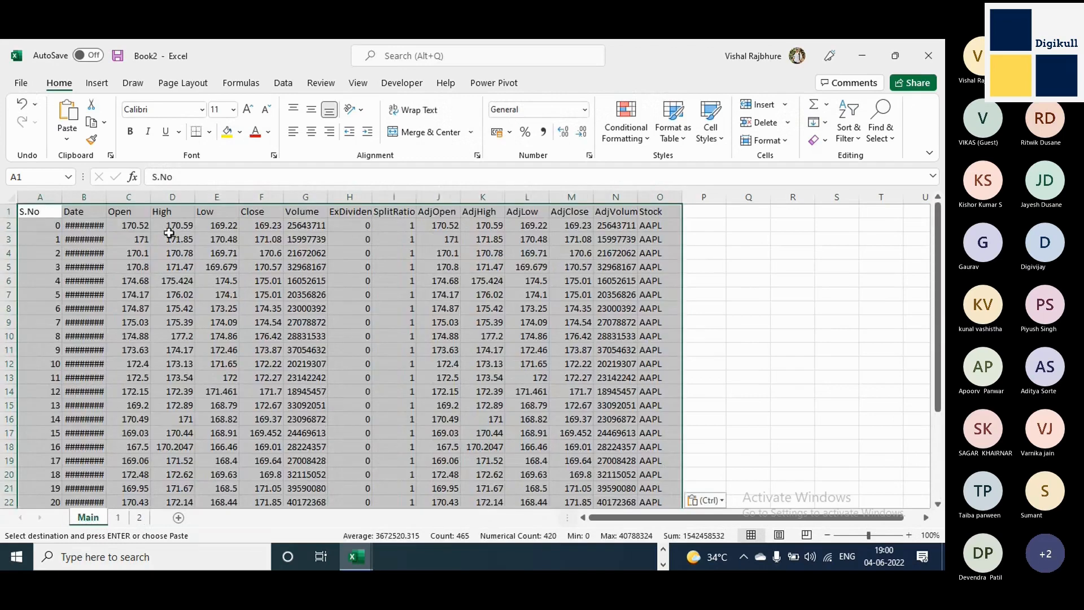
Select cell A32 on the Main sheet, directly below the pasted table, and review the pasted rows.
left_click_drag(938, 247, 937, 384)
scroll(687, 317, "down", 7)
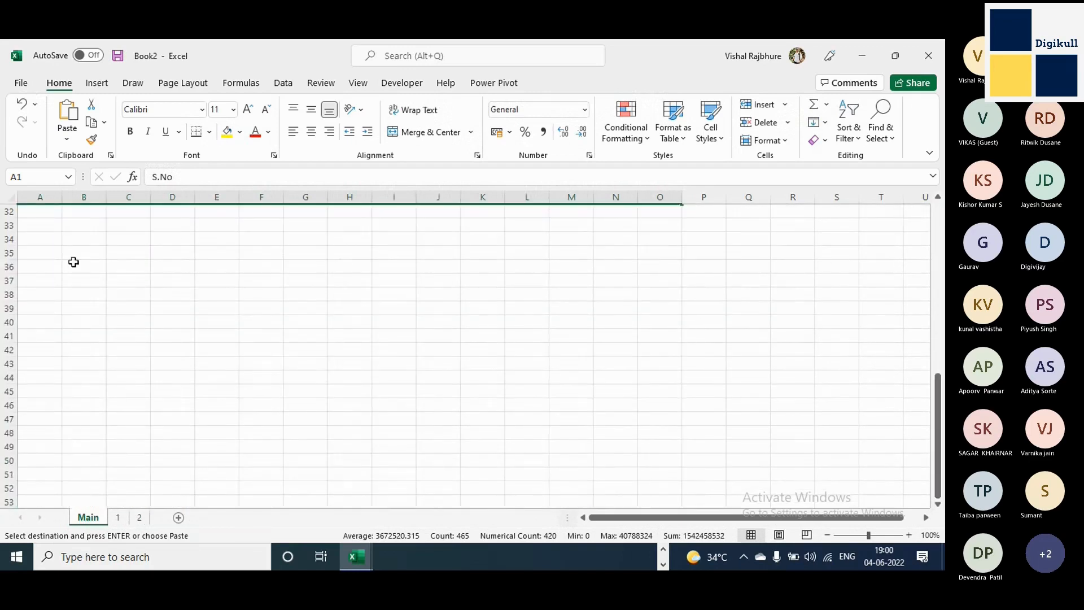
left_click(49, 213)
scroll(943, 350, "up", 5)
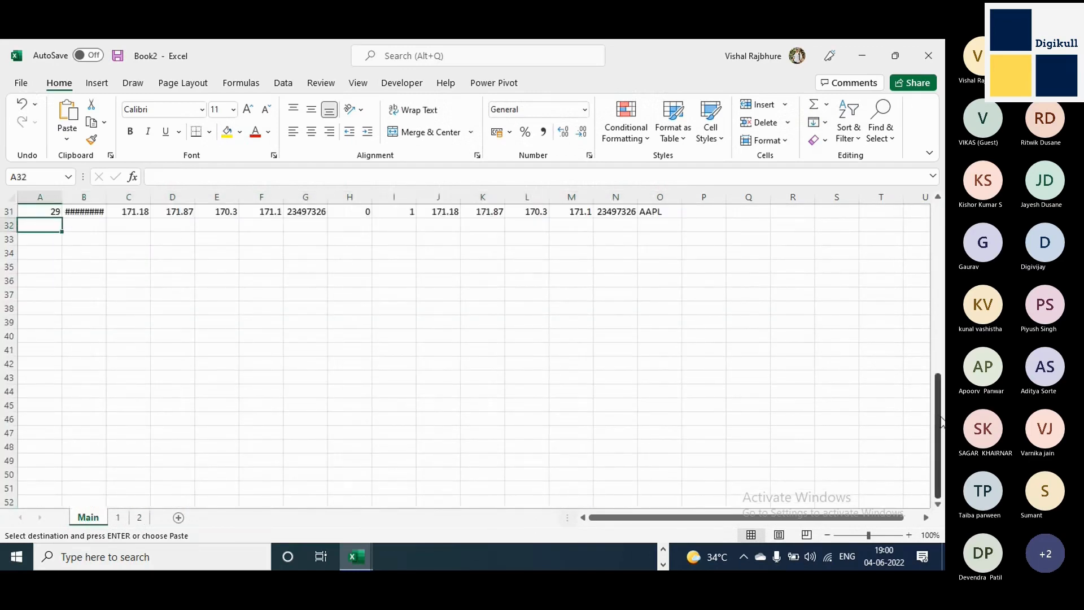
scroll(942, 339, "up", 6)
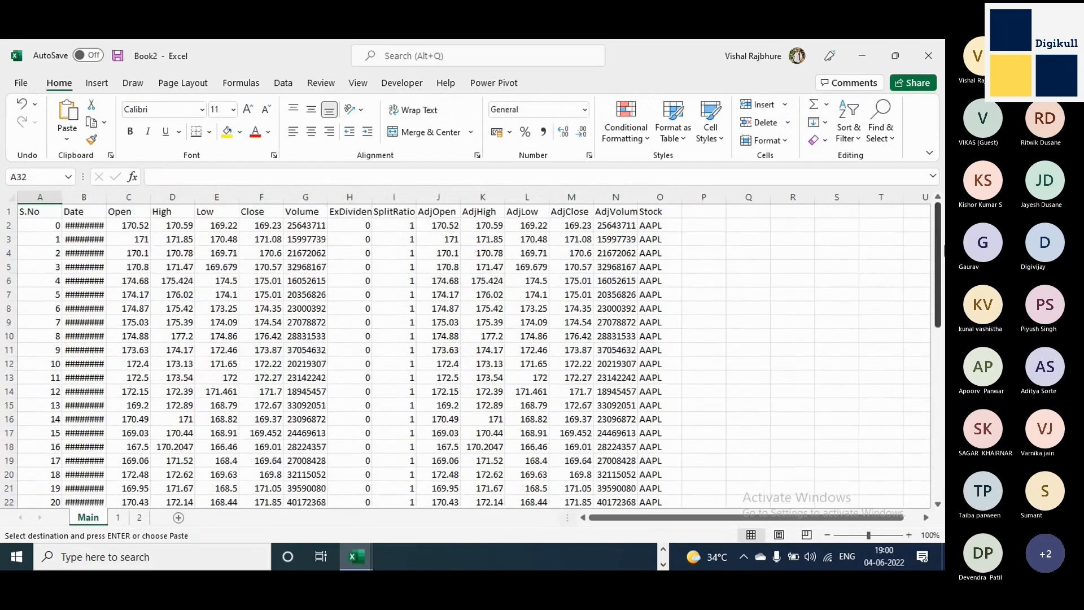
scroll(943, 347, "down", 6)
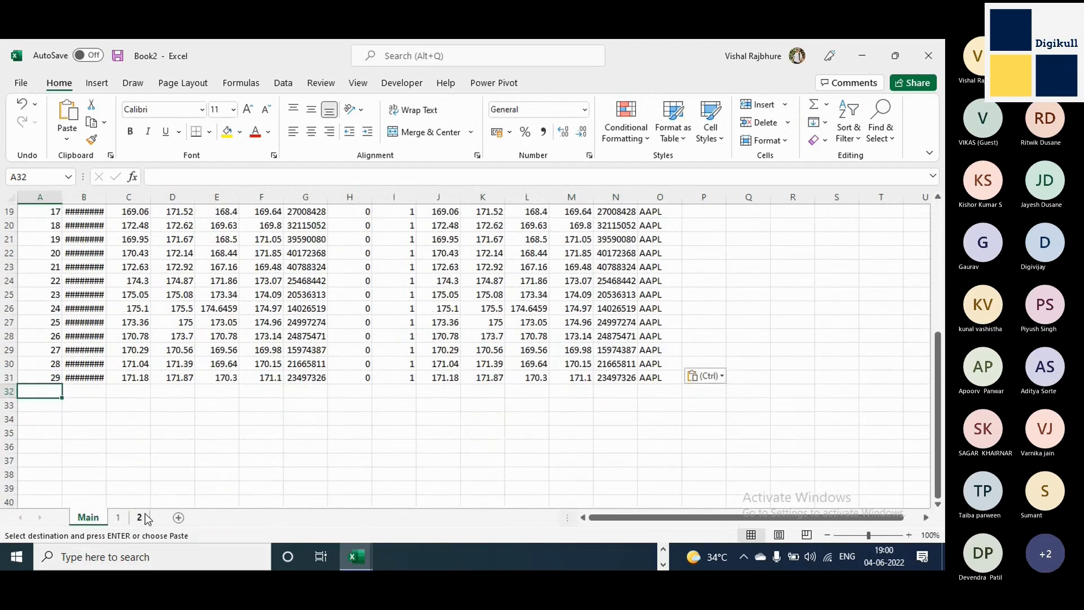
Copy the stock rows A2:O12 from sheet 2, without headers, and paste them into the Main sheet at A32, then review the combined rows.
left_click(141, 516)
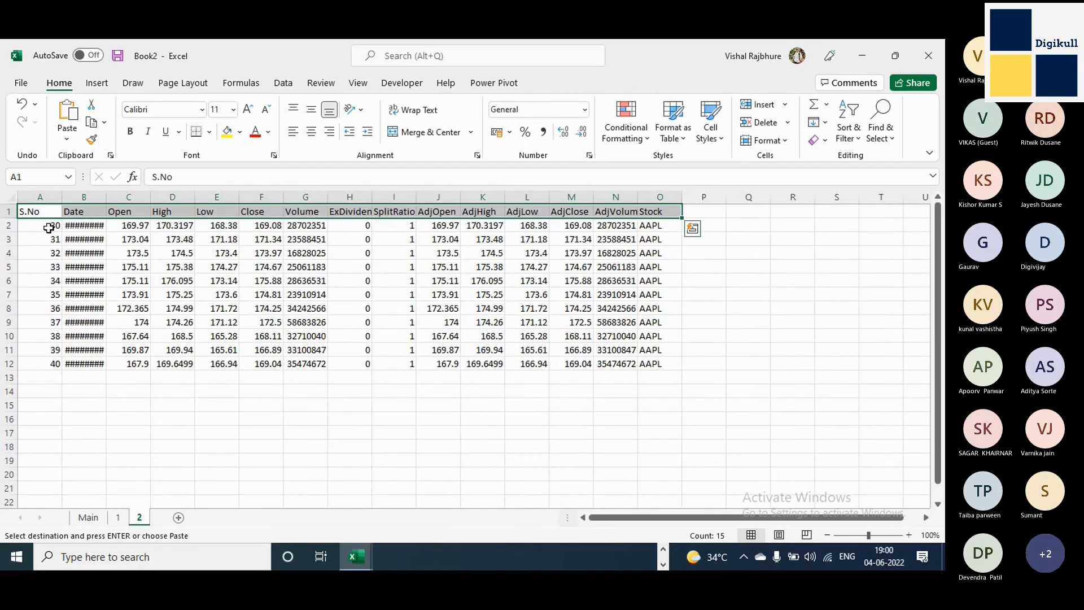
left_click_drag(47, 226, 665, 366)
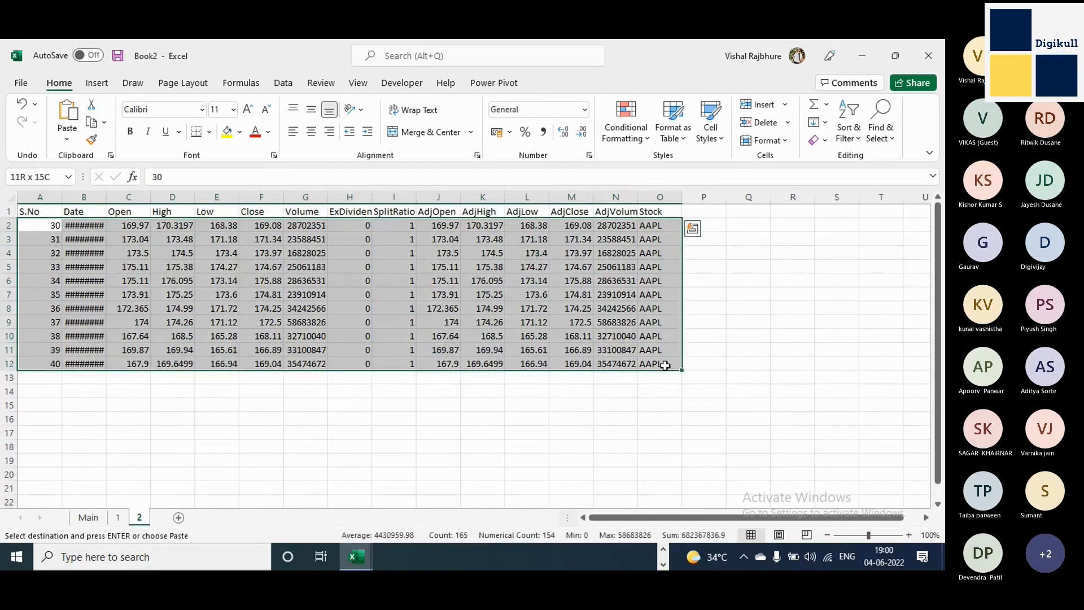
left_click(88, 517)
key("ctrl+v")
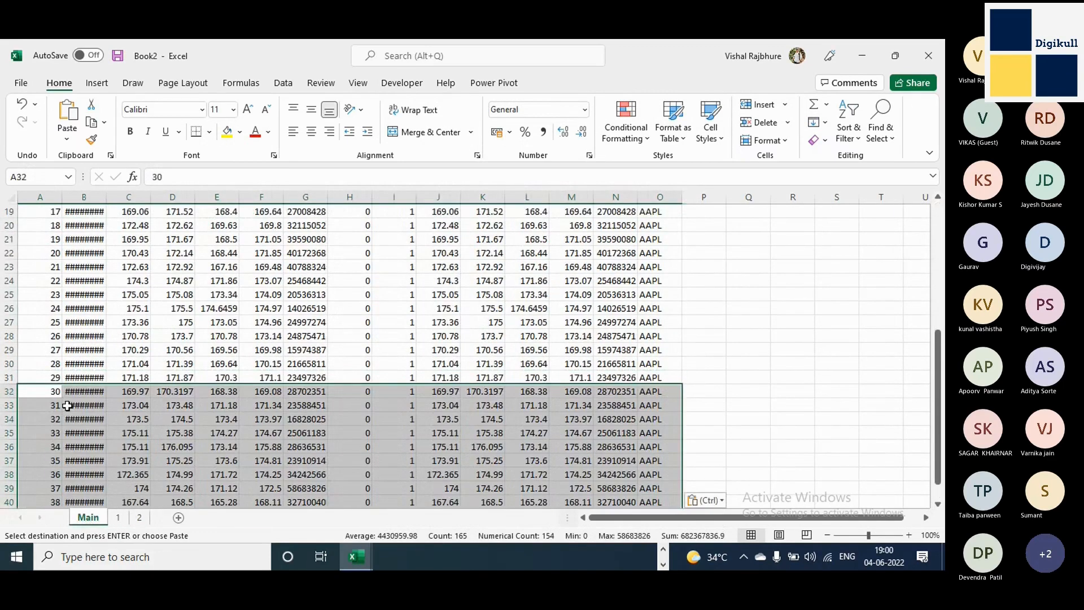
scroll(653, 452, "down", 8)
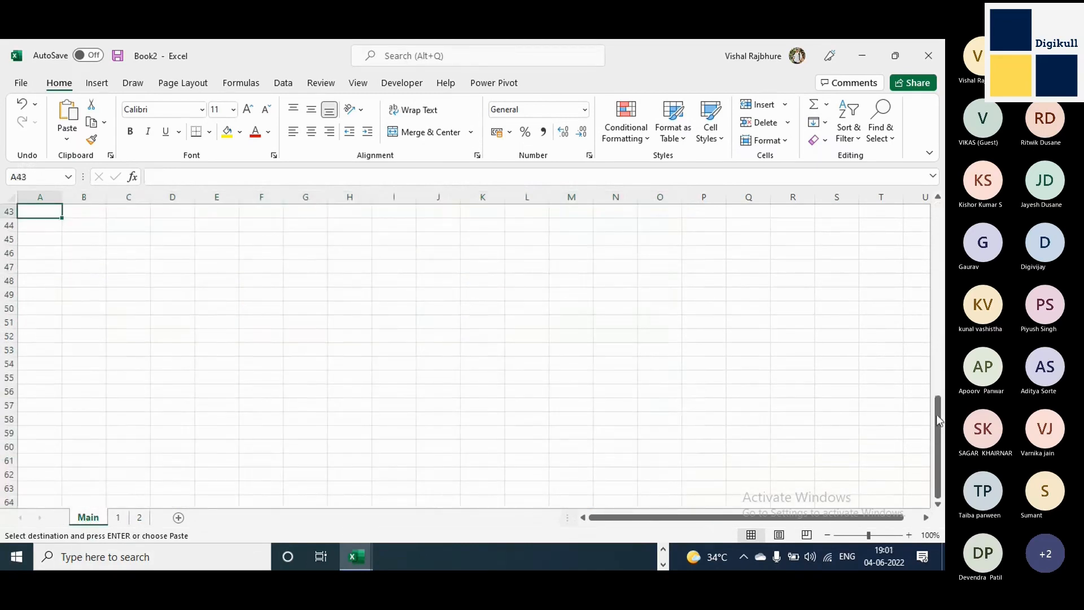
left_click_drag(939, 440, 937, 395)
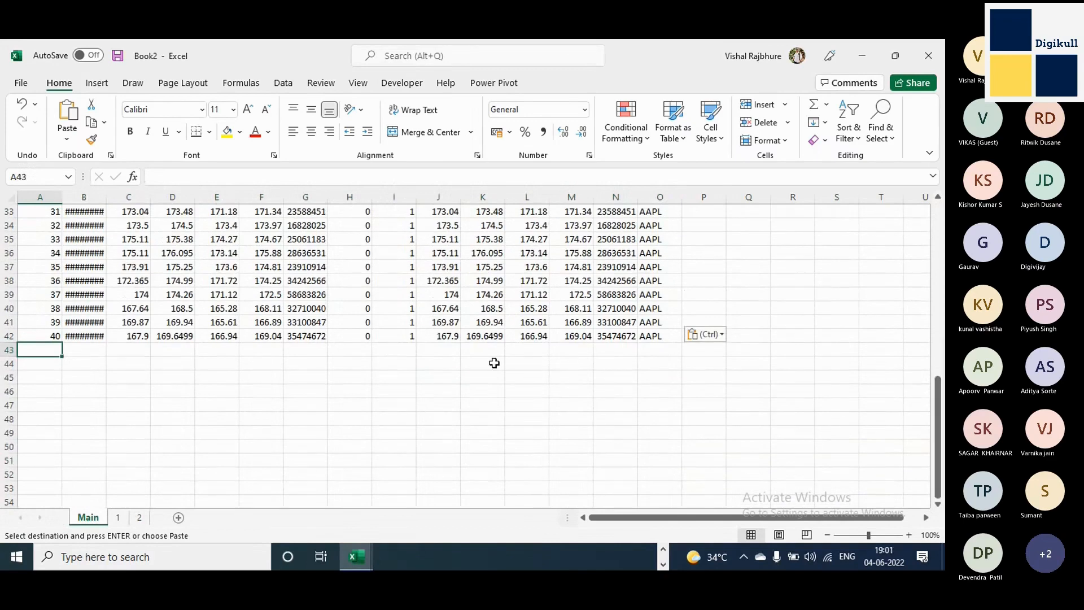
scroll(494, 363, "up", 11)
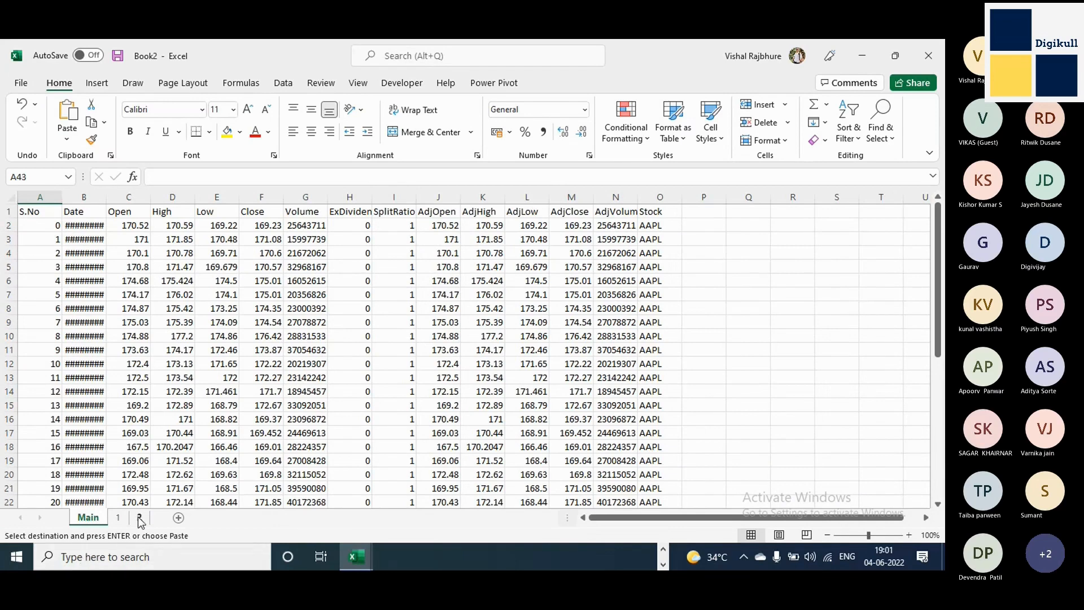
Switch to Sheet1 of the hello-world-stock workbook and select the executive numbers 1 to 7 in cells C7:C13.
key("alt+Tab")
key("alt+Tab")
key("alt+Tab")
left_click(172, 519)
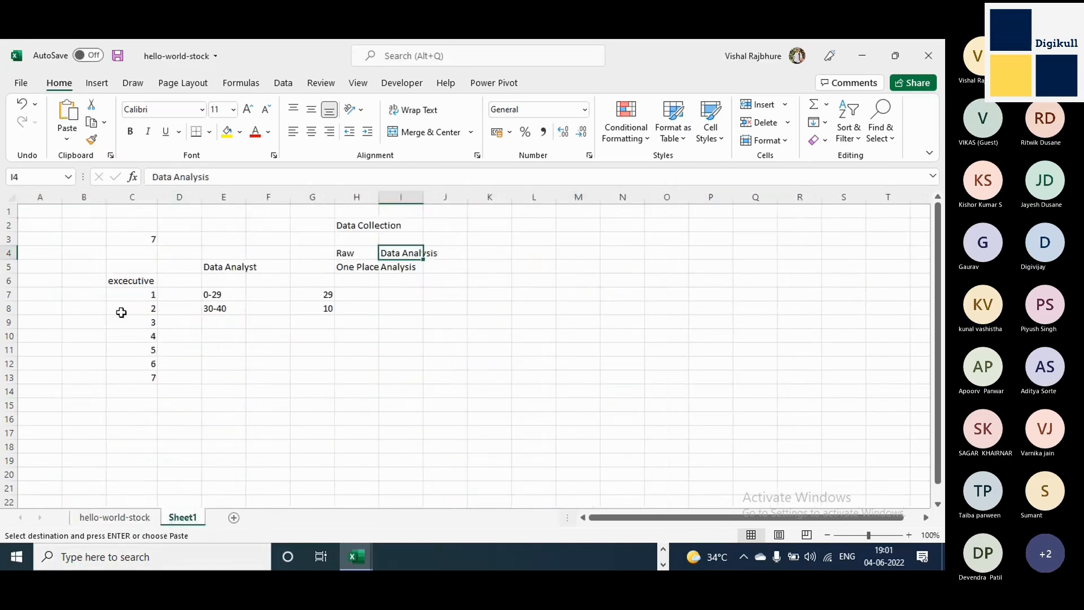
left_click_drag(128, 292, 123, 376)
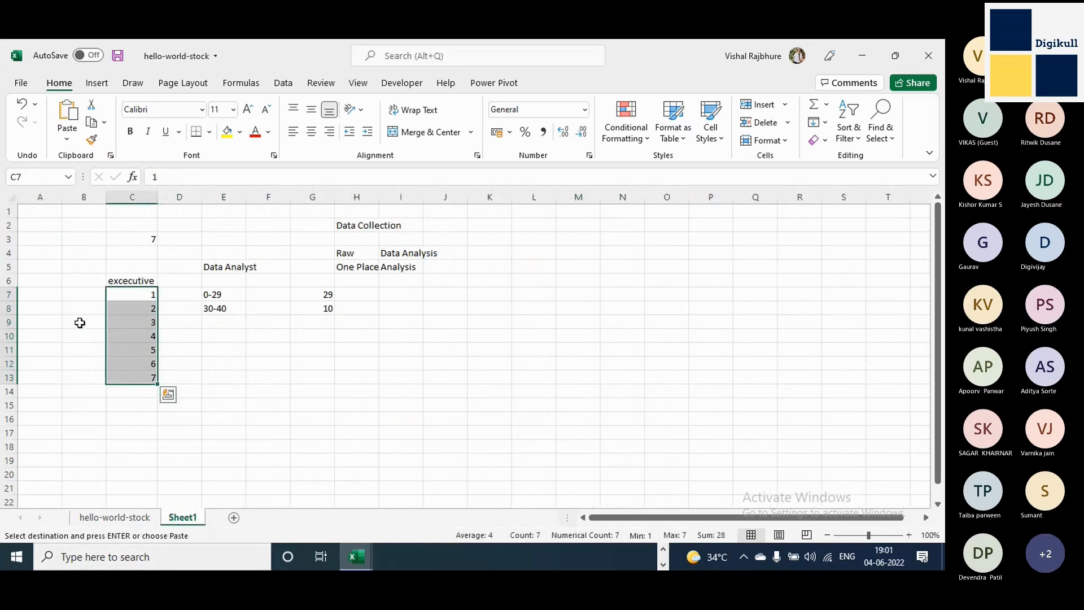
left_click(126, 313)
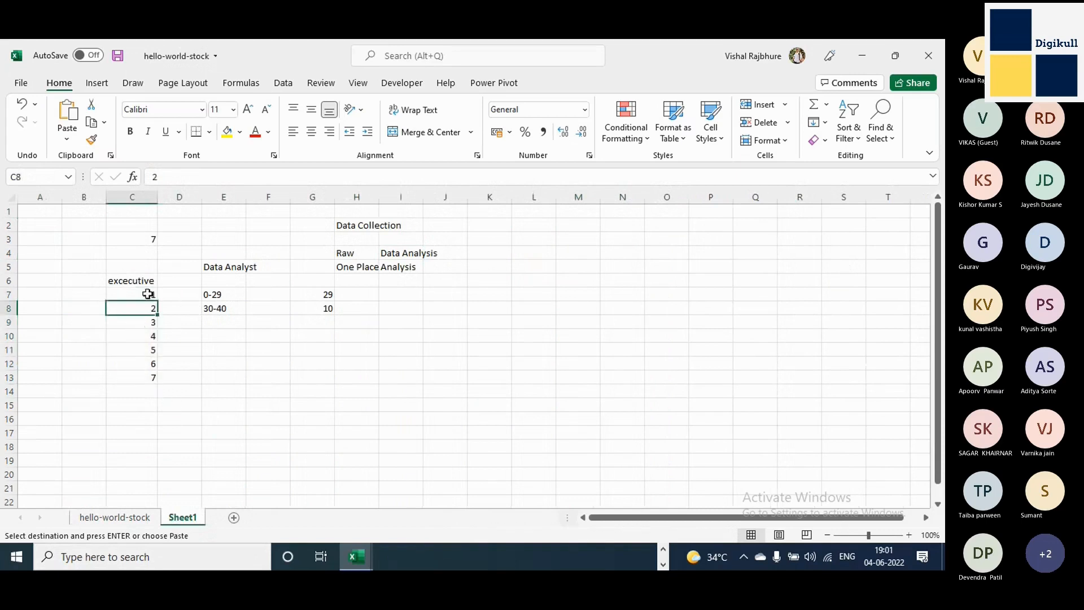
left_click_drag(146, 293, 141, 371)
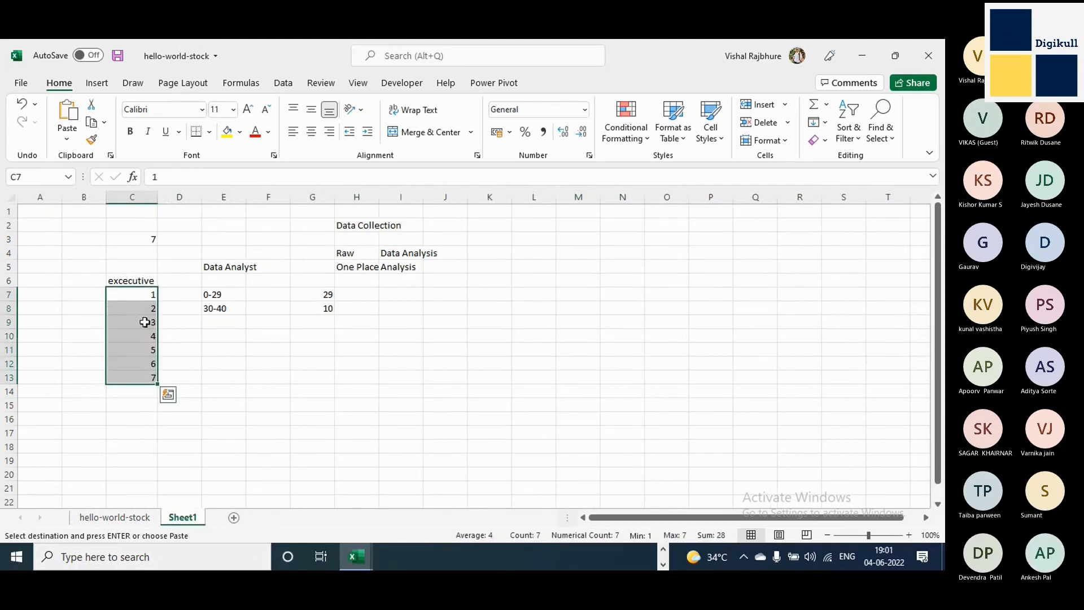
left_click_drag(145, 323, 144, 339)
Enter Messed in cell B10 on Sheet1, beside executive number 4.
left_click(87, 337)
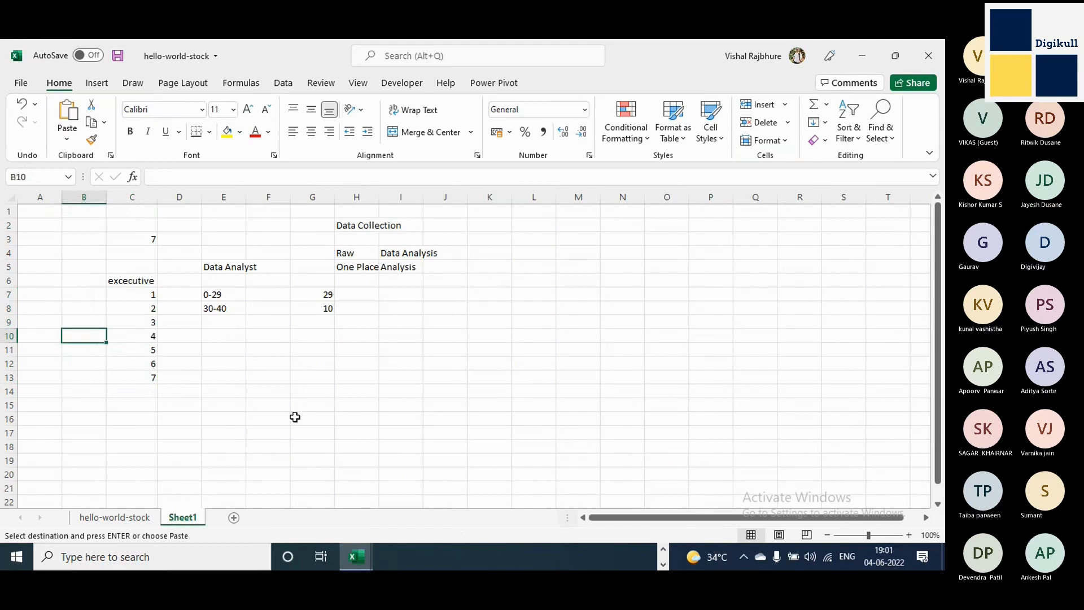
type("M")
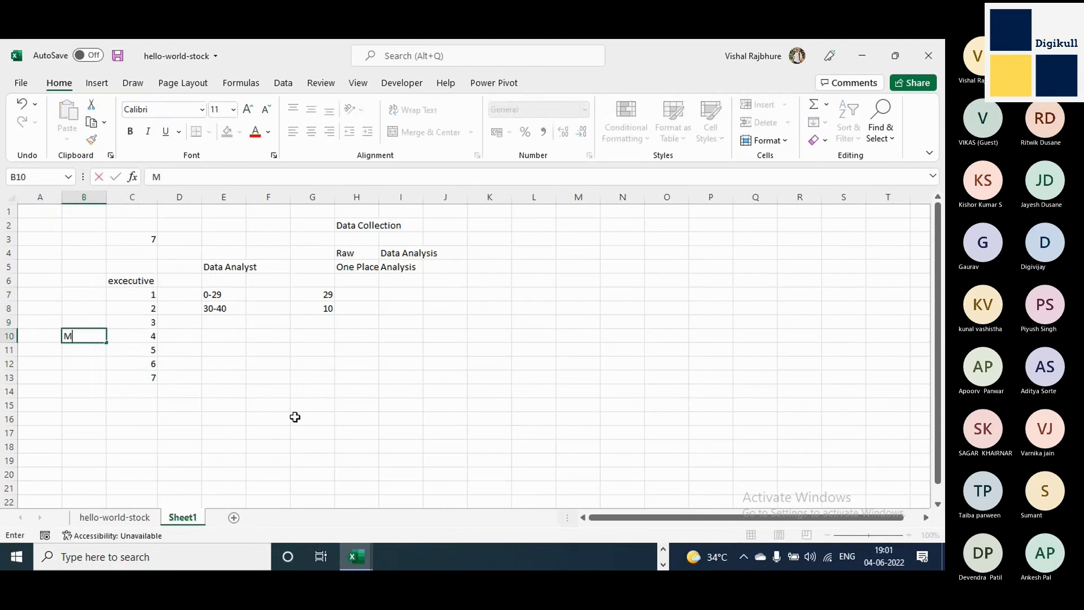
type("essed")
key("Return")
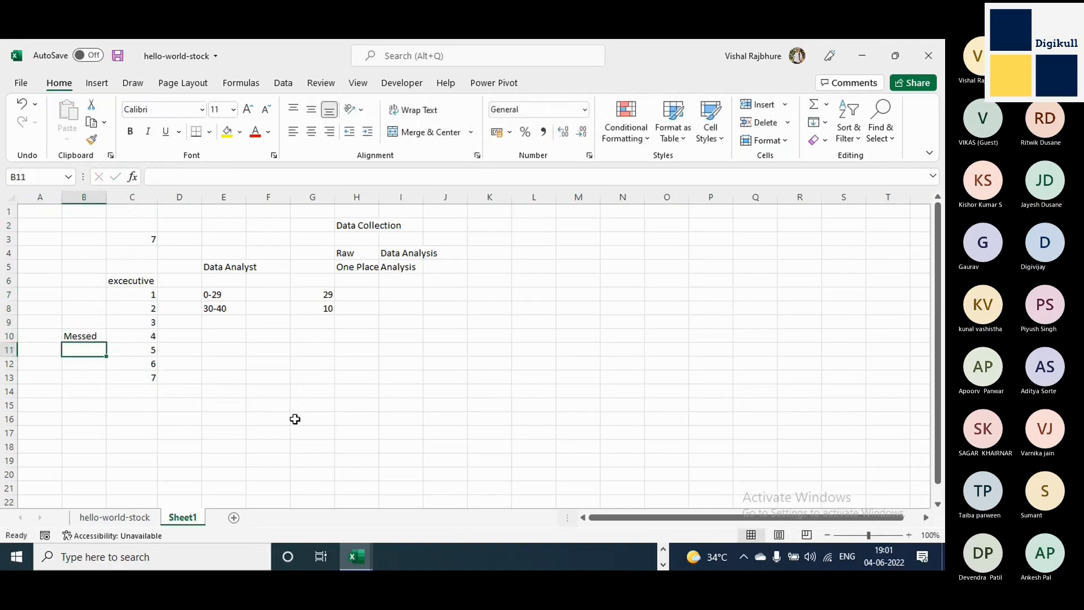
left_click(148, 336)
Return to the Book2 workbook and rename sheet 2 as 4.
key("alt+Tab")
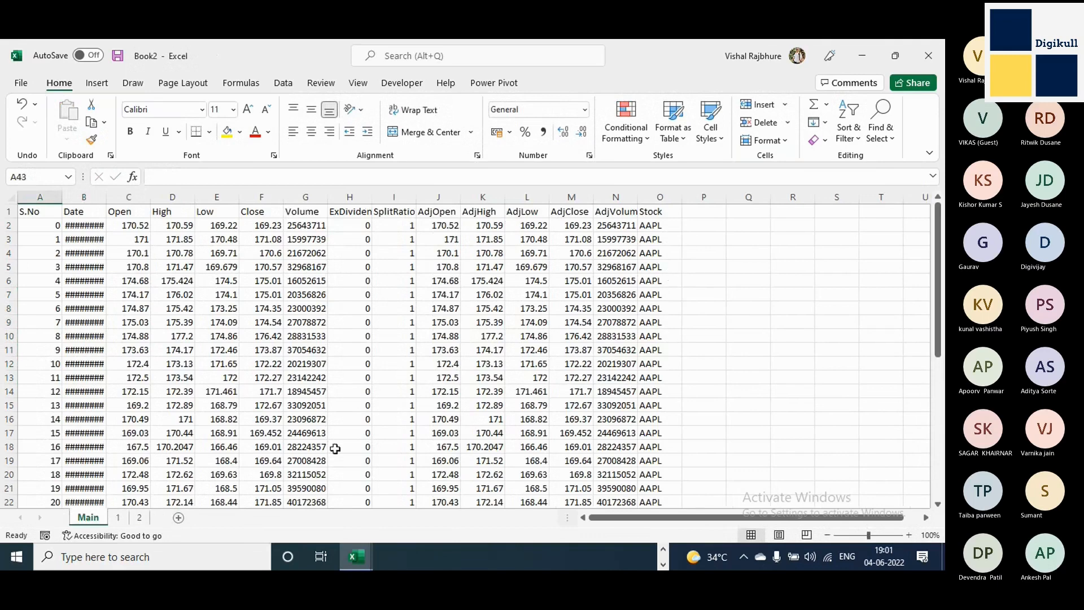
double_click(139, 517)
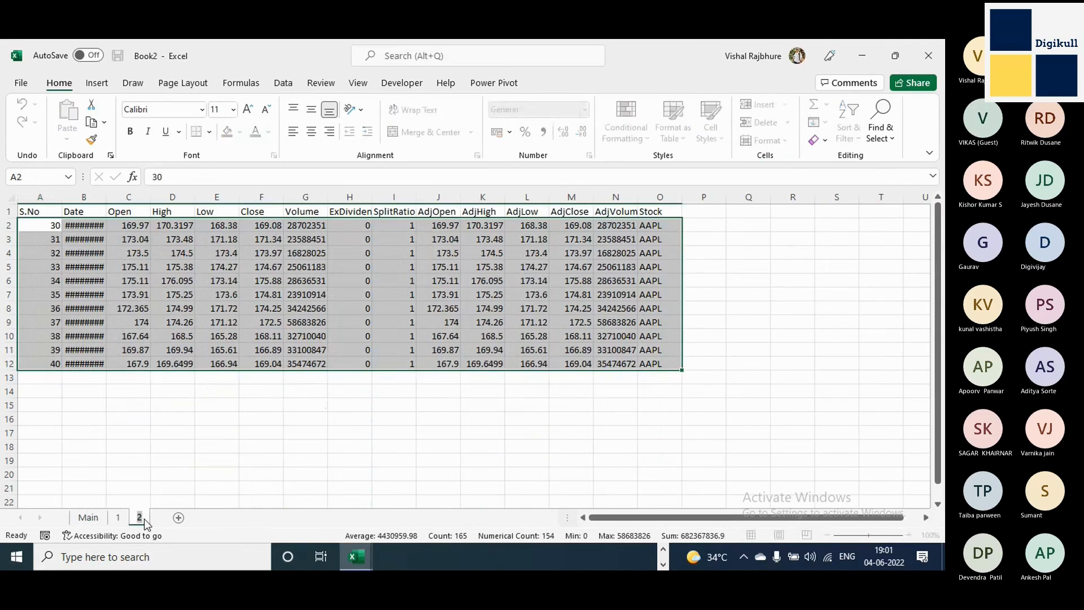
type("4")
key("Return")
left_click(314, 339)
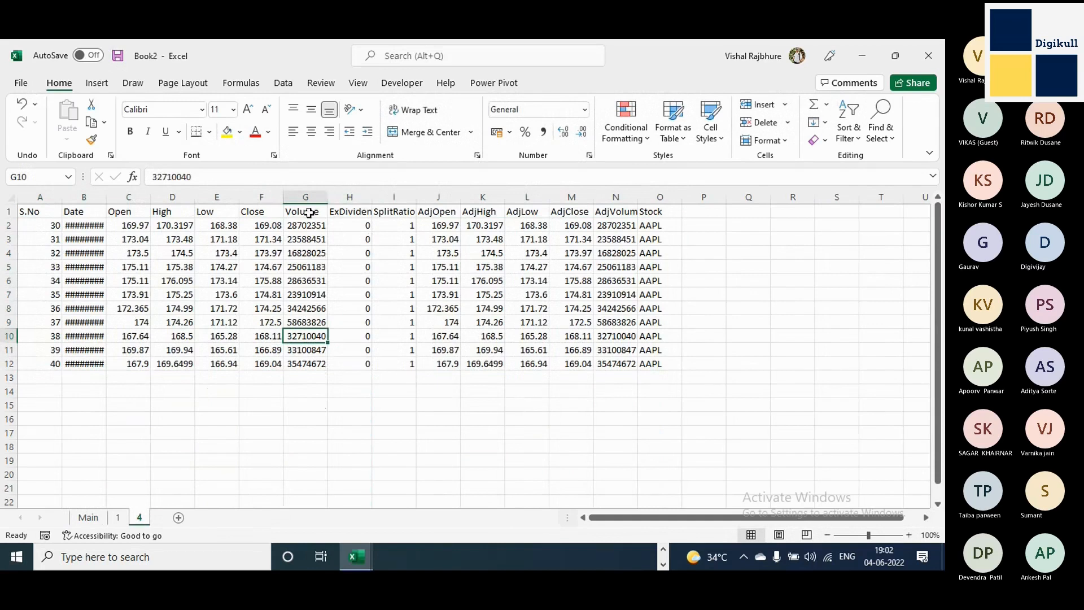
left_click_drag(309, 212, 308, 363)
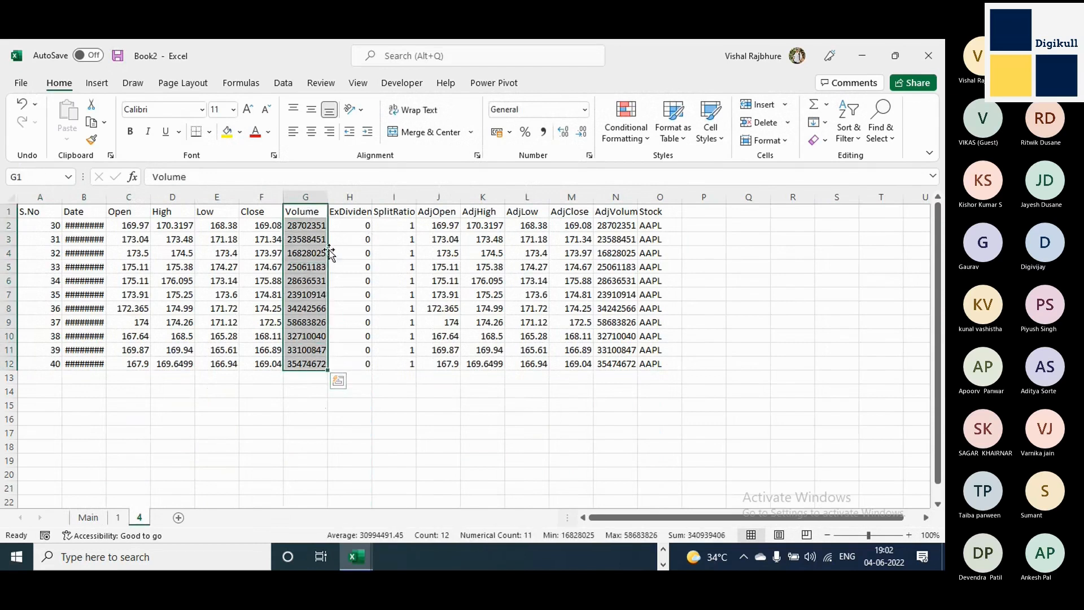
left_click_drag(328, 254, 387, 249)
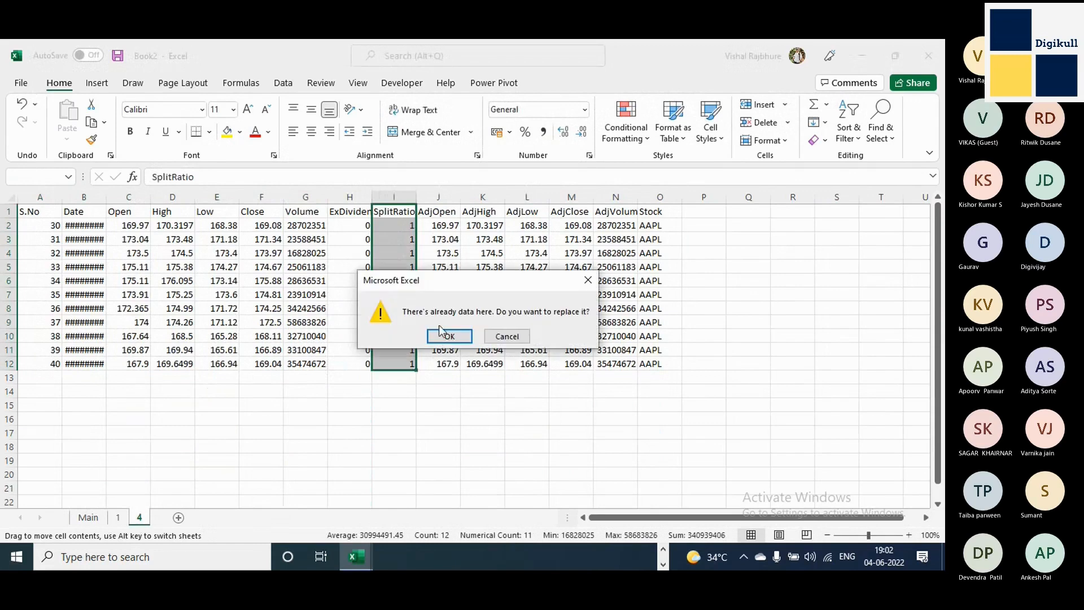
key("Escape")
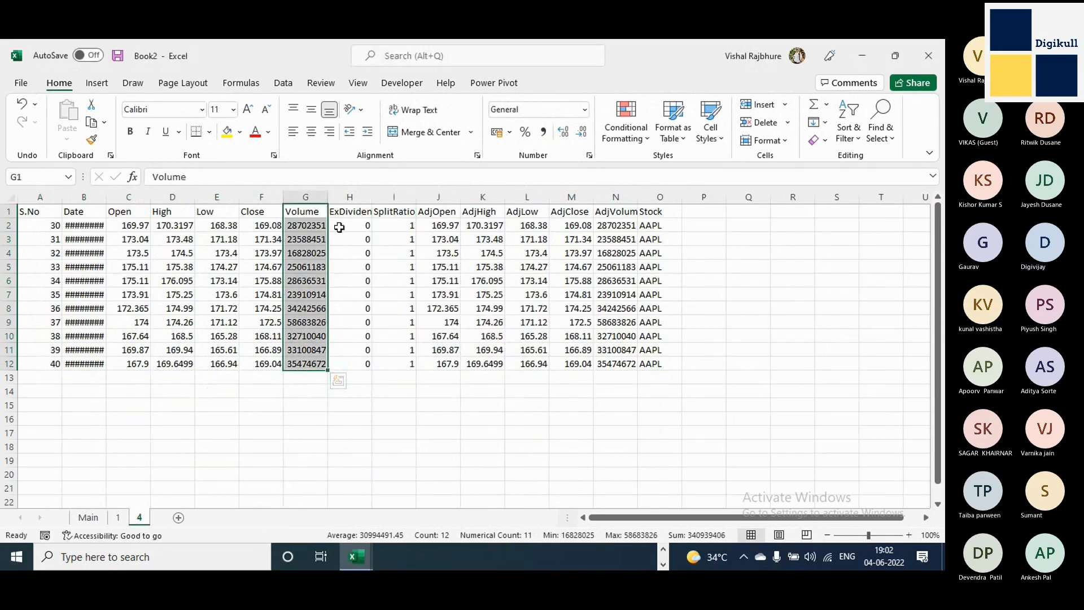
Move the Volume cells G1:G12 on sheet 4 so that they sit between the ExDividend and SplitRatio columns.
key("ctrl+c")
left_click(390, 212)
right_click(389, 211)
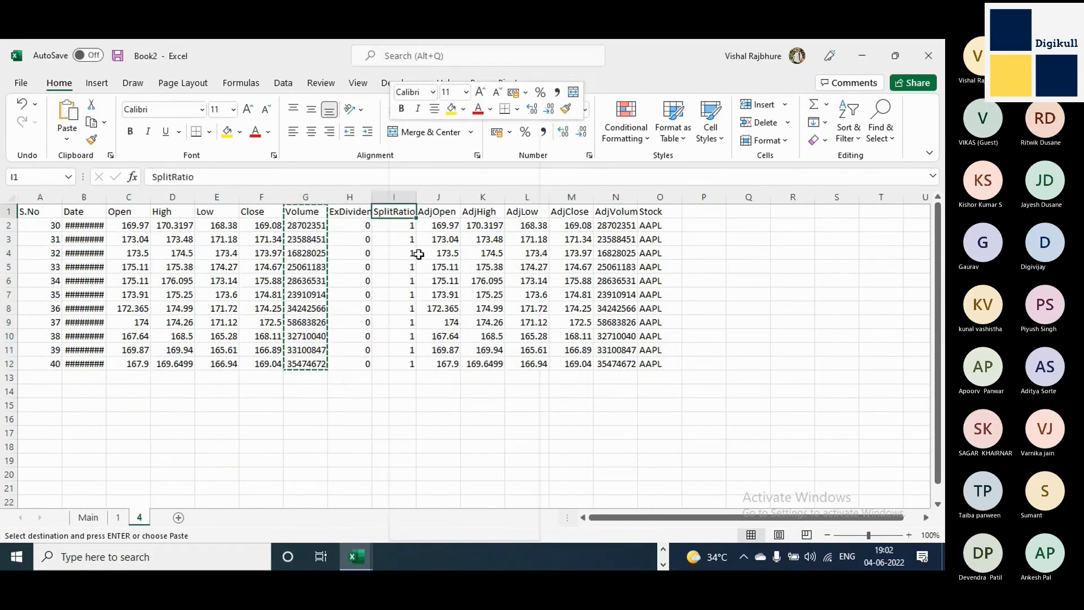
left_click(433, 266)
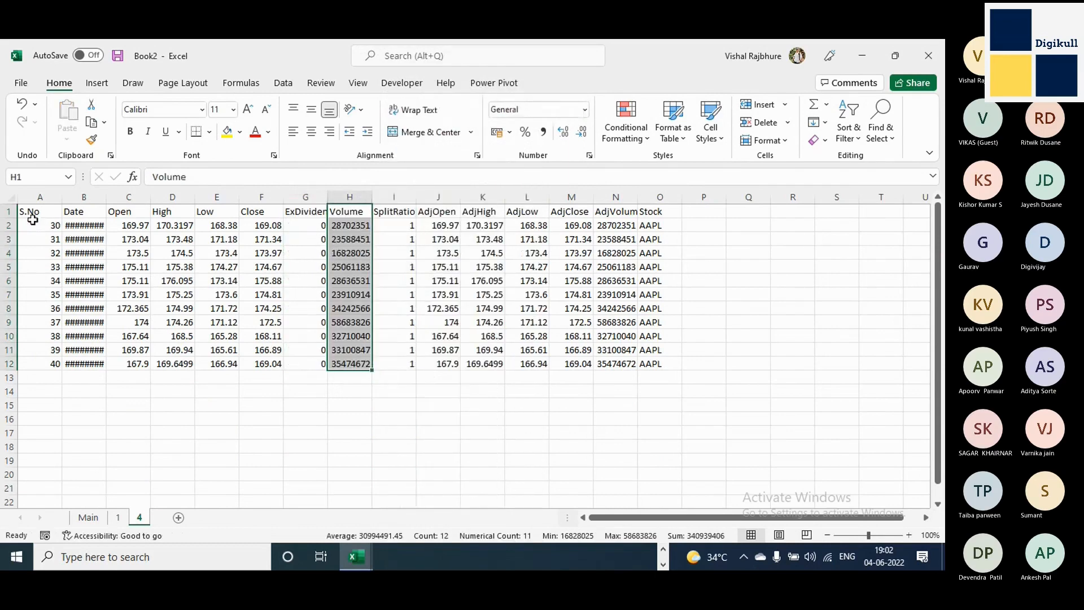
Copy the header row A1:O1 from sheet 4 and paste it into the Main sheet at cell Q2.
left_click_drag(31, 212, 655, 211)
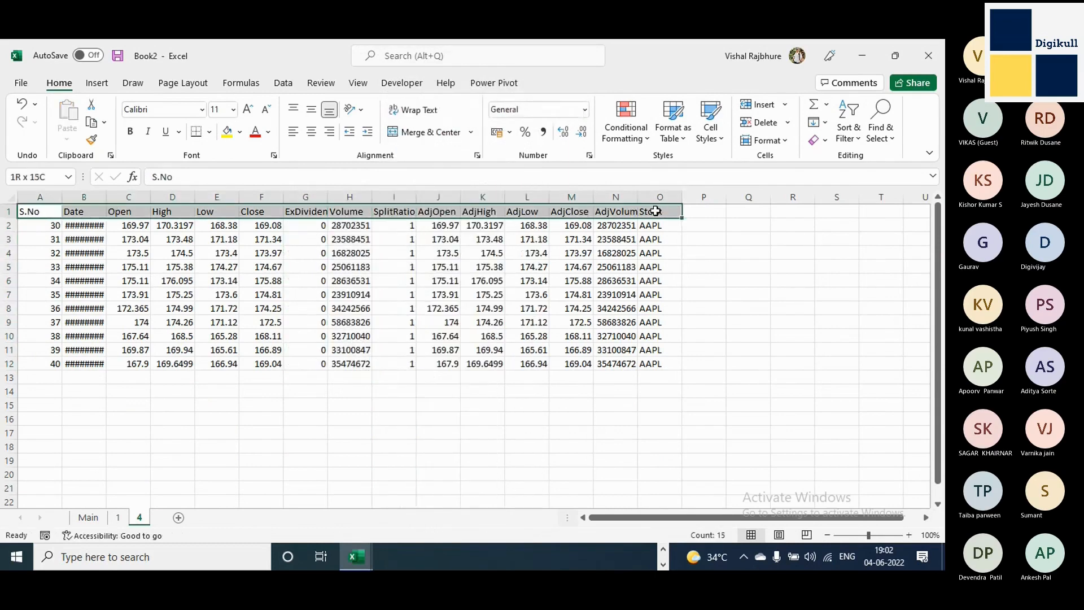
key("ctrl+c")
left_click(88, 517)
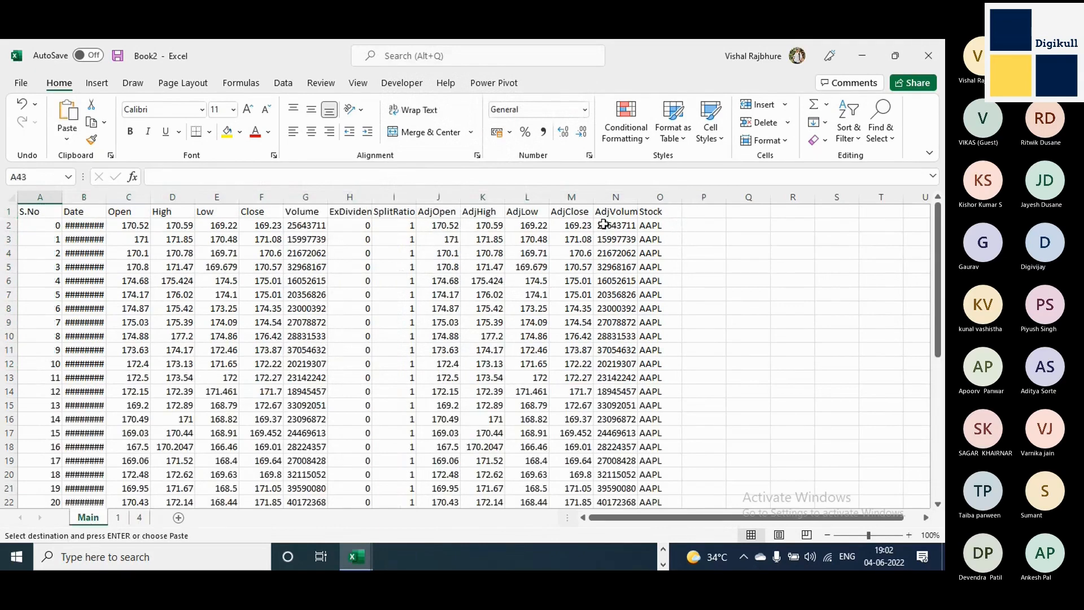
left_click(741, 227)
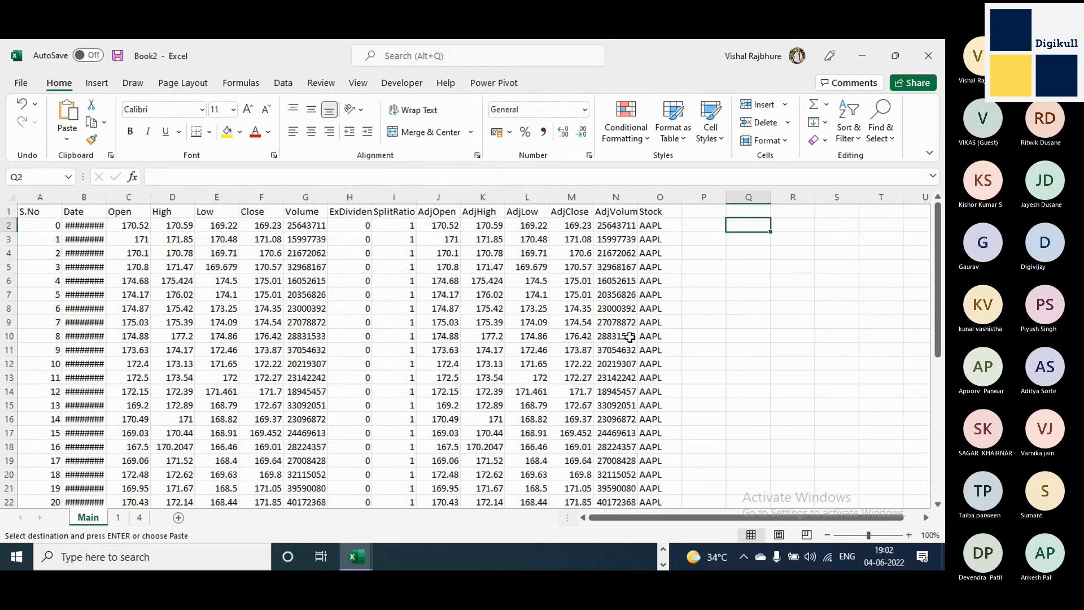
key("ctrl+v")
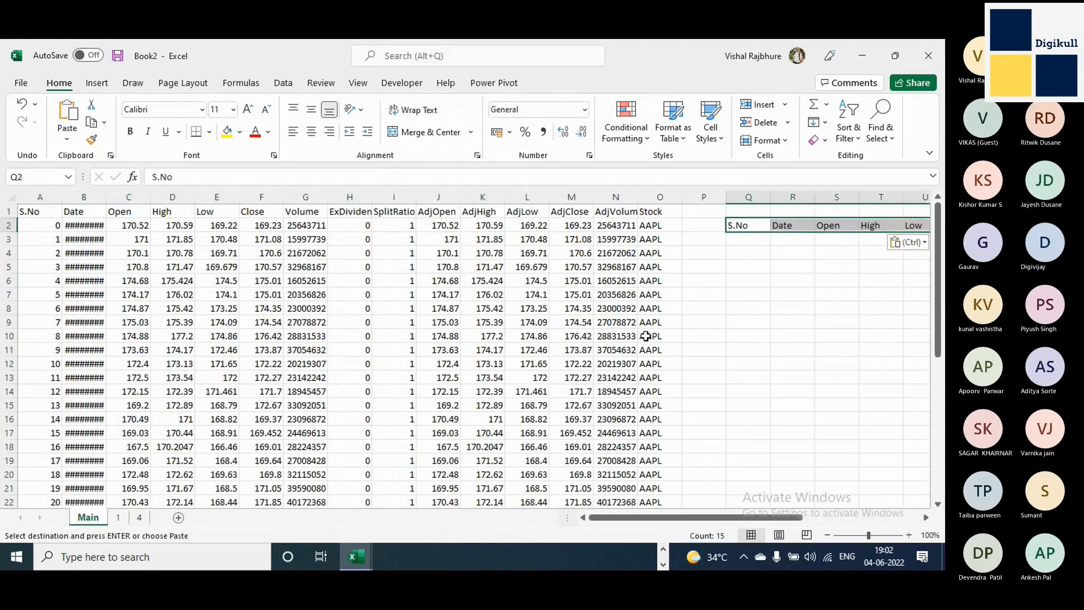
Copy the Main sheet's own header row A1:O1 and paste it at cell Q1, directly above the headers from sheet 4.
left_click_drag(37, 215, 678, 212)
key("ctrl+c")
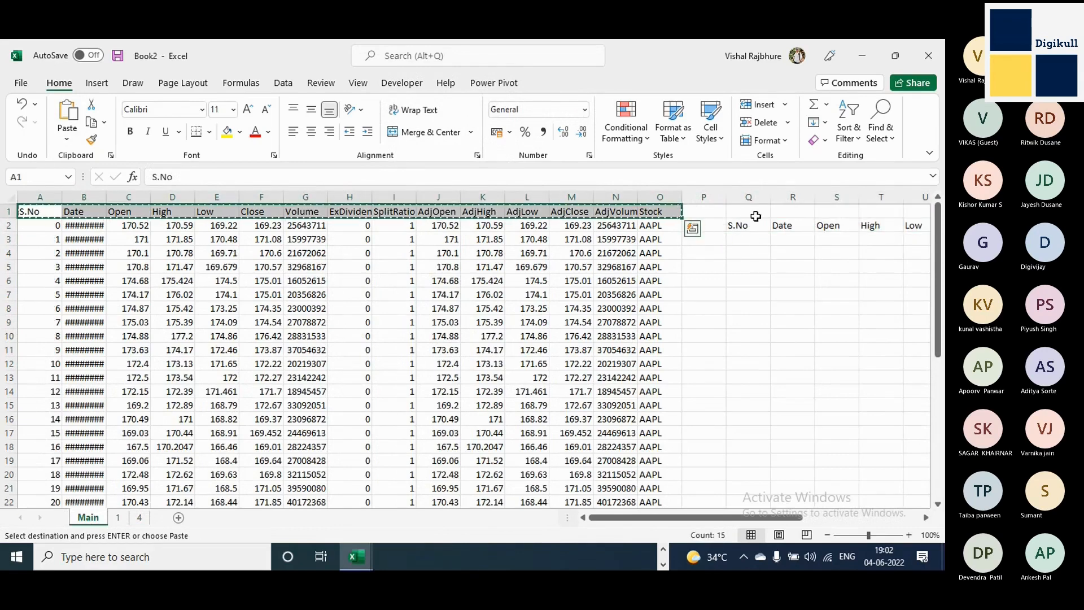
left_click(751, 213)
key("ctrl+v")
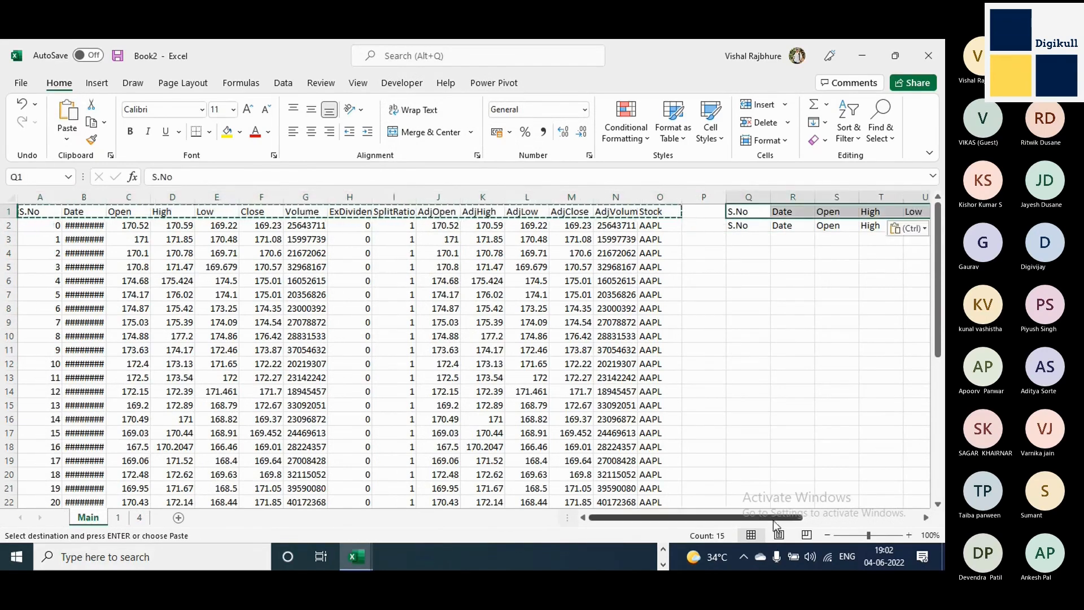
Enter 7 in cell P2 on the Main sheet to label the second pasted header row.
left_click_drag(773, 520, 849, 519)
left_click(395, 225)
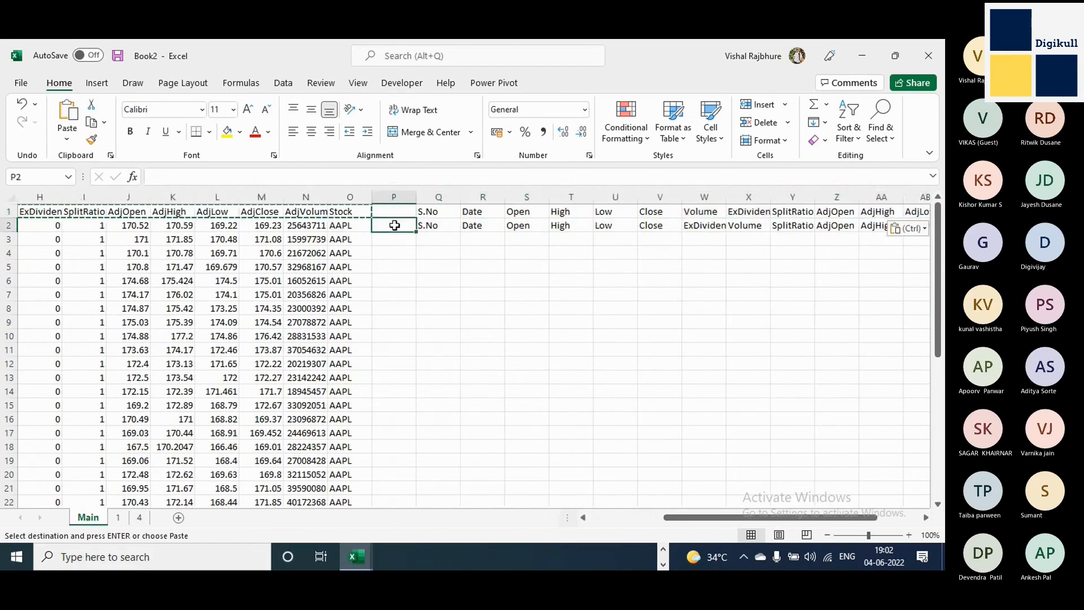
type("7")
left_click(437, 228)
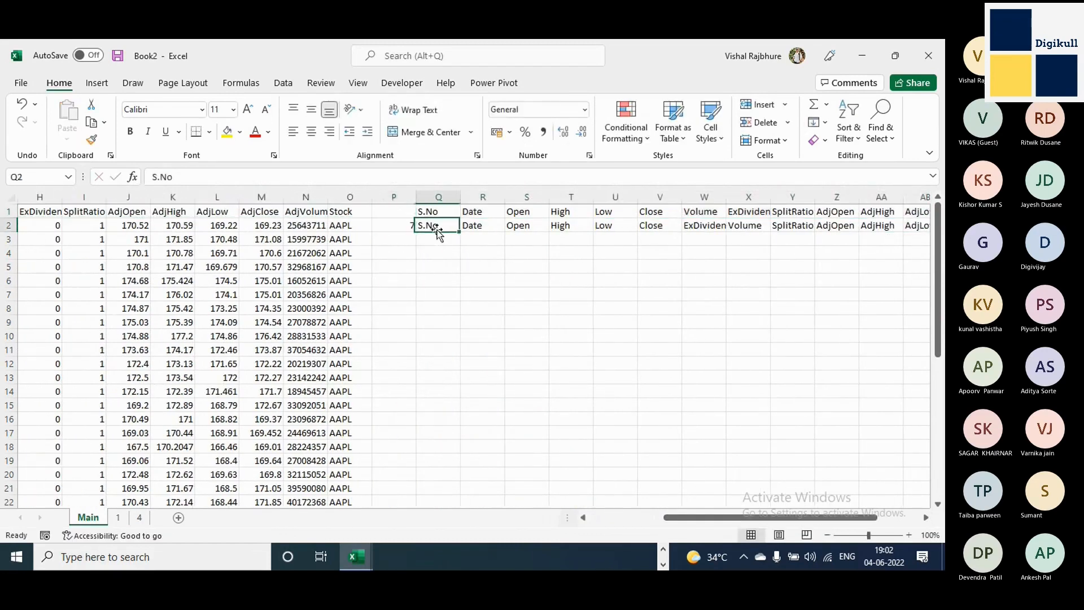
left_click(395, 226)
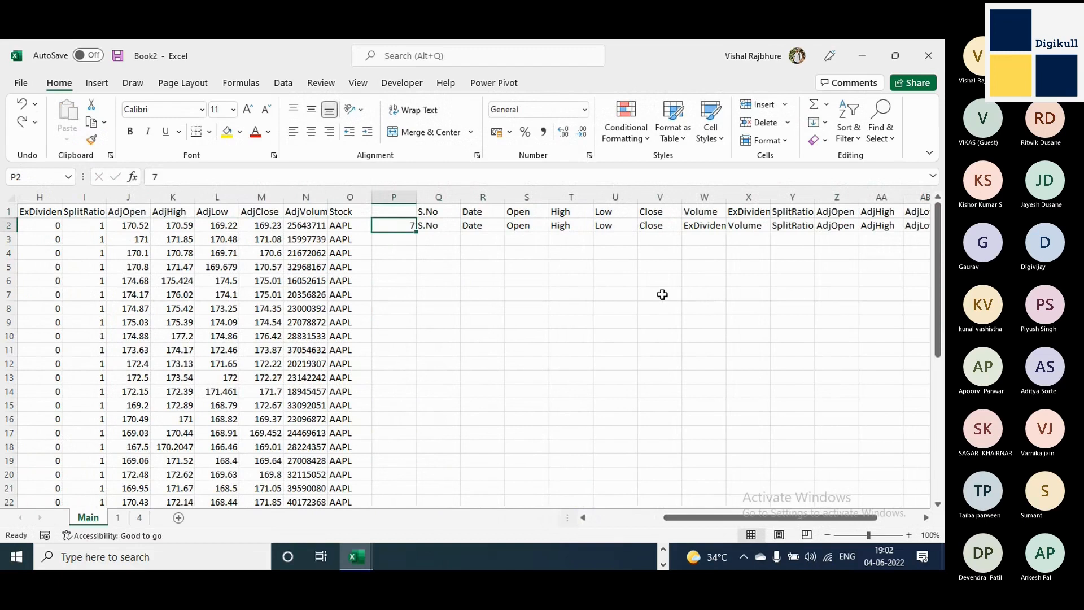
Highlight the mismatched Volume and ExDividend headers in cells W1:X2 with a yellow fill.
left_click_drag(710, 214, 748, 227)
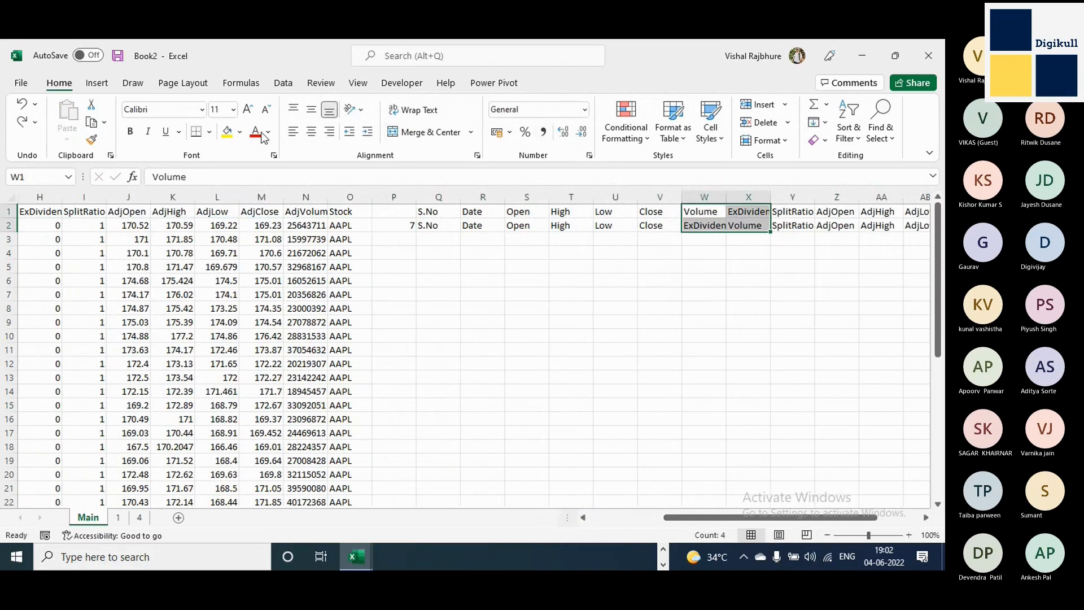
left_click(227, 131)
left_click(738, 238)
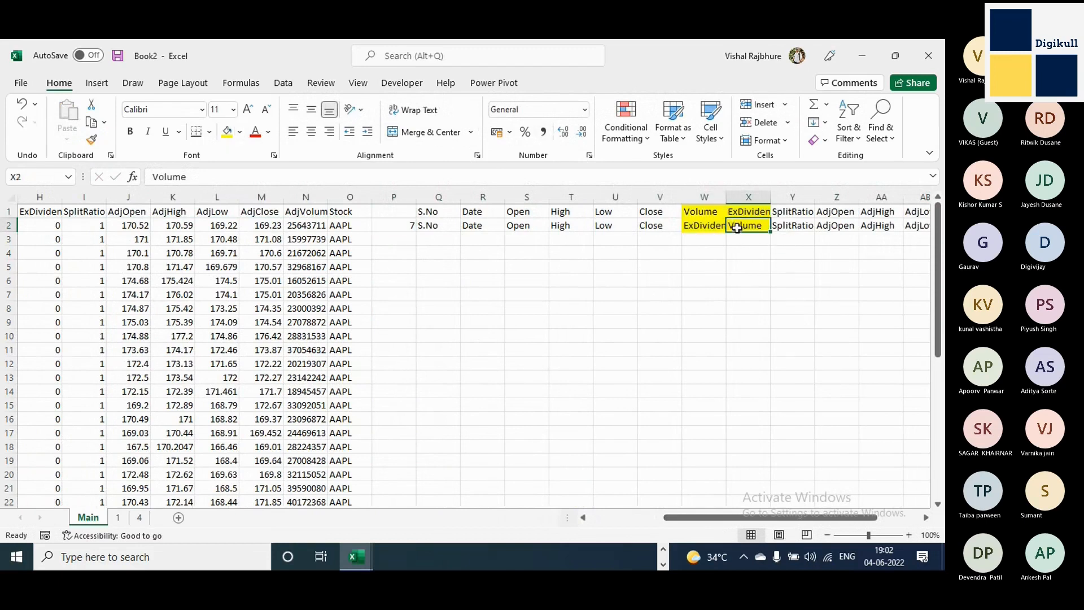
Select the empty cells W3:W16 and X3:X16 in turn beneath the highlighted headers to compare where each column's data falls.
left_click(701, 241)
left_click_drag(701, 242, 700, 416)
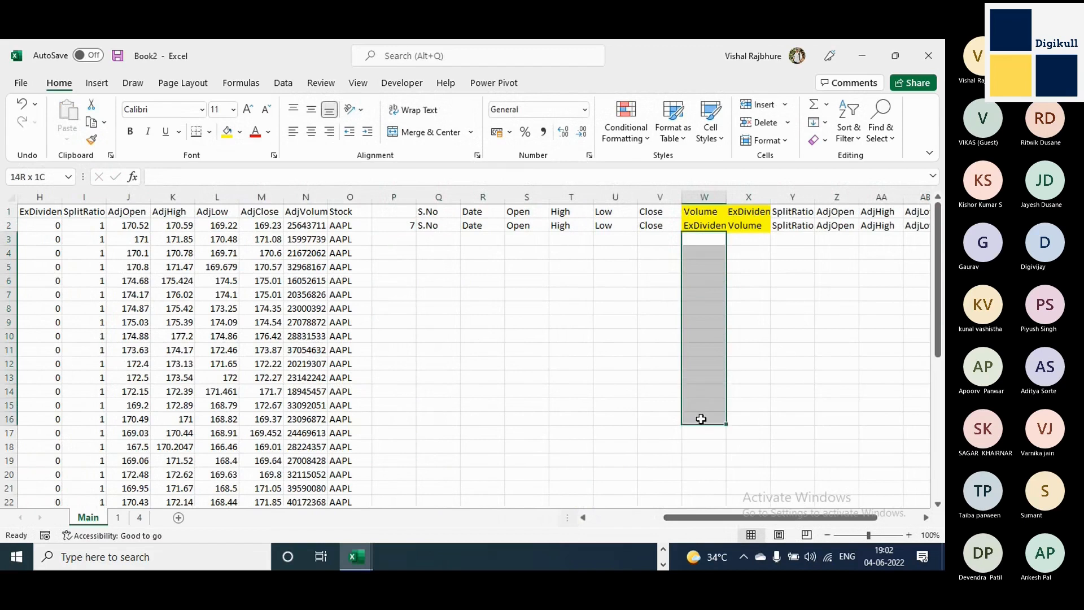
left_click(716, 228)
left_click_drag(742, 237, 749, 410)
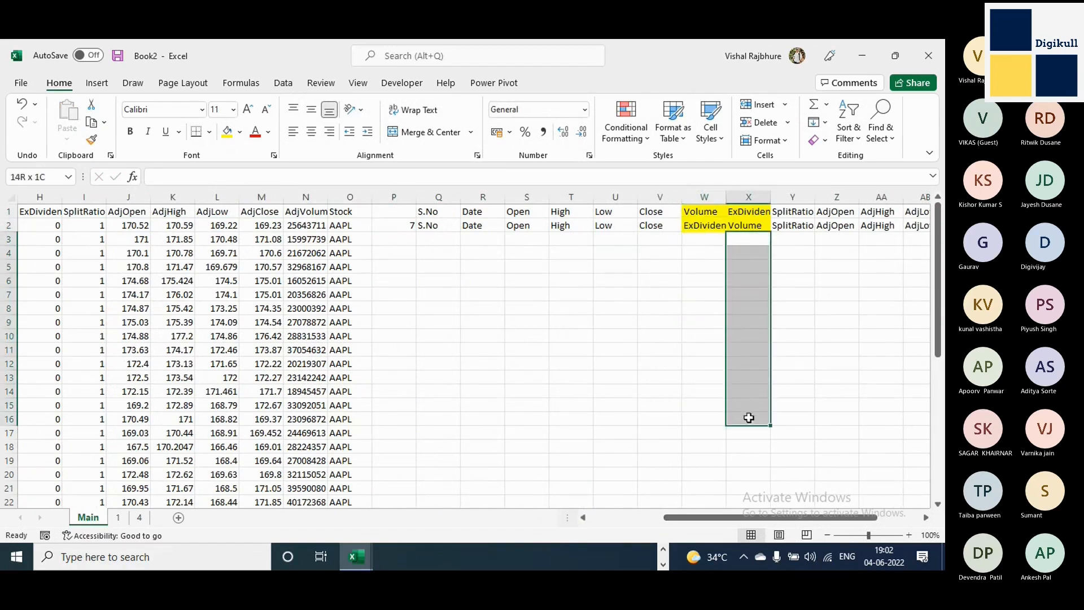
left_click_drag(711, 237, 709, 414)
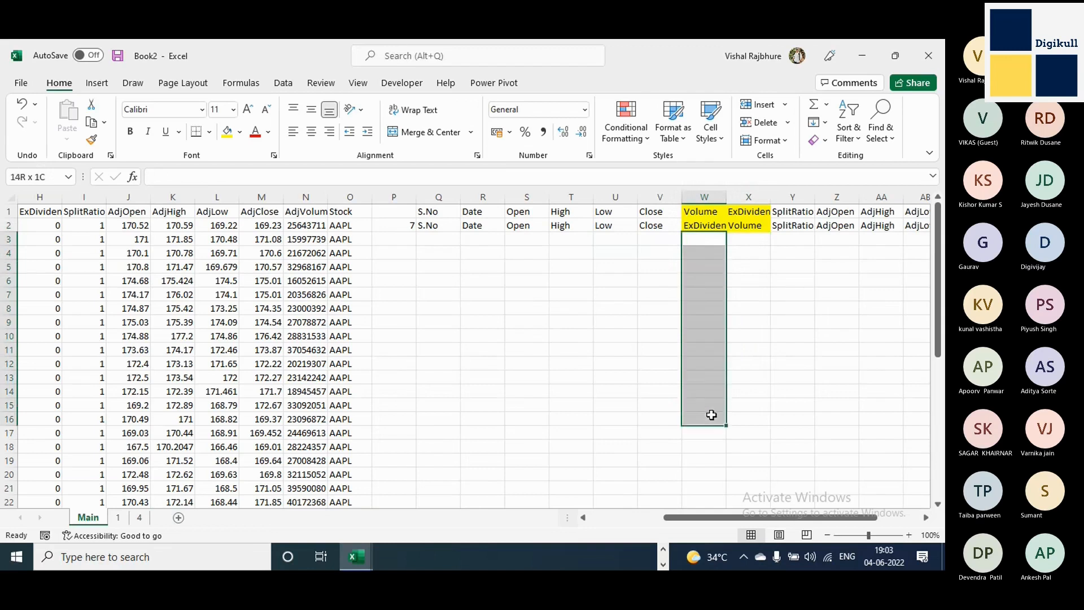
Fill cells G9:G17 of the Volume column with 0 on the hello-world-stock sheet of the hello-world-stock workbook.
left_click_drag(751, 240, 753, 390)
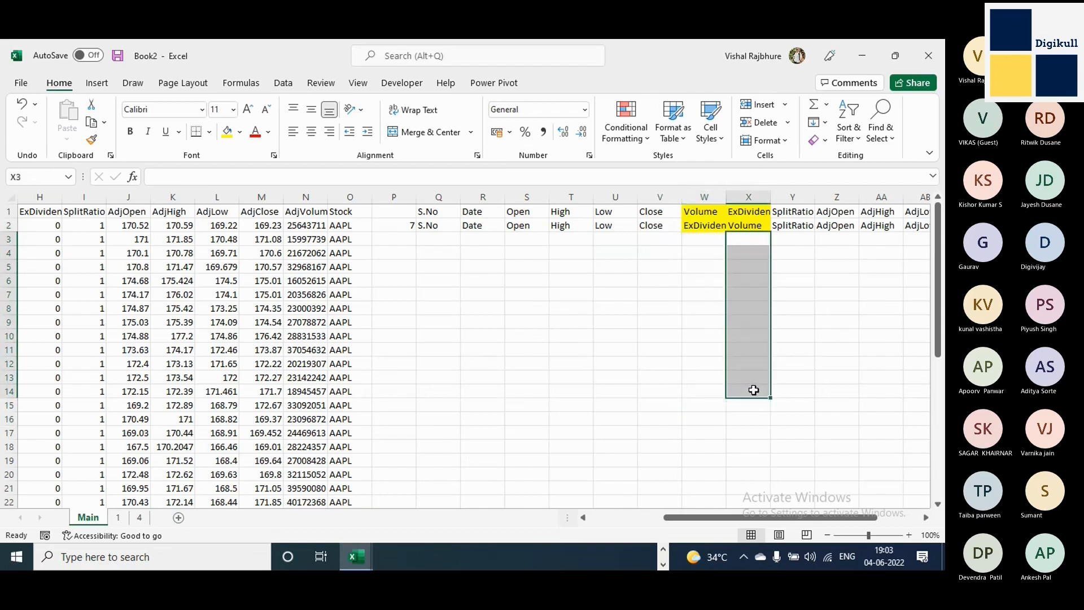
left_click(408, 530)
left_click(128, 518)
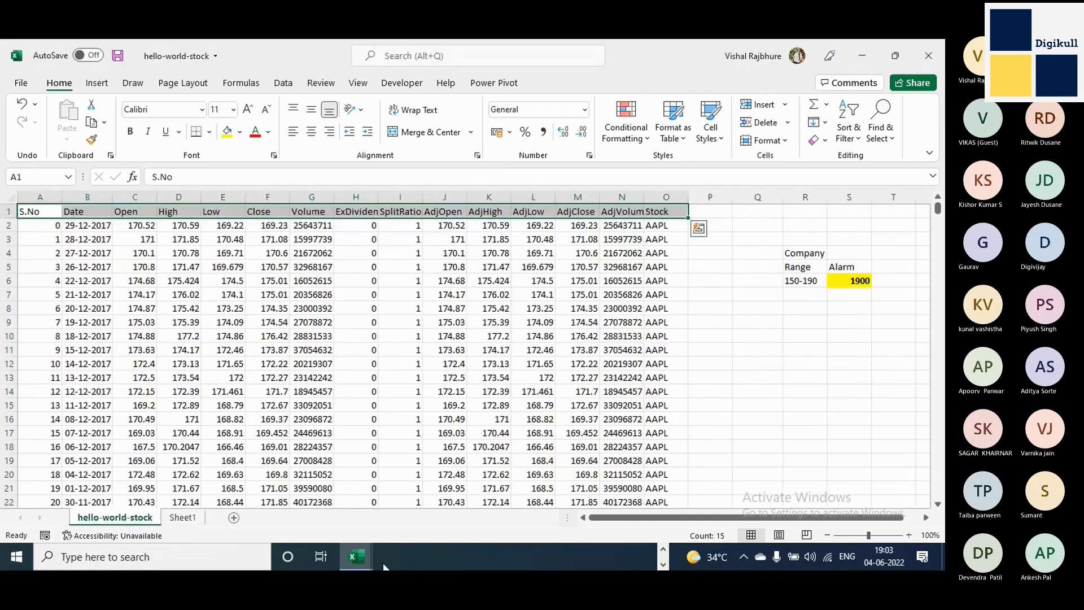
left_click(308, 197)
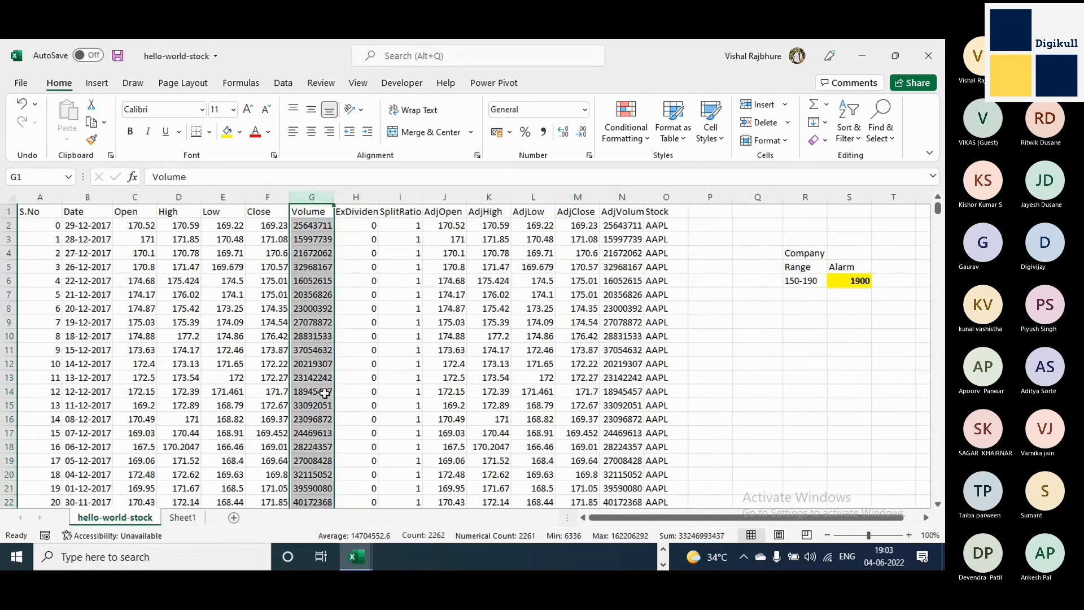
left_click_drag(314, 321, 310, 433)
type("0")
key("ctrl+Return")
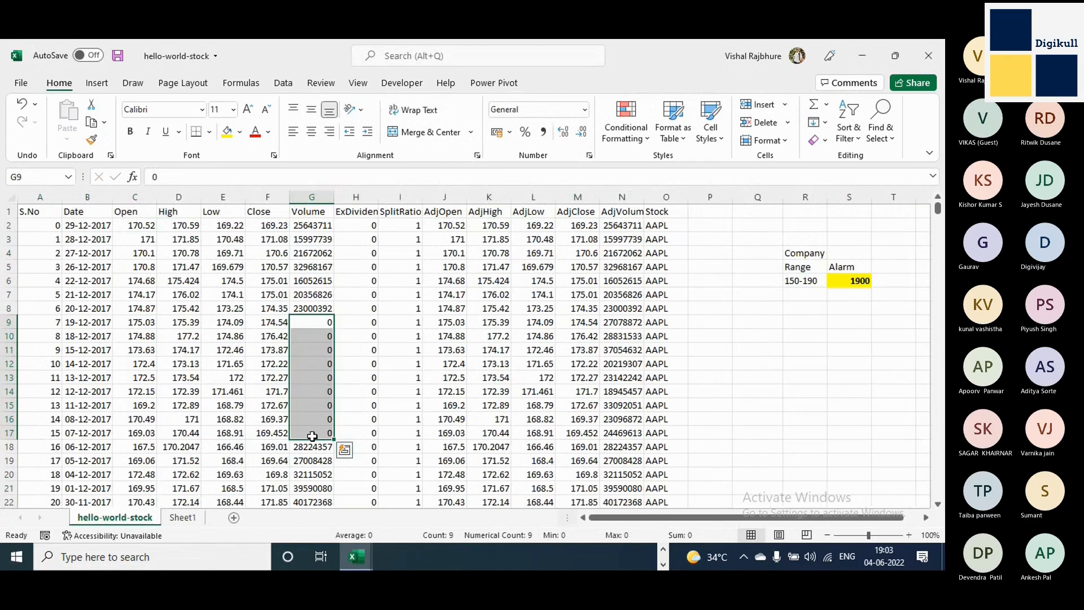
Enter the label Analysis in the empty cell Q11 beside the stock data.
left_click(746, 350)
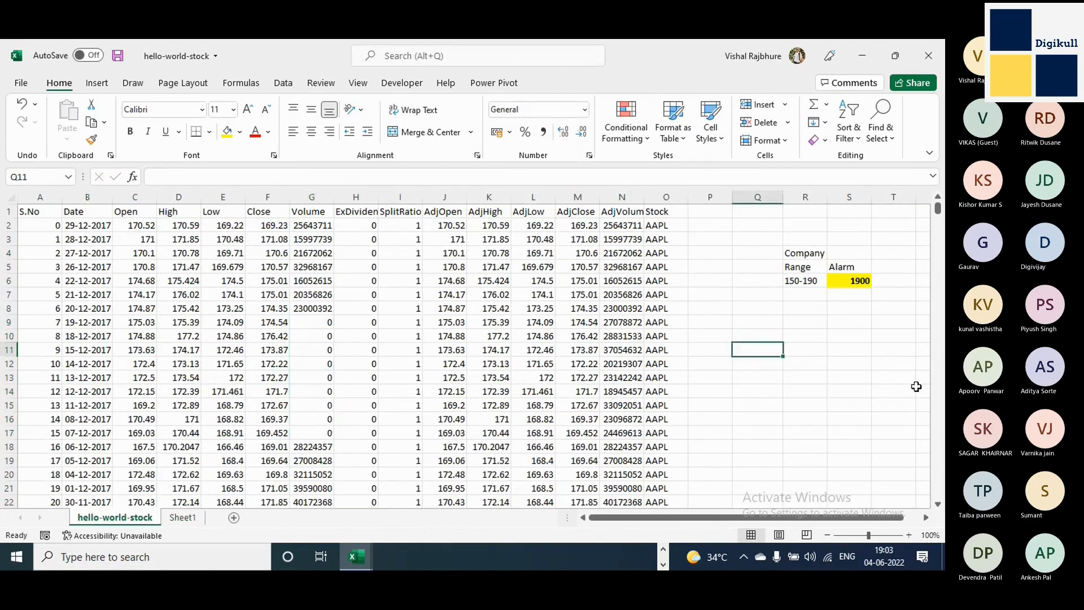
type("Analysis")
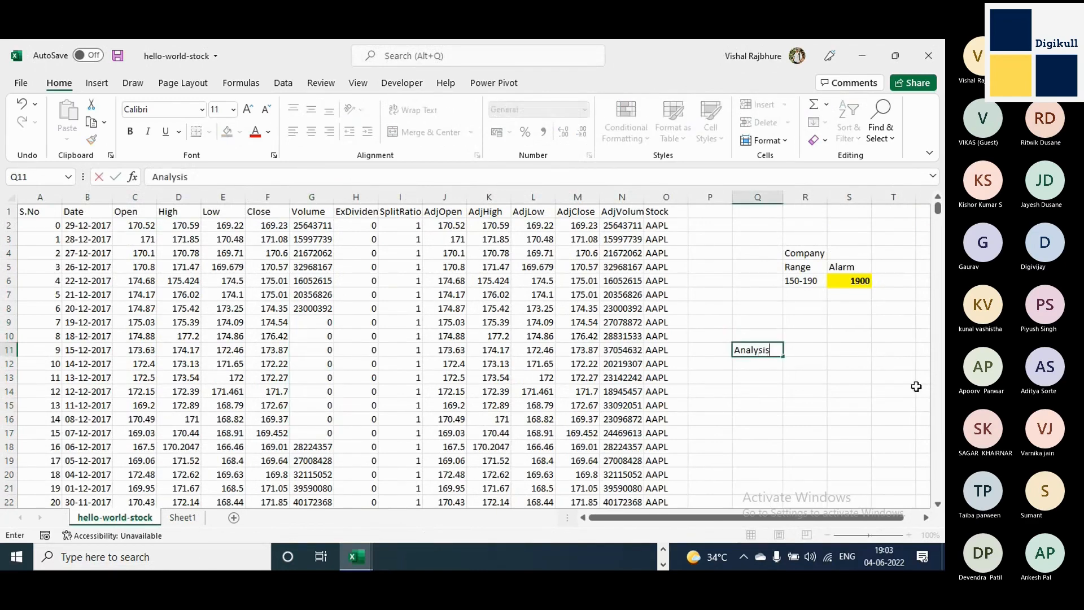
key("Tab")
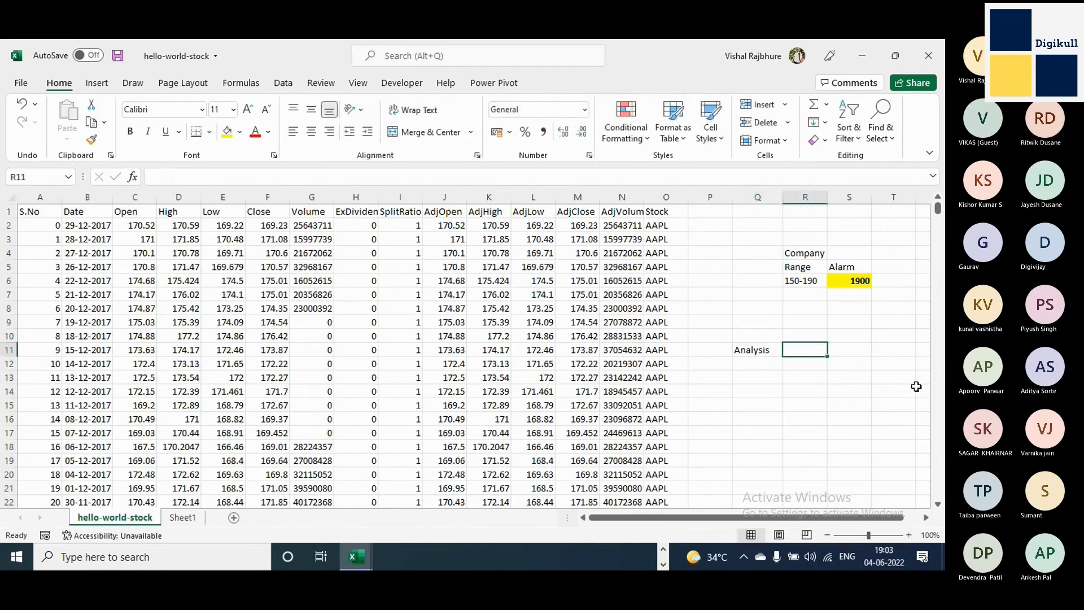
left_click(816, 336)
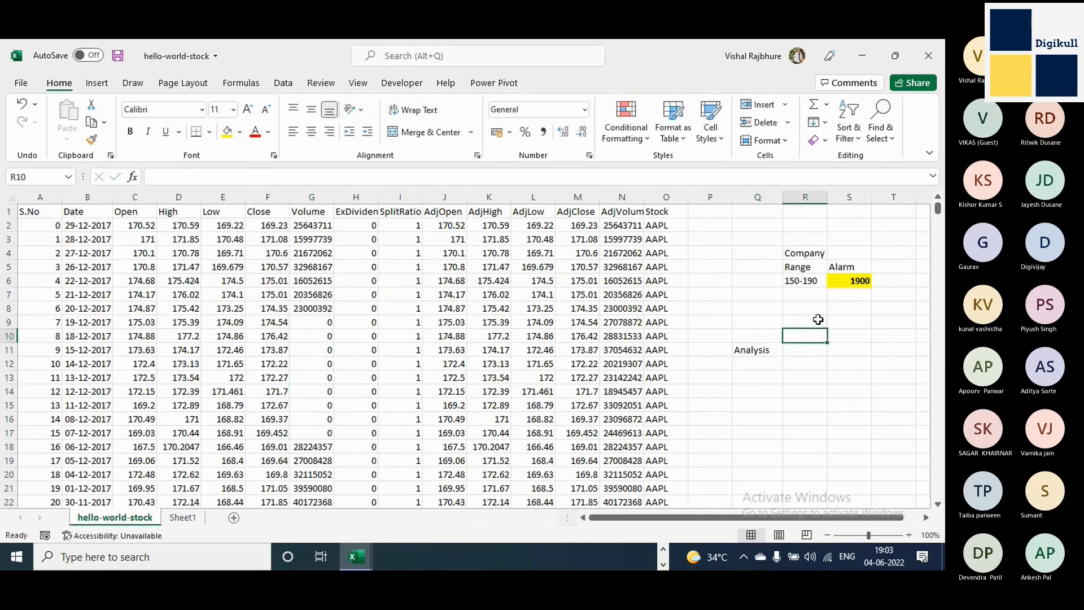
Undo the Analysis label and the zeros entered in the Volume column.
left_click(310, 319)
key("ctrl+z")
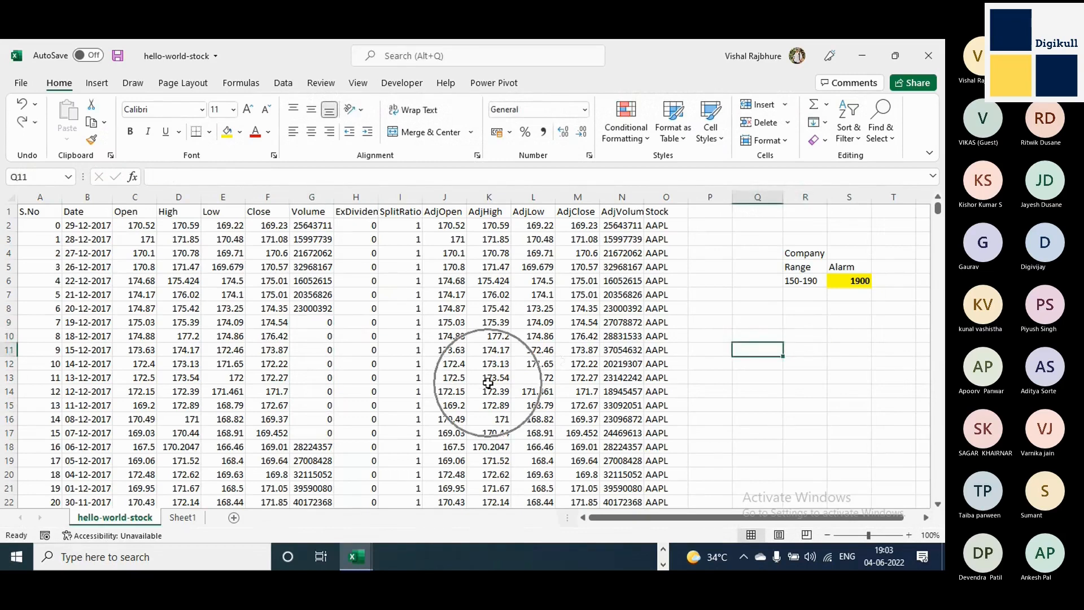
key("ctrl+z")
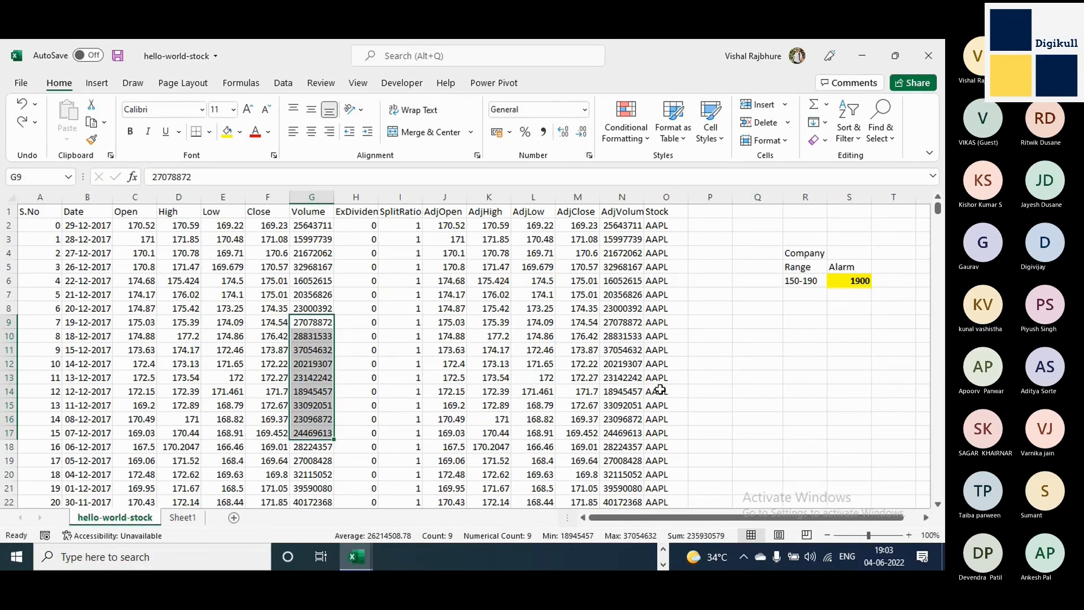
Check the participants in the Microsoft Teams meeting window, and return to the stock workbook in Excel.
left_click(663, 550)
mouse_move(642, 557)
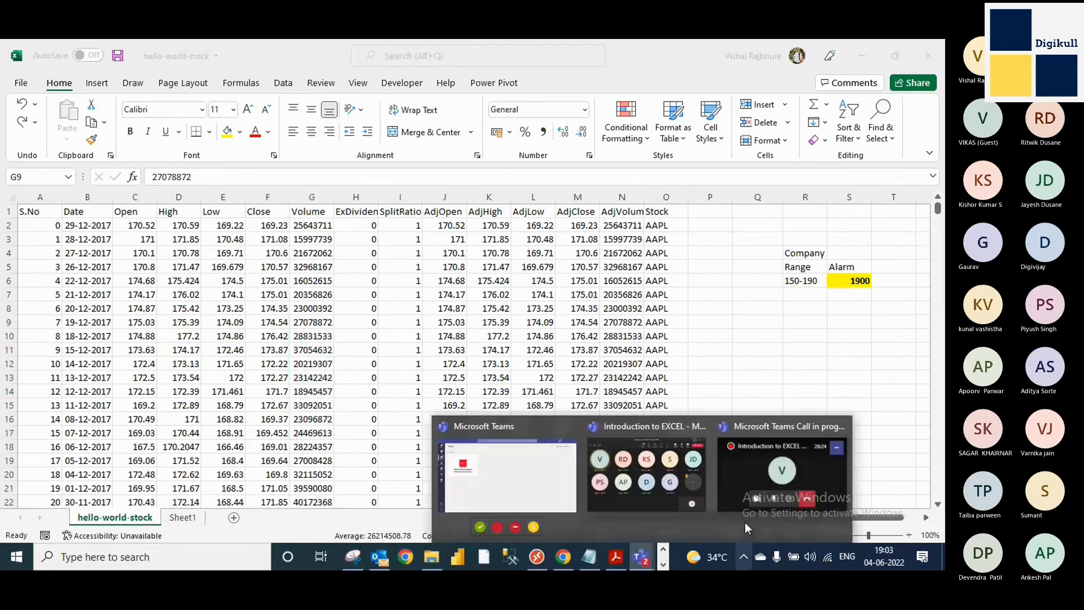
left_click(663, 469)
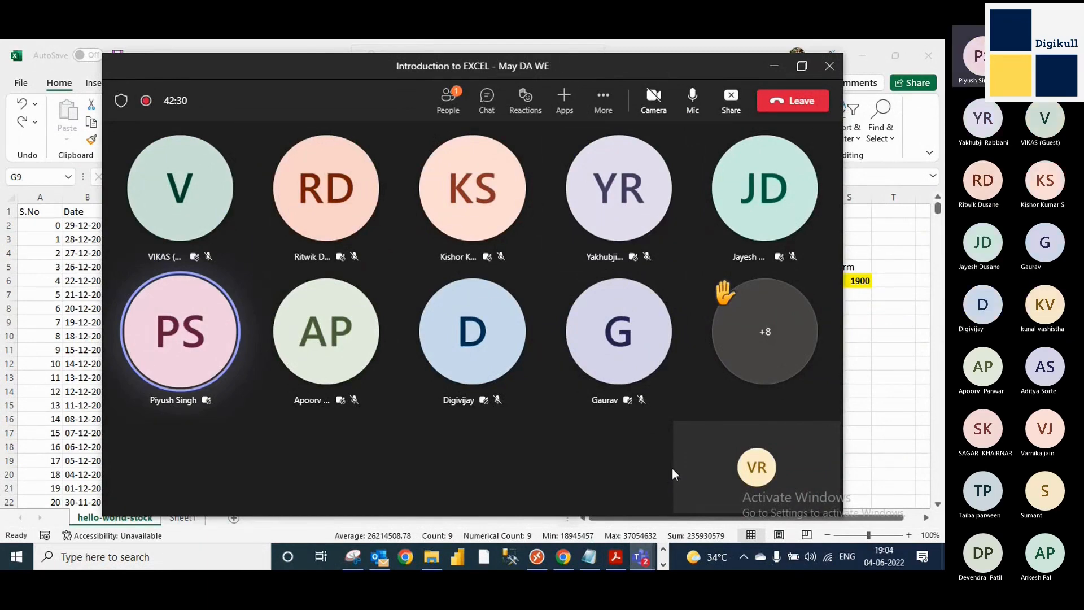
key("alt+Tab")
left_click(310, 281)
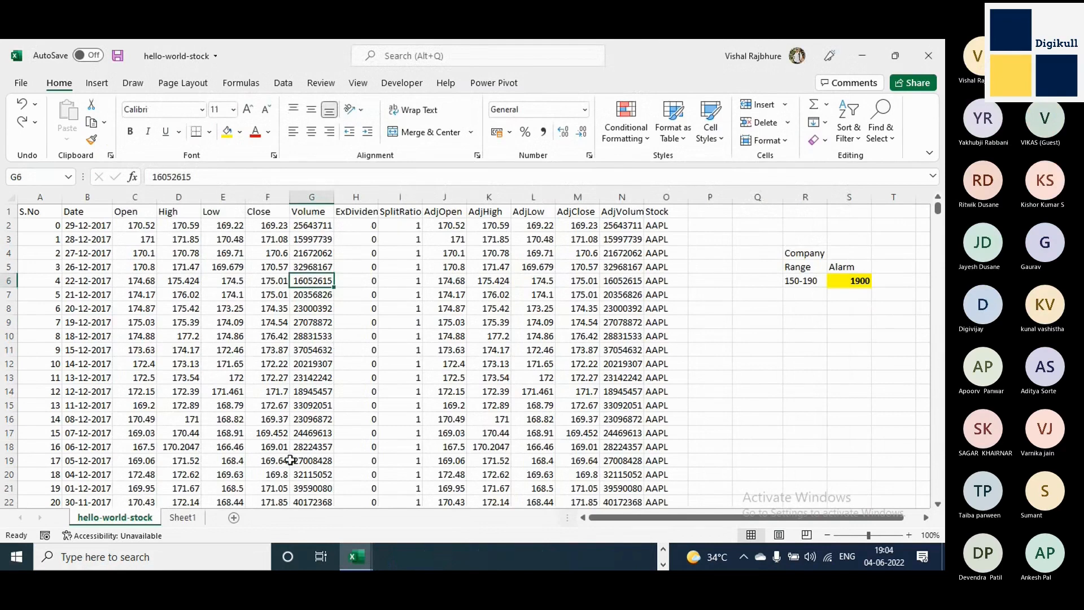
Switch to the Book2 workbook and copy the header row A1:O1 from sheet 1.
key("alt+Tab")
key("alt+Tab")
key("alt+Tab")
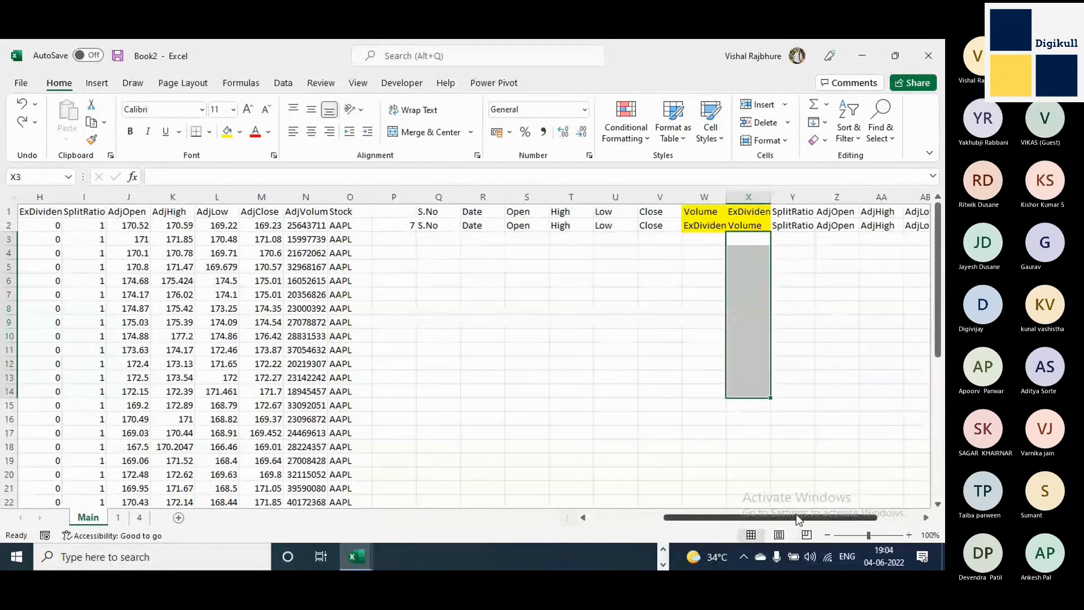
left_click_drag(798, 518, 705, 520)
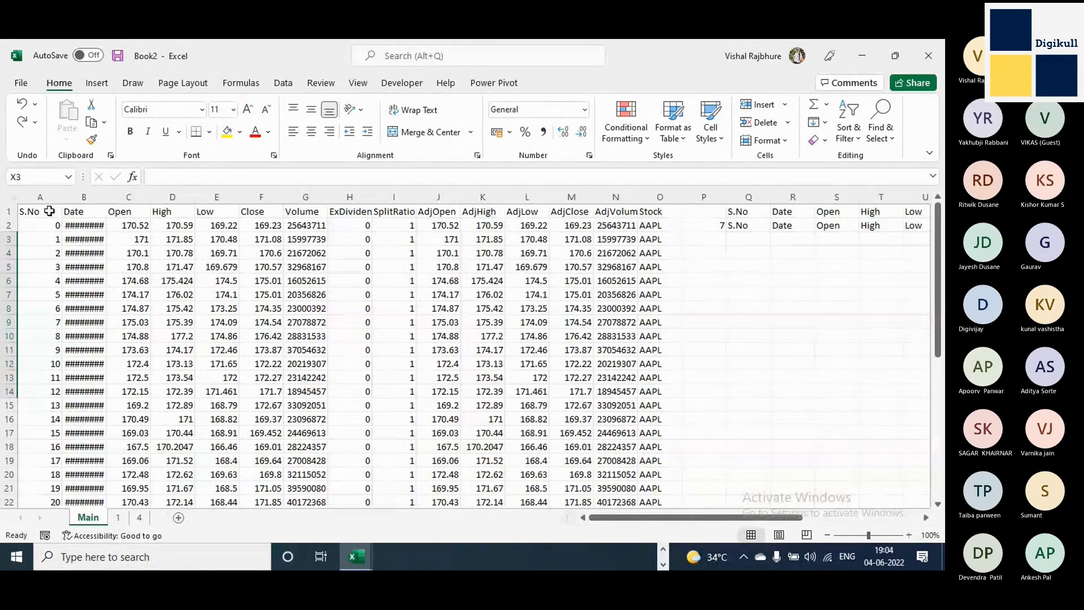
left_click(118, 517)
scroll(274, 334, "up", 7)
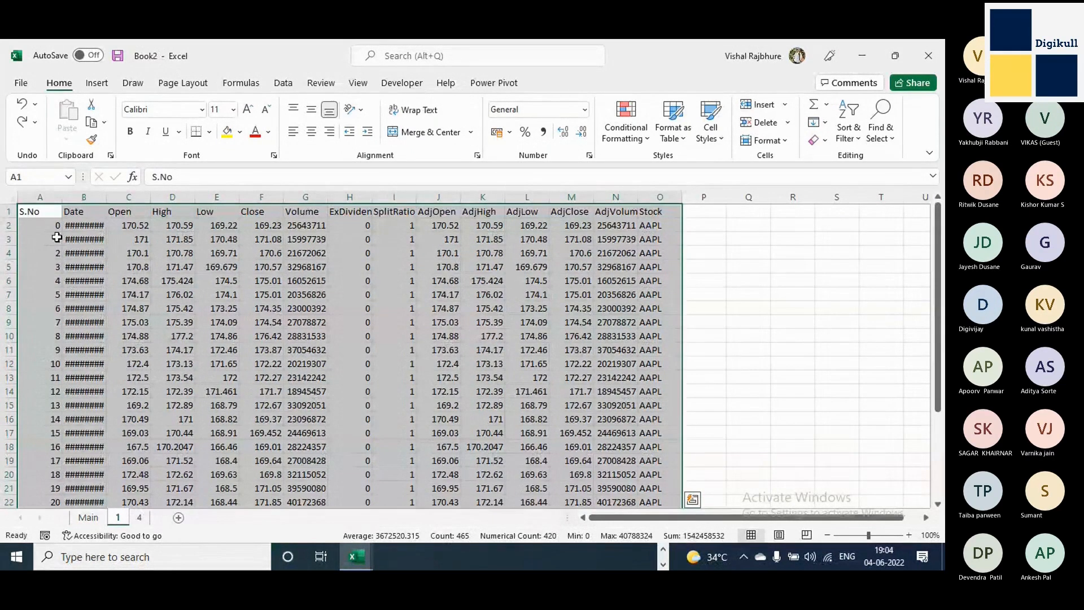
left_click_drag(29, 213, 640, 217)
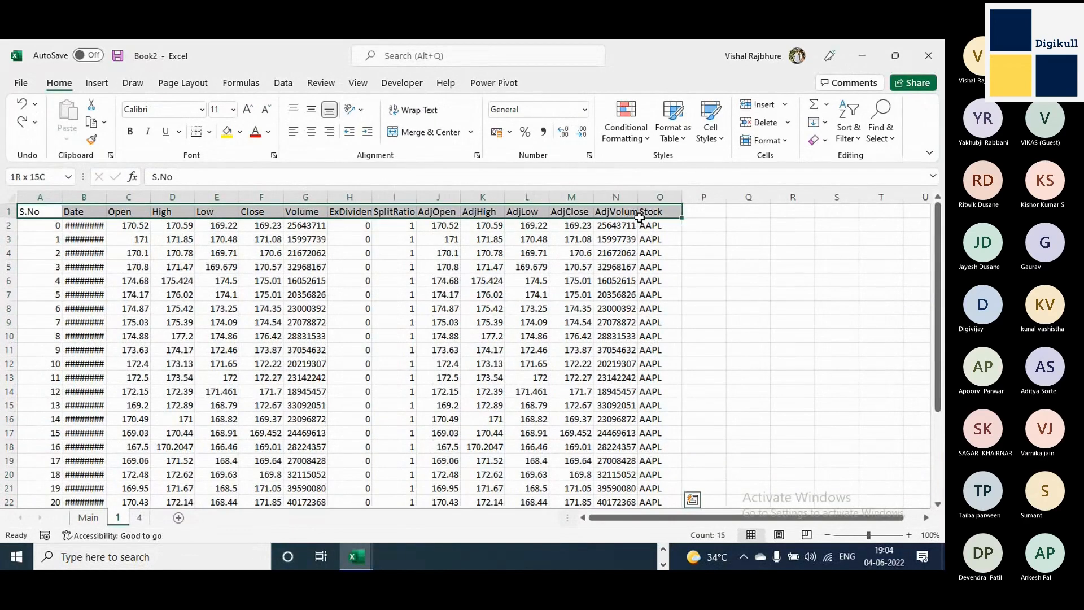
key("ctrl+c")
key("ctrl")
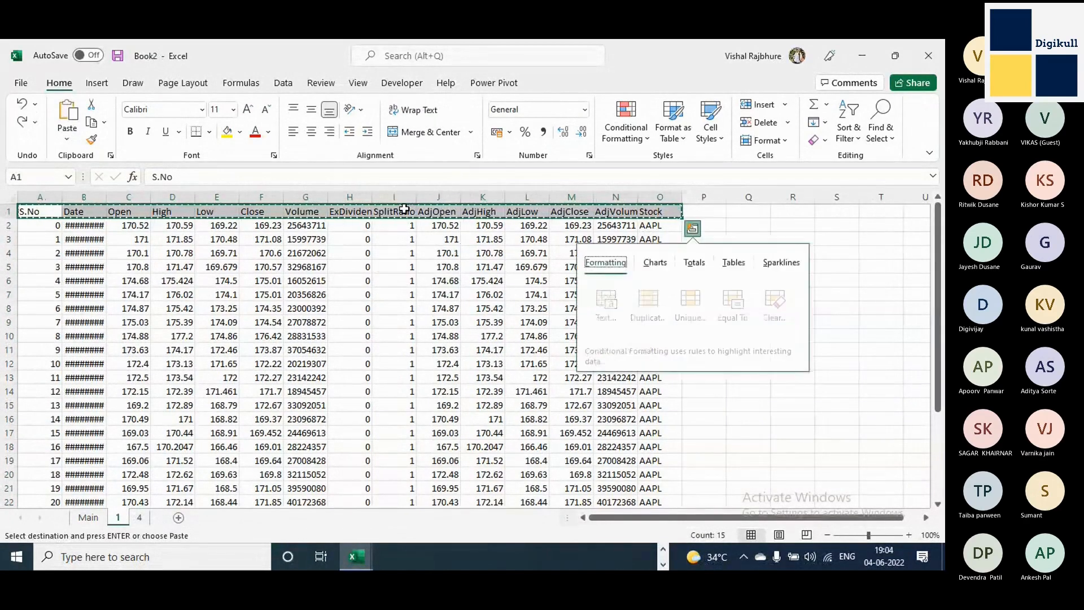
key("Escape")
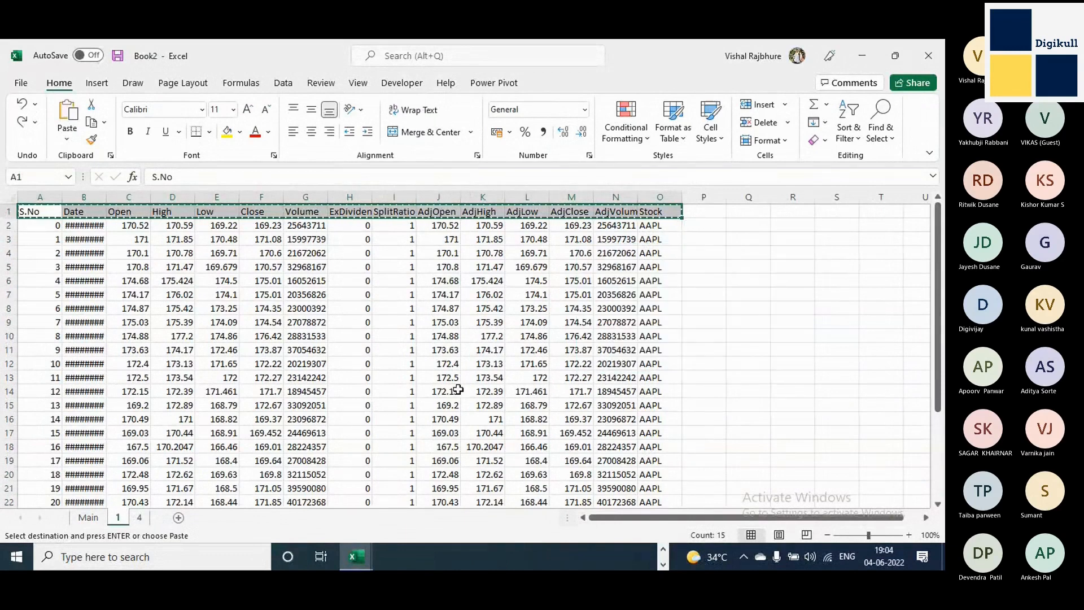
Add a new sheet named Checking between sheets 1 and 4 and paste the copied headers at cell A1.
left_click(178, 519)
left_click(179, 518)
left_click(151, 517)
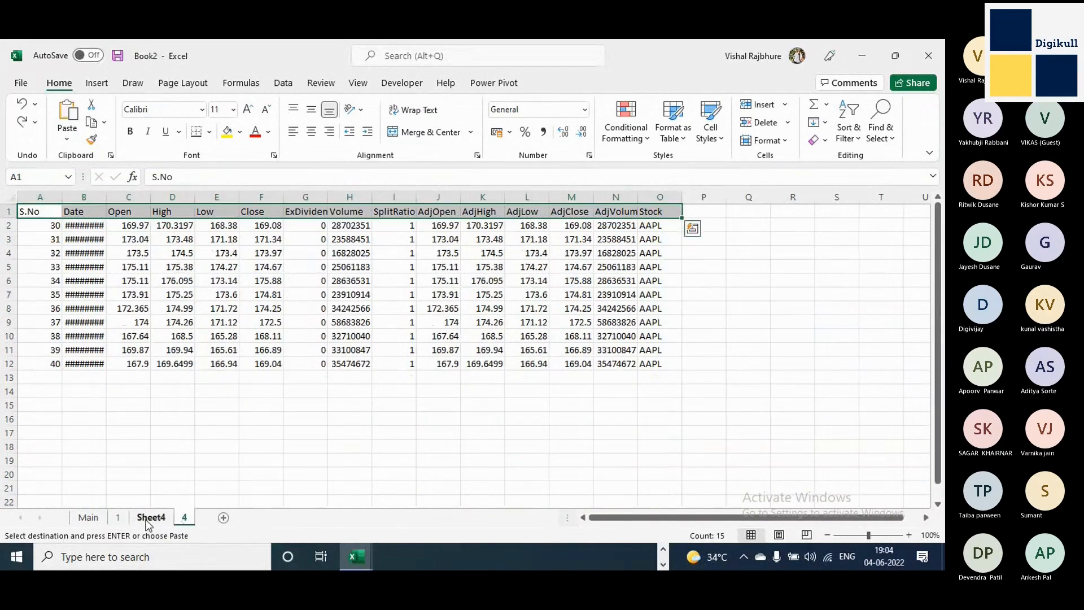
double_click(148, 517)
type("Credking")
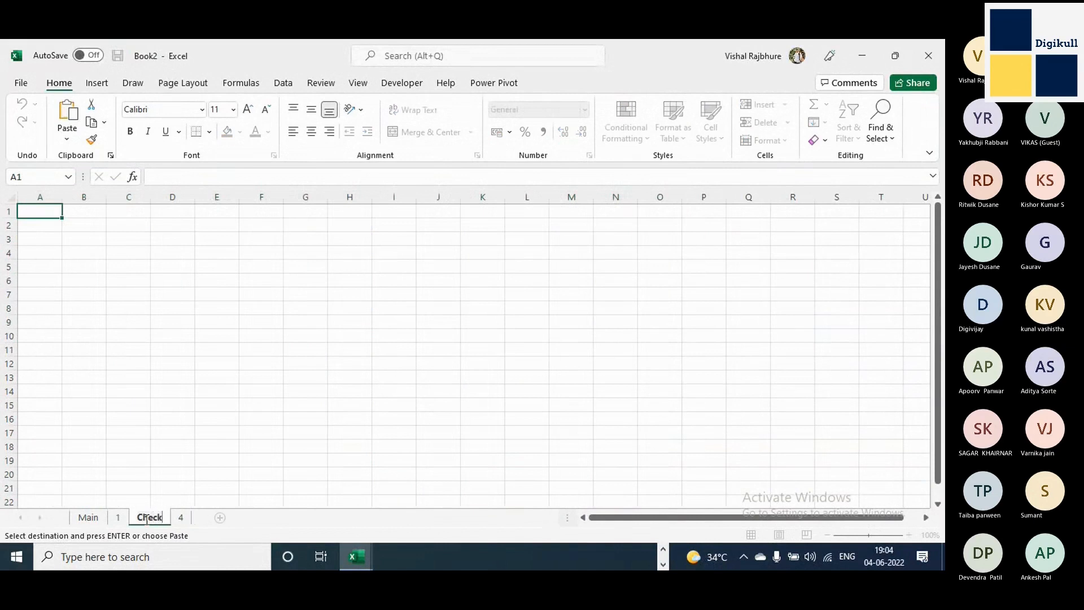
key("Return")
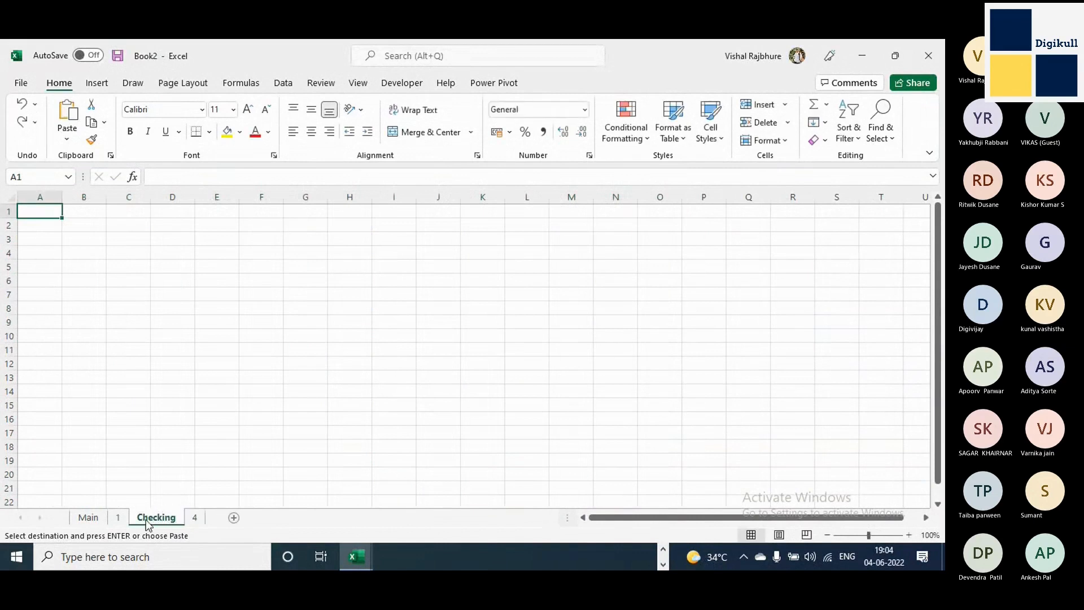
key("ctrl+v")
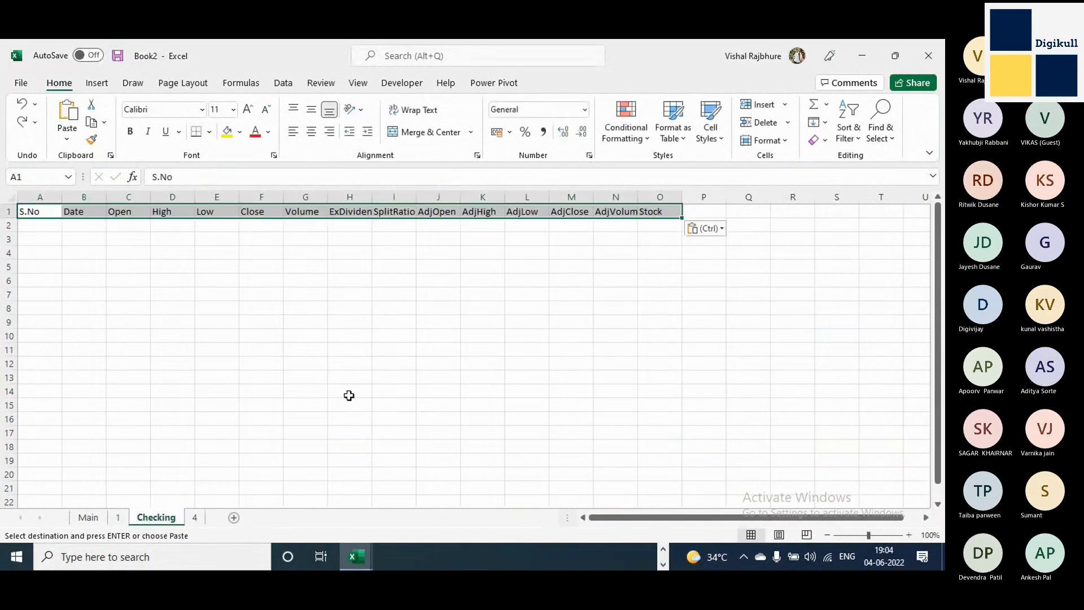
Give the pasted headers on the Checking sheet a yellow fill and insert a blank row above them.
left_click(227, 133)
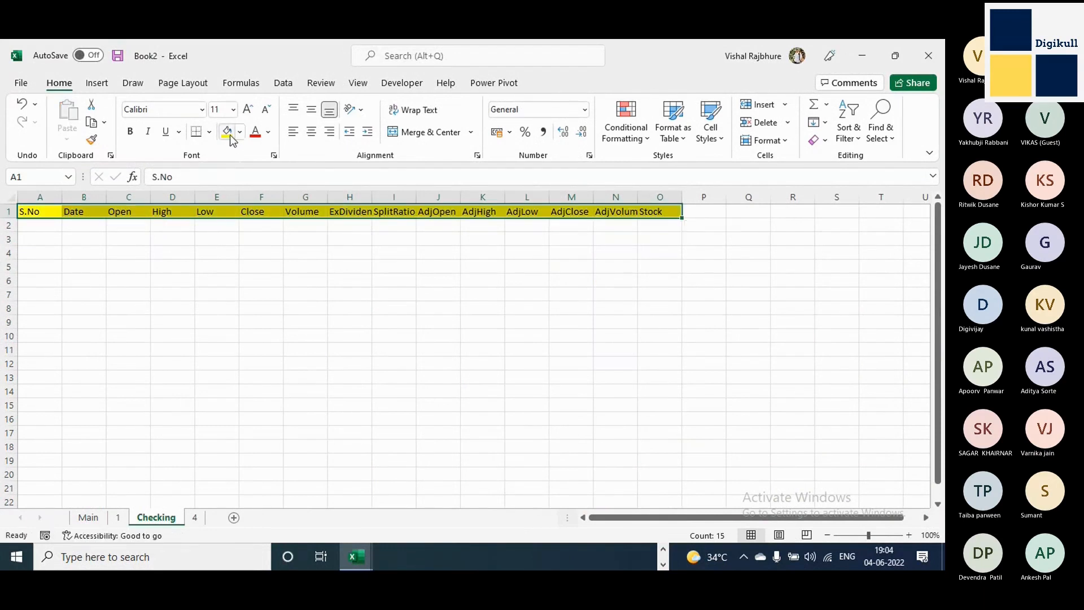
right_click(9, 211)
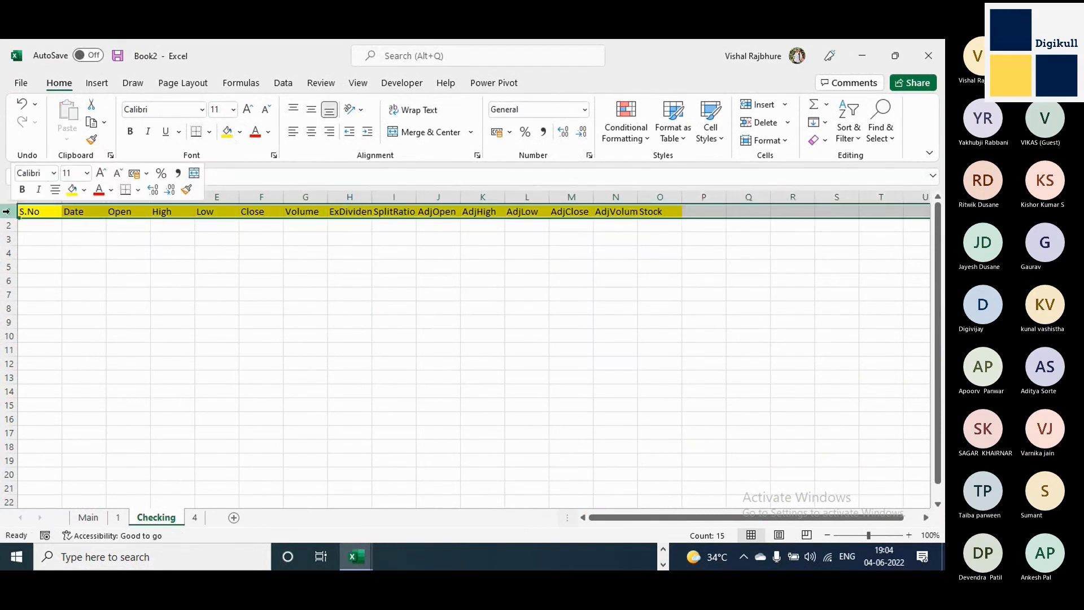
left_click(48, 326)
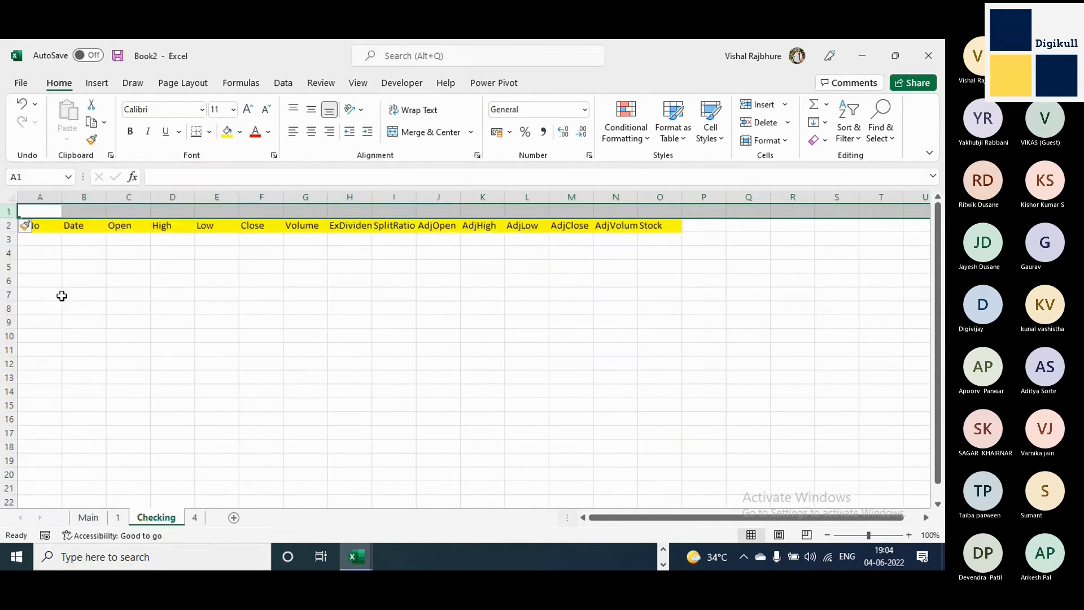
Enter the comparison formula =A2=A3 in cell A1 of the Checking sheet.
left_click(50, 210)
type("=")
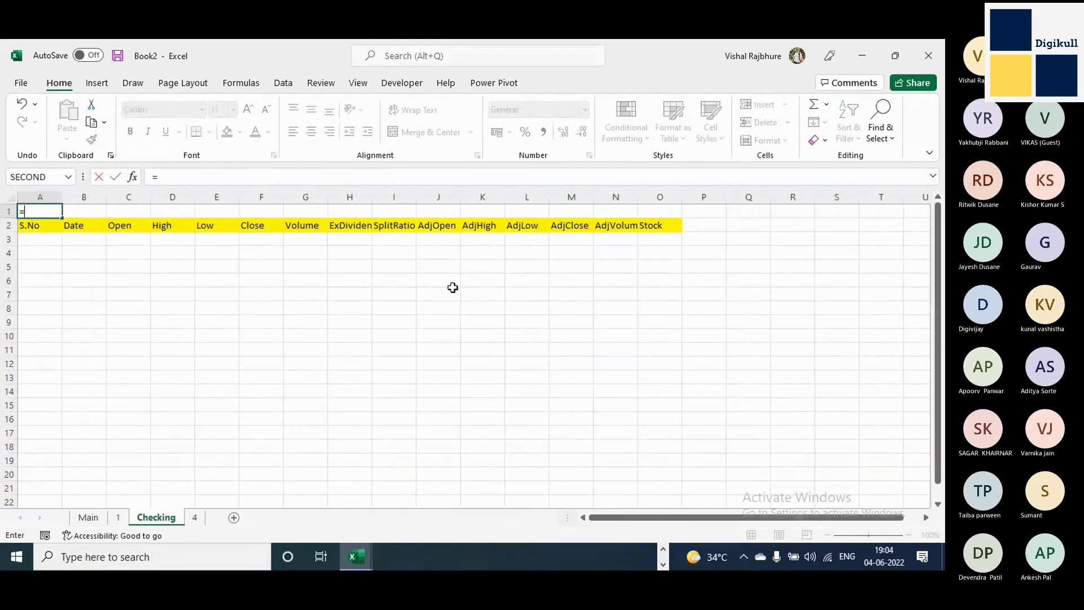
key("Escape")
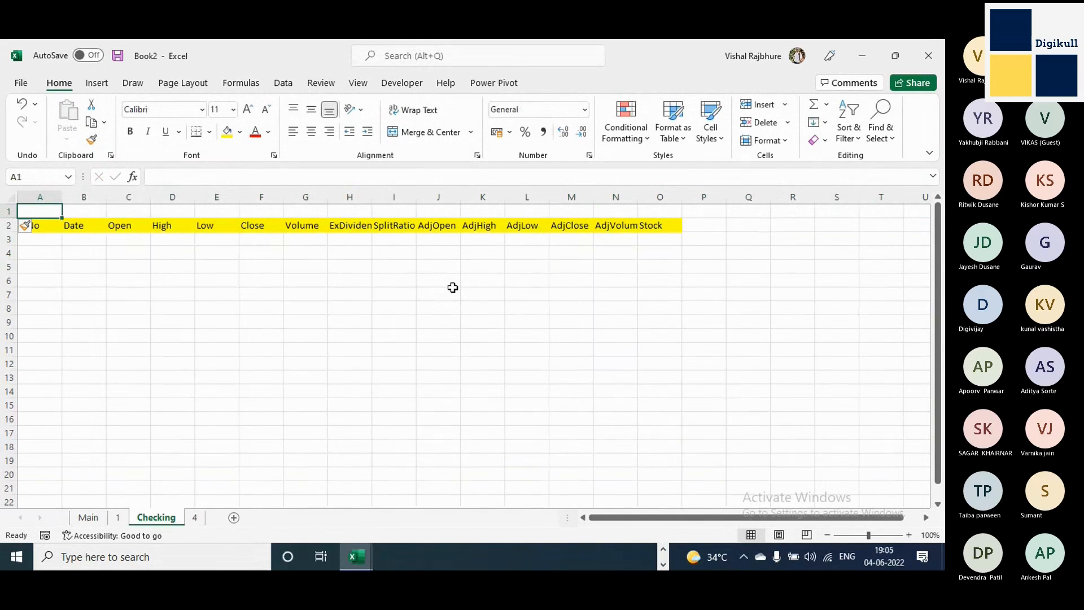
type("=")
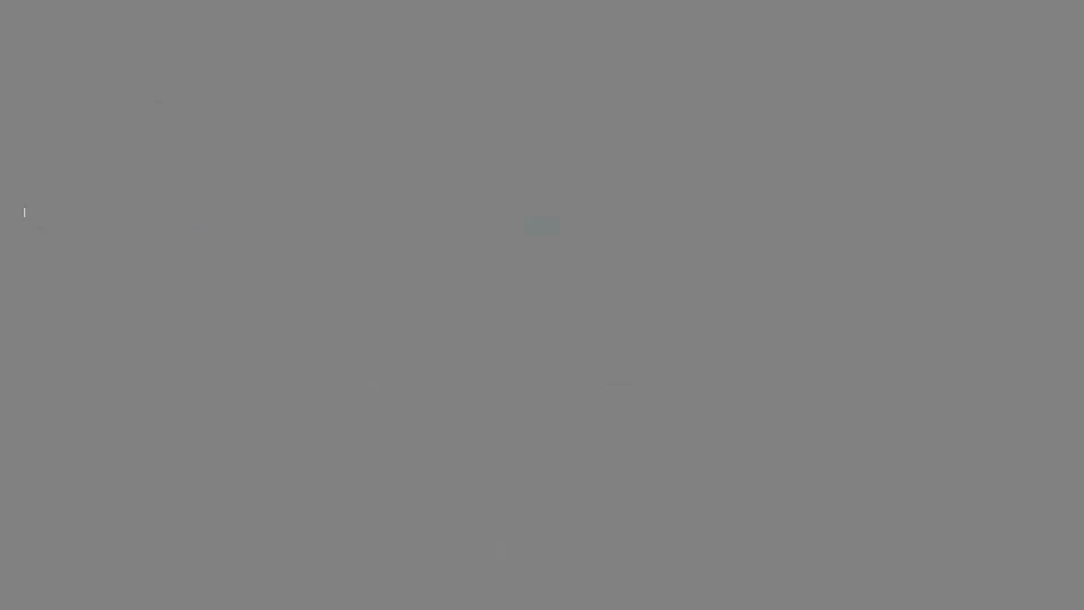
key("Down")
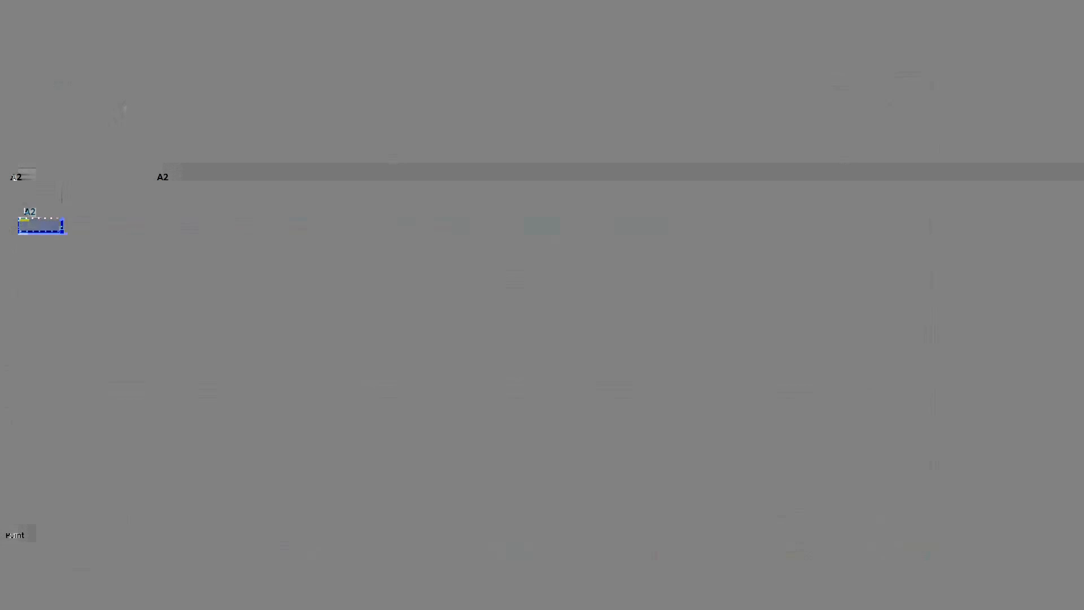
type("=")
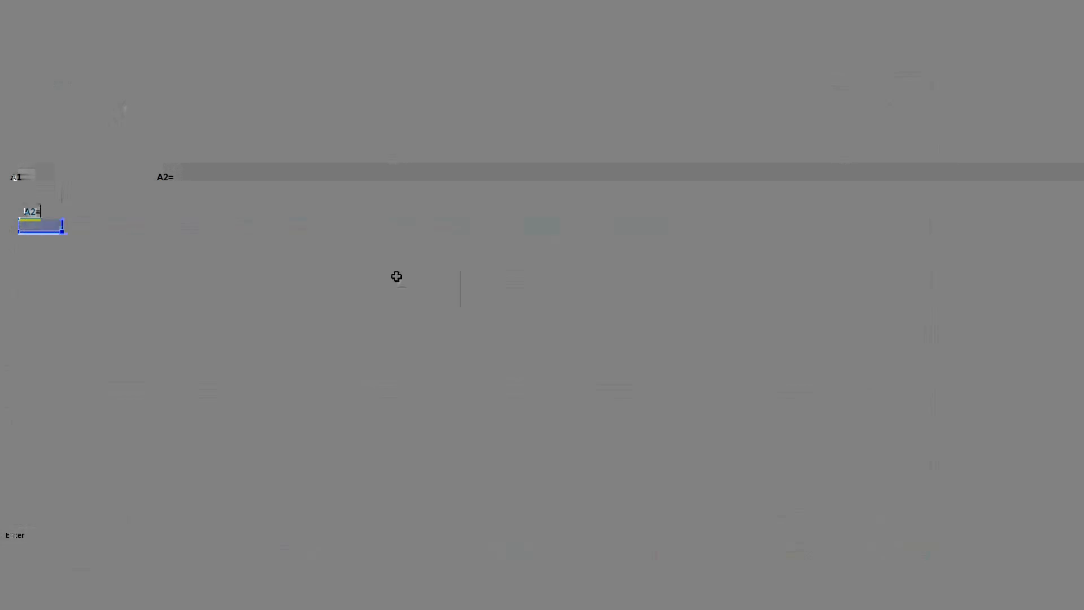
left_click(42, 238)
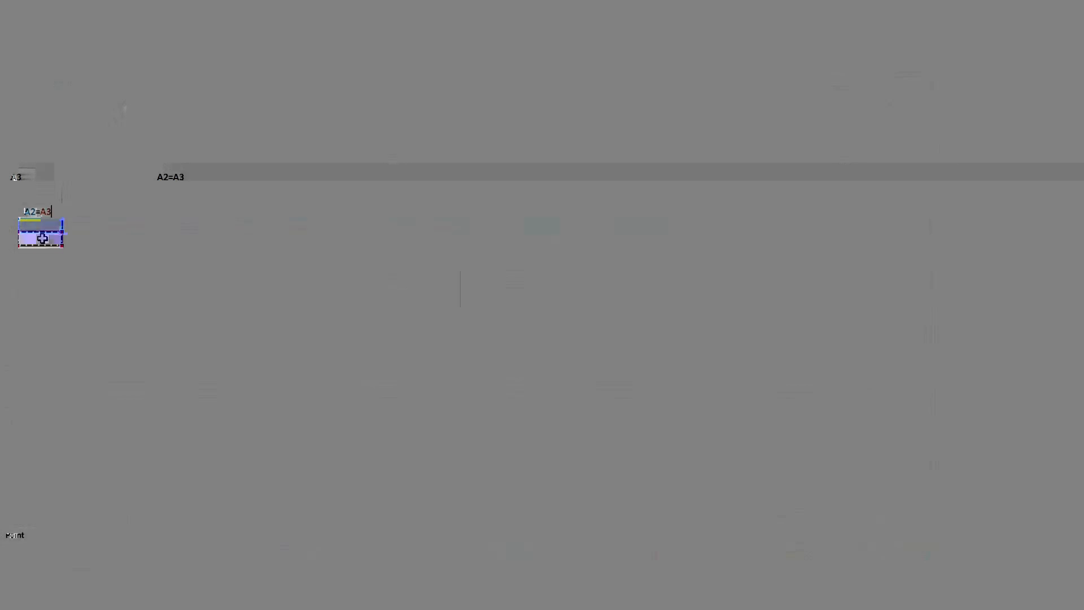
key("ctrl+Return")
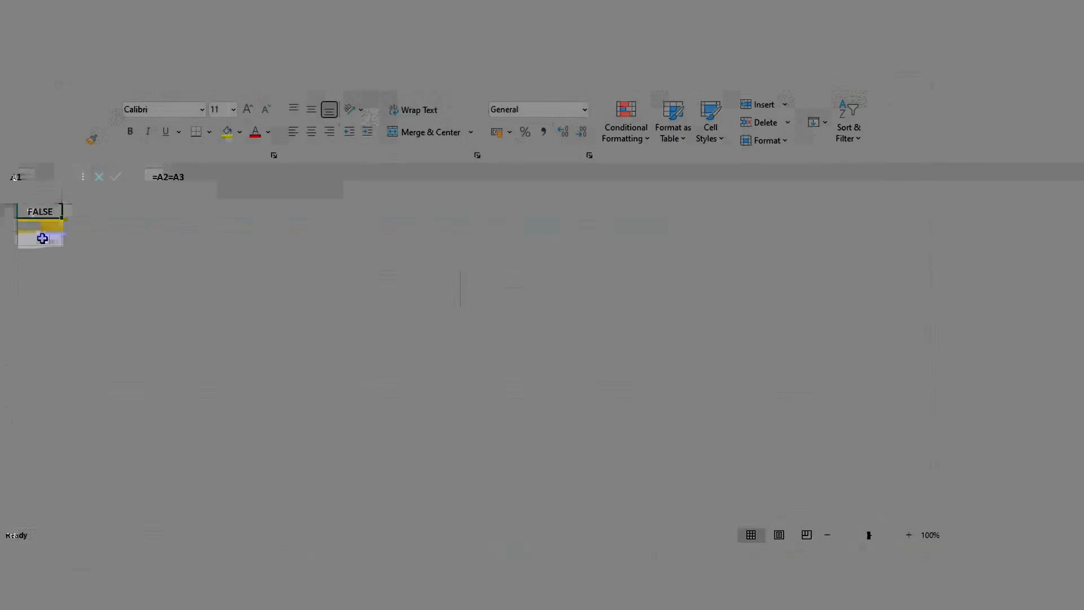
Fill the comparison formula from A1 across to O1, above all the headers, and select A1:O1.
left_click_drag(60, 217, 675, 220)
left_click(35, 227)
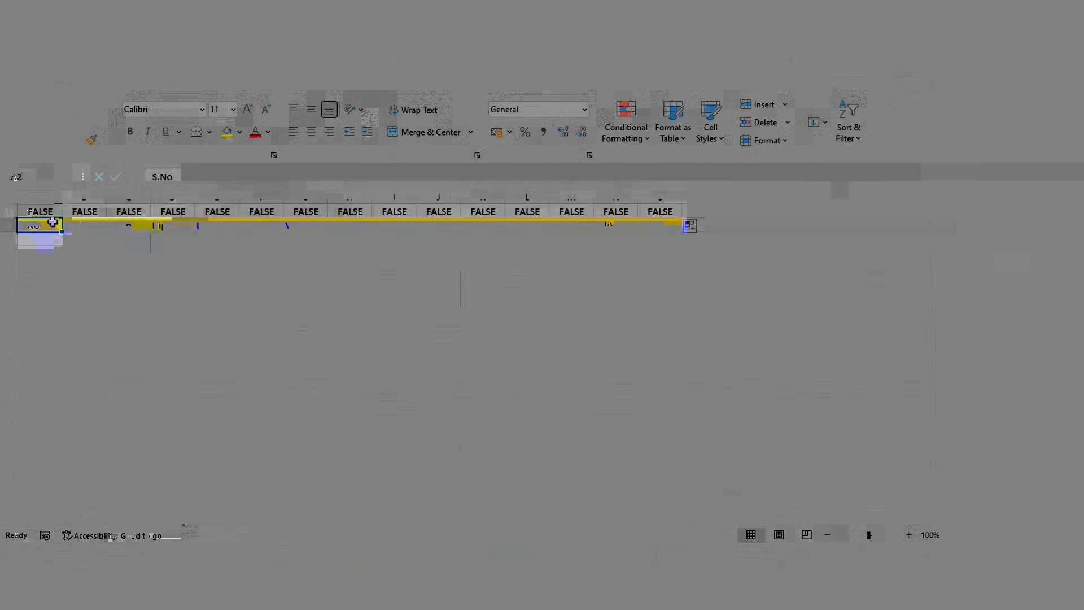
left_click(52, 211)
left_click_drag(51, 211, 644, 212)
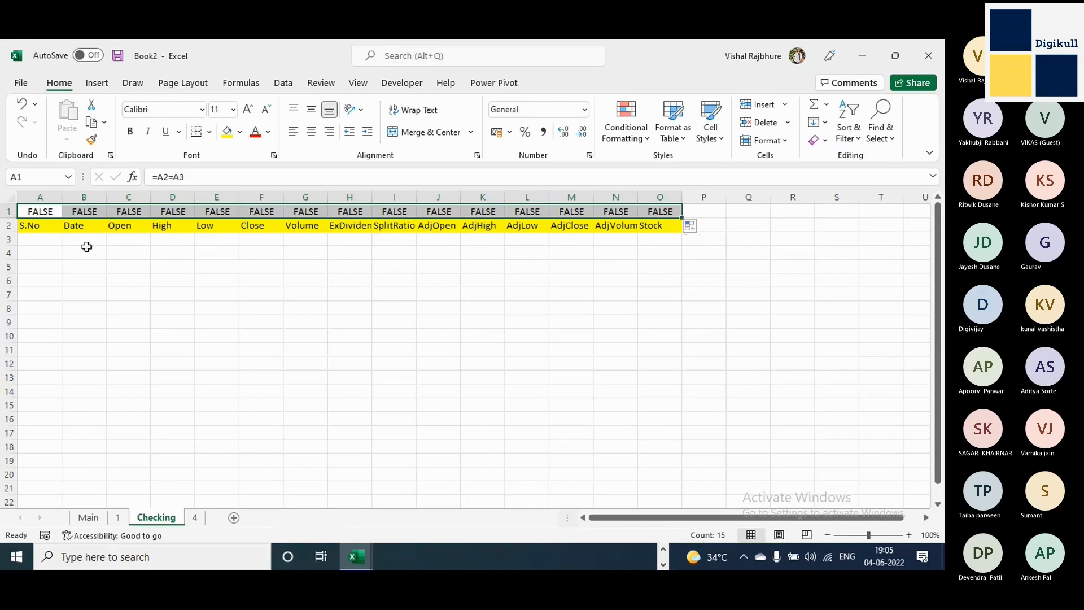
Copy the header row A1:O1 from sheet 4 and paste it at A3 on the Checking sheet, under the yellow headers.
left_click_drag(27, 227, 676, 226)
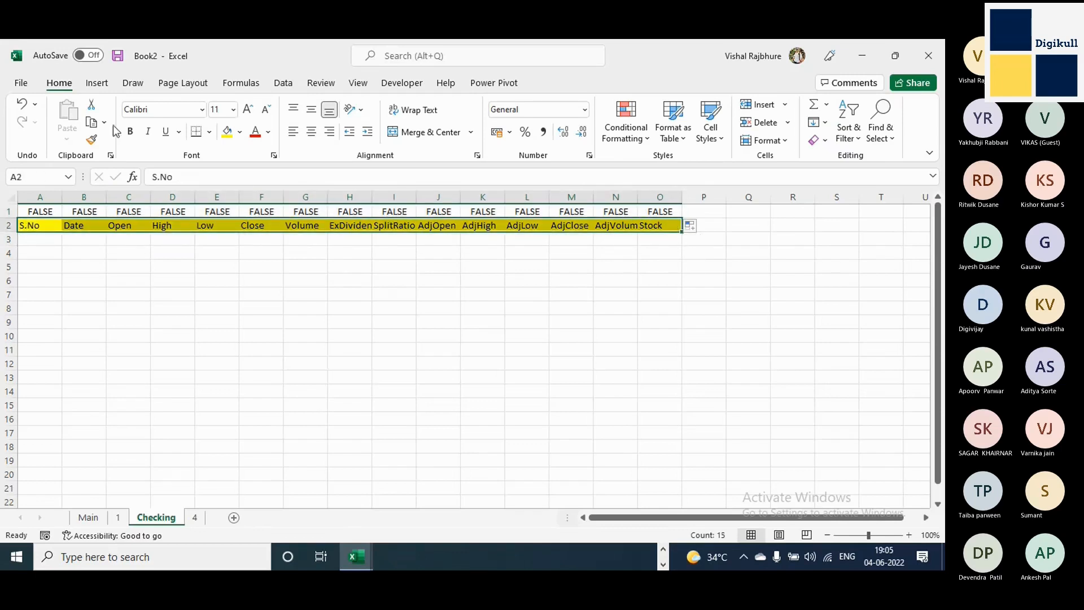
left_click(198, 519)
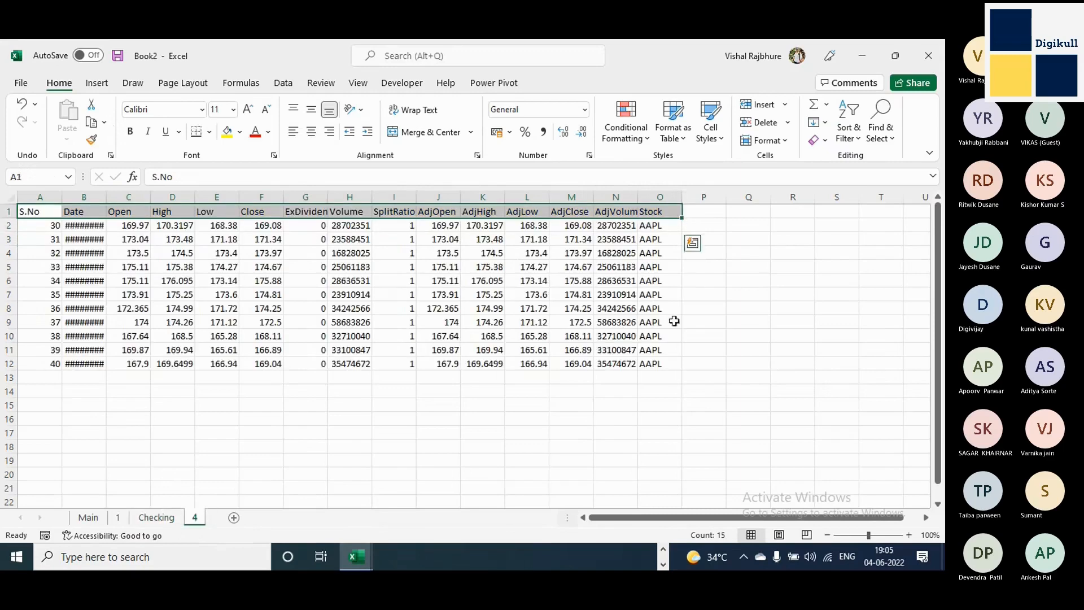
key("ctrl+c")
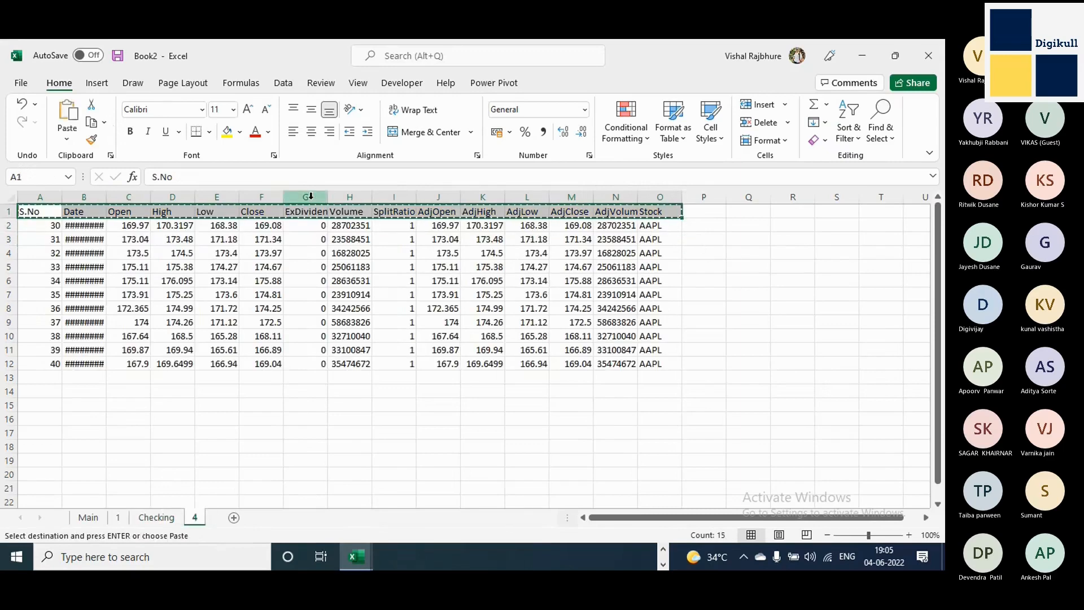
left_click(158, 518)
key("ctrl+v")
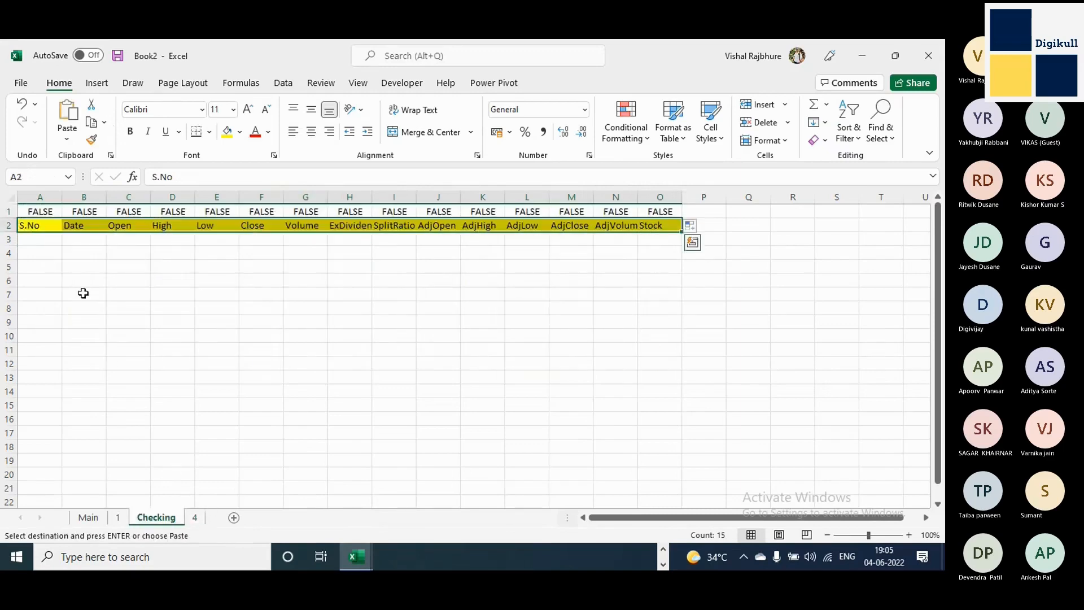
left_click(45, 241)
key("ctrl+v")
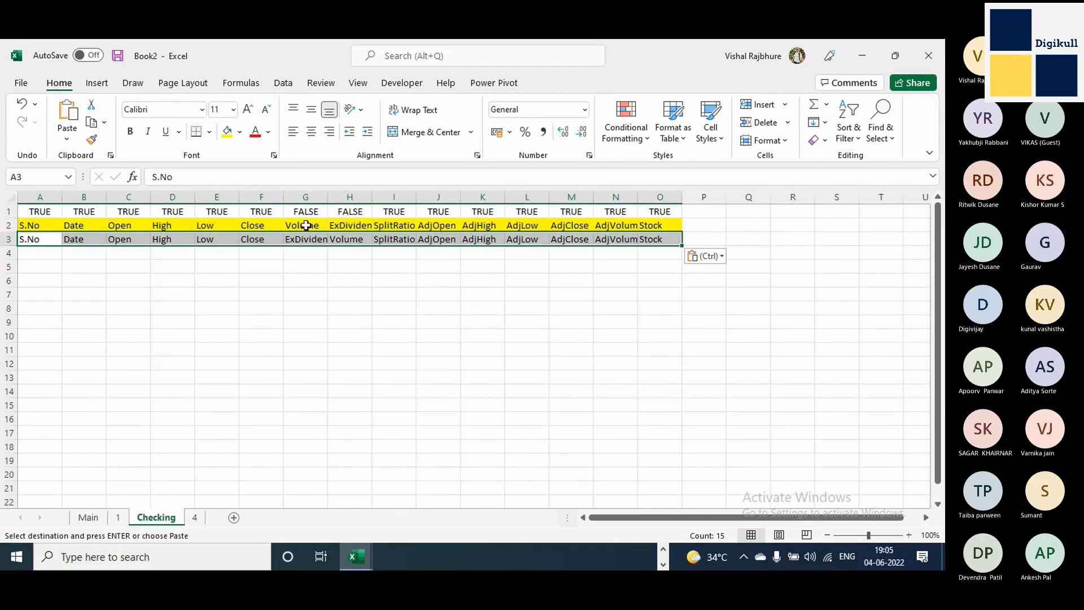
Check the mismatched headers in columns G and H, and on sheet 4 move the Volume column in front of ExDividend.
left_click_drag(306, 225, 333, 238)
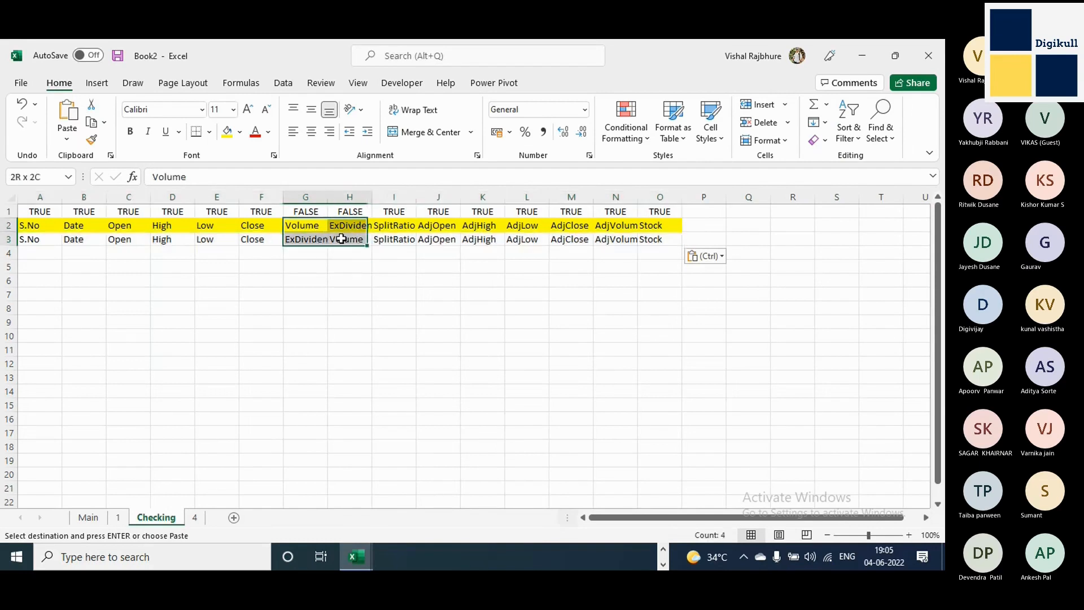
left_click(307, 239)
left_click(350, 240)
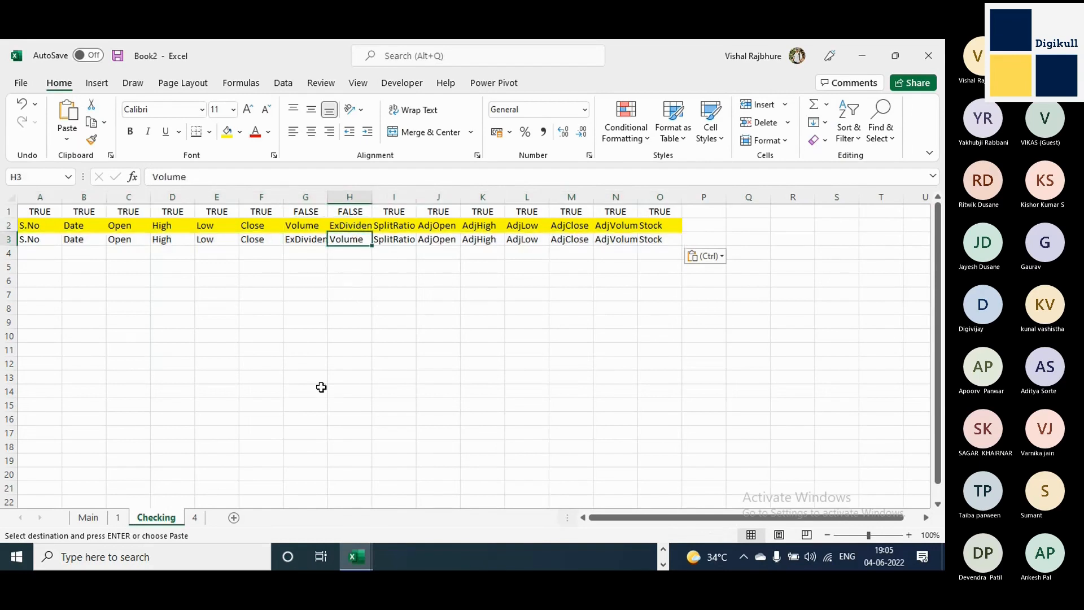
left_click(195, 517)
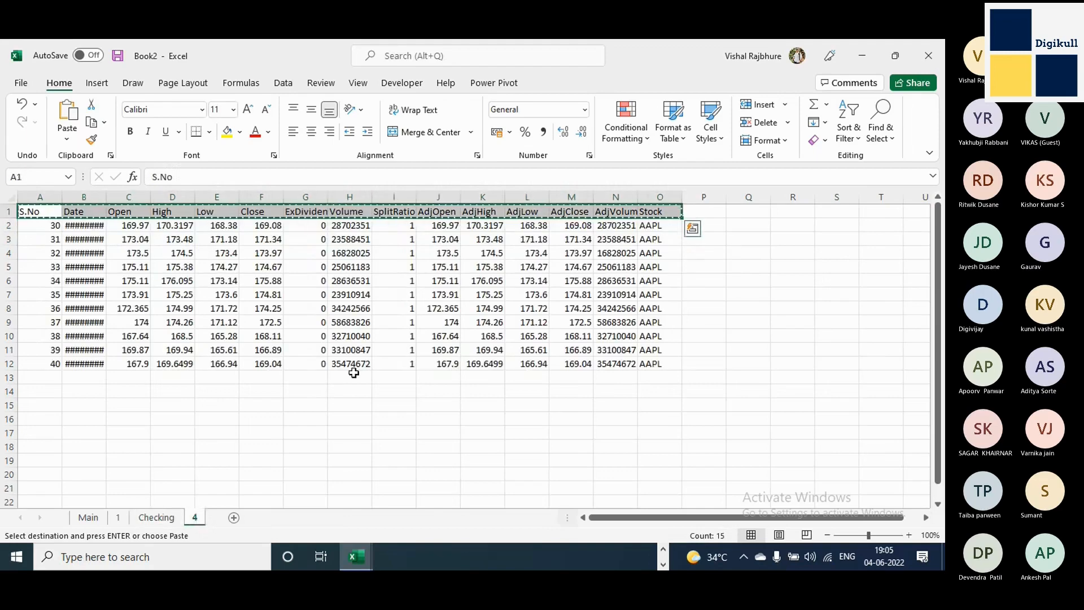
key("Escape")
mouse_move(357, 195)
left_mouse_down()
mouse_move(308, 195)
mouse_move(357, 195)
left_mouse_up()
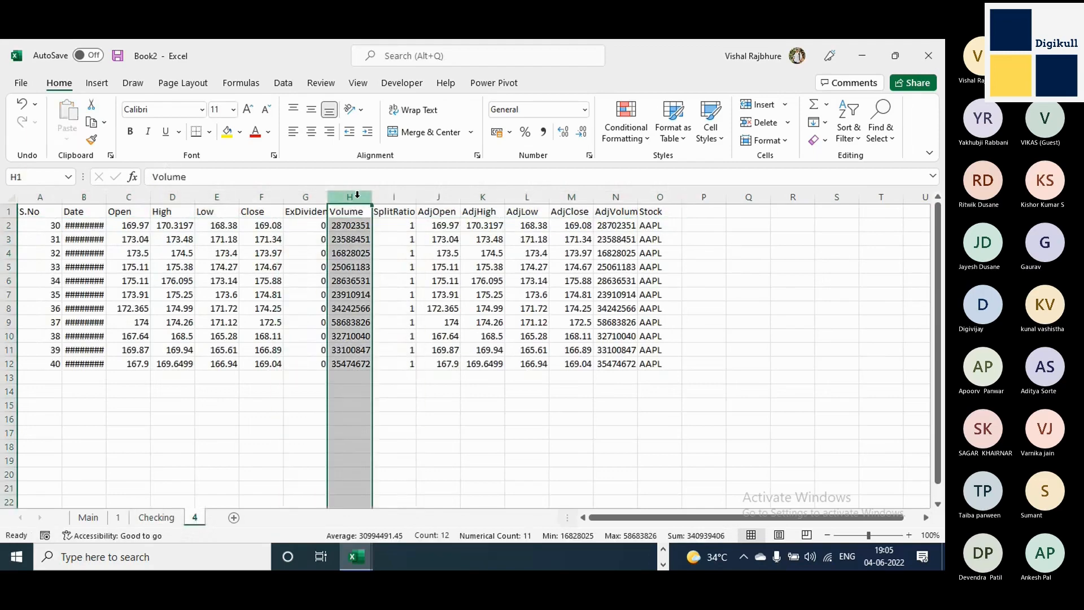
right_click(357, 195)
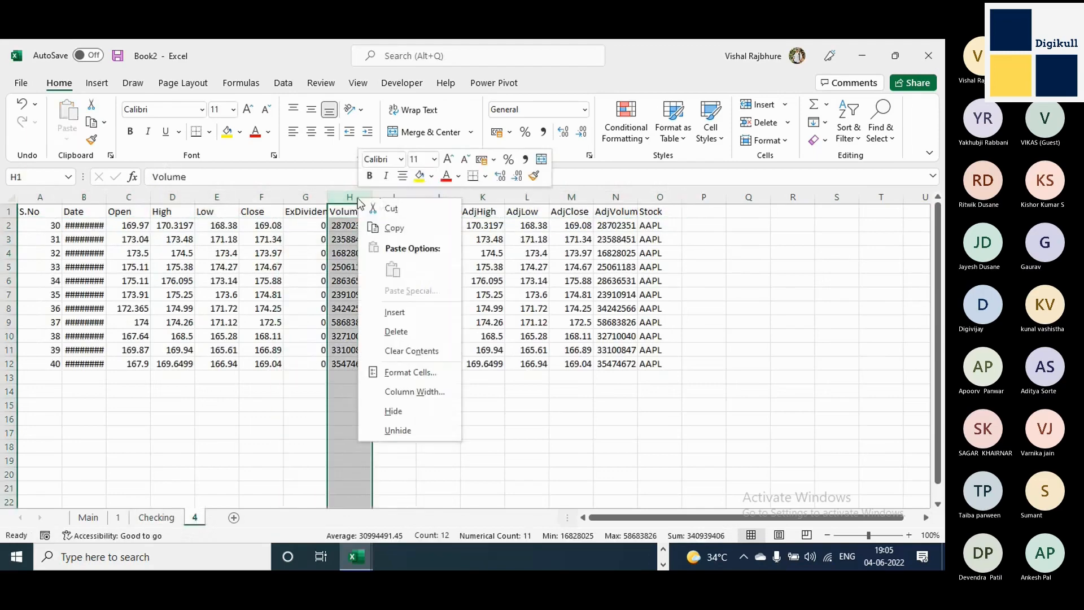
left_click(391, 209)
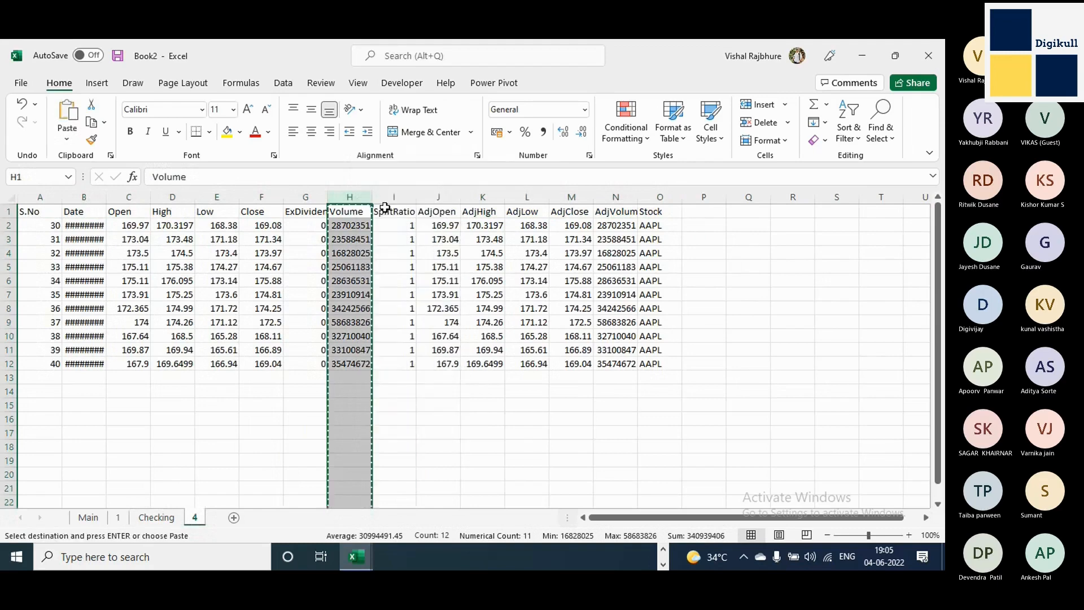
left_click(308, 197)
right_click(308, 199)
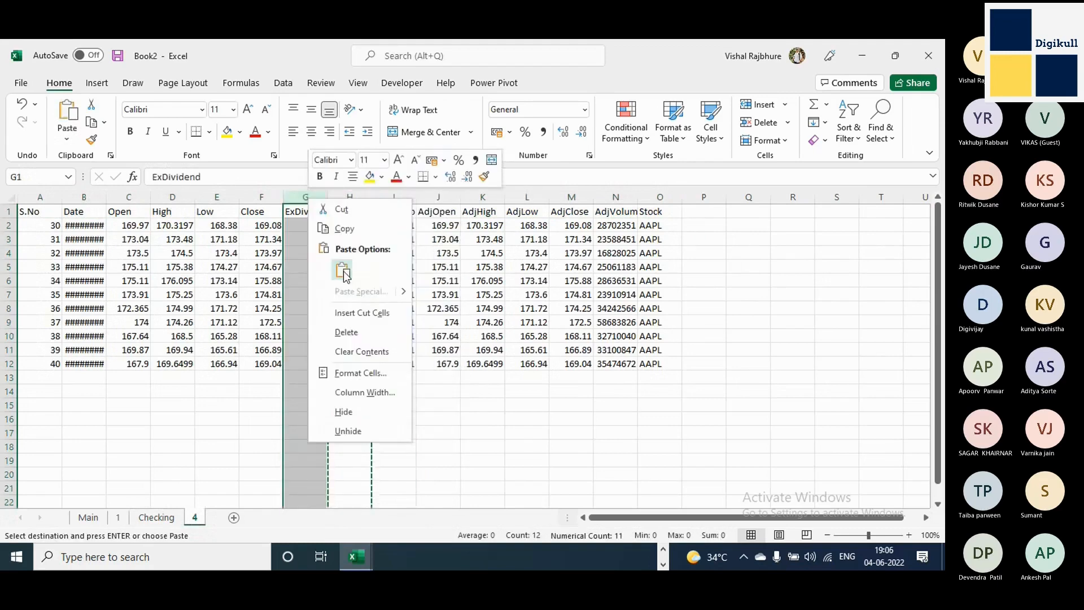
left_click(353, 314)
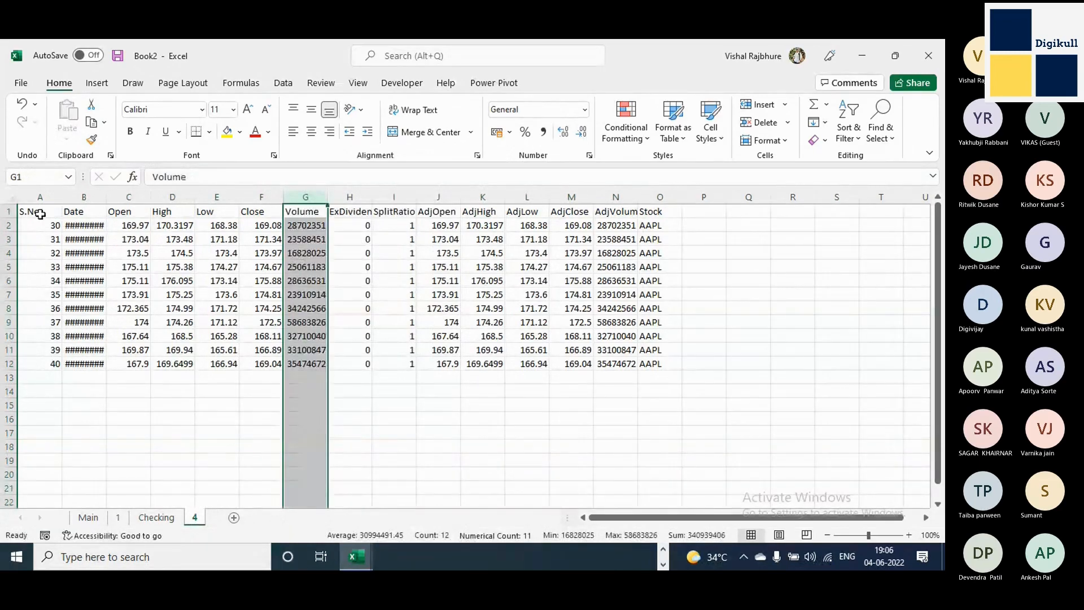
Recopy sheet 4's reordered header row A1:O1 and paste it over the old headers at A3 on the Checking sheet.
left_click_drag(40, 214, 650, 213)
key("ctrl+c")
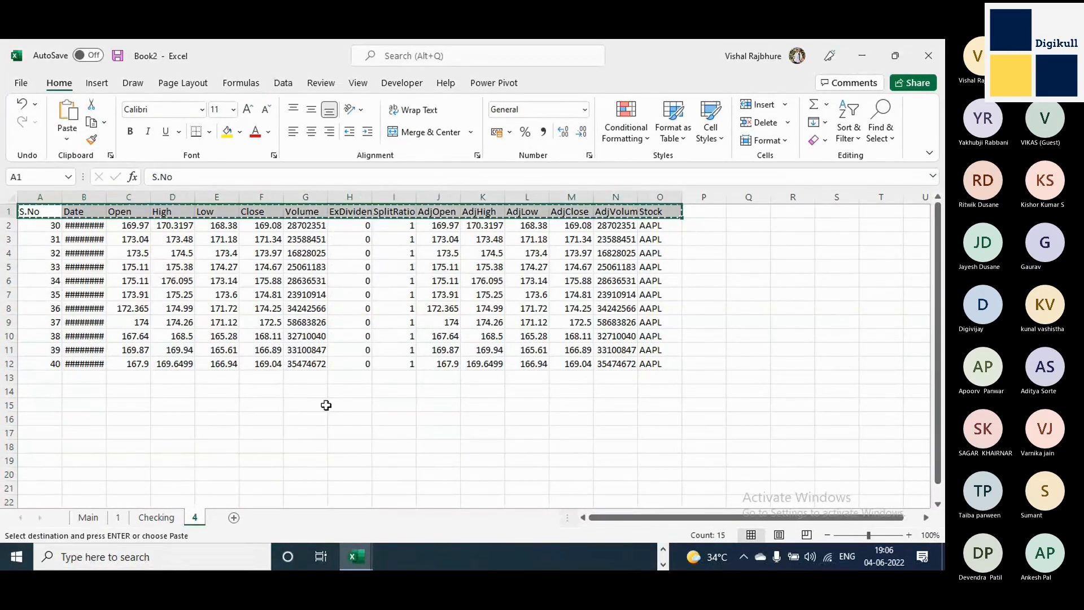
left_click(156, 517)
left_click(37, 239)
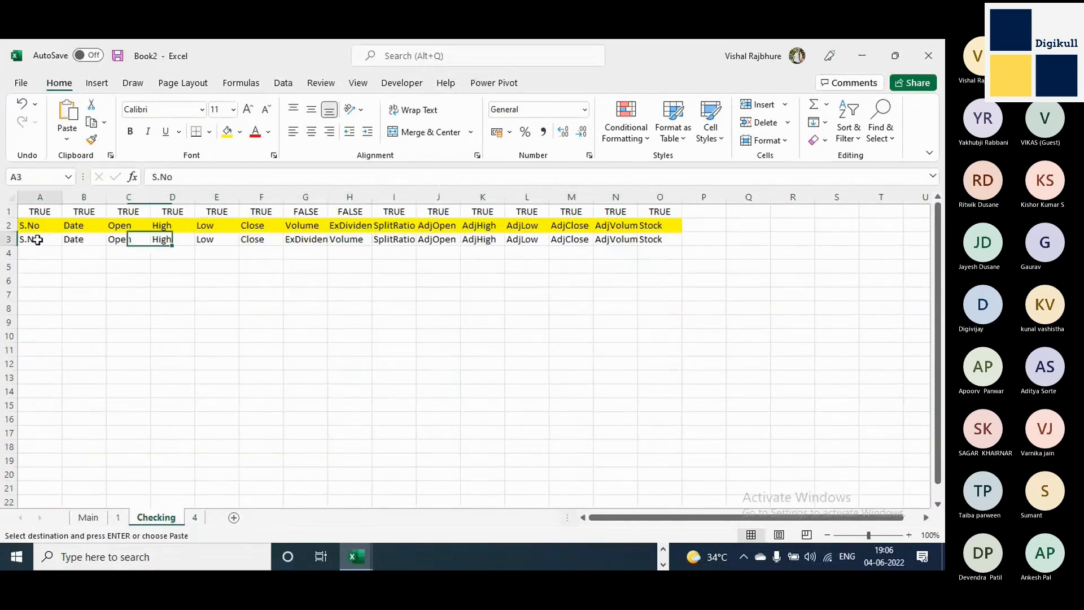
key("ctrl+v")
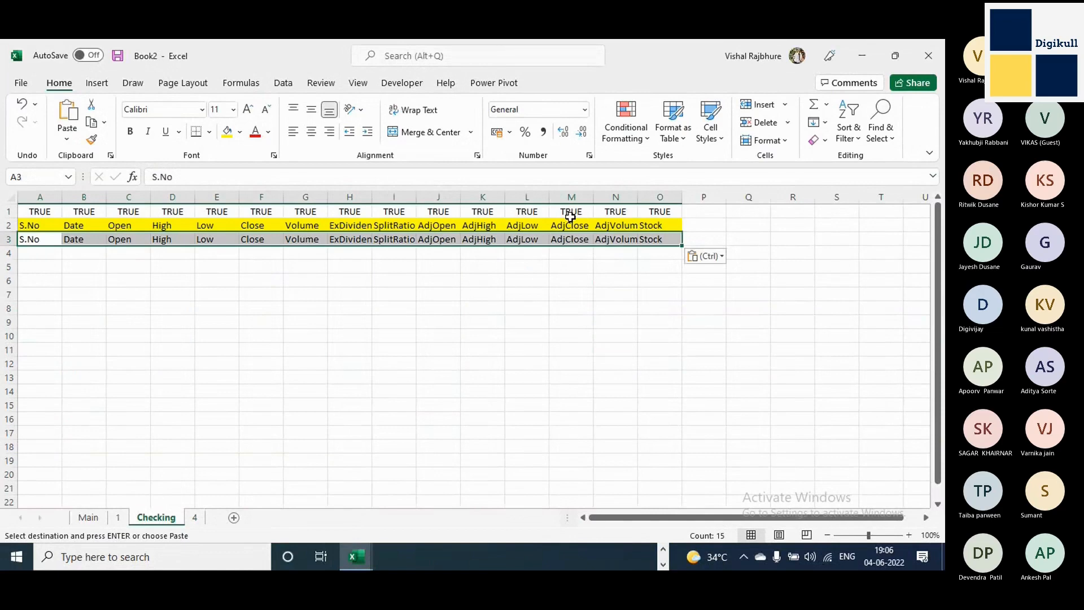
Try appending sheet 4's data rows A2:O12 to the Main sheet at A43, and undo the paste.
left_click(197, 516)
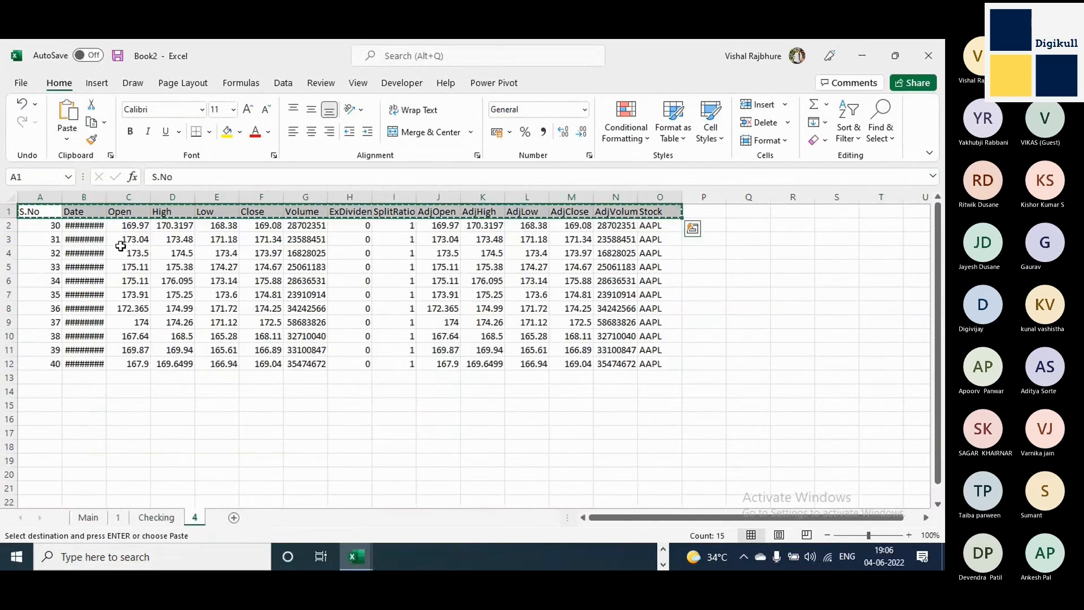
left_click_drag(35, 225, 649, 367)
key("ctrl+c")
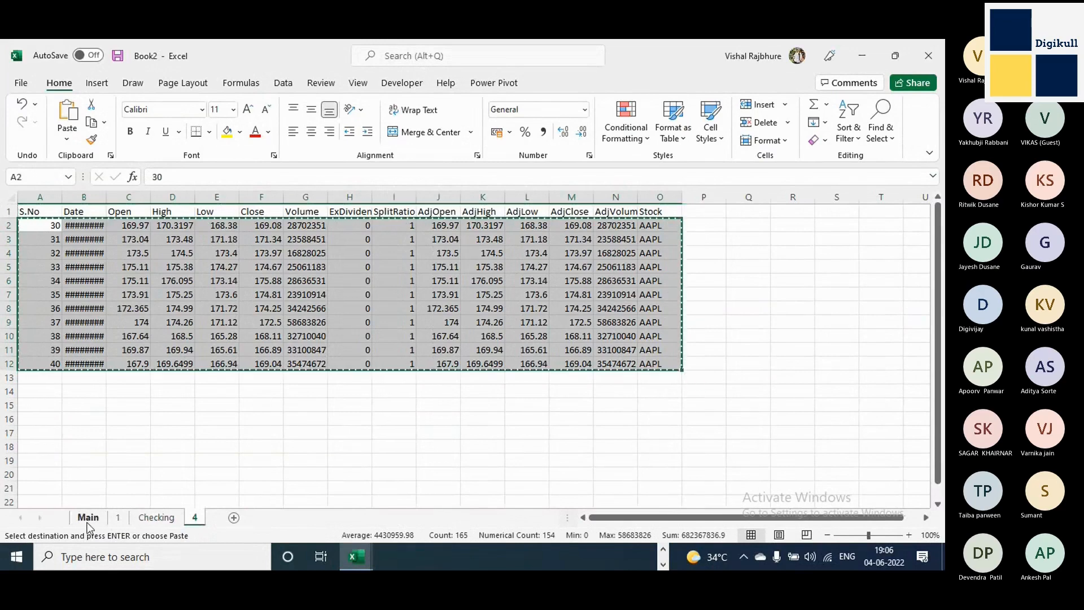
left_click(88, 521)
scroll(84, 491, "down", 20)
scroll(84, 491, "up", 13)
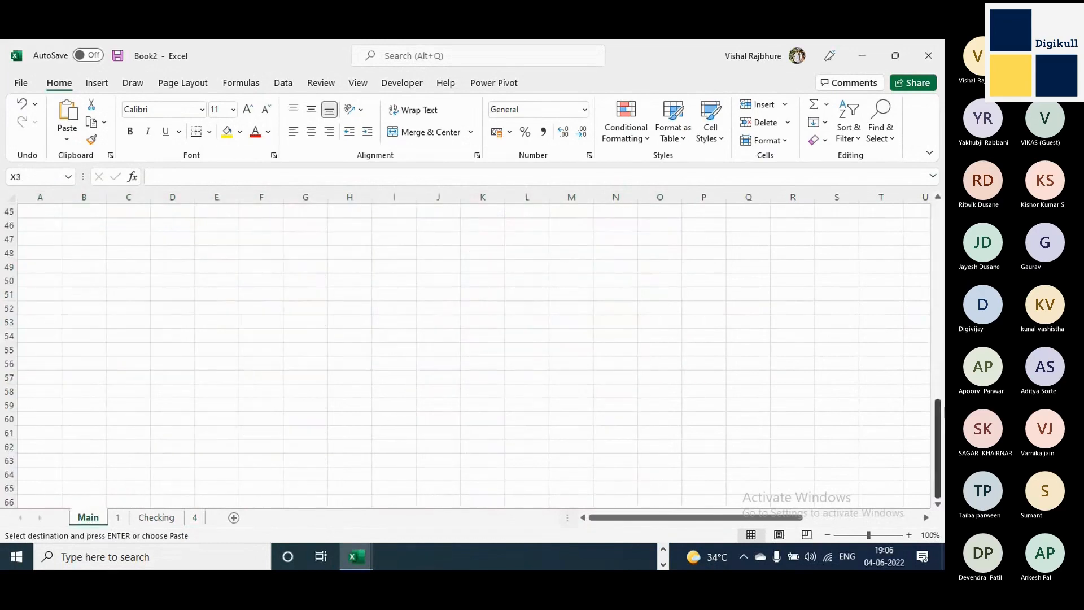
scroll(936, 422, "up", 4)
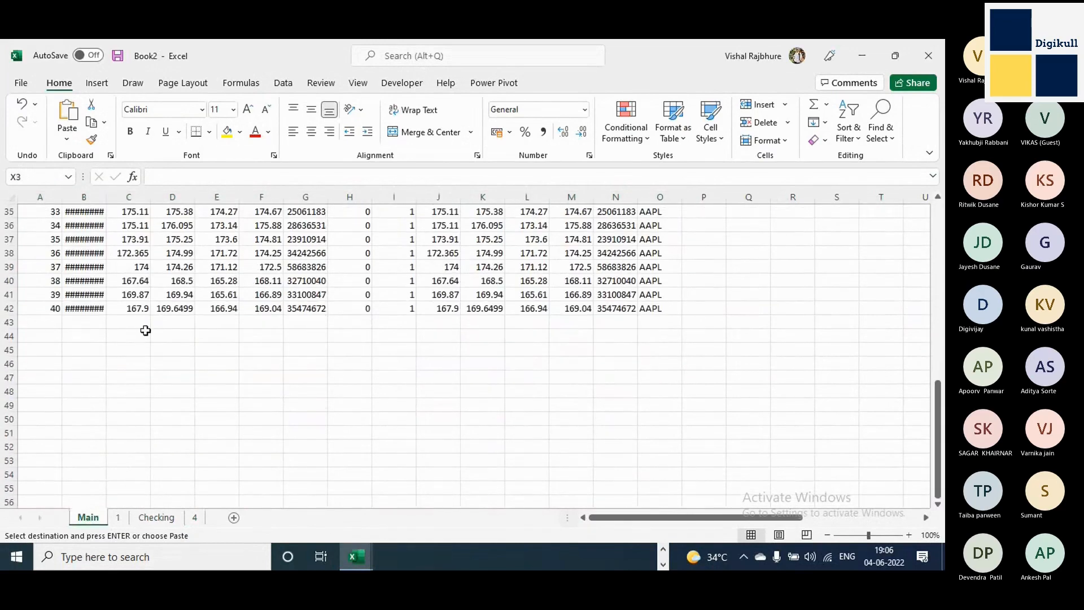
left_click(56, 323)
key("ctrl+v")
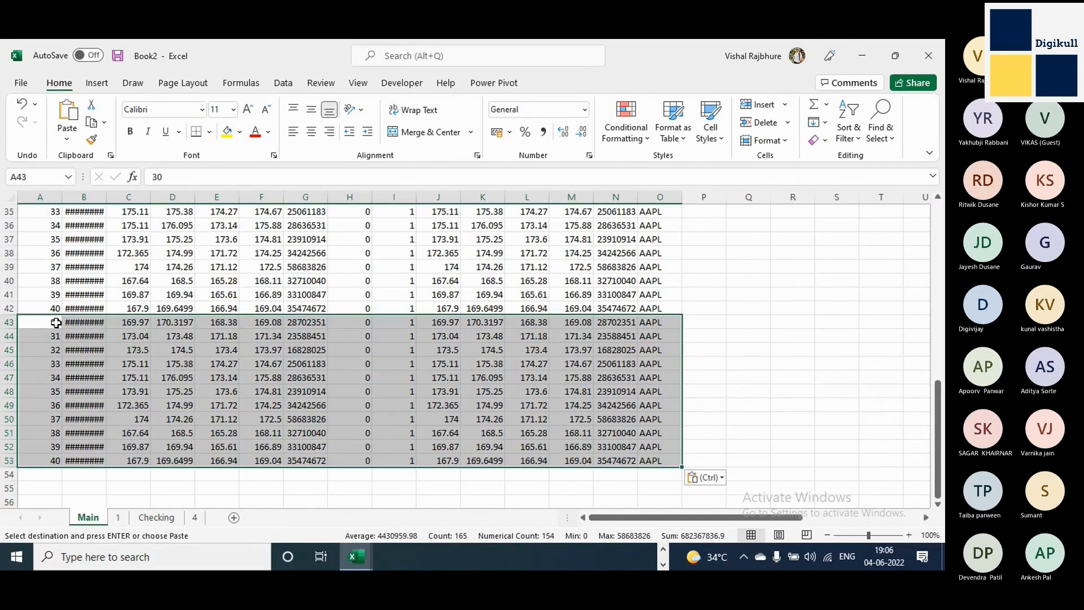
key("ctrl+z")
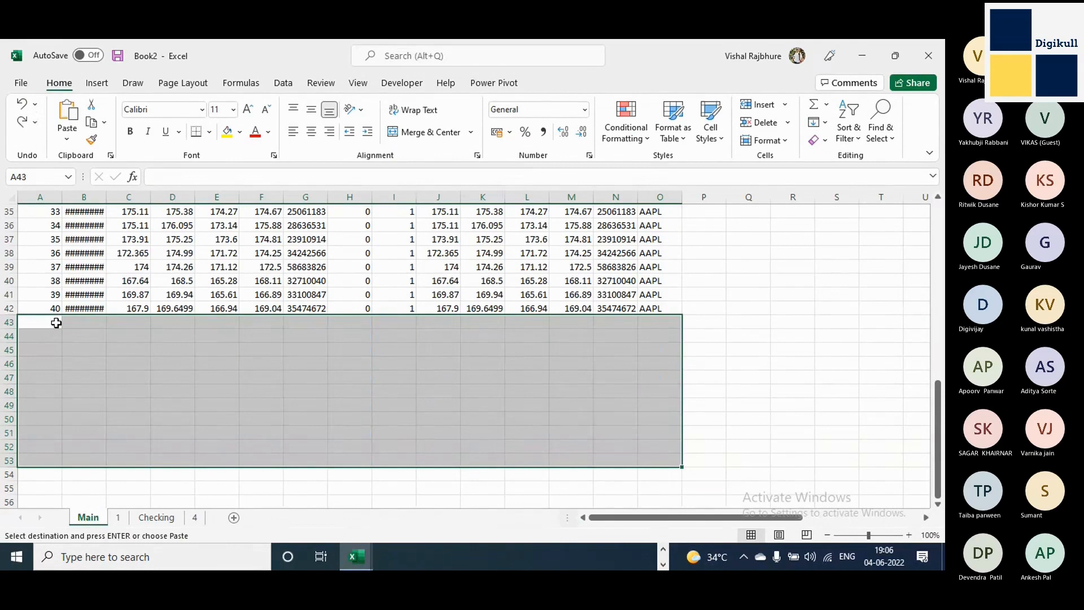
Enter the labels Data Analysis, Collection and Cleaning in cells Q7 to Q9 of the Main sheet.
scroll(56, 322, "up", 11)
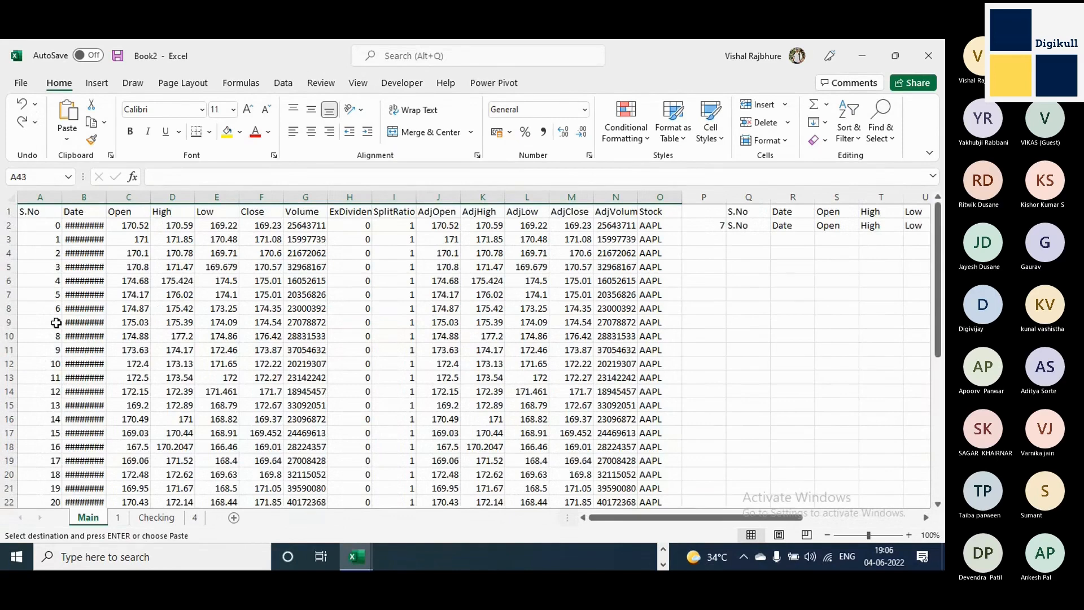
left_click(748, 295)
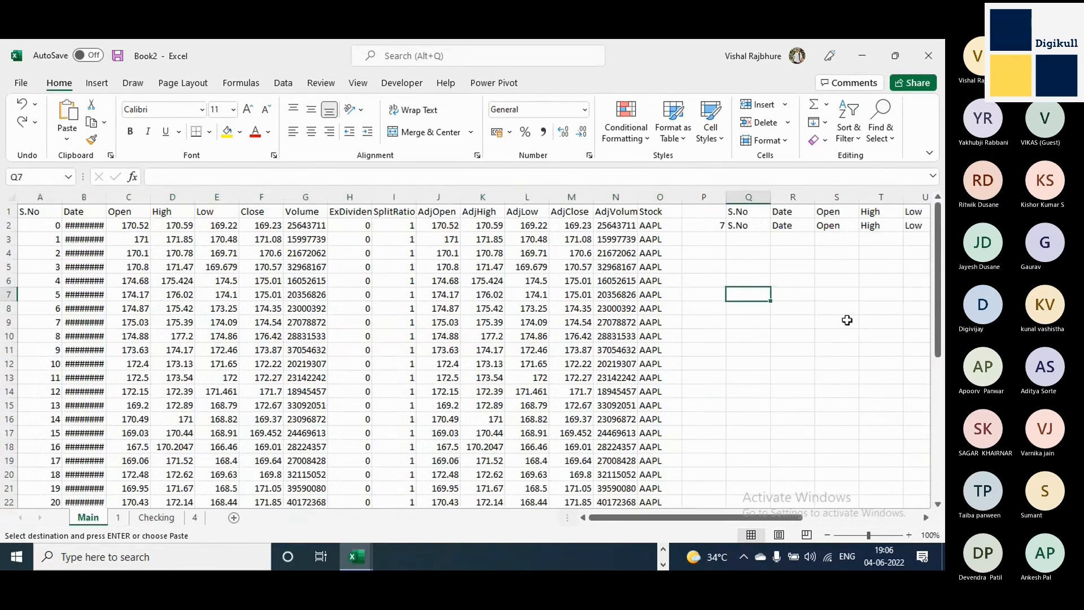
type("Data Ana")
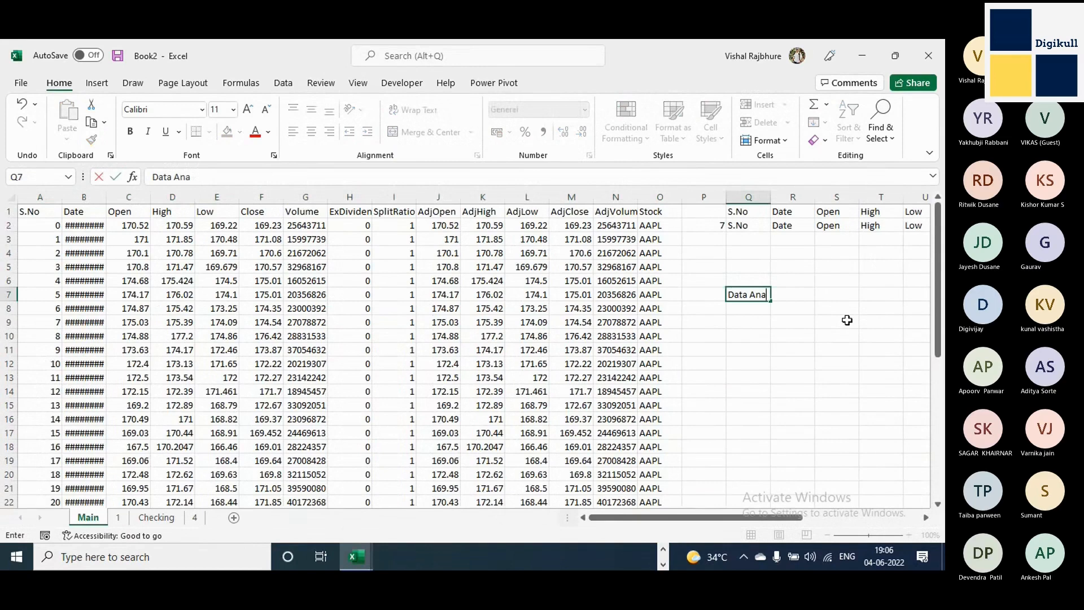
type("lysis")
key("Return")
type("Collection")
key("Return")
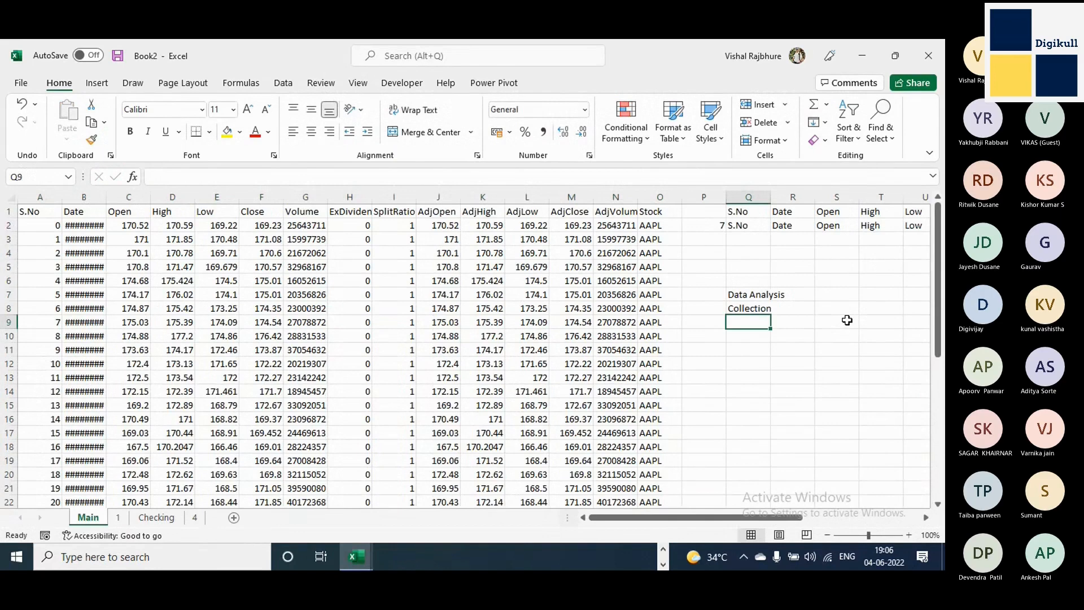
type("Cleaning")
Enter 0 in R8 beside Collection and the heading Issues in R7 beside Data Analysis.
key("Up")
key("Up")
key("Right")
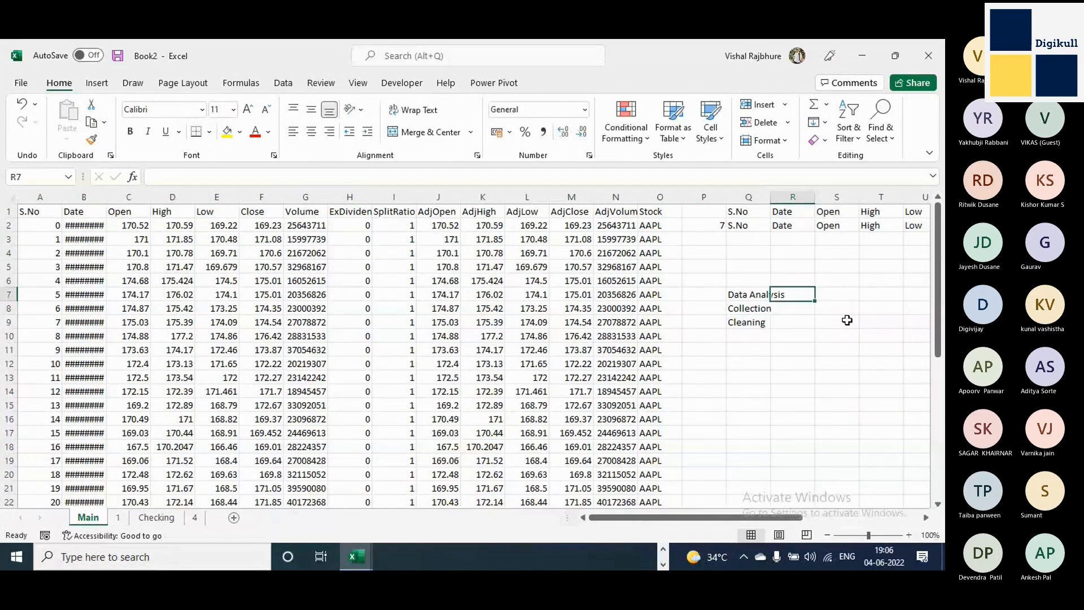
key("Down")
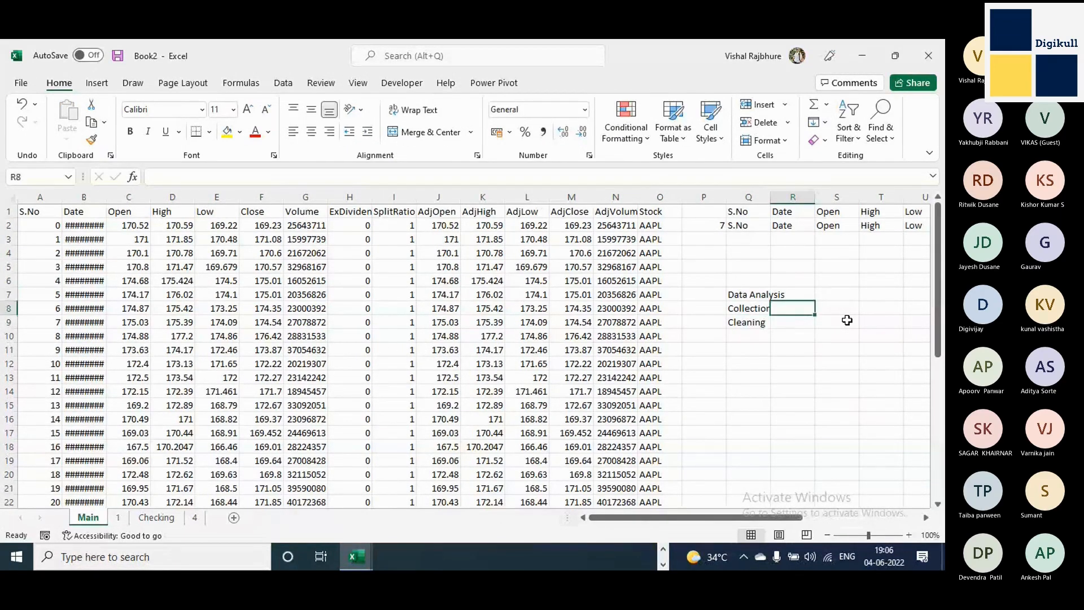
type("N")
key("BackSpace")
type("0")
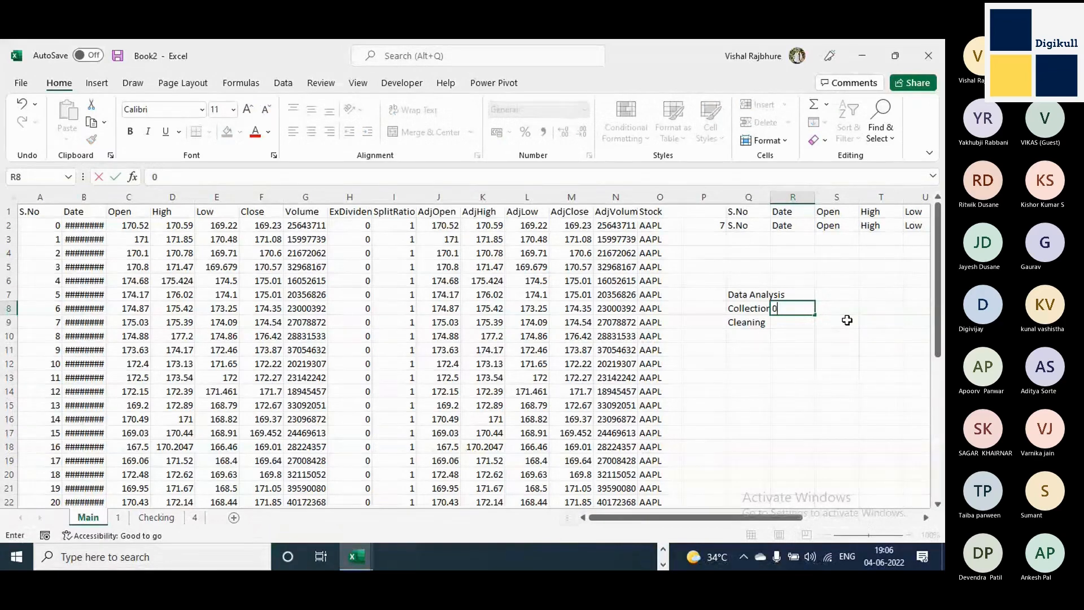
key("Return")
key("Up")
key("Up")
type("Issues")
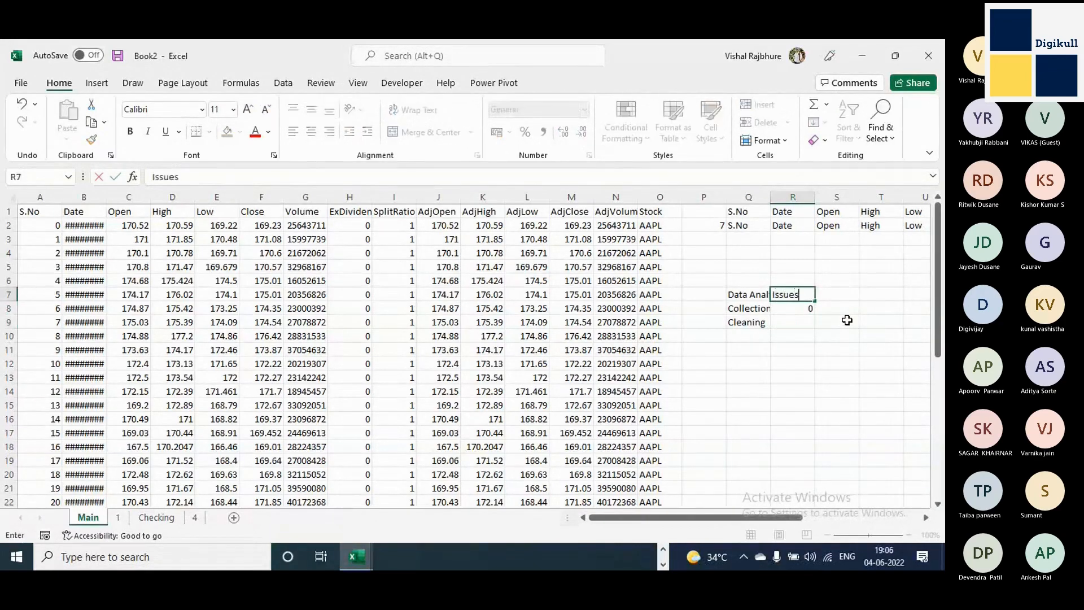
key("Return")
key("Down")
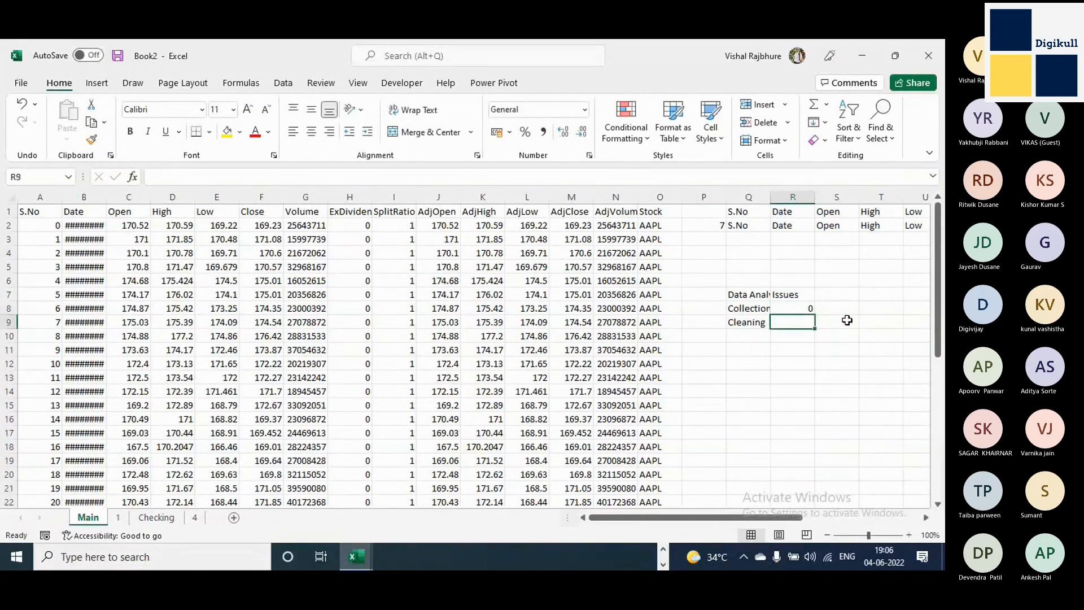
key("Left")
key("Right")
key("Left")
key("shift+Down")
key("shift+Down")
key("shift+Down")
key("shift+Down")
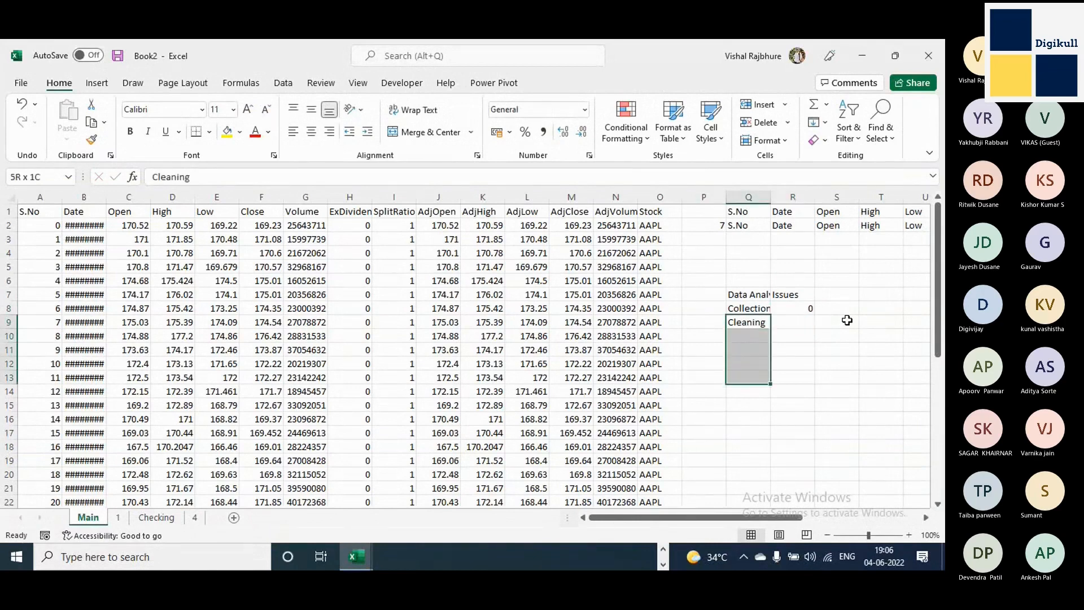
key("Up")
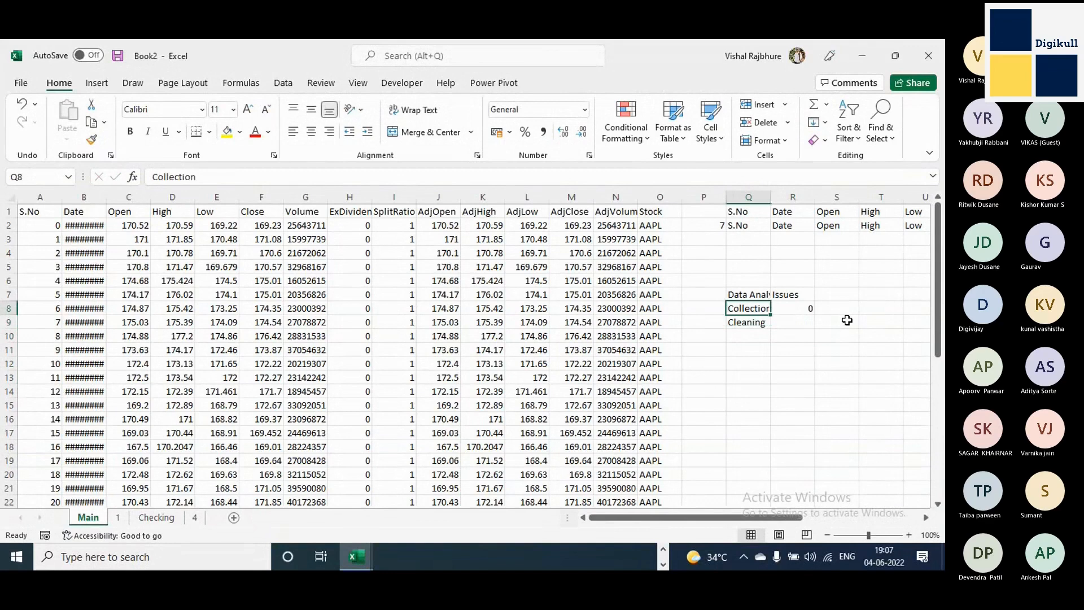
key("shift+Right")
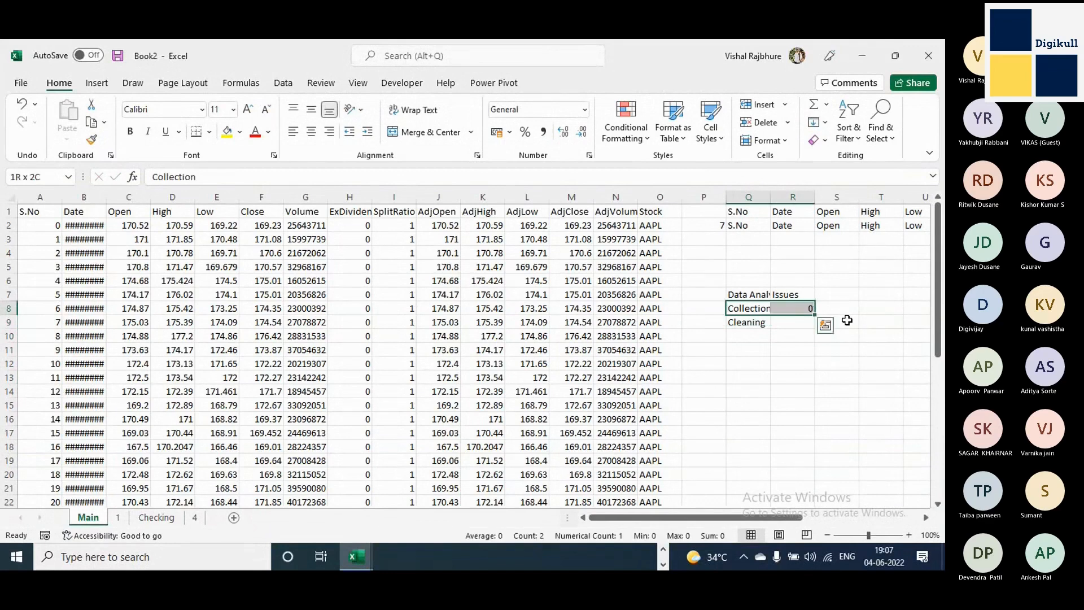
key("Right")
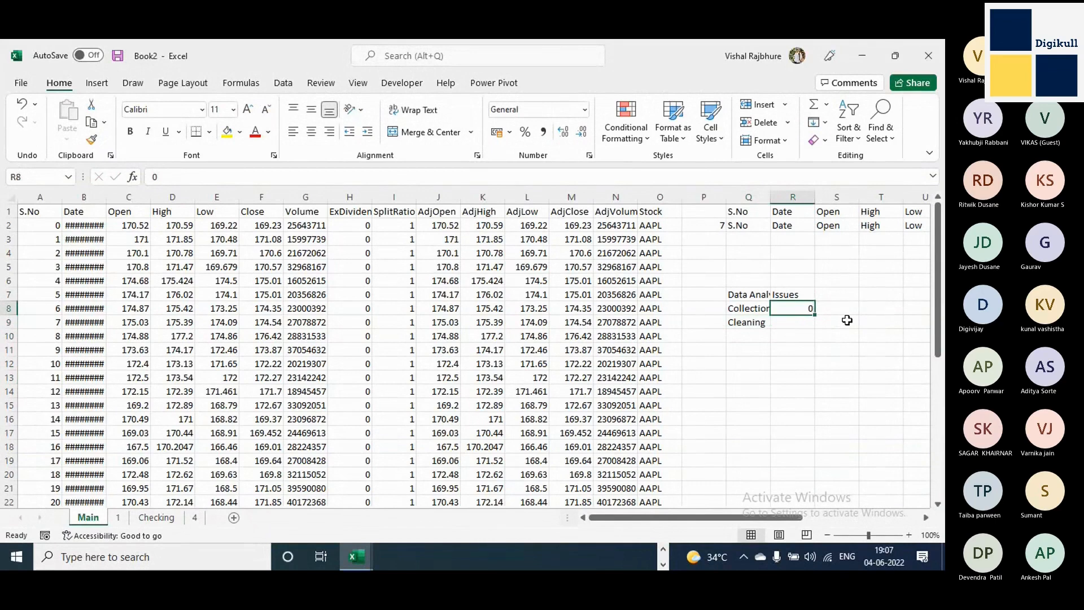
key("Up")
key("Up")
key("shift+Left")
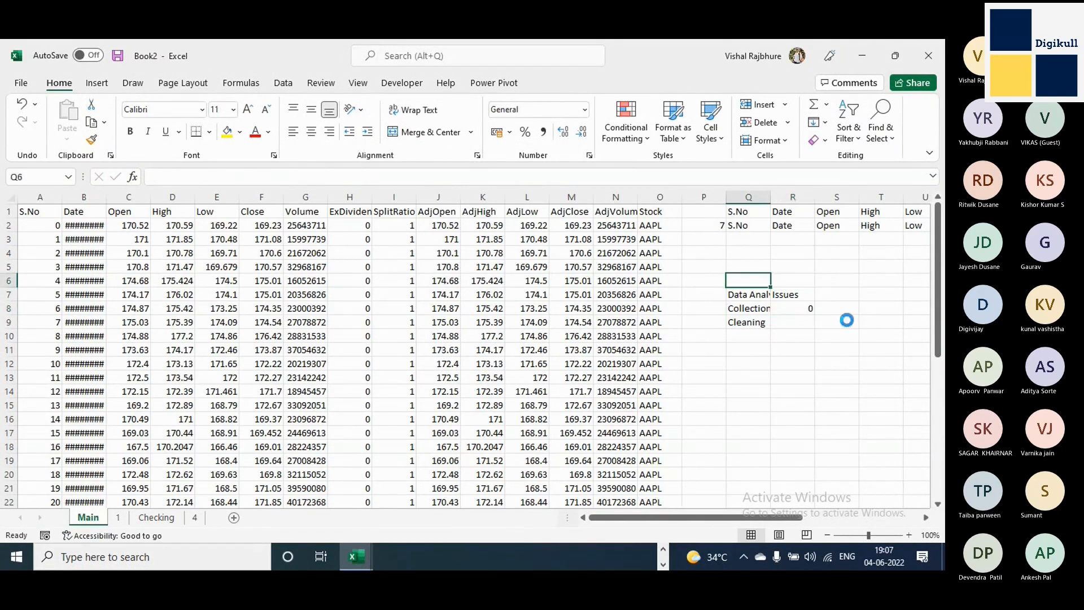
key("ctrl+c")
key("shift+Down")
key("shift+Down")
key("shift+Down")
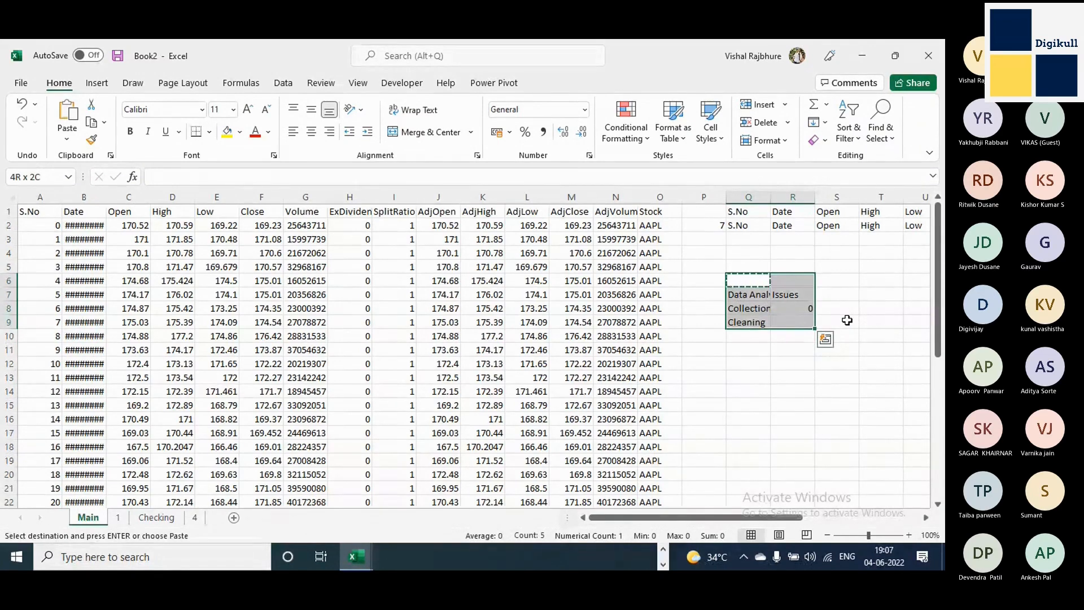
key("Escape")
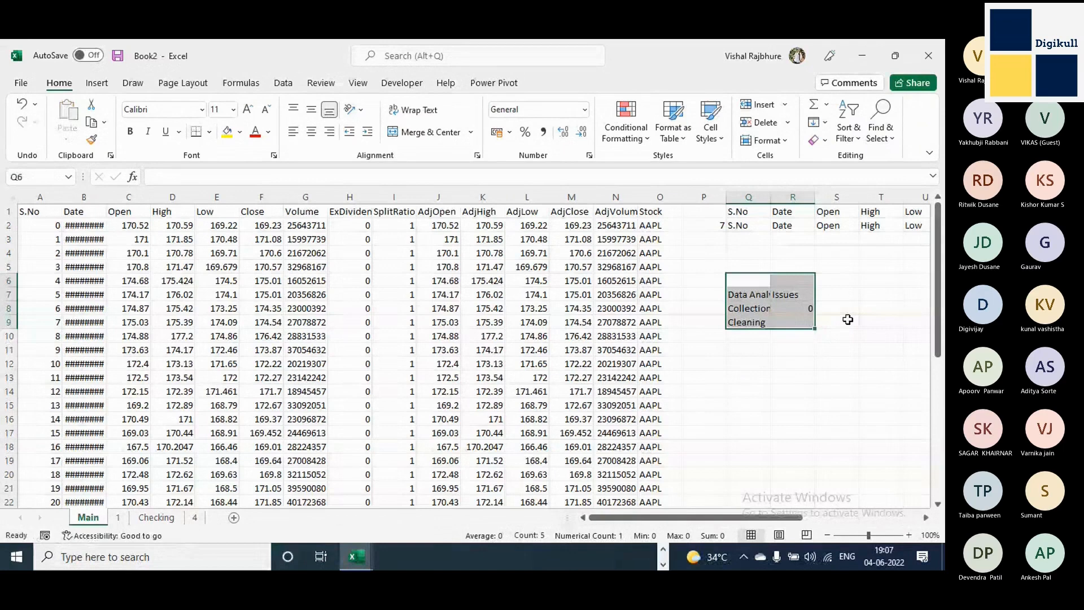
Clear the Data Analysis notes from the range Q6:S13 on the Main sheet.
left_click(749, 309)
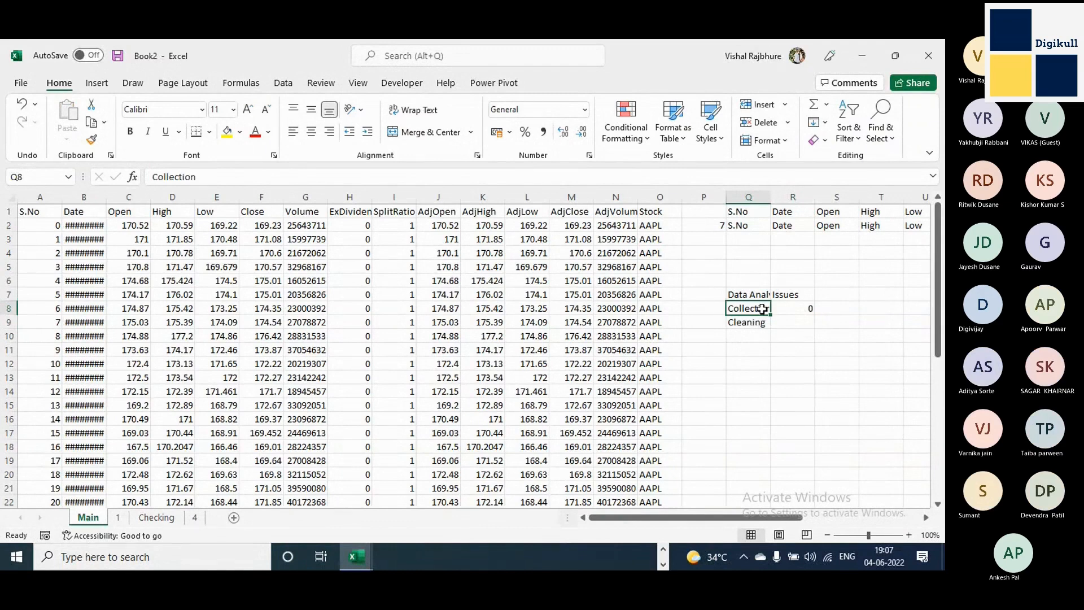
left_click(750, 335)
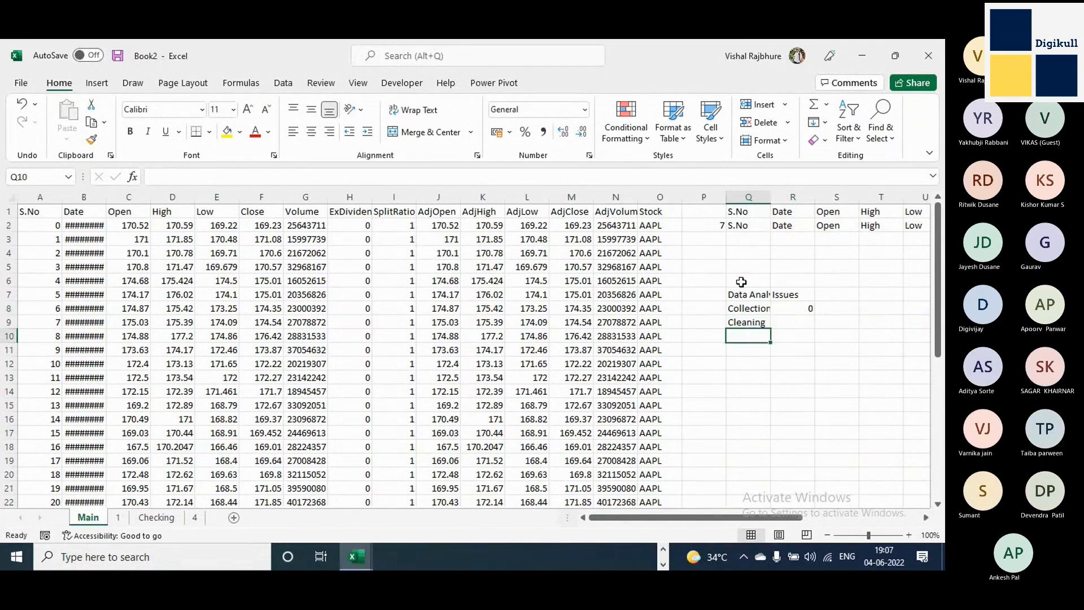
left_click_drag(738, 280, 819, 373)
key("Delete")
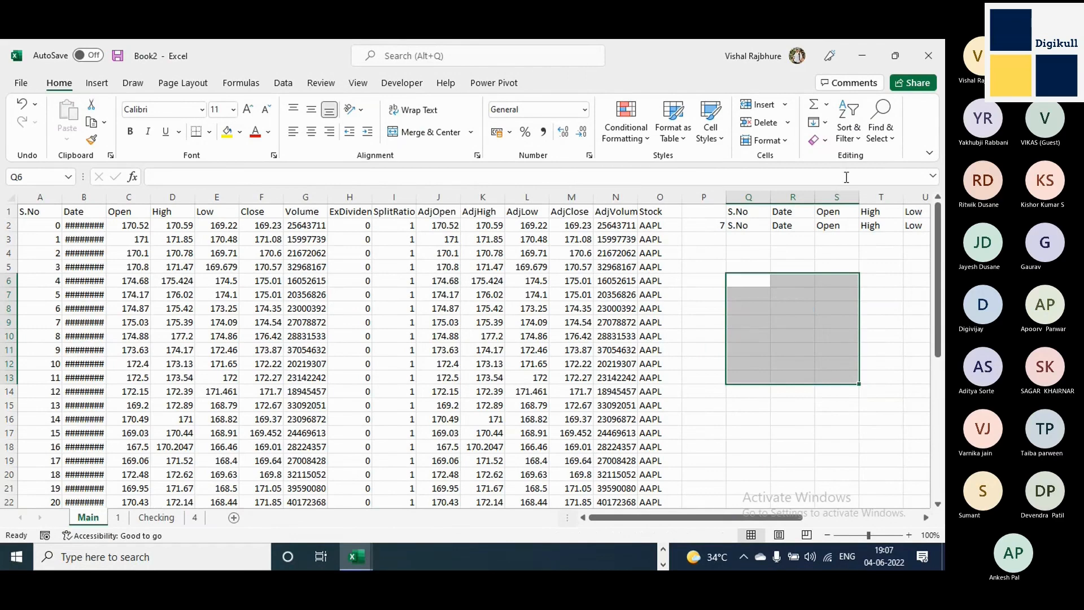
Close the Book2 and Book1 workbooks without saving their changes.
left_click(935, 60)
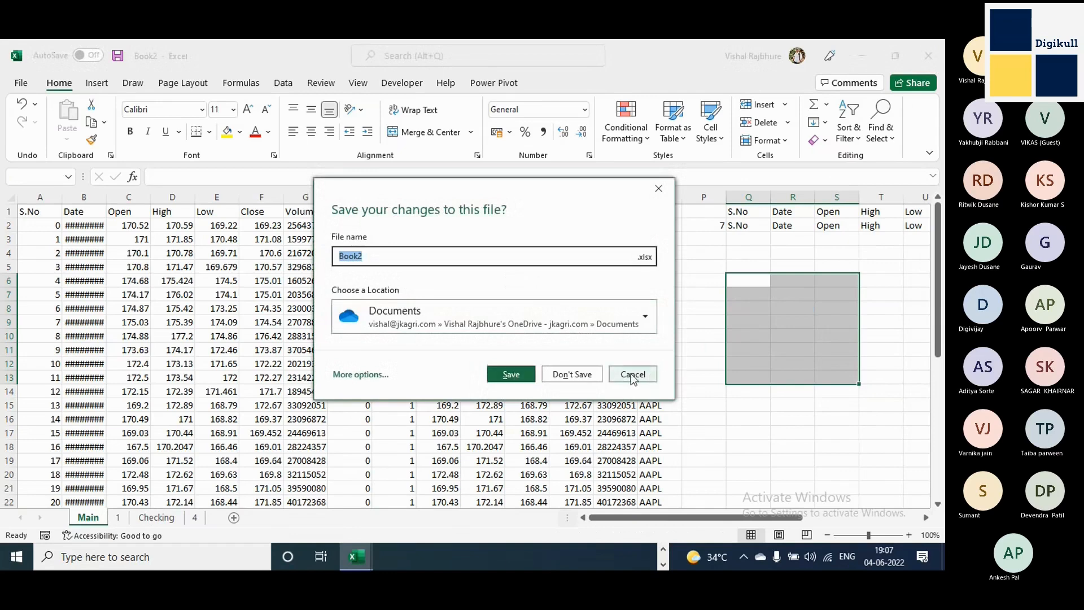
left_click(572, 374)
key("alt+F4")
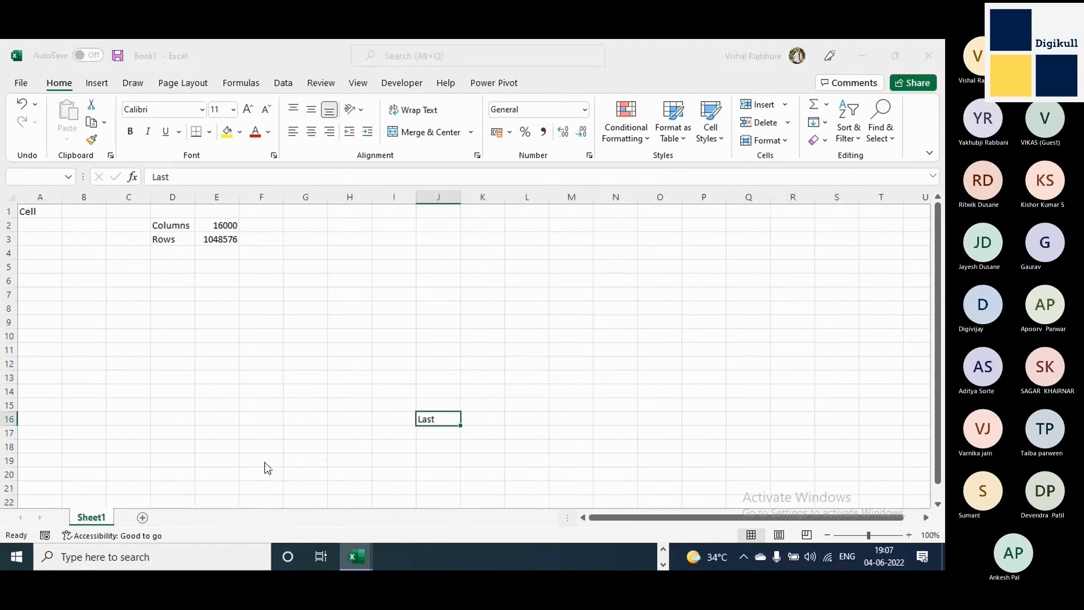
left_click(574, 376)
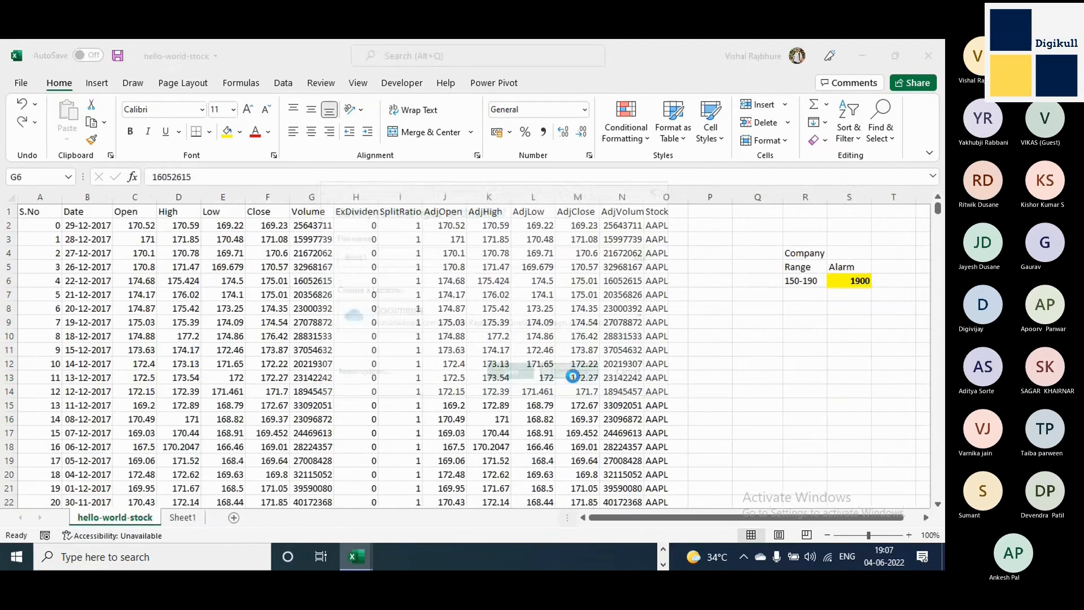
Starting from A1 in the hello-world-stock sheet, jump to the last used cell.
left_click(766, 244)
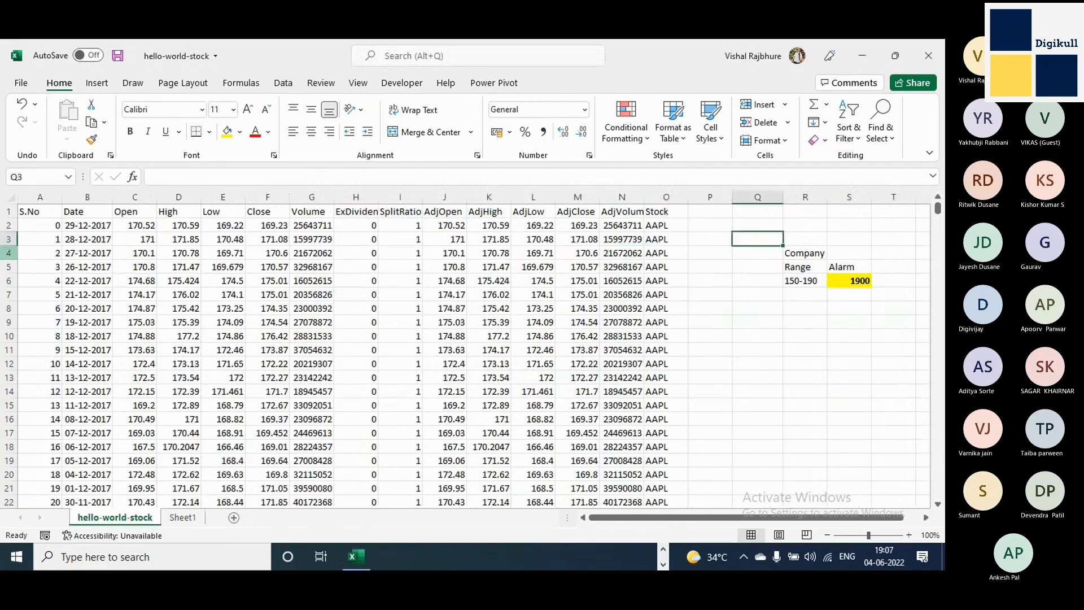
left_click(33, 212)
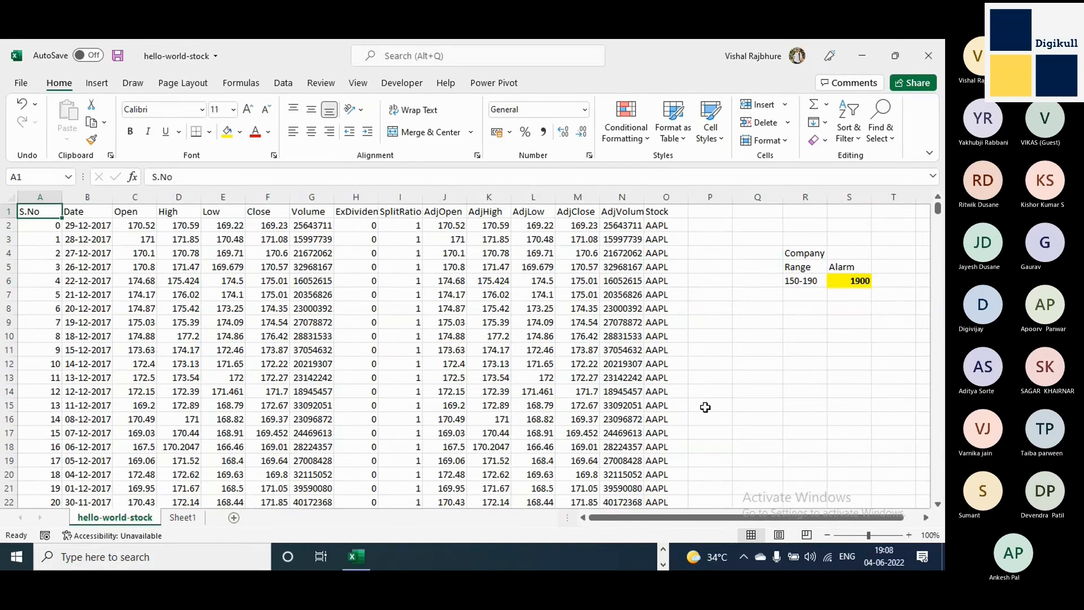
key("ctrl+End")
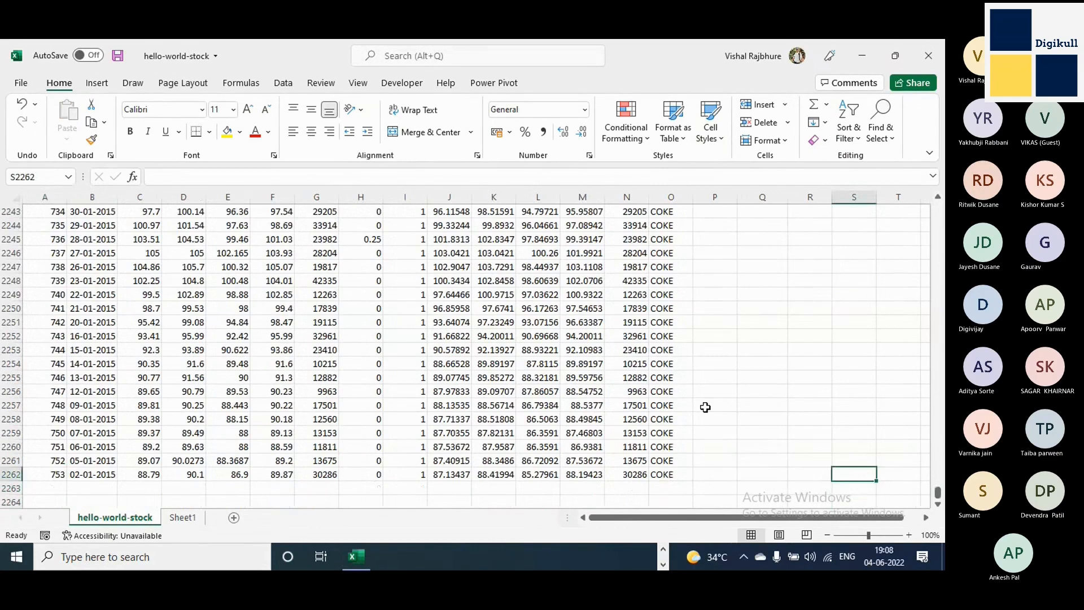
key("Left")
key("Right")
key("ctrl")
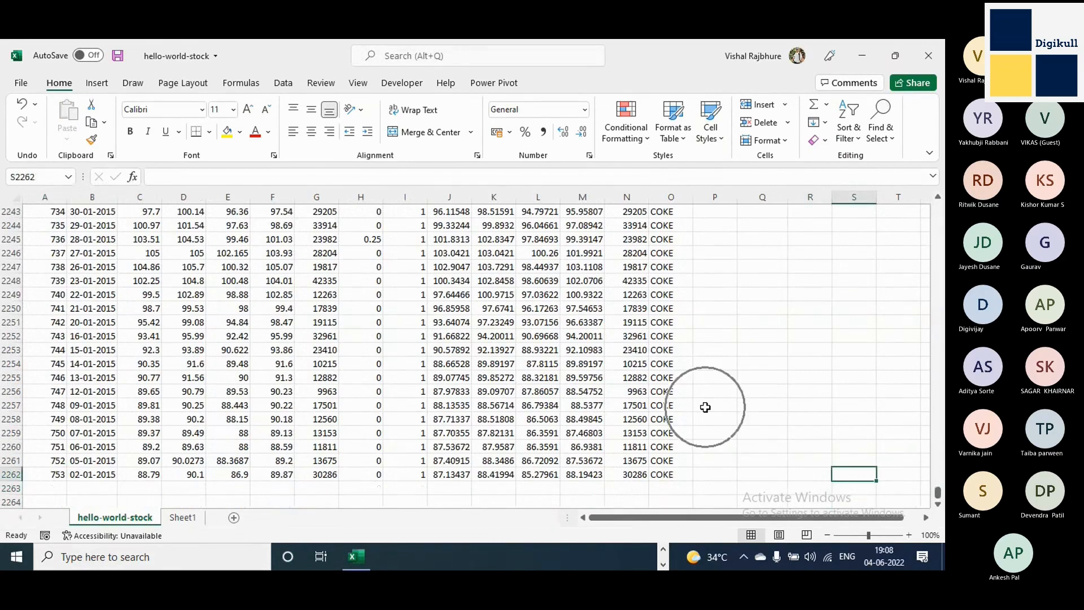
Examine column S and its highlighted Alarm cell S6 near the start of the sheet.
scroll(706, 408, "up", 15)
left_click_drag(937, 488, 939, 208)
left_click(850, 193)
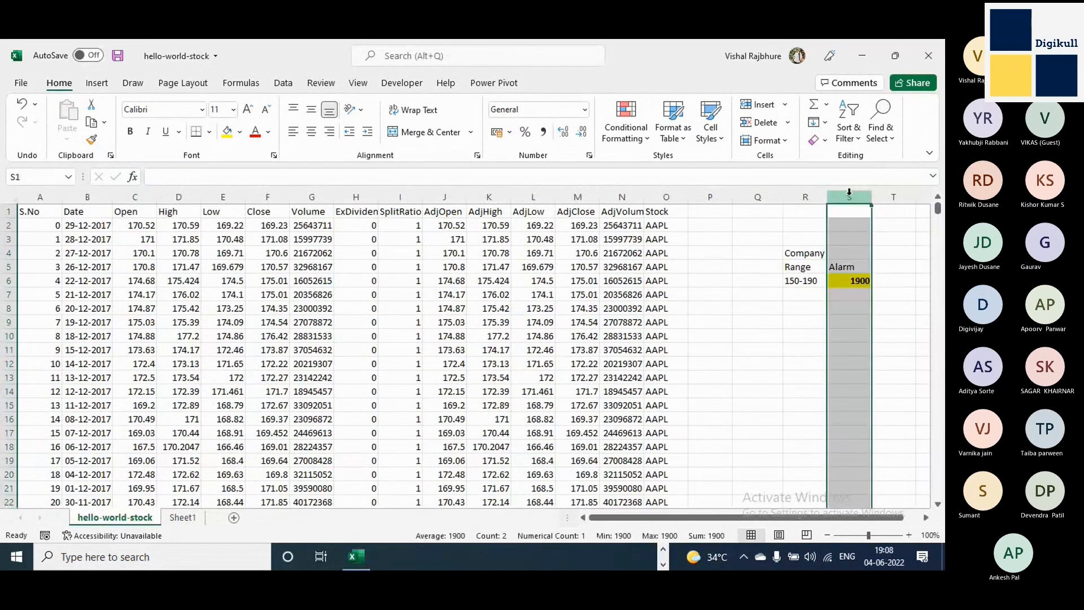
left_click(851, 280)
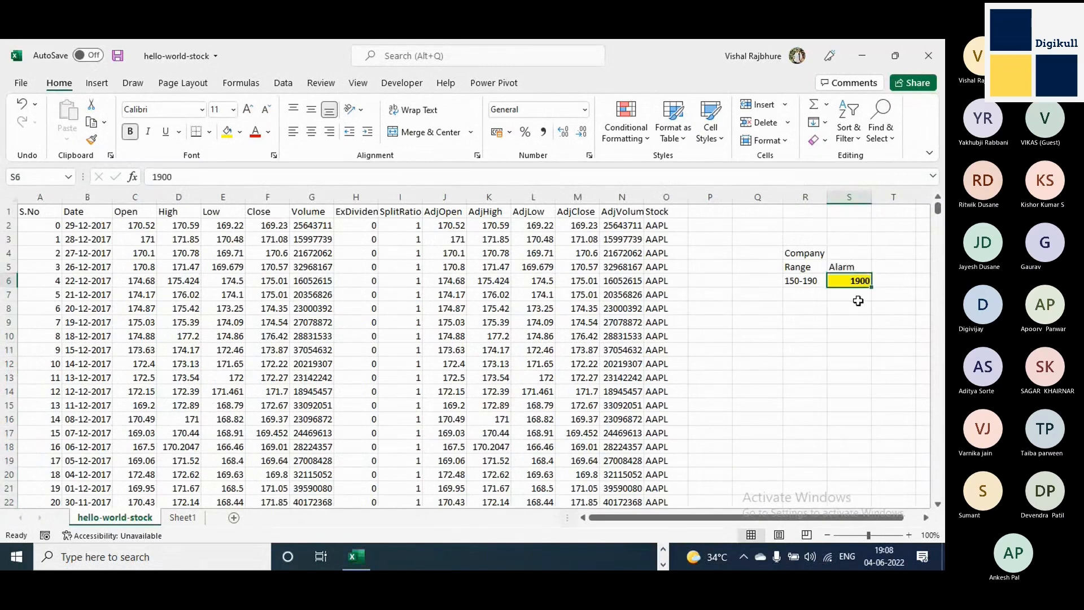
left_click(849, 193)
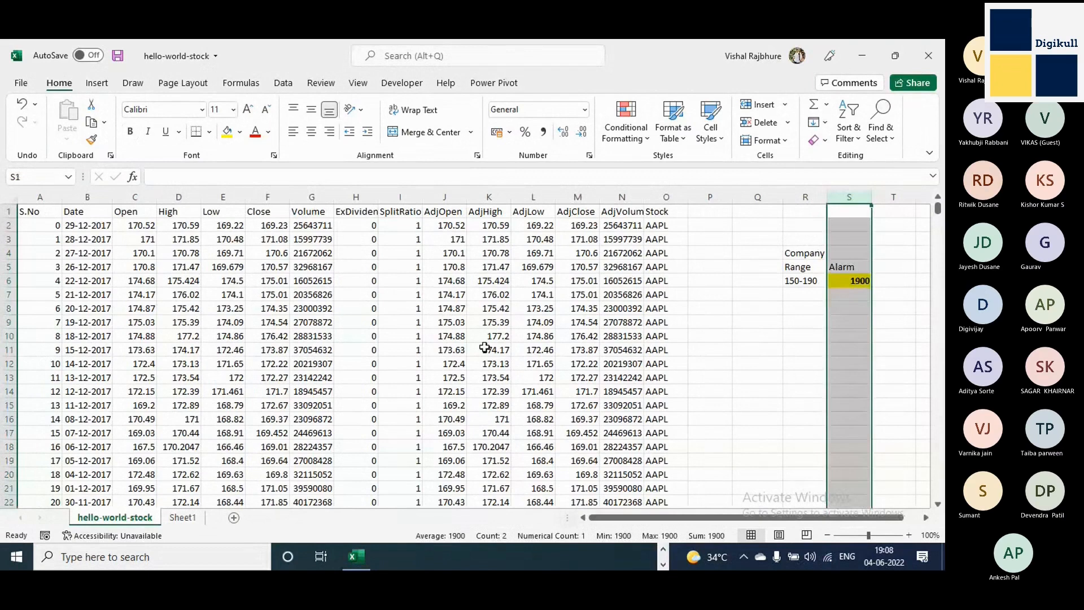
Go from A1 to the last used cell again and select the final Stock entry in O2262.
left_click(43, 212)
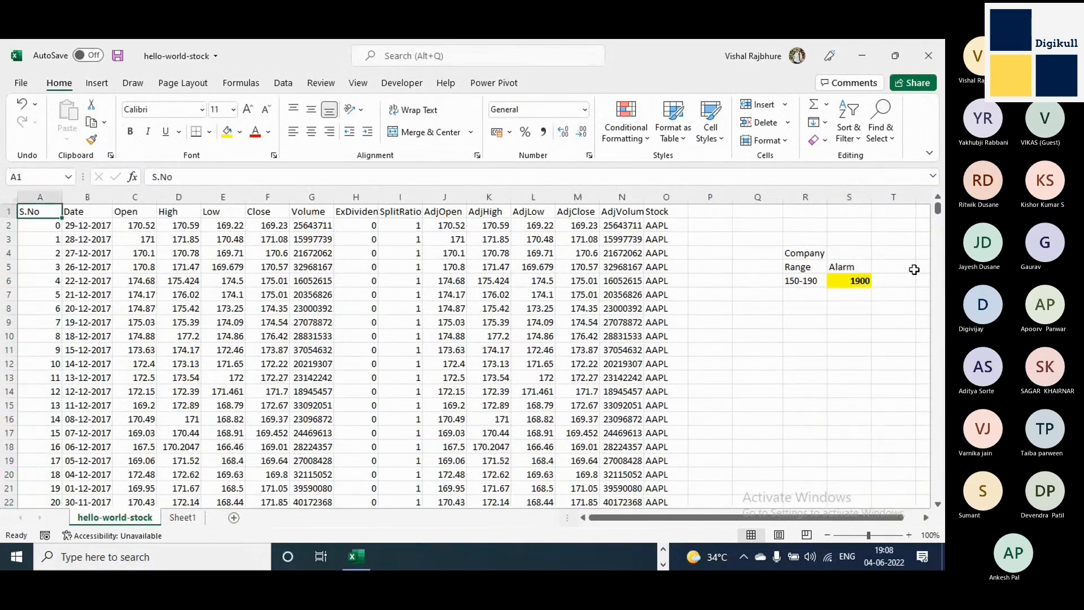
key("ctrl+End")
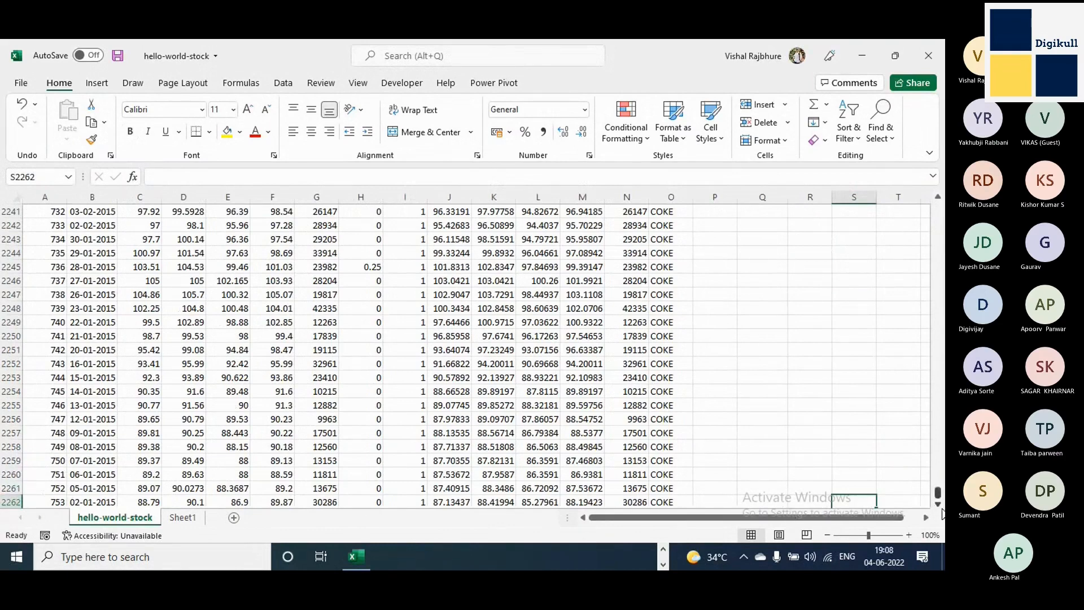
scroll(774, 266, "down", 1)
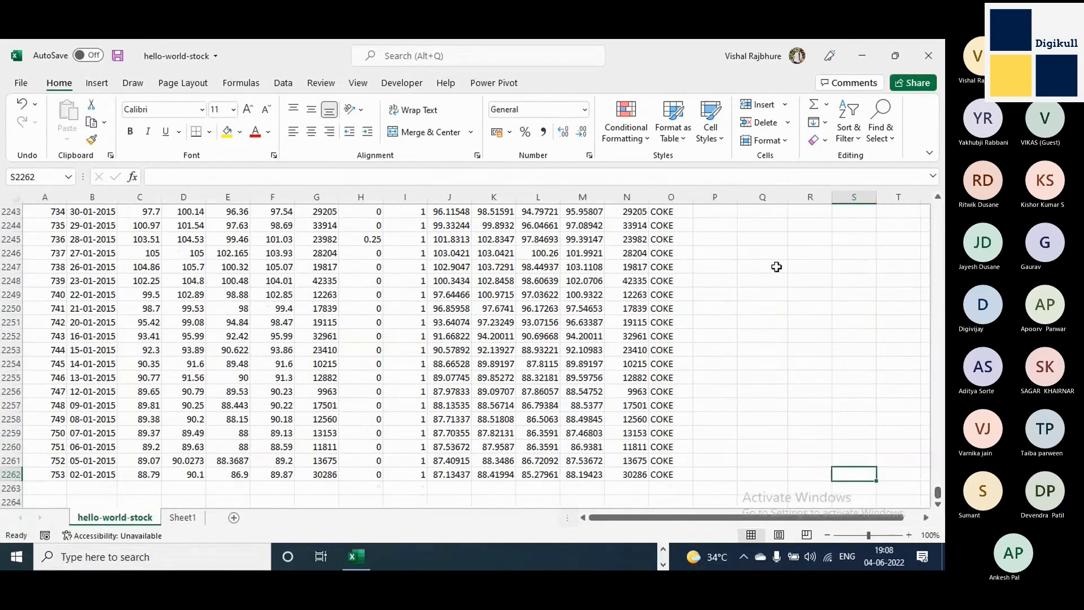
left_click(718, 192)
left_click(663, 475)
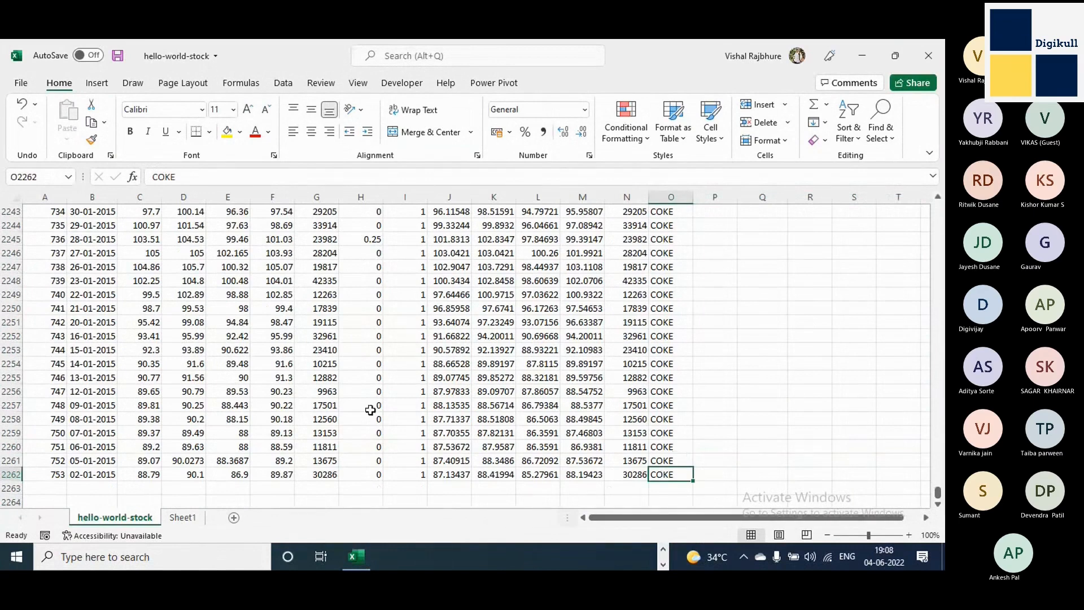
Insert a blank row at row 2206, directly above the COKE record with S.No 697.
scroll(316, 407, "up", 15)
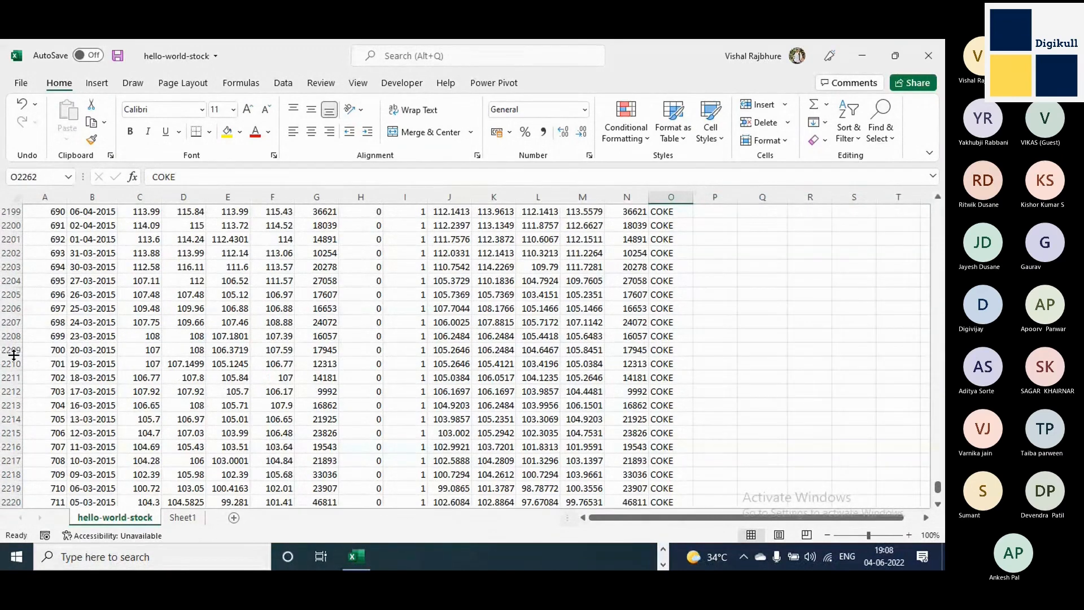
left_click(7, 308)
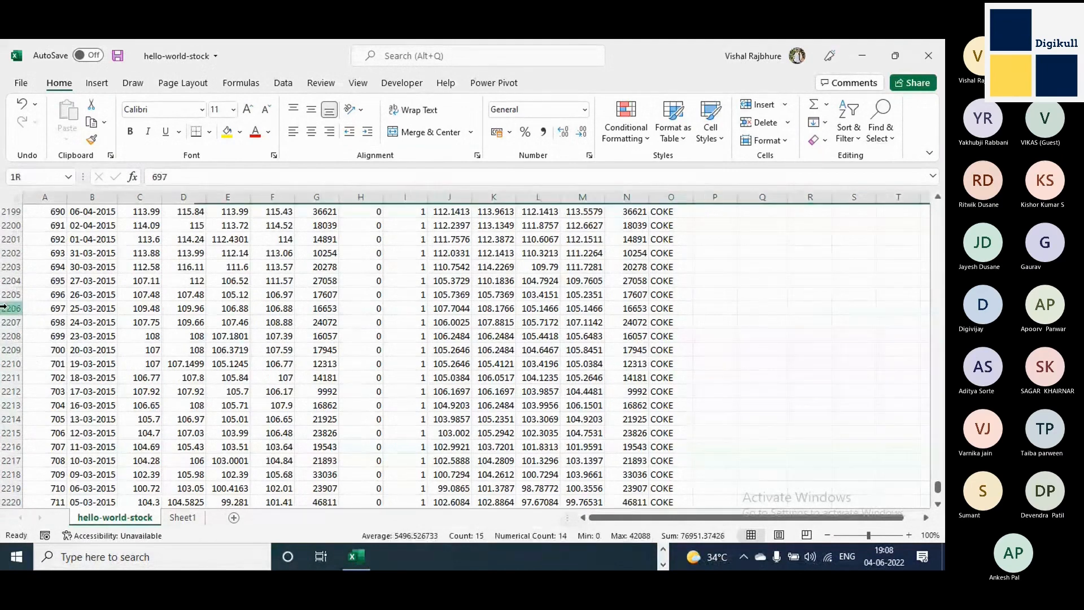
key("ctrl+plus")
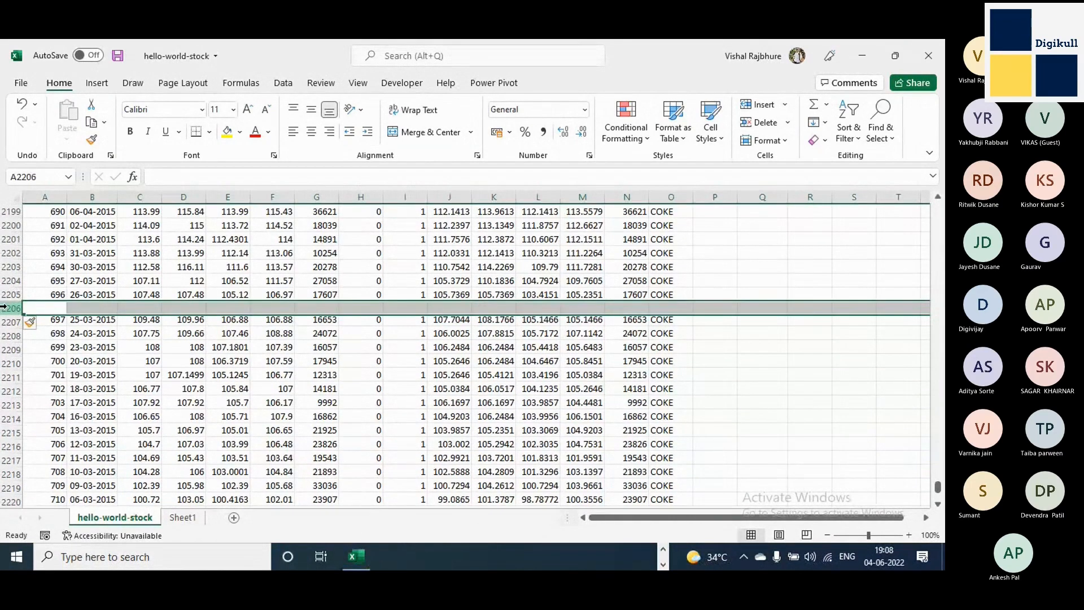
left_click(59, 306)
Clear the individual cells A2211, F2211 and D2215 to create missing values below the blank row 2206.
left_click(59, 377)
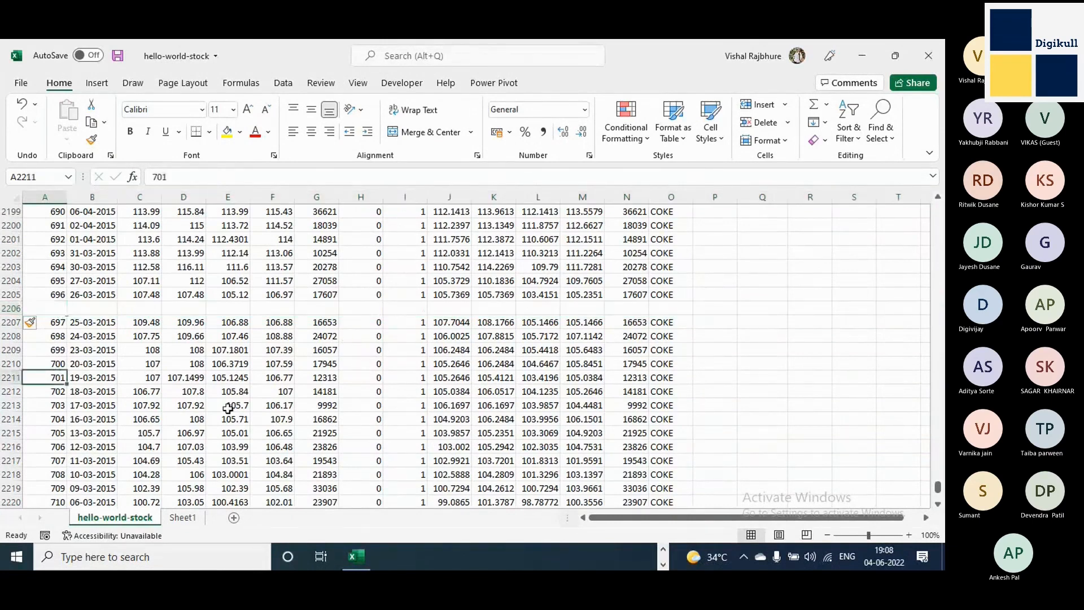
key("Delete")
left_click(282, 380)
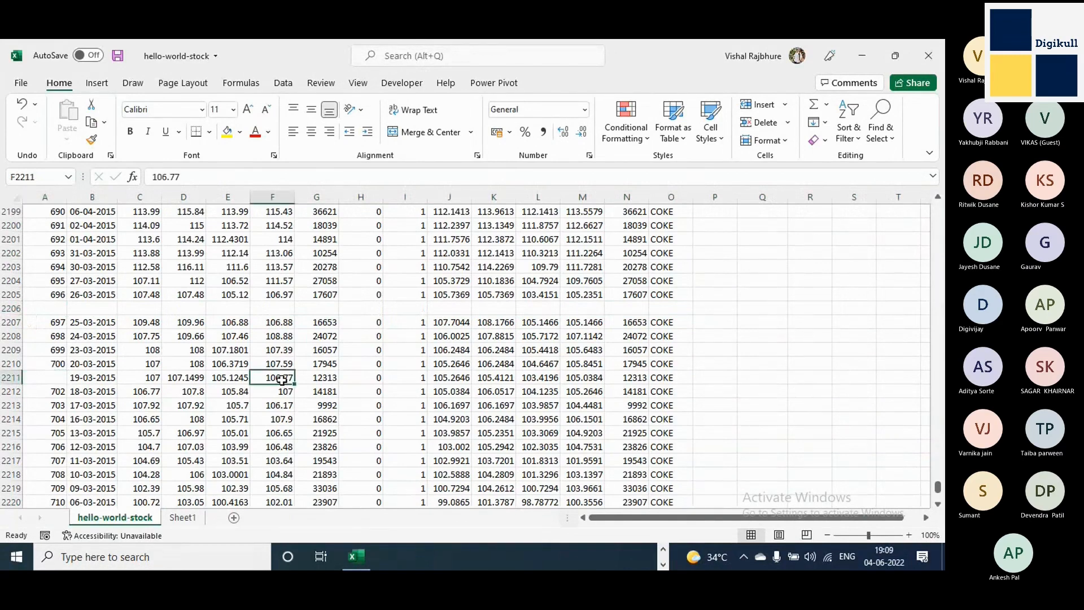
key("Delete")
left_click(200, 435)
key("Delete")
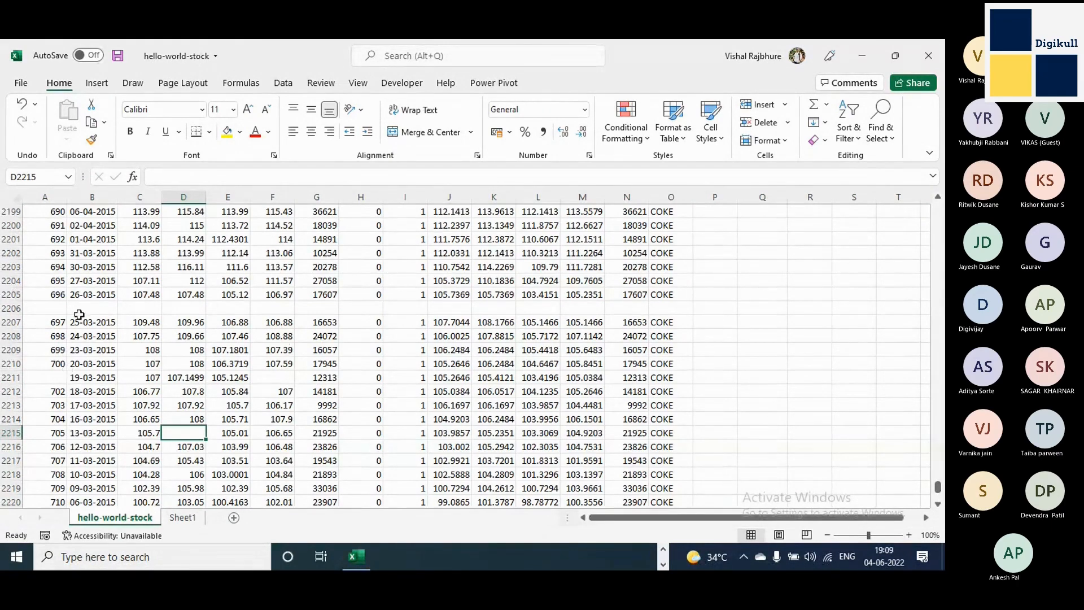
left_click(4, 308)
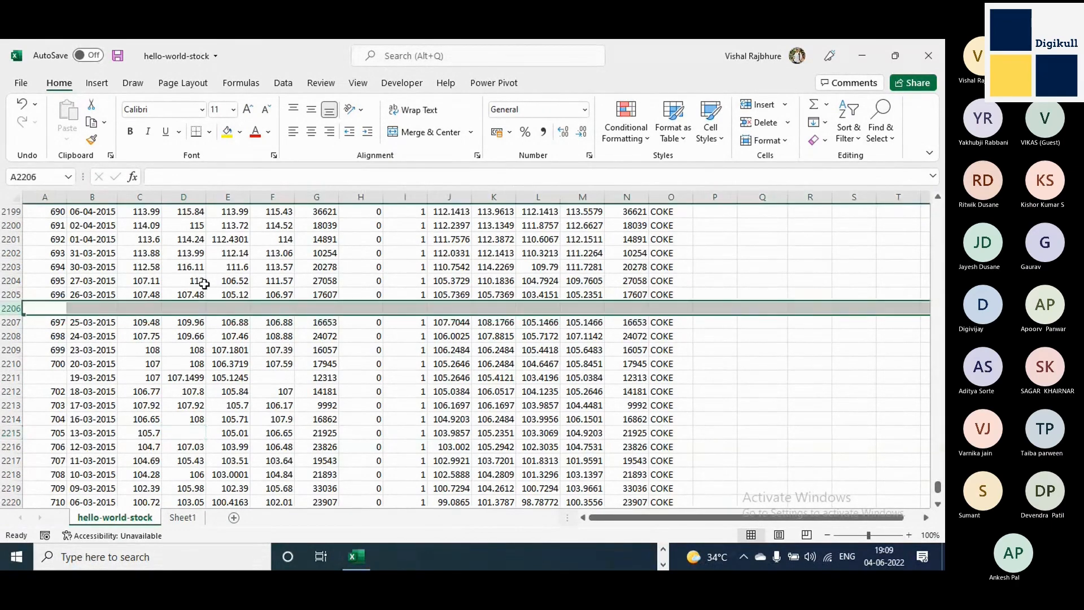
left_click(169, 283)
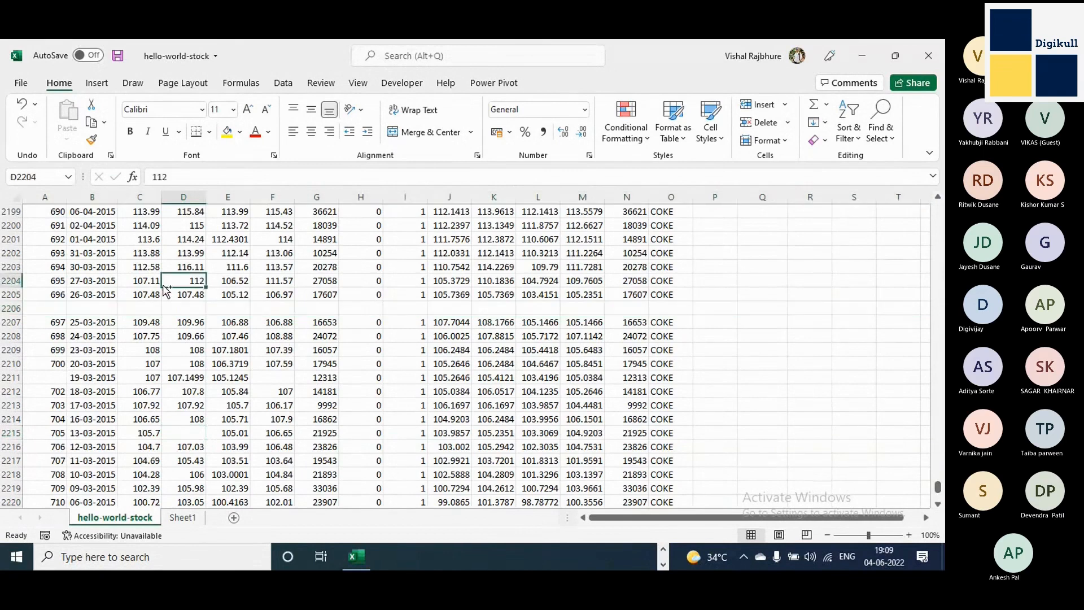
Select the contiguous data from A1 across the headers and down to row 2205, and examine where the selection stops.
key("ctrl+Home")
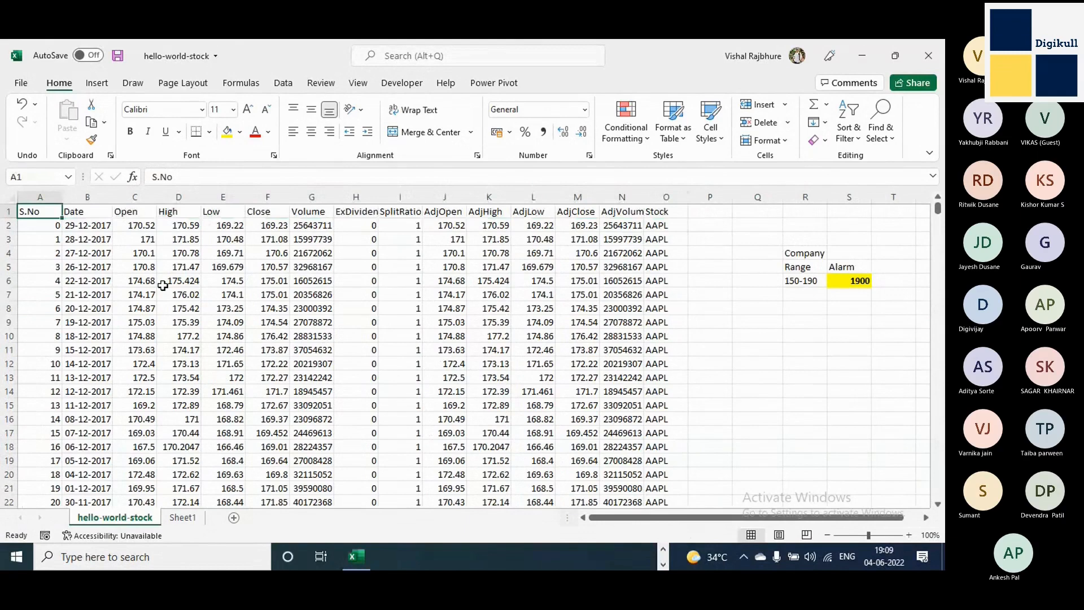
key("ctrl+shift+Right")
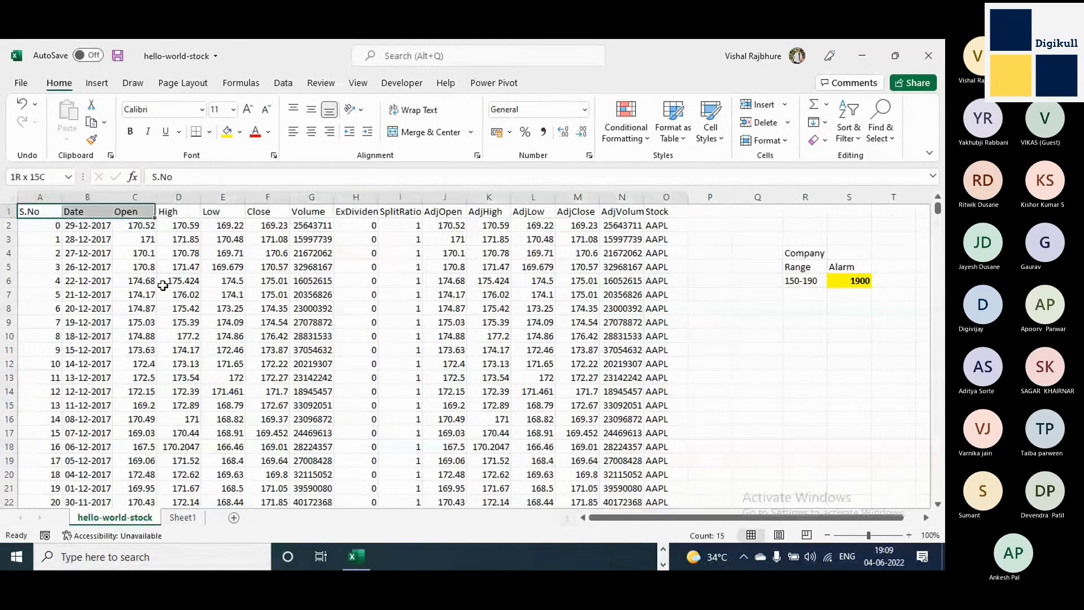
key("ctrl+shift+Left")
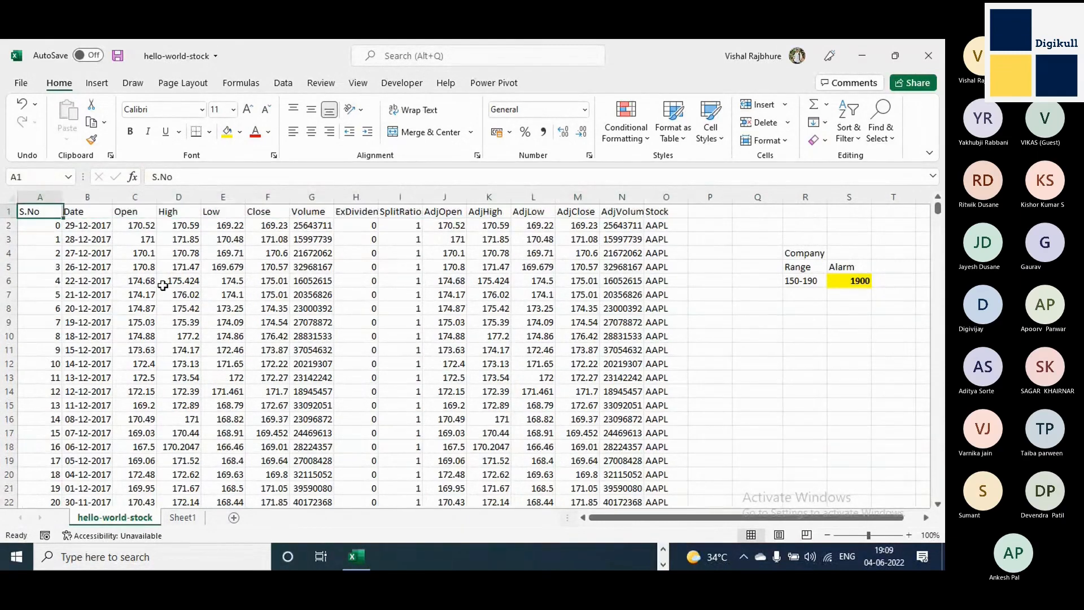
key("ctrl+shift+Right")
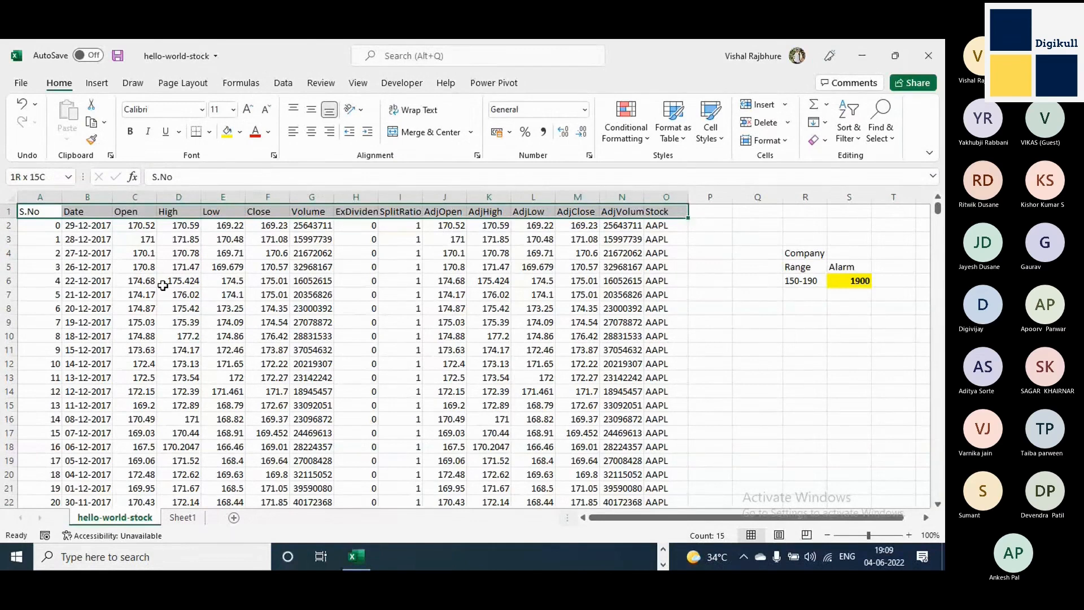
key("ctrl+shift+Down")
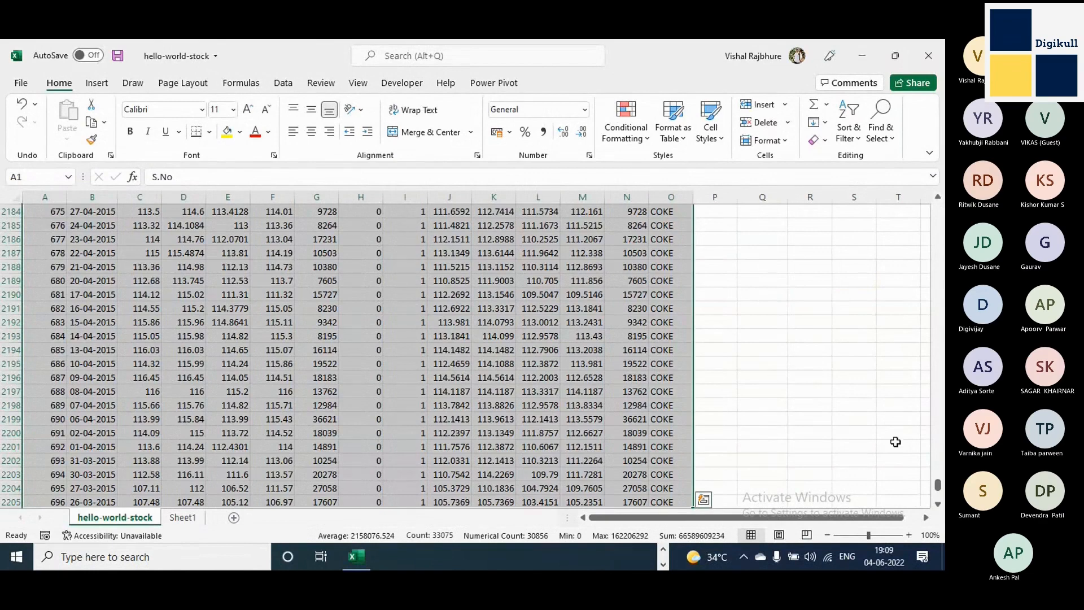
left_click(938, 504)
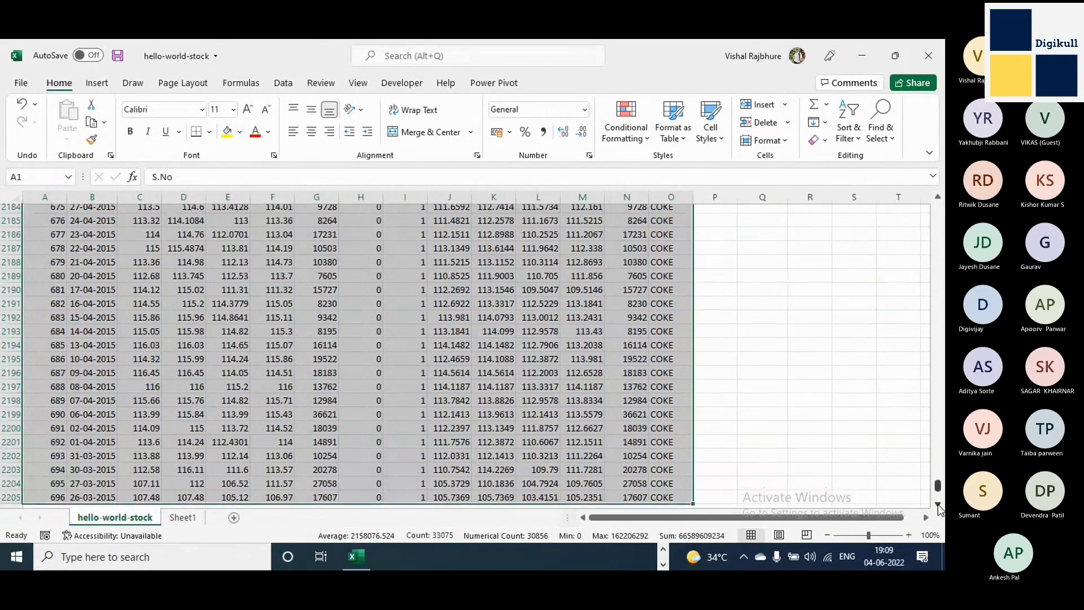
scroll(938, 504, "down", 3)
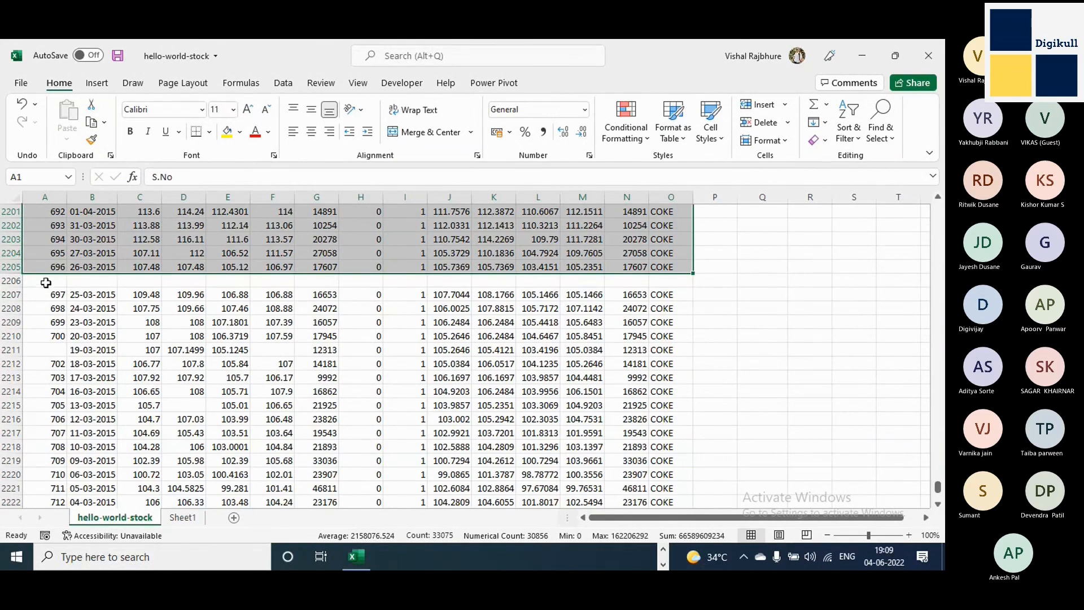
key("ctrl+q")
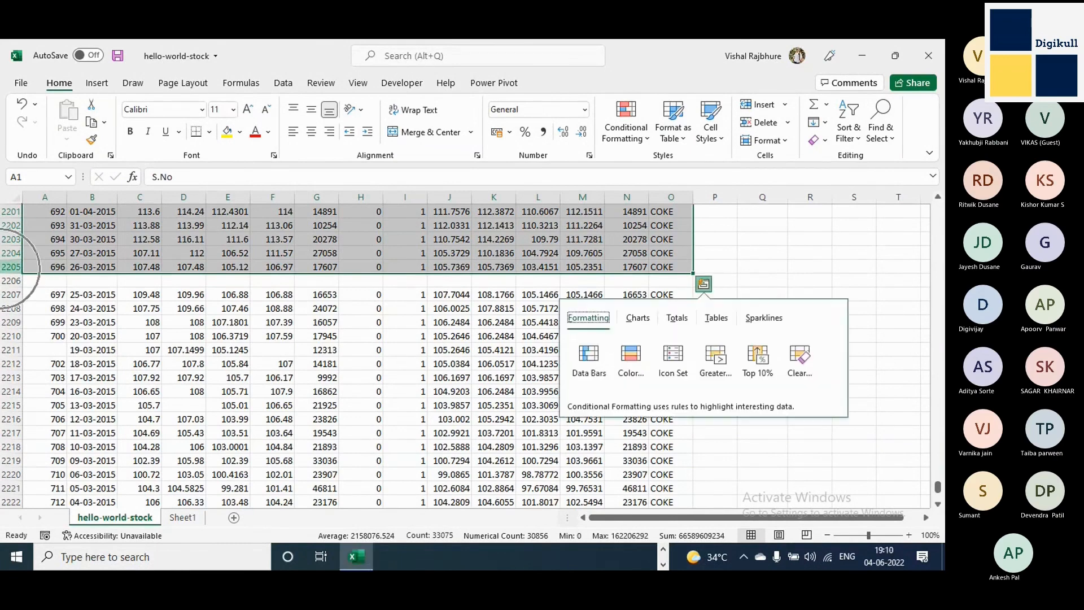
key("Escape")
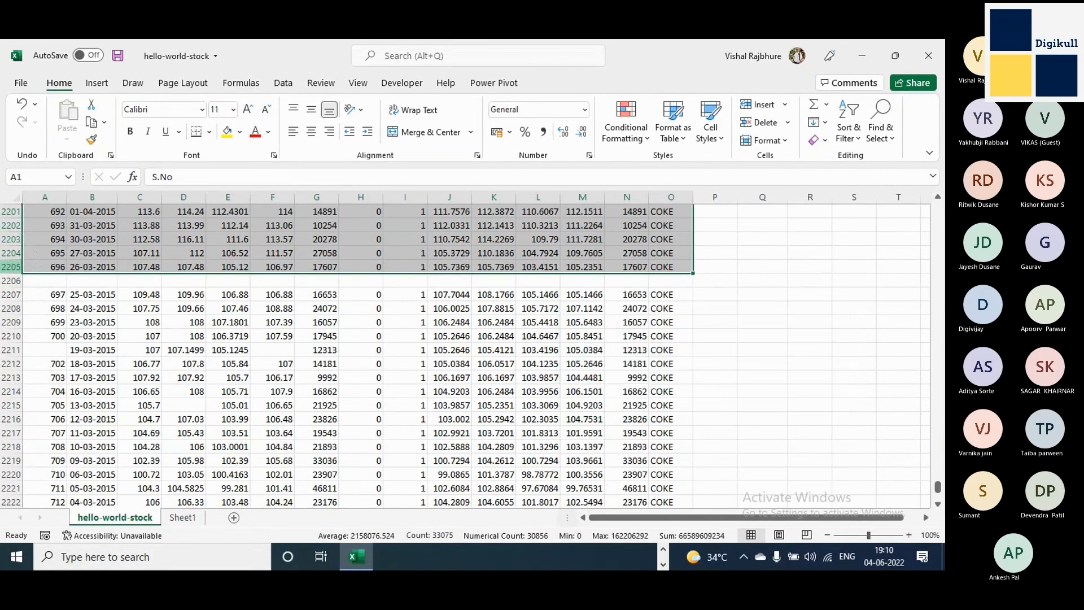
key("ctrl+q")
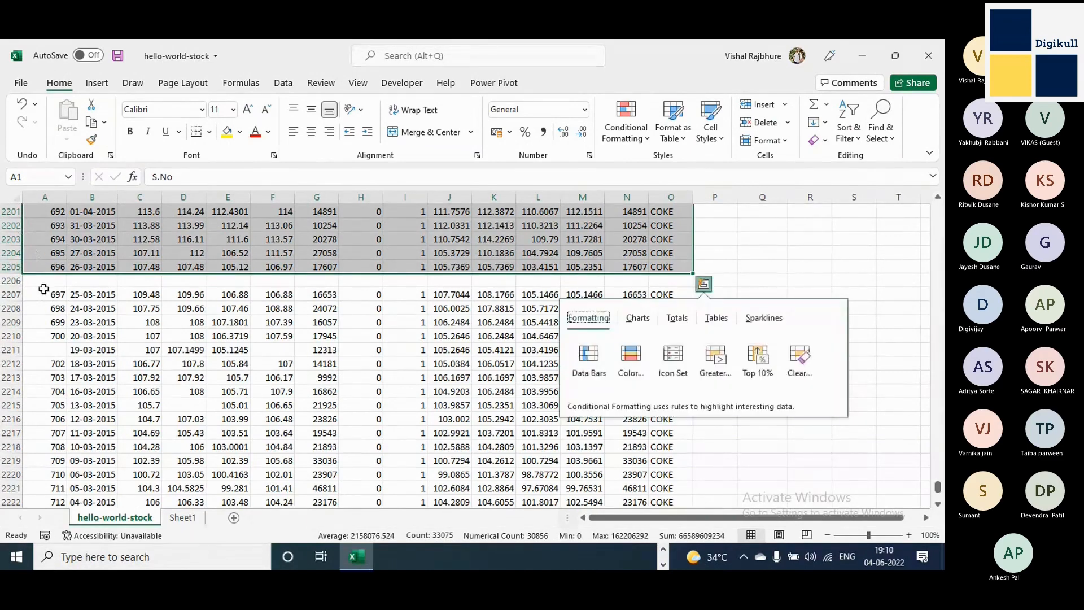
key("Escape")
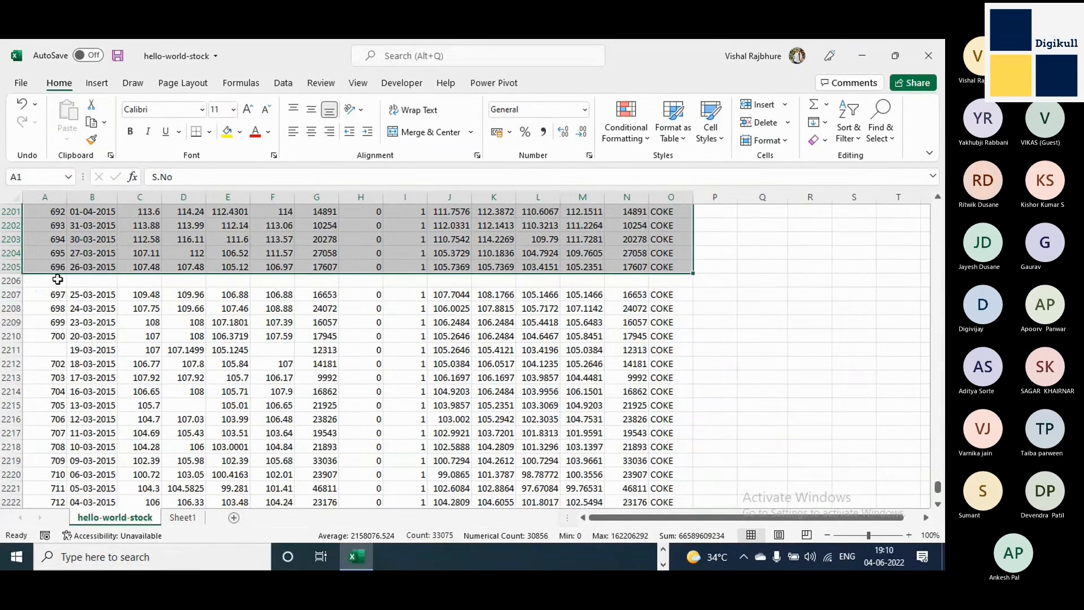
Copy the selected stock data, headers through row 2205, and paste it into a new worksheet.
key("ctrl+c")
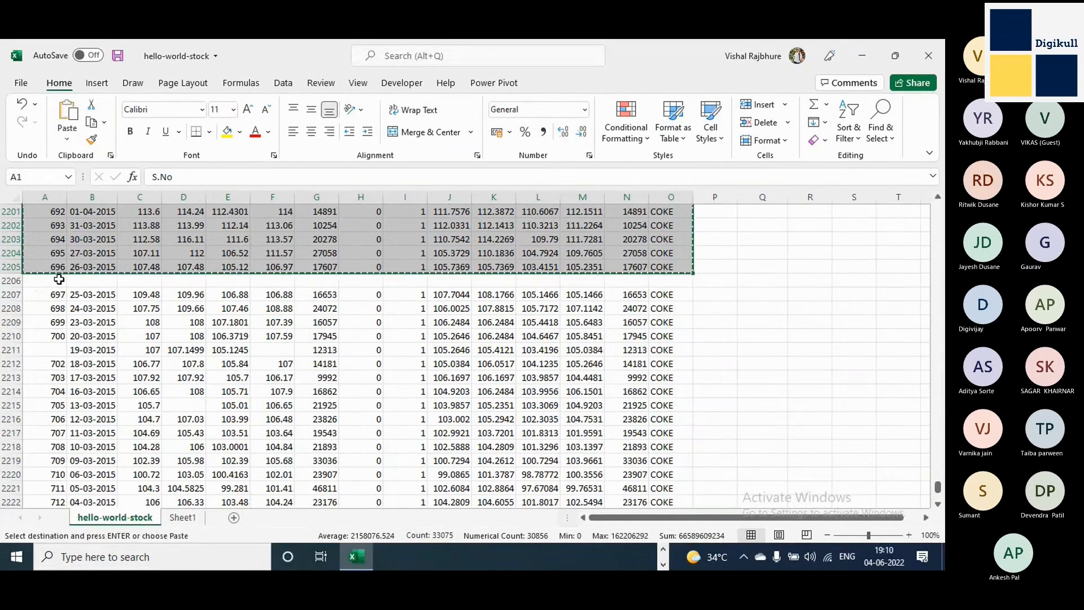
left_click(233, 517)
key("ctrl+v")
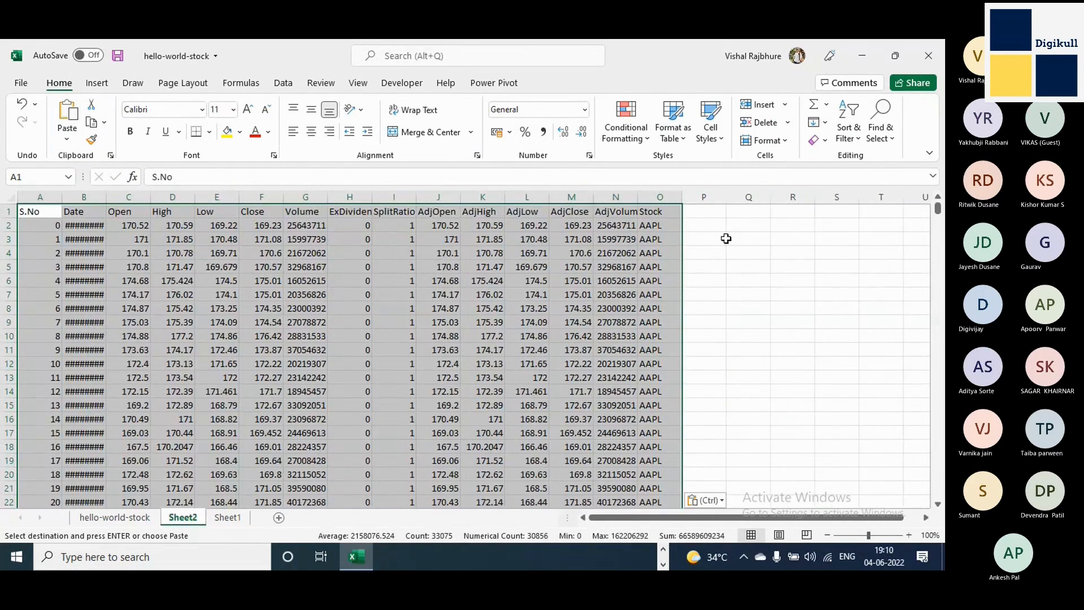
Enter "Results" in Q3 and "Wrong" in Q4, beside the pasted data on the new sheet.
left_click(748, 237)
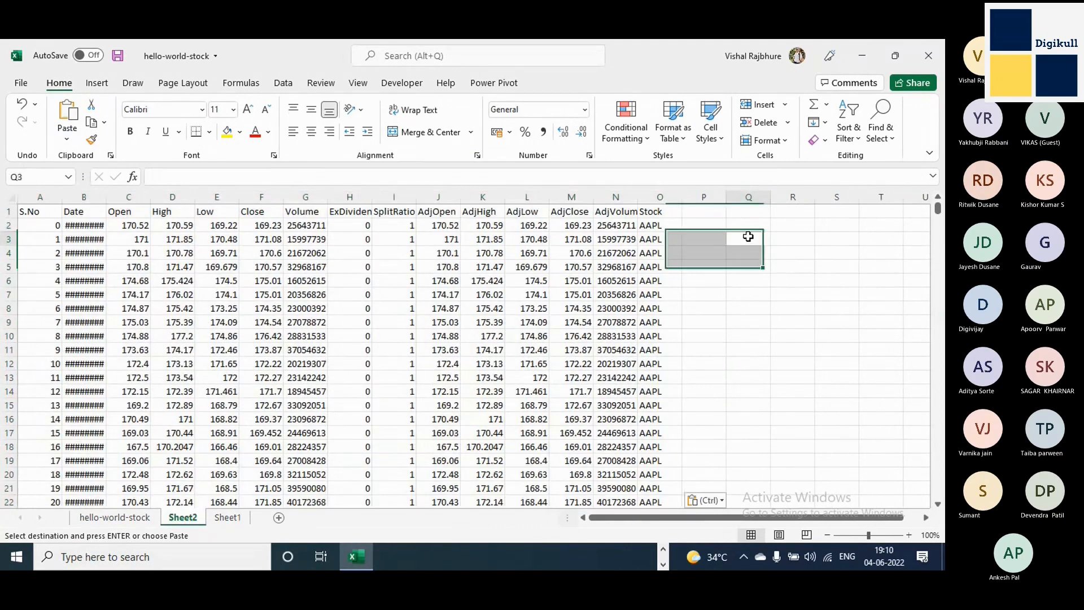
type("W")
key("BackSpace")
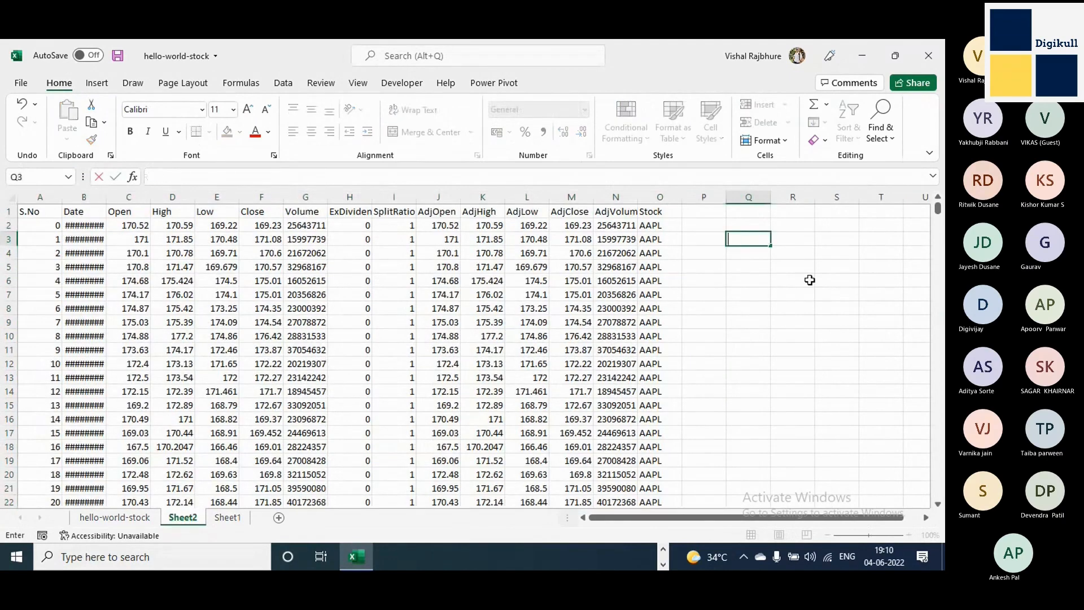
type("Results")
key("Return")
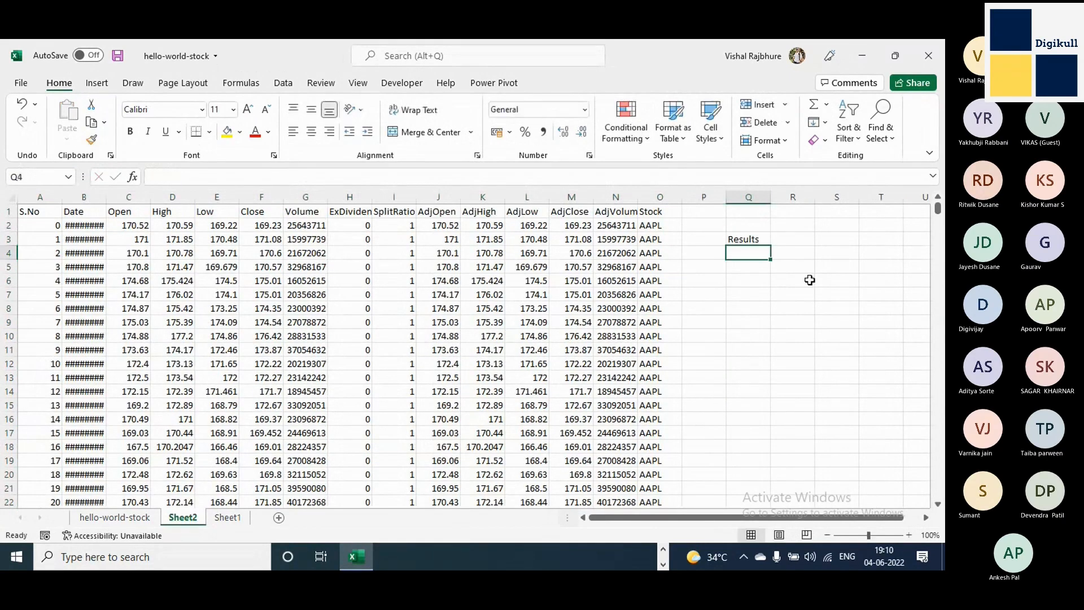
type("Wr")
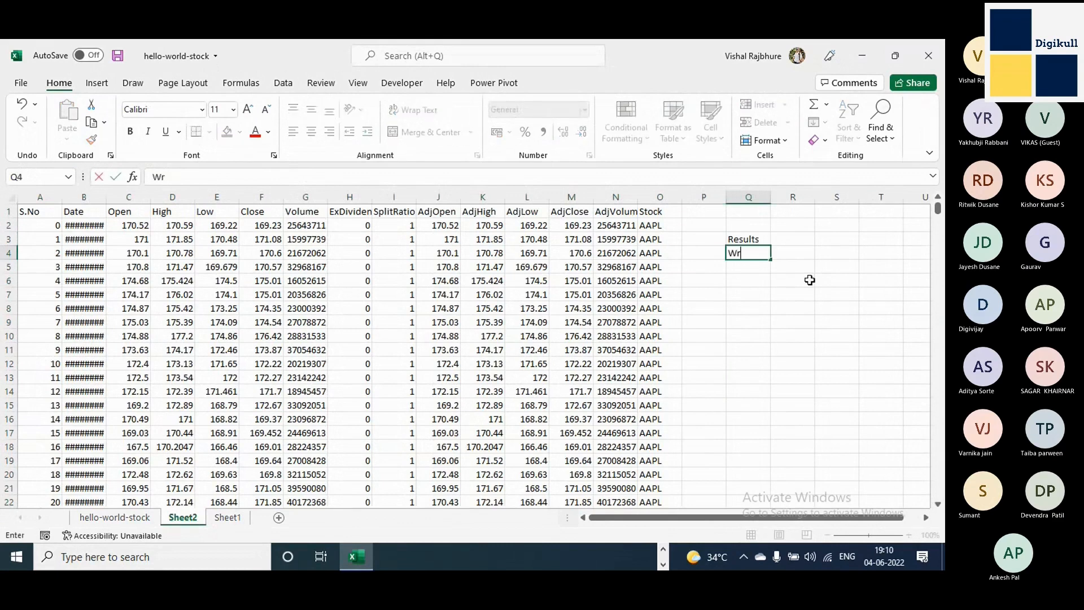
type("ong")
Return to the hello-world-stock sheet and select the last data row, 2263.
left_click(115, 517)
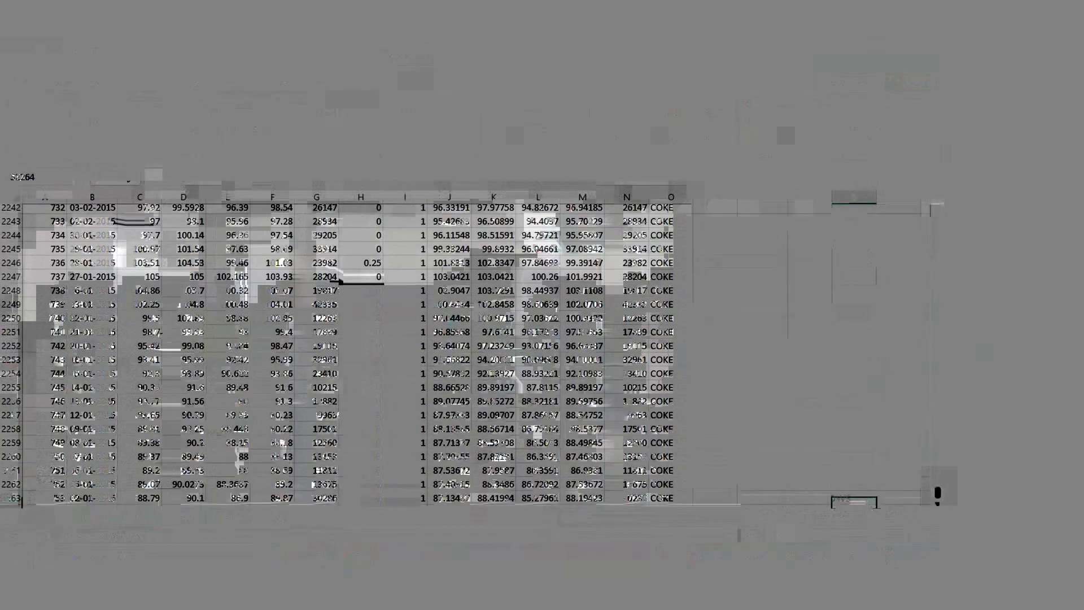
key("Up")
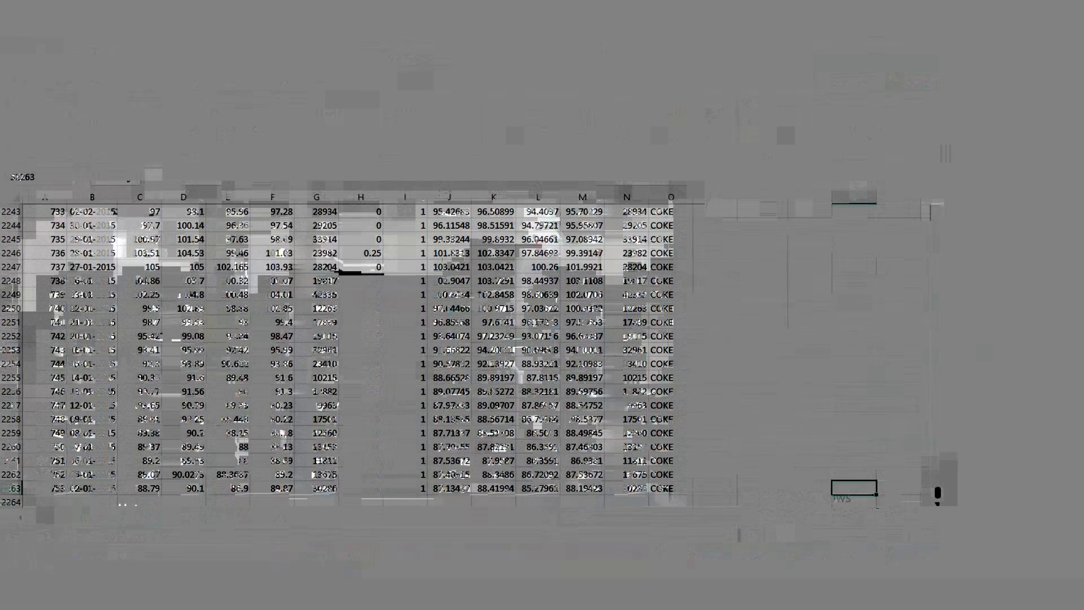
left_click(7, 488)
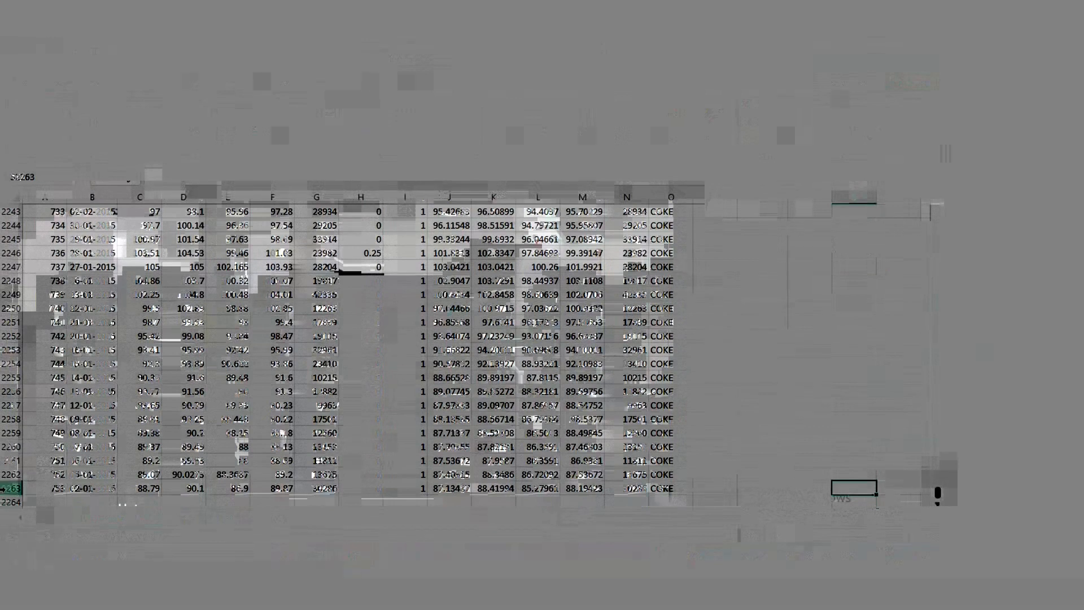
left_click(6, 488)
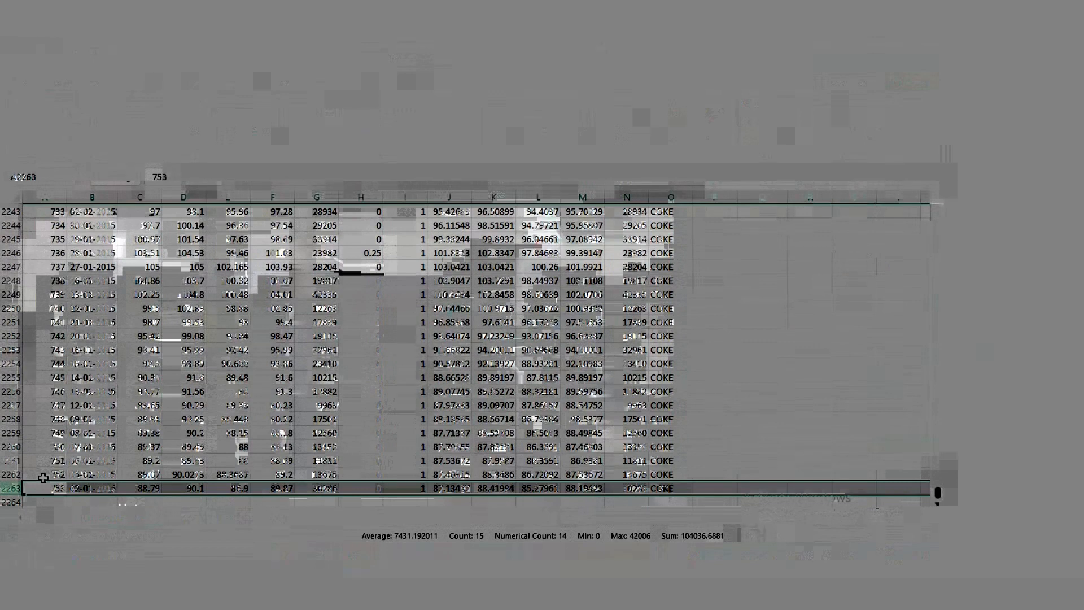
Go back to A1 and select all header columns down to row 2205, just above the blank row.
key("ctrl+Home")
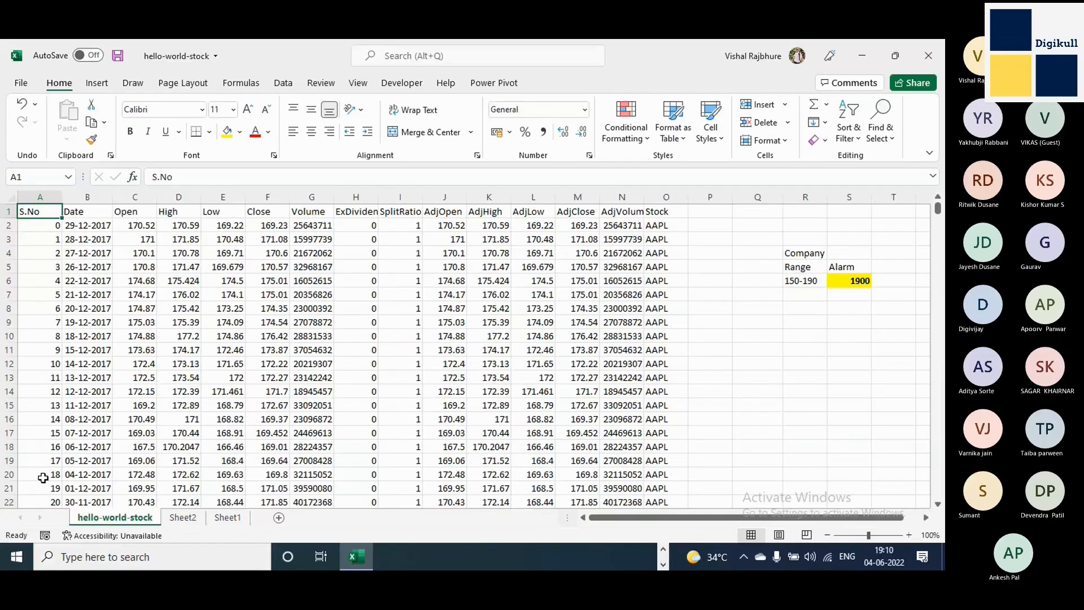
key("ctrl+shift+Right")
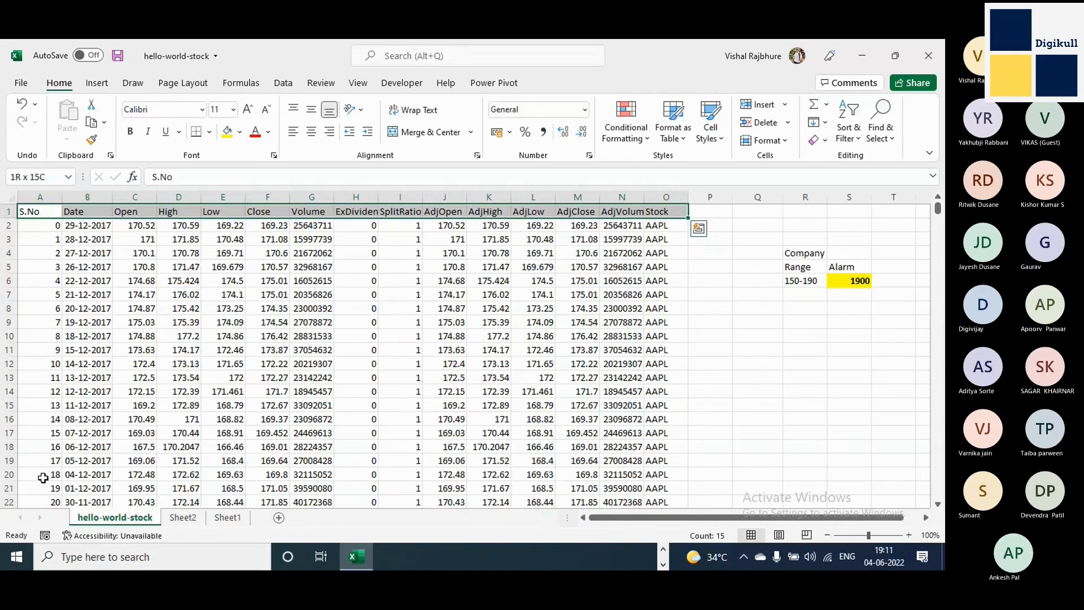
key("ctrl+shift+Down")
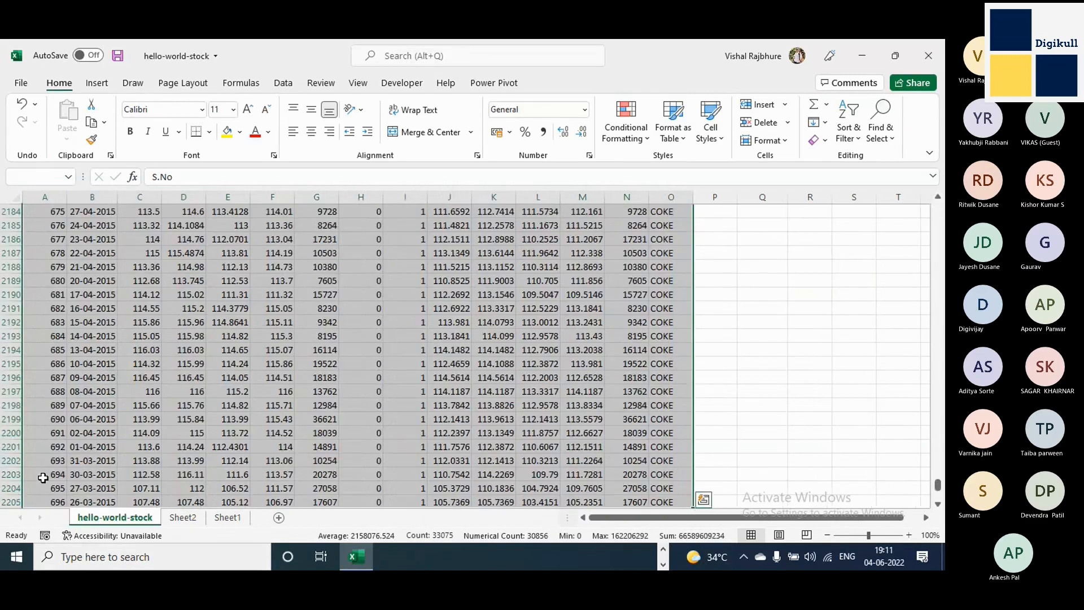
key("ctrl+q")
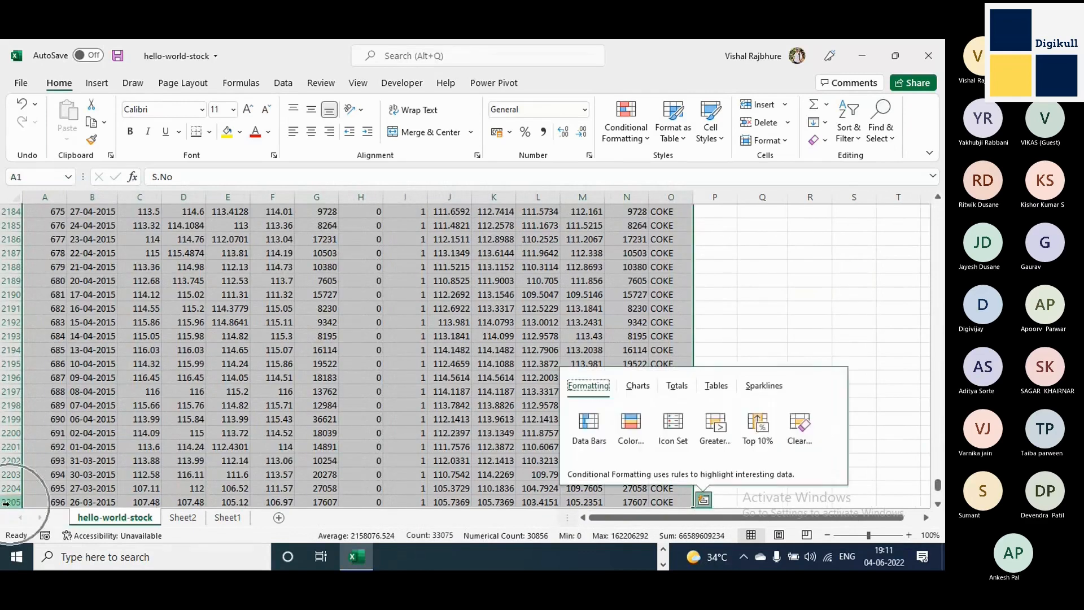
key("Escape")
key("super")
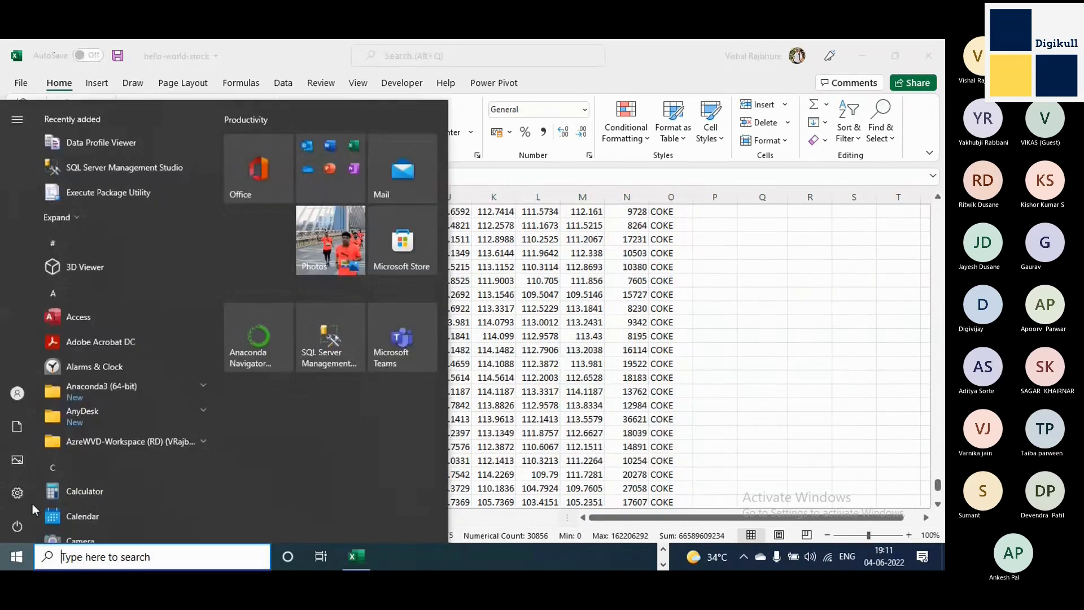
key("Escape")
key("ctrl+q")
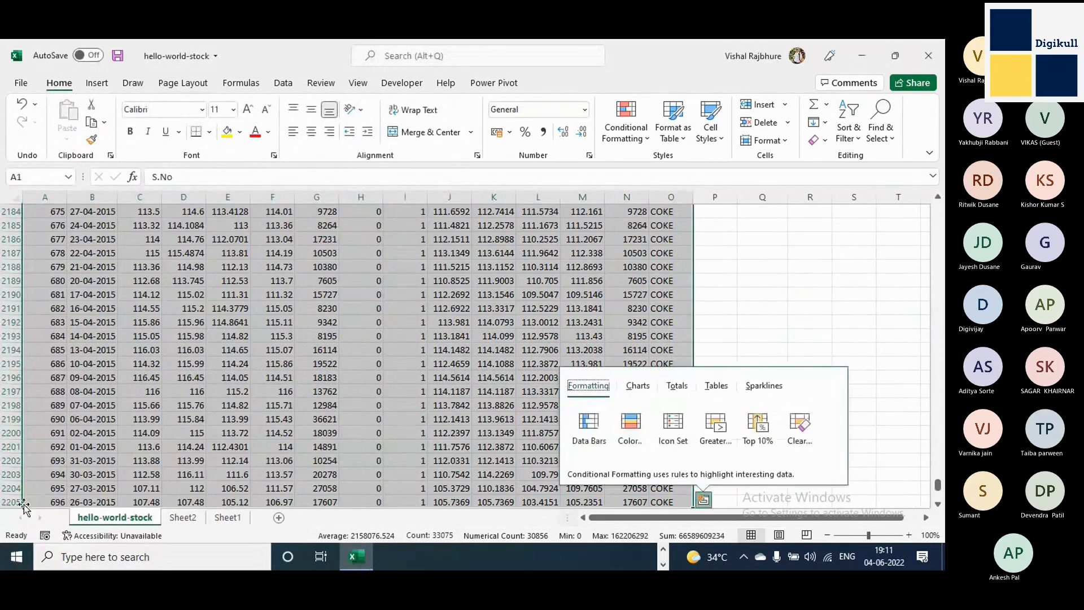
key("Escape")
key("ctrl+q")
key("Escape")
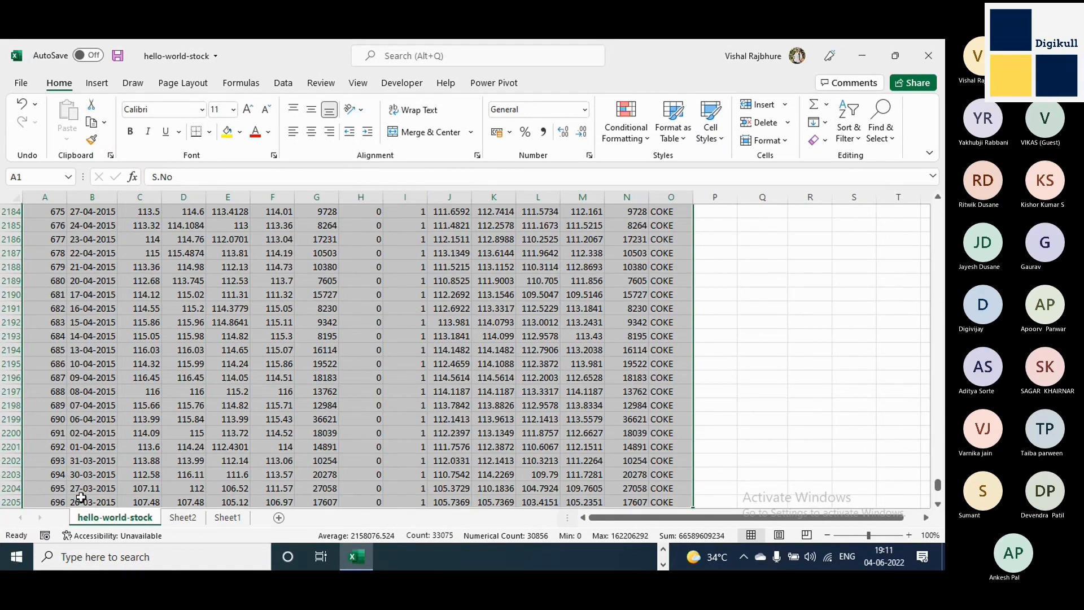
Extend the selection row by row across the blank row 2206 down to row 2212.
scroll(71, 495, "down", 5)
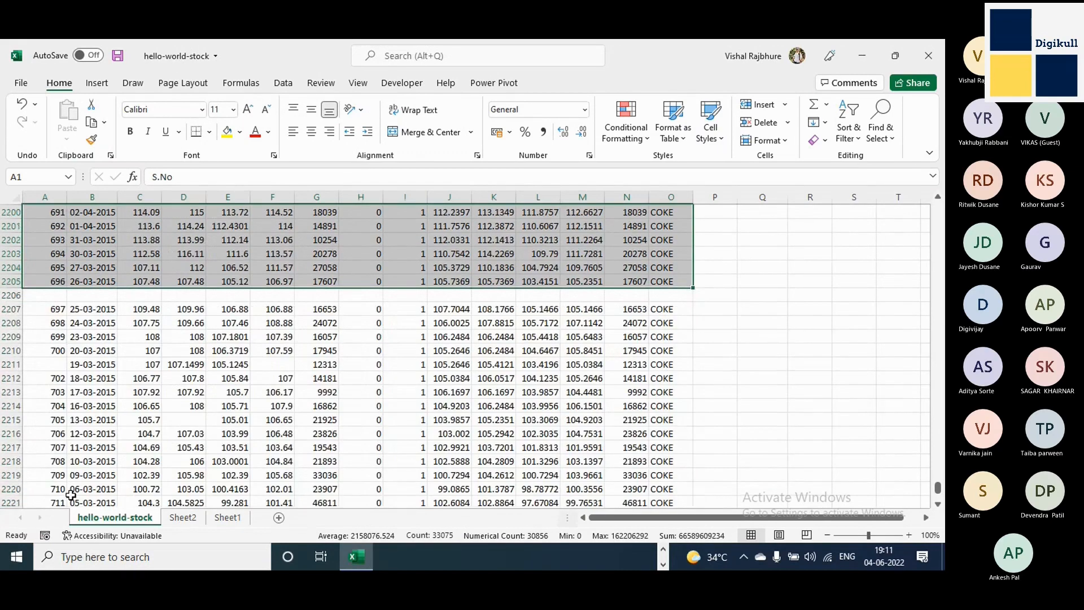
scroll(70, 496, "down", 2)
key("shift+Down")
key("shift+Down")
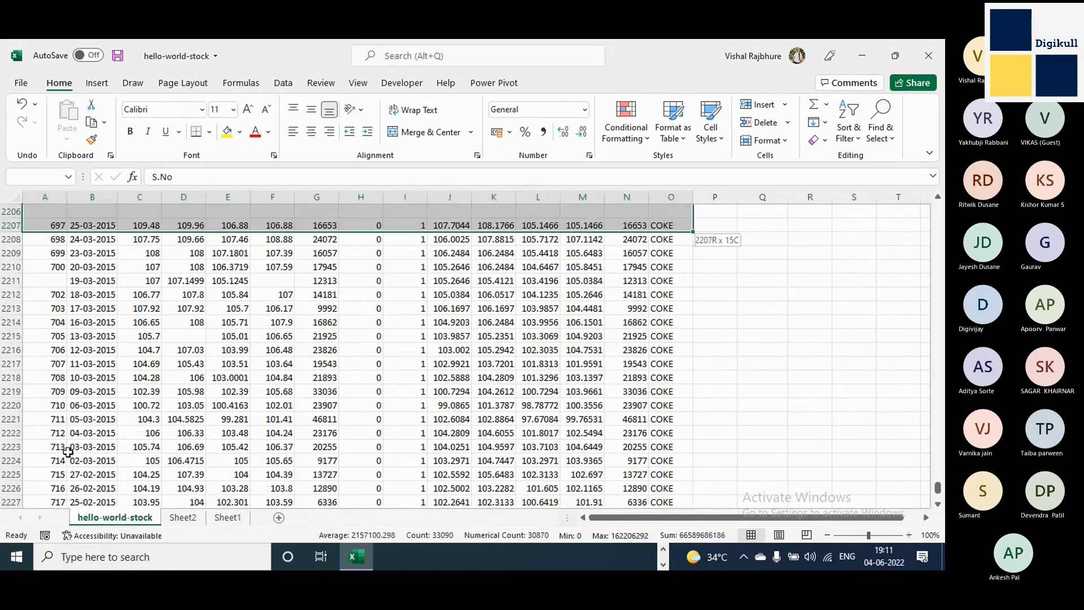
key("shift+Down")
key("shift+Down")
key("shift+Down")
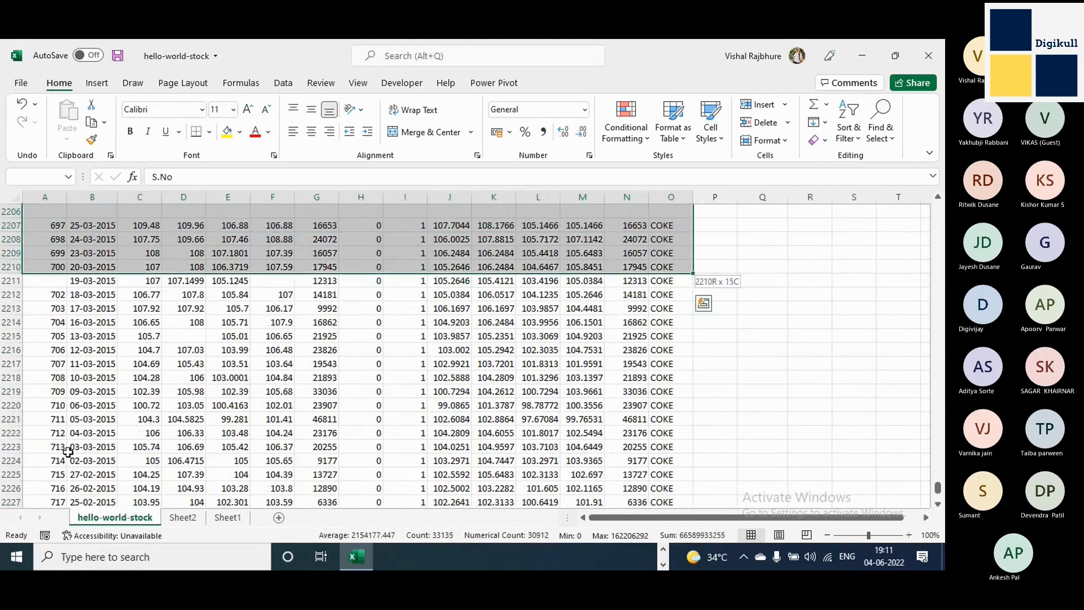
key("shift+Down")
key("shift+Down")
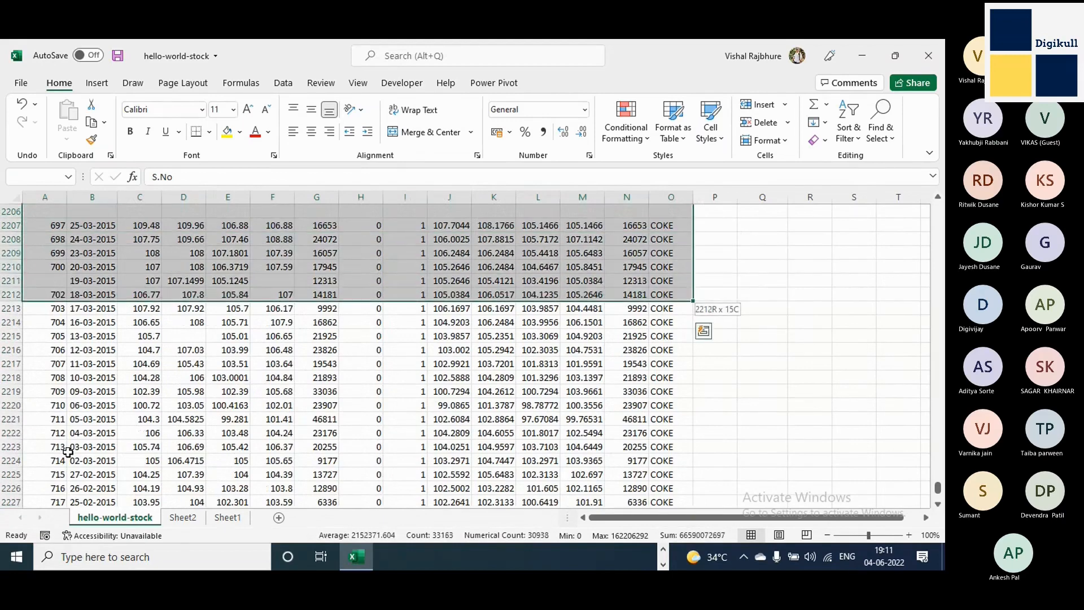
Extend the selection from row 2212 to the last data row, 2263, leaving out the empty row below.
key("ctrl+shift+Down")
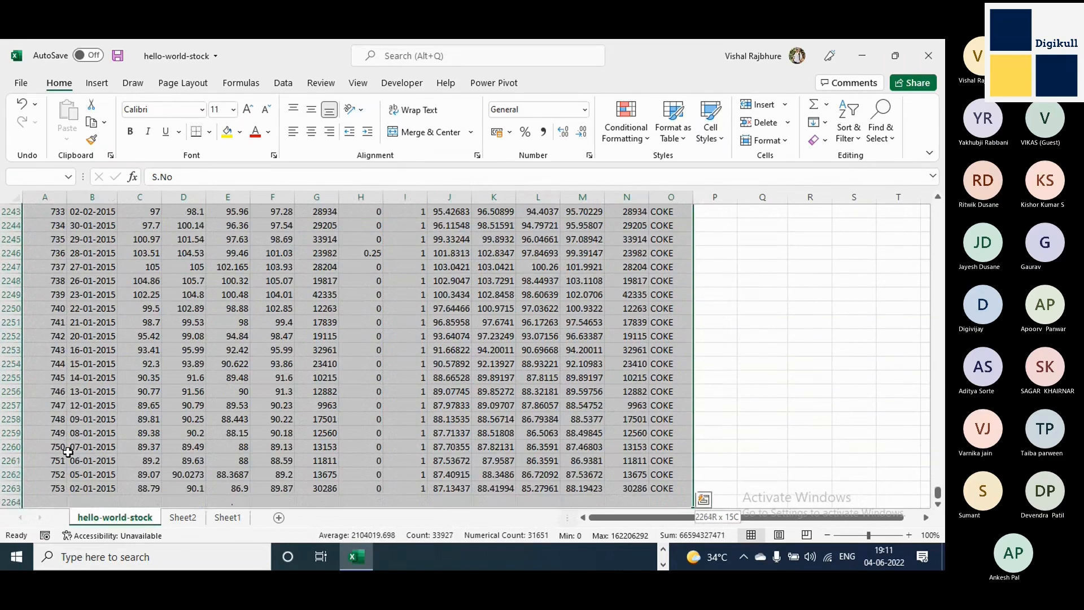
key("shift+Up")
key("shift+Down")
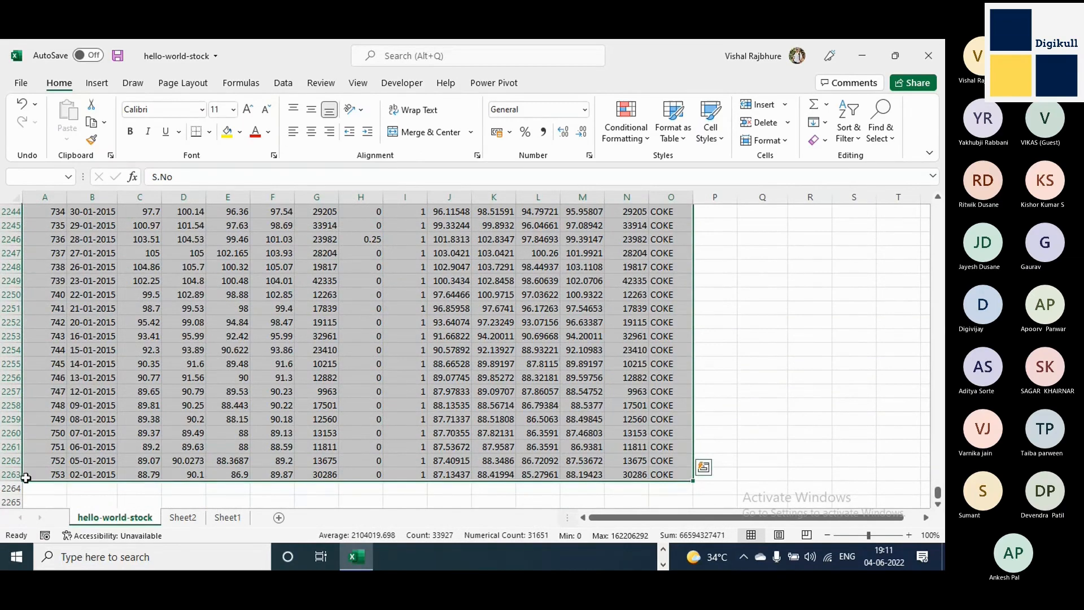
key("ctrl+q")
key("Escape")
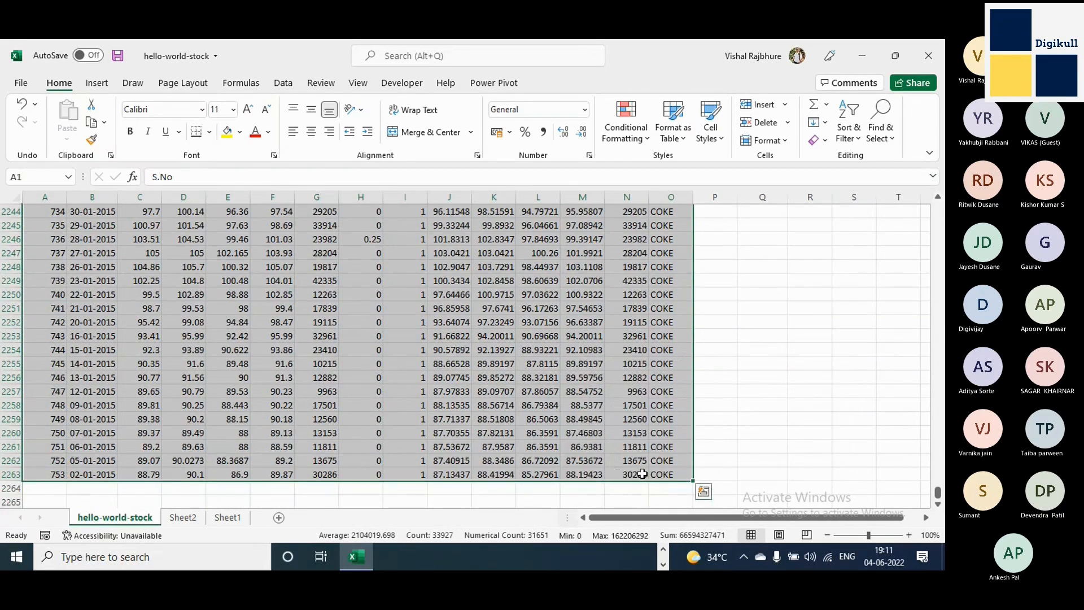
Review the extended selection around the blank row 2206 and in the COKE records above it.
scroll(642, 474, "up", 15)
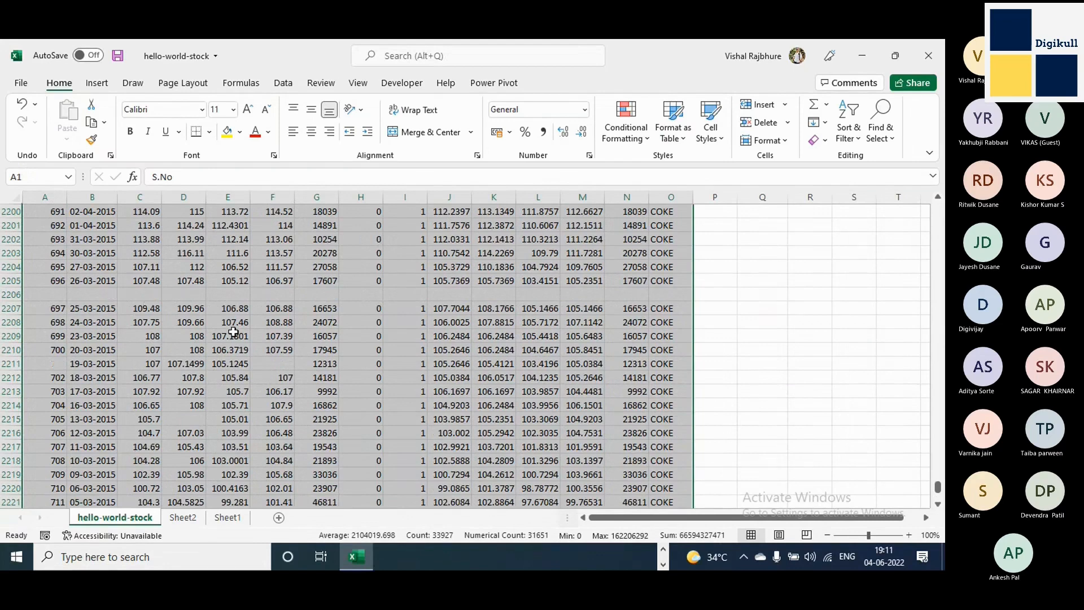
scroll(233, 332, "down", 7)
scroll(233, 332, "up", 7)
scroll(233, 332, "up", 20)
scroll(233, 332, "up", 20)
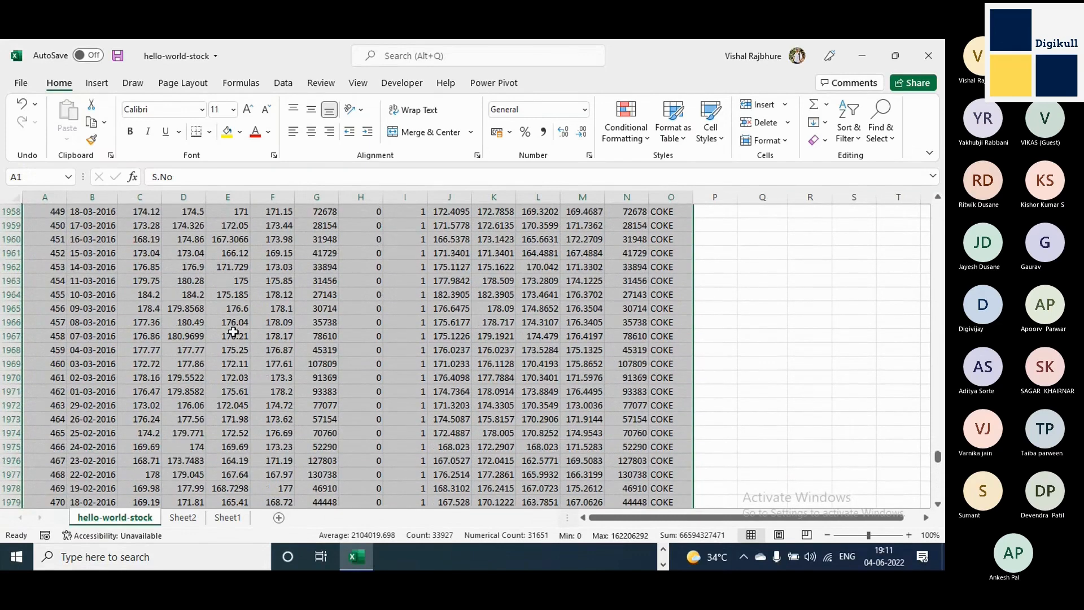
Select the contiguous block from A1 to O2205 again and bring the rows below the blank row 2206 into view.
key("ctrl+Home")
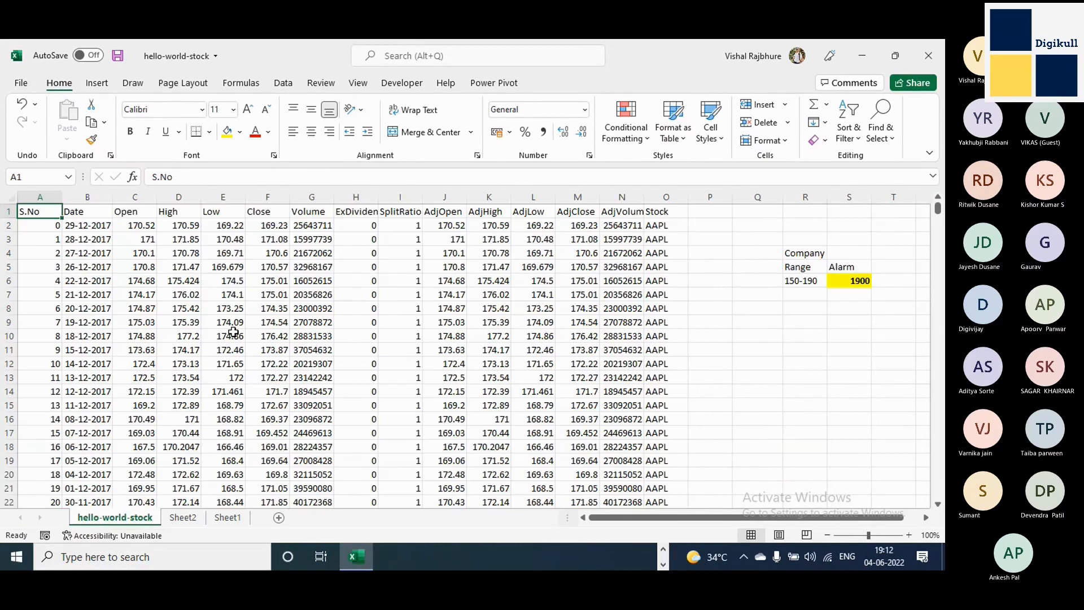
key("ctrl+shift+Right")
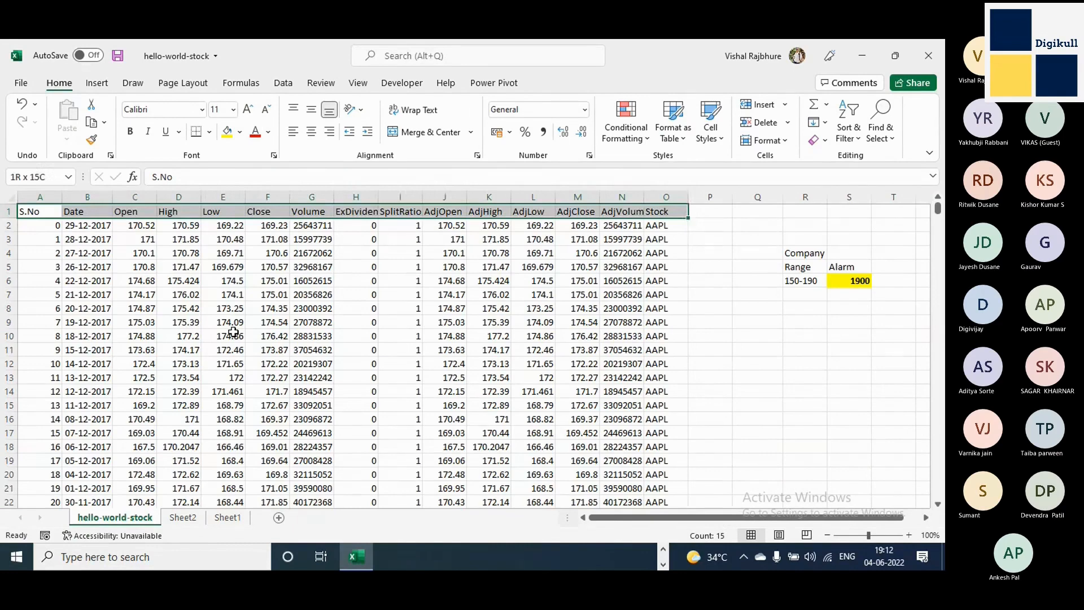
key("ctrl+shift+Down")
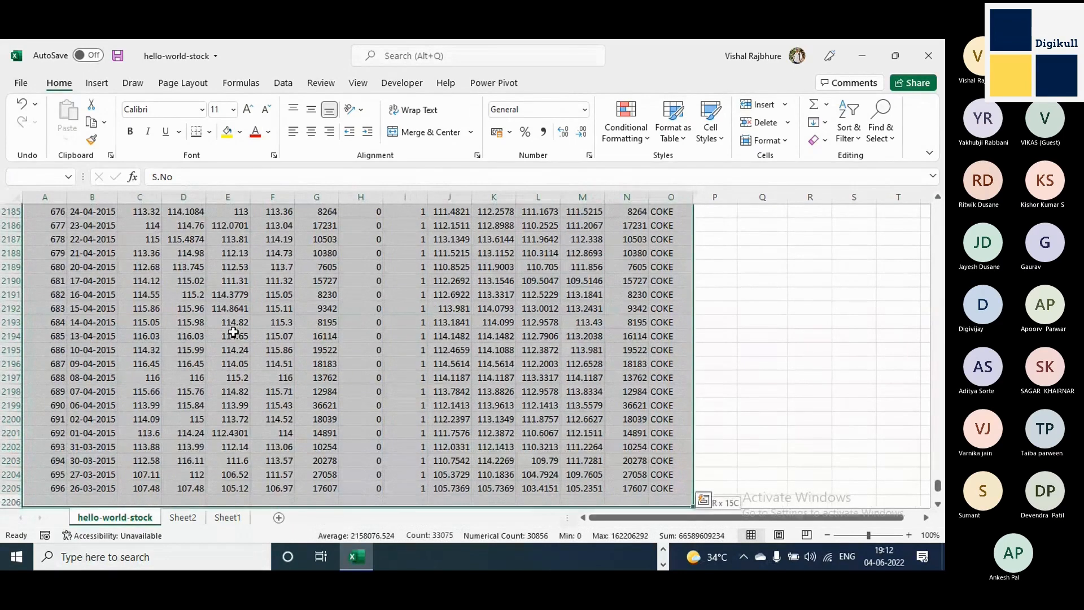
key("shift+Up")
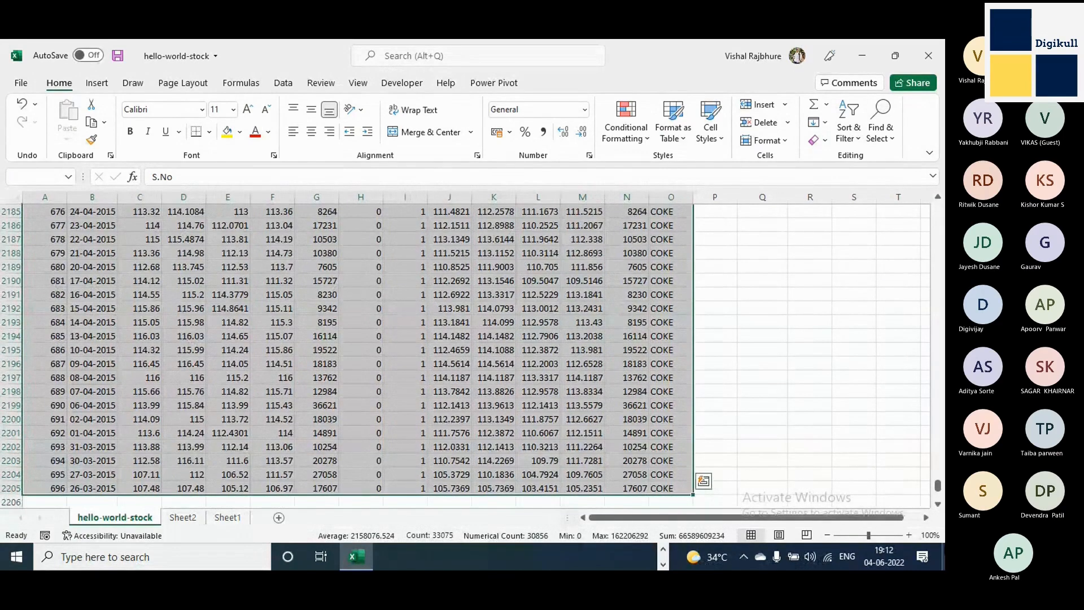
left_click(939, 503)
left_click(938, 503)
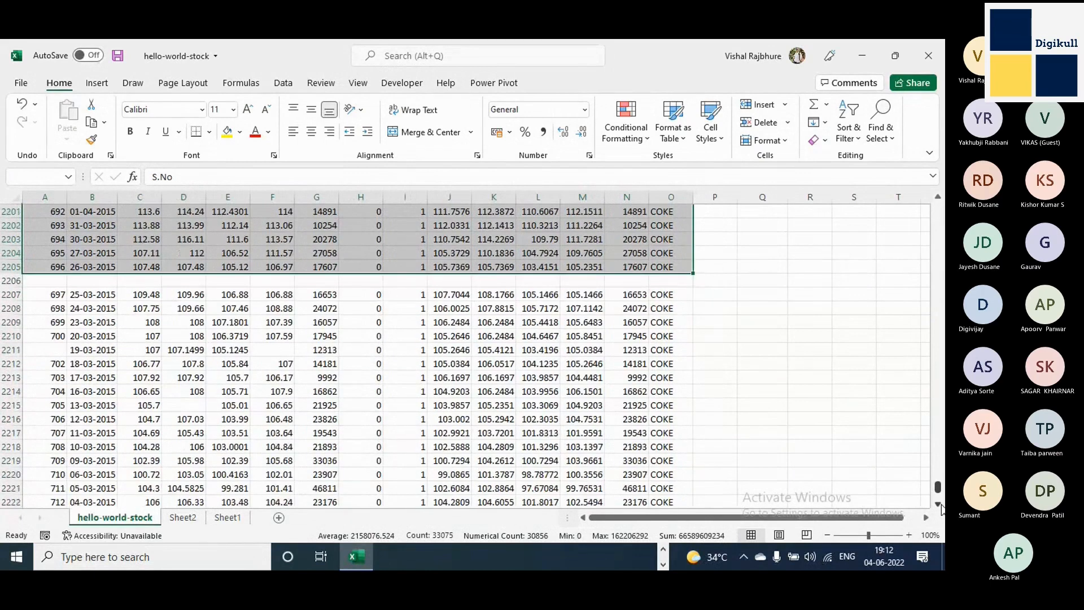
Extend the selection past the blank row 2206 to the last data row, 2263, and check the empty rows below it.
key("ctrl+shift+Down")
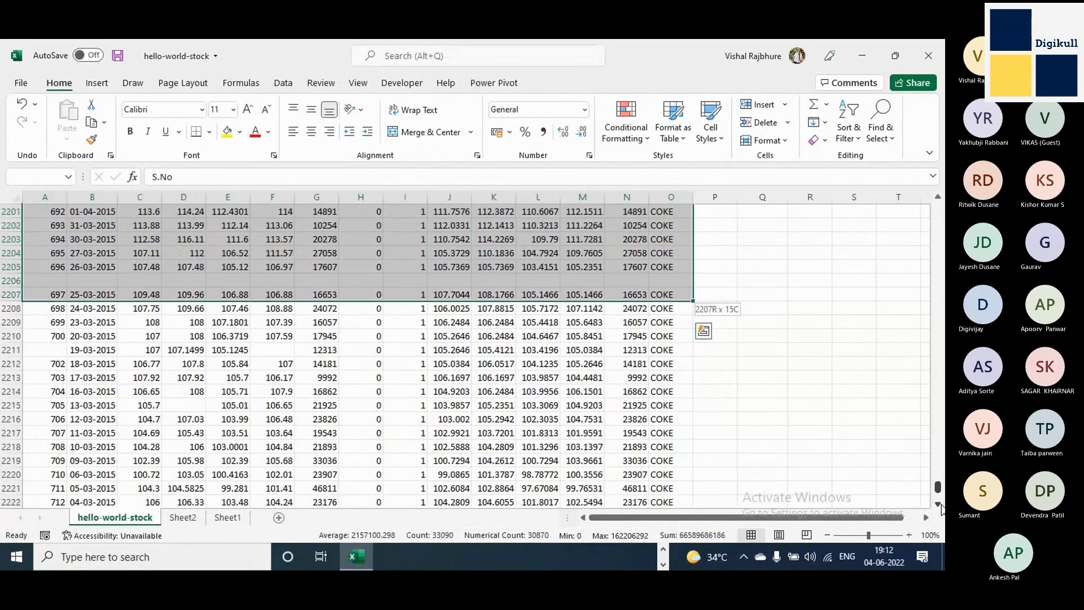
key("ctrl+shift+Down")
key("ctrl+shift+Down")
key("ctrl+shift+Down")
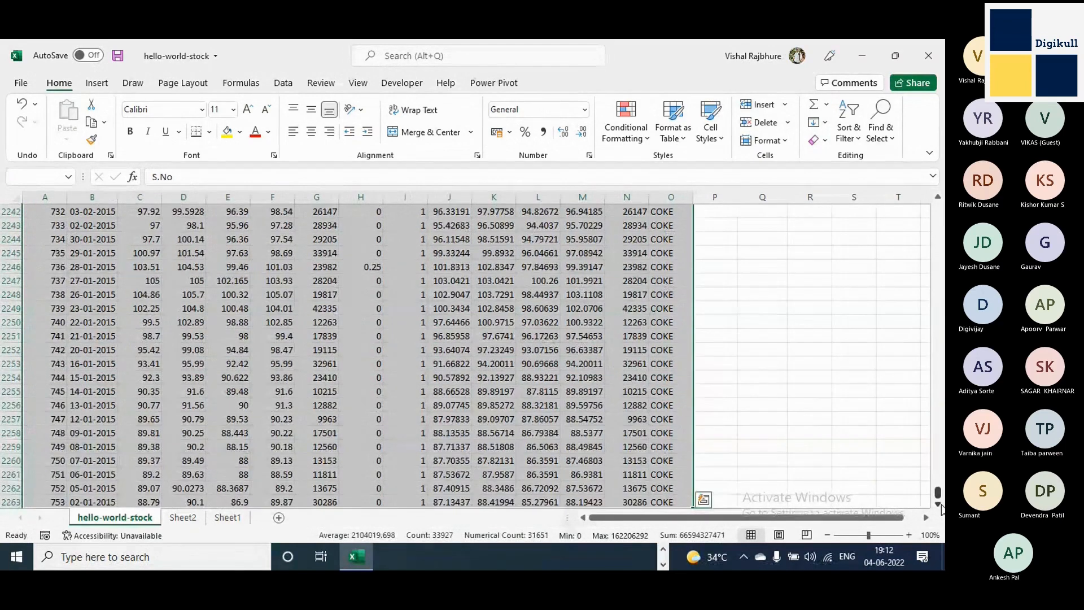
left_click(939, 505)
left_click(939, 505)
scroll(866, 497, "down", 1)
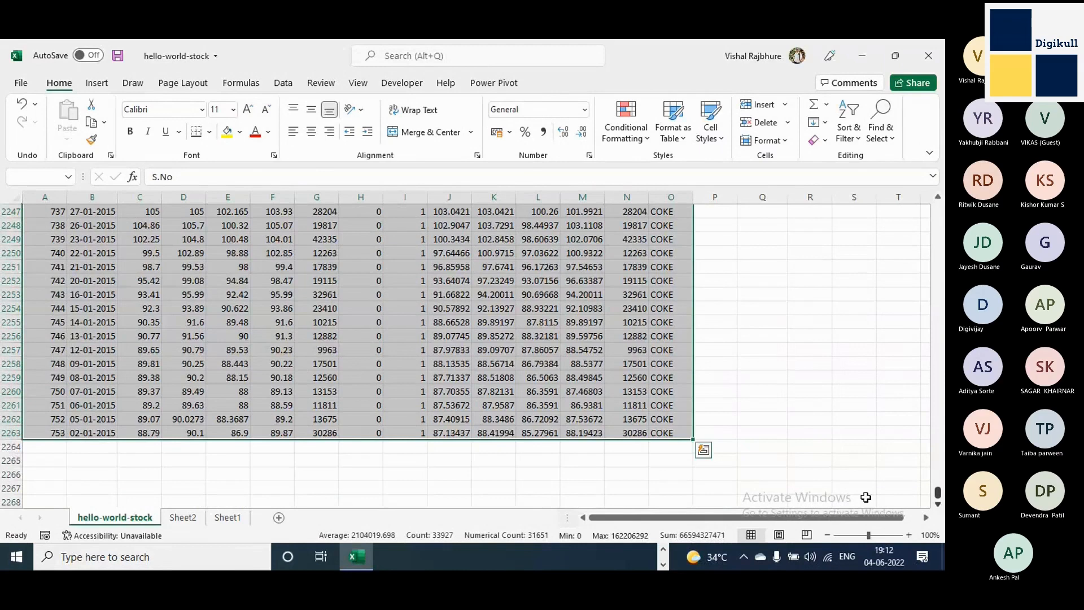
left_click(939, 505)
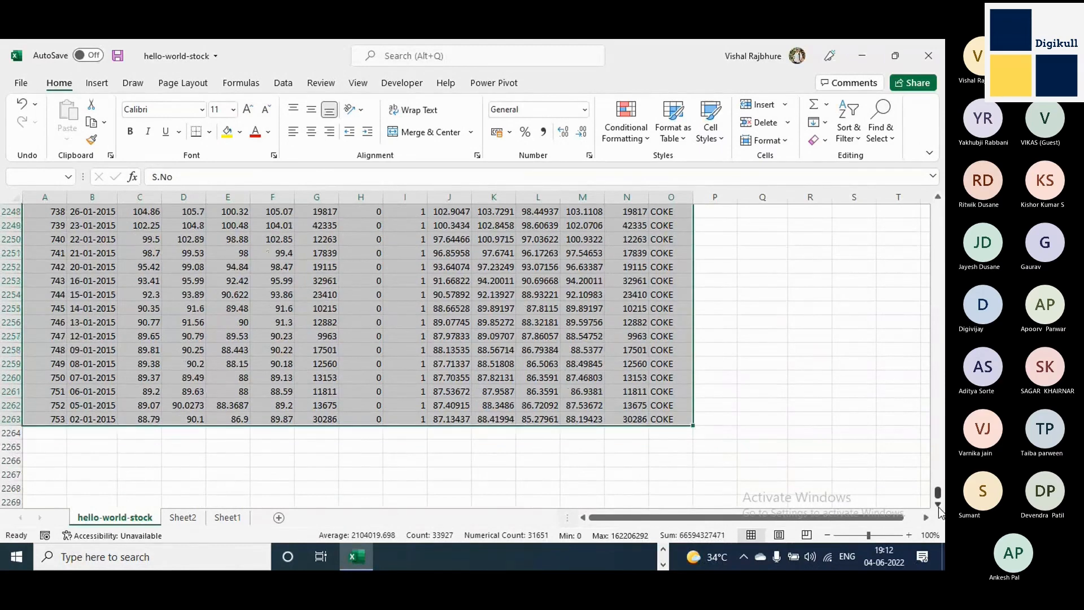
left_click(939, 505)
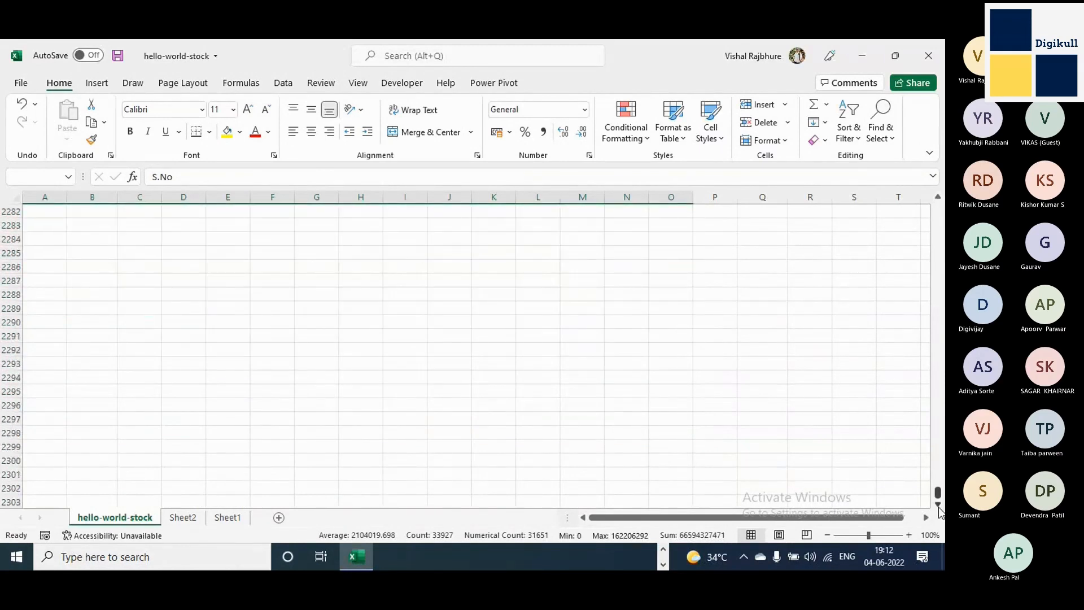
left_click(939, 505)
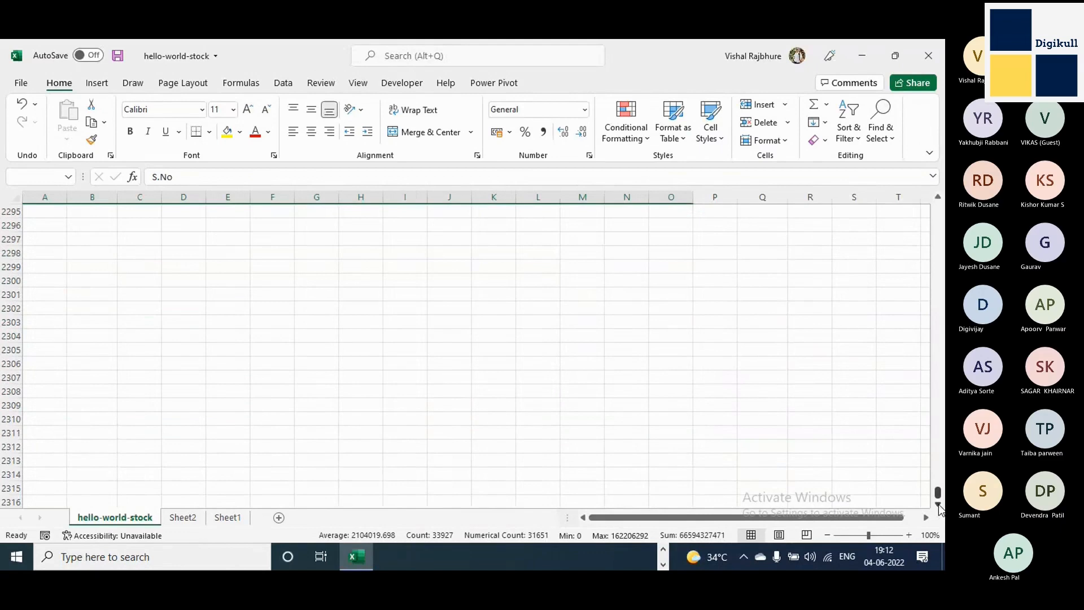
left_click_drag(938, 490, 941, 212)
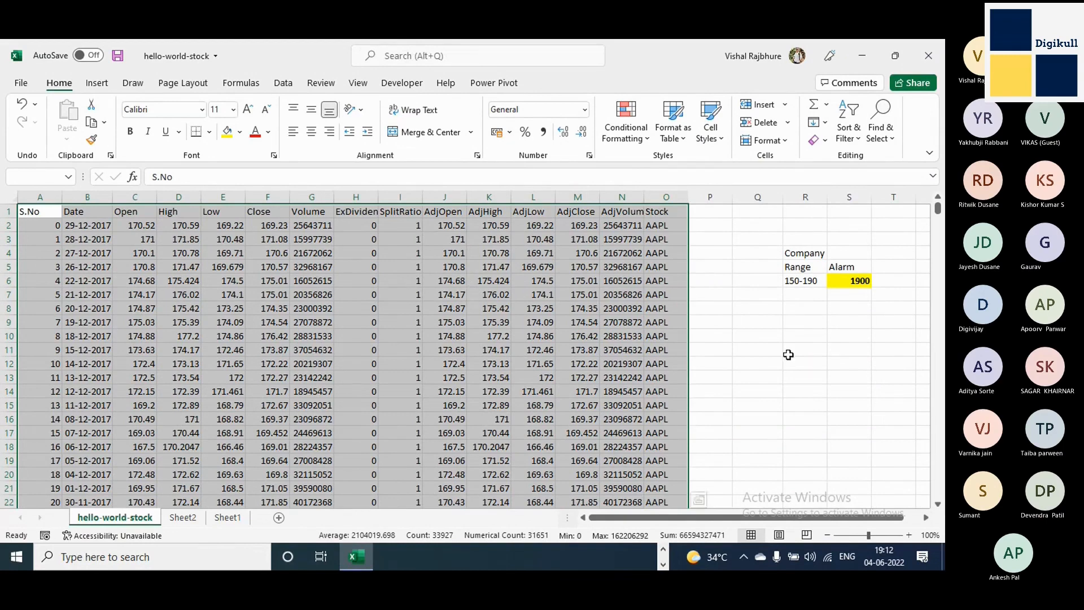
Select the whole data range from A1 to the last Stock cell, O2263, as one block that includes the blank row.
left_click(36, 210)
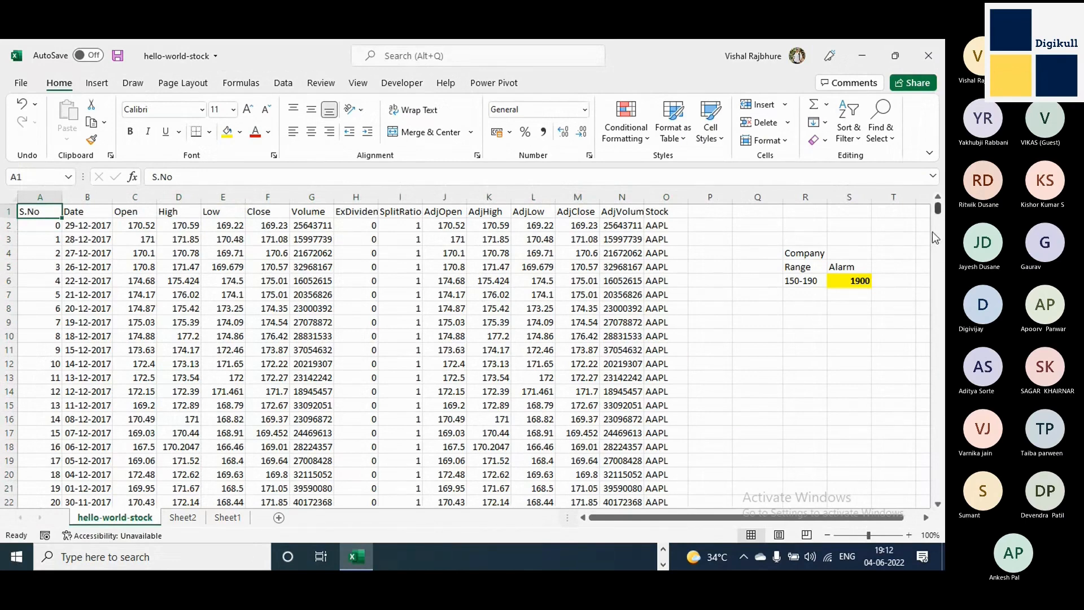
left_click_drag(938, 210, 938, 491)
scroll(833, 467, "down", 20)
scroll(832, 468, "up", 15)
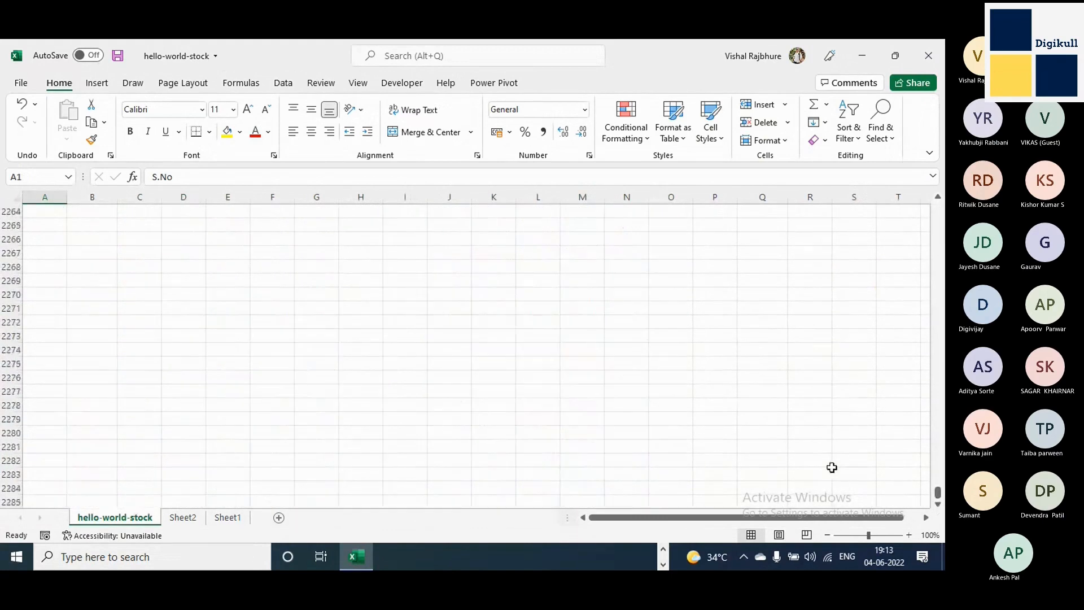
scroll(833, 467, "up", 7)
left_click(938, 504)
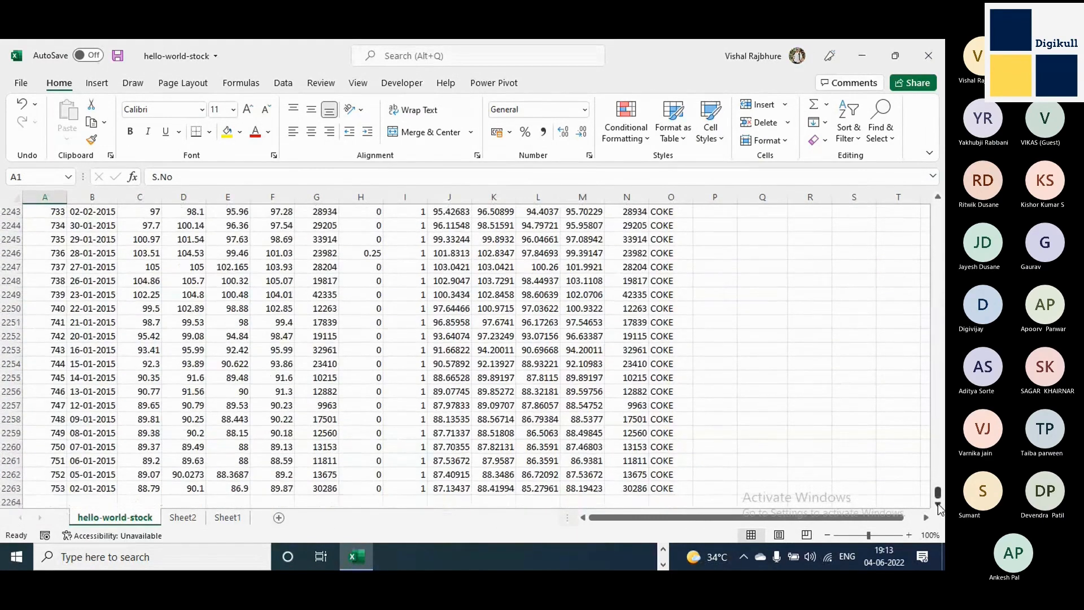
left_click(938, 504)
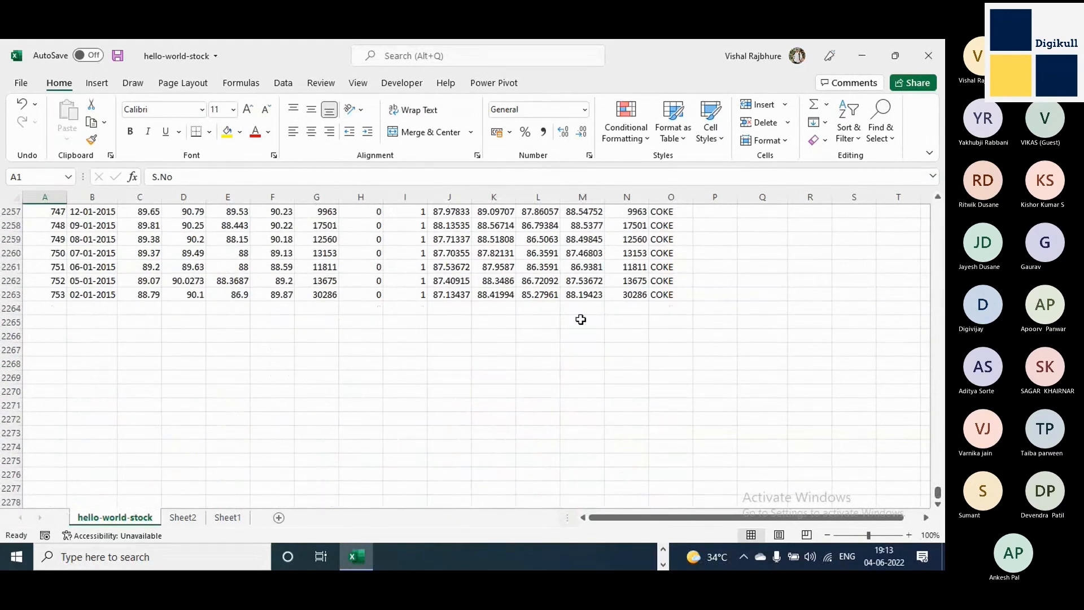
left_click(672, 297, "shift")
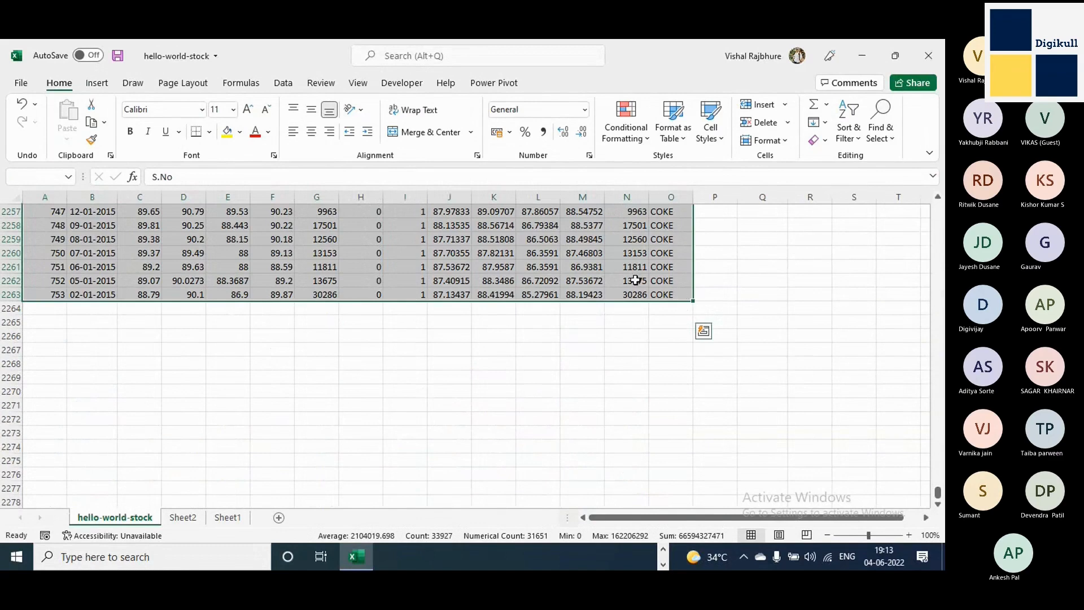
Review the selected range around the blank row 2206 and down to the end of the COKE records.
mouse_move(938, 492)
left_mouse_down()
mouse_move(939, 207)
mouse_move(936, 492)
left_mouse_up()
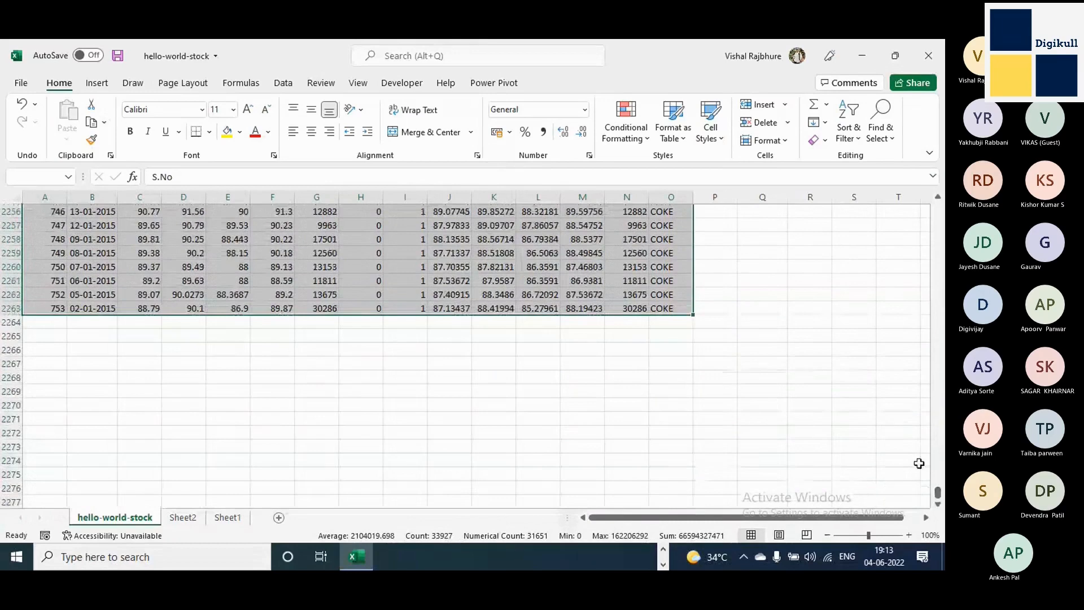
scroll(638, 375, "up", 20)
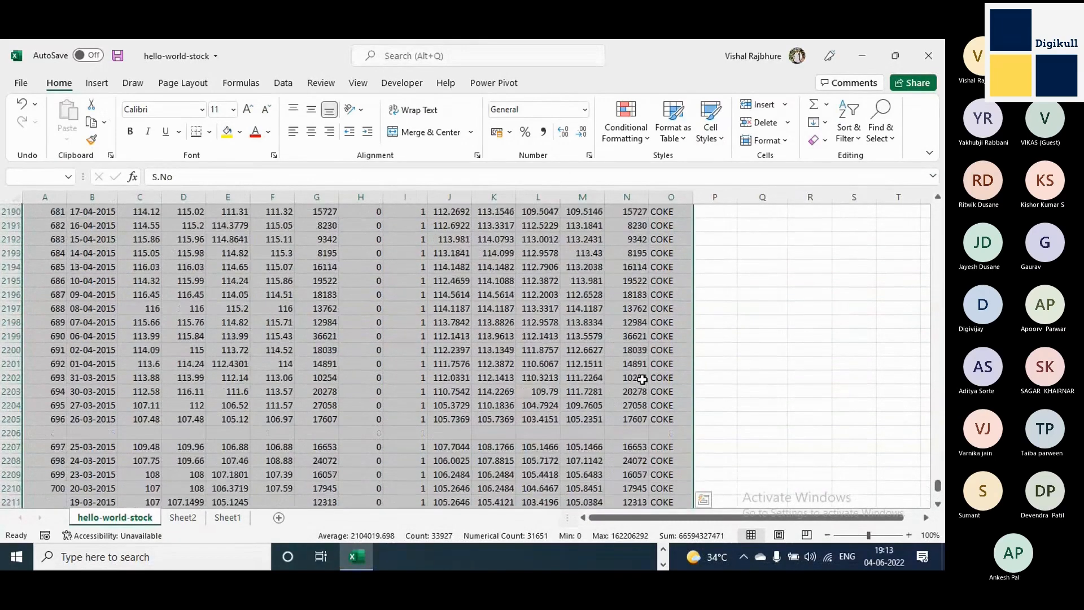
scroll(643, 375, "down", 7)
scroll(648, 373, "up", 7)
left_click(940, 506)
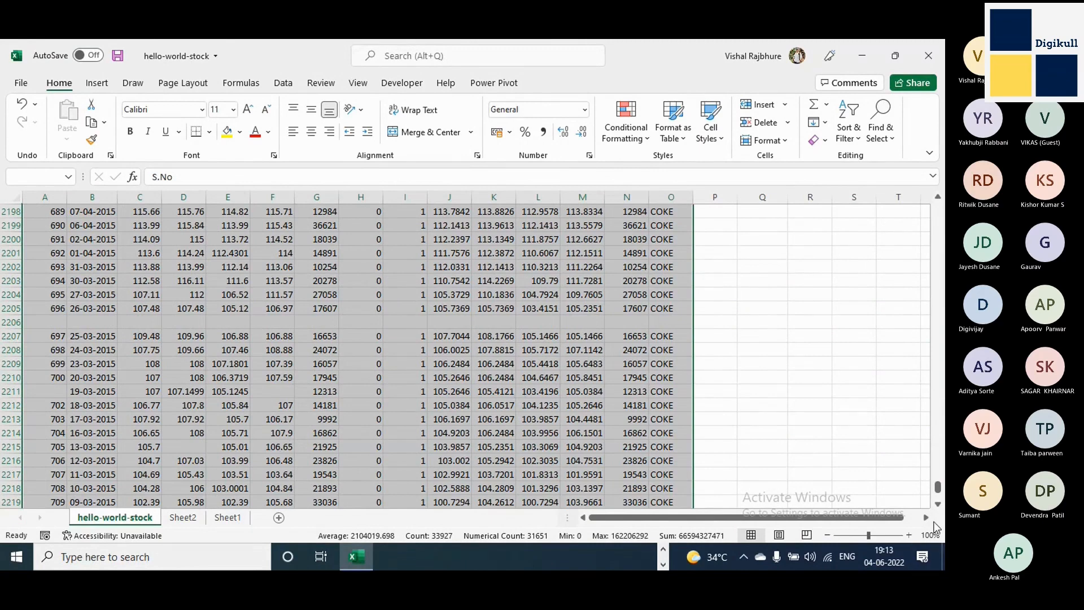
left_click(938, 503)
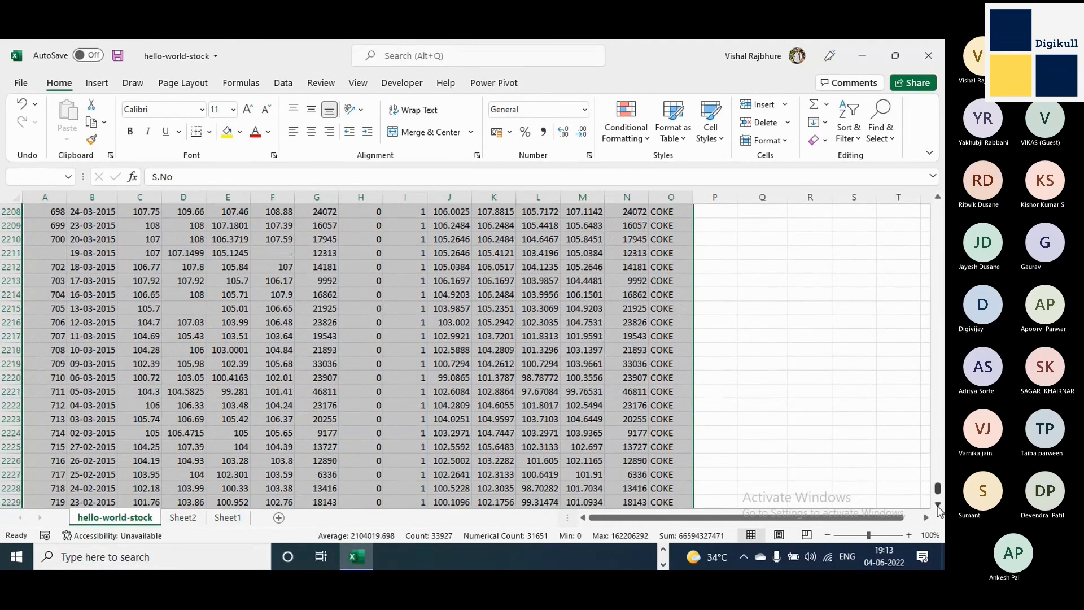
left_click(937, 505)
left_click(938, 504)
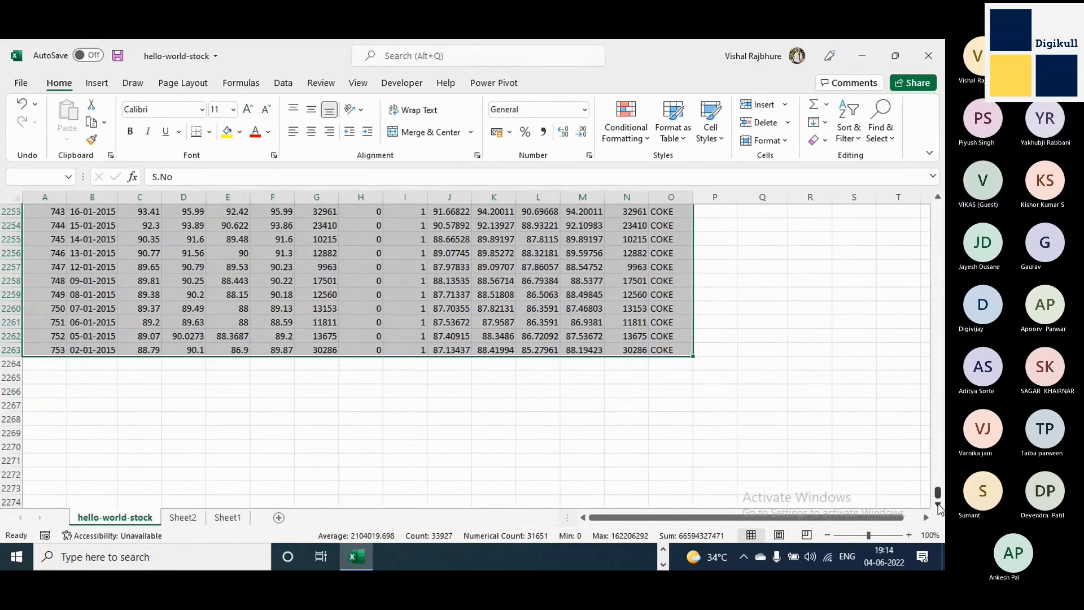
Select columns A through O in full and apply a filter to their header row.
key("ctrl+Home")
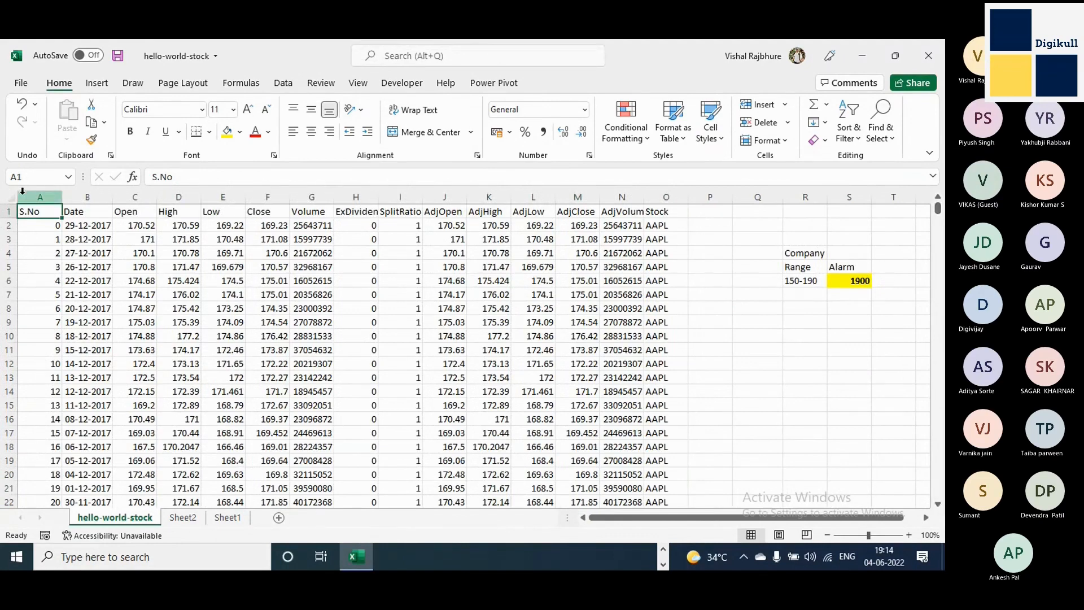
left_click_drag(23, 191, 658, 199)
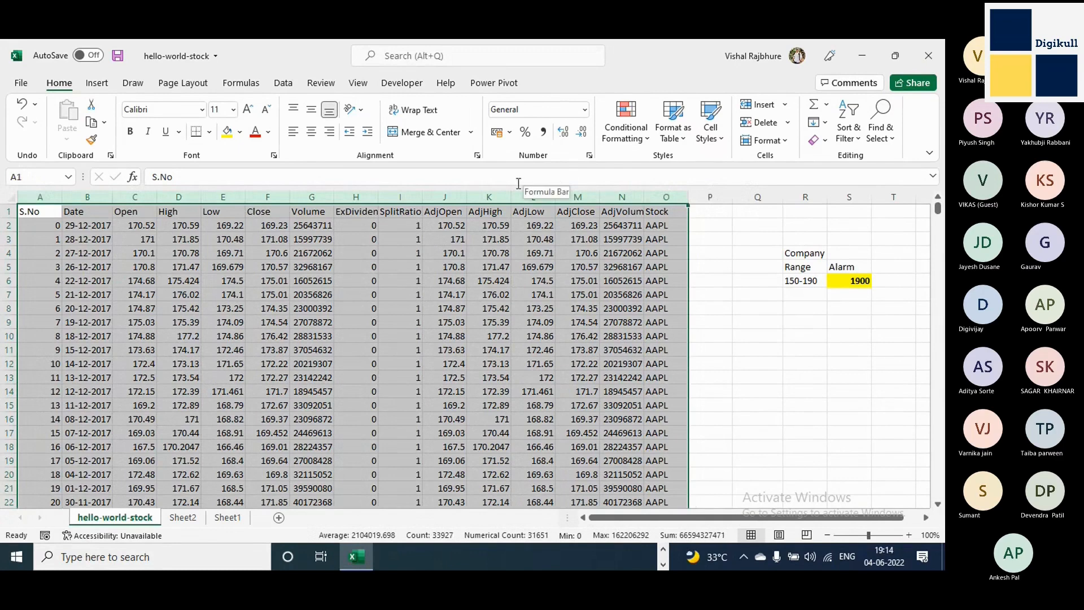
left_click(284, 83)
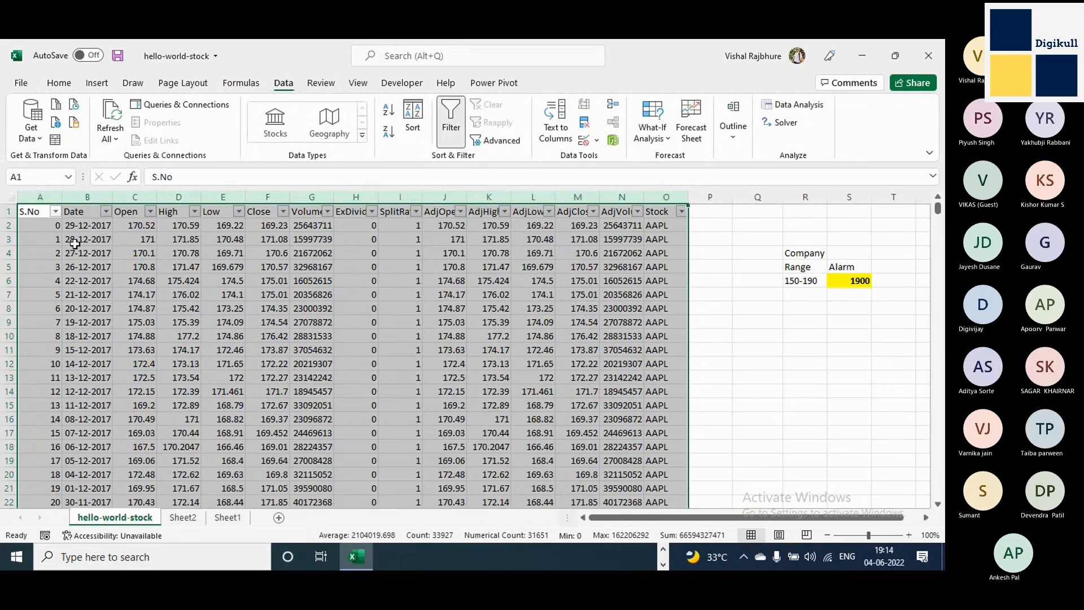
Examine the Date column's filter list, expanding and collapsing the 2017 group, and close it without filtering.
left_click(40, 213)
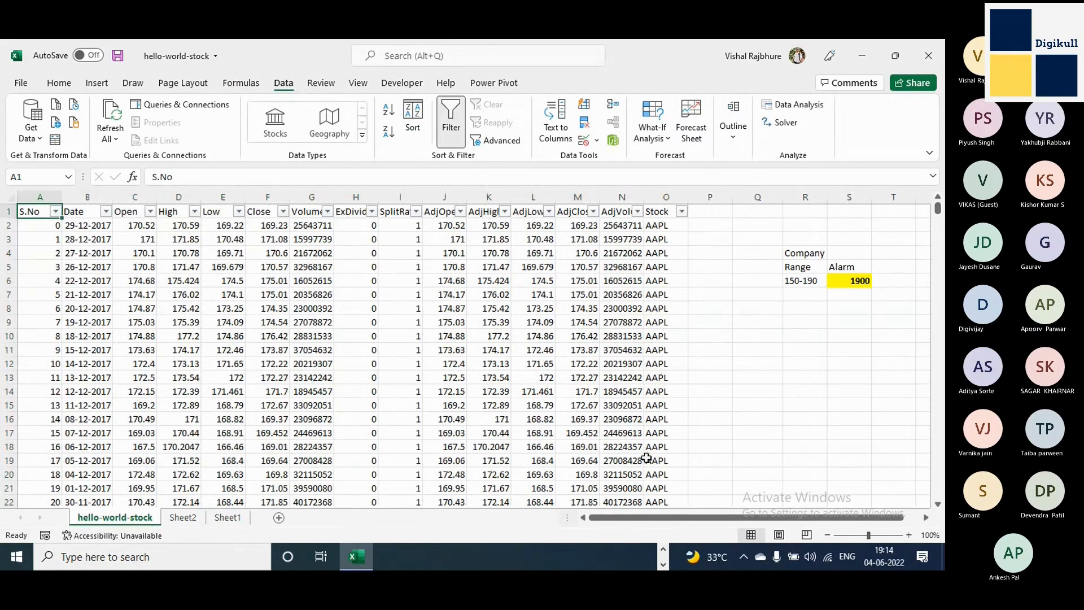
left_click(35, 202)
left_click(90, 212)
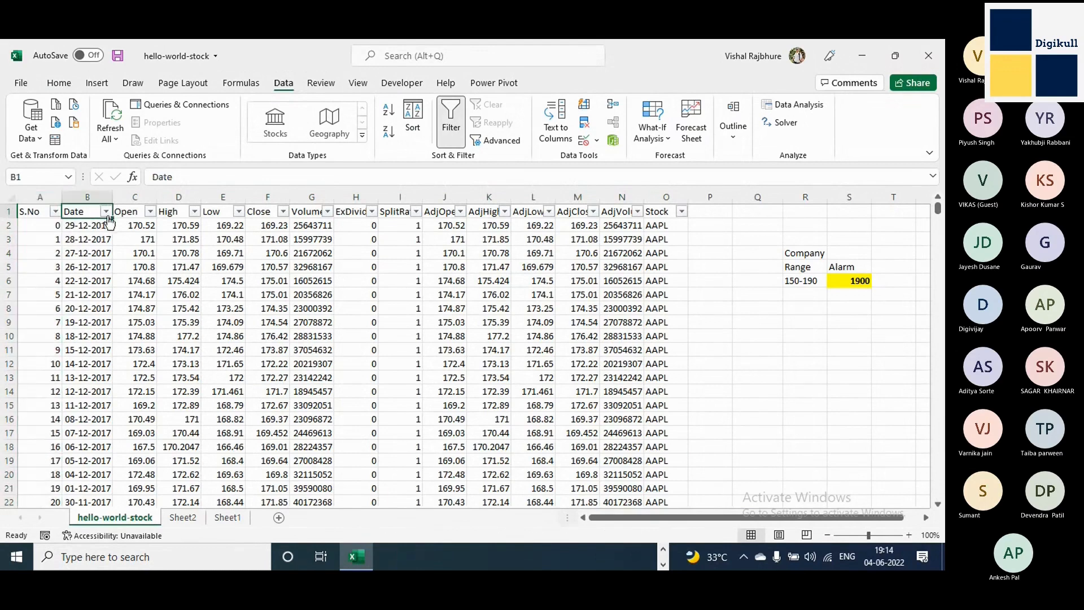
left_click(106, 214)
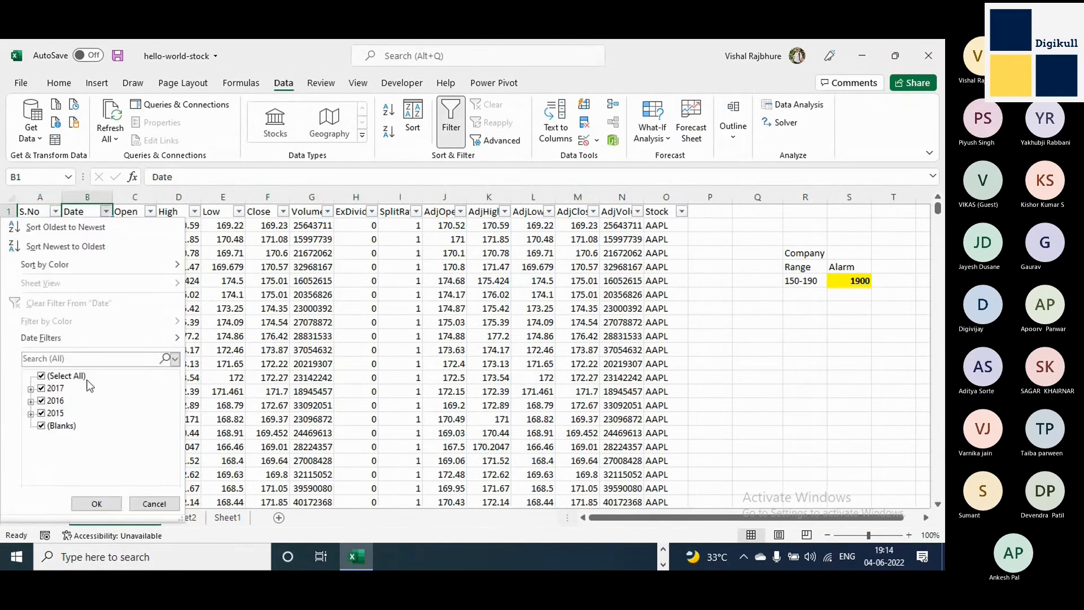
left_click(31, 389)
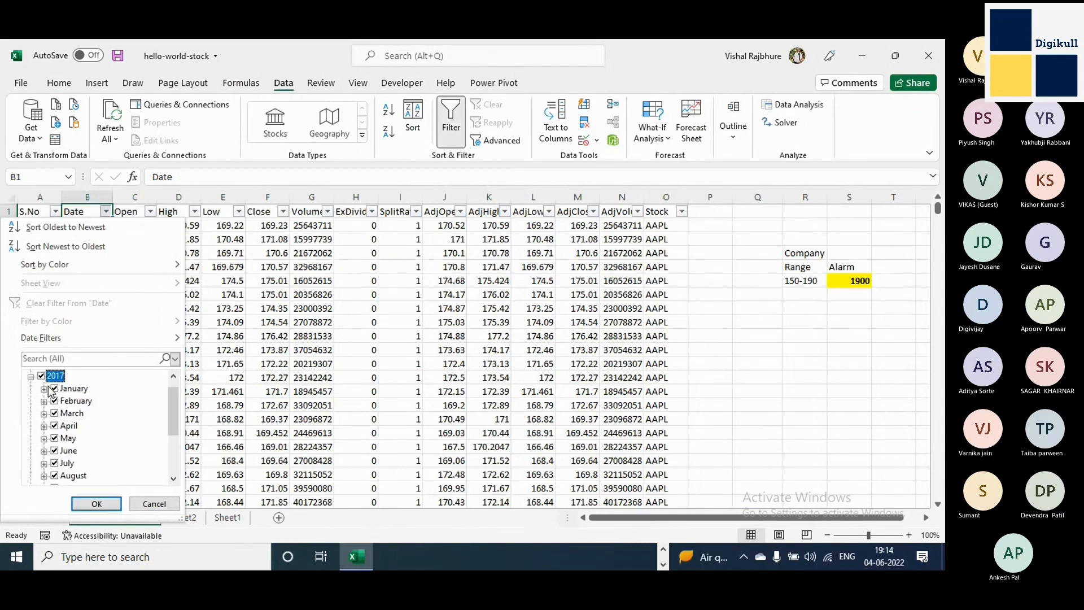
left_click(31, 377)
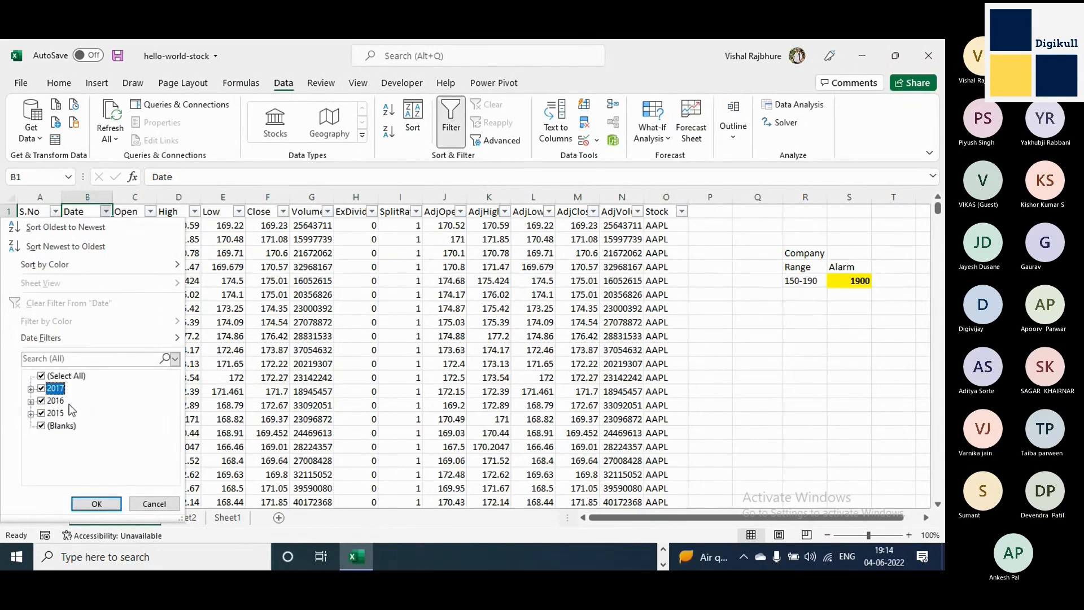
key("Escape")
left_click(88, 266)
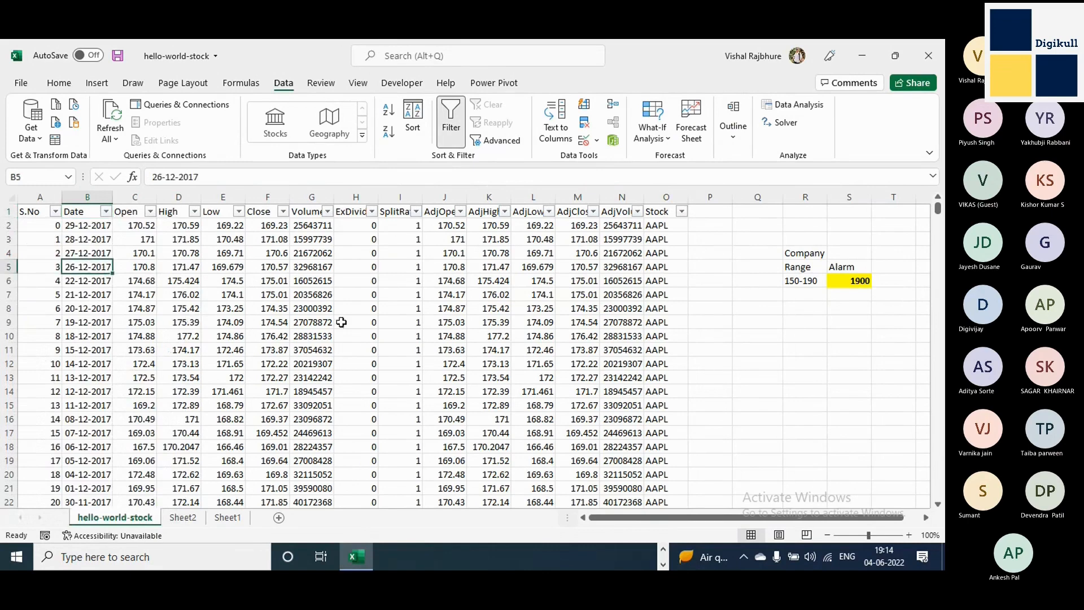
Copy the Open value 174.68 from C6 over the date in B6.
left_click(141, 281)
key("ctrl+c")
key("Left")
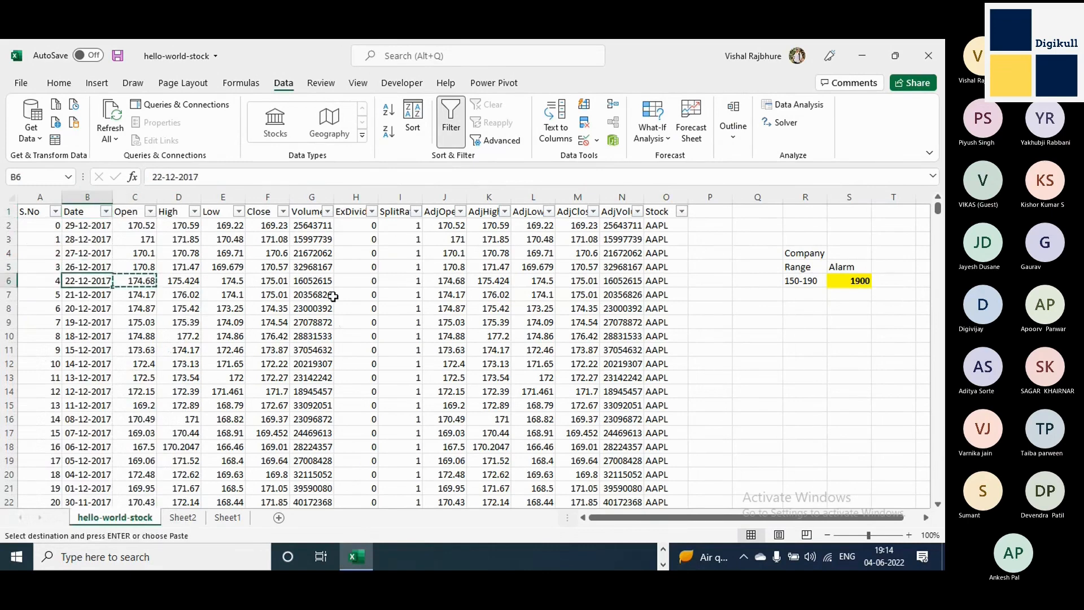
key("Return")
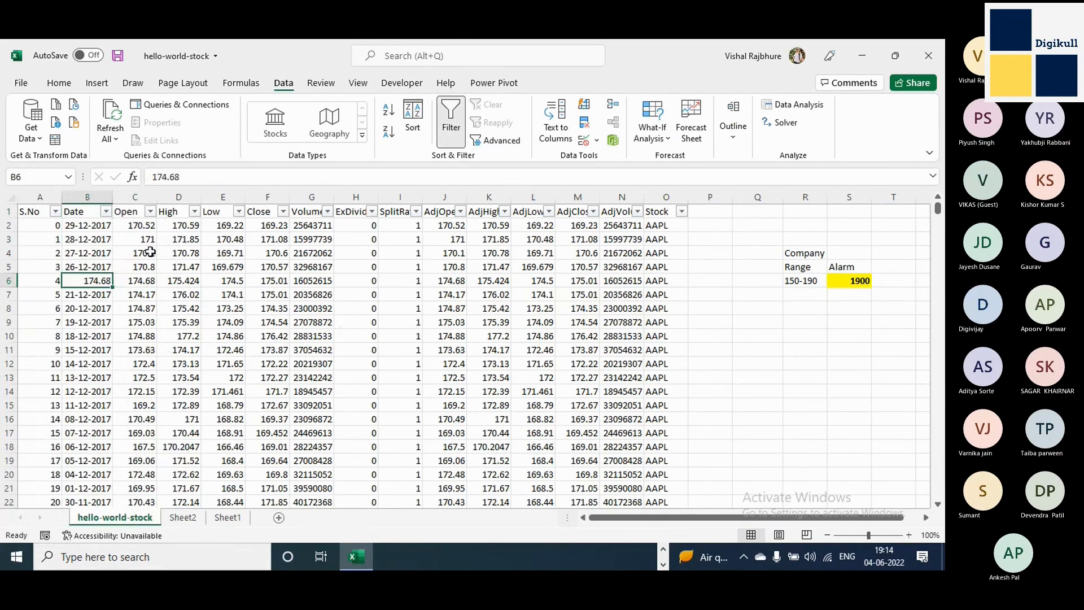
Check the Date column's filter list for the non-date entry and undo the paste in B6.
left_click(106, 211)
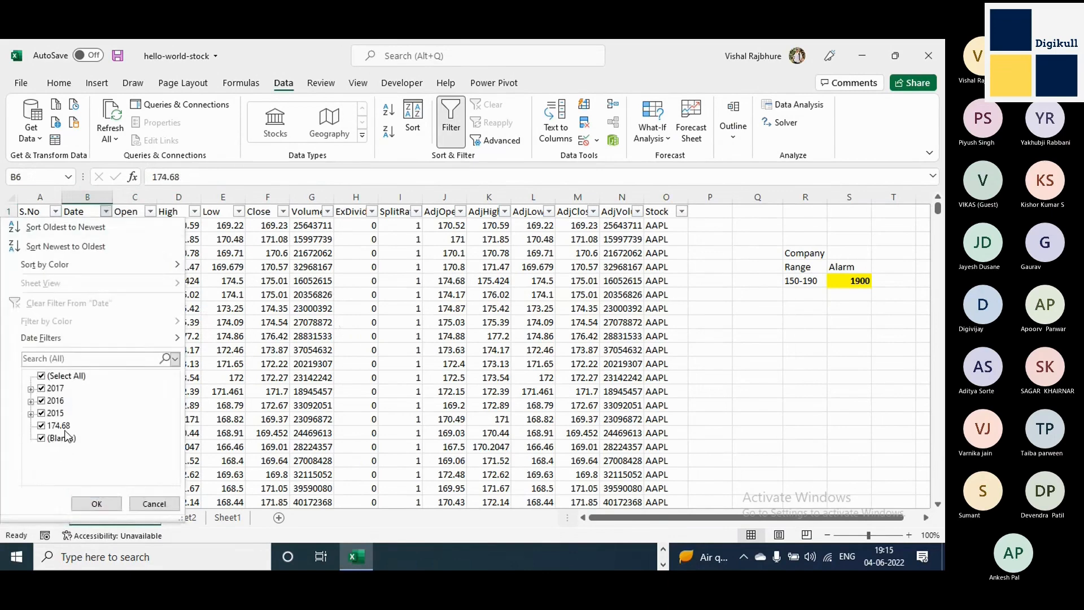
key("Escape")
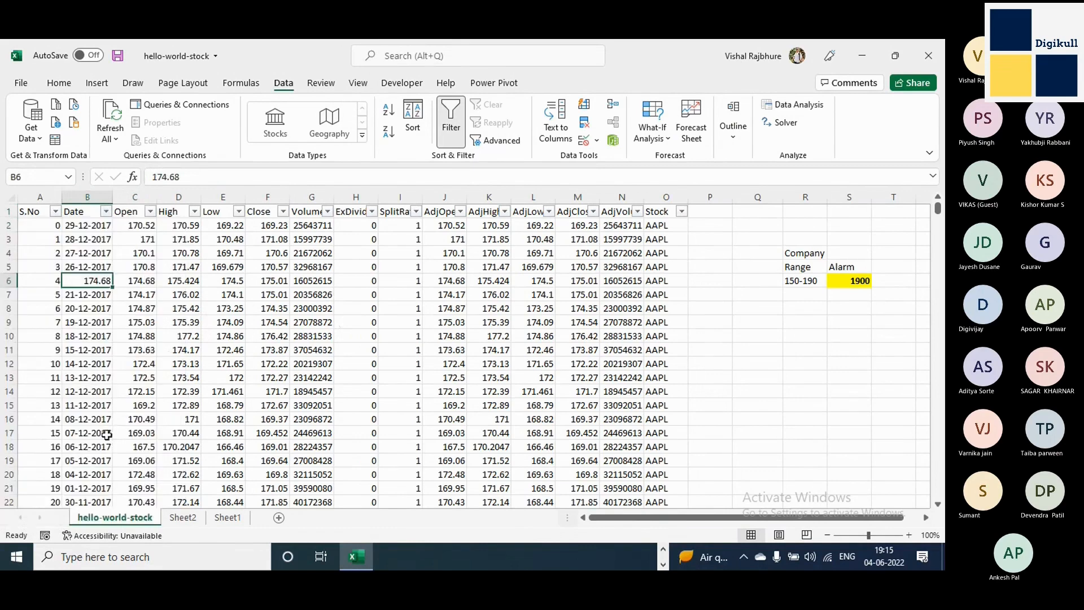
key("ctrl+z")
key("Escape")
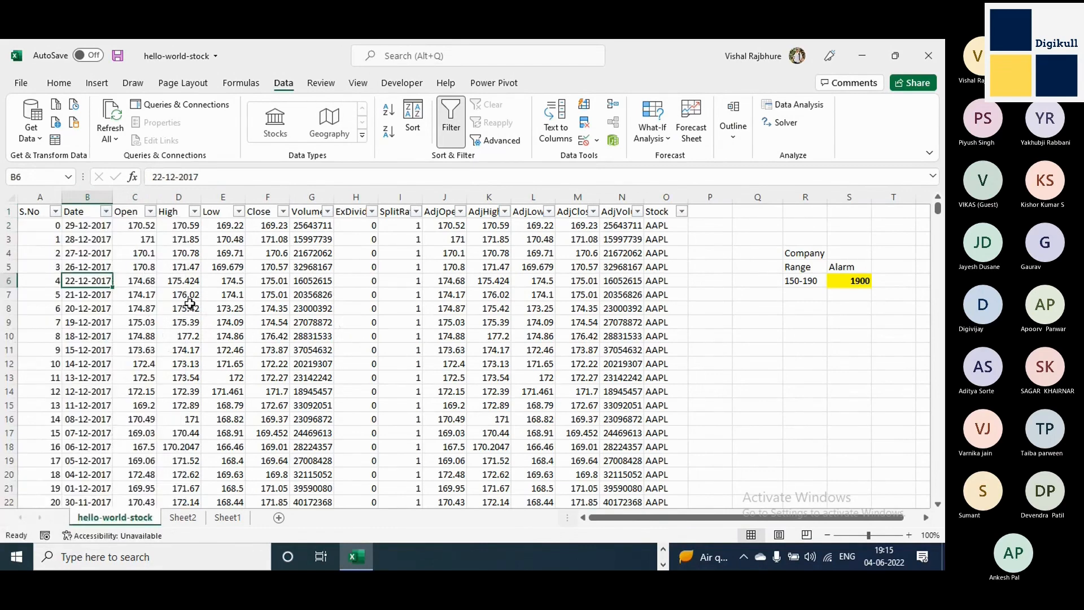
left_click(246, 176)
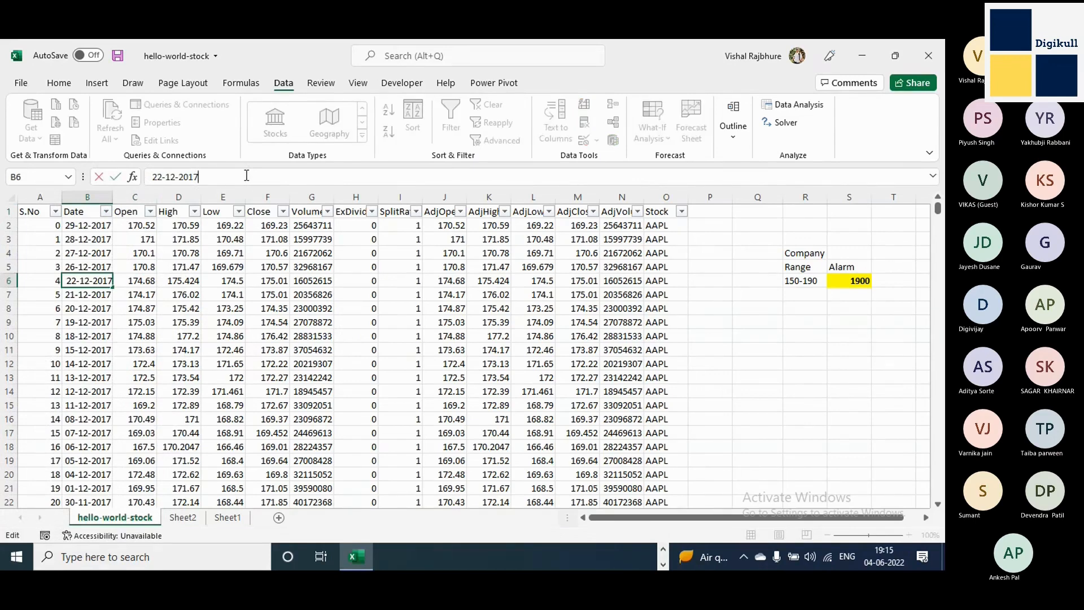
key("BackSpace")
key("BackSpace")
type("0")
key("BackSpace")
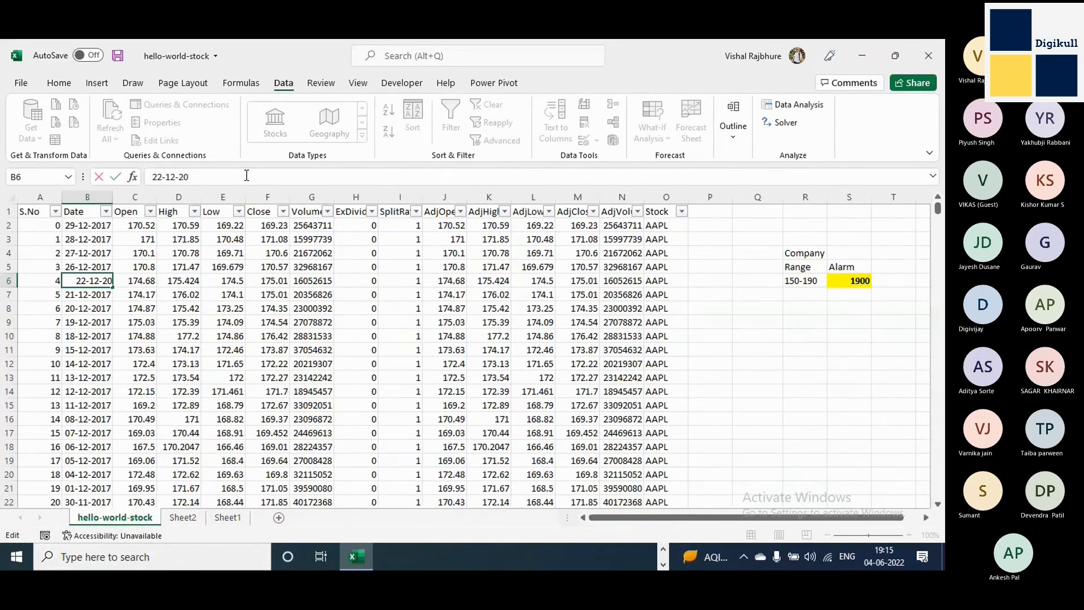
key("BackSpace")
key("BackSpace")
key("BackSpace")
key("Escape")
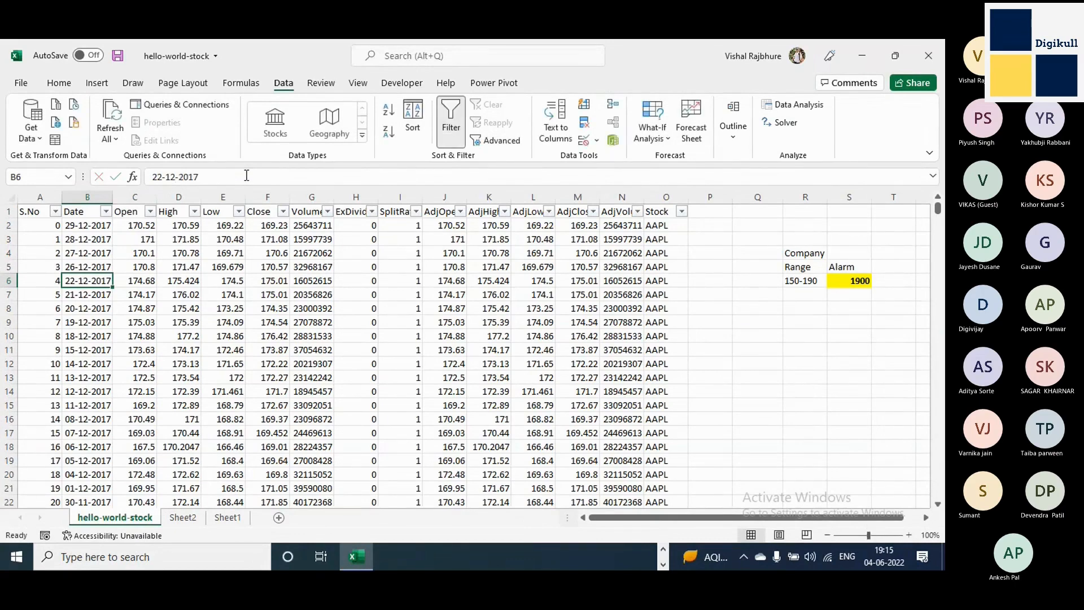
Enter 10999 as the date in B6 and check the Date column's filter list for the out-of-range year.
type("10999")
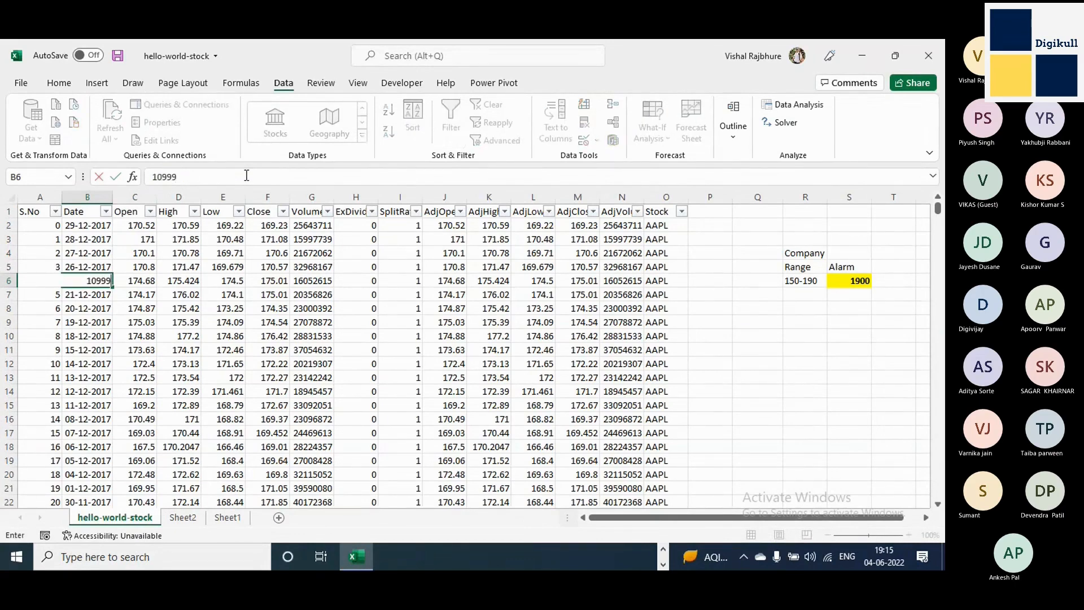
key("Tab")
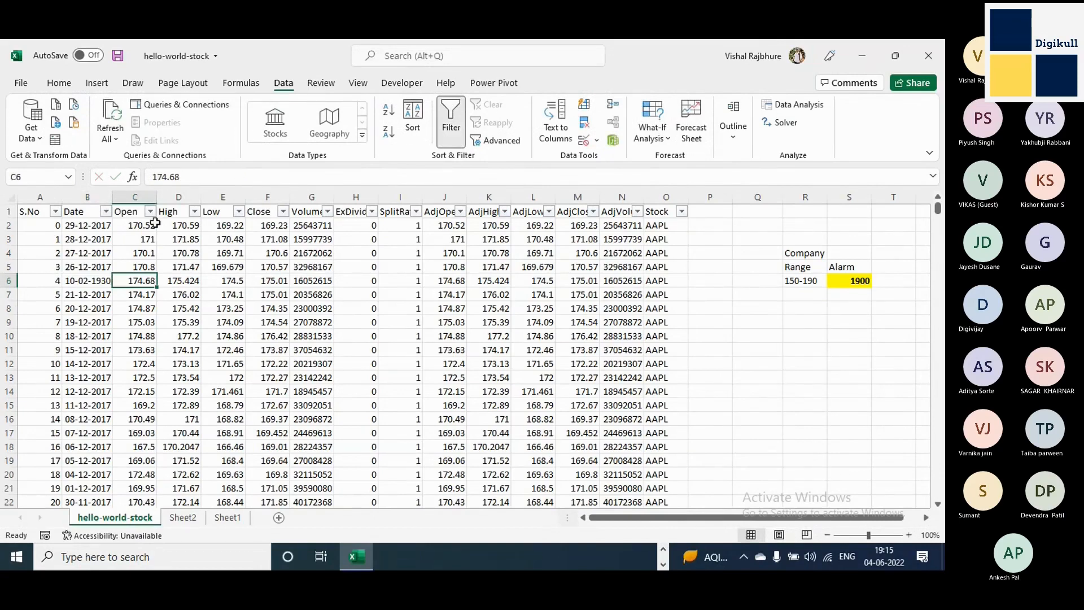
left_click(106, 211)
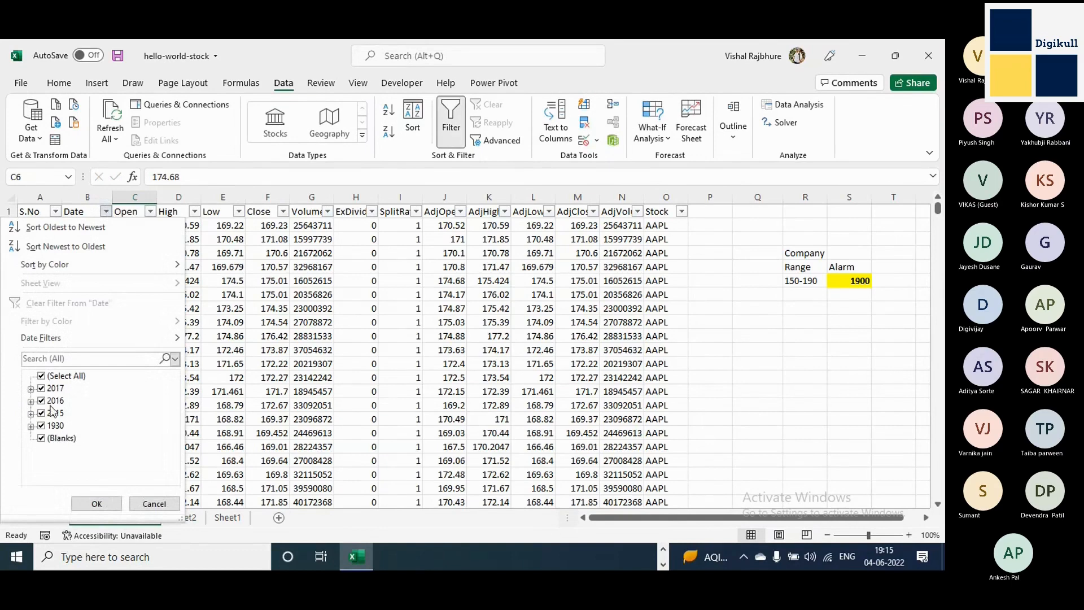
left_click(97, 504)
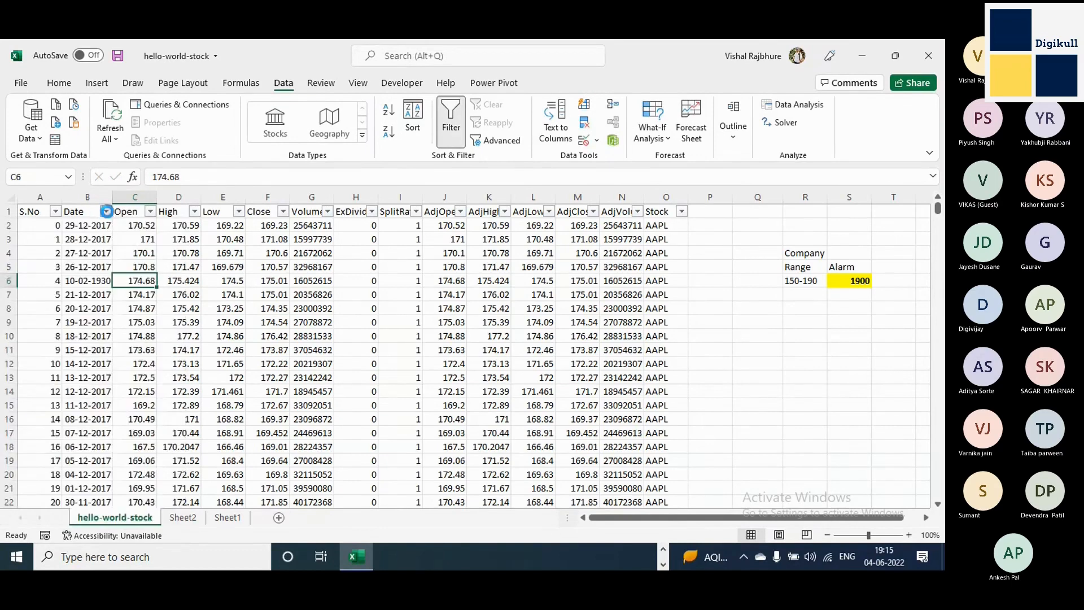
Filter the Date column to the year 1930 only, select the date found, and clear the filter.
left_click(106, 212)
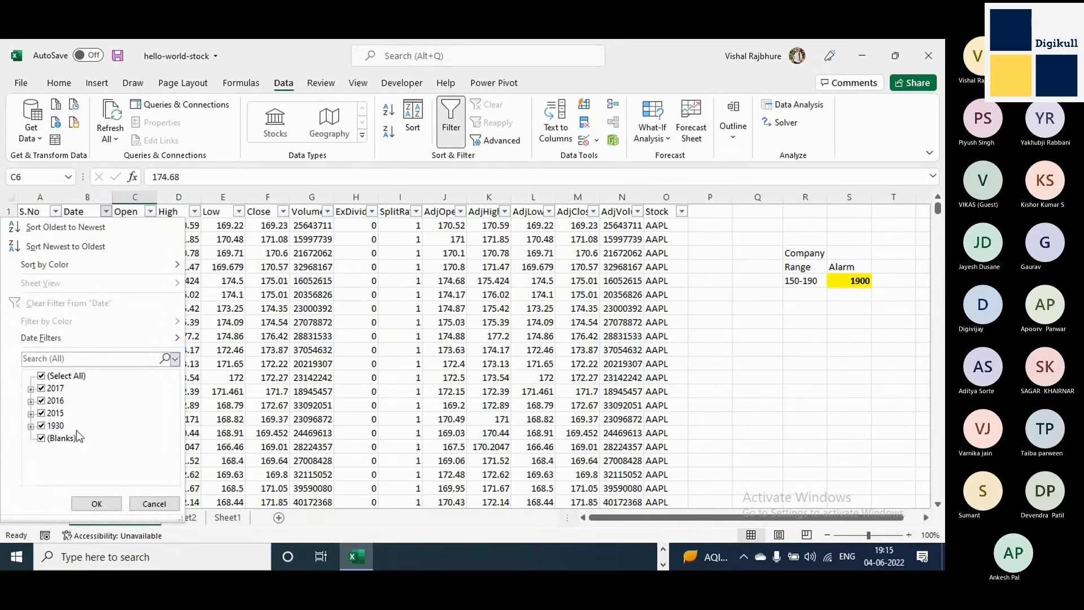
left_click(42, 377)
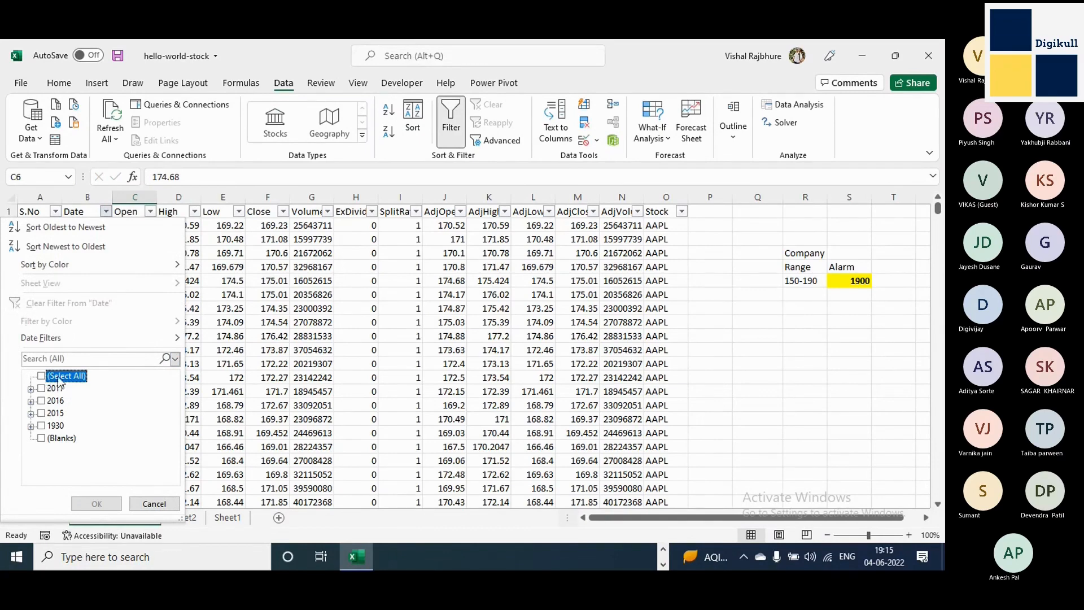
left_click(42, 426)
left_click(42, 427)
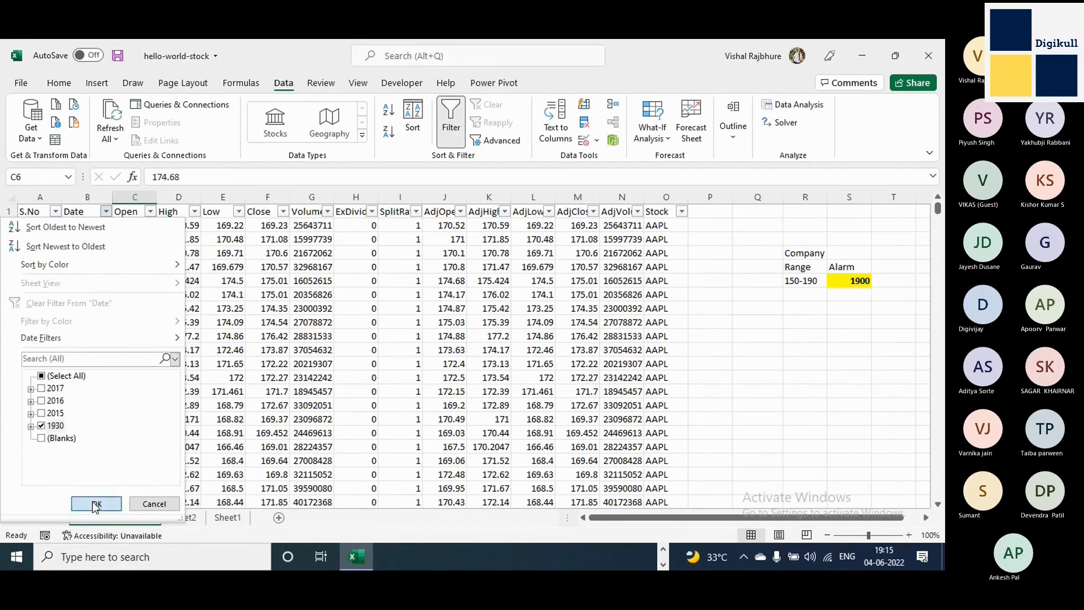
left_click(97, 503)
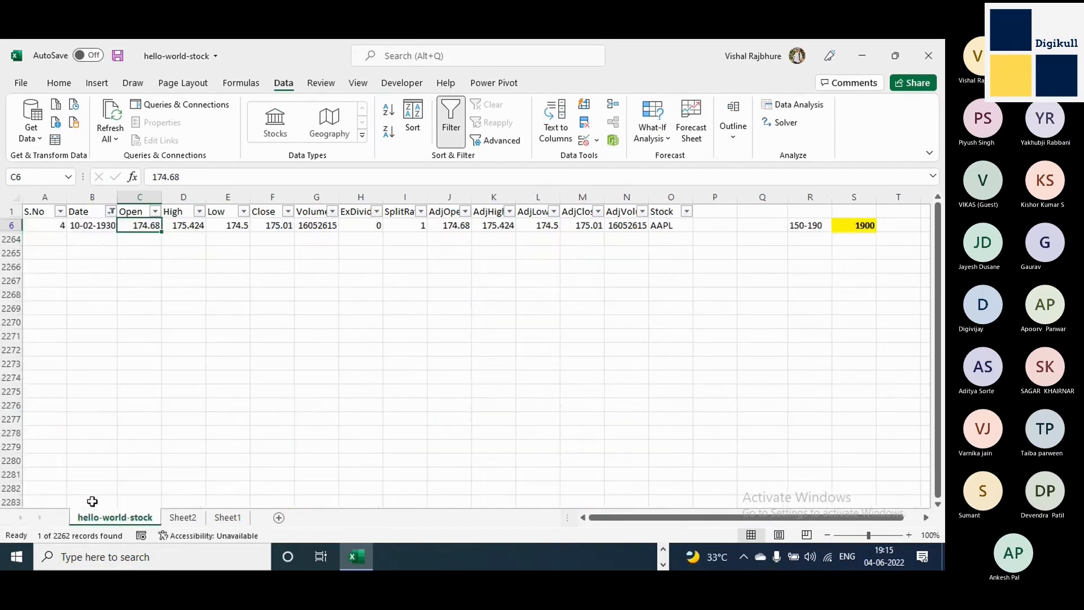
left_click(96, 227)
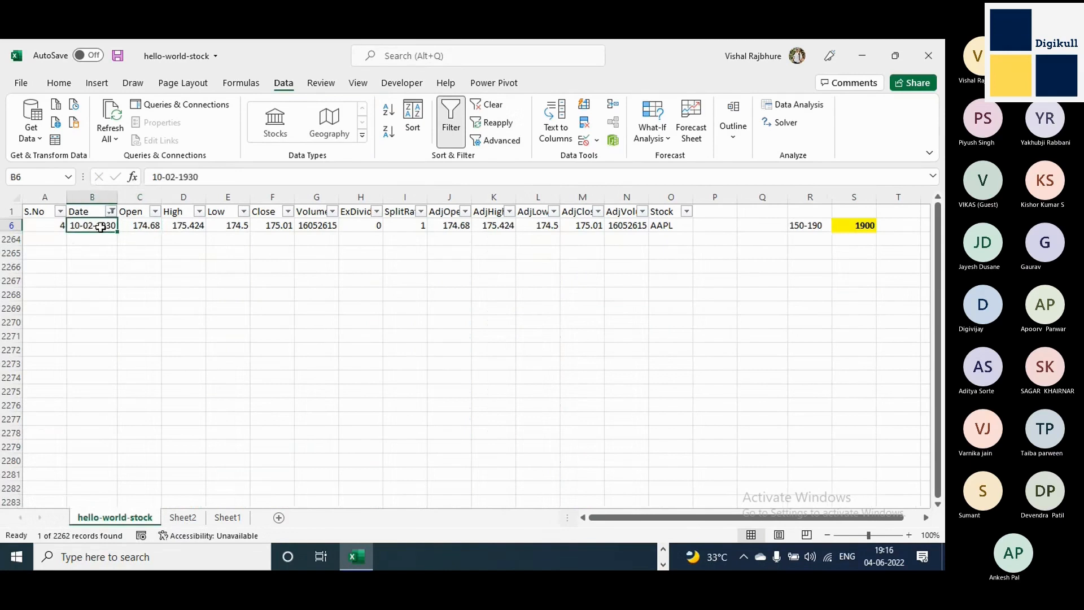
left_click(491, 106)
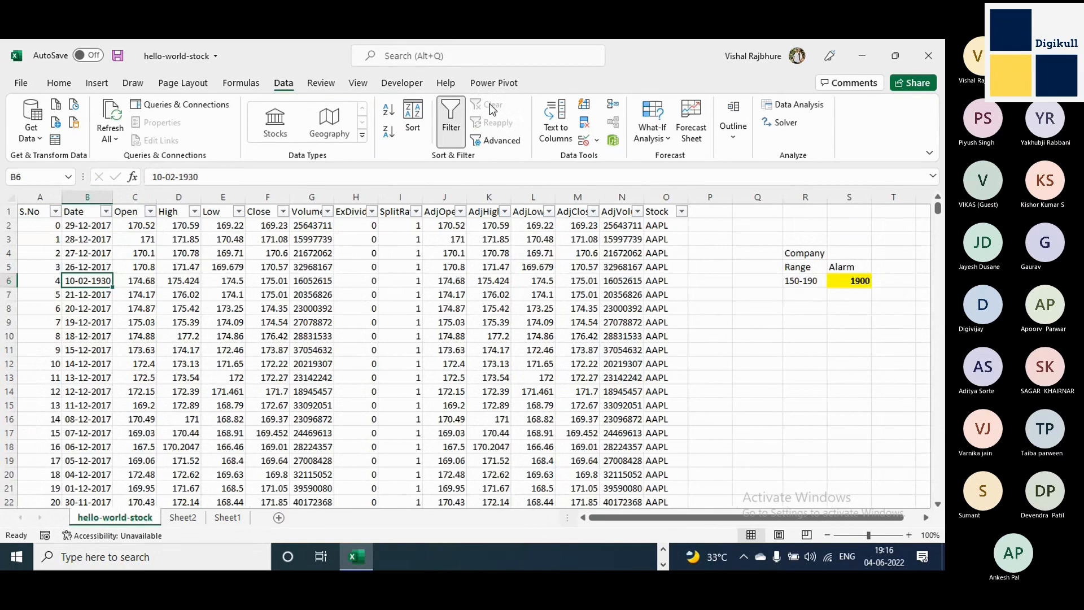
Examine the date in B6 against the neighbouring dates in B5 through B10.
key("Up")
key("Down")
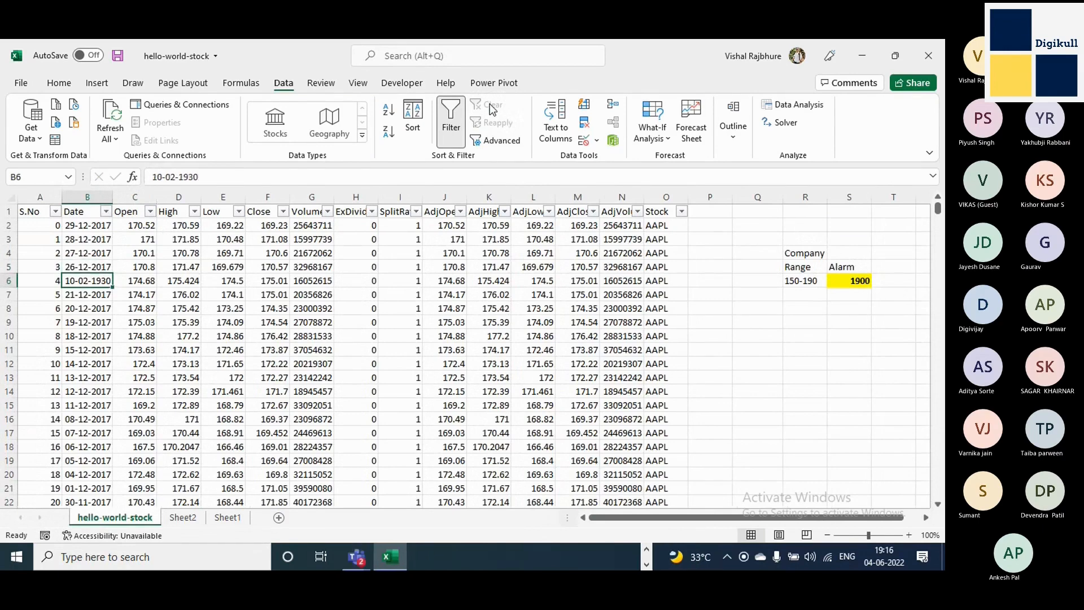
key("Up")
key("shift+Down")
key("shift+Down")
key("shift+Down")
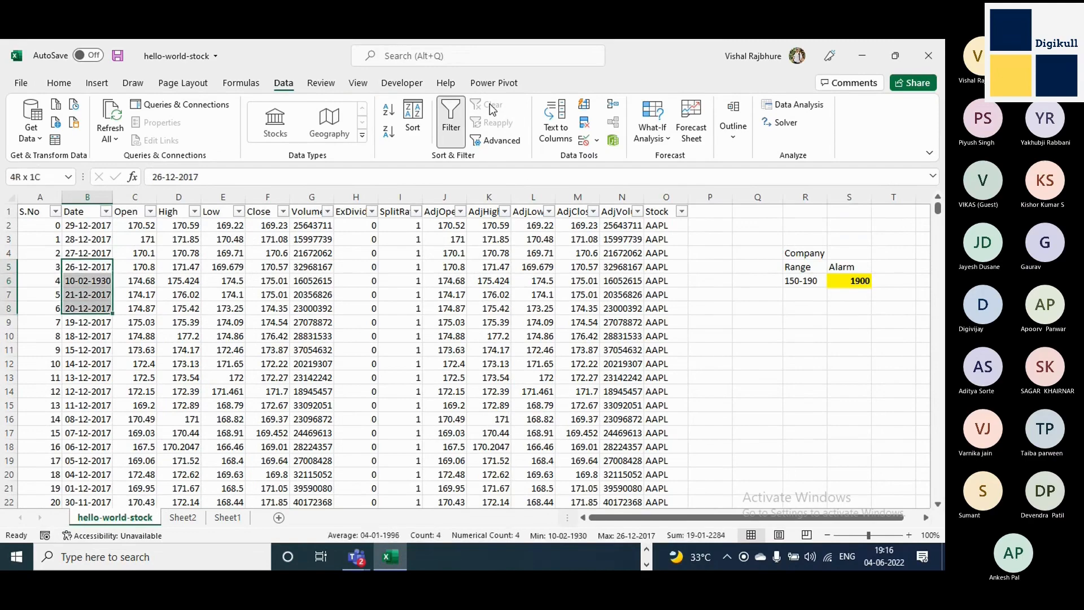
key("shift+Down")
key("shift+Down")
key("Down")
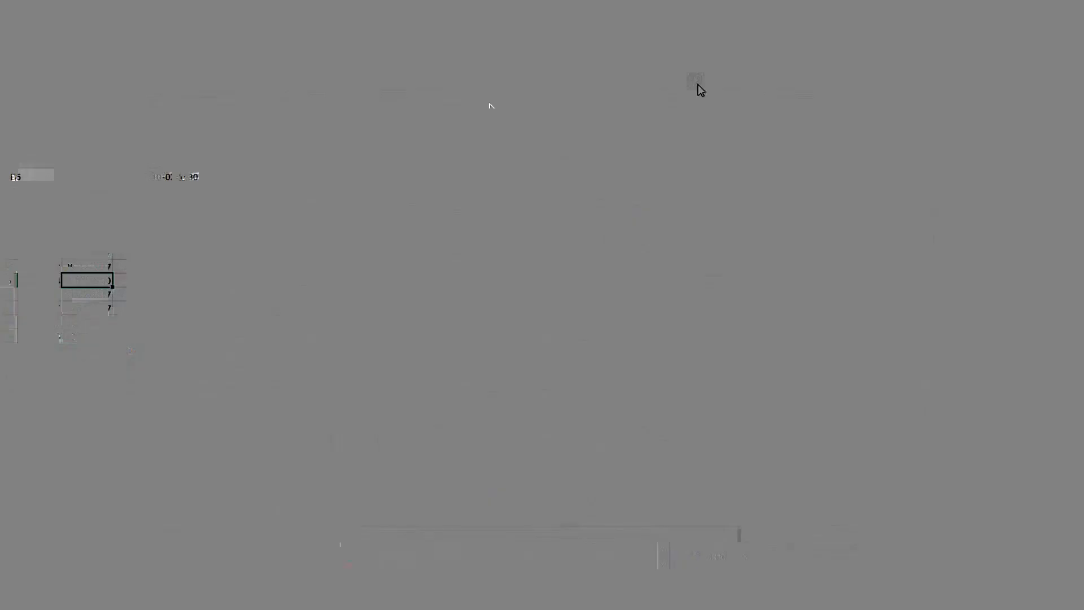
left_click(7, 280)
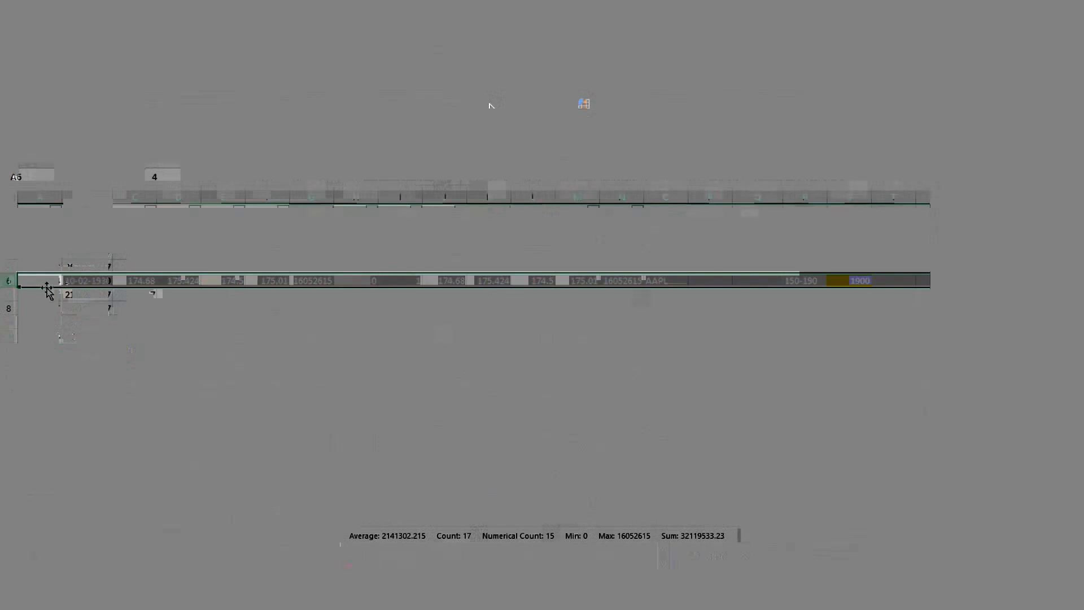
right_click(94, 282)
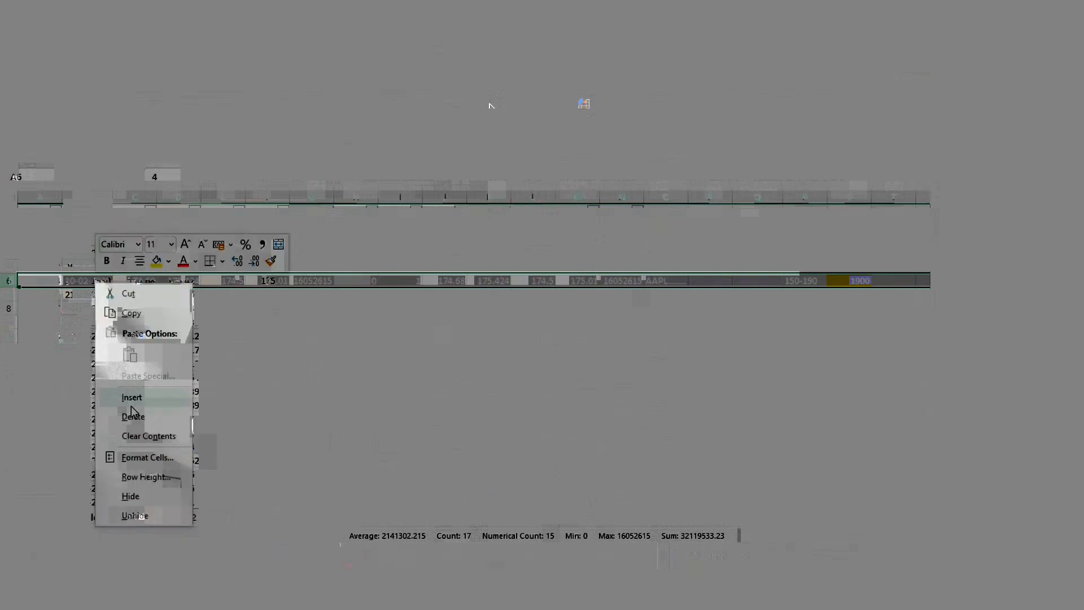
key("Escape")
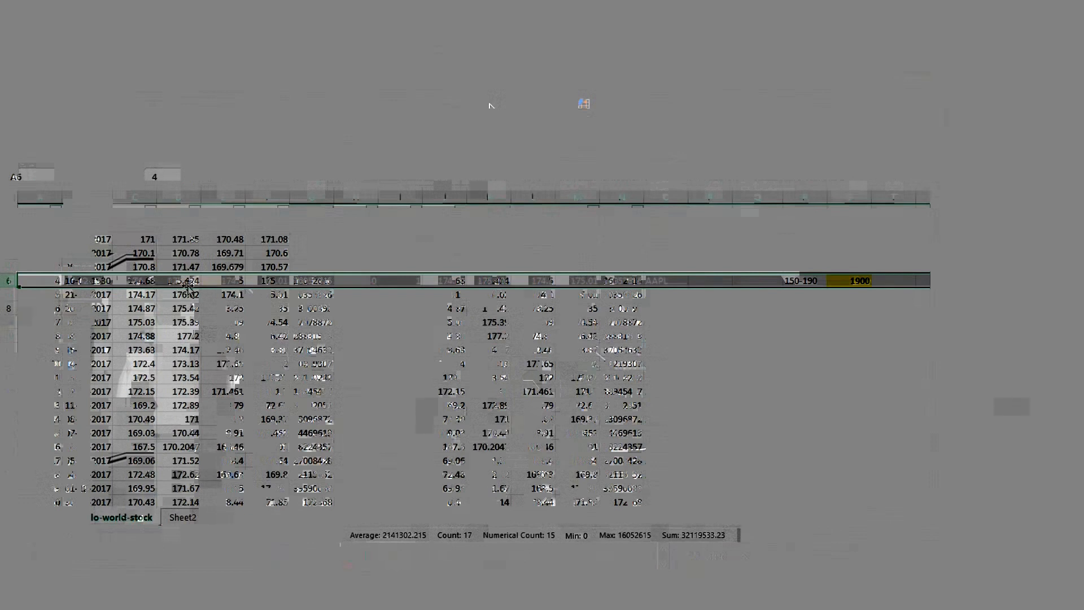
Change the year of the date in B6 to 2017 and save the workbook.
left_click(93, 281)
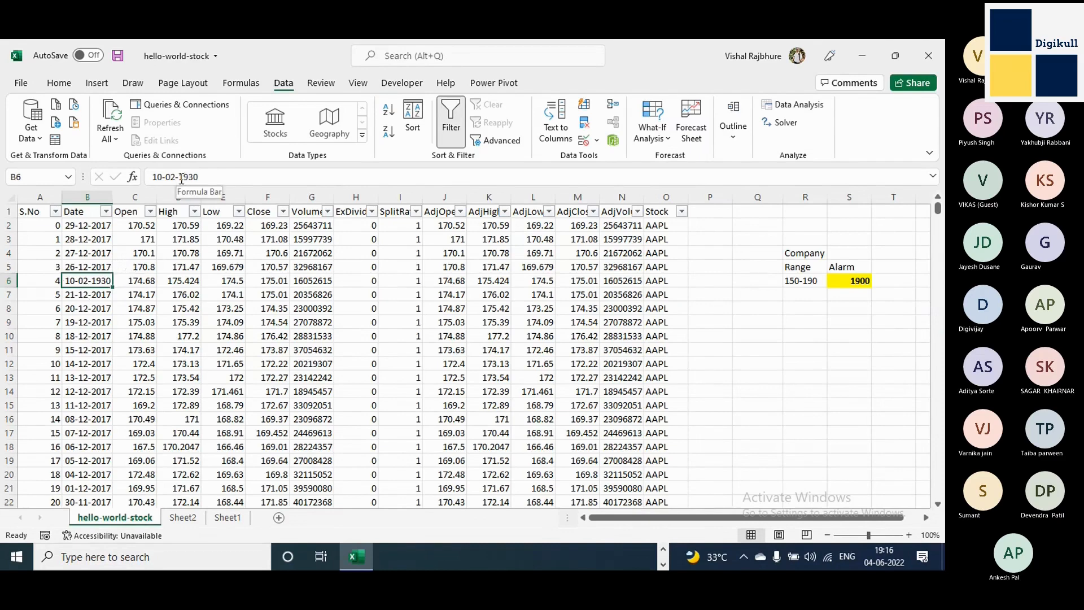
left_click_drag(181, 177, 309, 171)
type("2017")
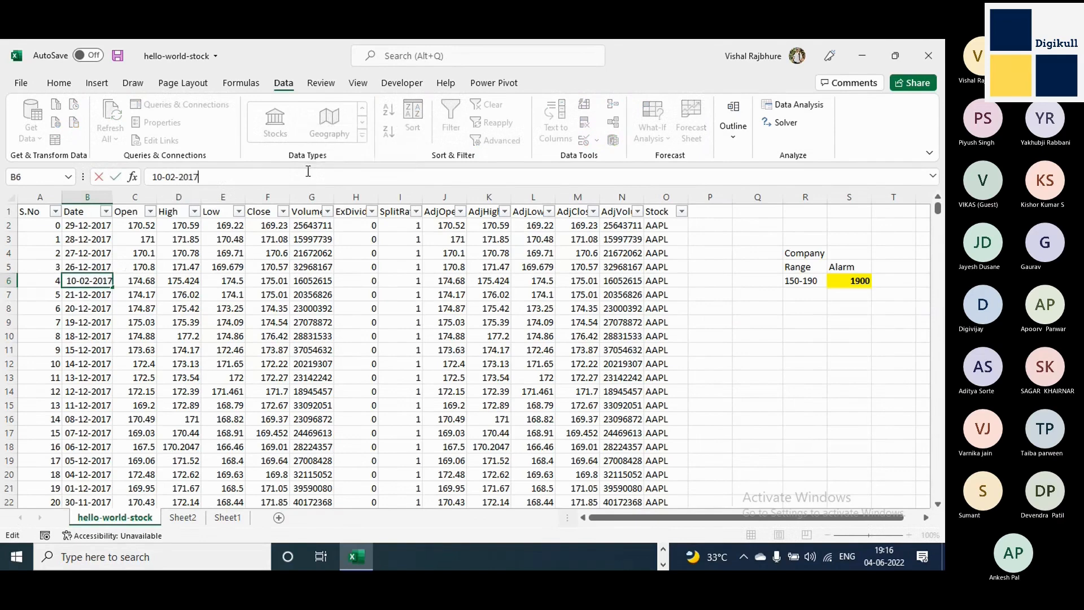
key("Tab")
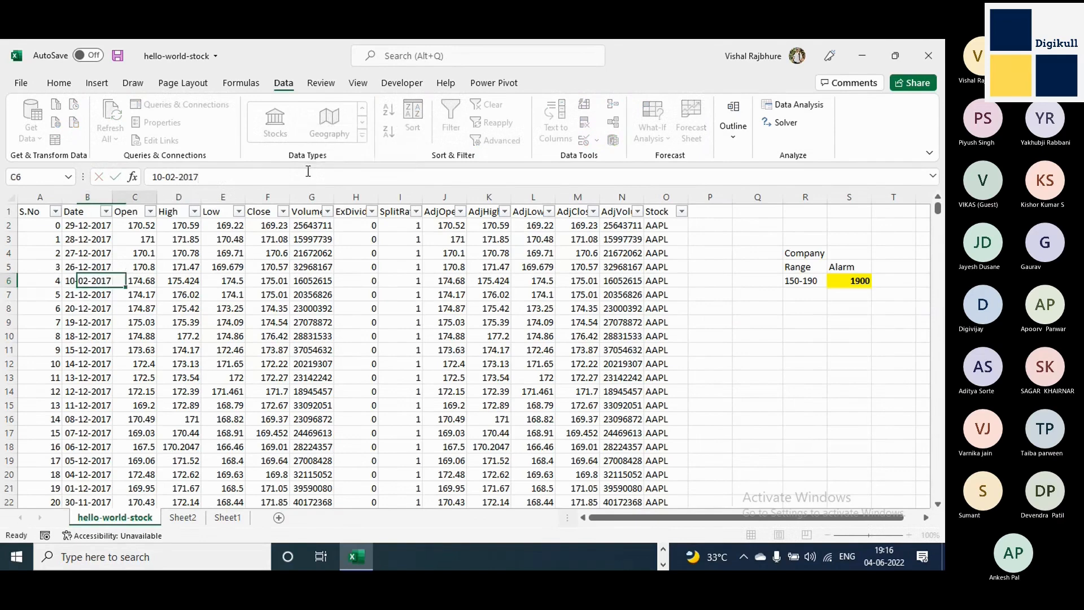
key("ctrl+s")
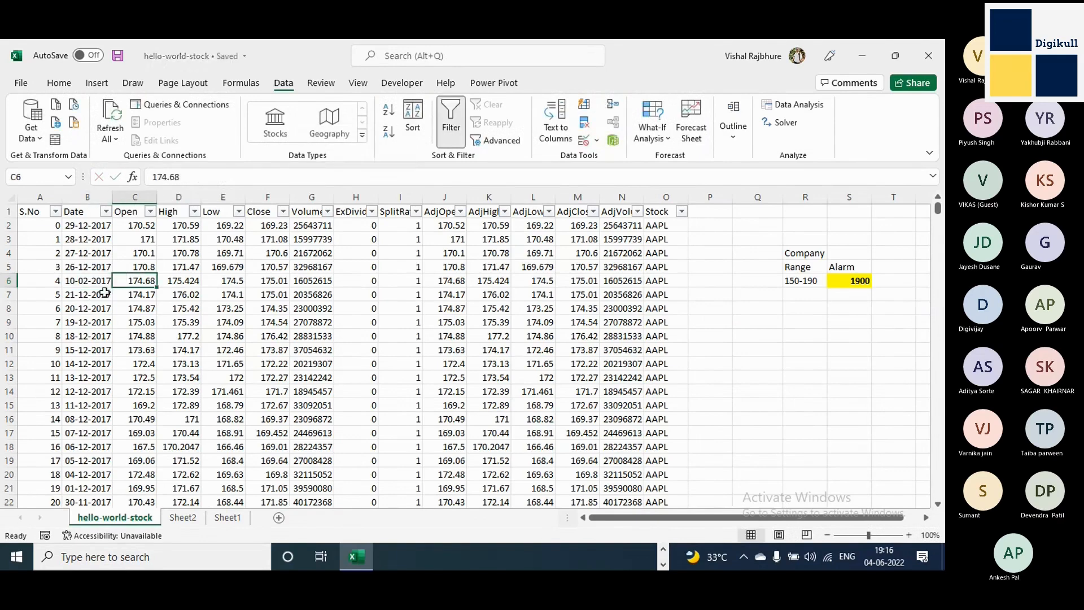
Fill B6 down with the date 26-12-2017 from B5, and also copy B5 and paste it over B6.
left_click(96, 278)
key("ctrl+d")
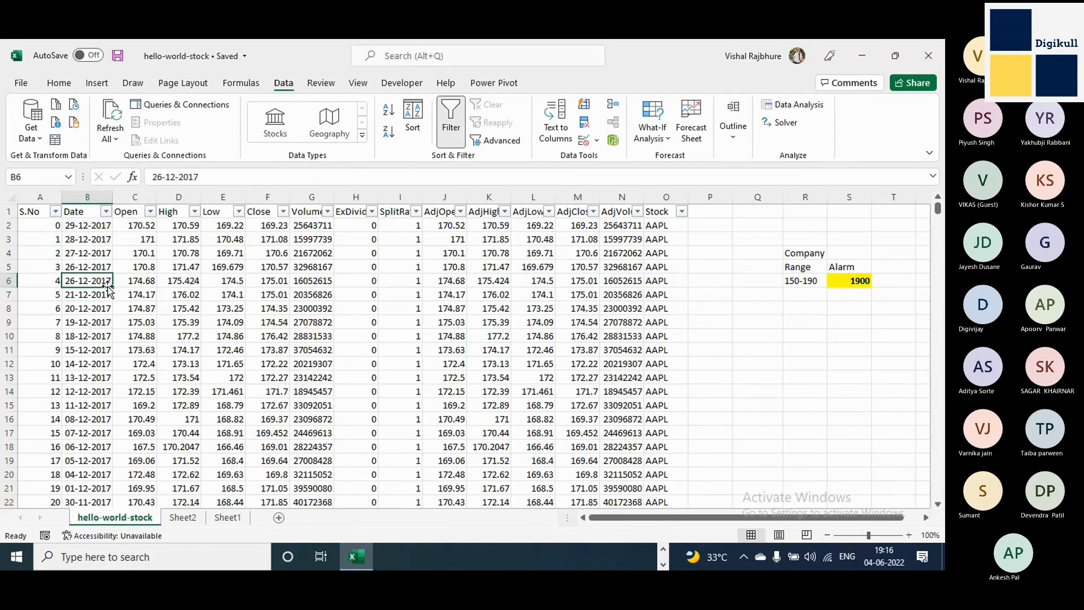
key("Up")
key("ctrl+c")
key("Escape")
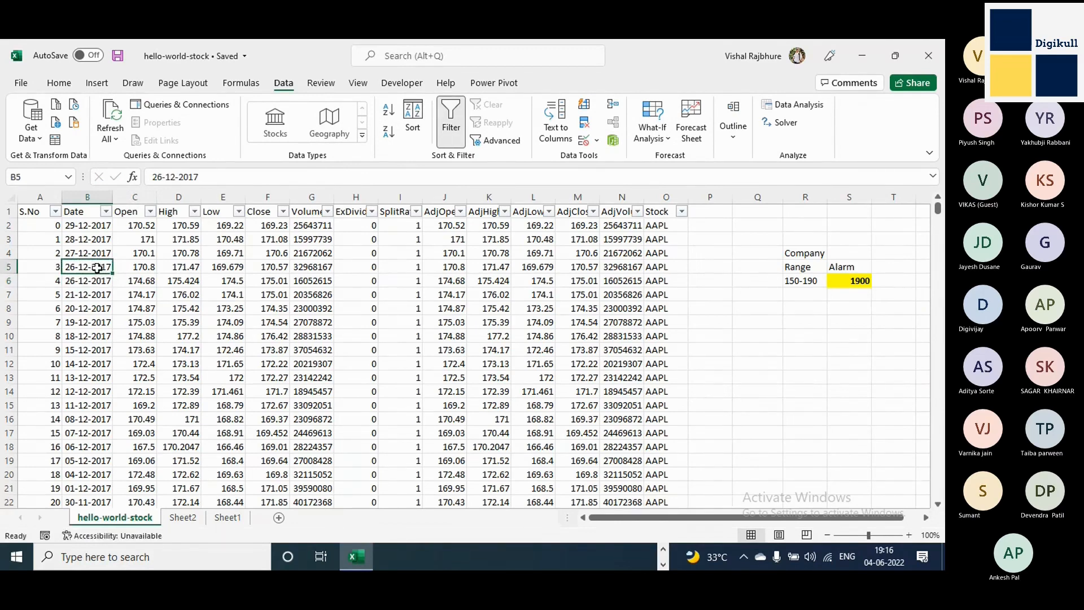
key("ctrl+c")
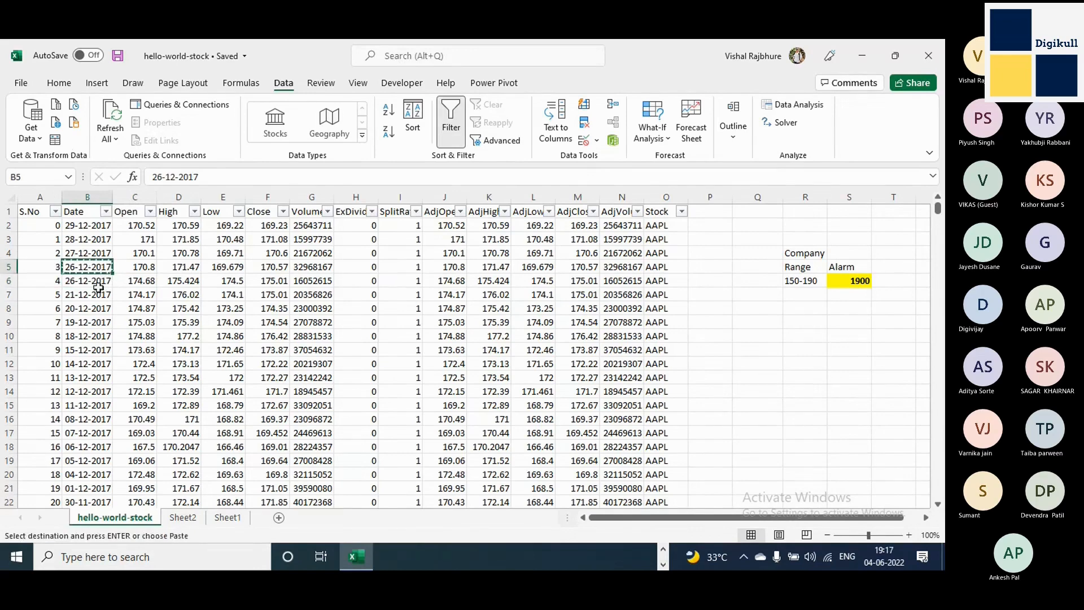
left_click(97, 283)
key("ctrl+v")
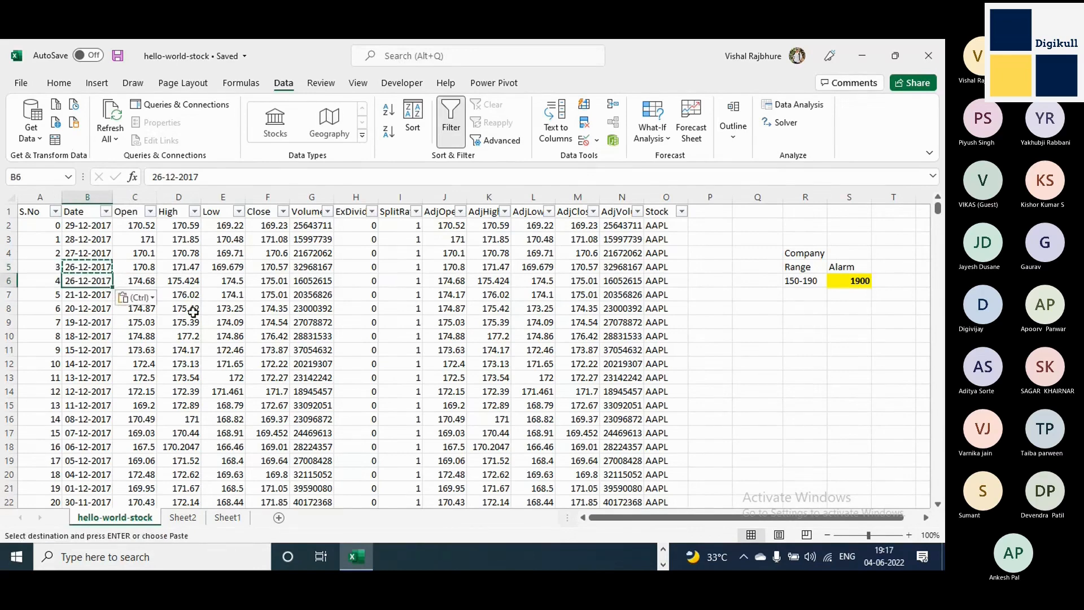
key("Escape")
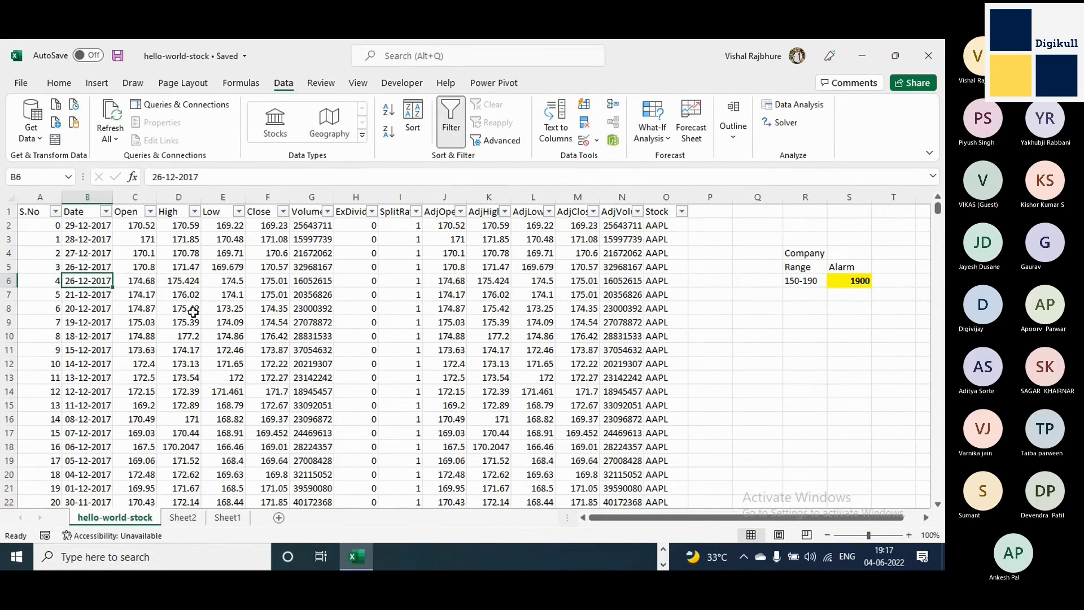
Check the filter lists of the Date and Open columns and close both without filtering.
left_click(106, 211)
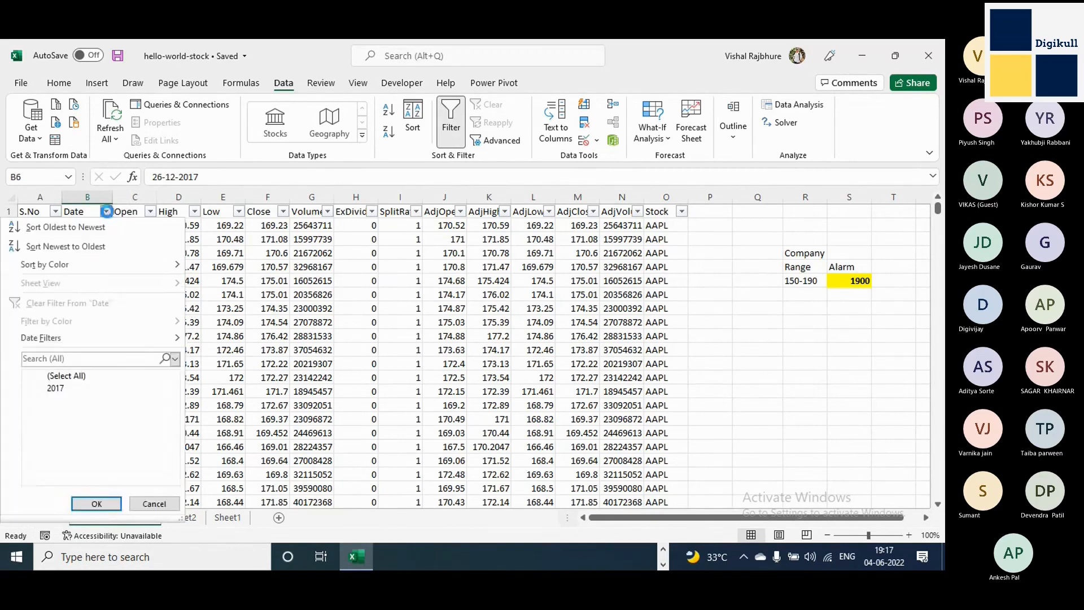
left_click(217, 258)
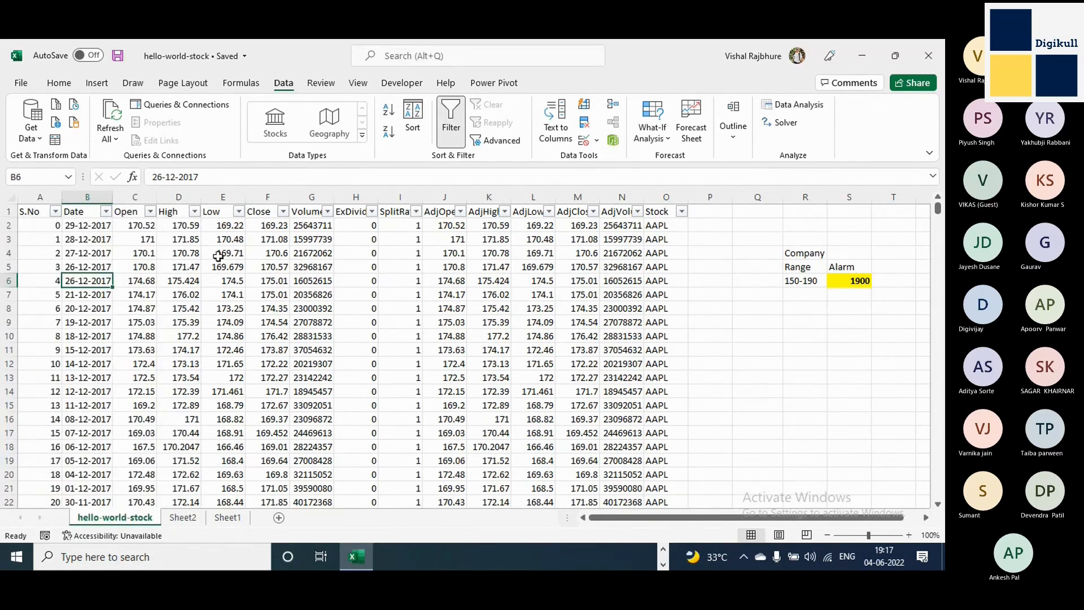
left_click(150, 212)
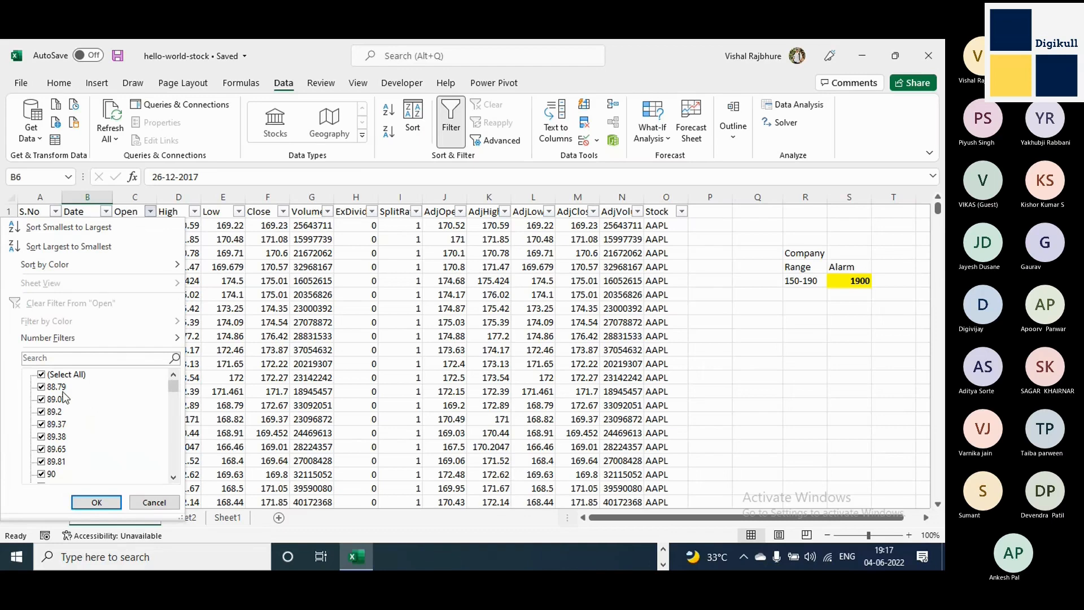
key("Escape")
Select the whole Open column to read its minimum and maximum, and compare them with both ends of its filter list.
left_click(138, 212)
left_click(150, 192)
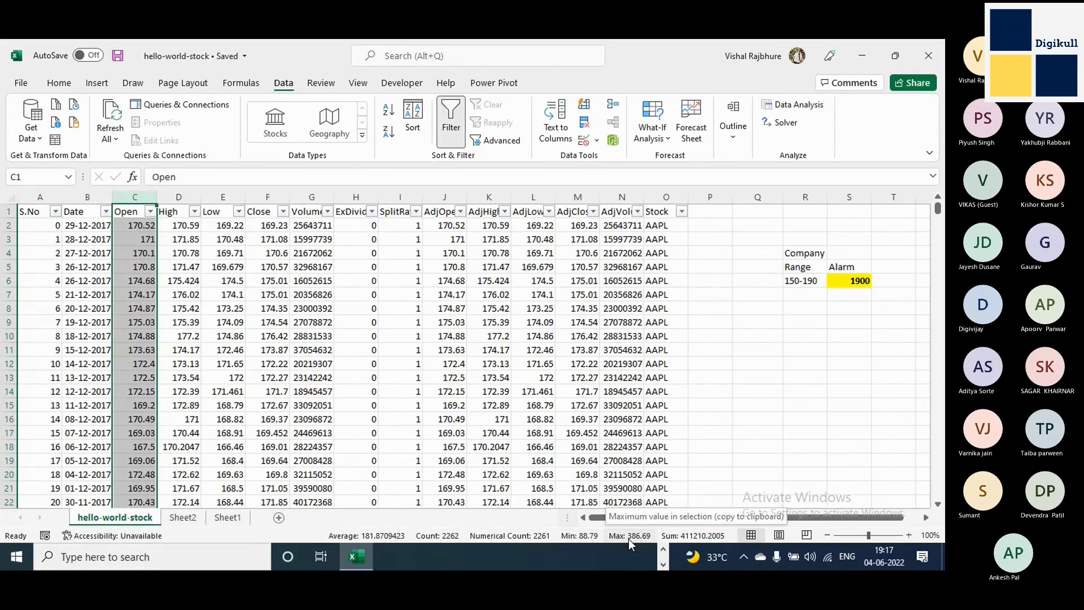
left_click(150, 211)
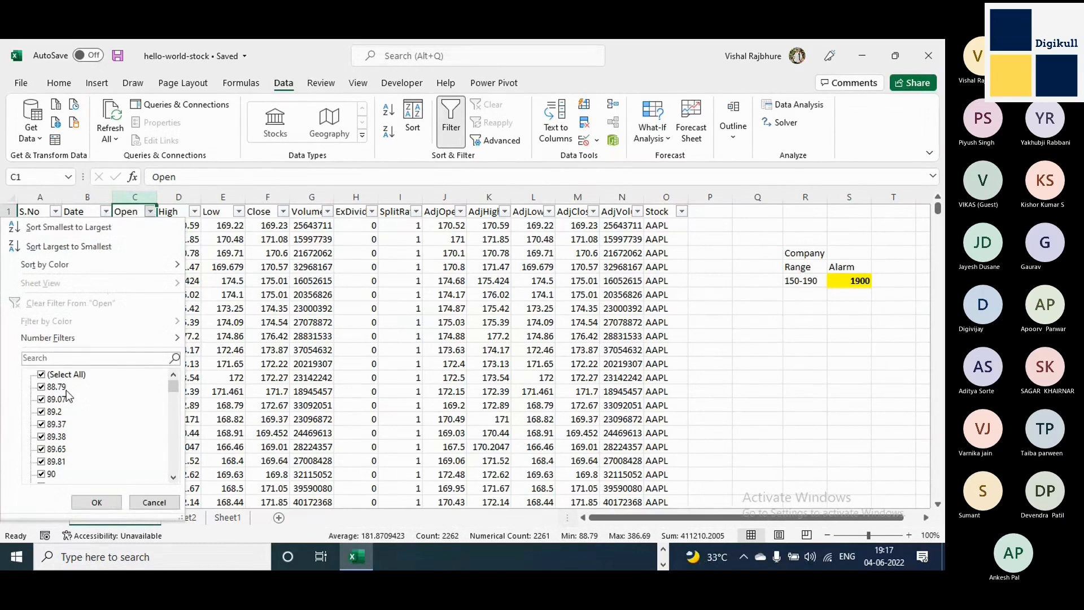
left_click_drag(171, 385, 178, 483)
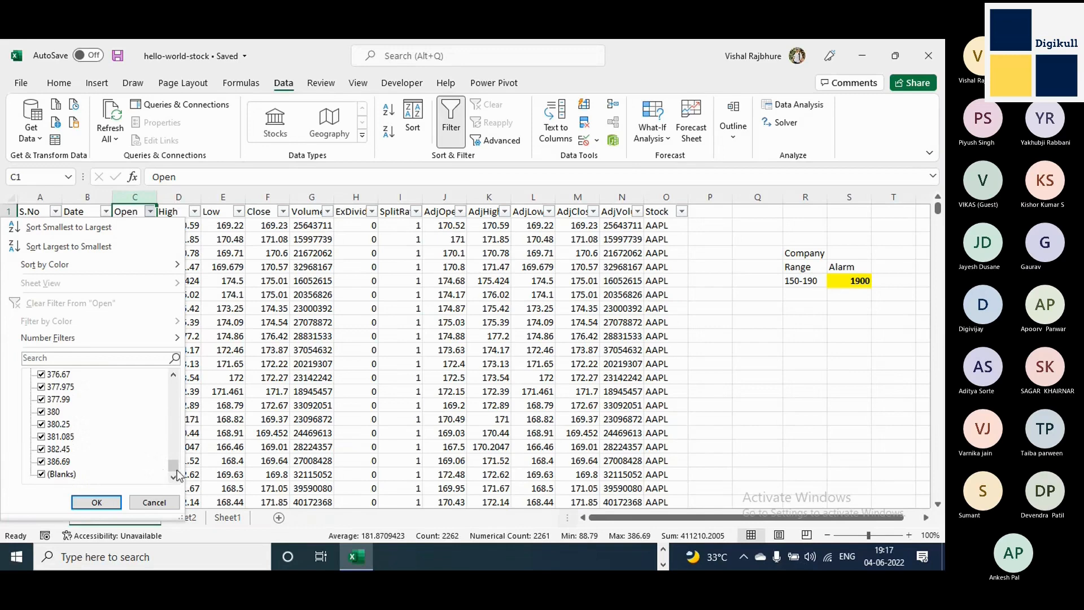
left_click_drag(177, 470, 178, 378)
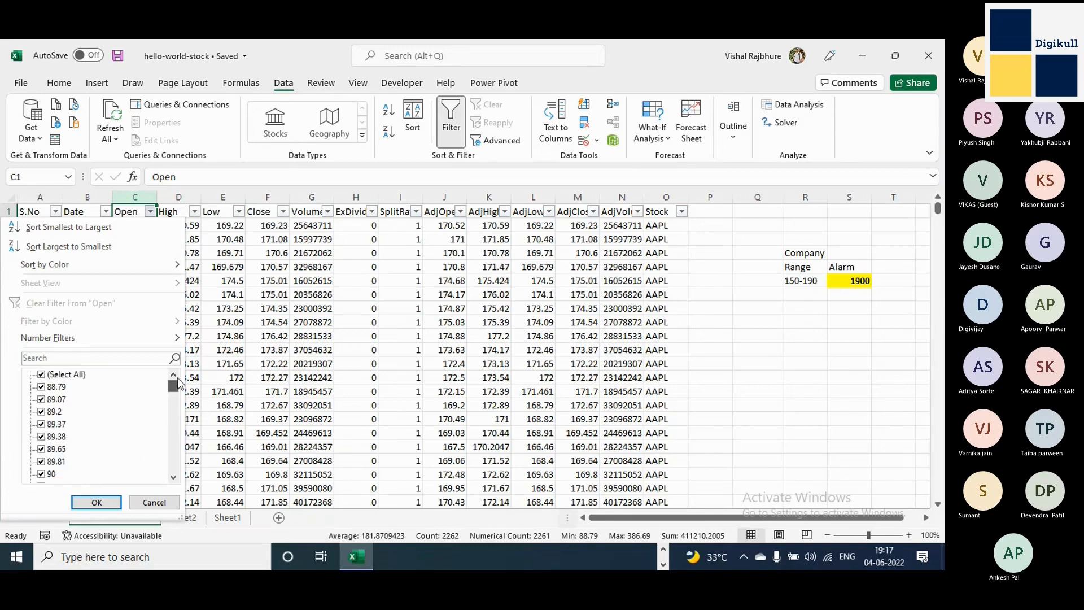
left_click(347, 375)
Store the Open value 170.8 in C5 as text by prefixing it with an apostrophe.
left_click(136, 269)
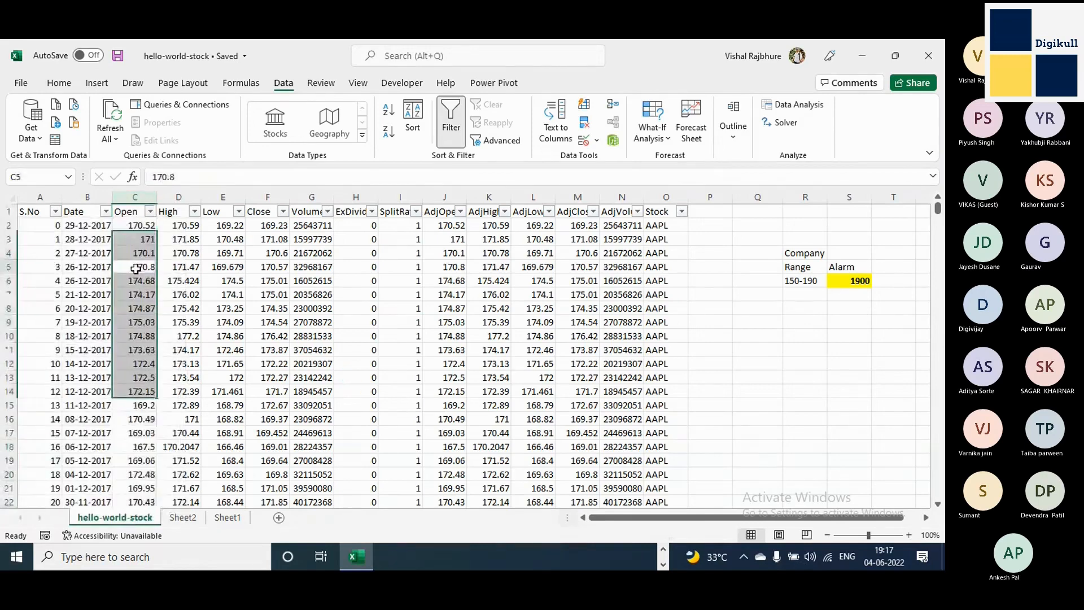
left_click(153, 177)
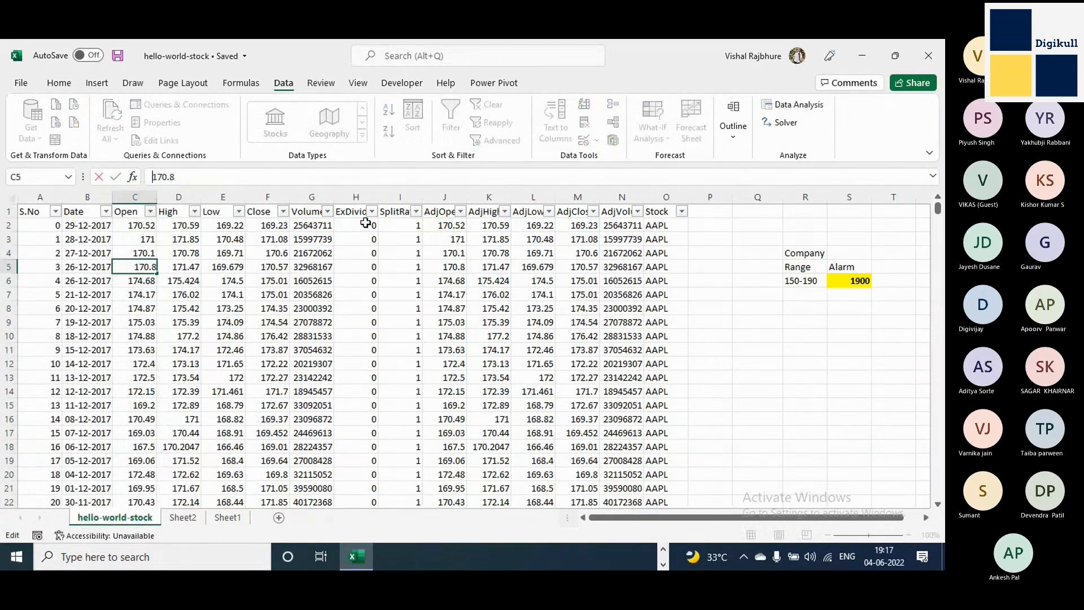
type("'")
key("Return")
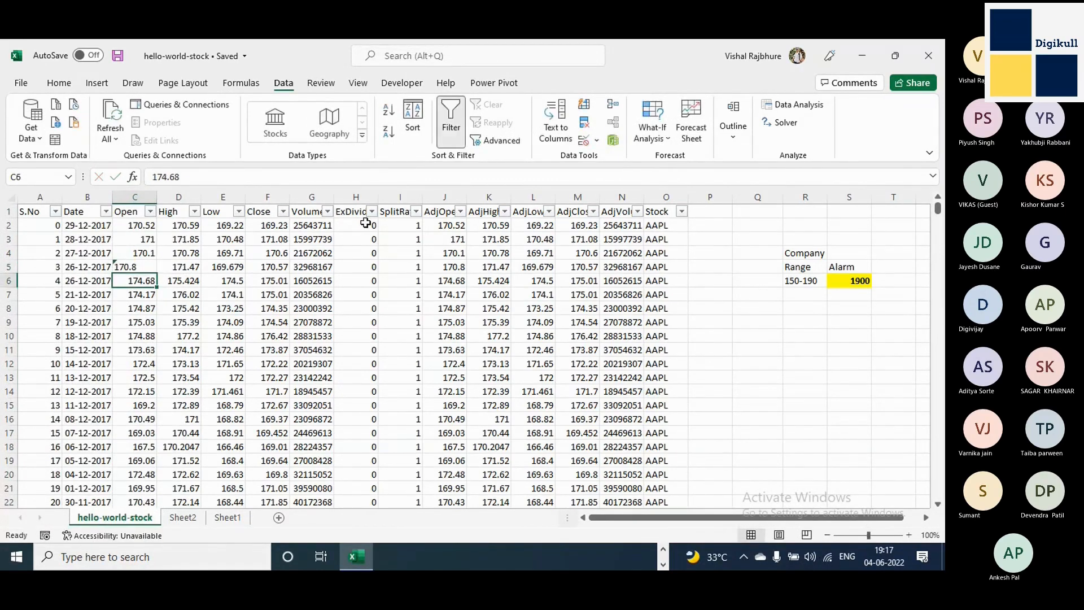
Compare the text value in C5 with the numeric Open values in C2 through C4.
key("Up")
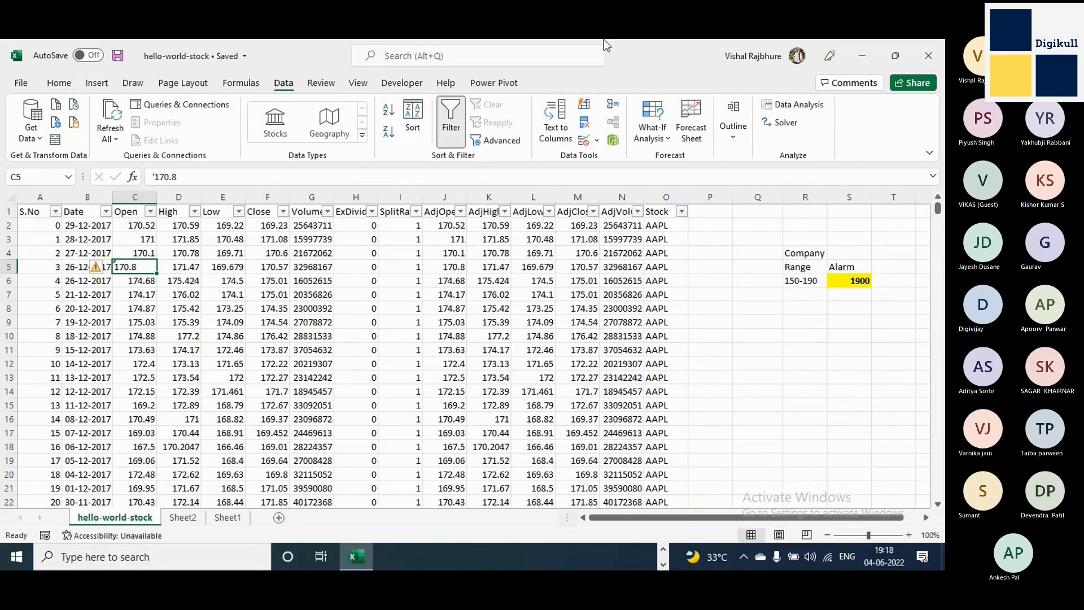
left_click_drag(143, 225, 143, 250)
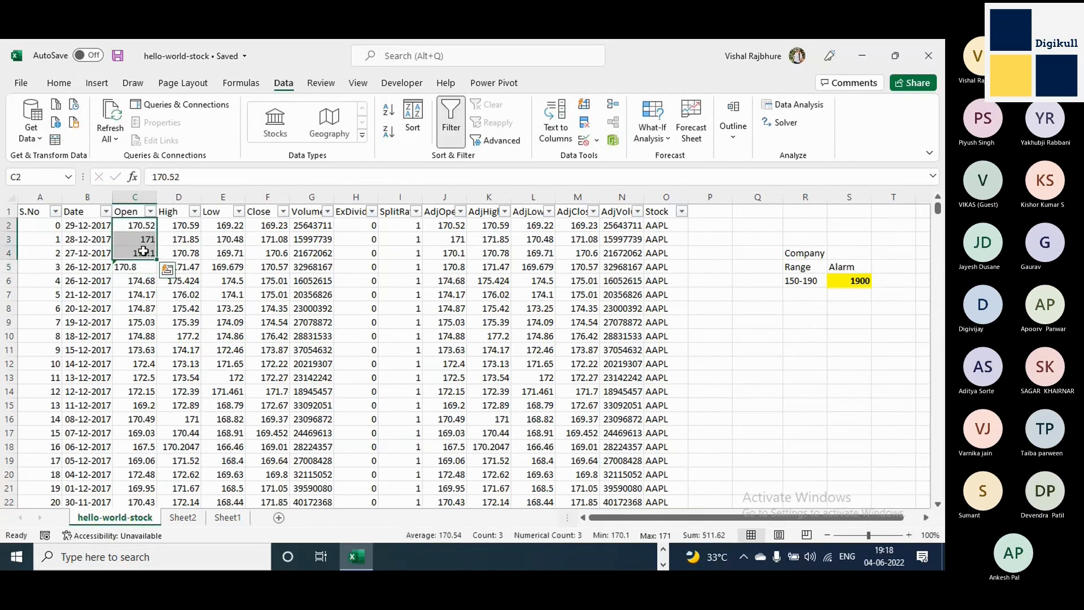
left_click(139, 267)
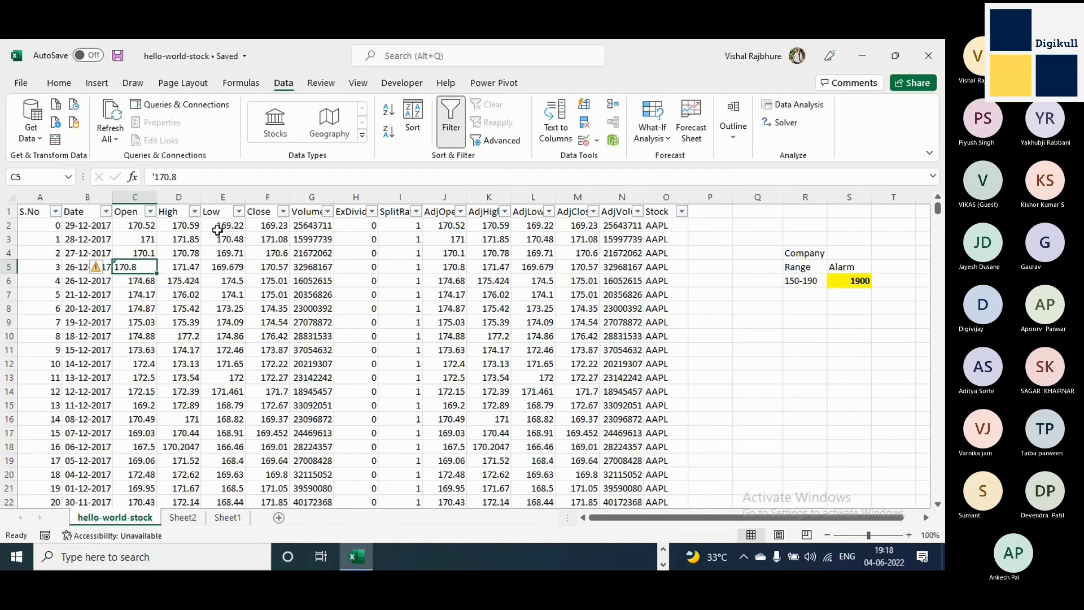
Highlight the numeric values in columns D to G, and enter the sample text ABCD in Q10 and the number 1234 in Q11.
left_click_drag(181, 223, 271, 268)
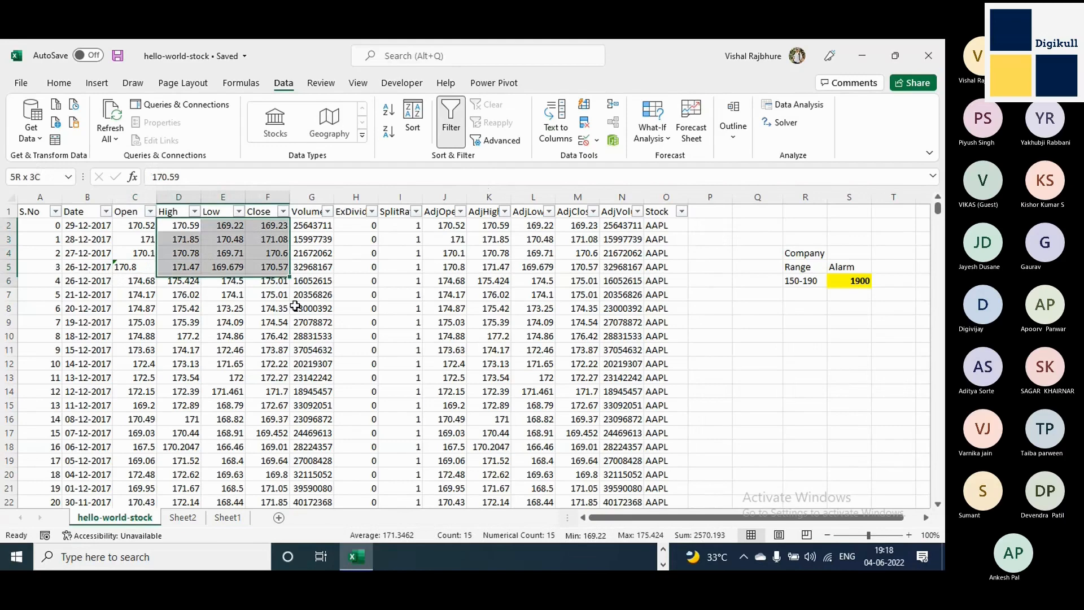
left_click_drag(295, 306, 324, 439)
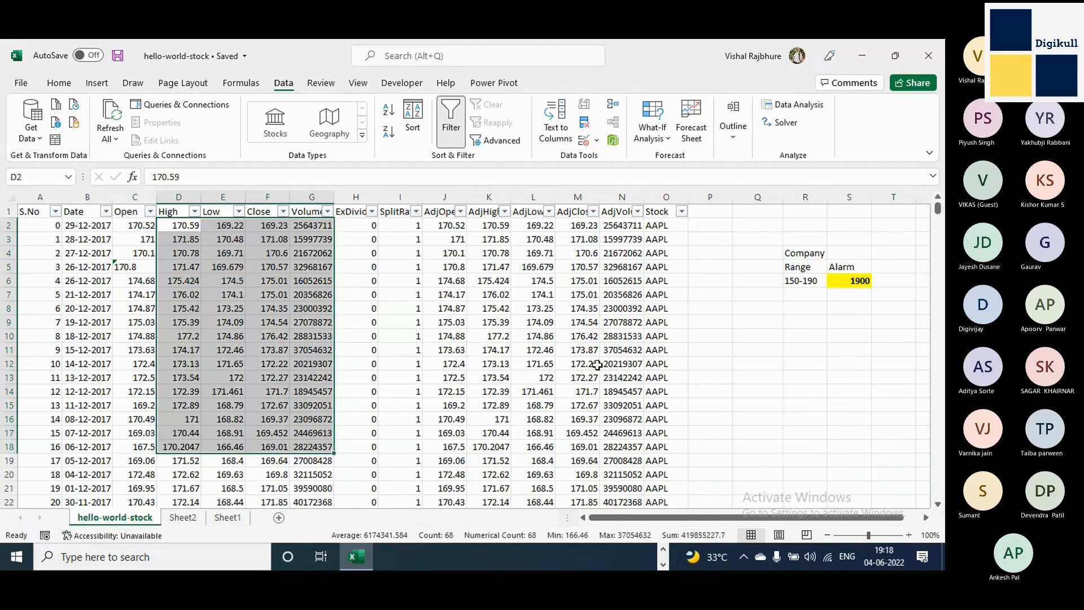
left_click(756, 337)
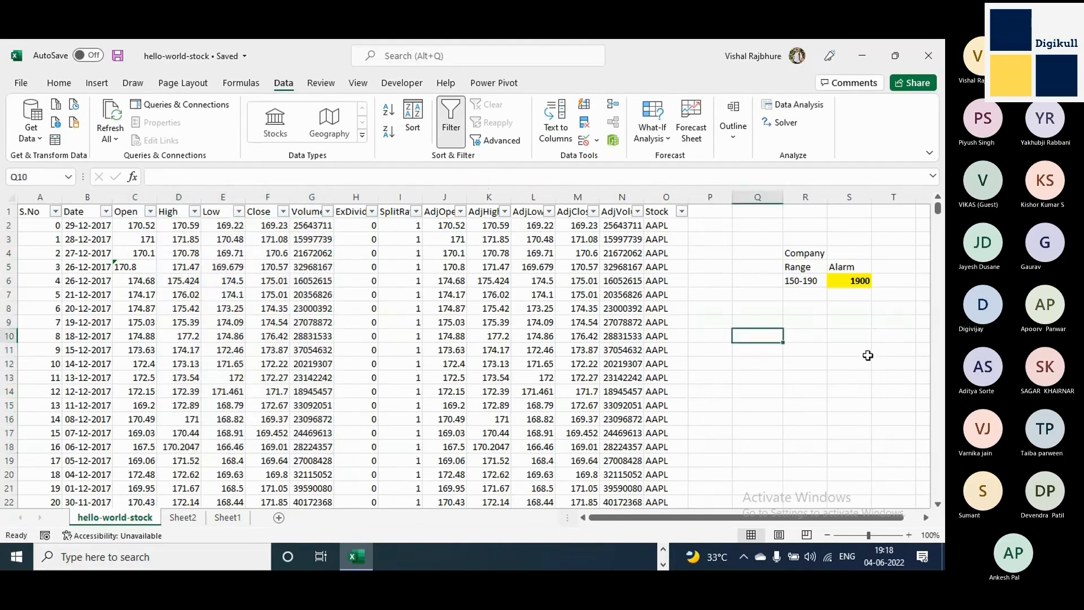
type("A")
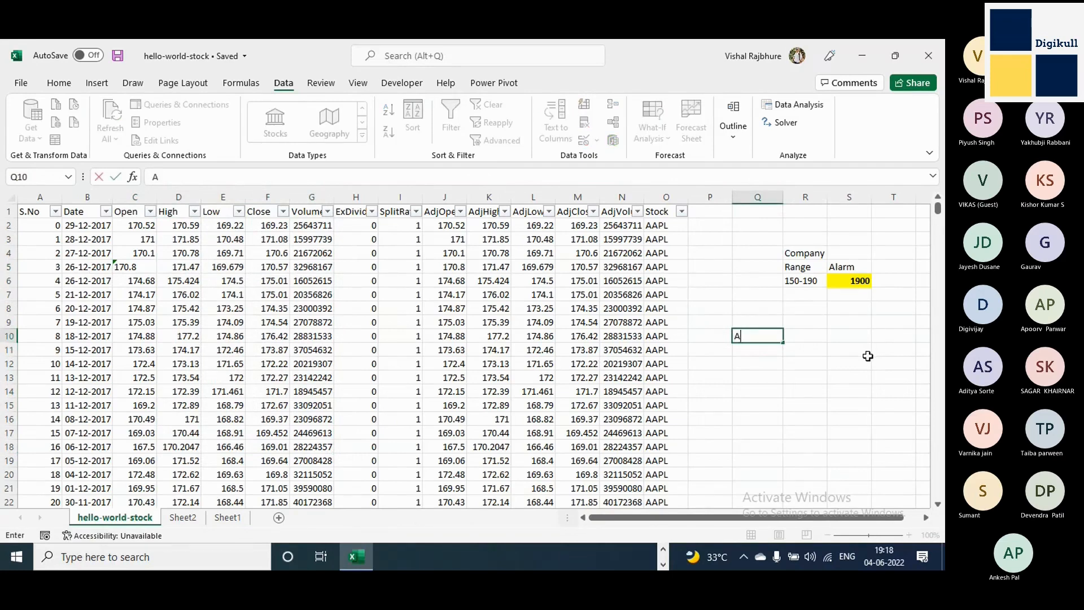
type("BCD")
key("Tab")
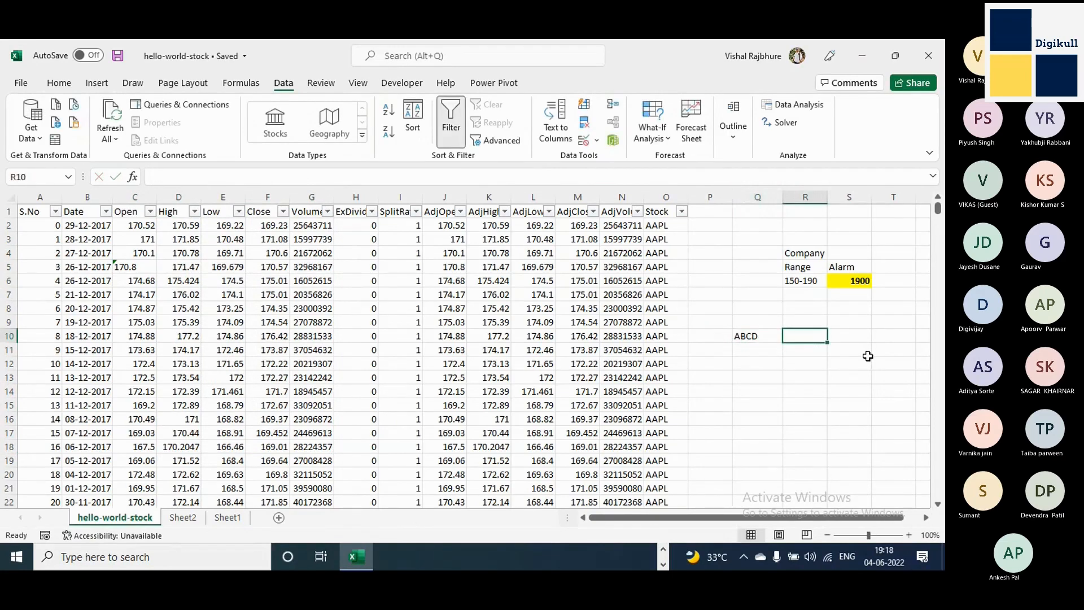
key("Down")
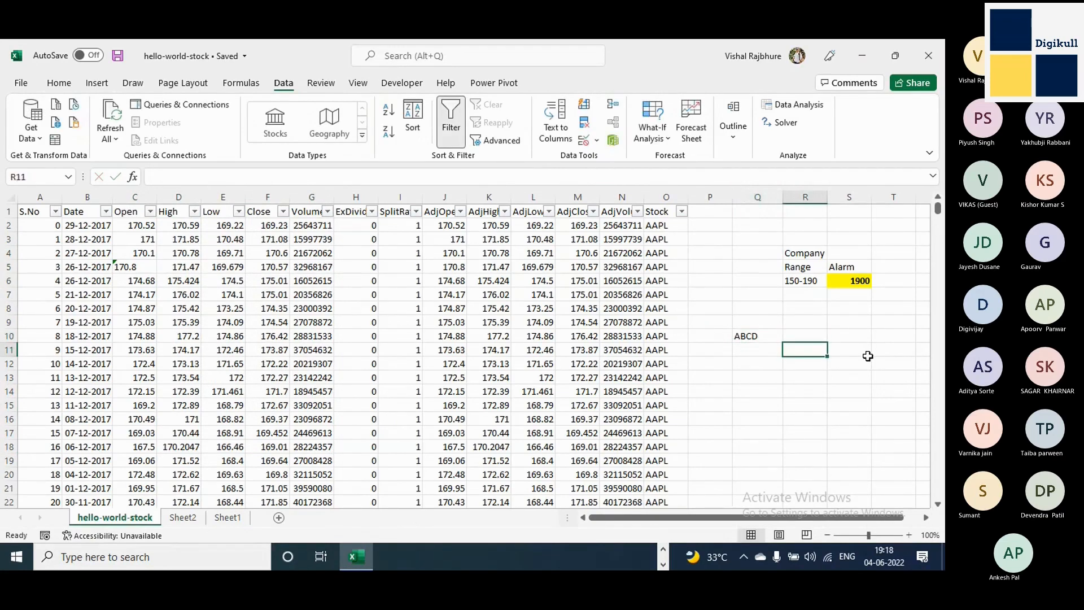
key("Left")
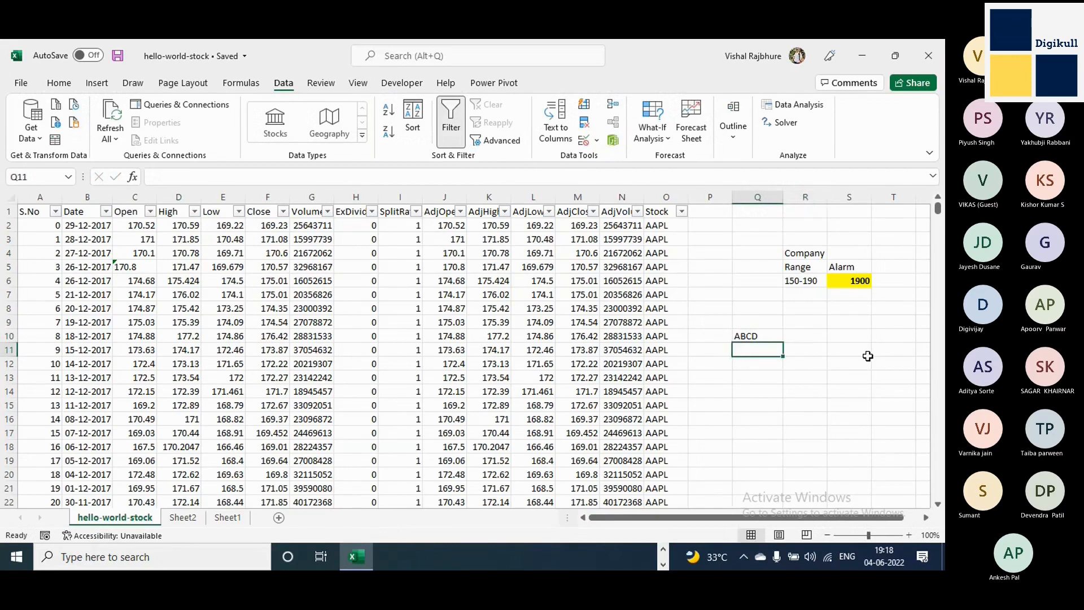
type("1234")
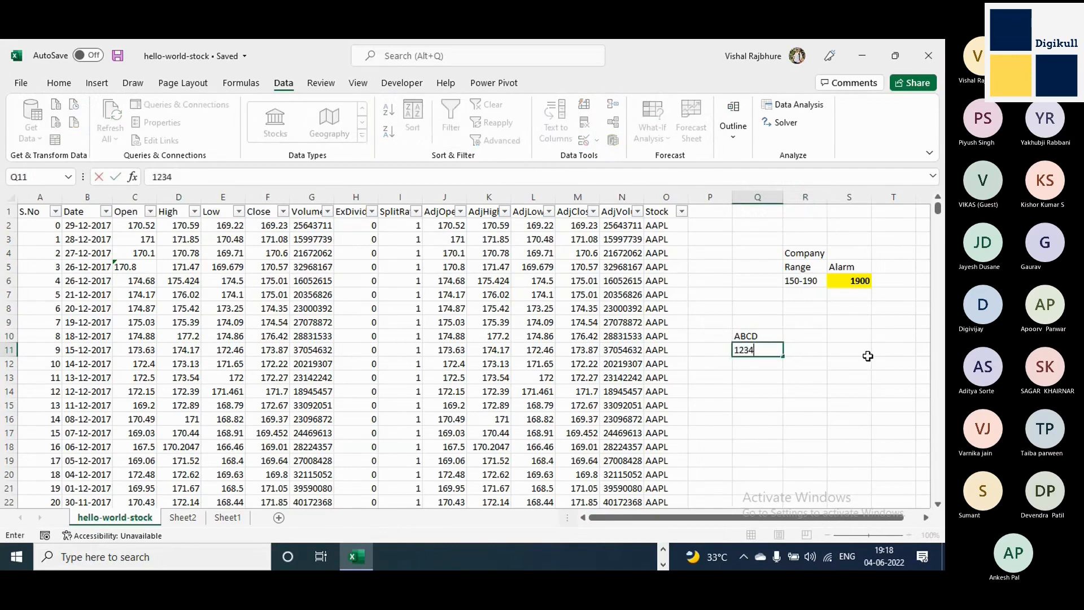
left_click(868, 356)
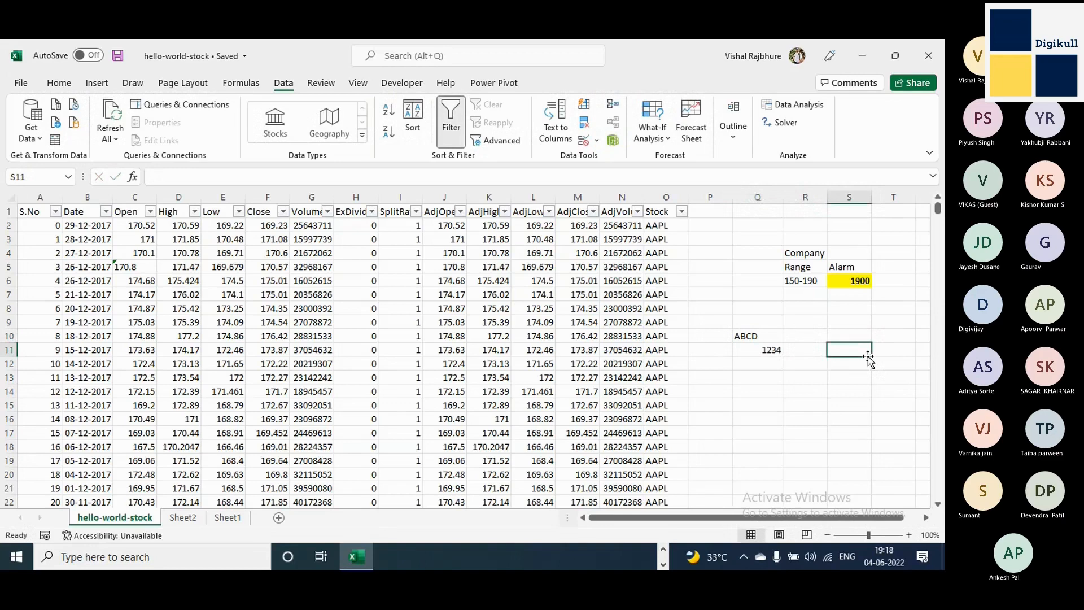
Store the number 1234 in Q11 as text by prefixing it with an apostrophe.
left_click(762, 354)
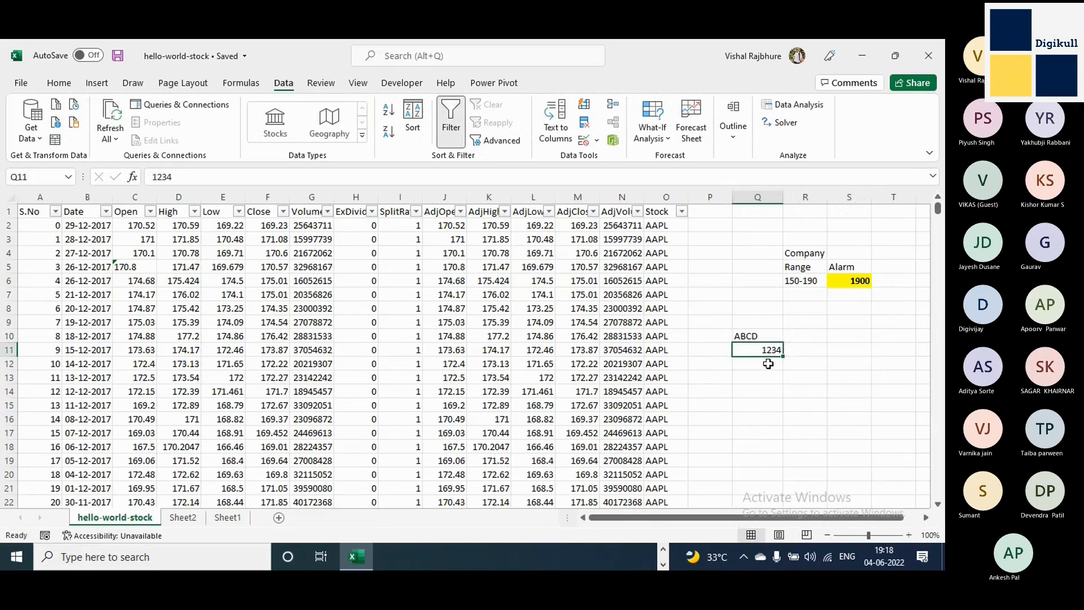
left_click(181, 176)
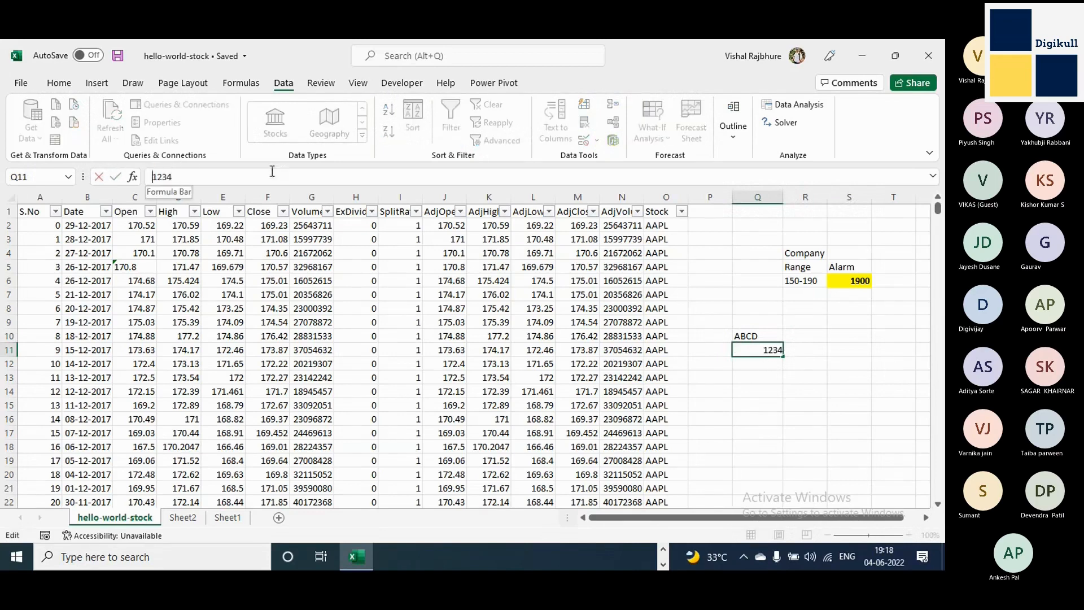
type("'")
key("Return")
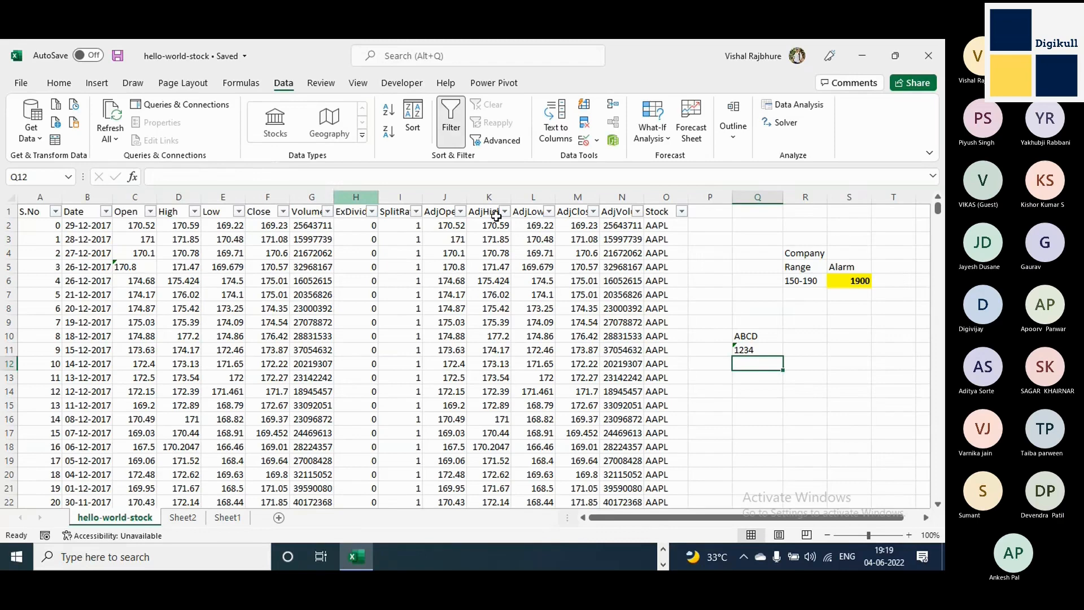
Remove the leading apostrophe from Q11 so that 1234 is a number again.
left_click(751, 350)
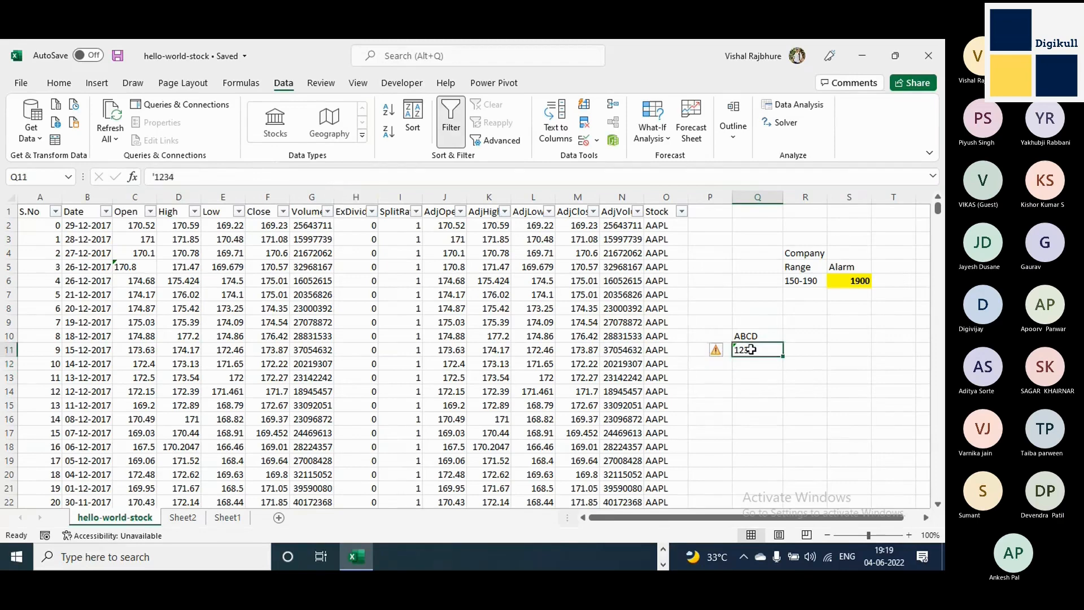
left_click(187, 175)
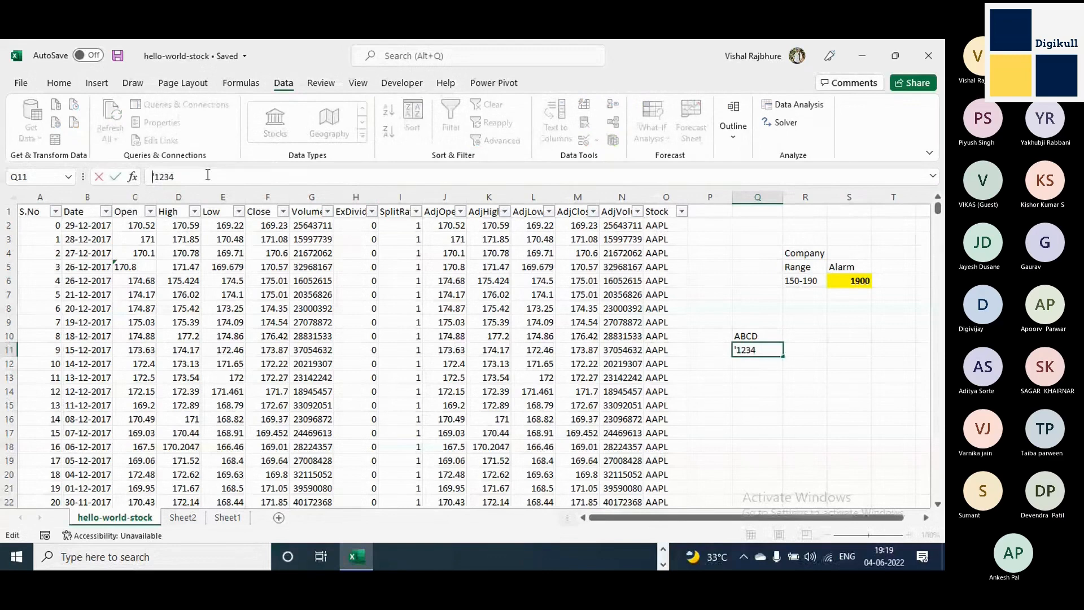
key("Return")
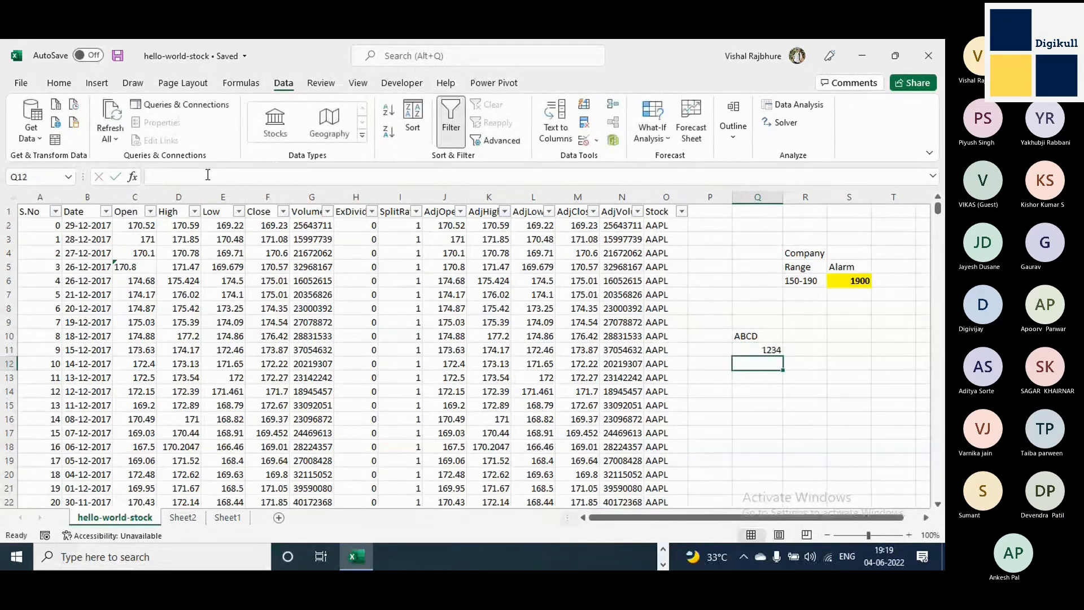
key("Up")
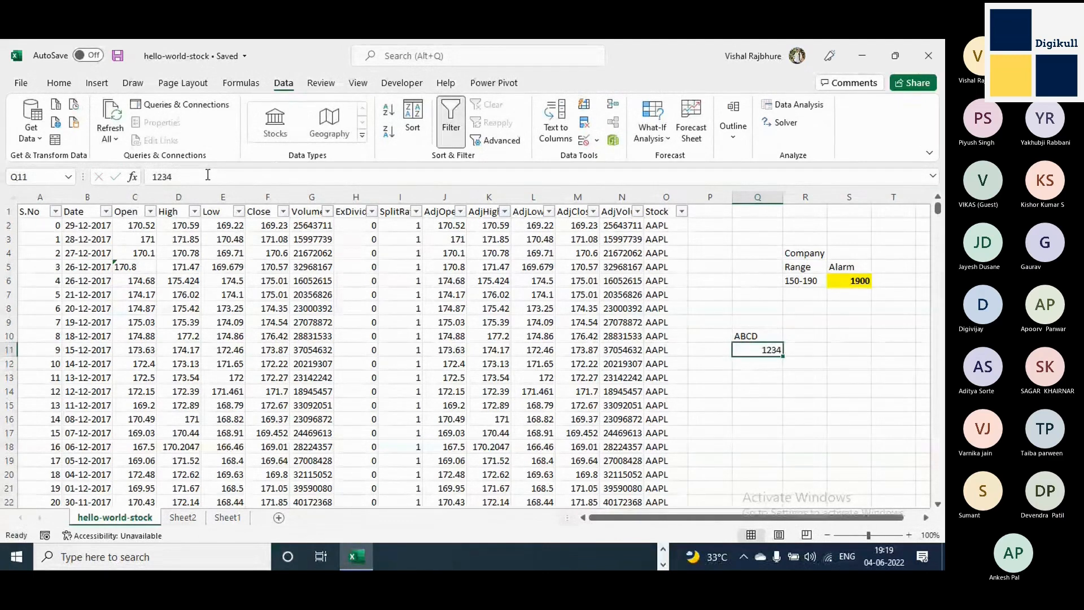
Read the error warning on the text value in C5 and convert that value to a number.
left_click(148, 267)
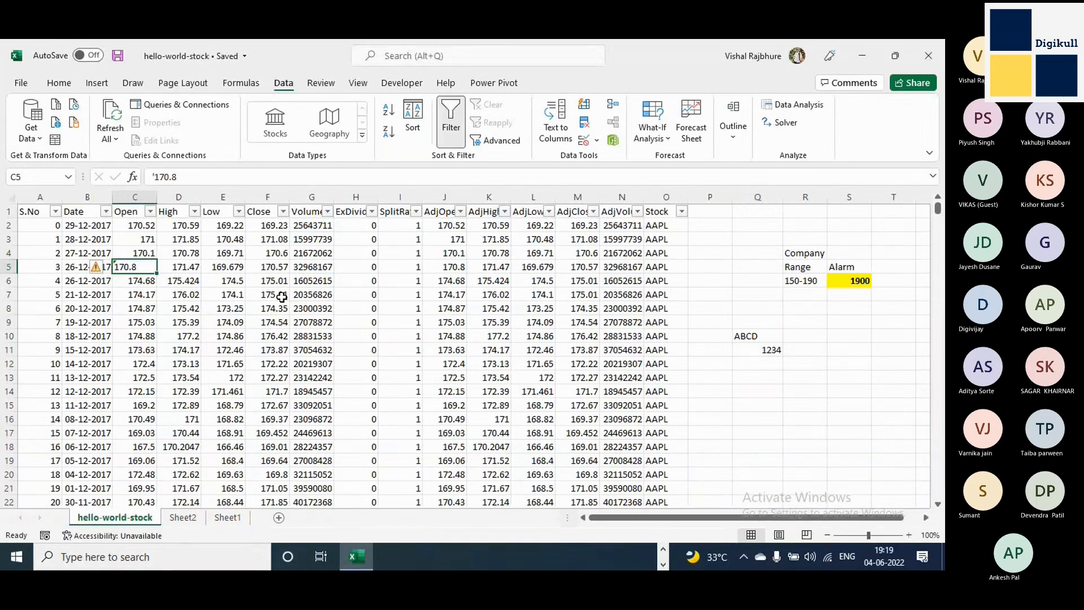
mouse_move(103, 276)
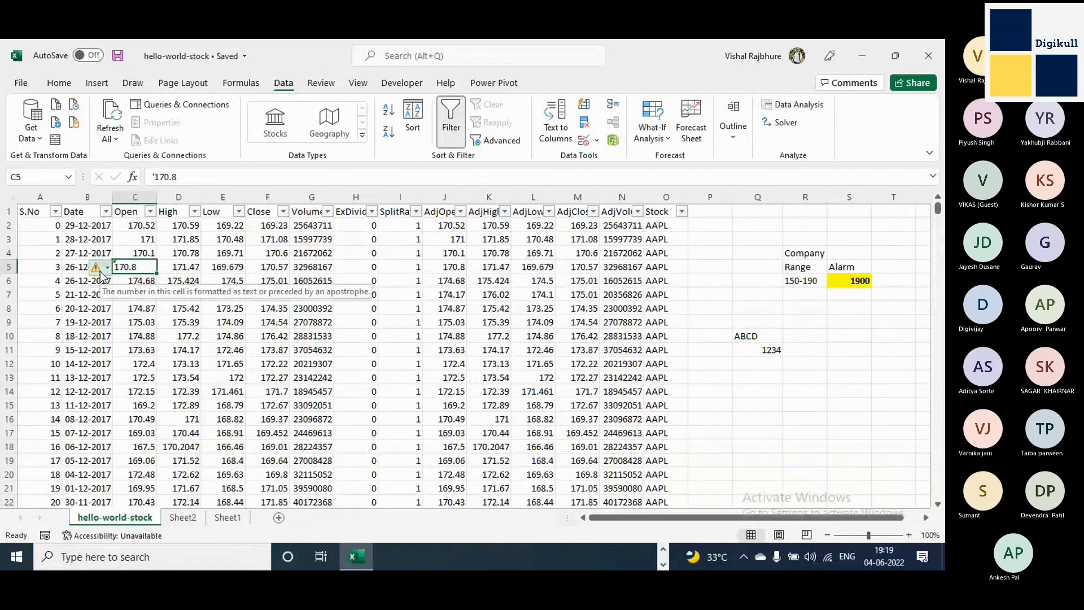
left_click(395, 253)
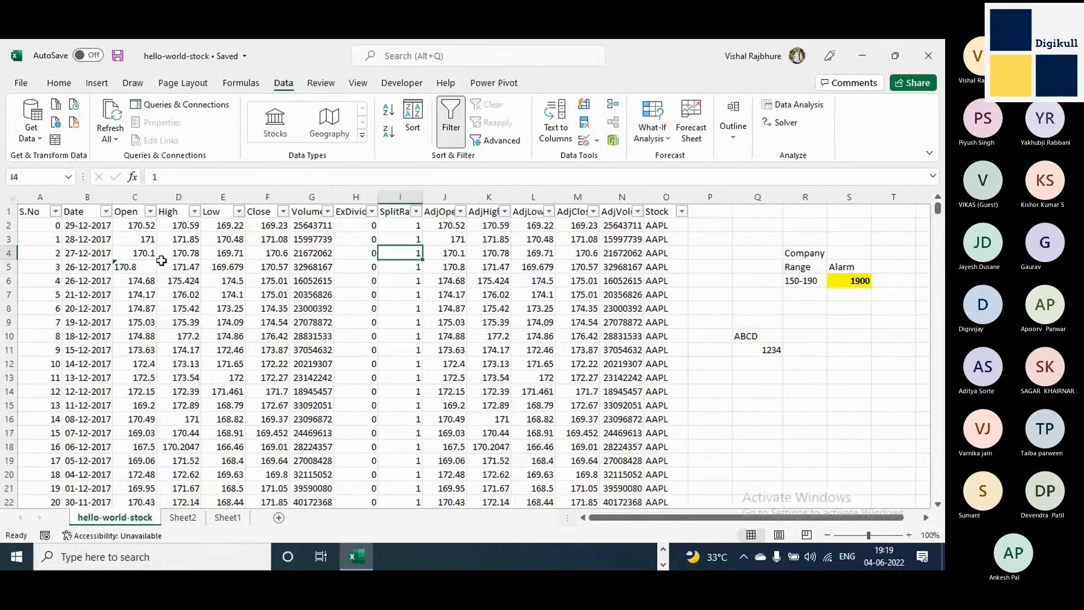
left_click(128, 268)
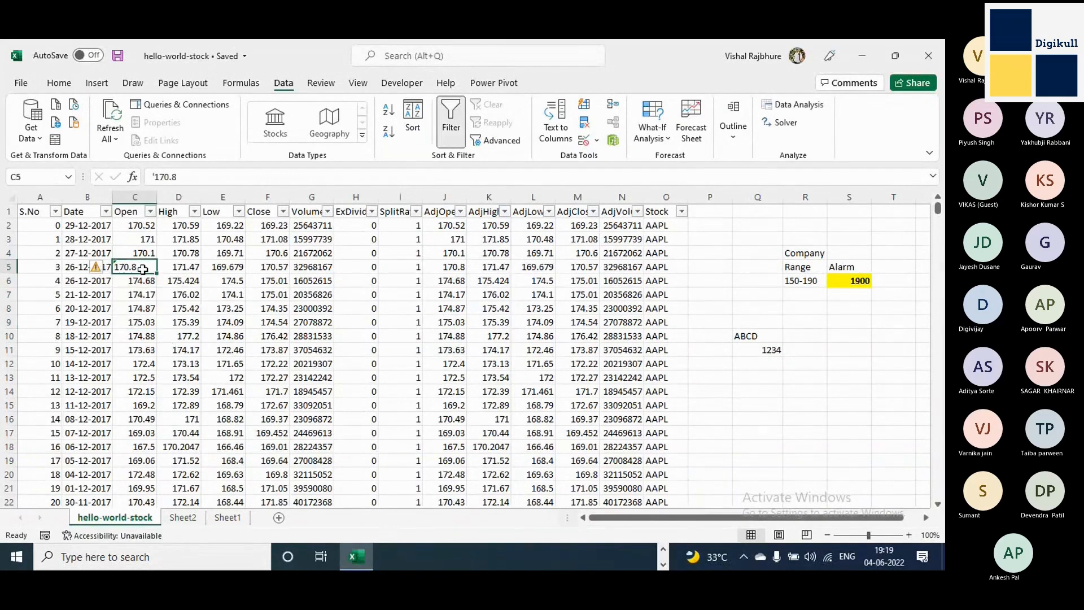
mouse_move(97, 273)
left_click_drag(267, 280, 226, 281)
left_click(127, 270)
left_click(96, 267)
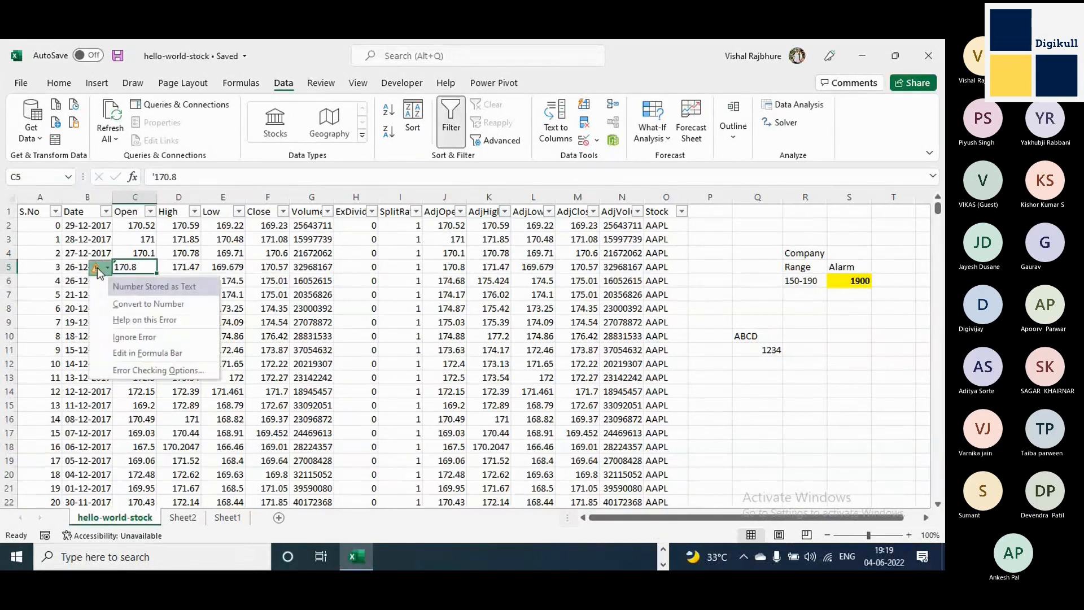
left_click(138, 304)
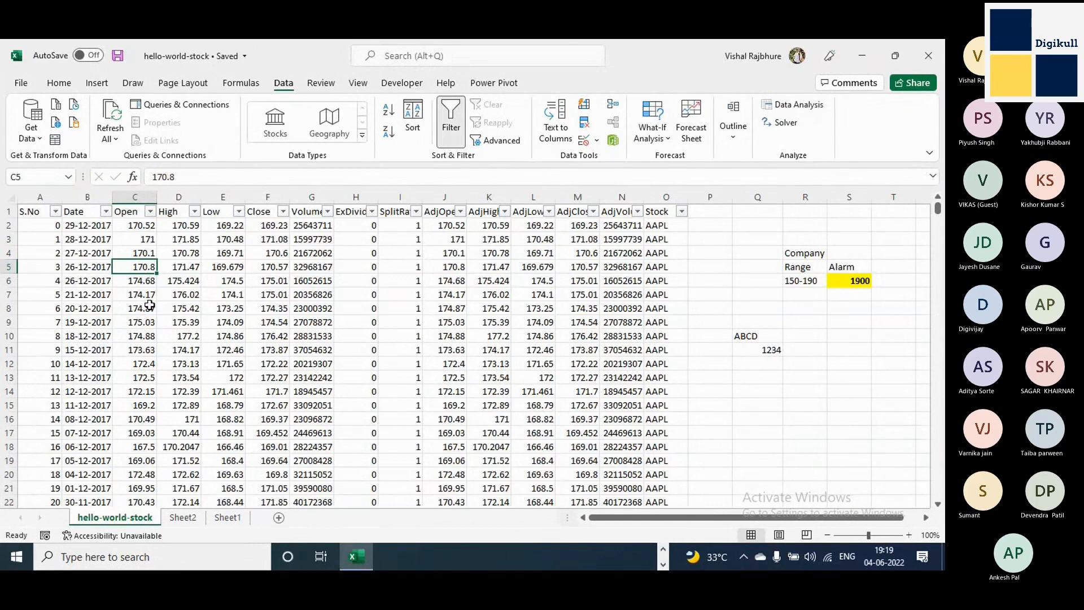
Select the Open values in C6 through C16 to examine their number alignment.
left_click(142, 278)
left_click_drag(145, 419, 141, 281)
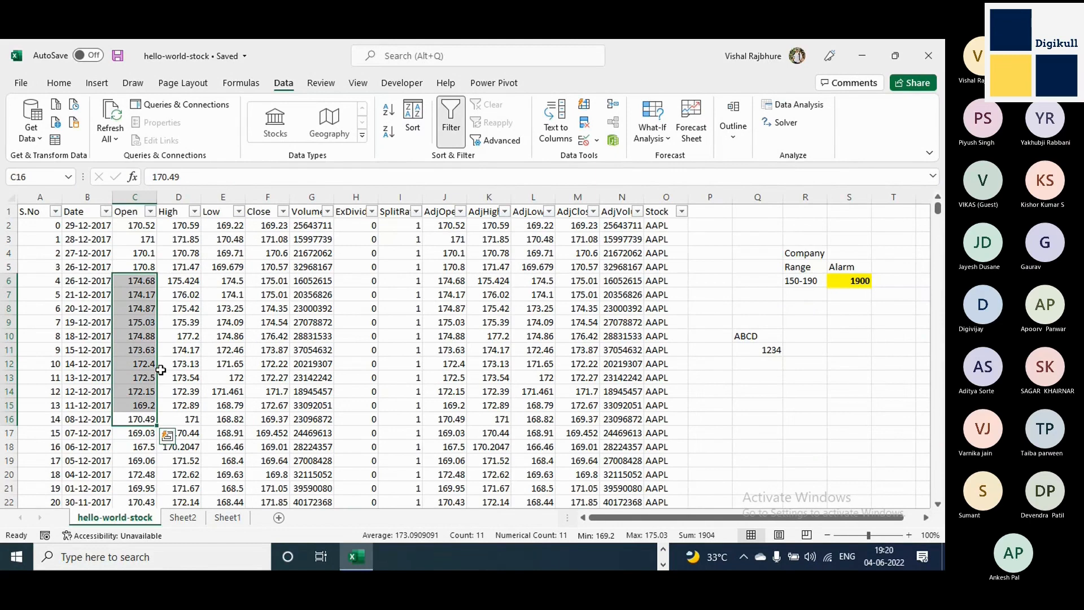
left_click(127, 280)
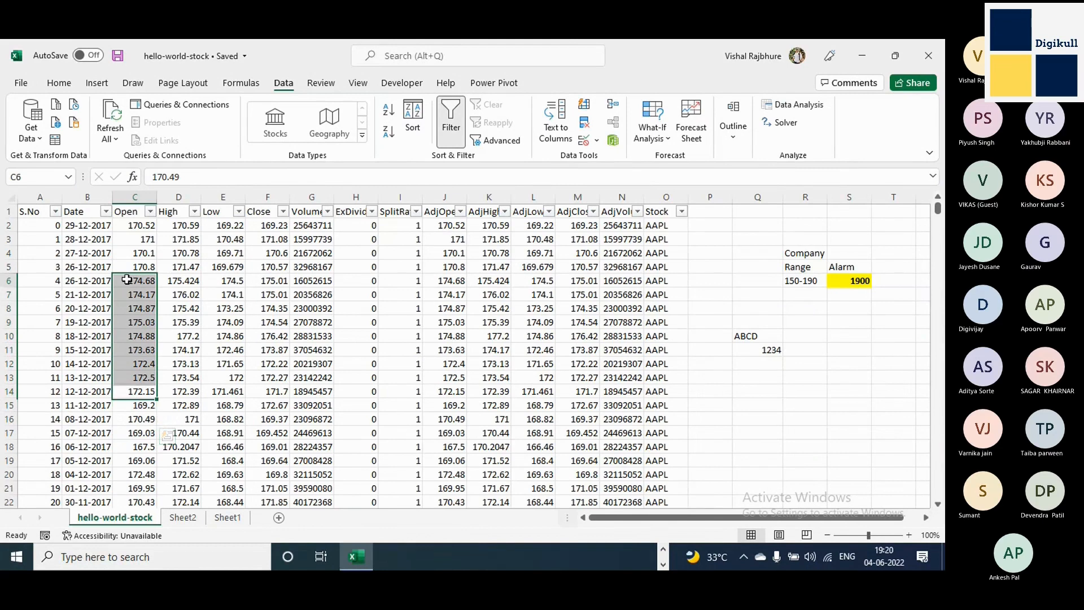
Store the Open value 174.17 in C7 as text by prefixing it with an apostrophe.
left_click(141, 299)
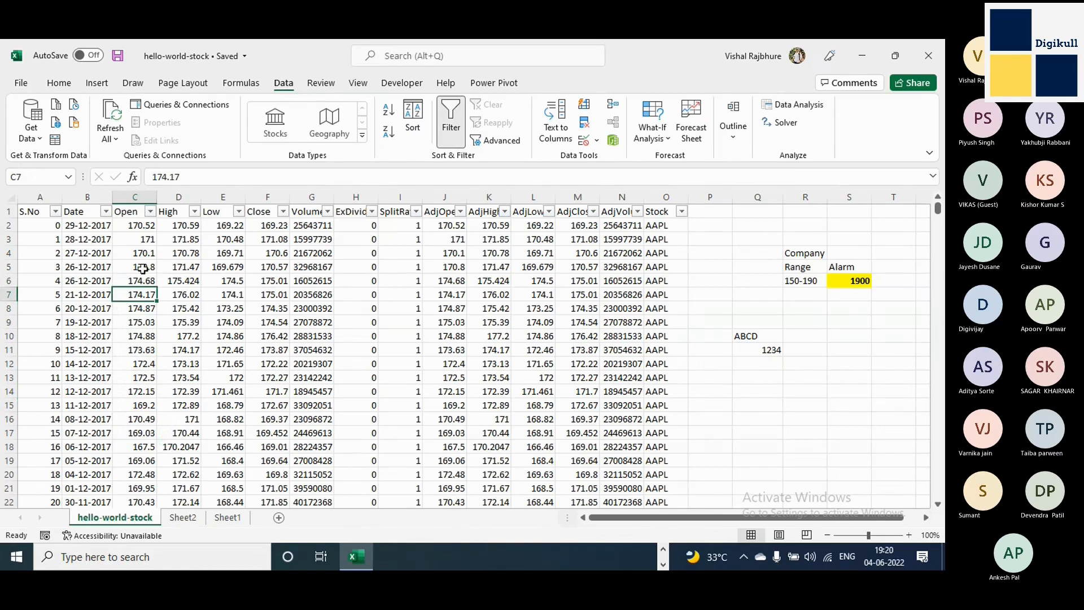
left_click(153, 178)
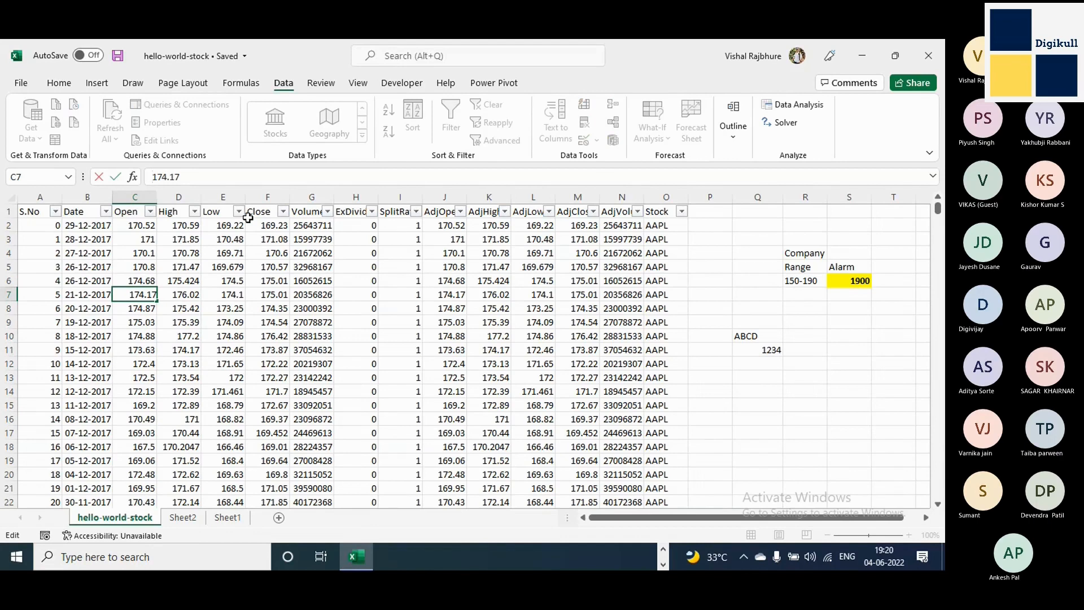
type("'")
key("ctrl+Return")
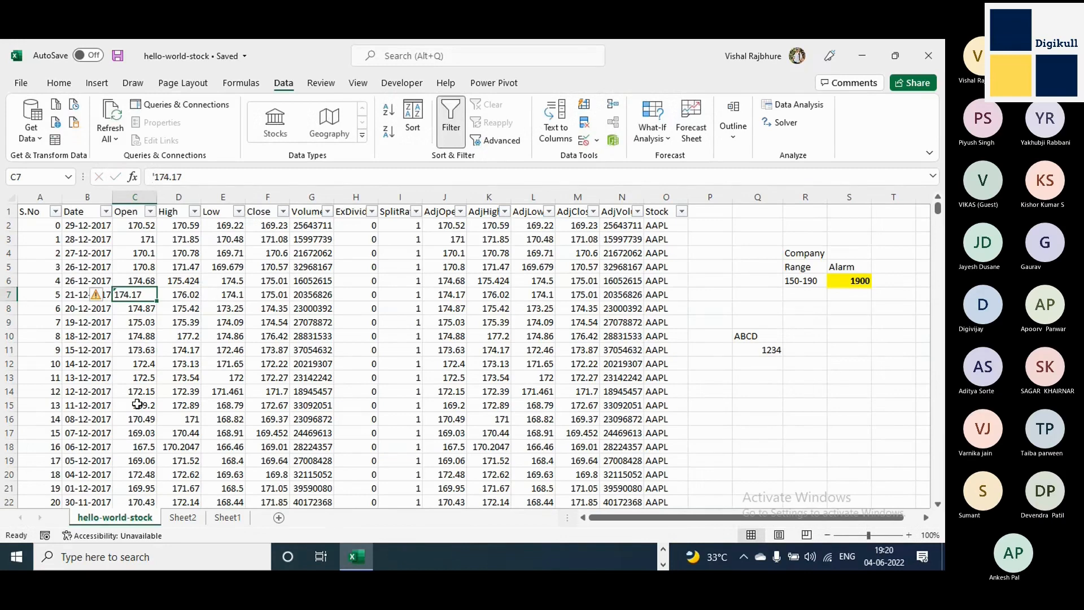
Check the end of the Open column's filter list twice for the number stored as text, closing it without filtering.
left_click(150, 213)
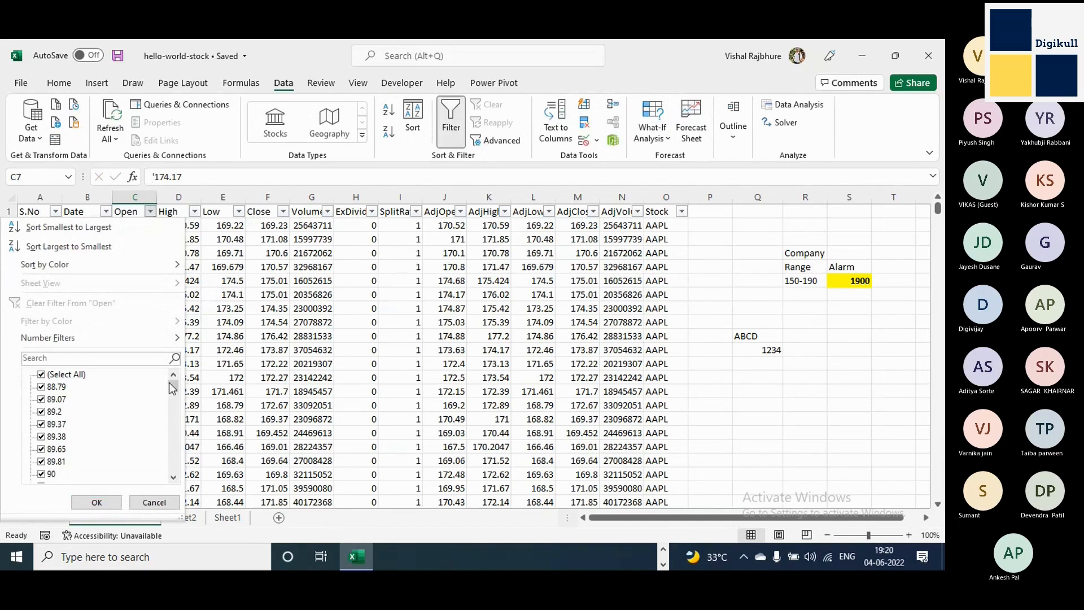
mouse_move(173, 386)
left_mouse_down()
mouse_move(174, 483)
mouse_move(172, 385)
left_mouse_up()
left_click_drag(178, 390, 178, 472)
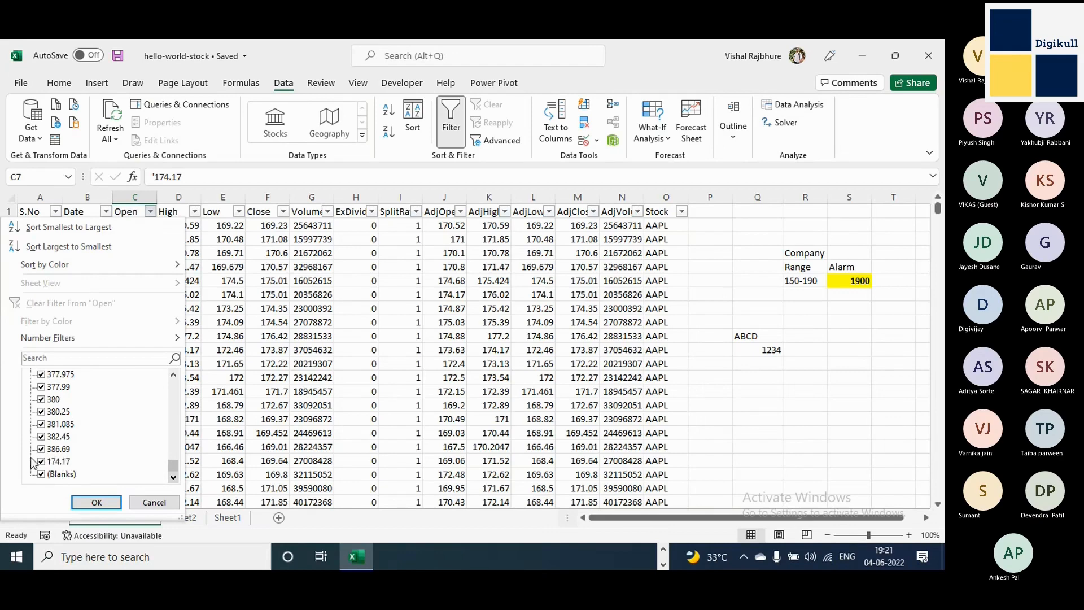
left_click(154, 503)
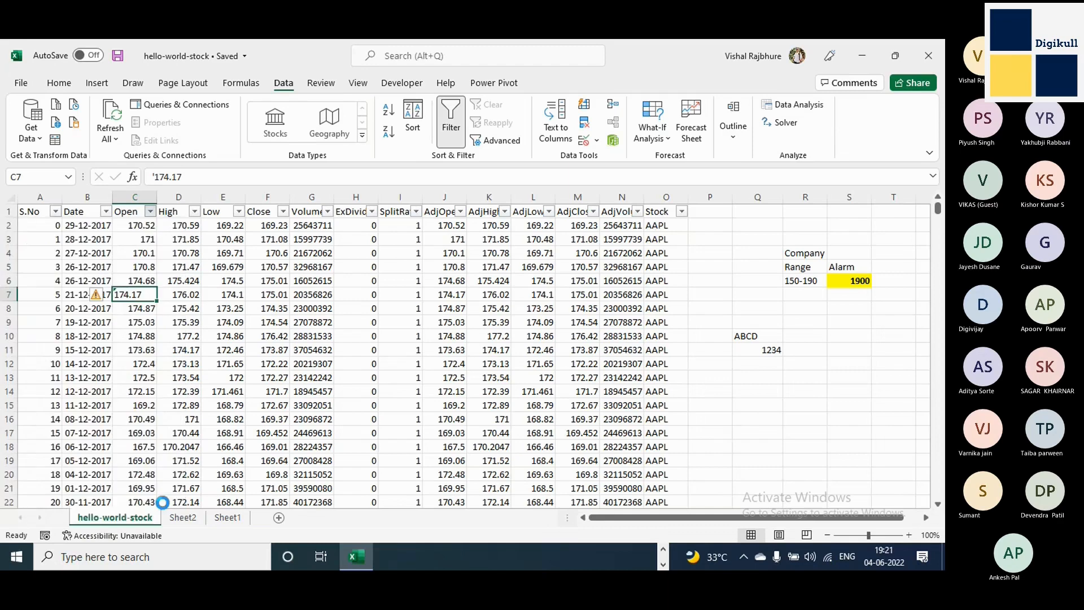
left_click(150, 212)
left_click_drag(175, 394, 170, 463)
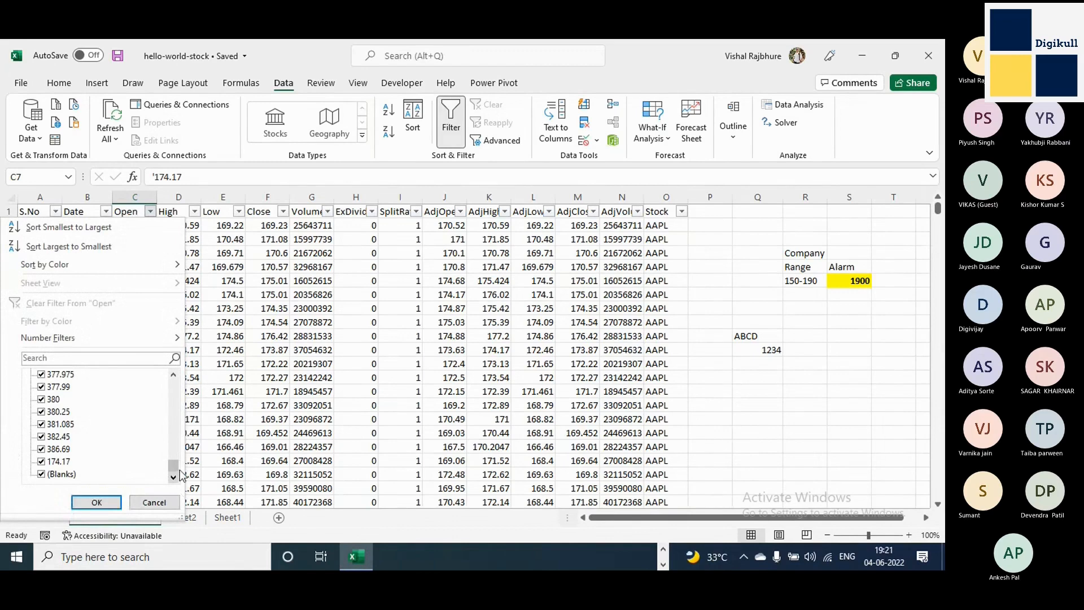
left_click(174, 501)
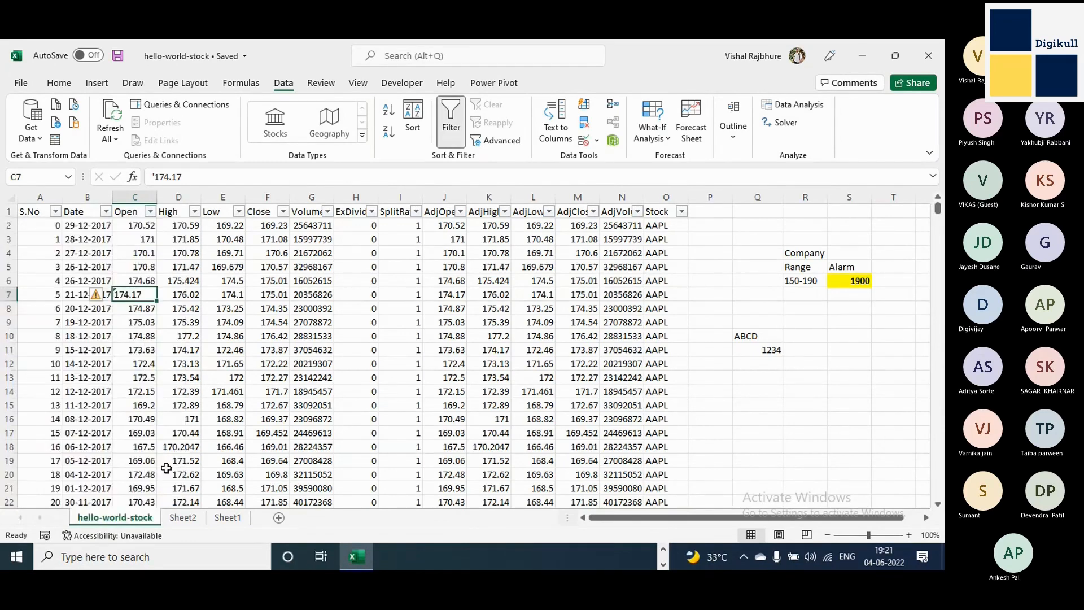
Convert the number stored as text in C7 back to a number using its error options.
left_click(94, 296)
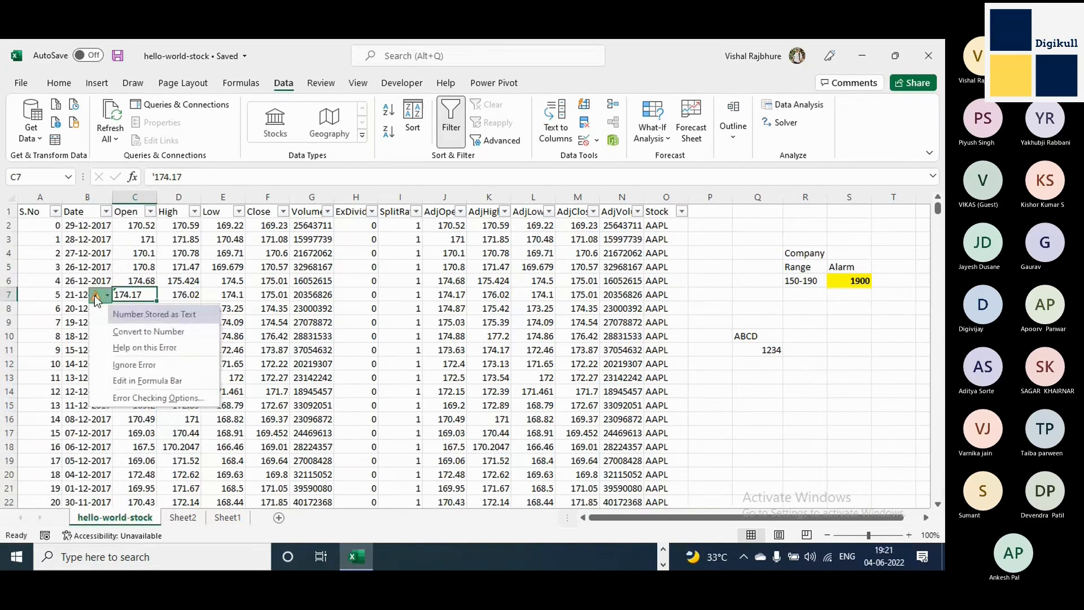
left_click(157, 332)
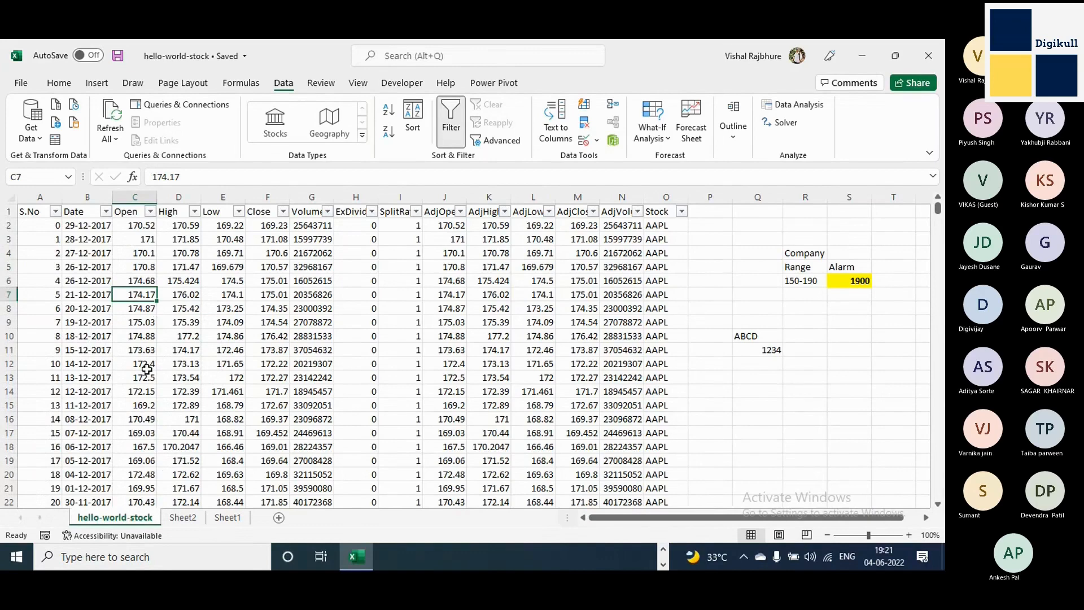
Copy the entire Open column into empty column P and insert a blank column right after it.
left_click(153, 177)
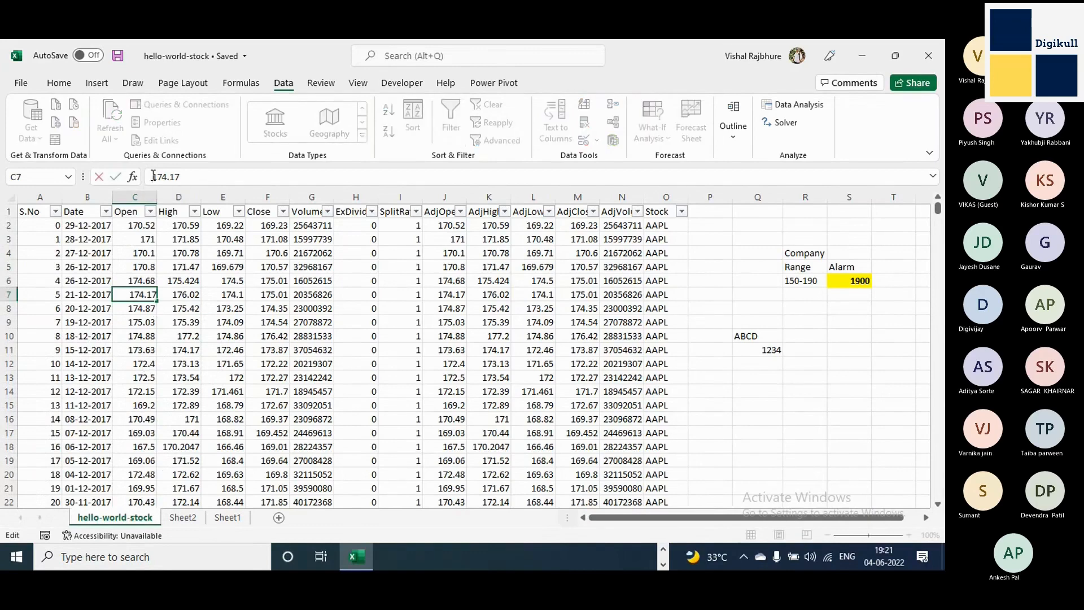
key("Escape")
left_click(144, 196)
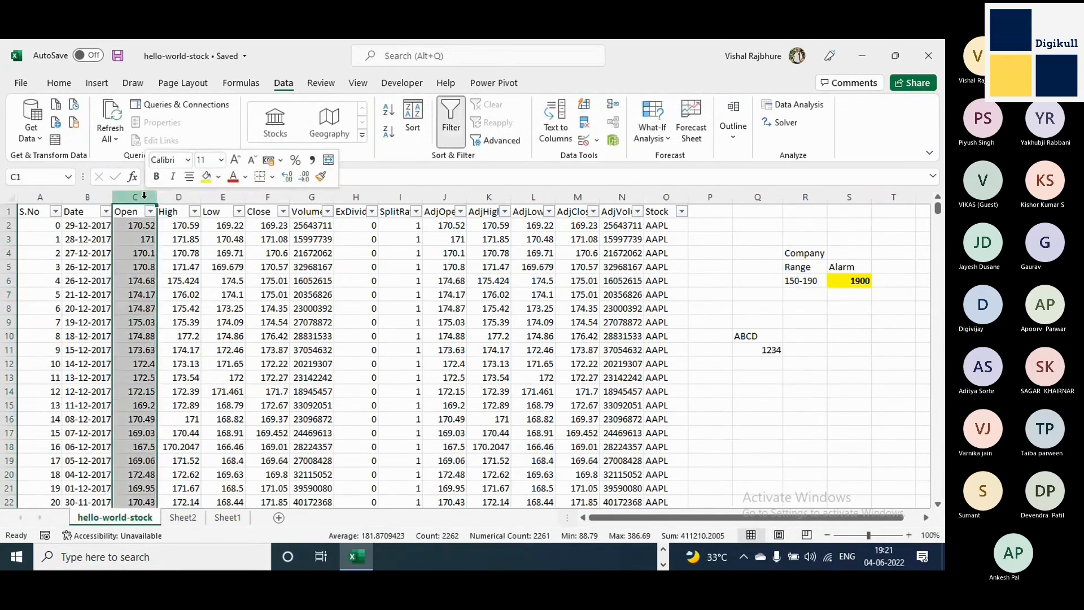
right_click(144, 198)
left_click(175, 229)
left_click(712, 199)
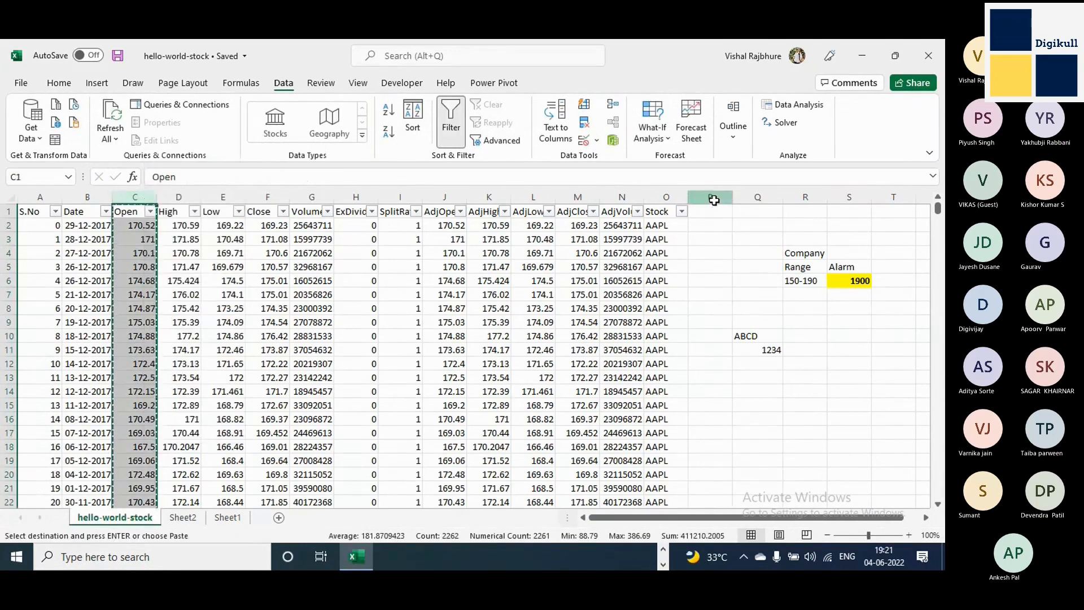
right_click(714, 201)
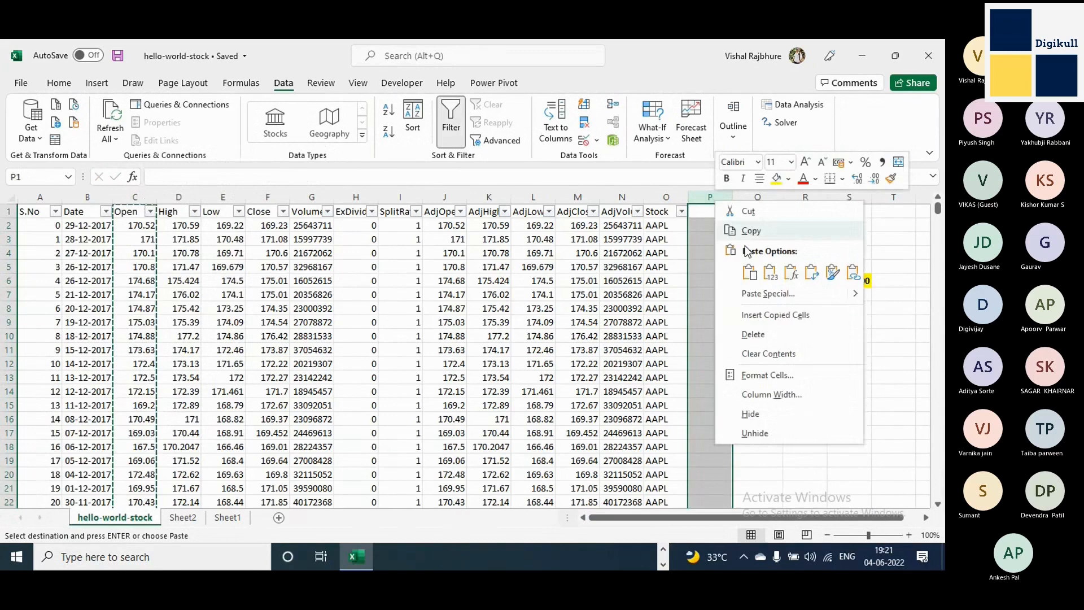
left_click(750, 272)
left_click(715, 244)
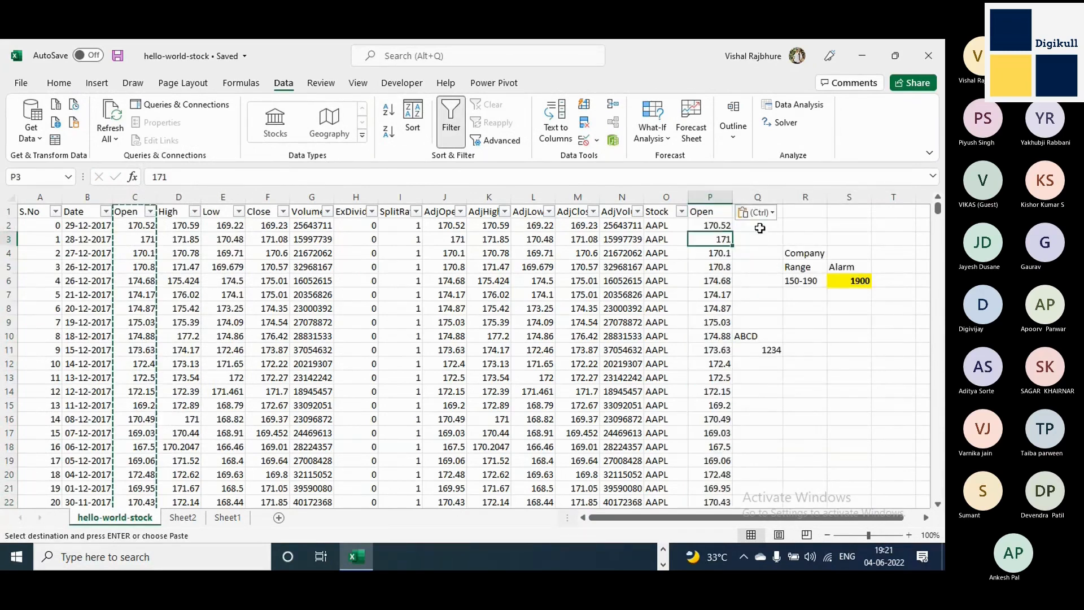
right_click(771, 202)
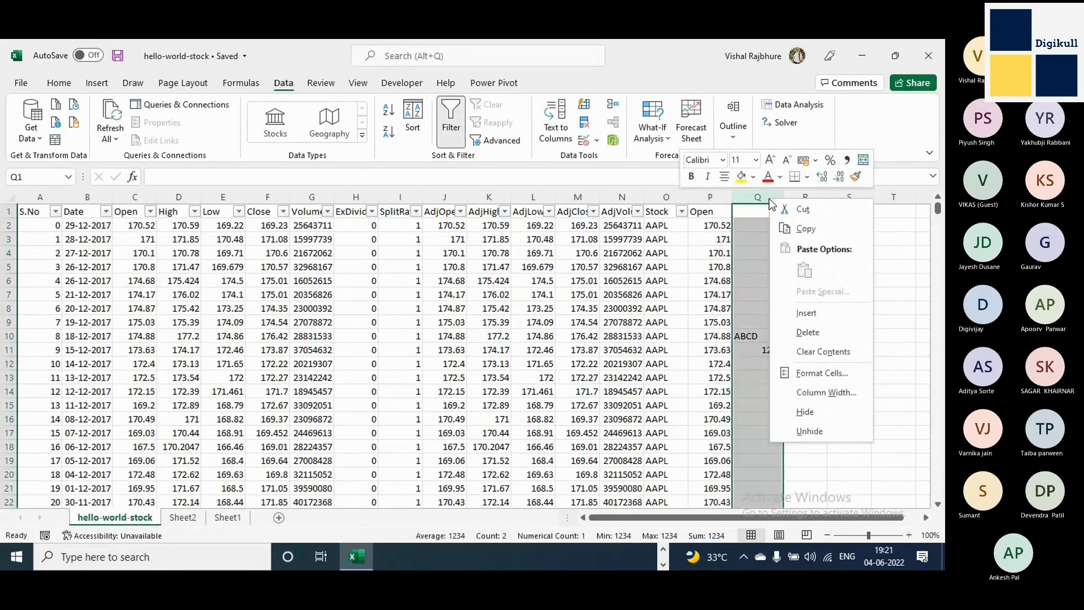
left_click(806, 313)
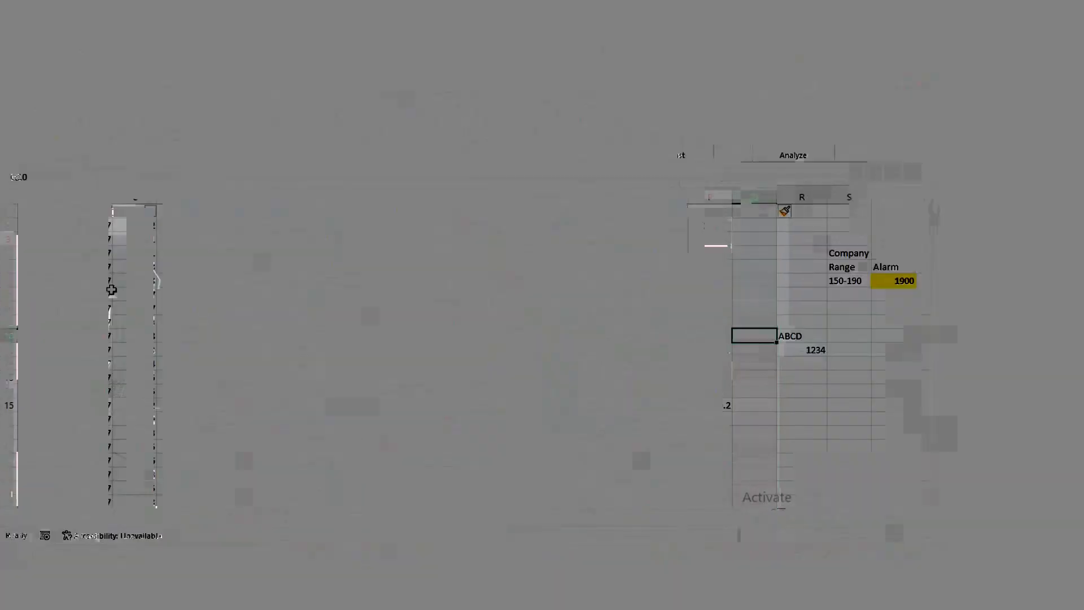
Store the Open value 174.17 in C7 as text again by prefixing it with an apostrophe.
left_click(124, 294)
left_click(165, 180)
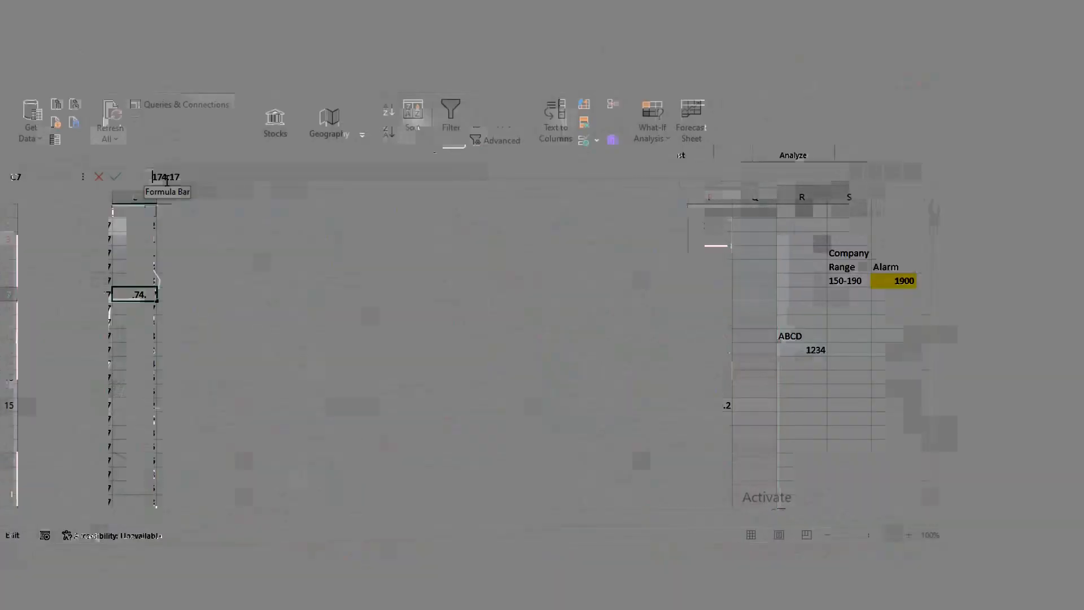
type("'")
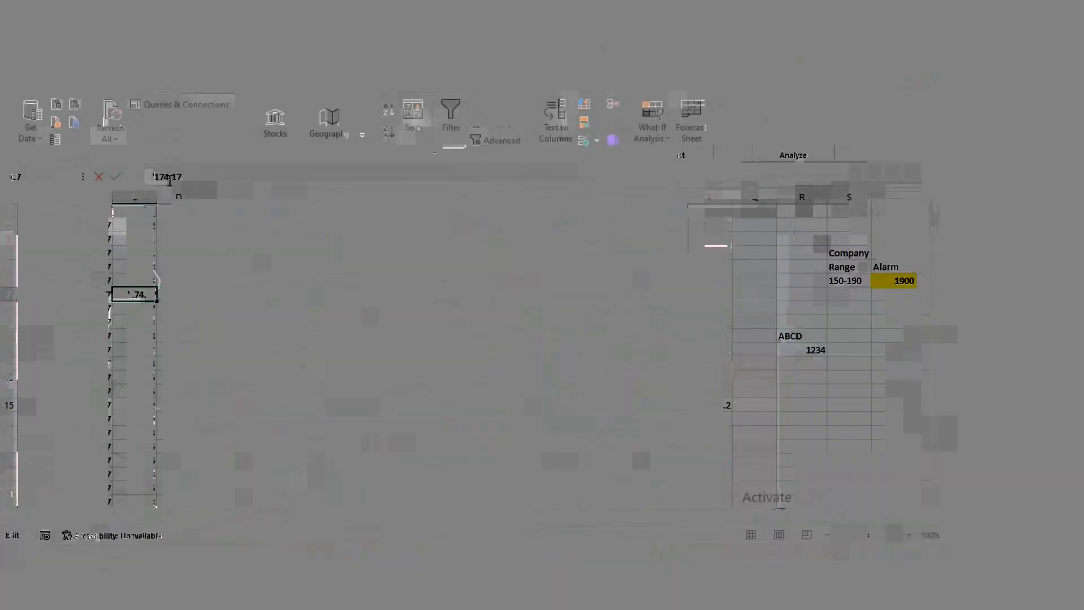
key("ctrl+Return")
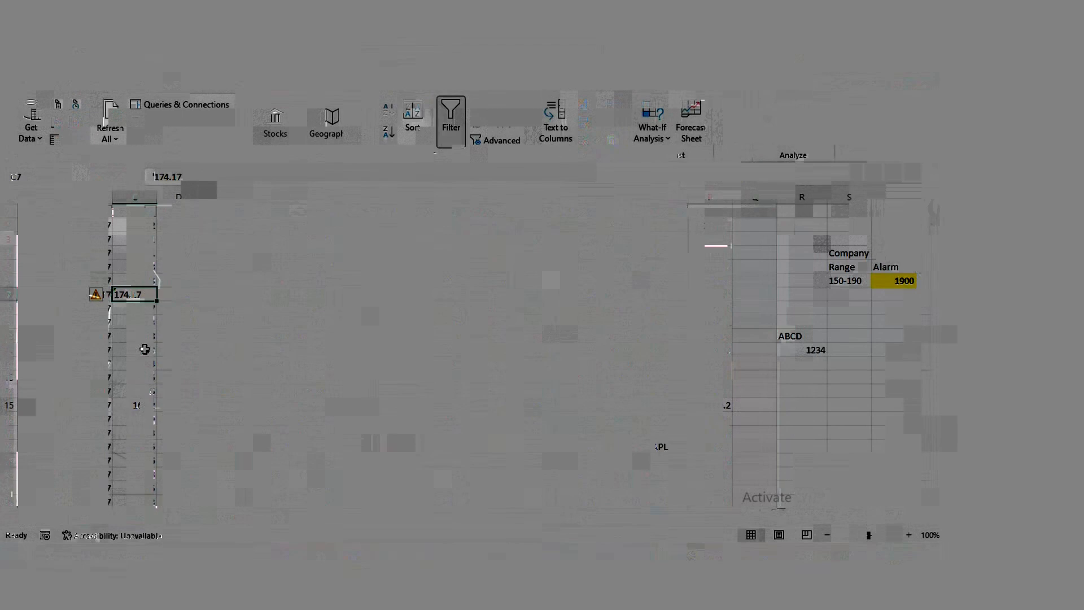
Copy the text value in C7 and paste it down the Open column through row 766.
scroll(139, 441, "down", 9)
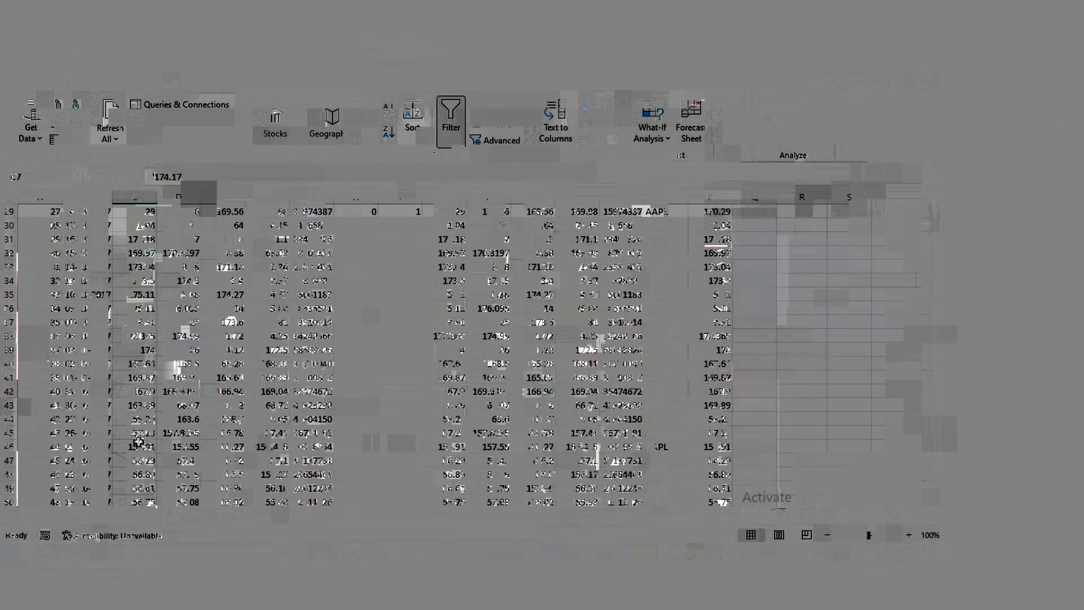
scroll(138, 441, "up", 9)
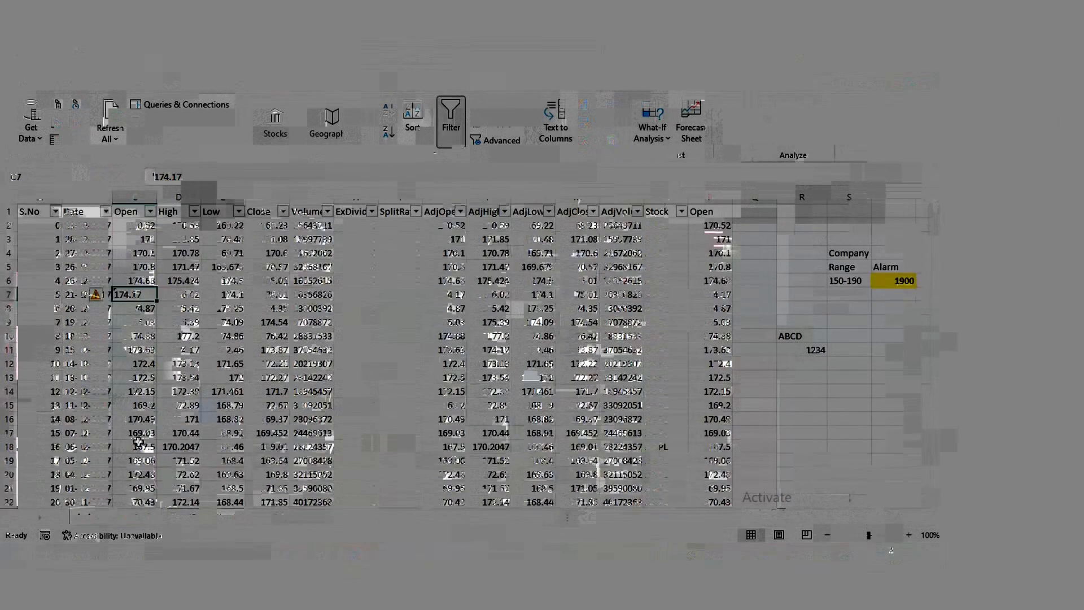
key("ctrl+c")
scroll(138, 441, "down", 20)
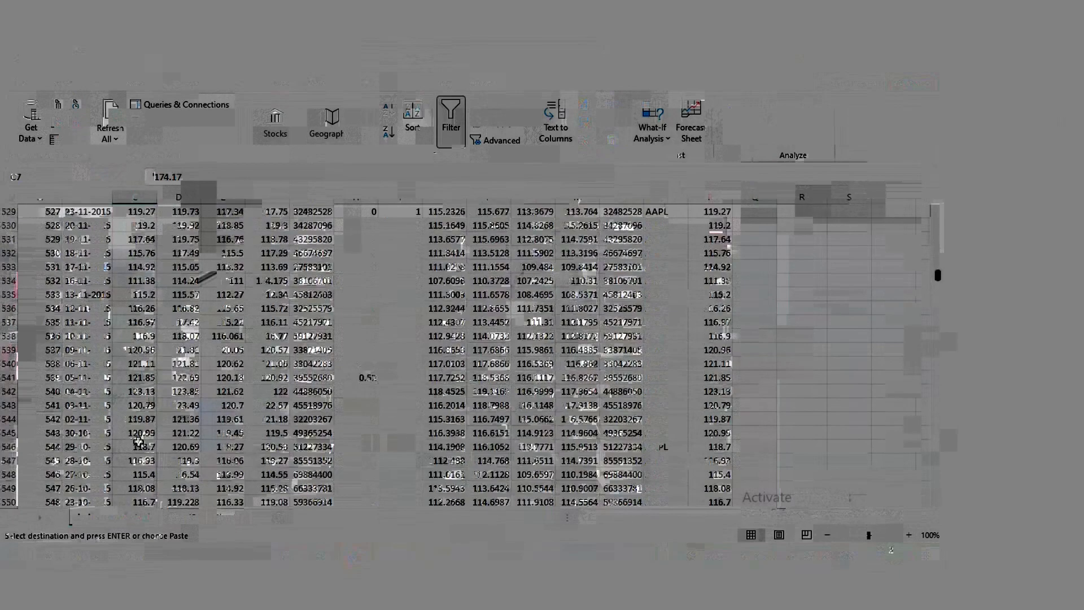
scroll(139, 441, "down", 20)
left_click(139, 441, "shift")
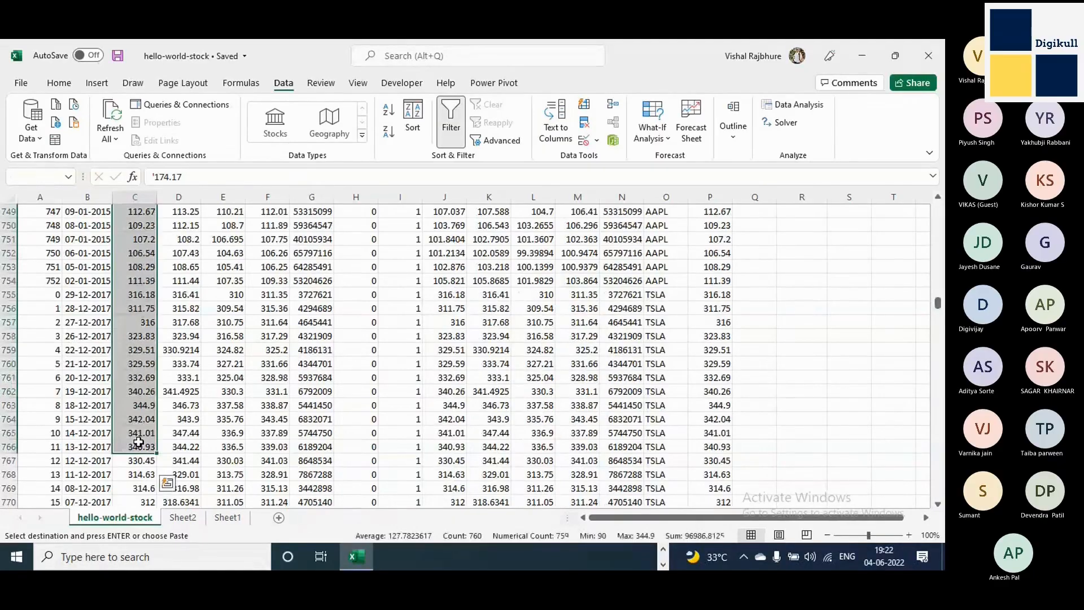
key("ctrl+v")
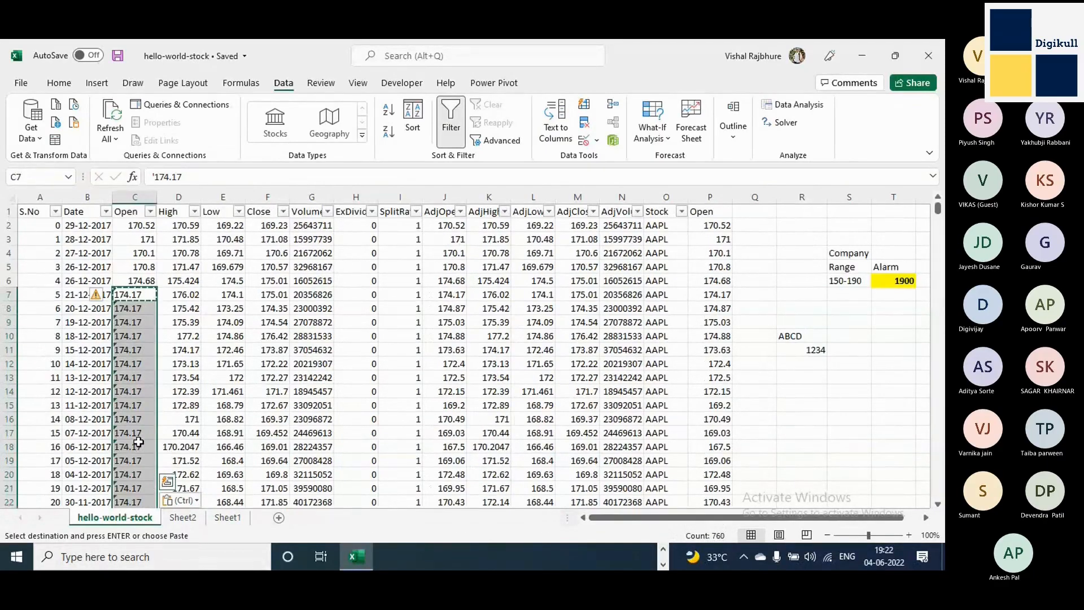
Examine the alignment of the Open column's values across the AAPL and TSLA rows, and return to the first row.
scroll(139, 441, "down", 20)
left_click(134, 391)
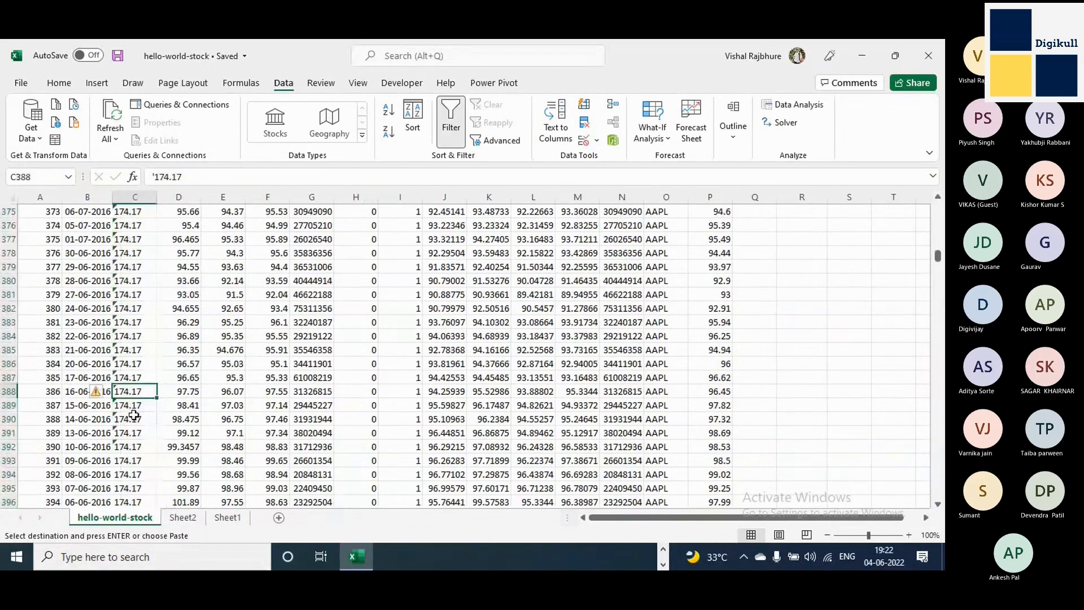
scroll(134, 416, "down", 20)
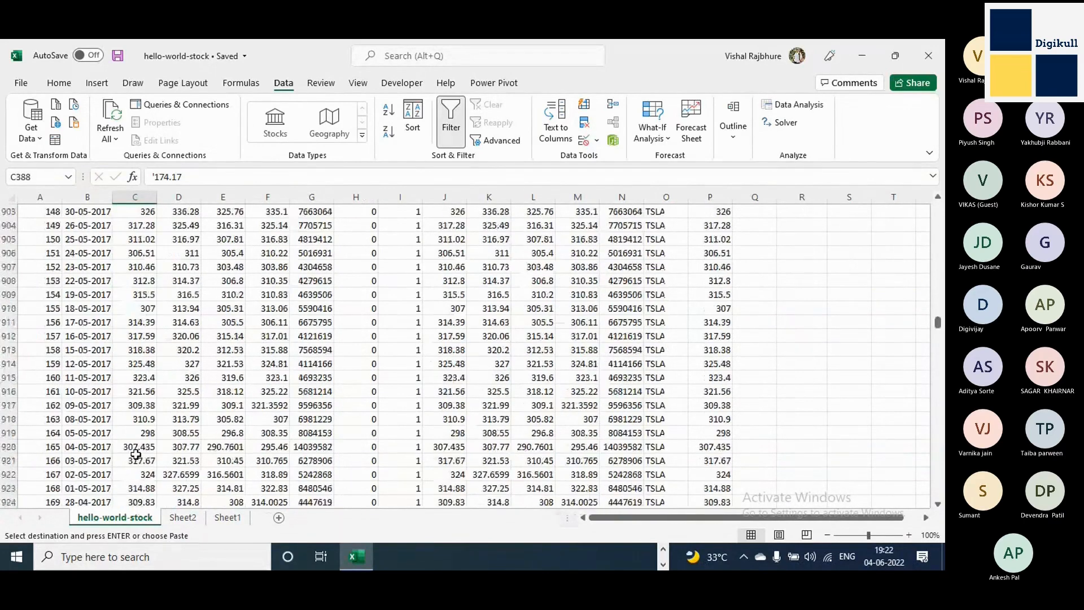
left_click(135, 432)
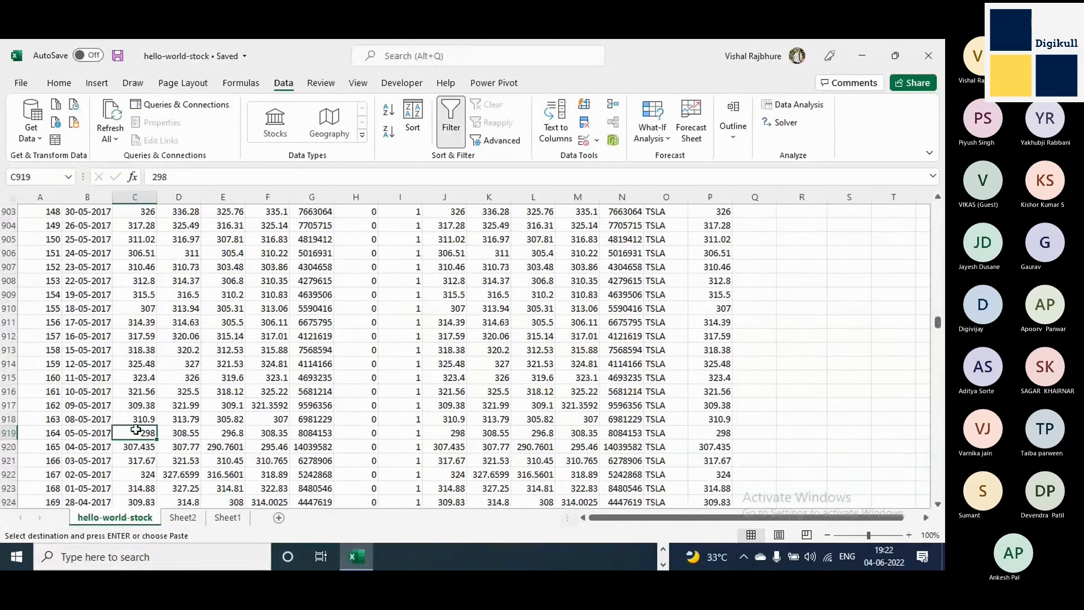
left_click_drag(139, 322, 145, 474)
scroll(143, 434, "down", 20)
left_click_drag(141, 377, 145, 510)
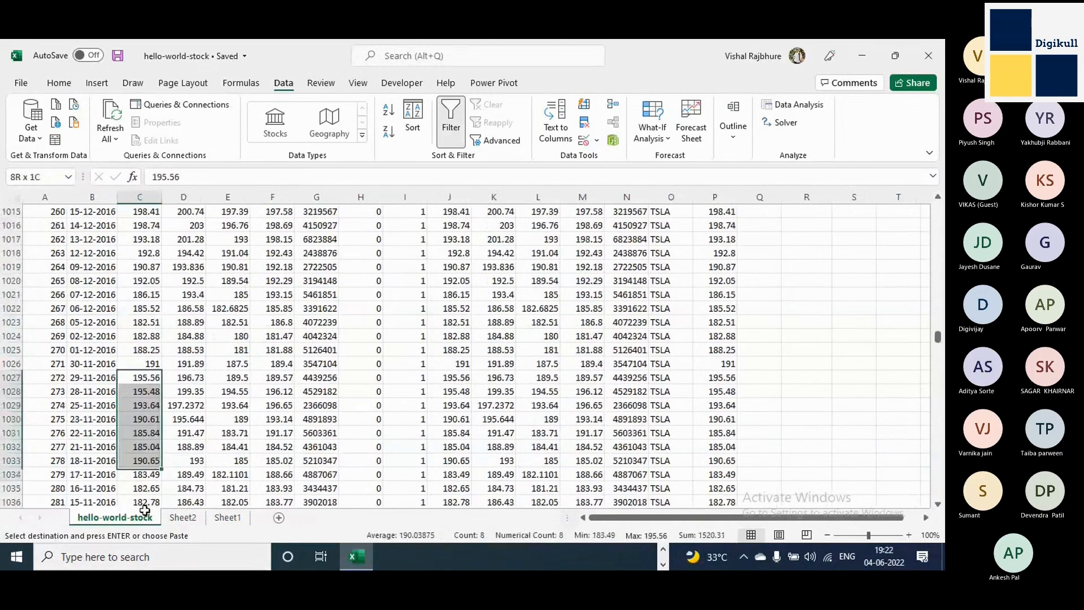
scroll(146, 429, "down", 20)
left_click(147, 408)
scroll(147, 408, "down", 20)
left_click_drag(144, 392, 141, 460)
scroll(141, 461, "up", 20)
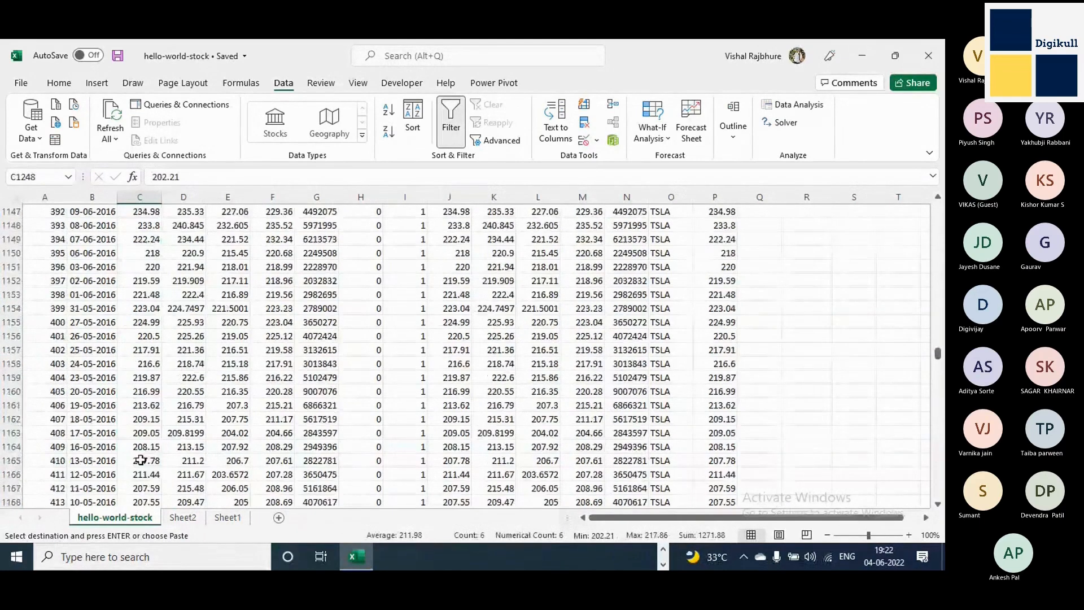
scroll(140, 460, "up", 20)
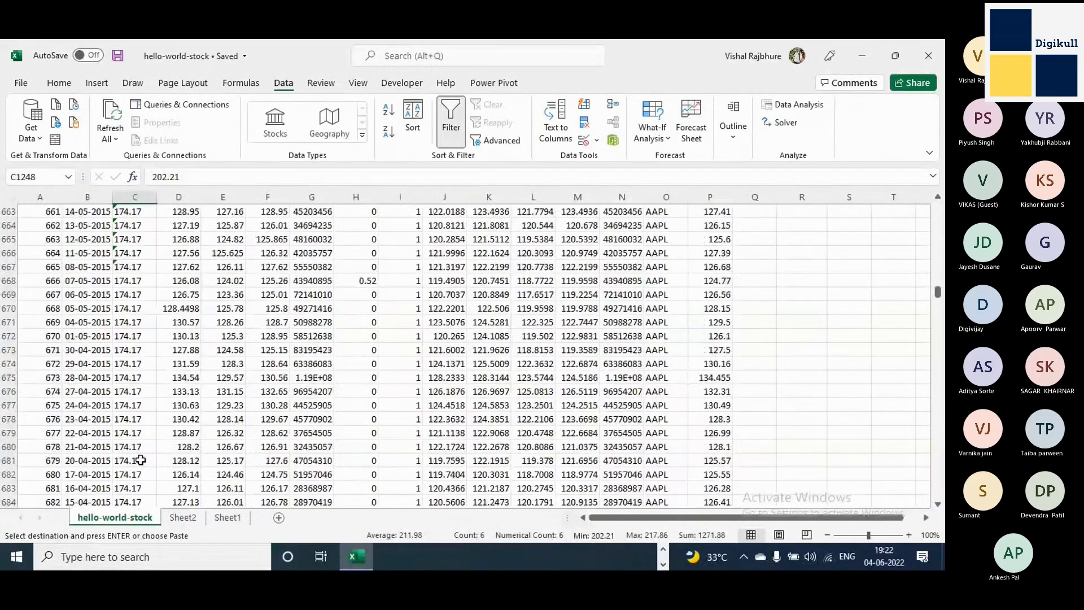
scroll(141, 460, "up", 20)
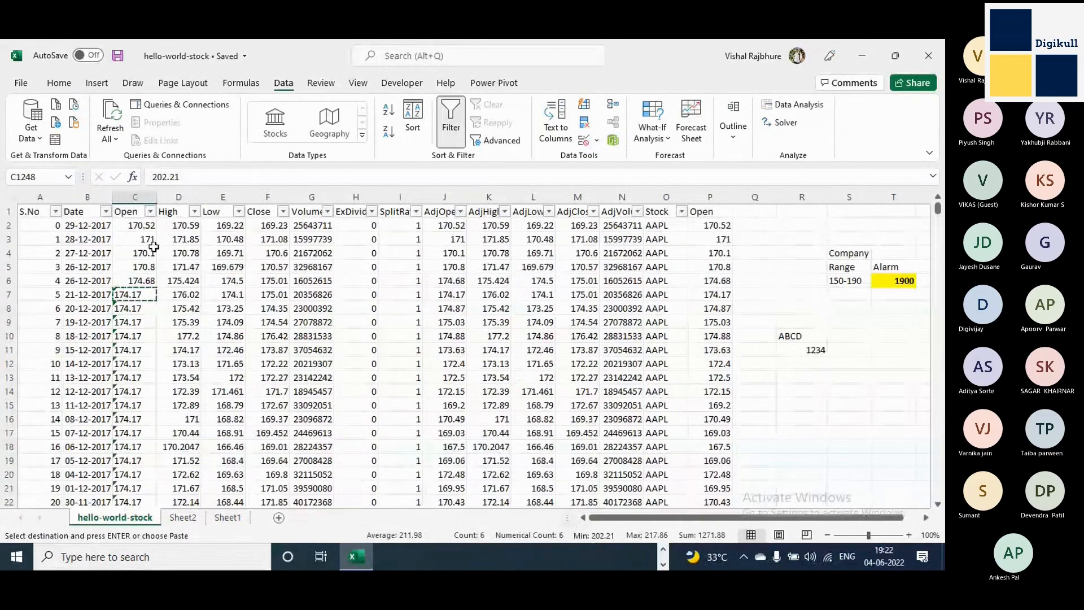
Check the end of the Open column's filter list for values stored as text, closing it without filtering.
left_click(150, 211)
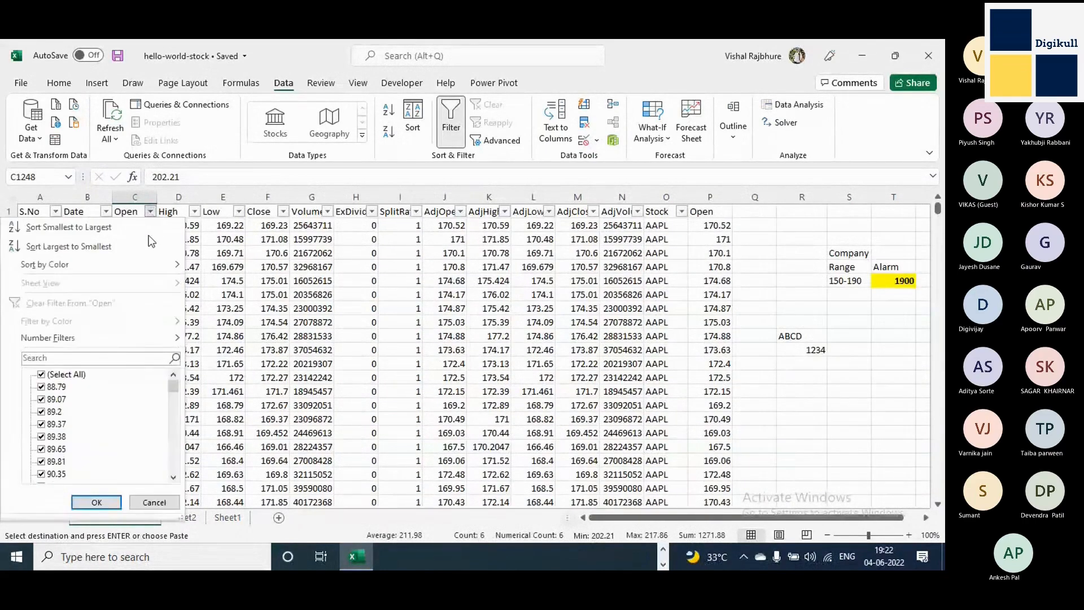
left_click_drag(174, 385, 173, 472)
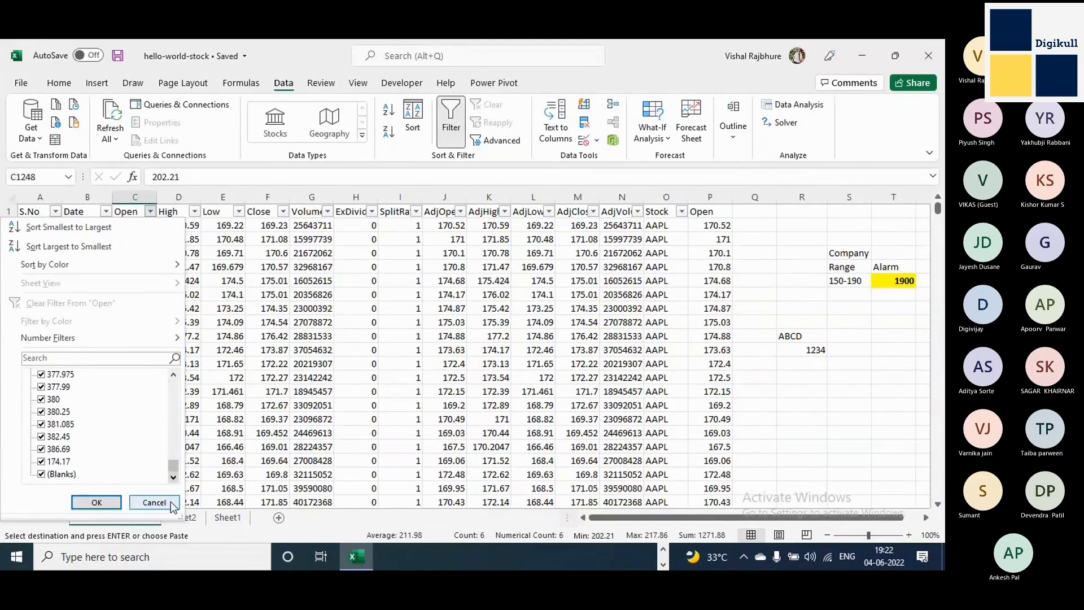
left_click(172, 504)
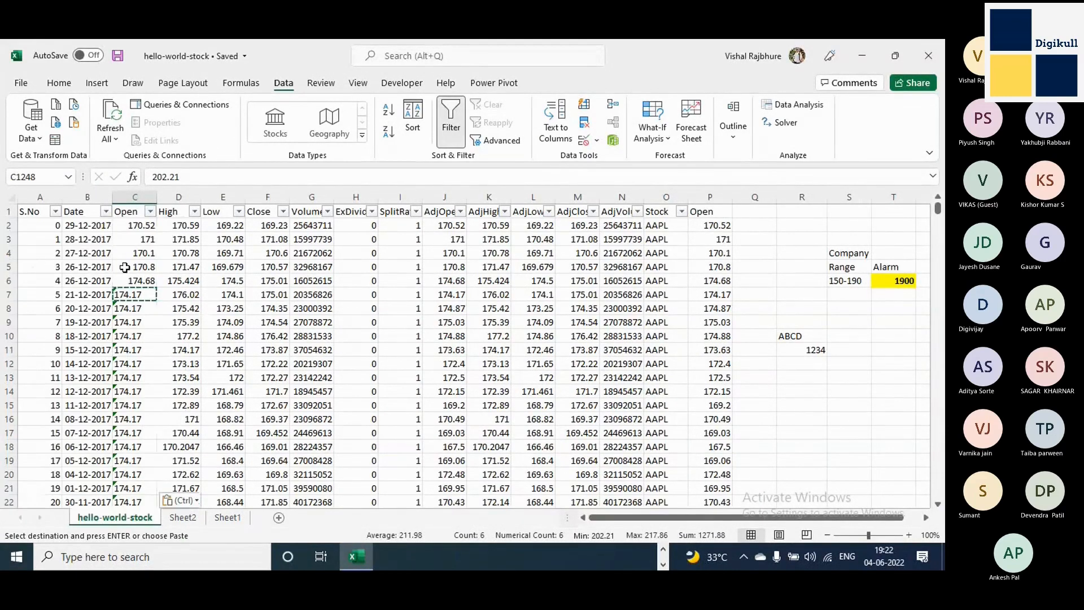
Convert the whole Open column's text values to numbers with Text to Columns, keeping the Delimited type and General format.
left_click(136, 197)
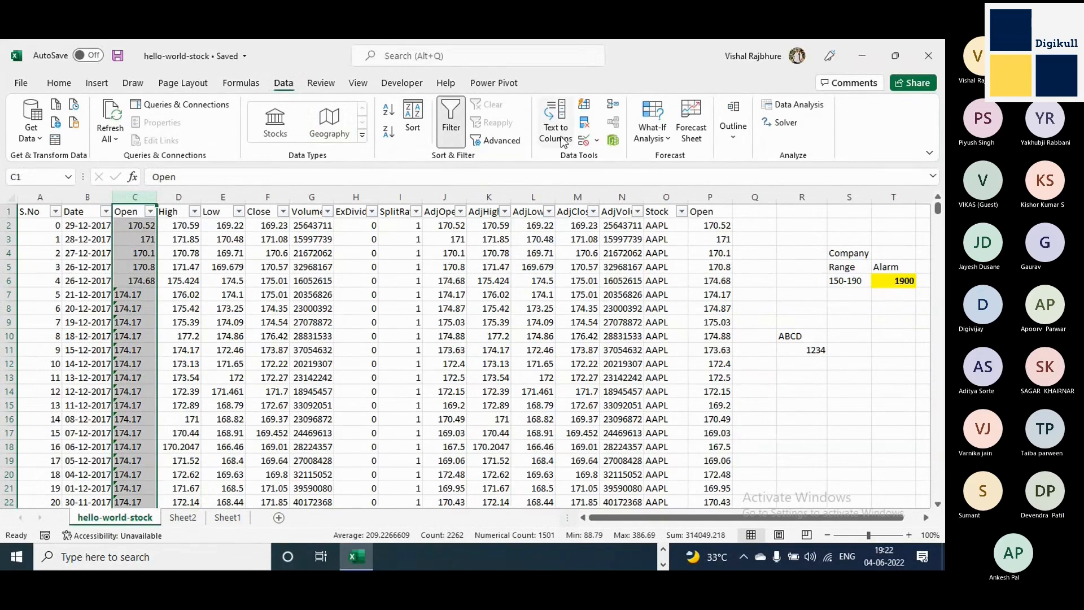
key("ctrl")
left_click(562, 132)
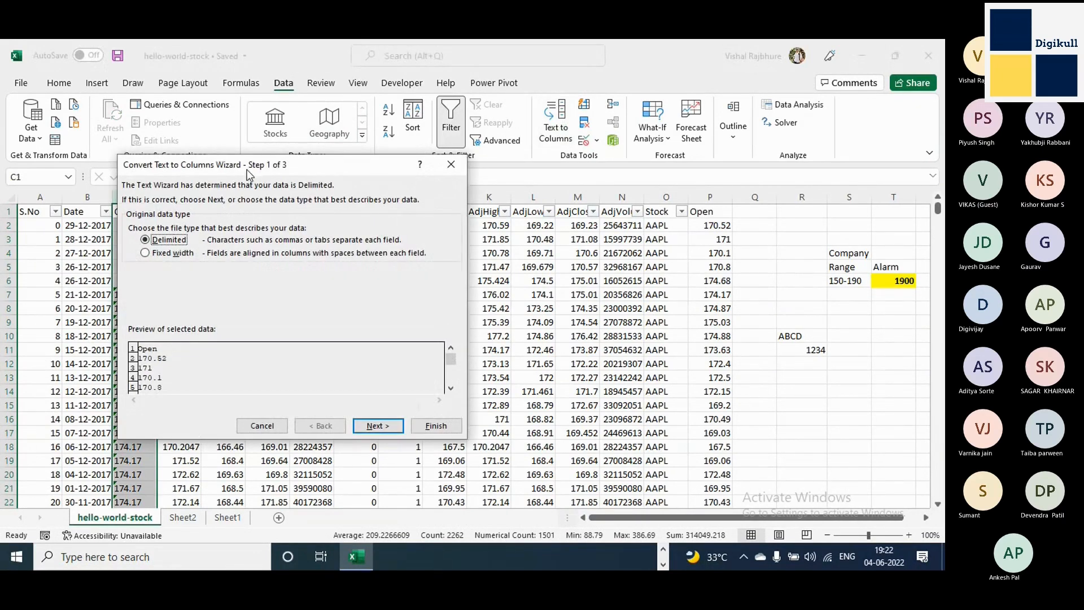
left_click_drag(248, 168, 536, 105)
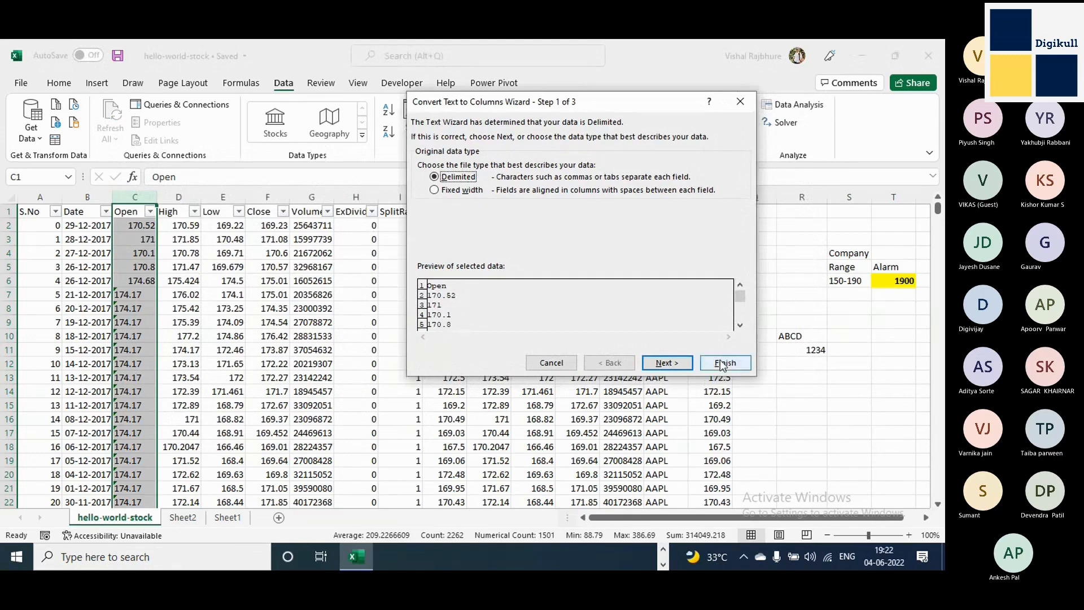
left_click(720, 362)
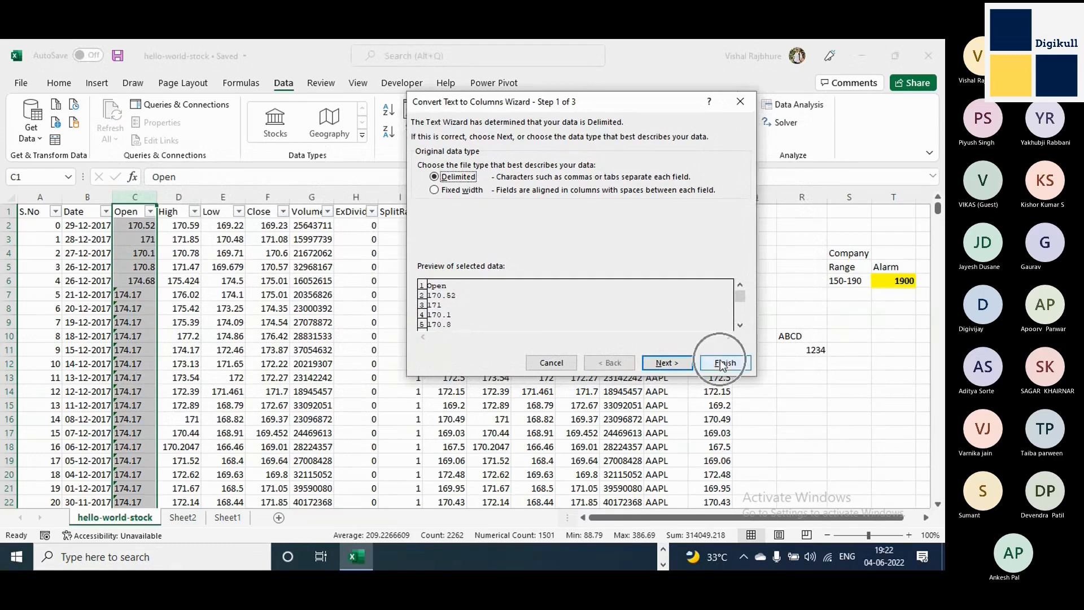
left_click(666, 363)
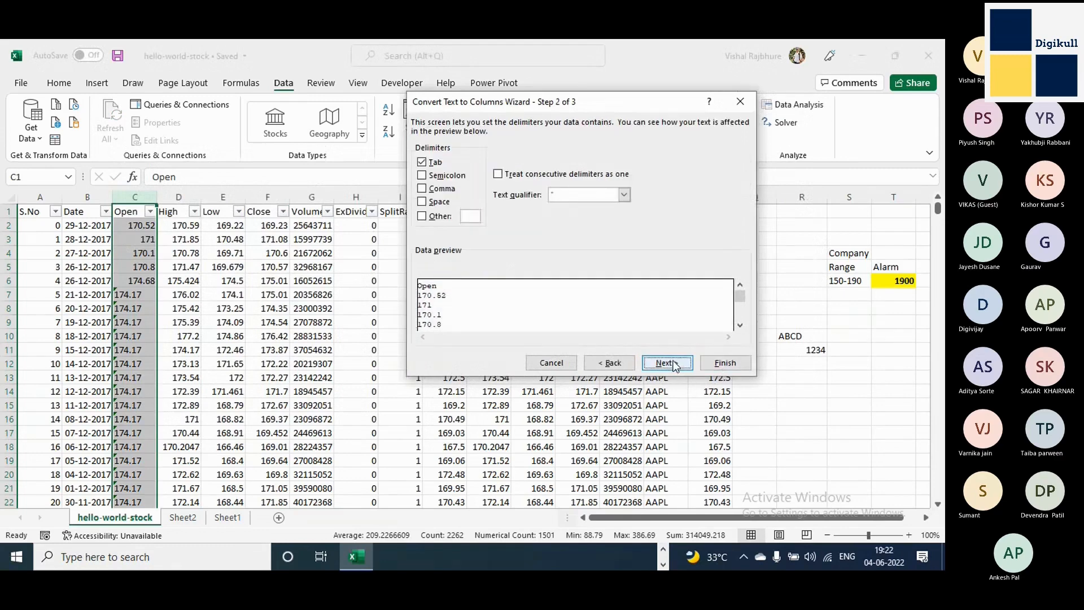
left_click(672, 363)
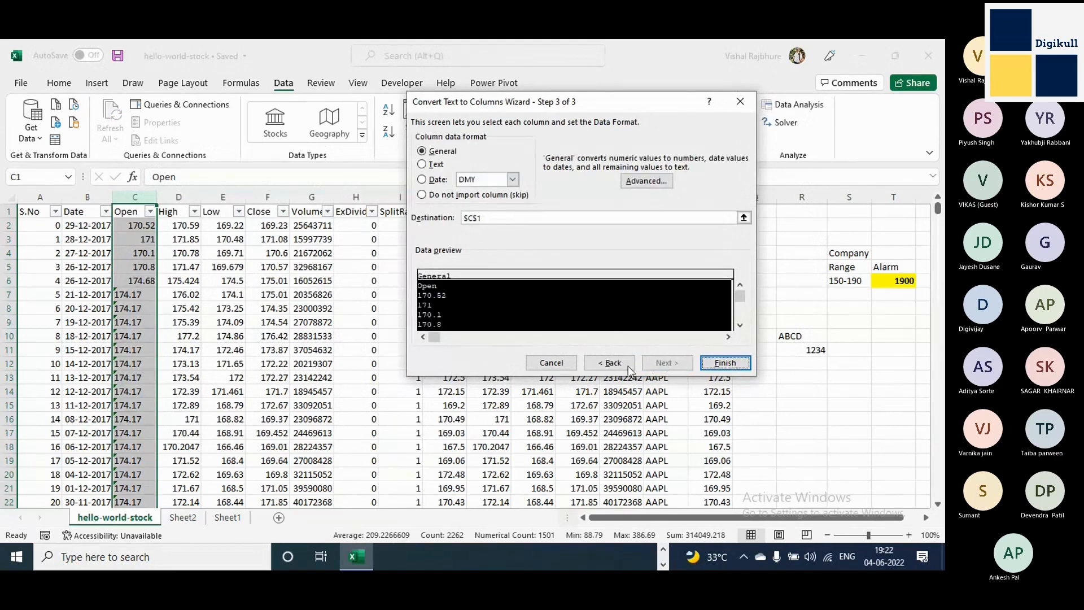
left_click(723, 365)
left_click(555, 129)
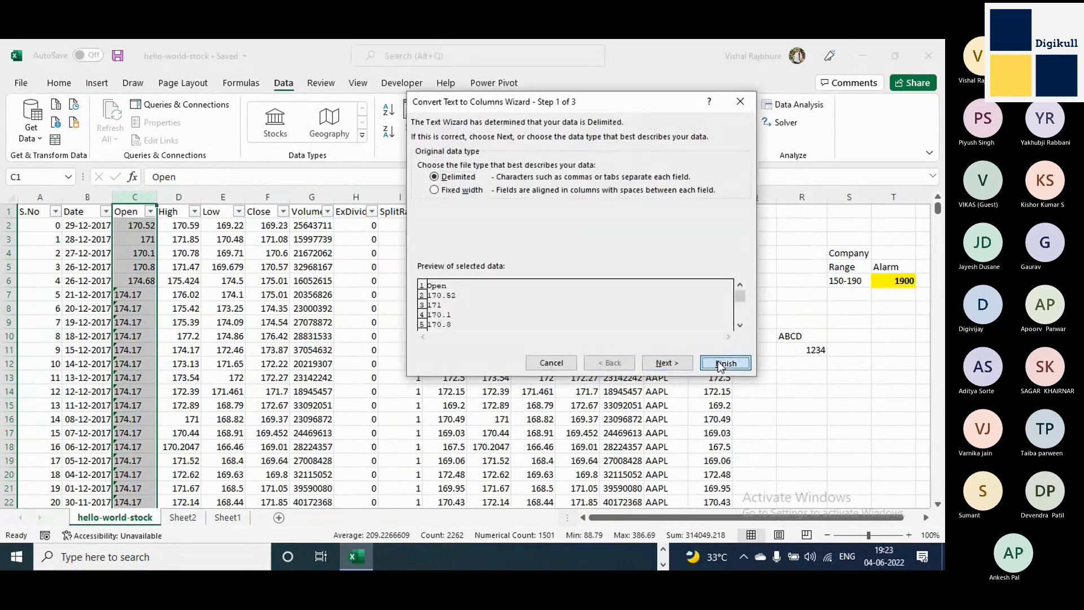
left_click(718, 360)
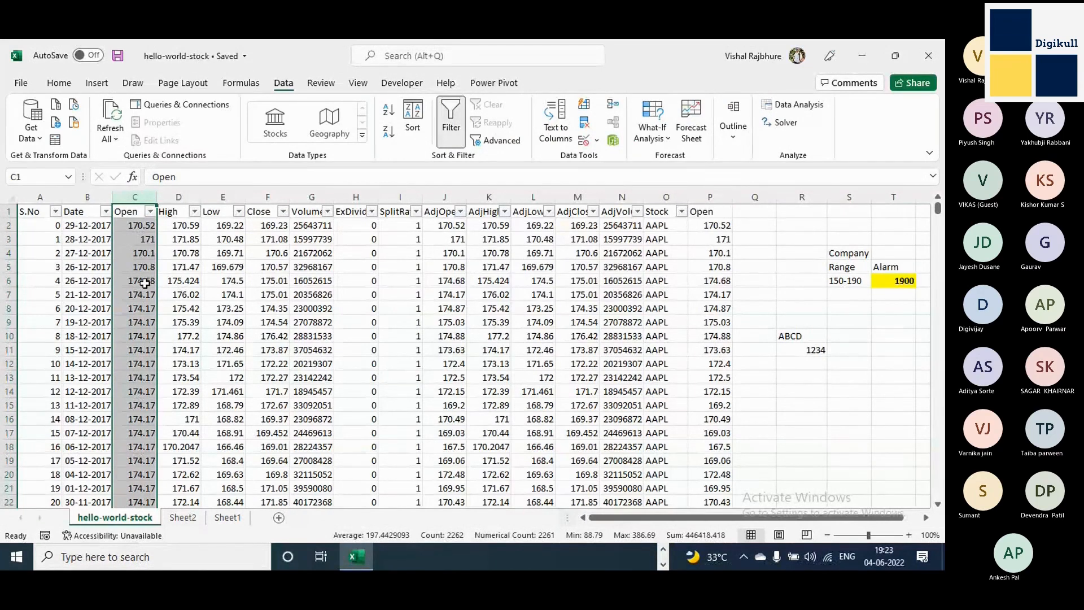
Examine the alignment of the converted Open values from C7 downward.
left_click_drag(141, 289, 147, 474)
scroll(194, 417, "down", 7)
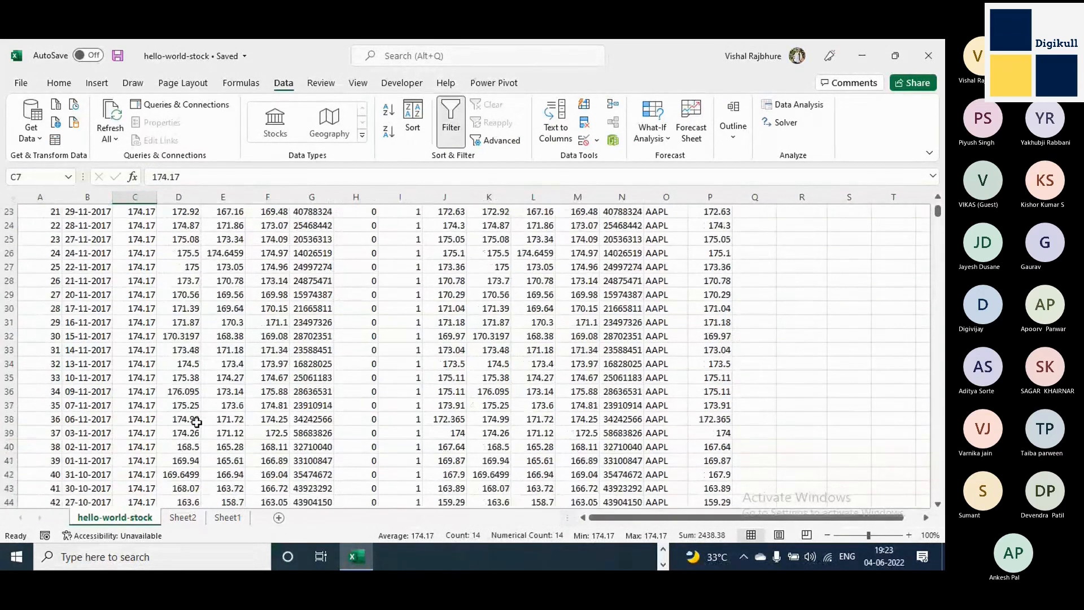
scroll(196, 422, "down", 20)
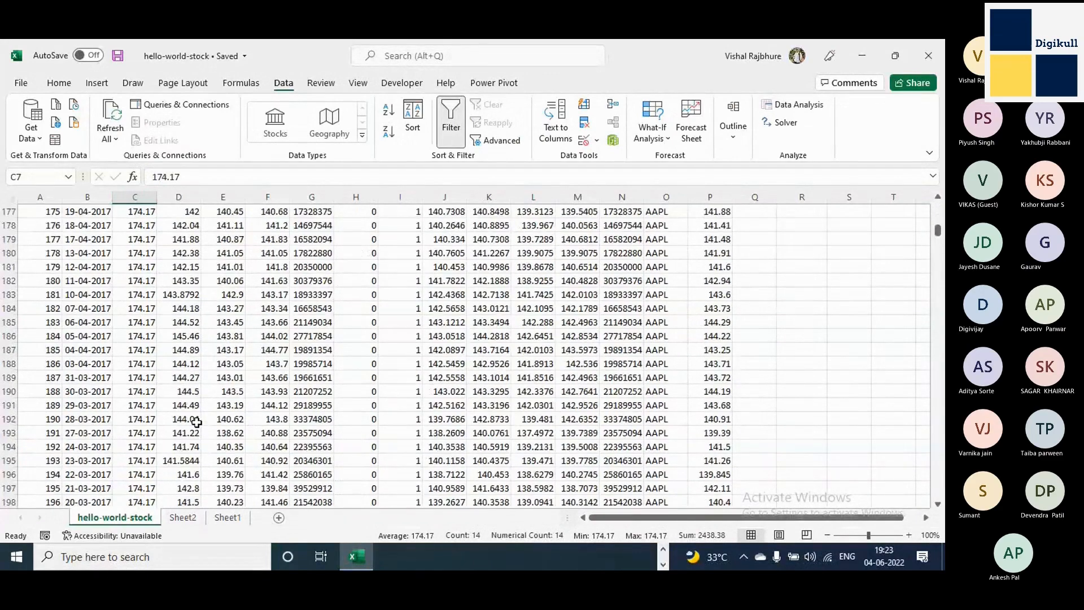
Replace the Open values in column C by cutting the backup Open column P and pasting it over column C.
scroll(196, 423, "up", 20)
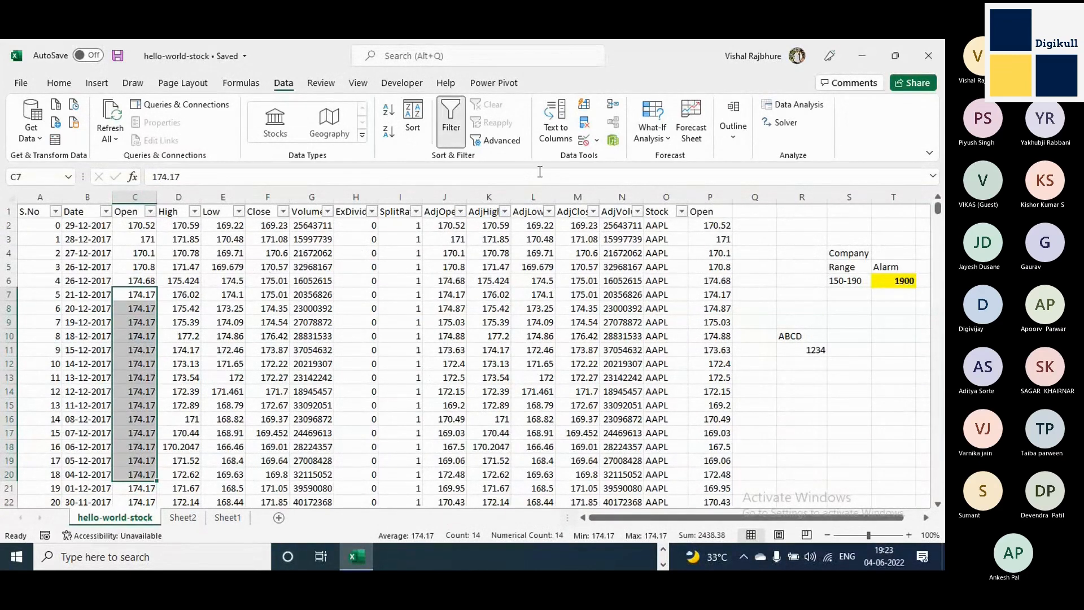
left_click(135, 196)
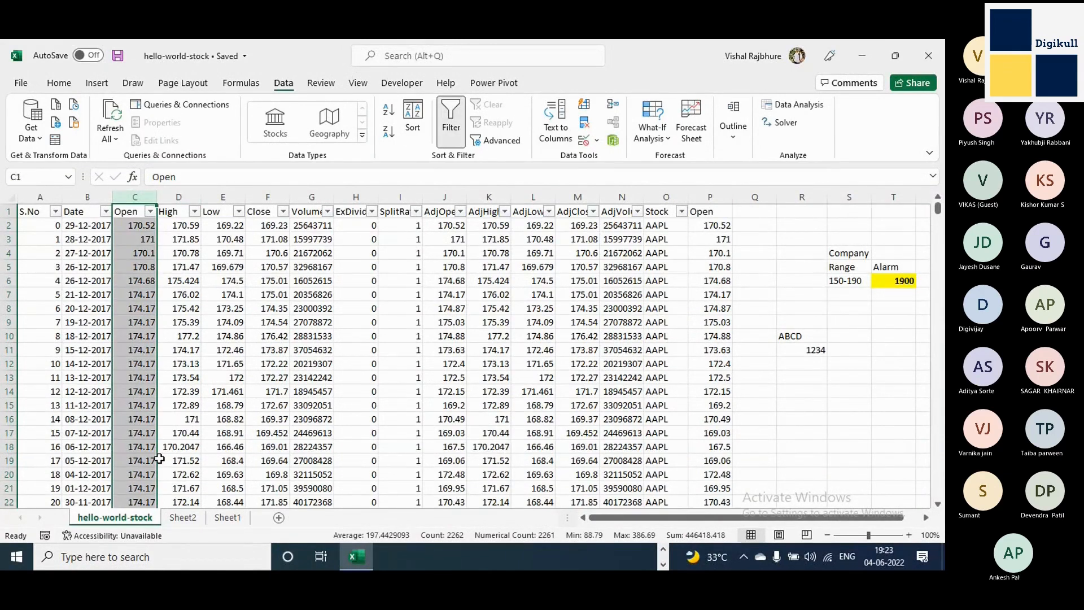
right_click(711, 198)
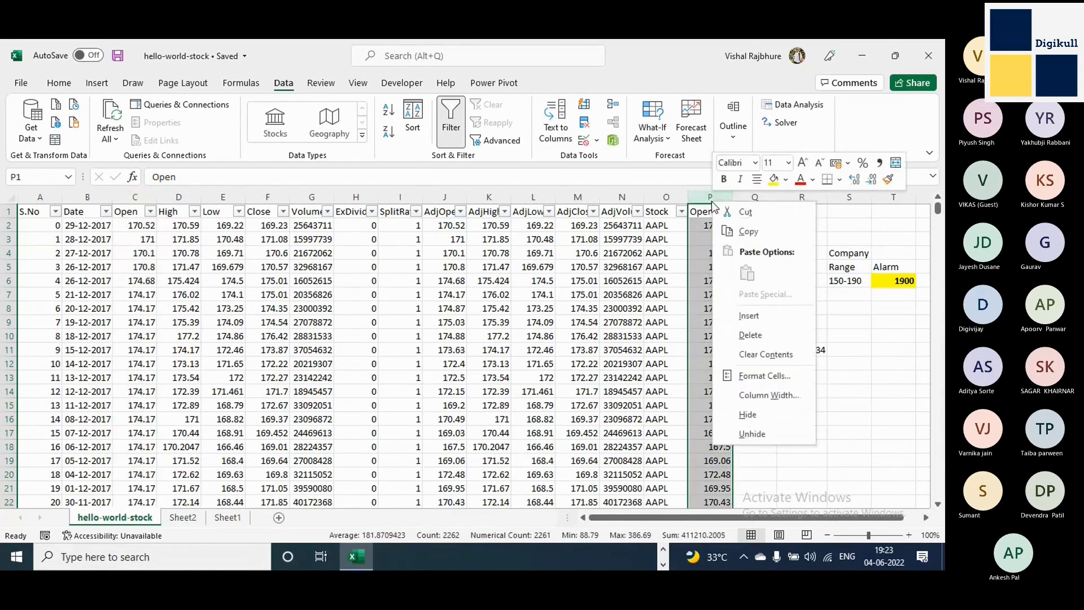
left_click(740, 214)
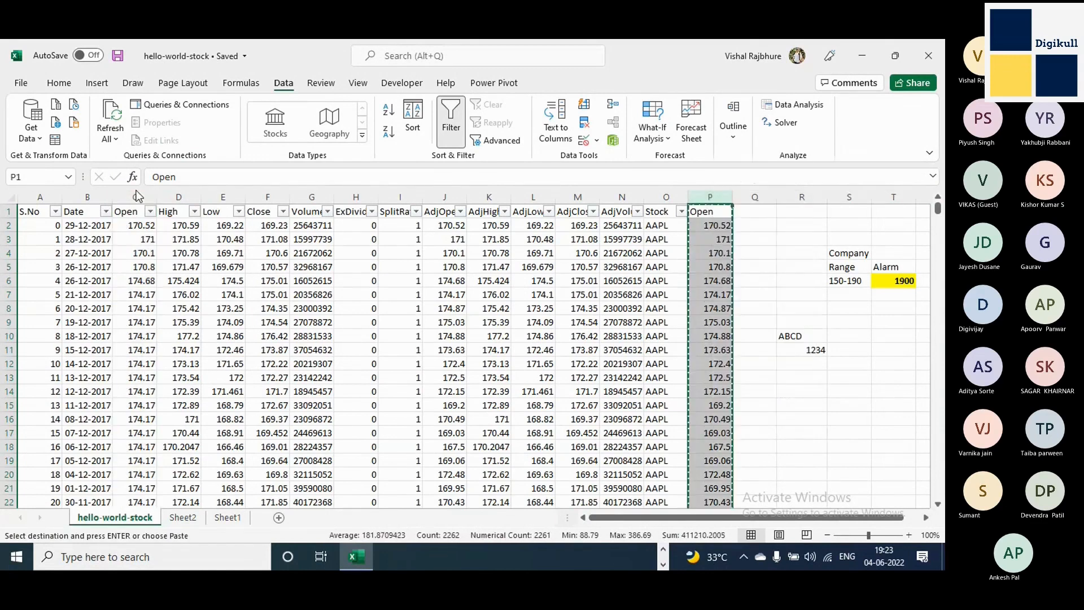
left_click(137, 197)
right_click(137, 197)
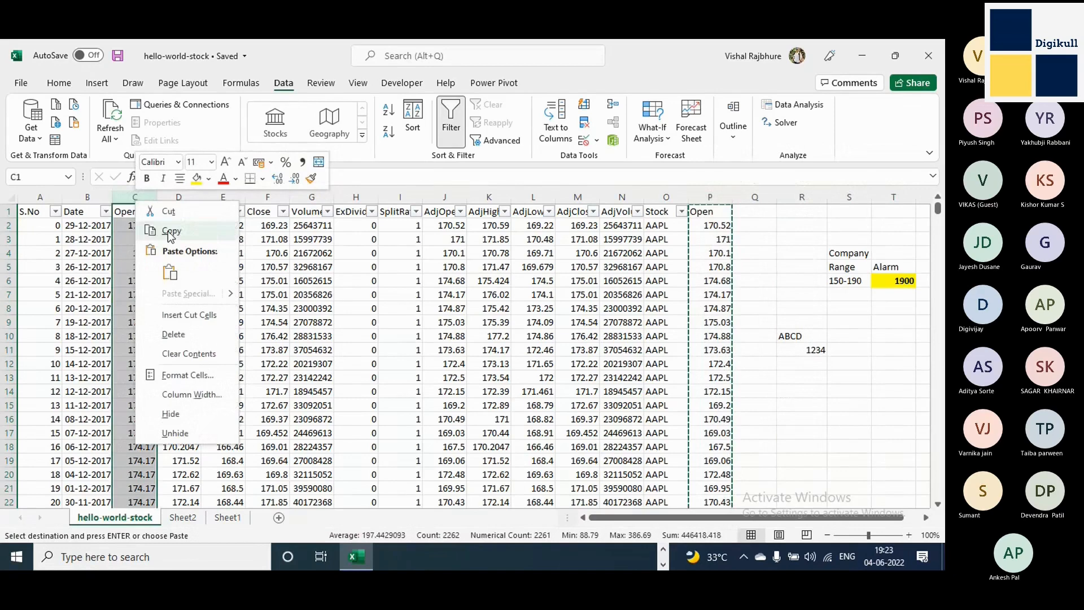
left_click(170, 272)
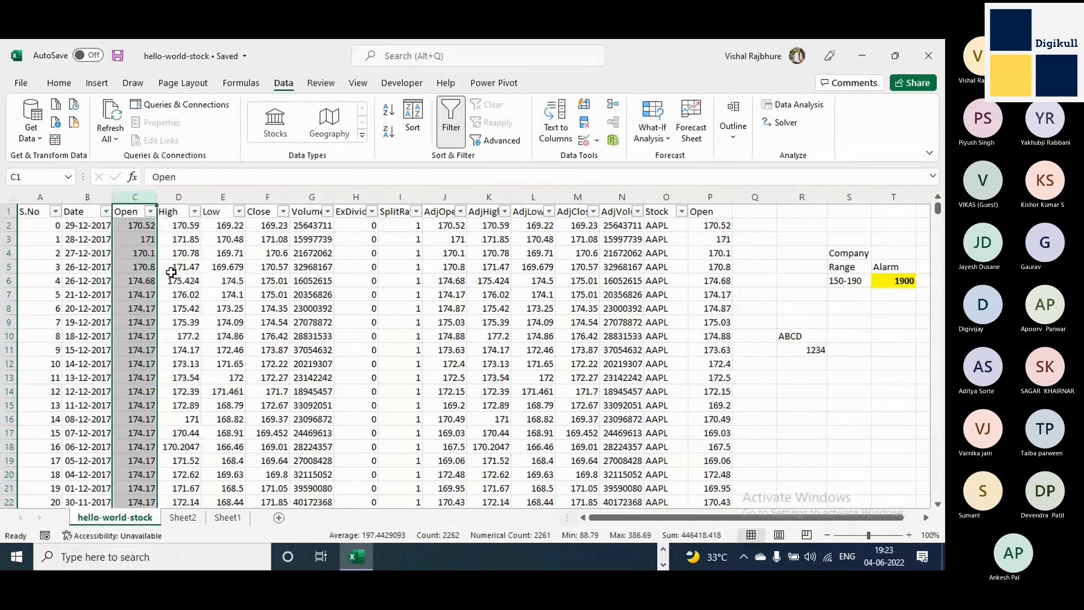
left_click(120, 270)
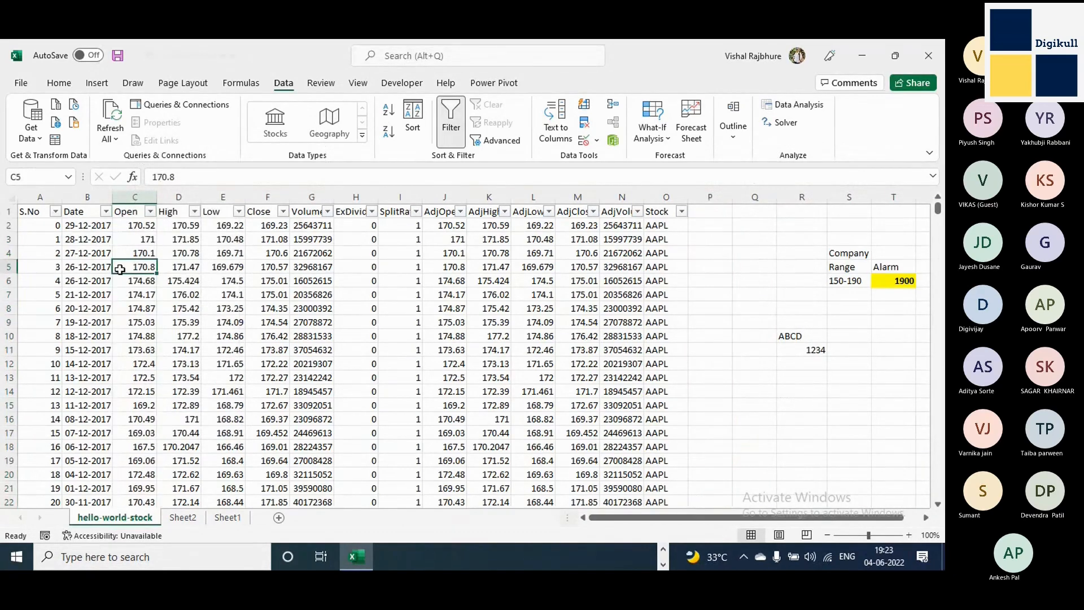
Check the filter lists of the High, Low and Close columns for blanks or text values, closing them without filtering.
left_click(194, 211)
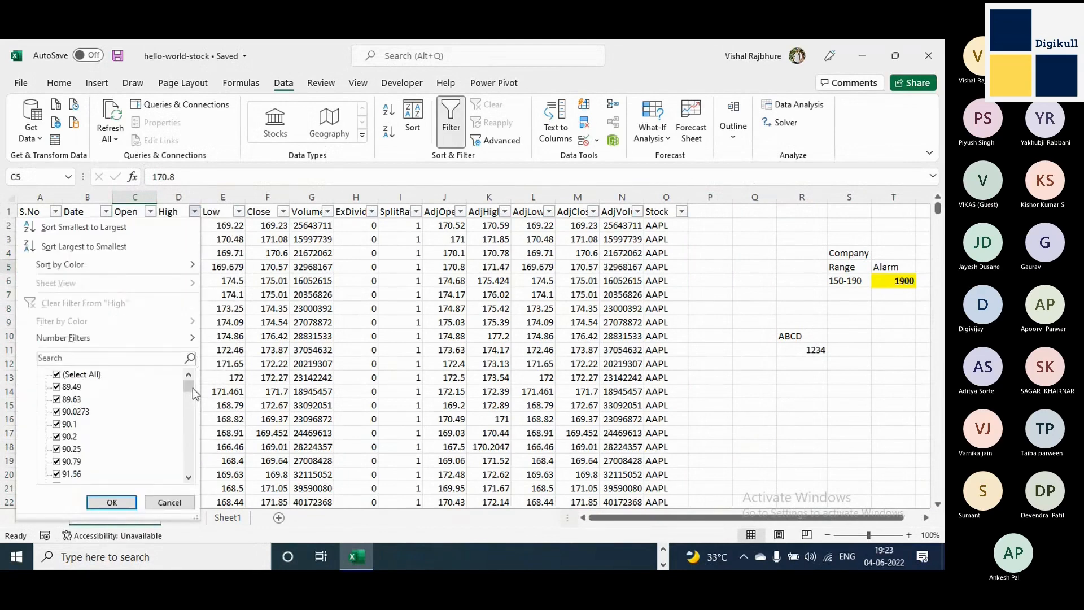
left_click_drag(192, 388, 188, 477)
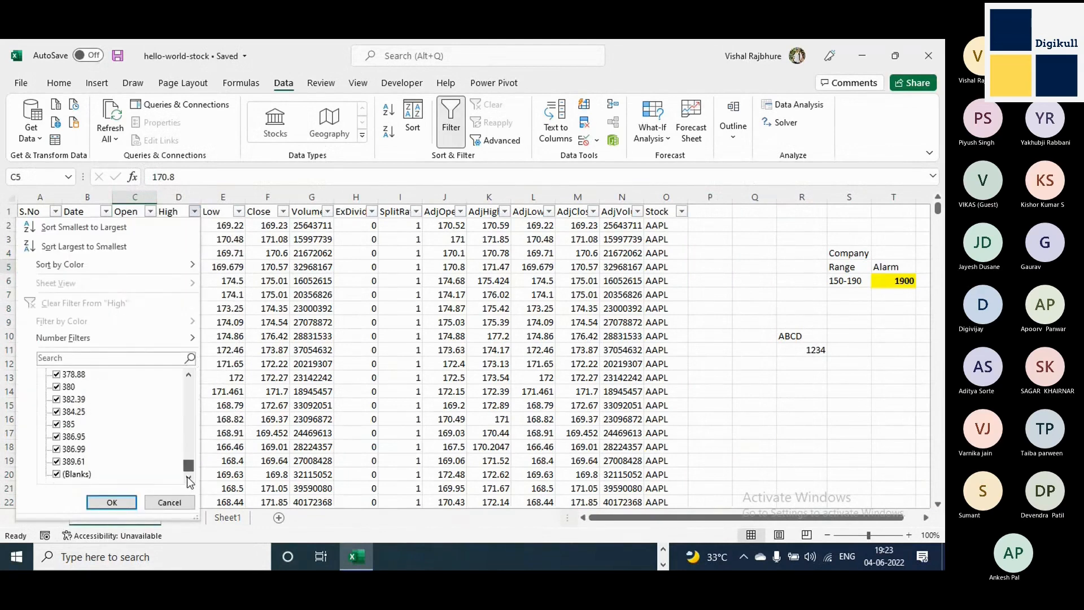
left_click(241, 215)
left_click(239, 213)
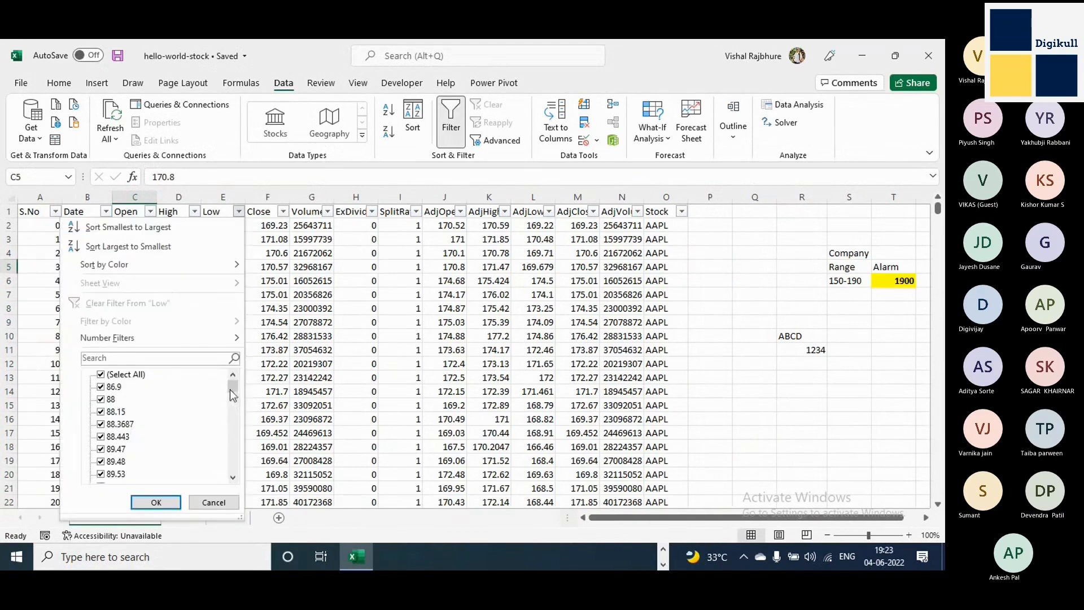
left_click_drag(231, 389, 230, 490)
left_click(213, 502)
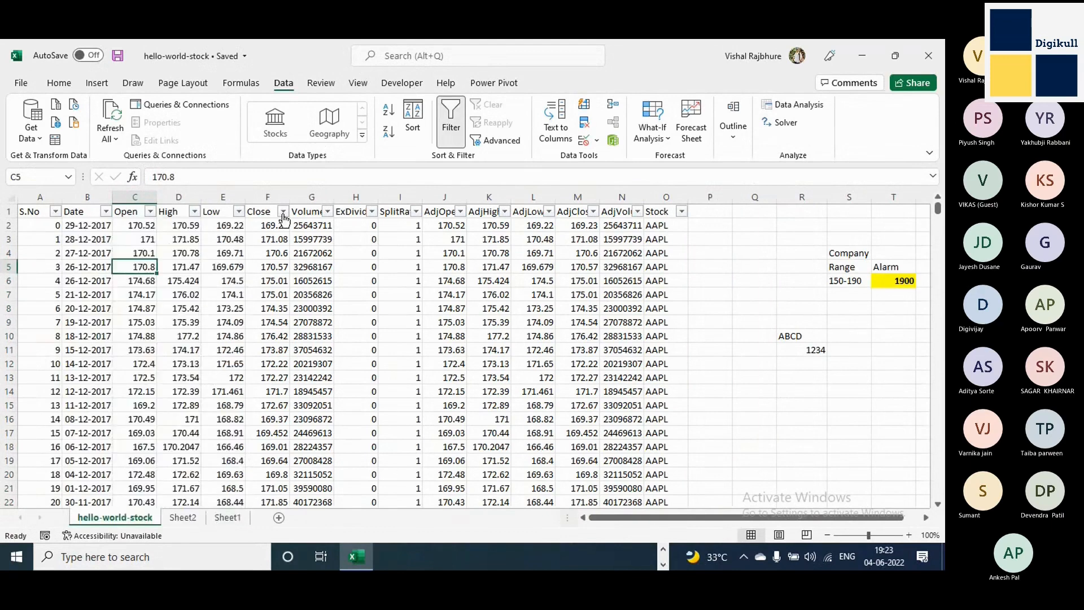
left_click(283, 211)
left_click_drag(277, 389, 270, 361)
left_click(397, 230)
left_click(397, 230)
left_click(460, 331)
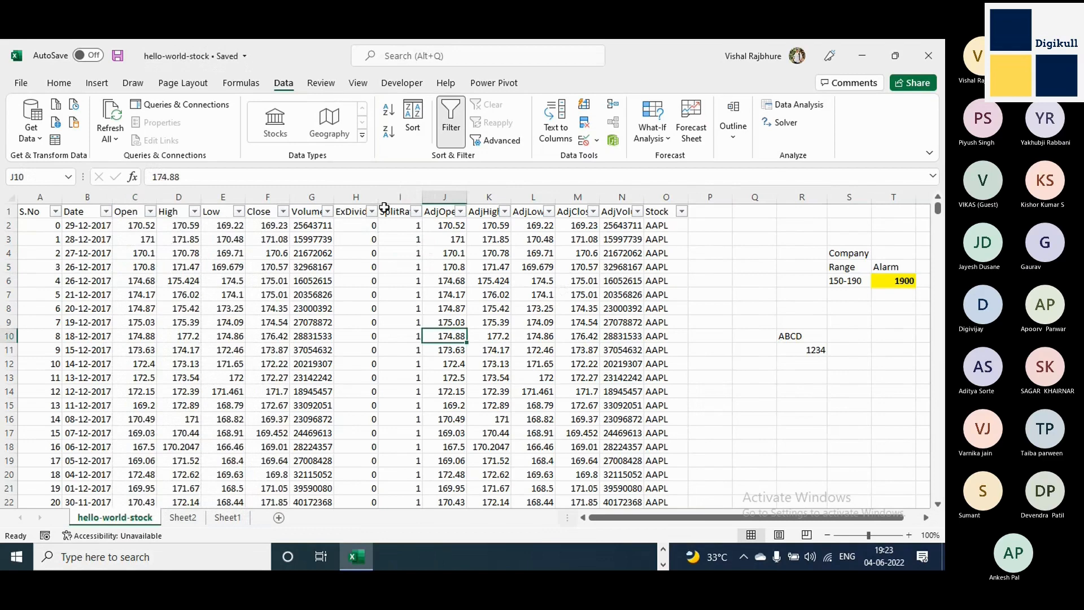
Filter the Open column to show only its blank entries.
left_click(148, 212)
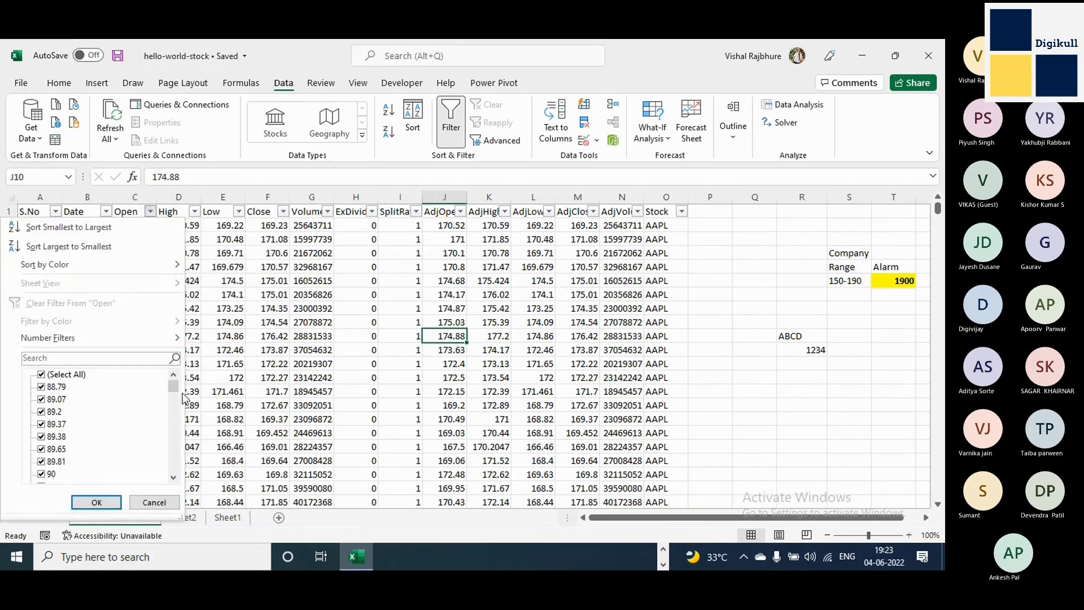
left_click_drag(173, 388, 173, 475)
left_click(42, 374)
left_click(41, 474)
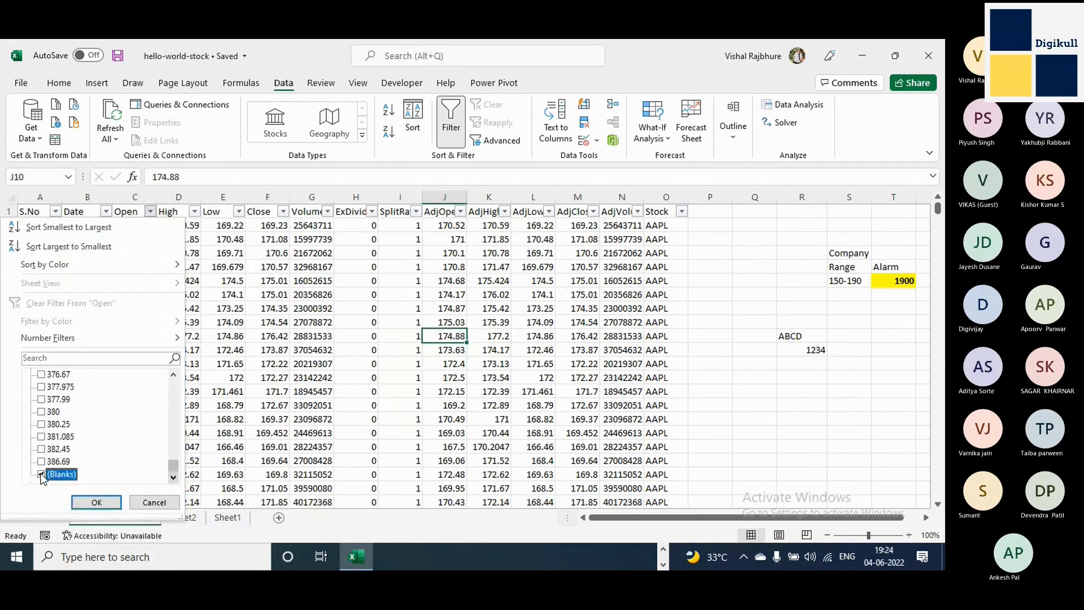
left_click(105, 500)
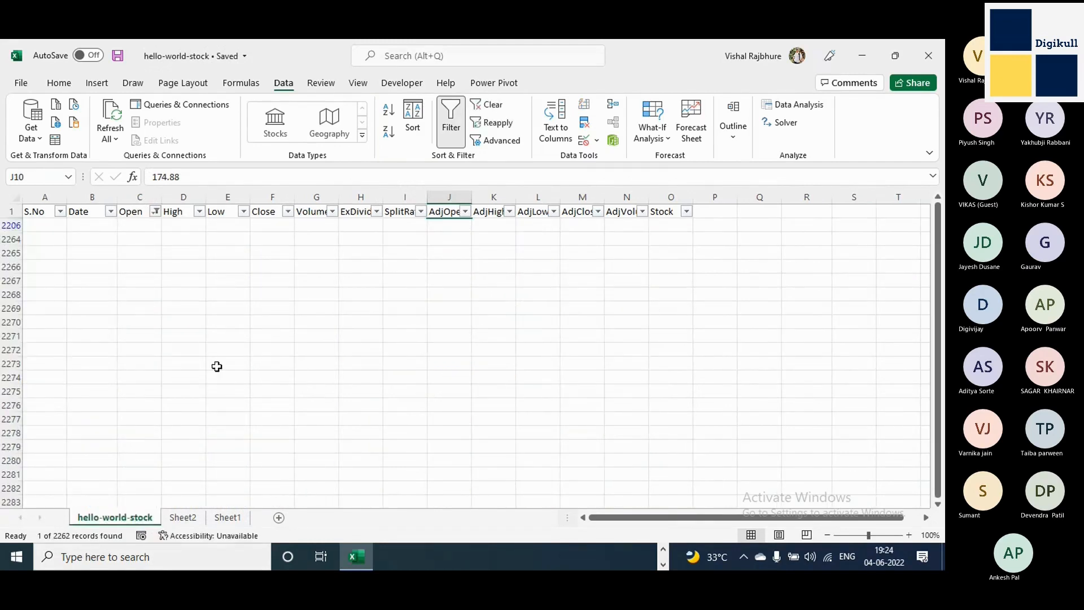
Delete the filtered blank rows from row 2206 downward.
left_click_drag(129, 226, 126, 447)
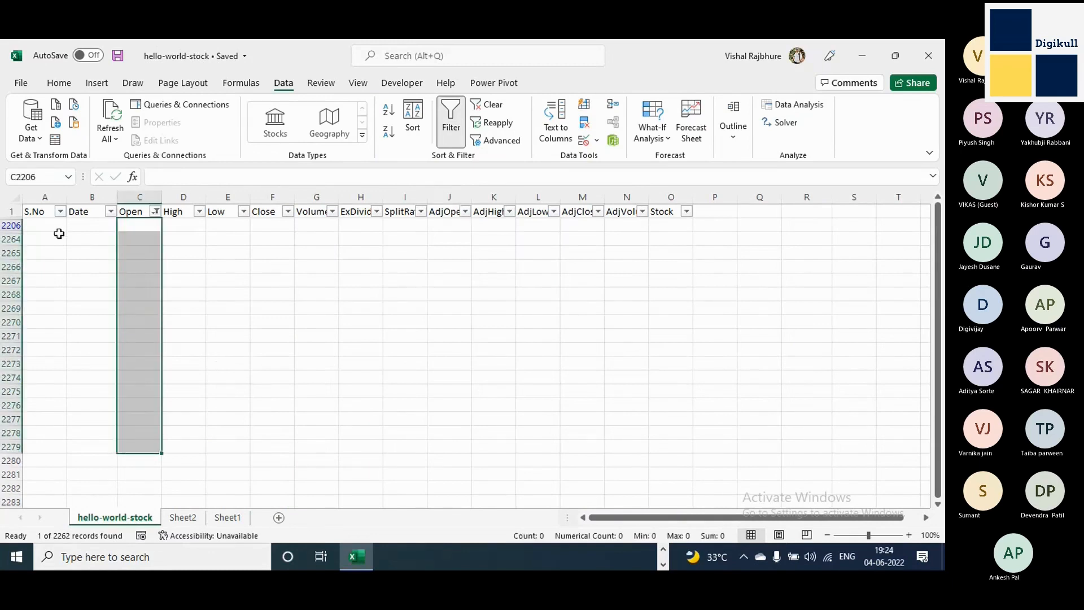
left_click_drag(52, 225, 55, 434)
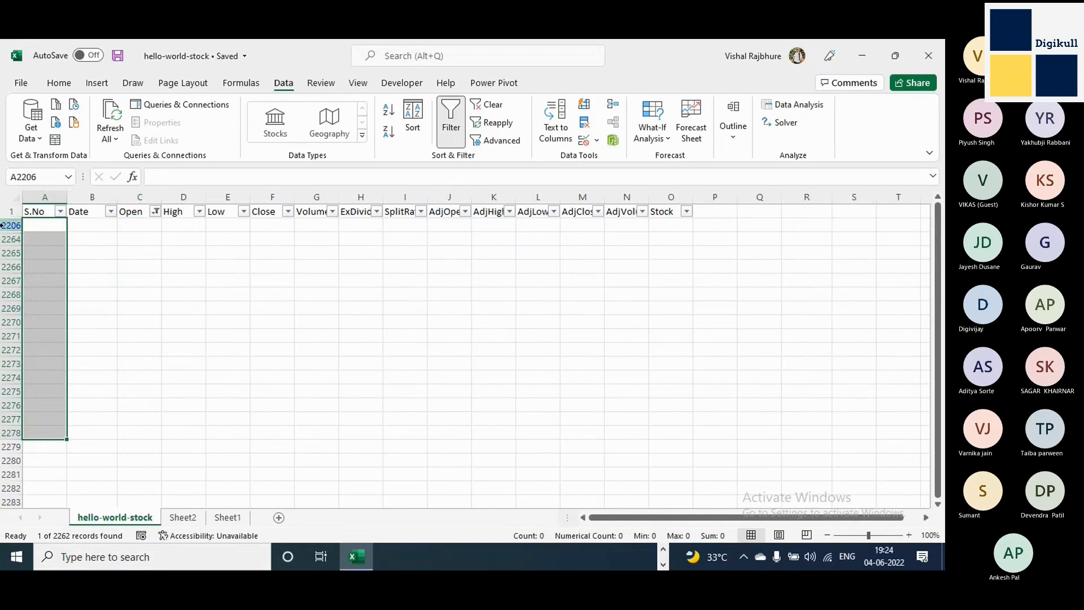
left_click_drag(3, 225, 2, 535)
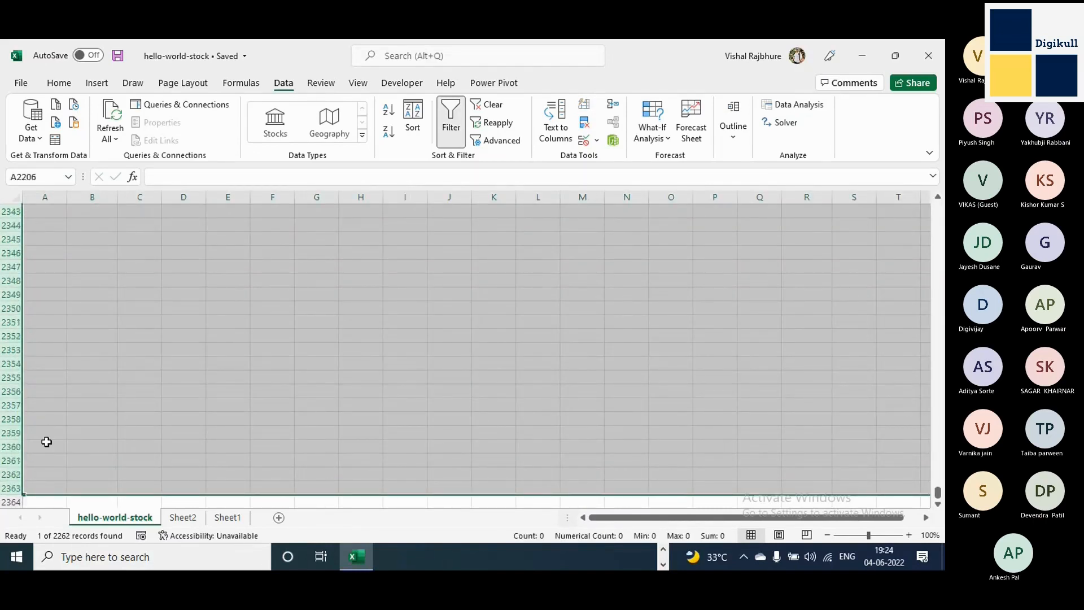
scroll(47, 441, "down", 10)
scroll(220, 468, "up", 20)
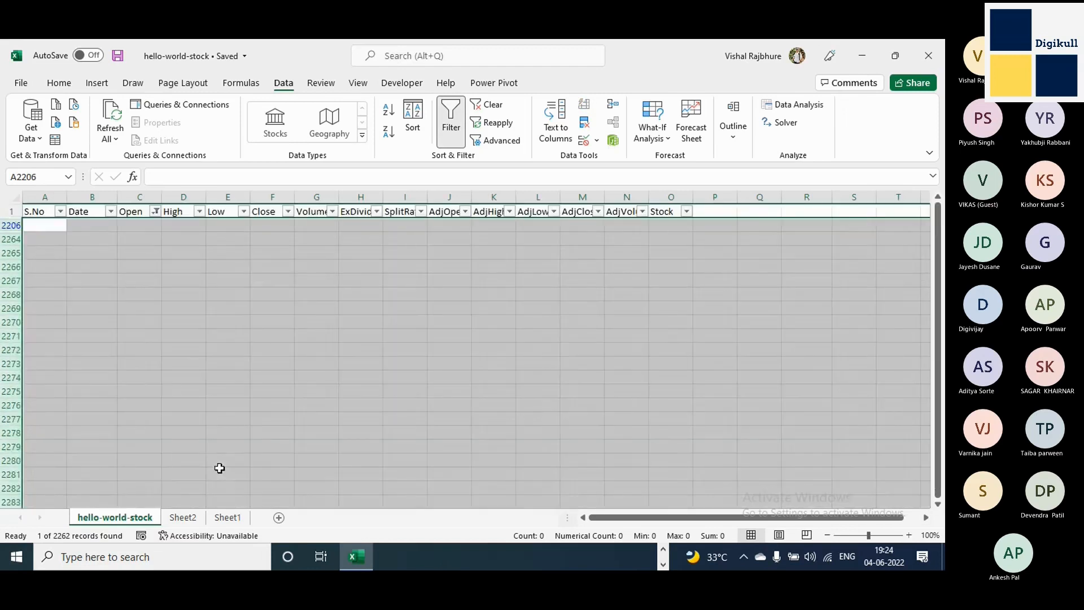
right_click(238, 286)
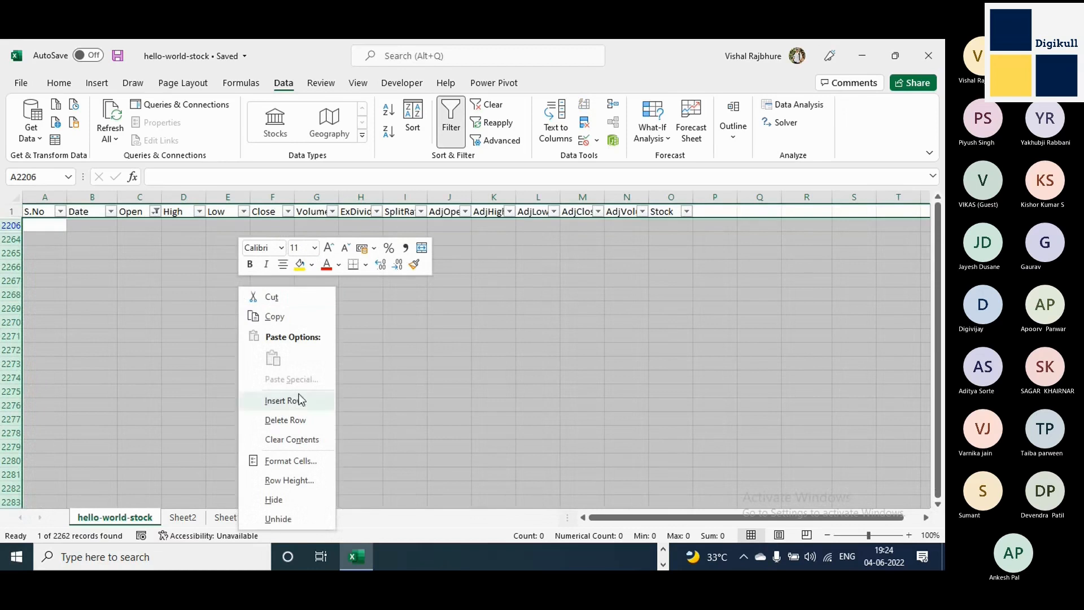
left_click(289, 422)
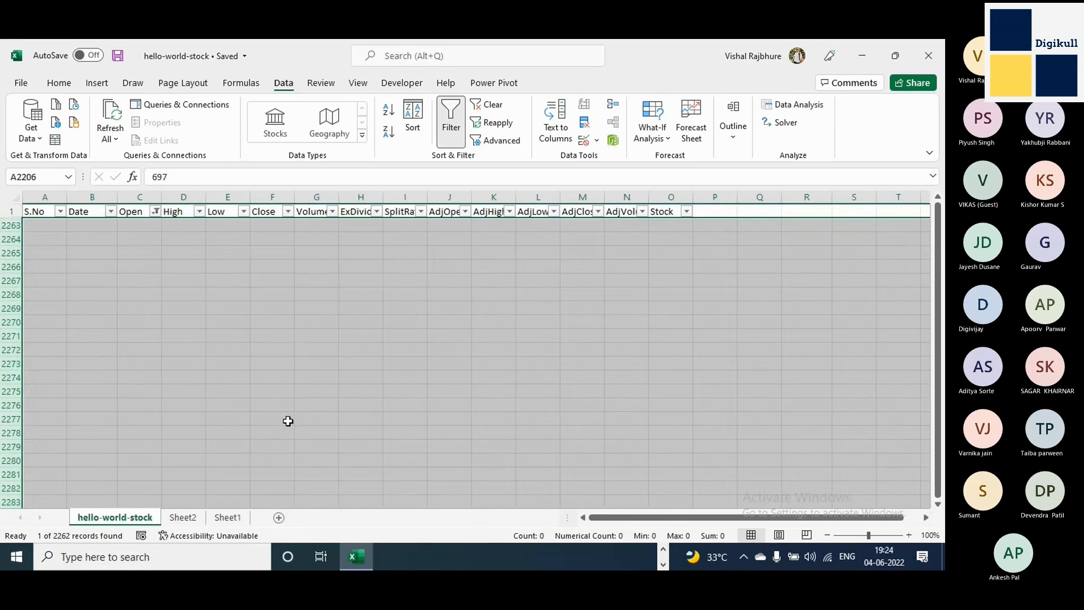
Show all rows again by selecting every value in the Open column's filter.
left_click(156, 211)
left_click(43, 377)
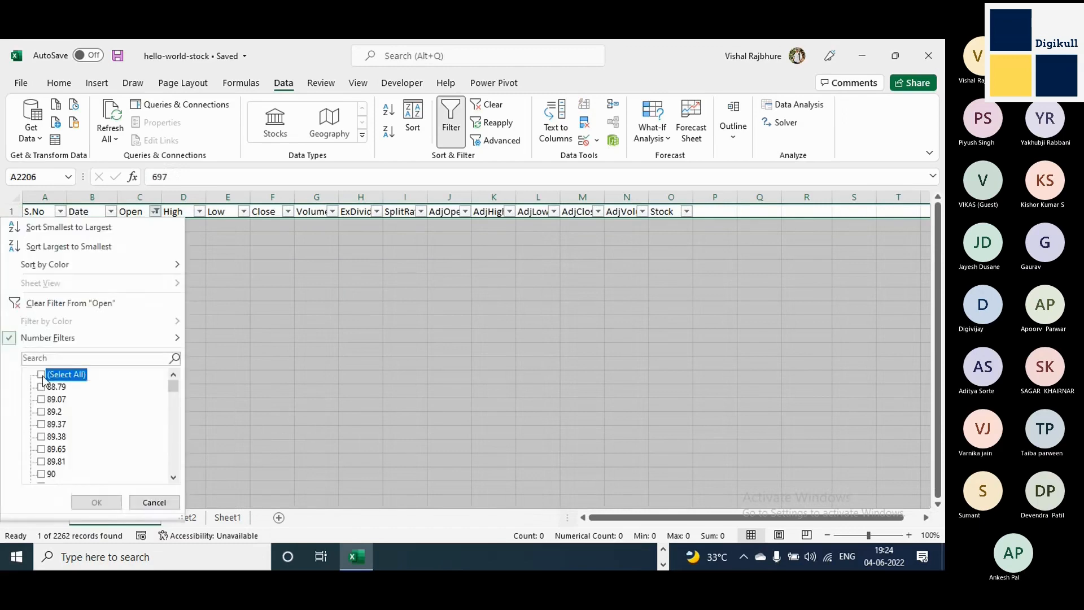
left_click(41, 375)
left_click(97, 502)
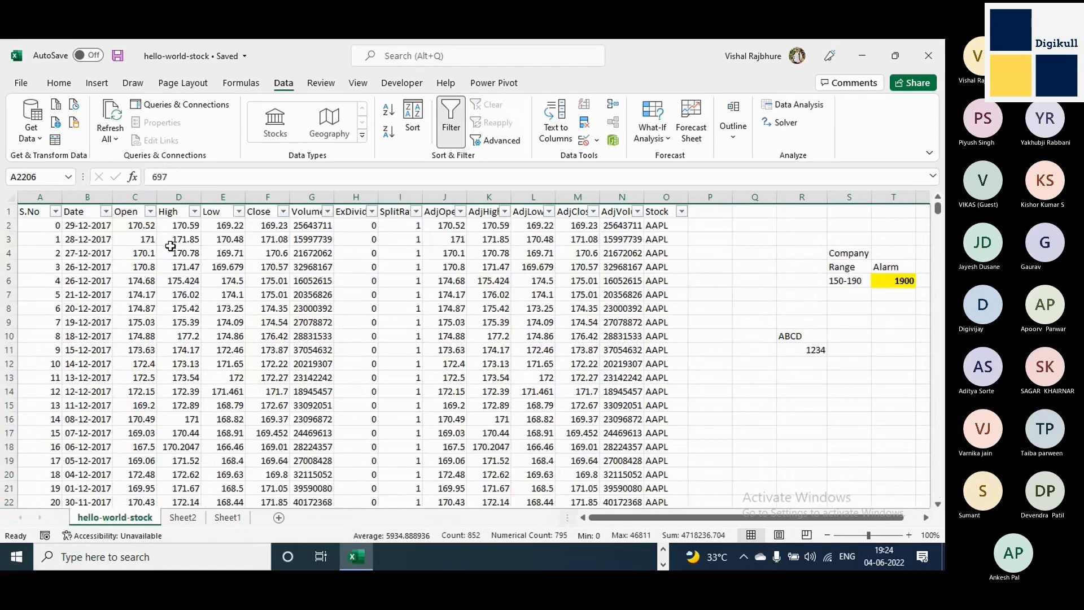
Check the end of the Open column's filter list for remaining blanks, closing it without filtering.
left_click(150, 212)
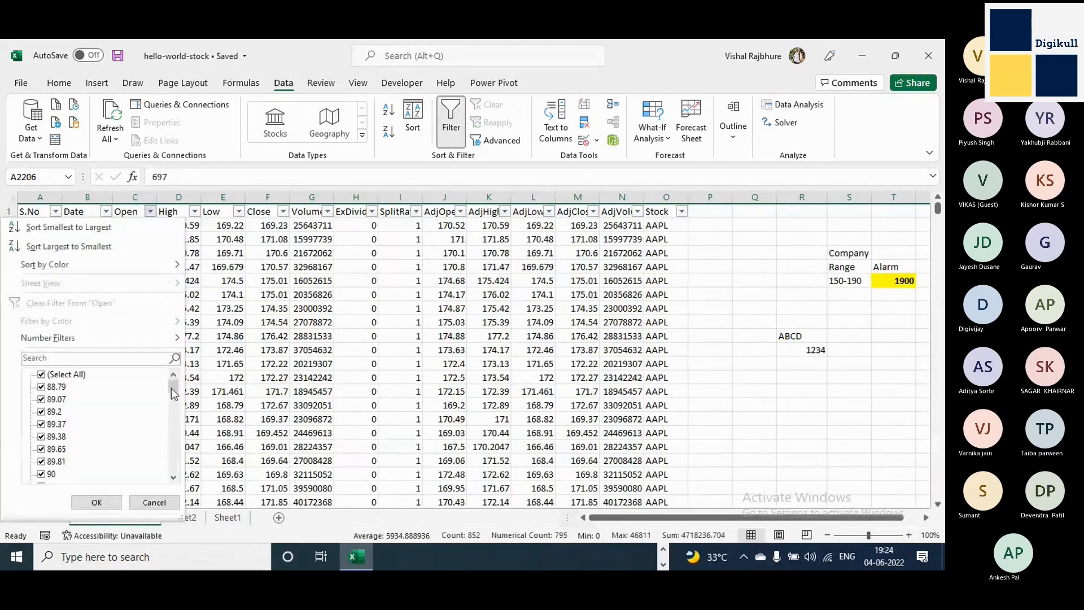
left_click_drag(172, 385, 171, 500)
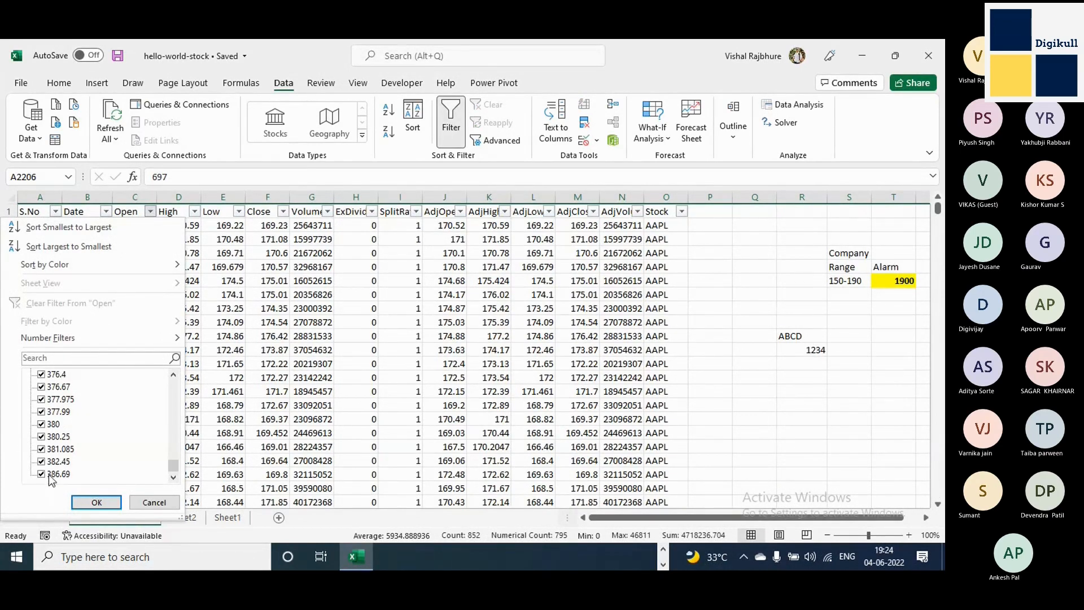
key("ctrl")
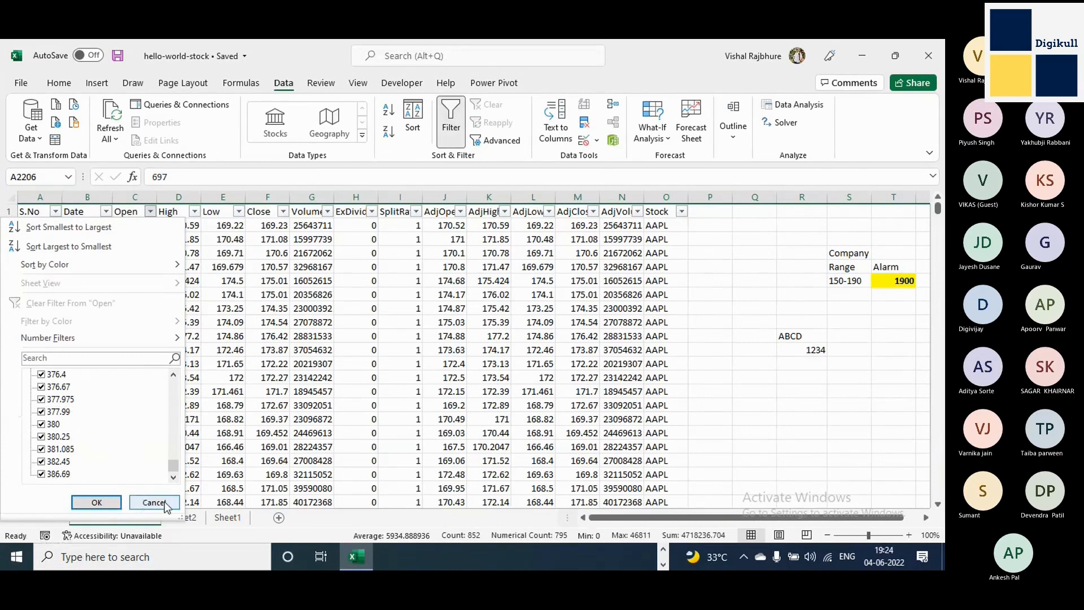
left_click(165, 503)
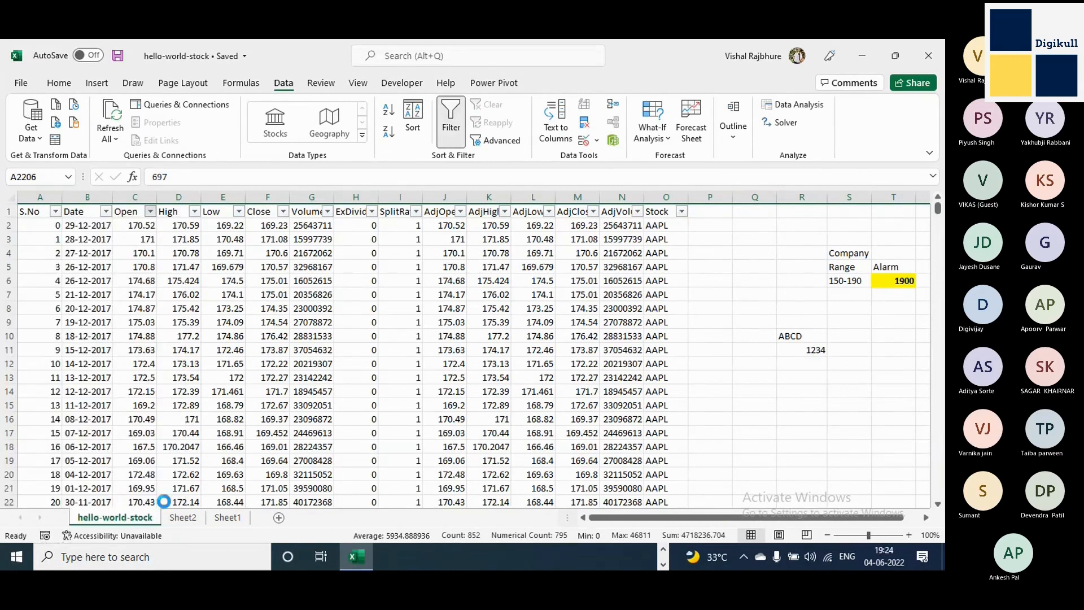
Filter the High column to show only its blank entries.
left_click(195, 211)
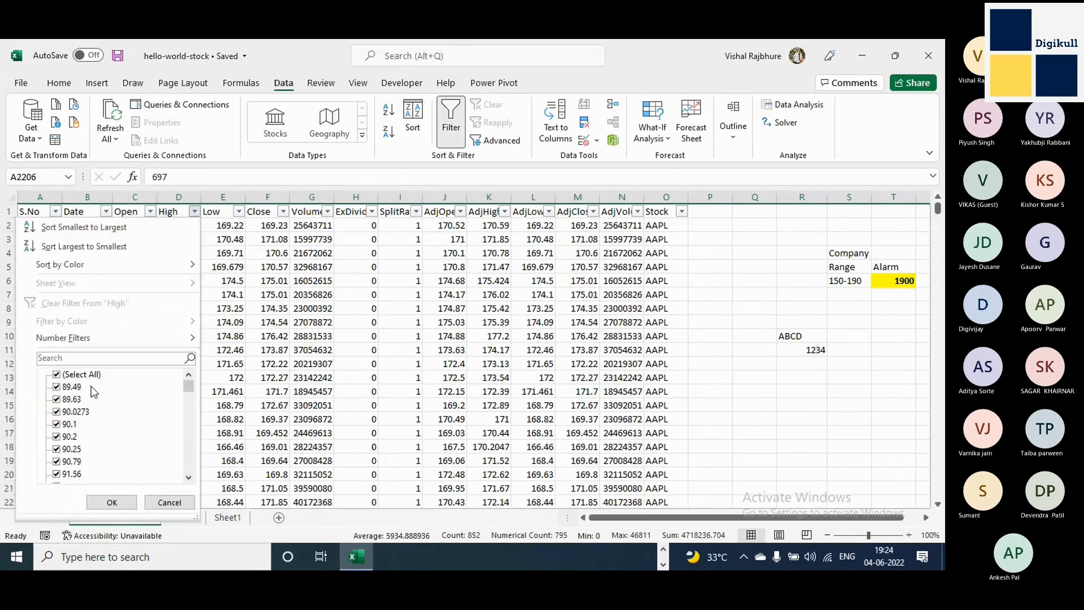
left_click(56, 375)
left_click_drag(187, 385, 187, 472)
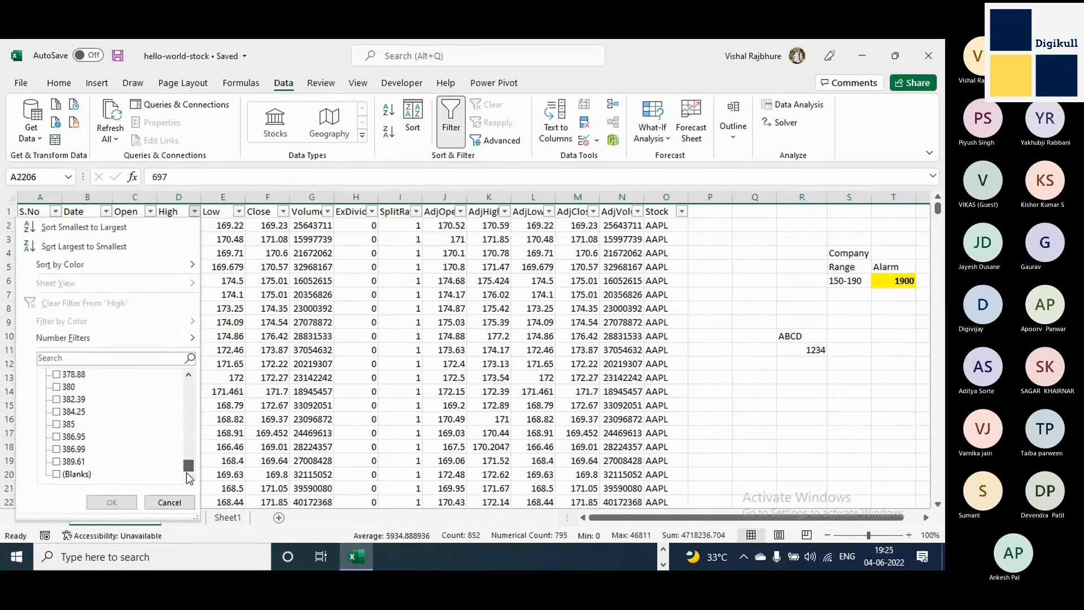
left_click(57, 474)
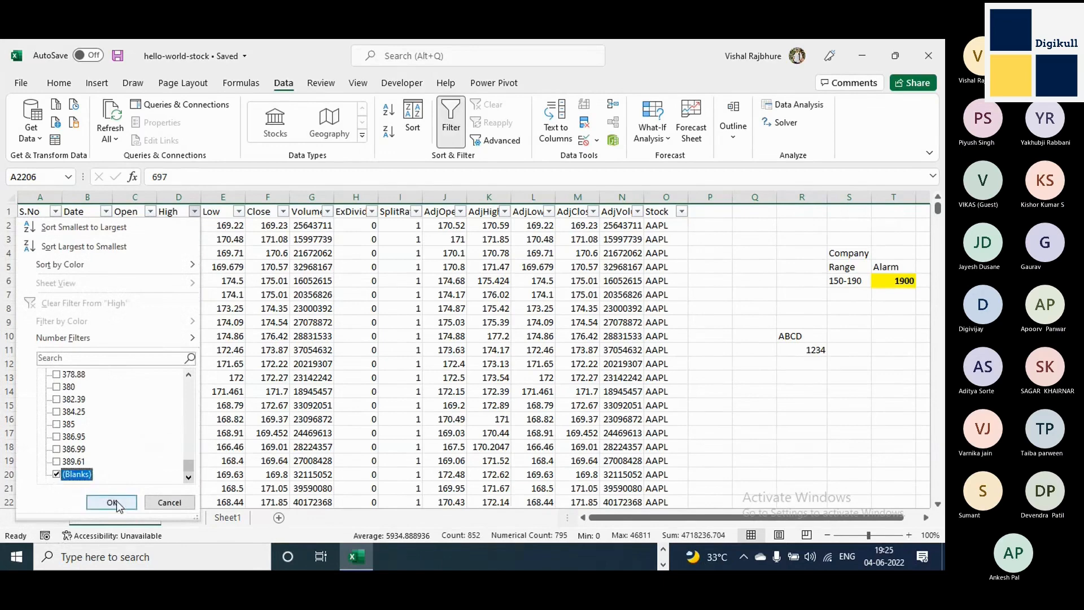
left_click(112, 503)
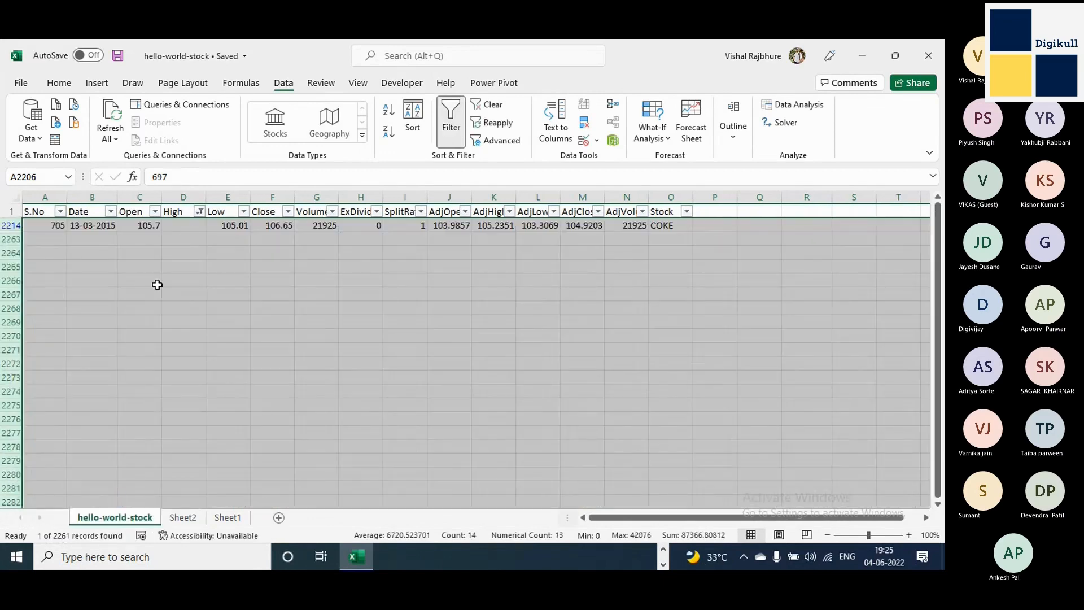
Examine the filtered COKE row's empty High cell D2214 along with its date and serial number.
left_click(186, 225)
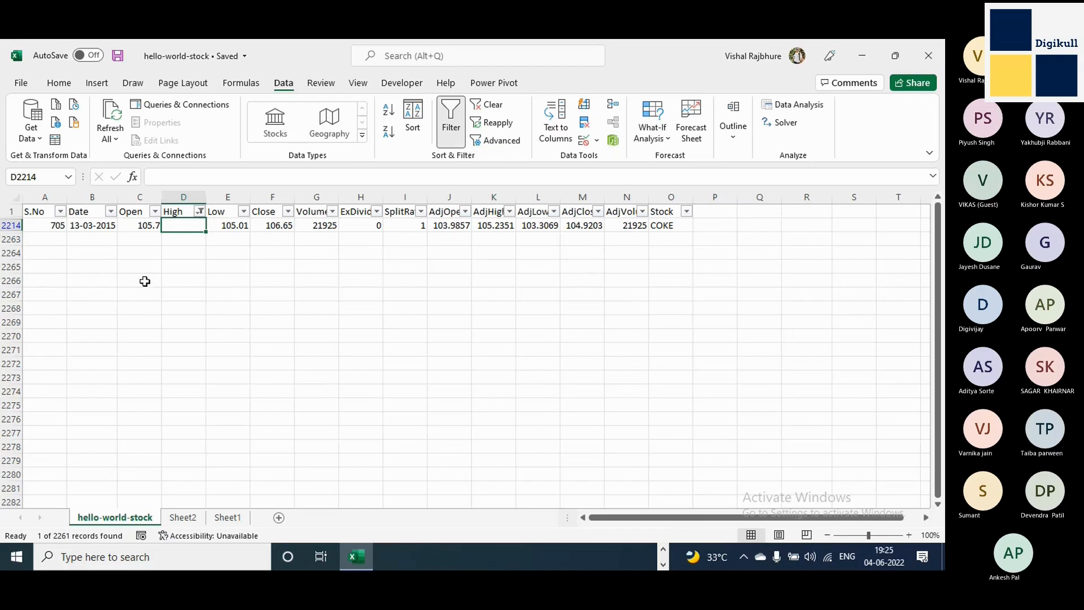
left_click(192, 229)
left_click(108, 226)
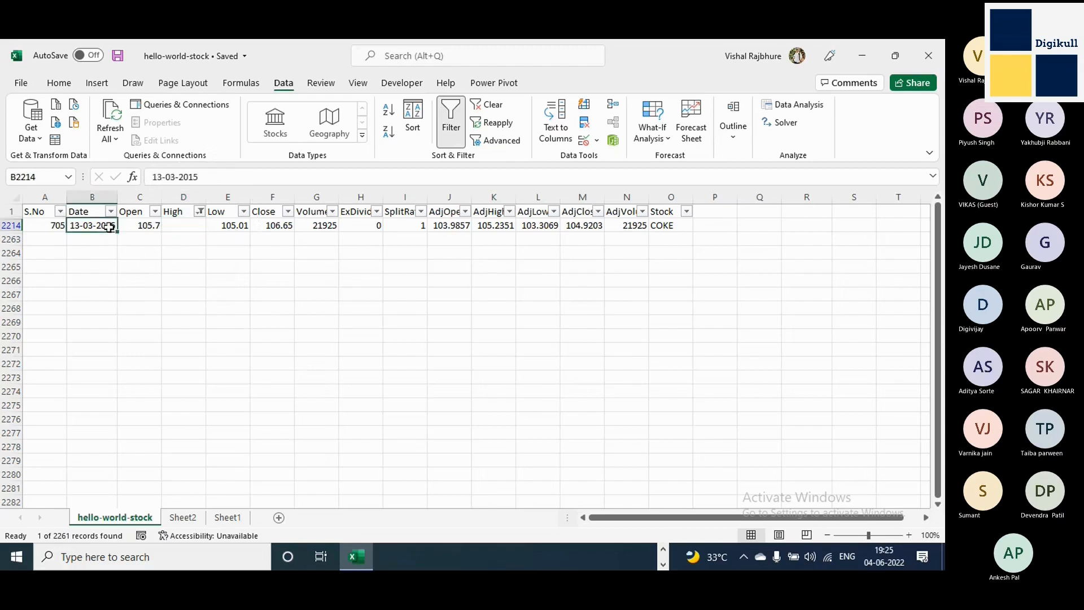
left_click(43, 227)
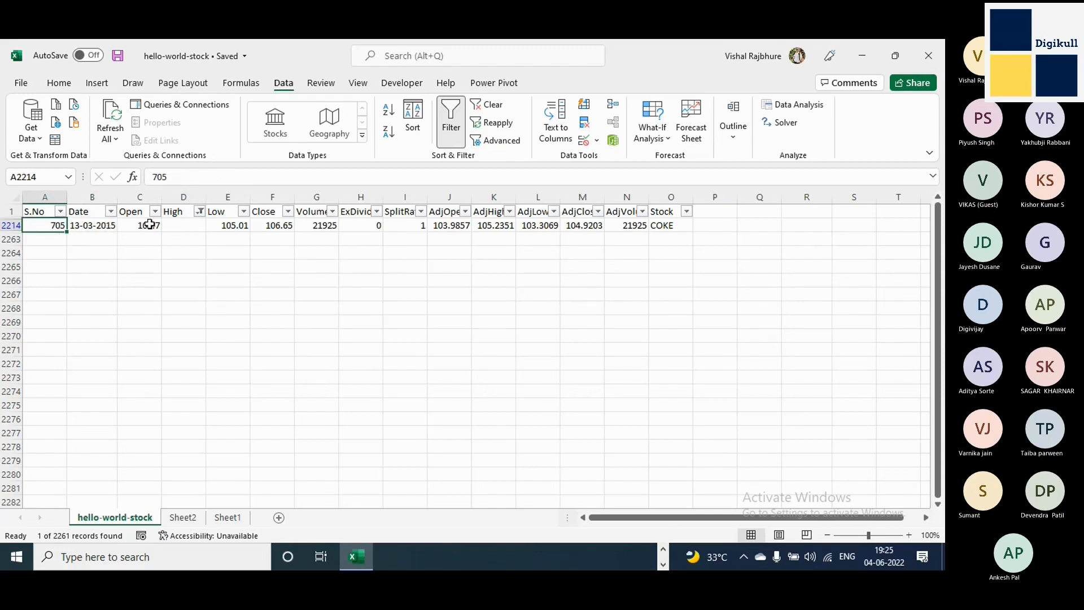
left_click(196, 224)
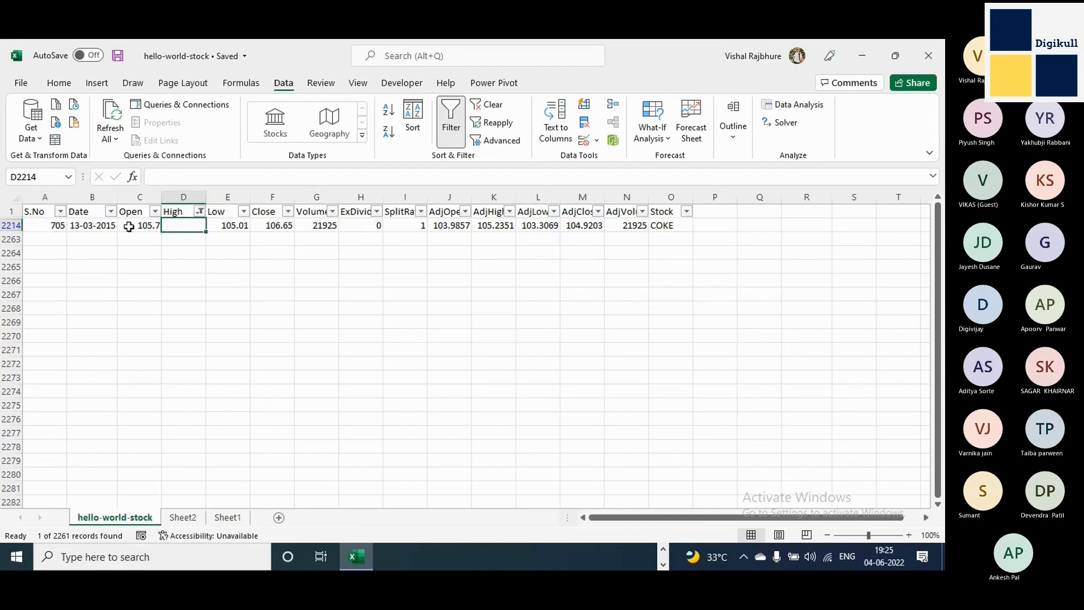
Try 181 as the missing High value in cell D2214 of the COKE row, clearing the cell again.
left_click(10, 226)
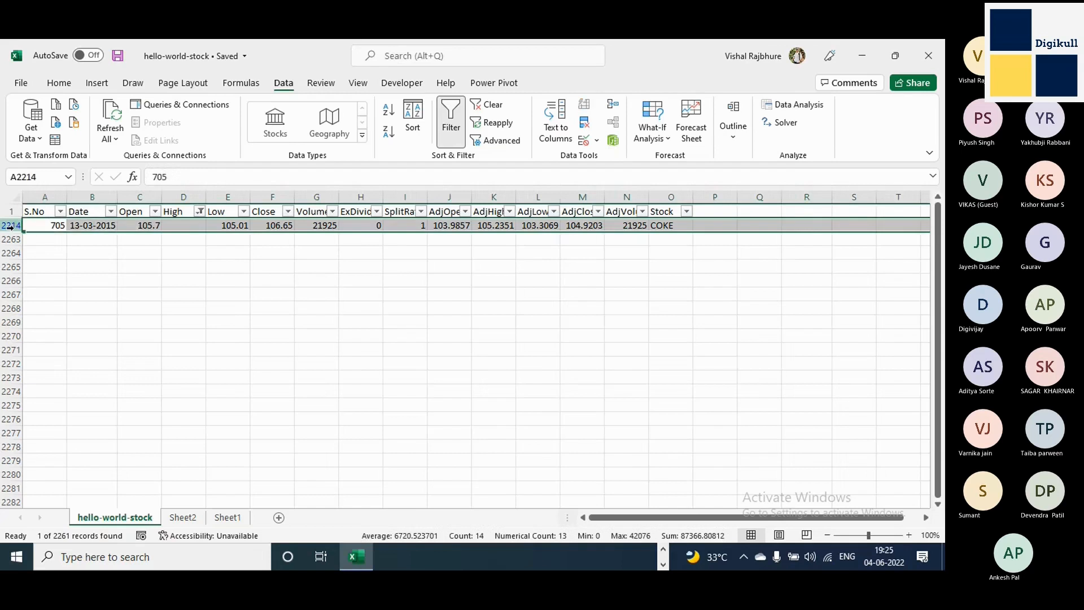
left_click(193, 224)
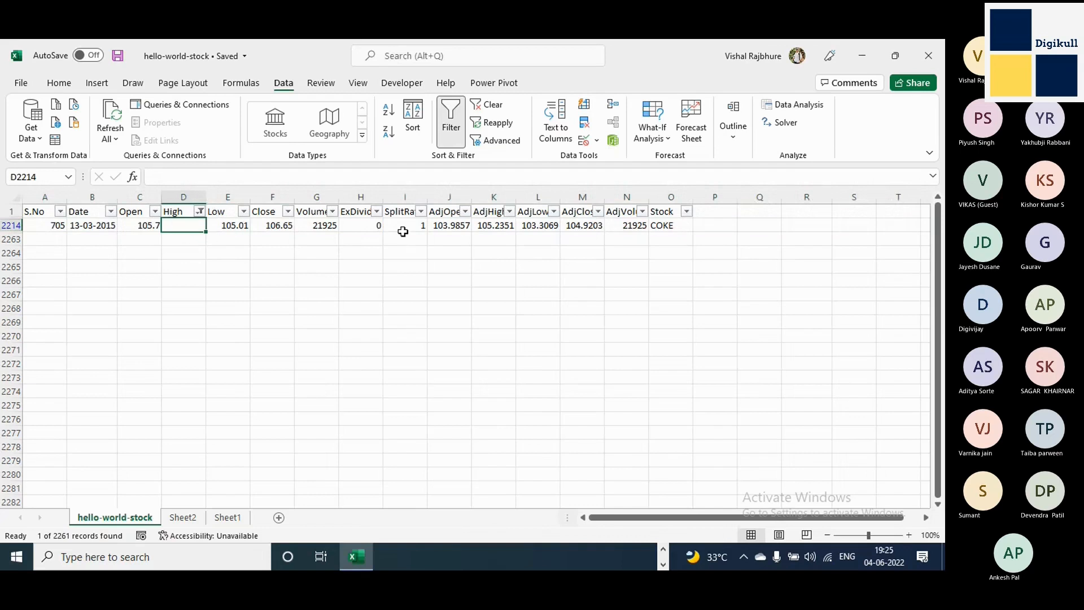
type("181")
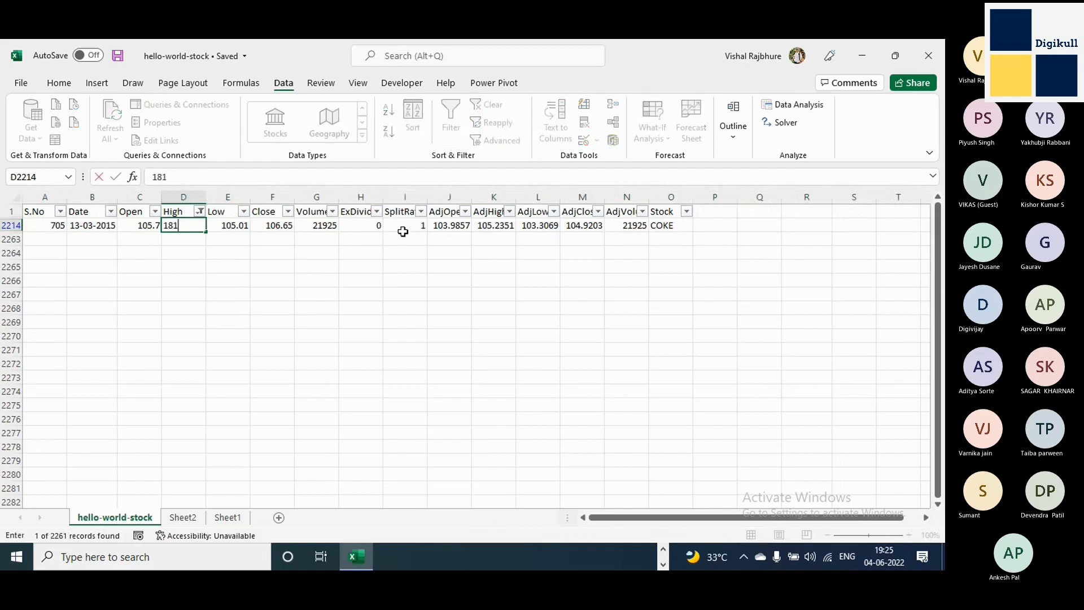
key("Tab")
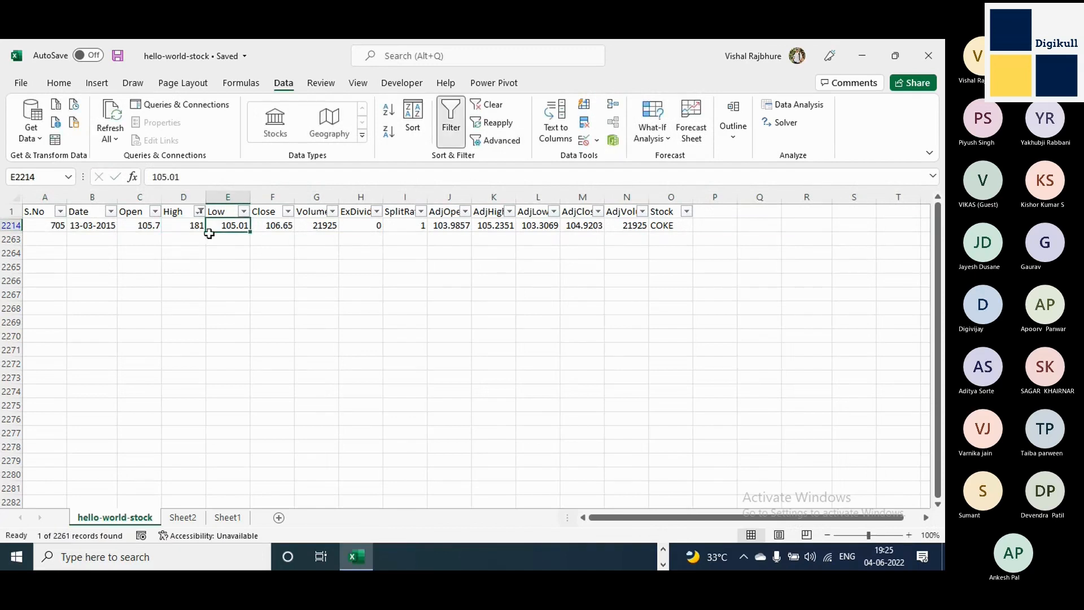
left_click(187, 233)
left_click(189, 227)
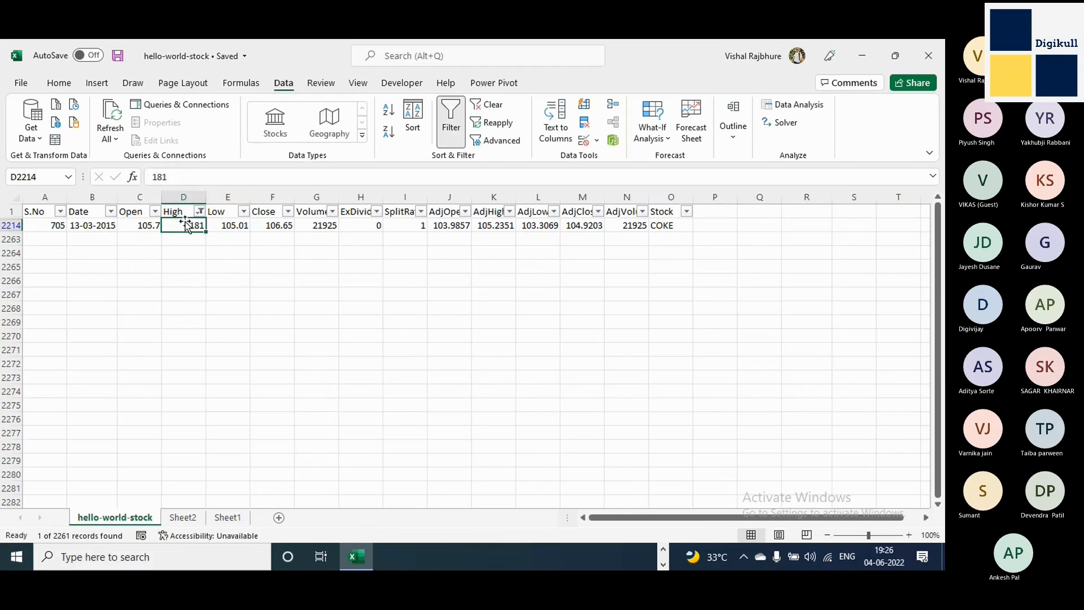
key("Delete")
Try the row's Open value from C2214 as a pasted replacement in the empty High cell D2214.
left_click(150, 226)
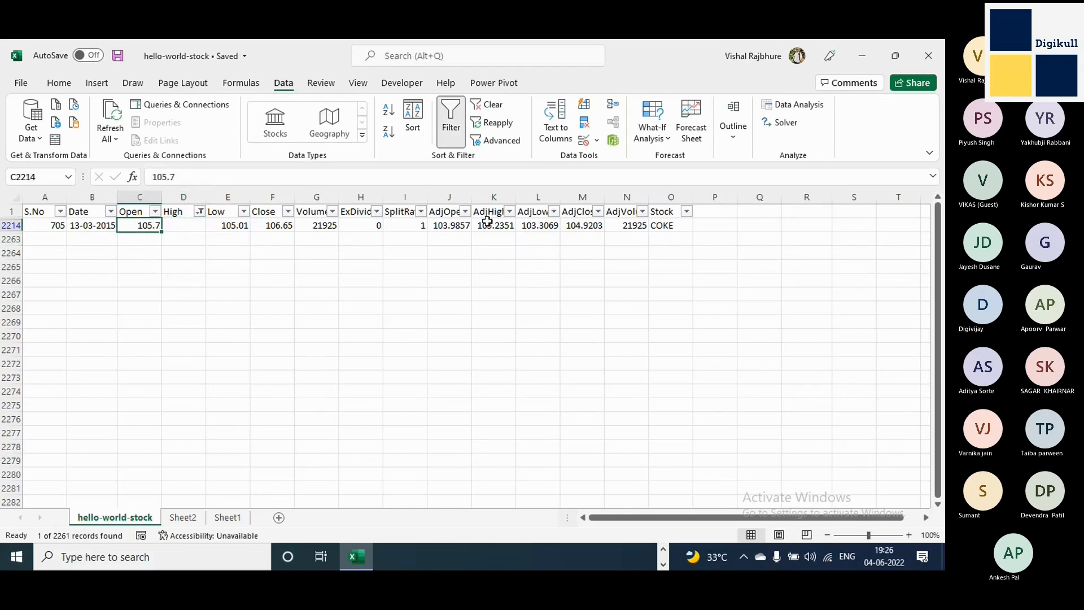
key("ctrl+c")
key("Right")
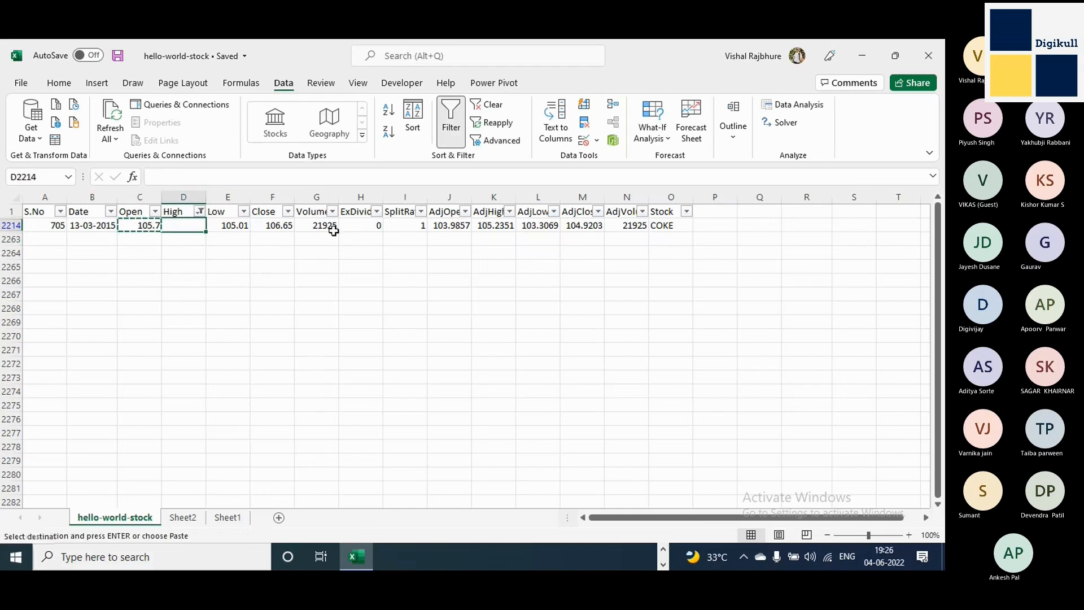
key("ctrl+v")
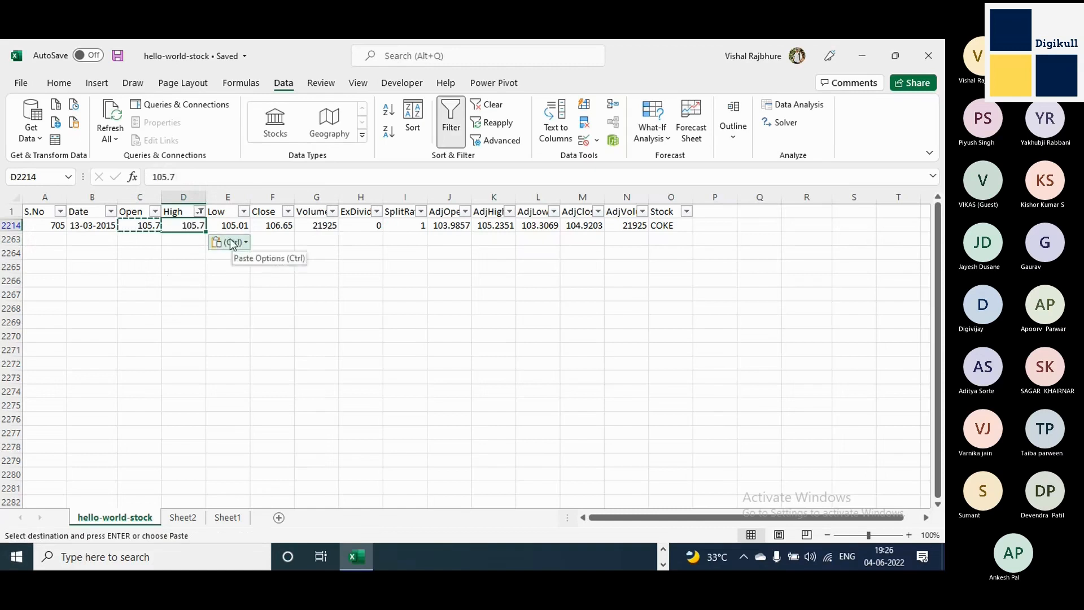
key("Escape")
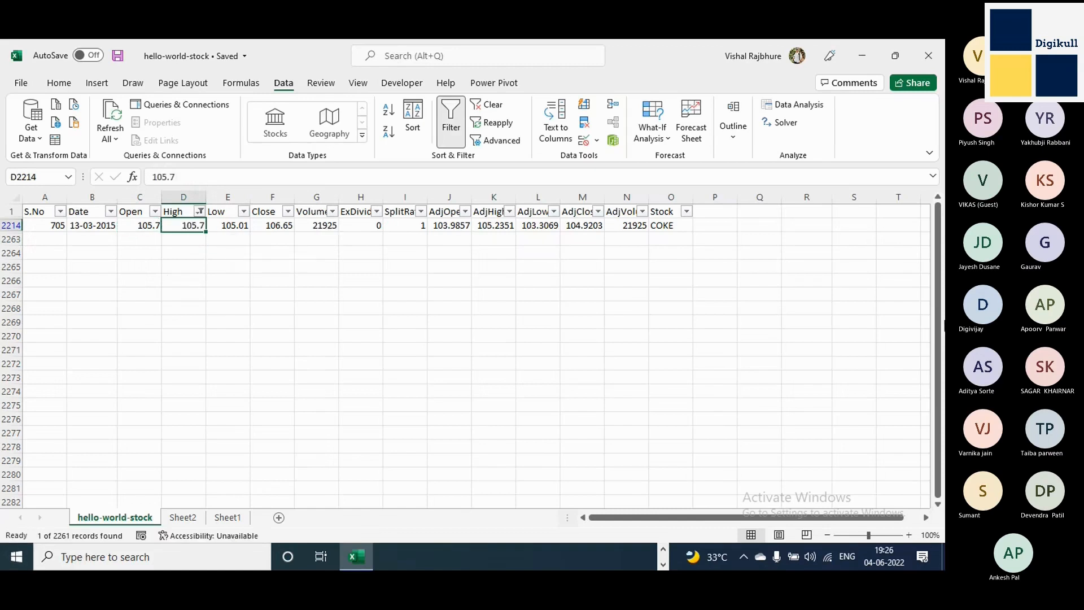
Try a subtraction formula based on Open cell C2214 in High cell D2214, clearing the cell again.
type("=")
key("Left")
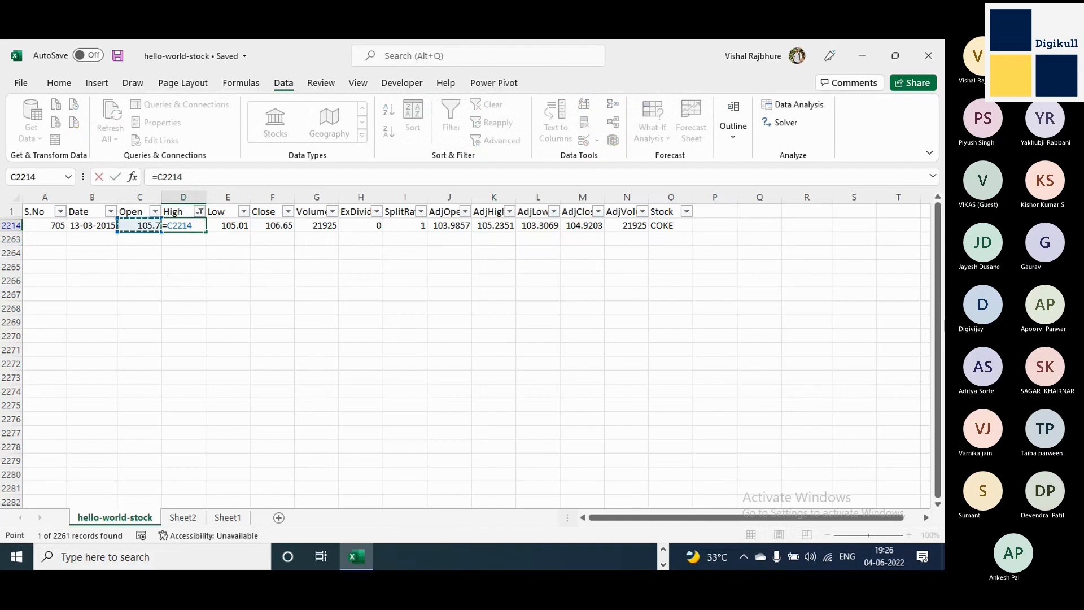
type("-")
key("Right")
key("Right")
key("Right")
key("Right")
key("Right")
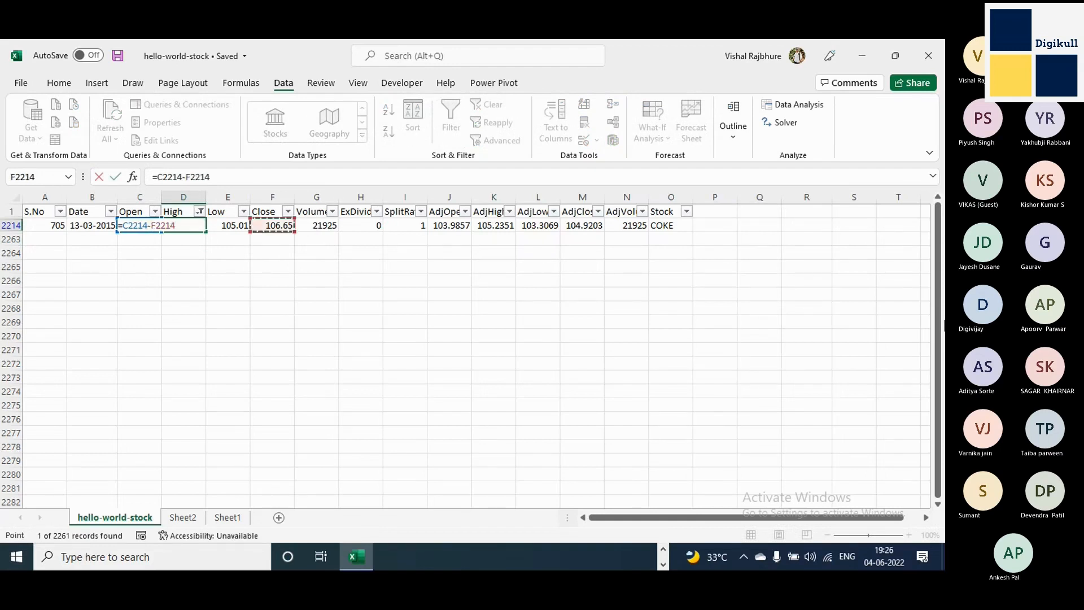
key("Return")
key("Up")
key("Left")
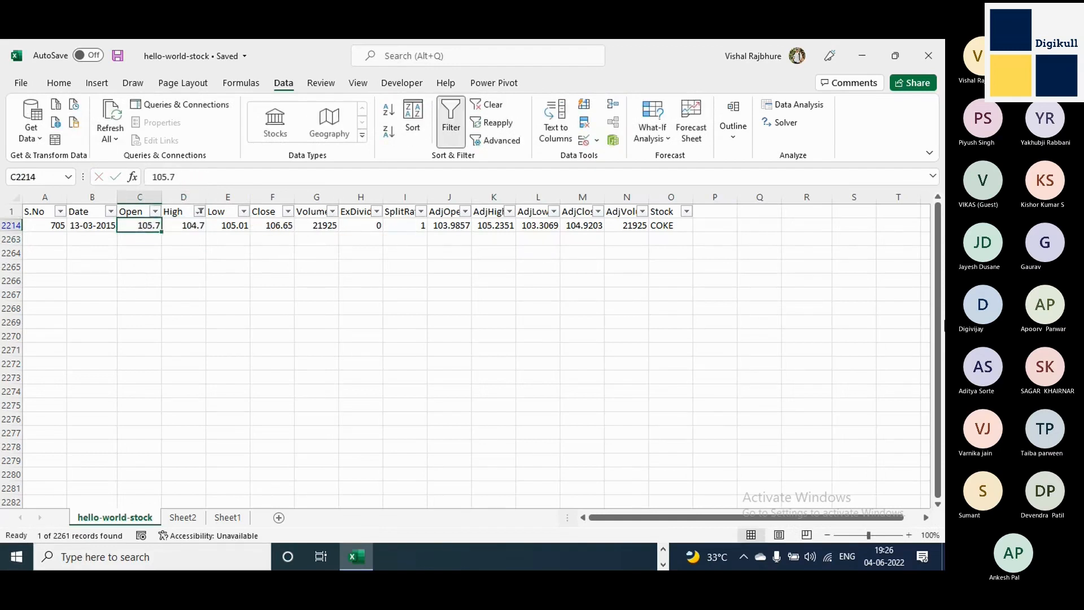
key("Right")
key("Delete")
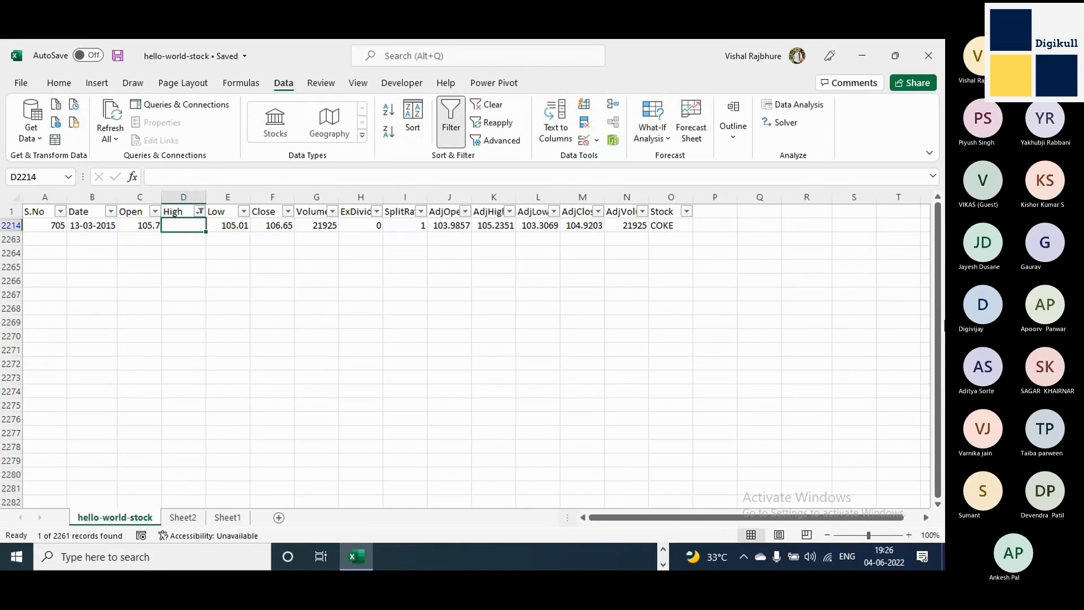
Fill the missing High value in D2214 with a copy of the Open value from C2214.
left_click(150, 222)
key("ctrl+c")
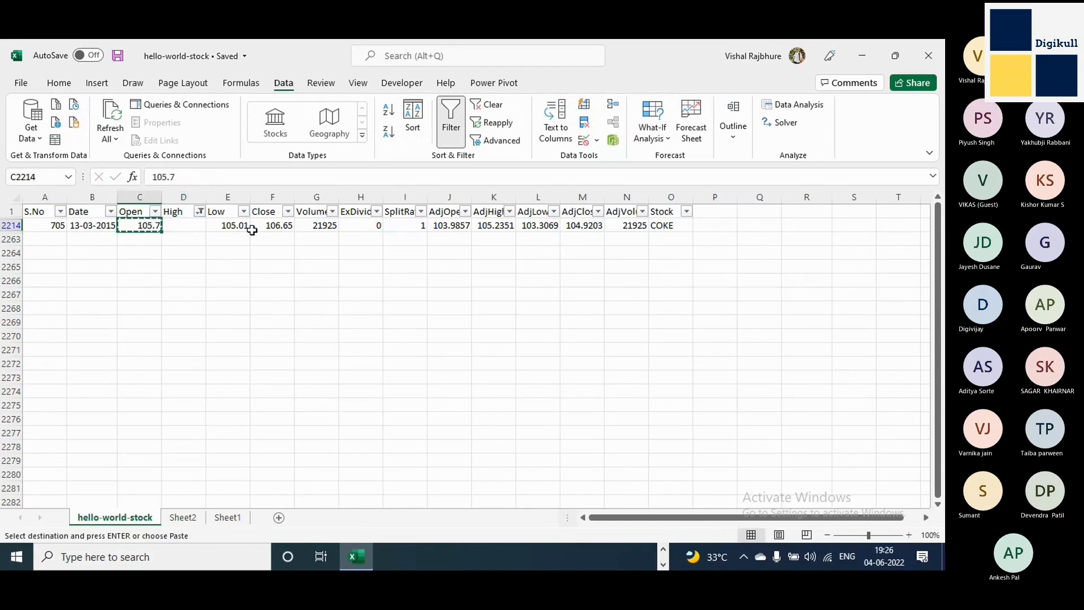
key("Right")
key("Return")
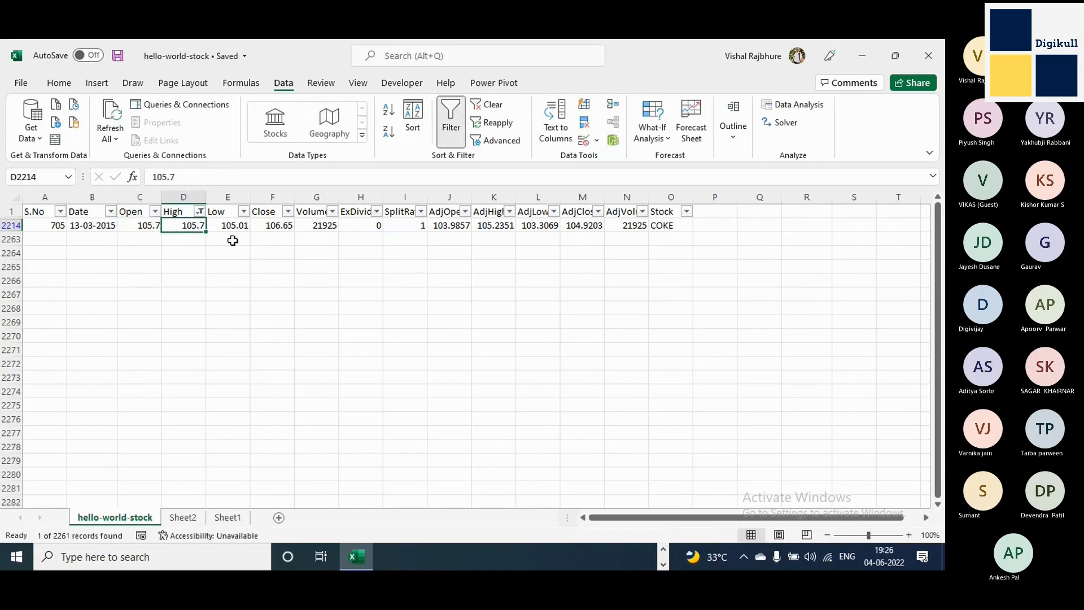
Clear the High column's blank filter to show all stock rows again.
left_click(200, 212)
key("Escape")
left_click(488, 108)
Check the end of the High column's filter list for remaining blanks, closing it without filtering.
left_click(194, 212)
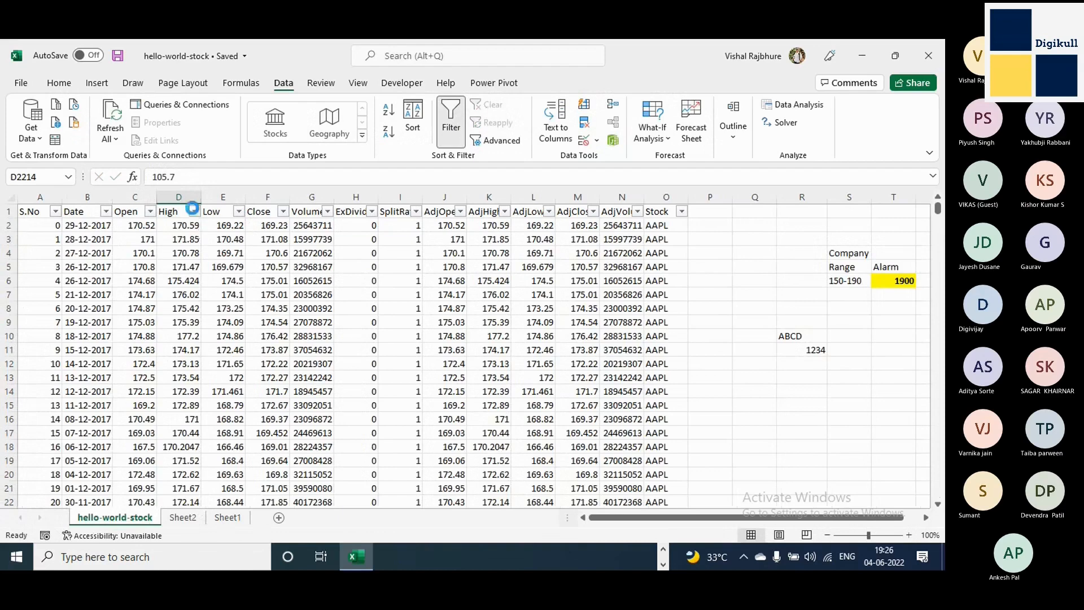
left_click_drag(189, 385, 181, 470)
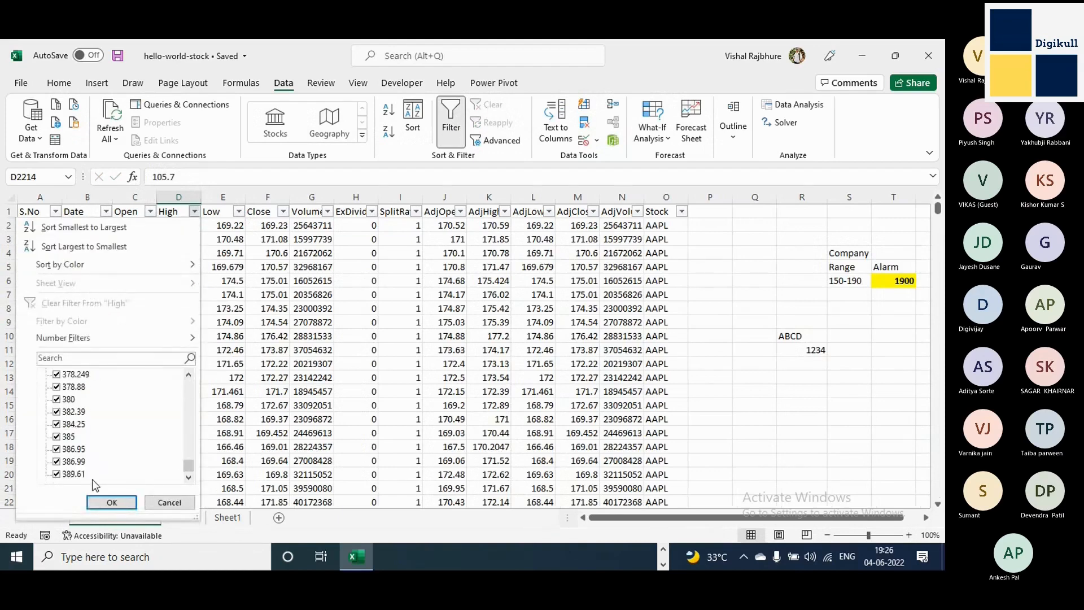
left_click(177, 499)
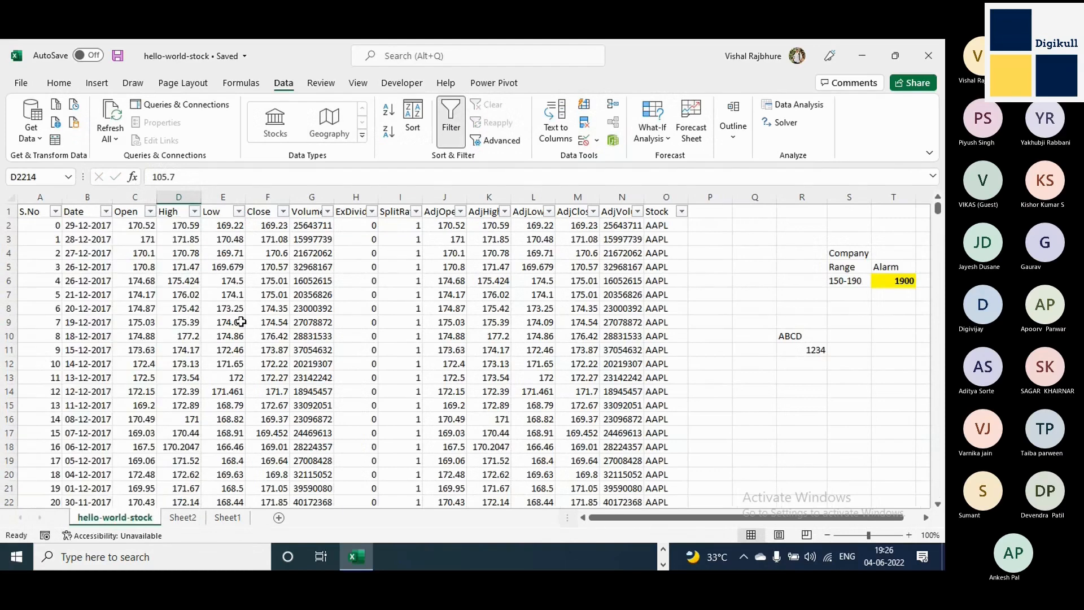
left_click(37, 209)
key("alt")
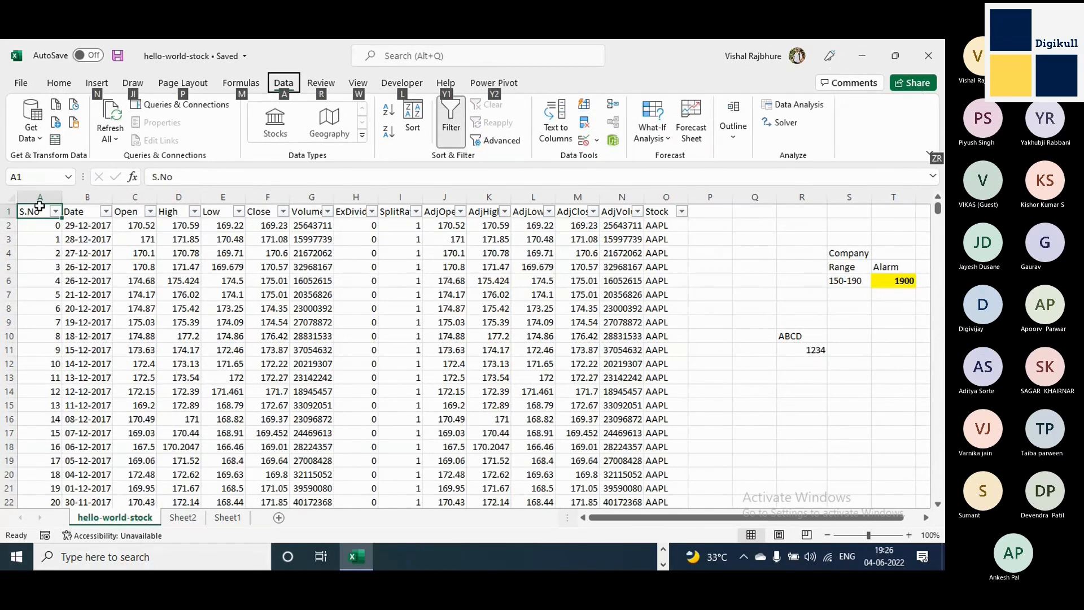
key("alt")
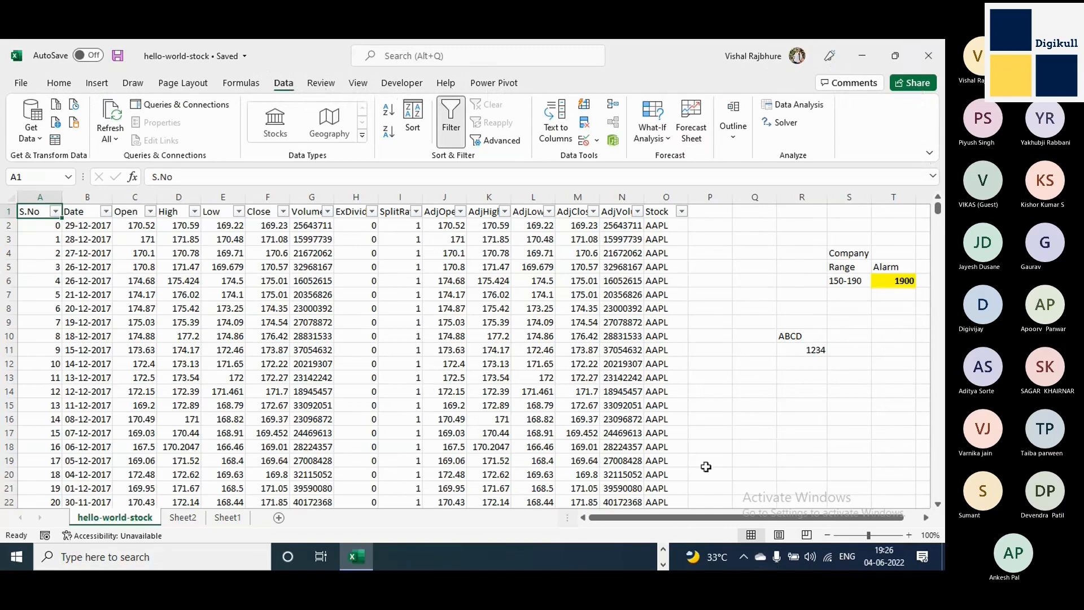
left_click_drag(756, 231, 756, 312)
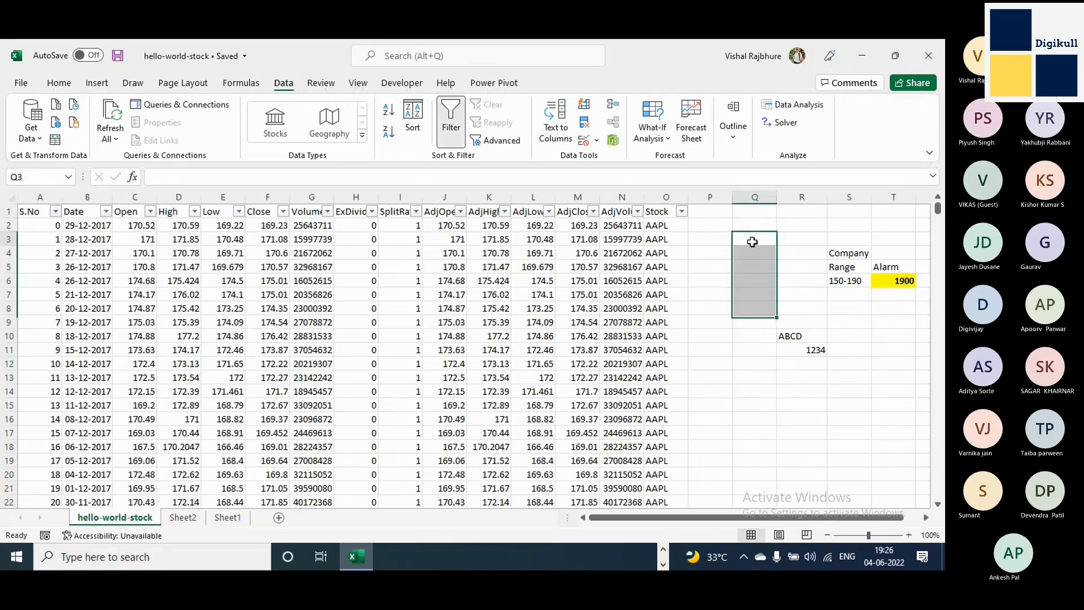
left_click(753, 242)
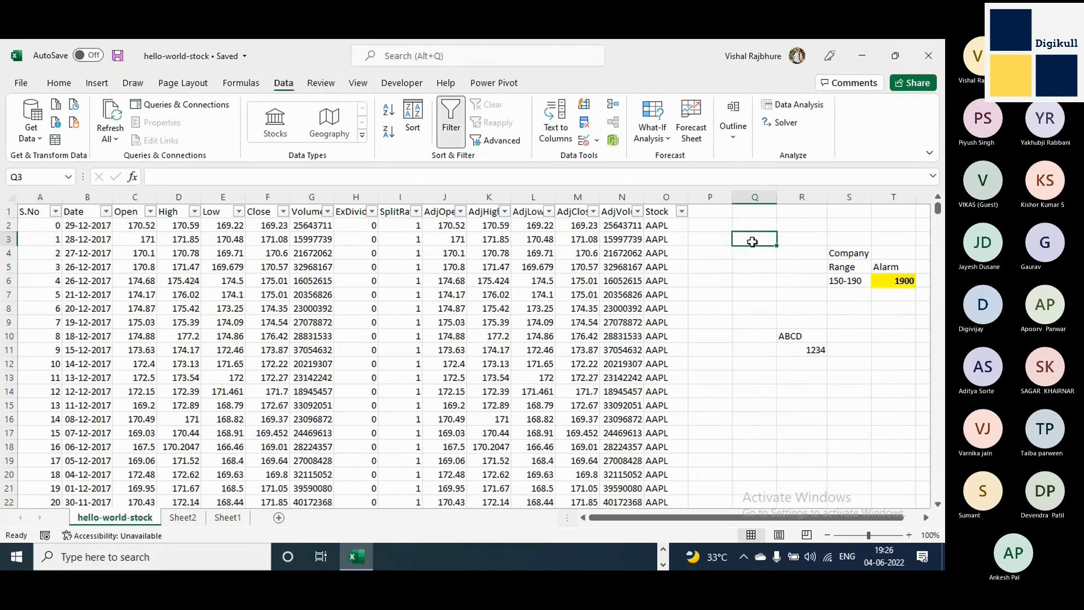